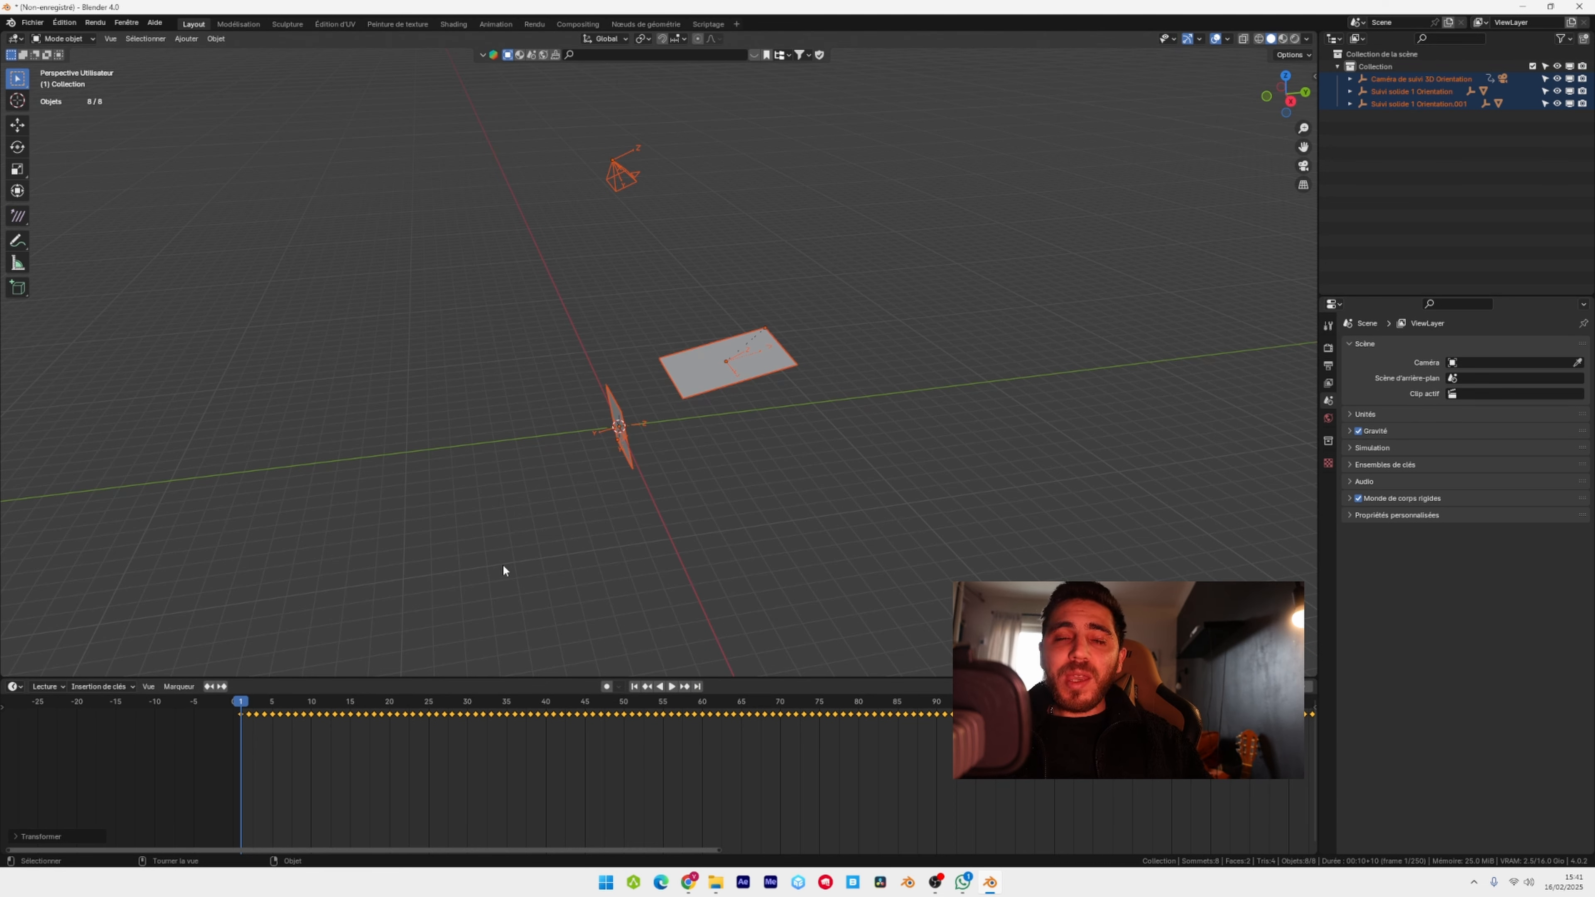
- Snap the 3D cursor to the tracked camera's orientation empty
click(629, 149)
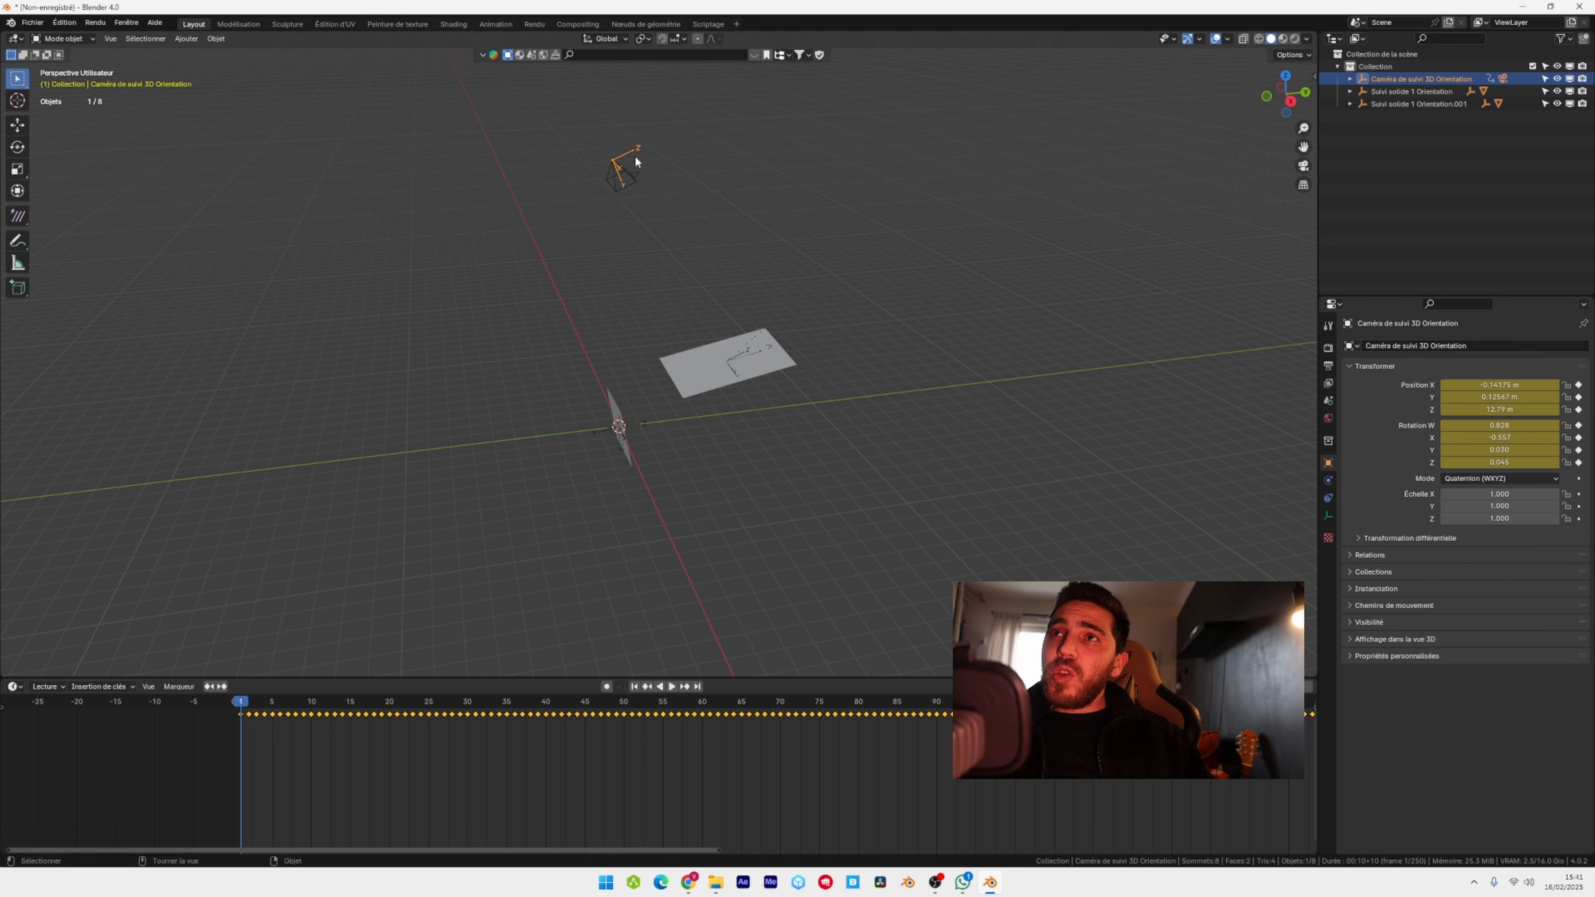
middle_drag(634, 154, 619, 239)
key(shift+s)
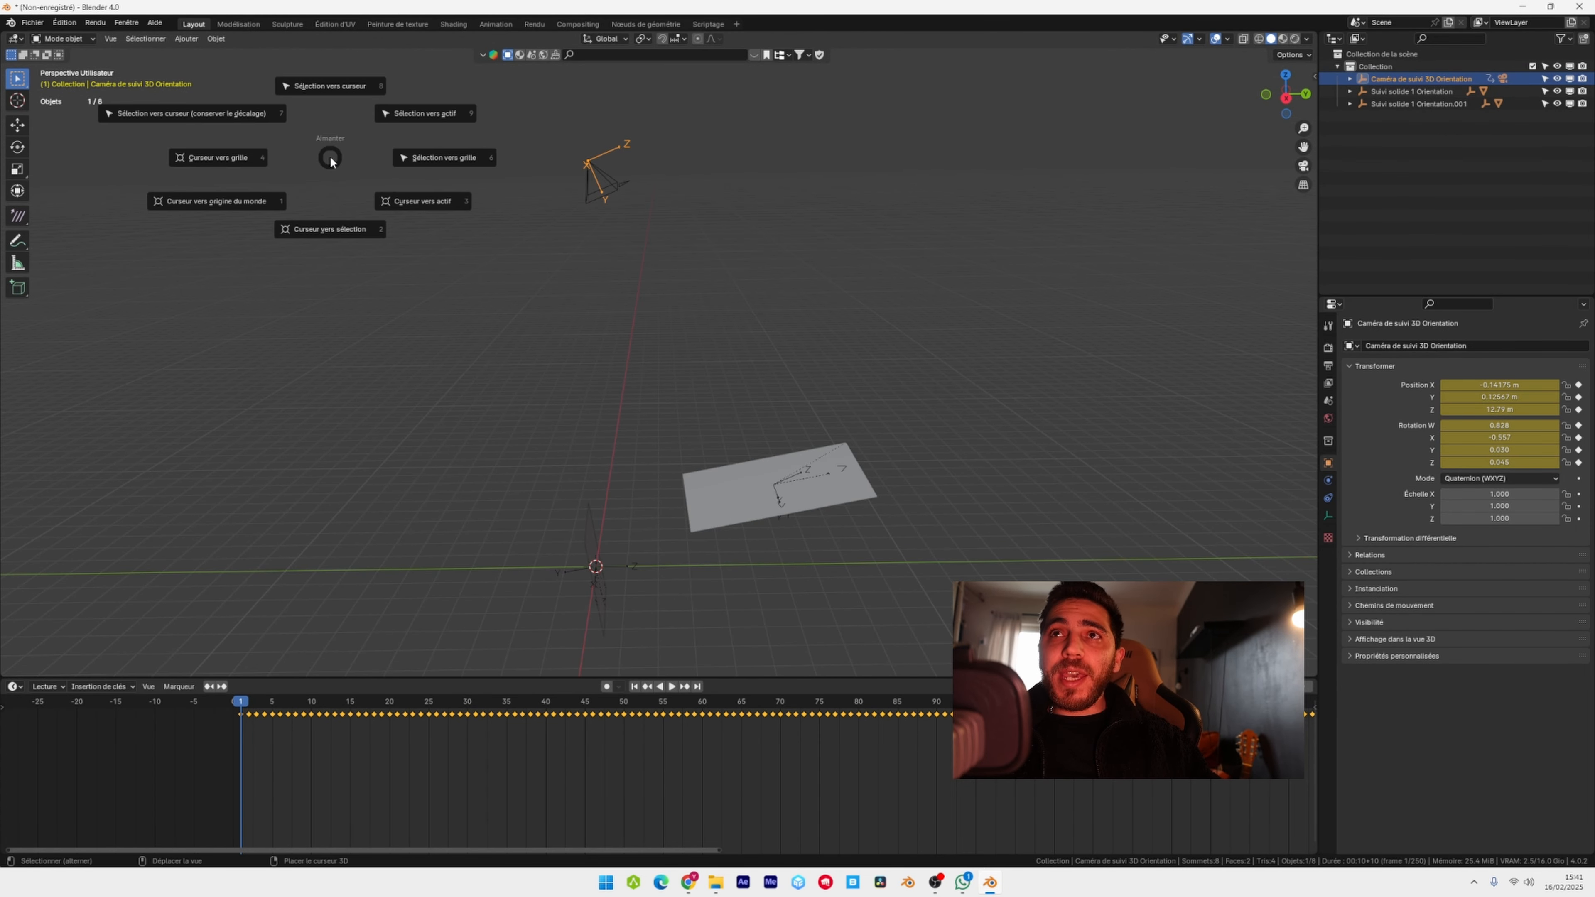
click(331, 226)
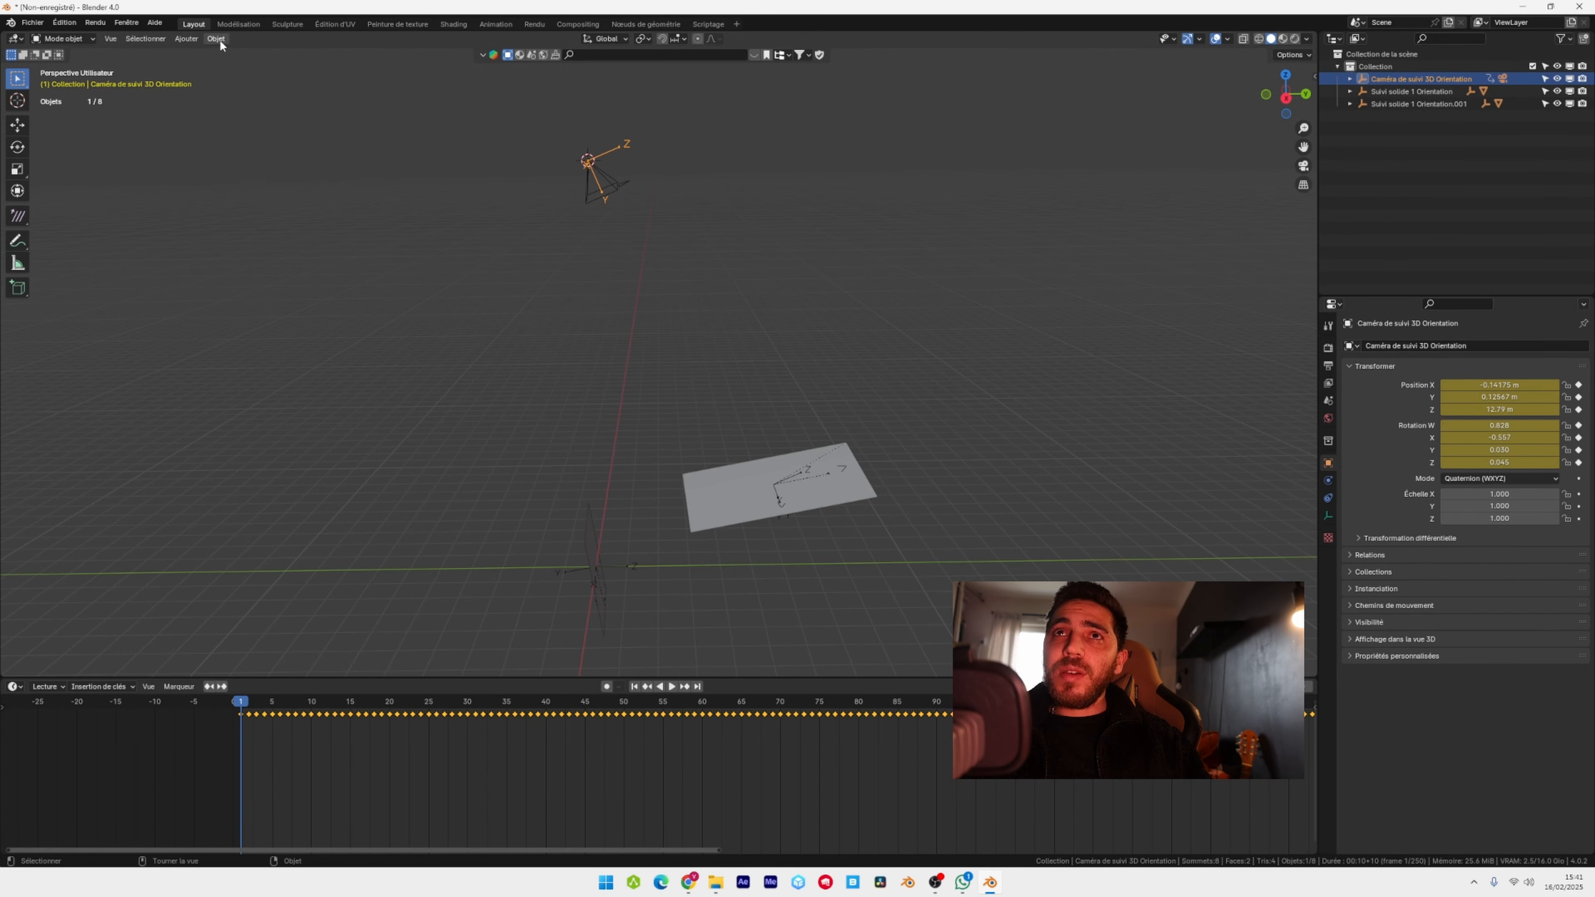
- Add a plain axes empty at the 3D cursor and scale it up to about 1.594
click(199, 37)
mouse_move(221, 176)
click(328, 175)
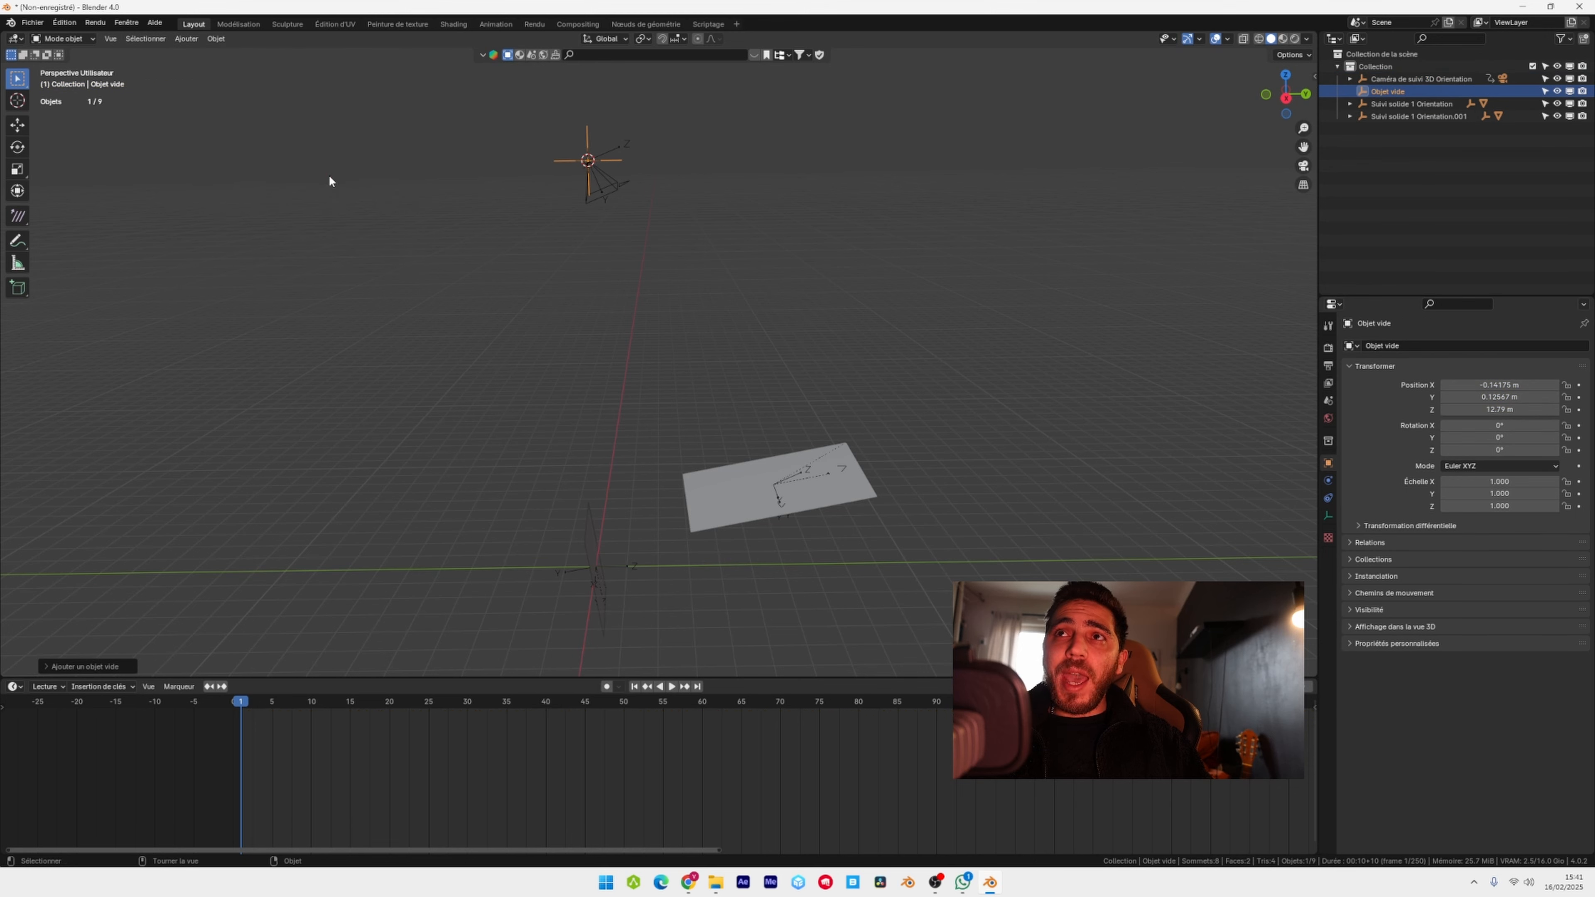
key(s)
click(633, 223)
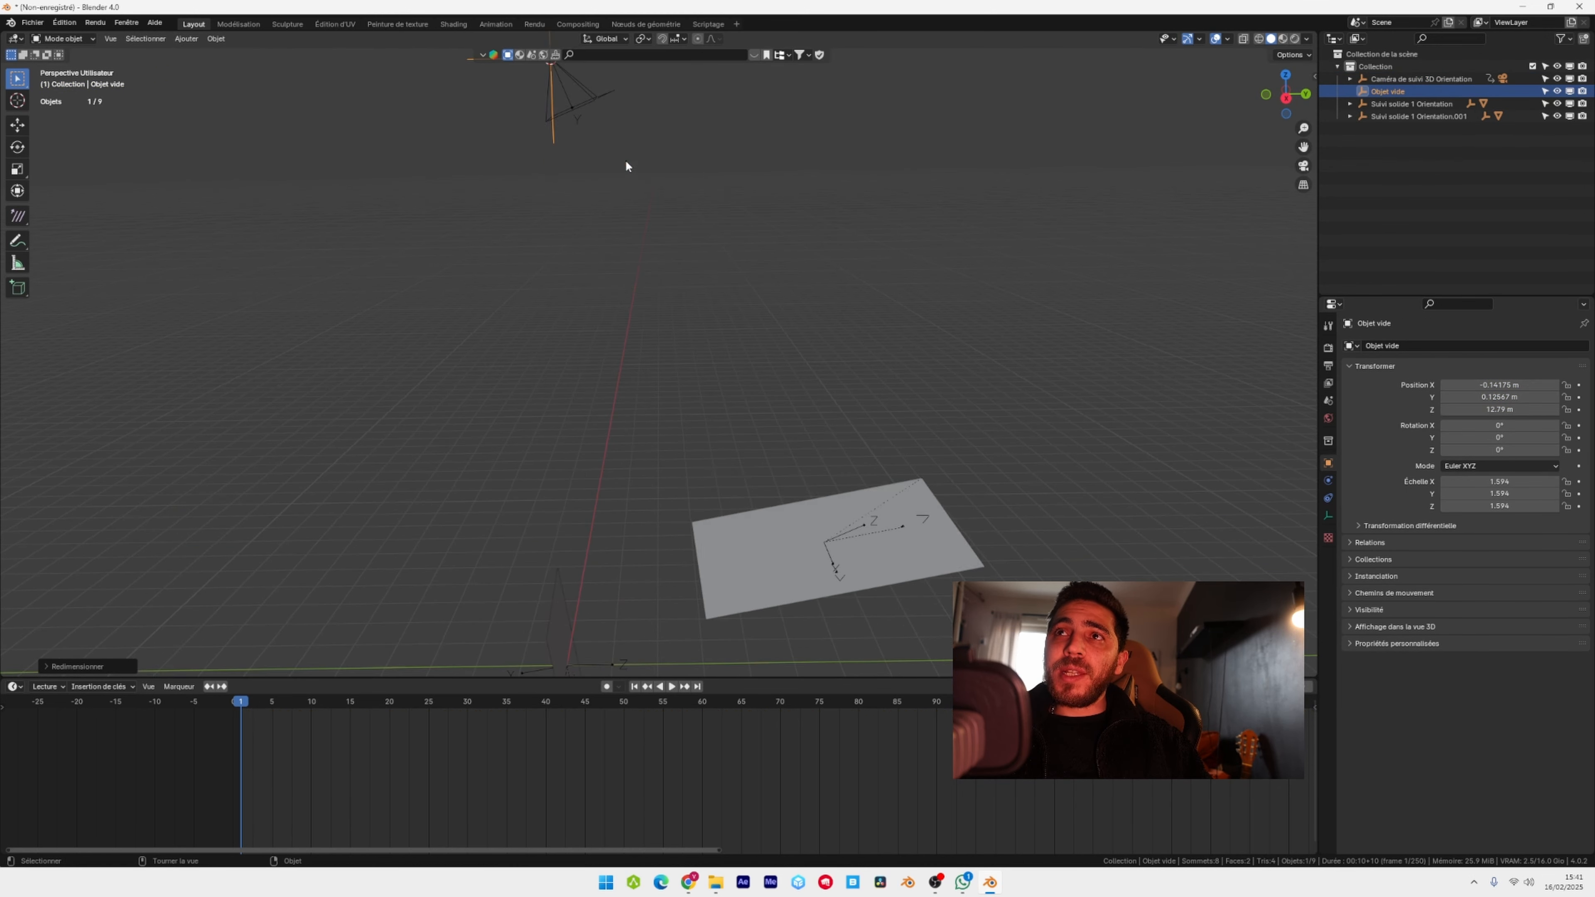
- Parent the tracked camera's orientation empty to the new empty using Object (Keep Transform)
key(KP_Decimal)
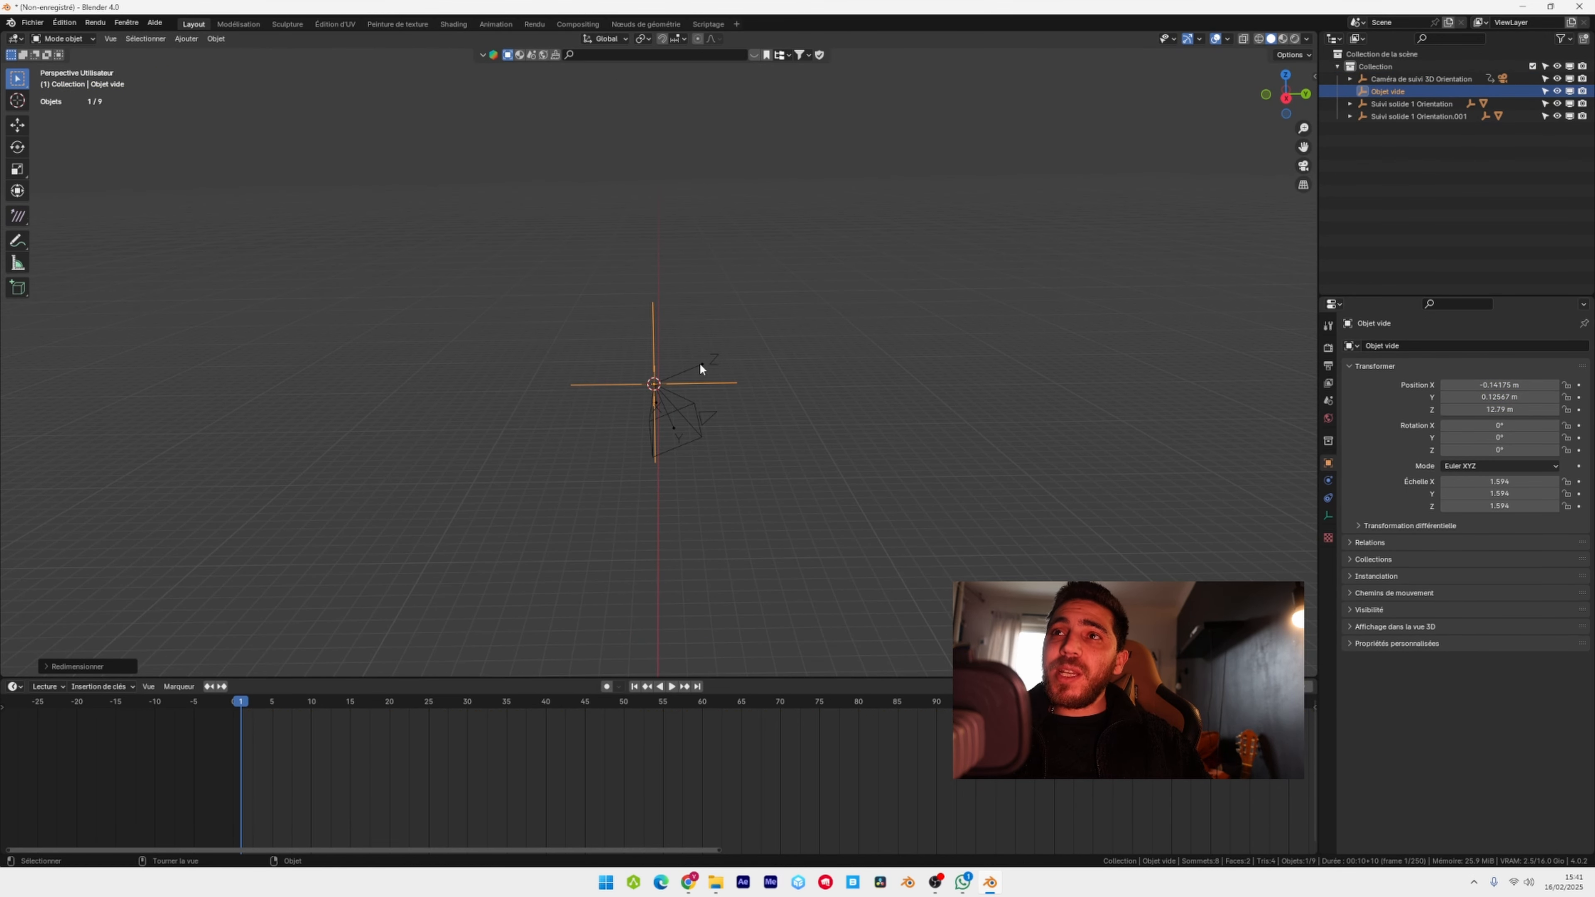
click(702, 365)
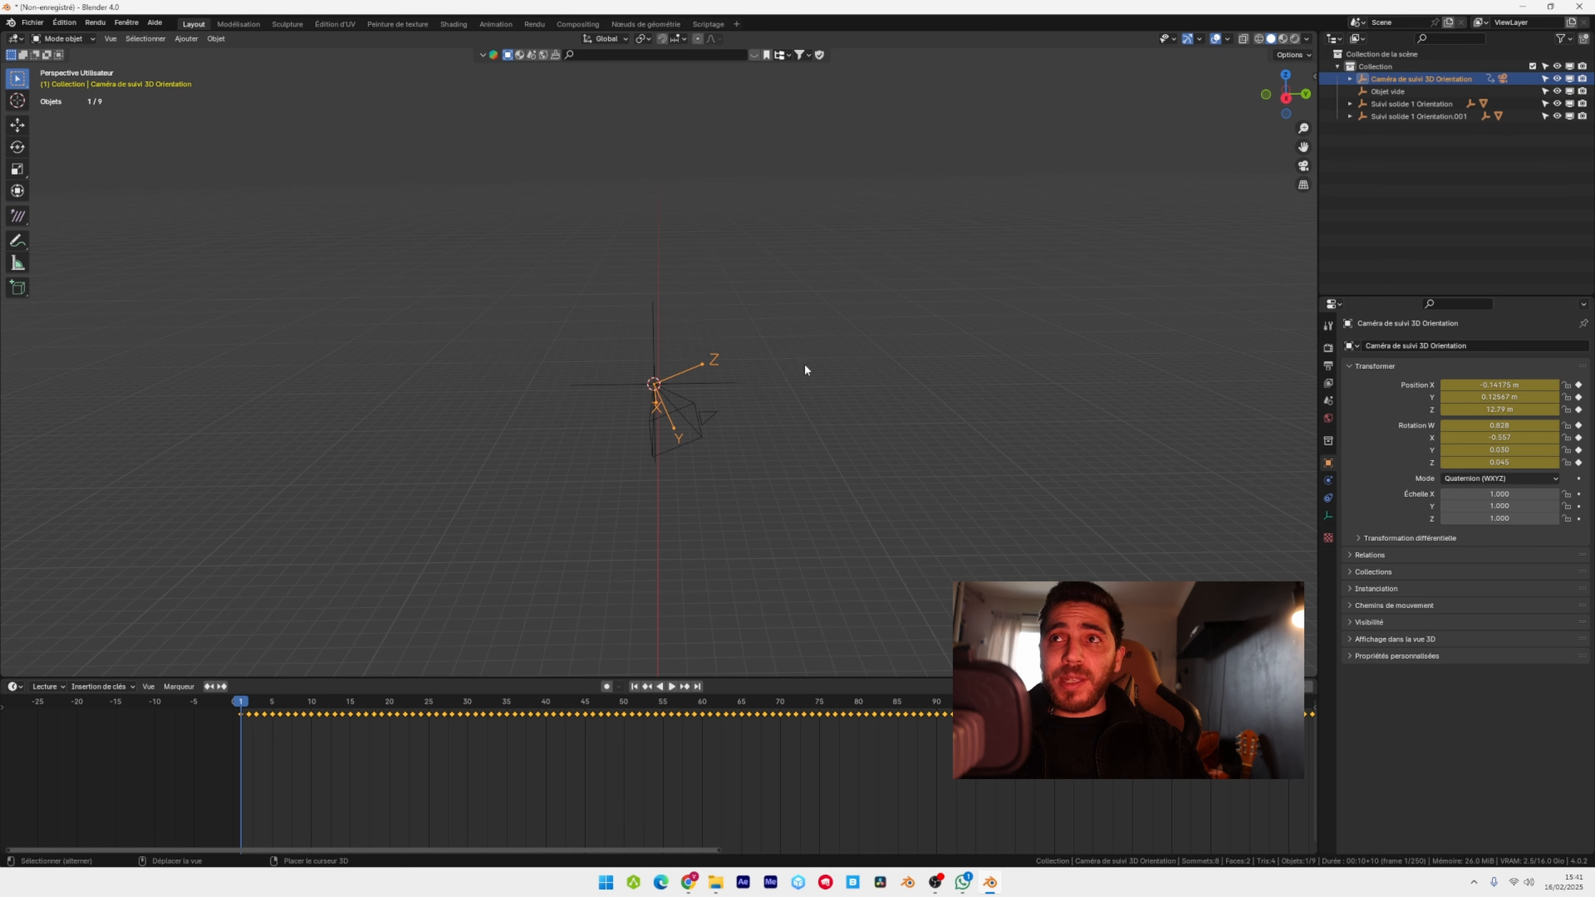
shift+click(653, 304)
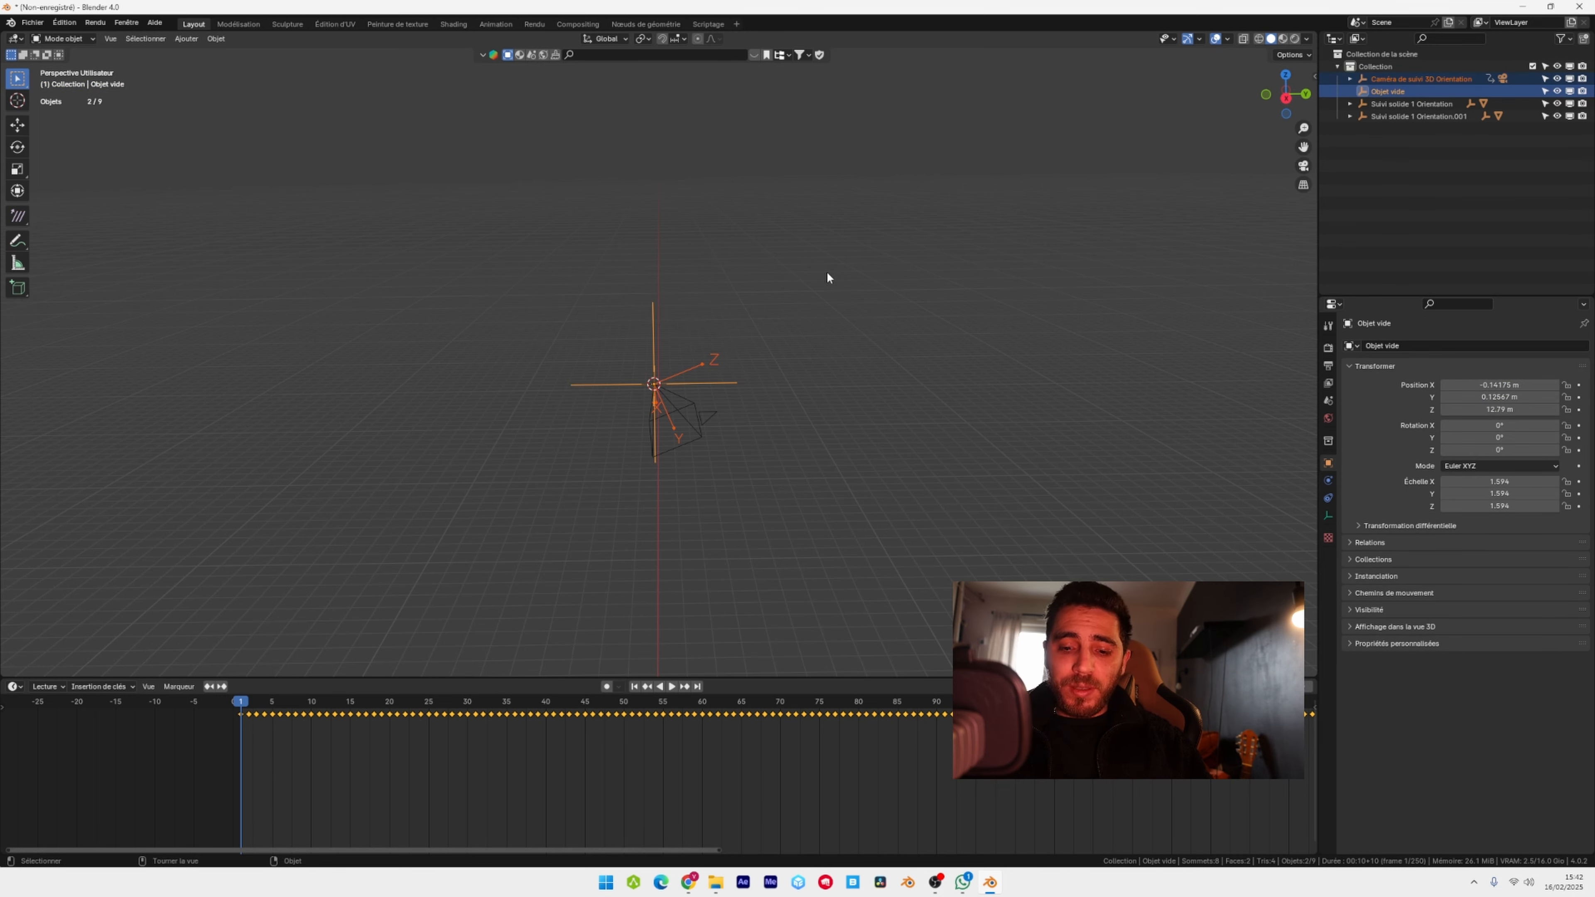
key(ctrl+p)
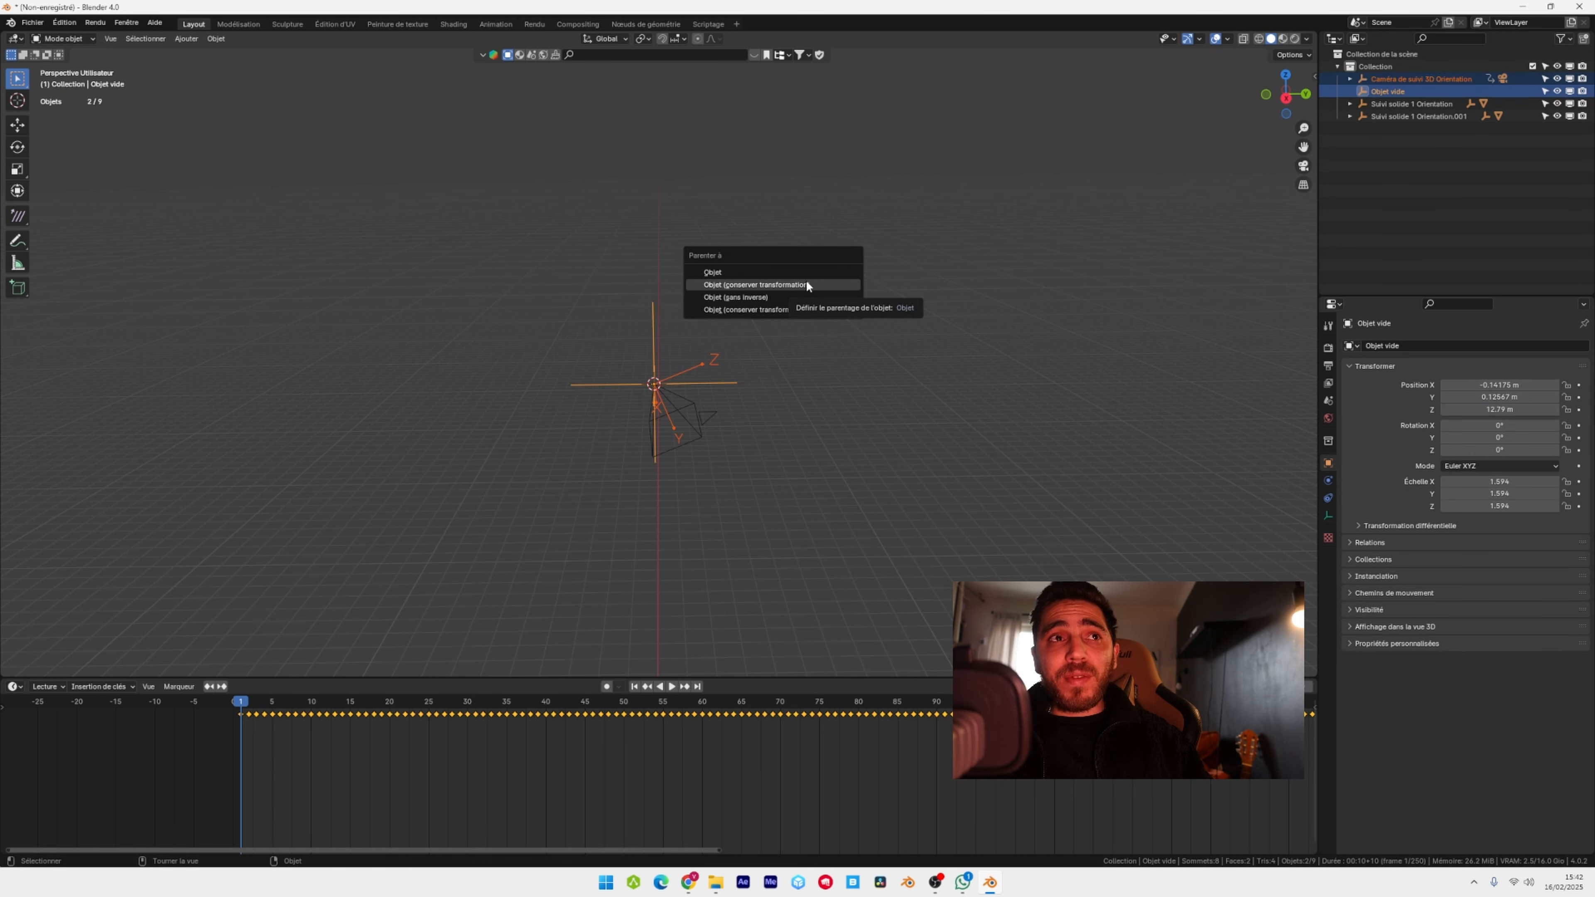
click(807, 285)
- Parent the two tracked solid planes to the new empty using Object (Keep Transform)
middle_drag(807, 287, 729, 414)
click(729, 414)
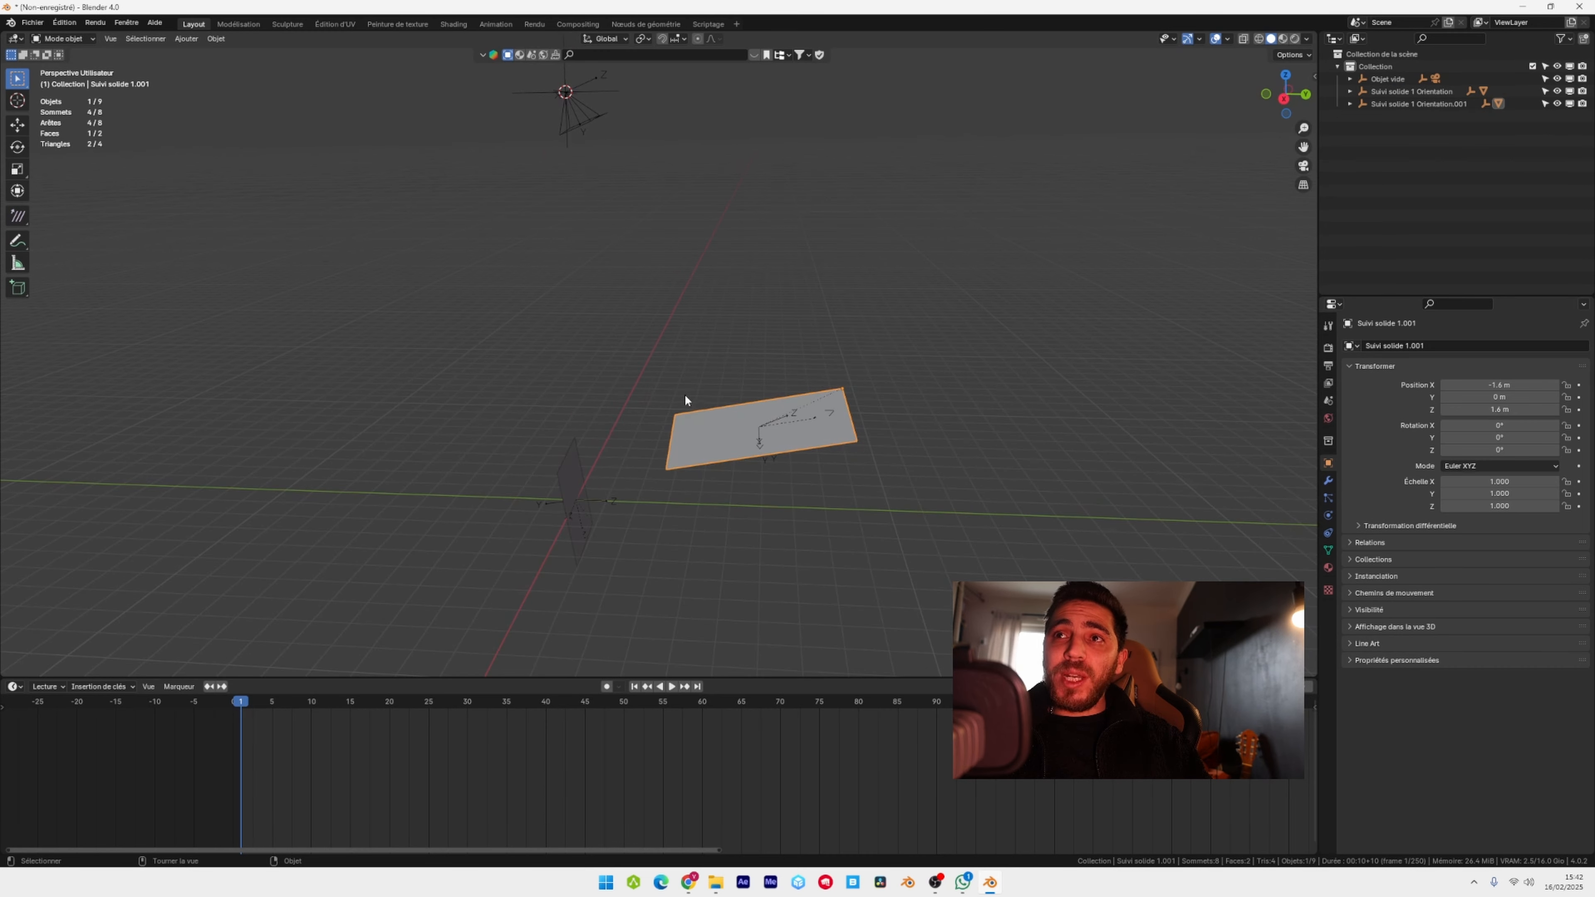
shift+click(567, 472)
middle_drag(594, 312, 698, 511)
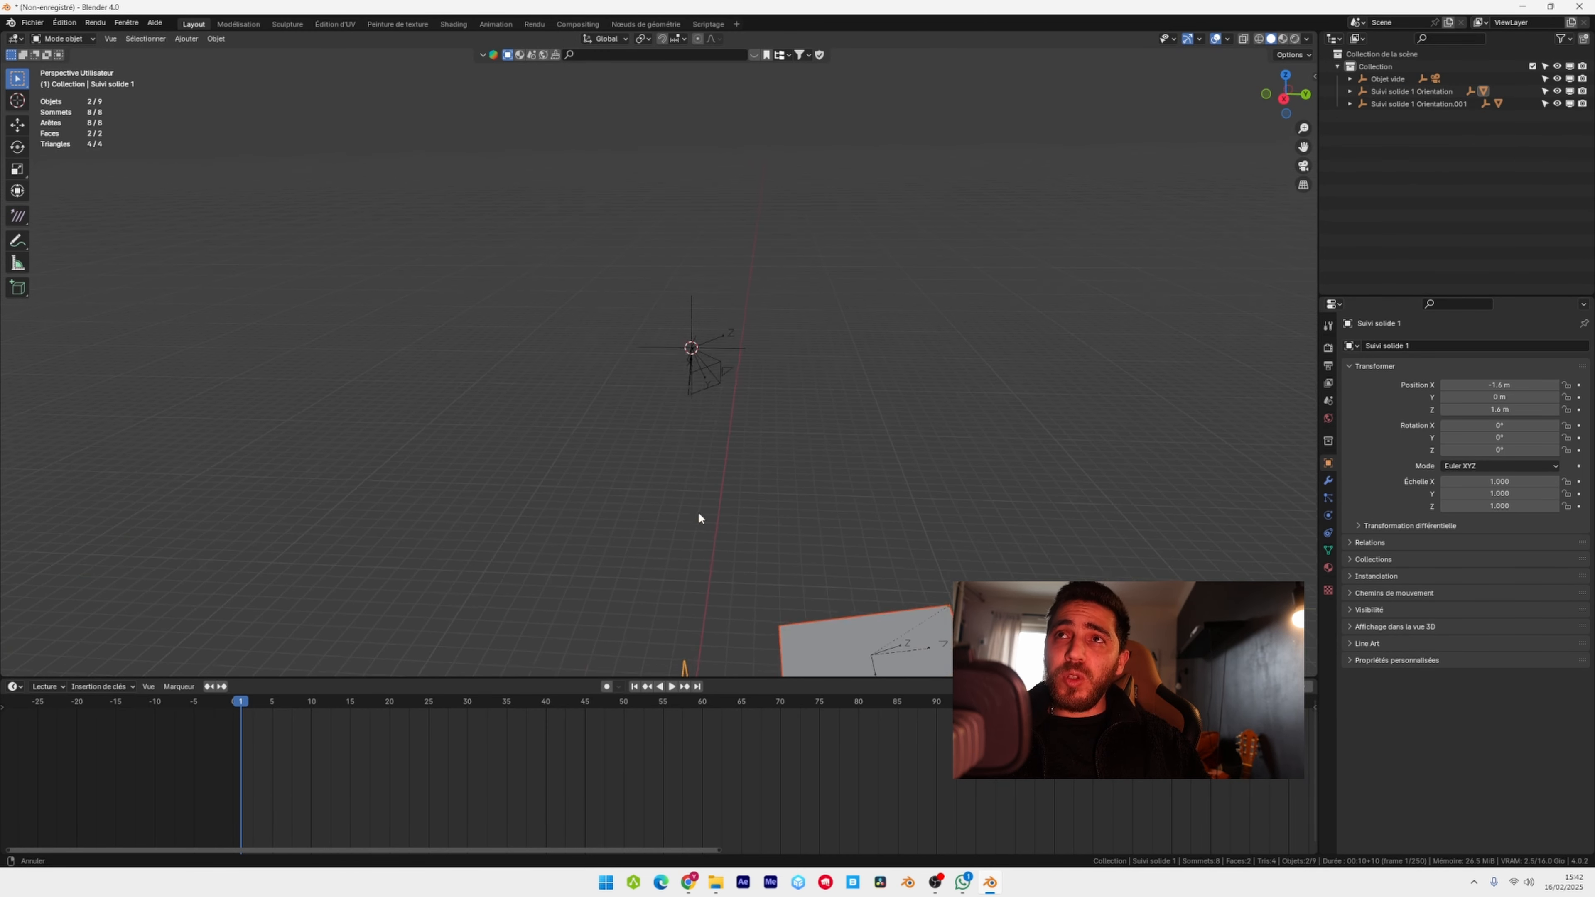
shift+click(693, 310)
key(ctrl+p)
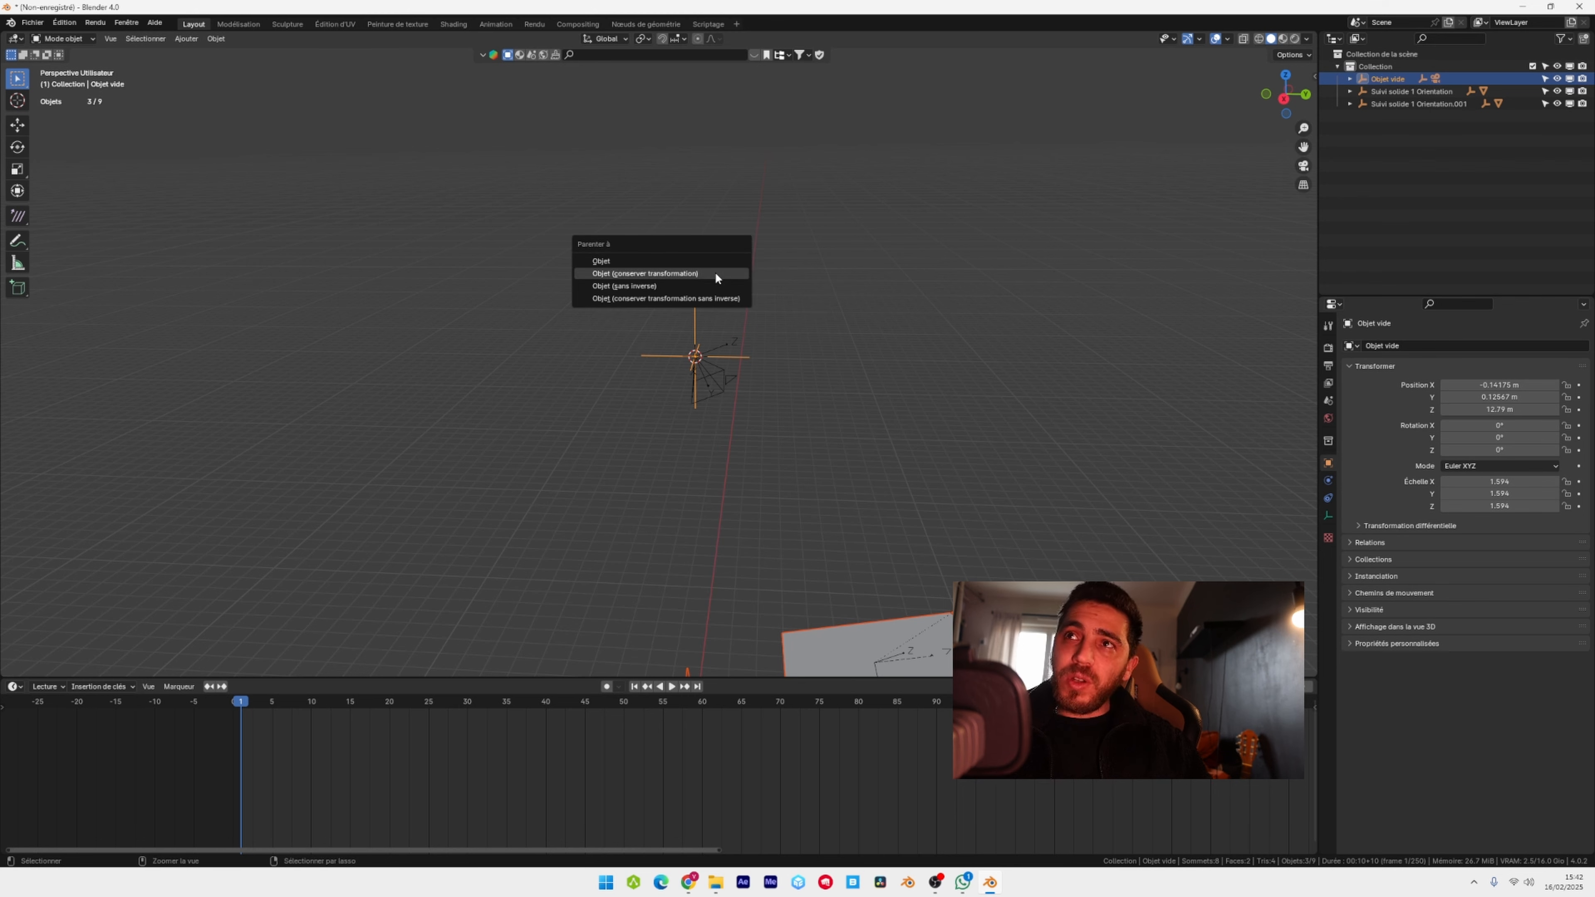
click(716, 274)
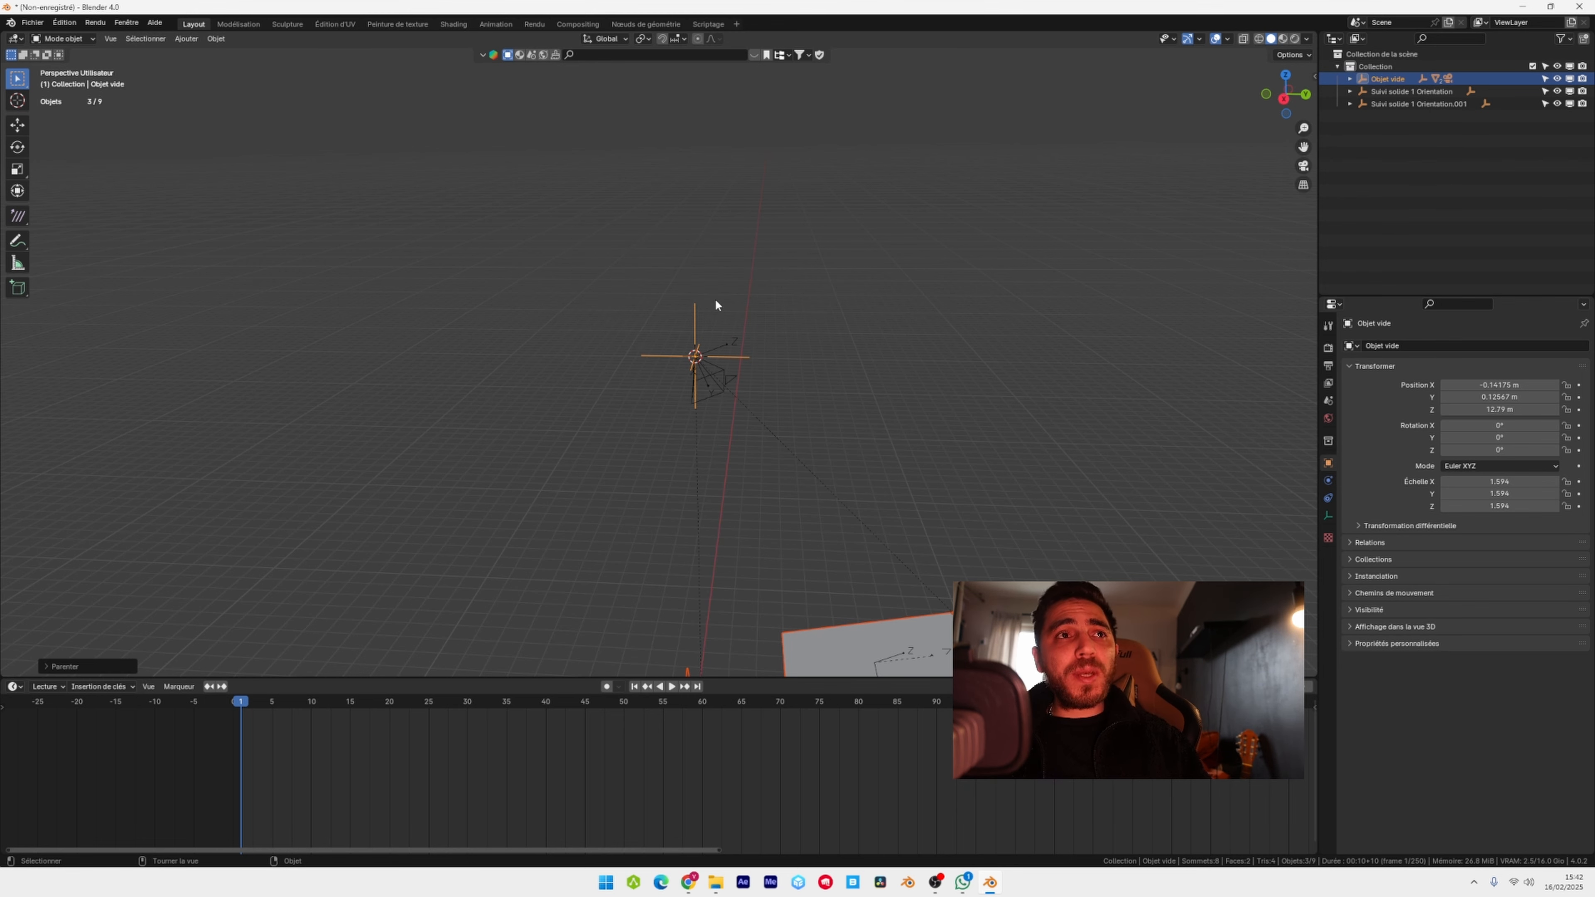
- View the scene through the tracked camera, then select that camera and show the scene's output settings
middle_drag(716, 306, 790, 345)
key(alt+a)
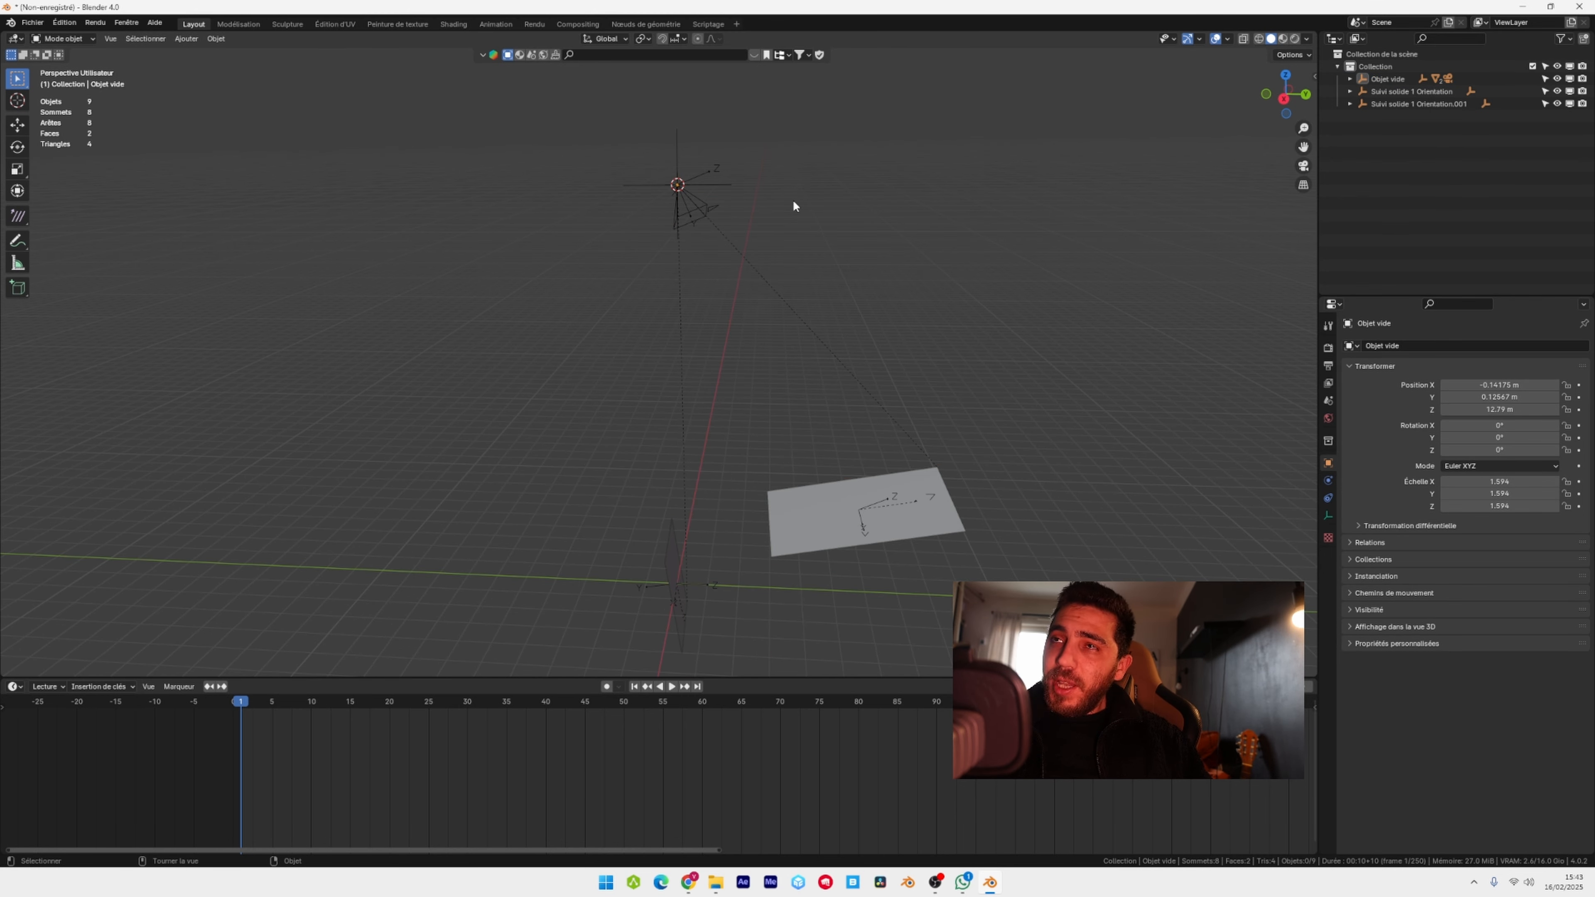
key(KP_0)
key(KP_0)
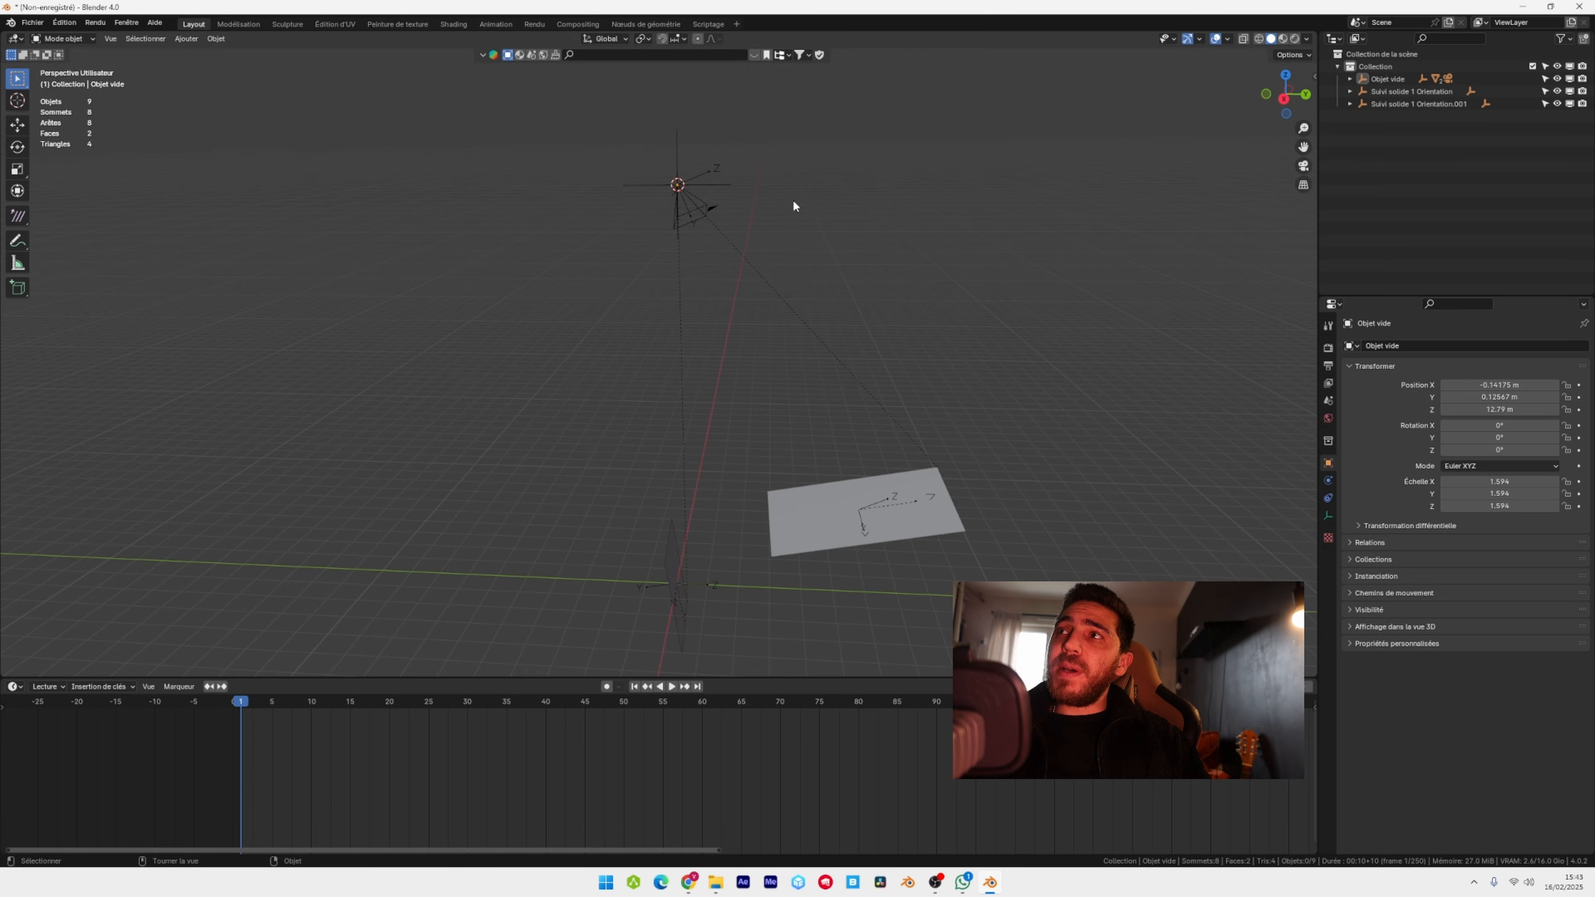
click(1301, 169)
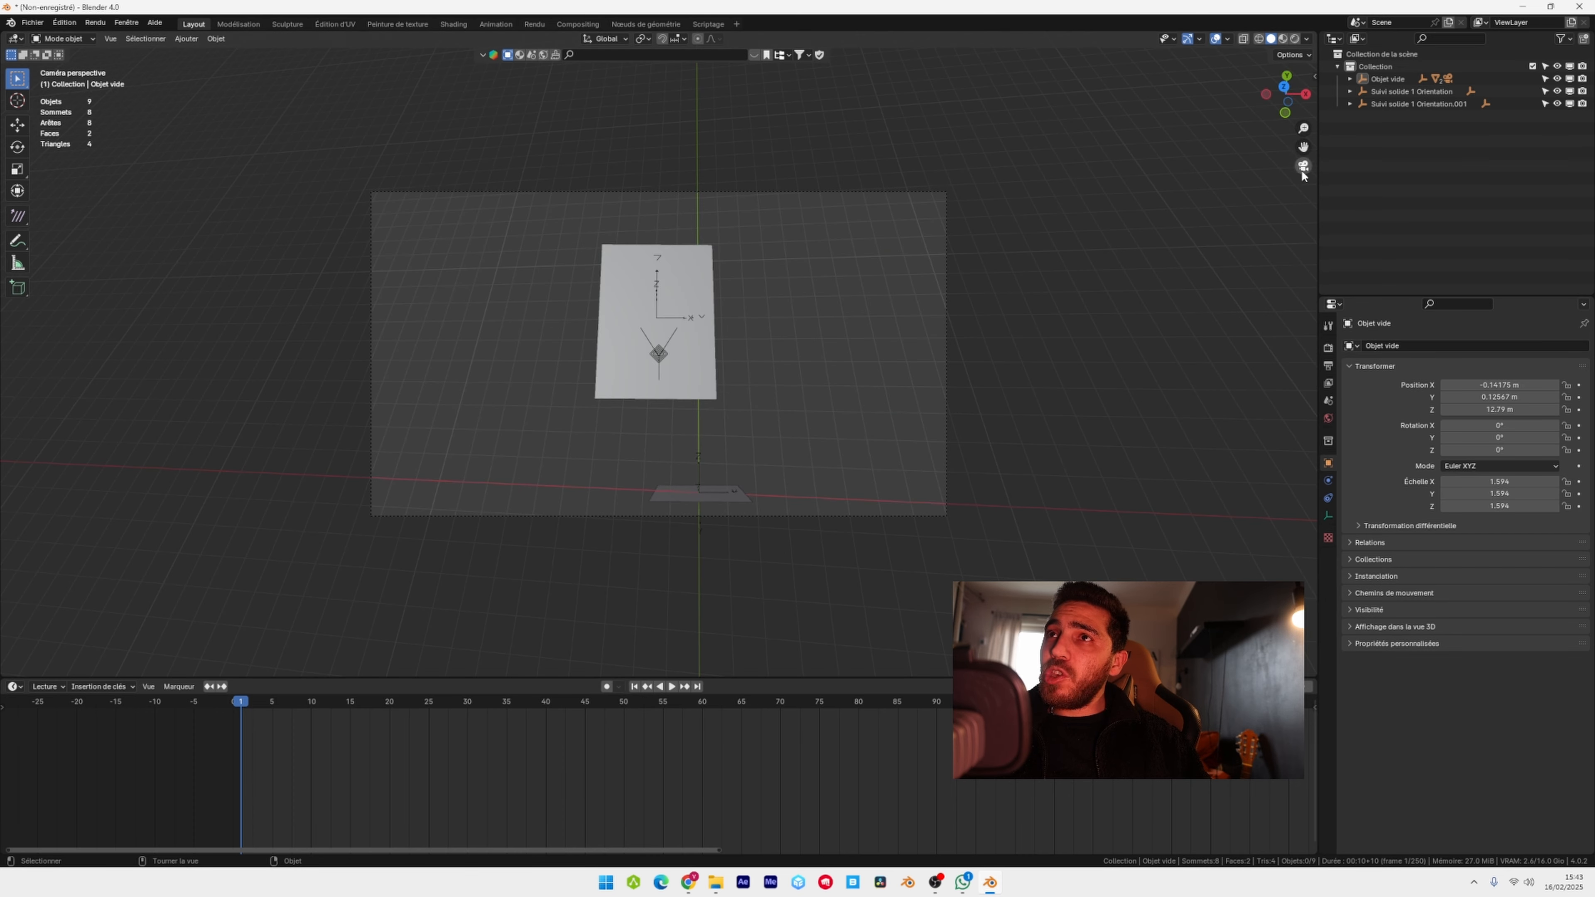
click(946, 352)
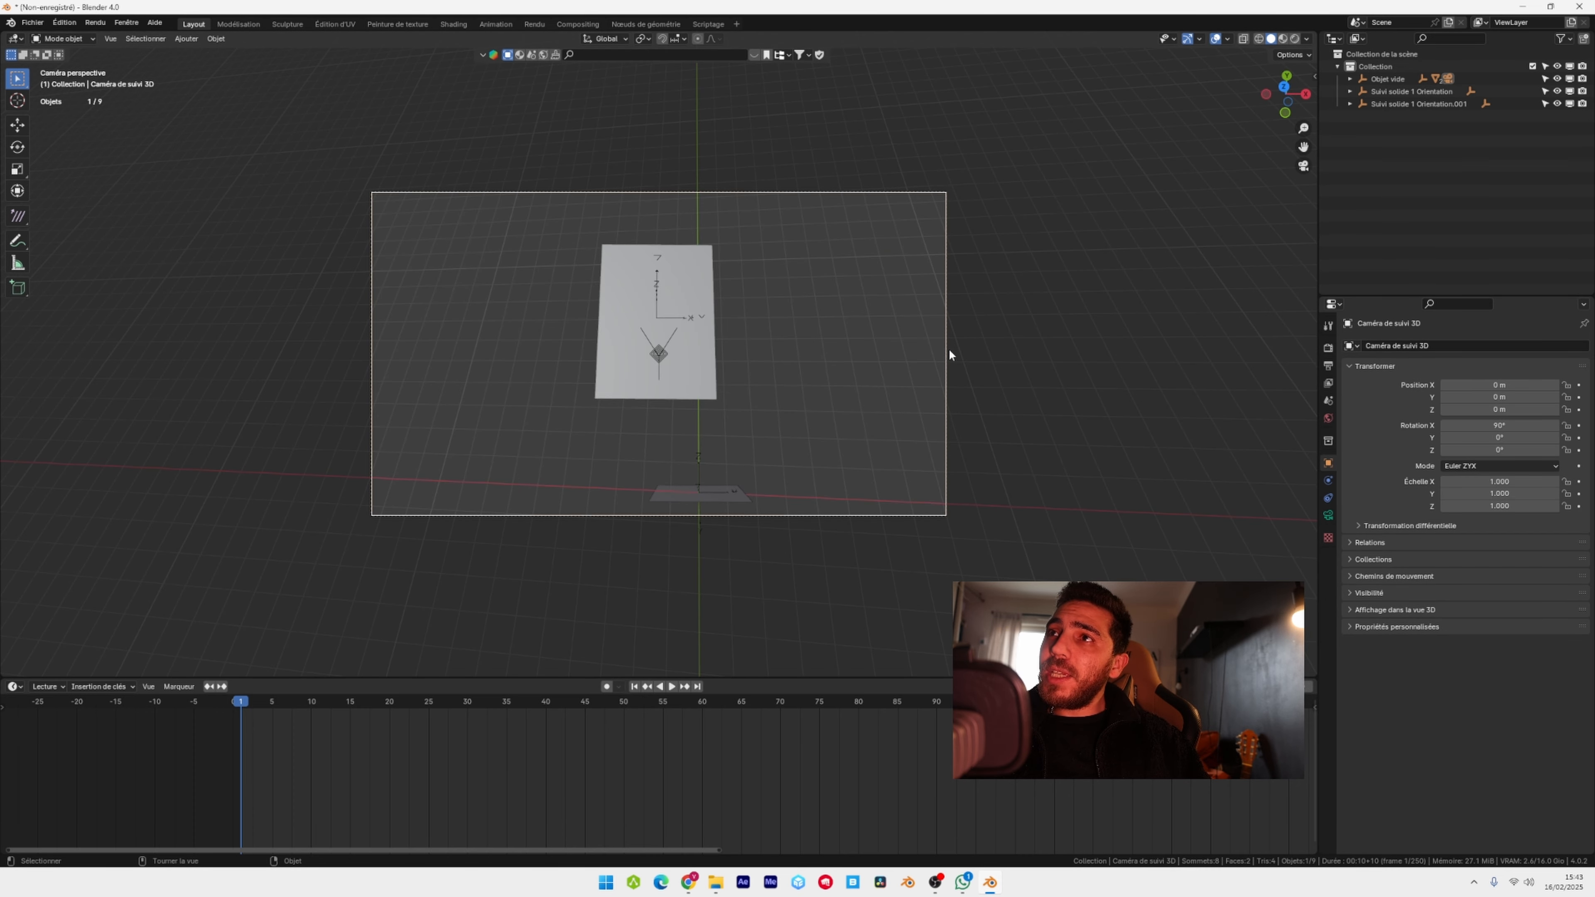
click(1328, 368)
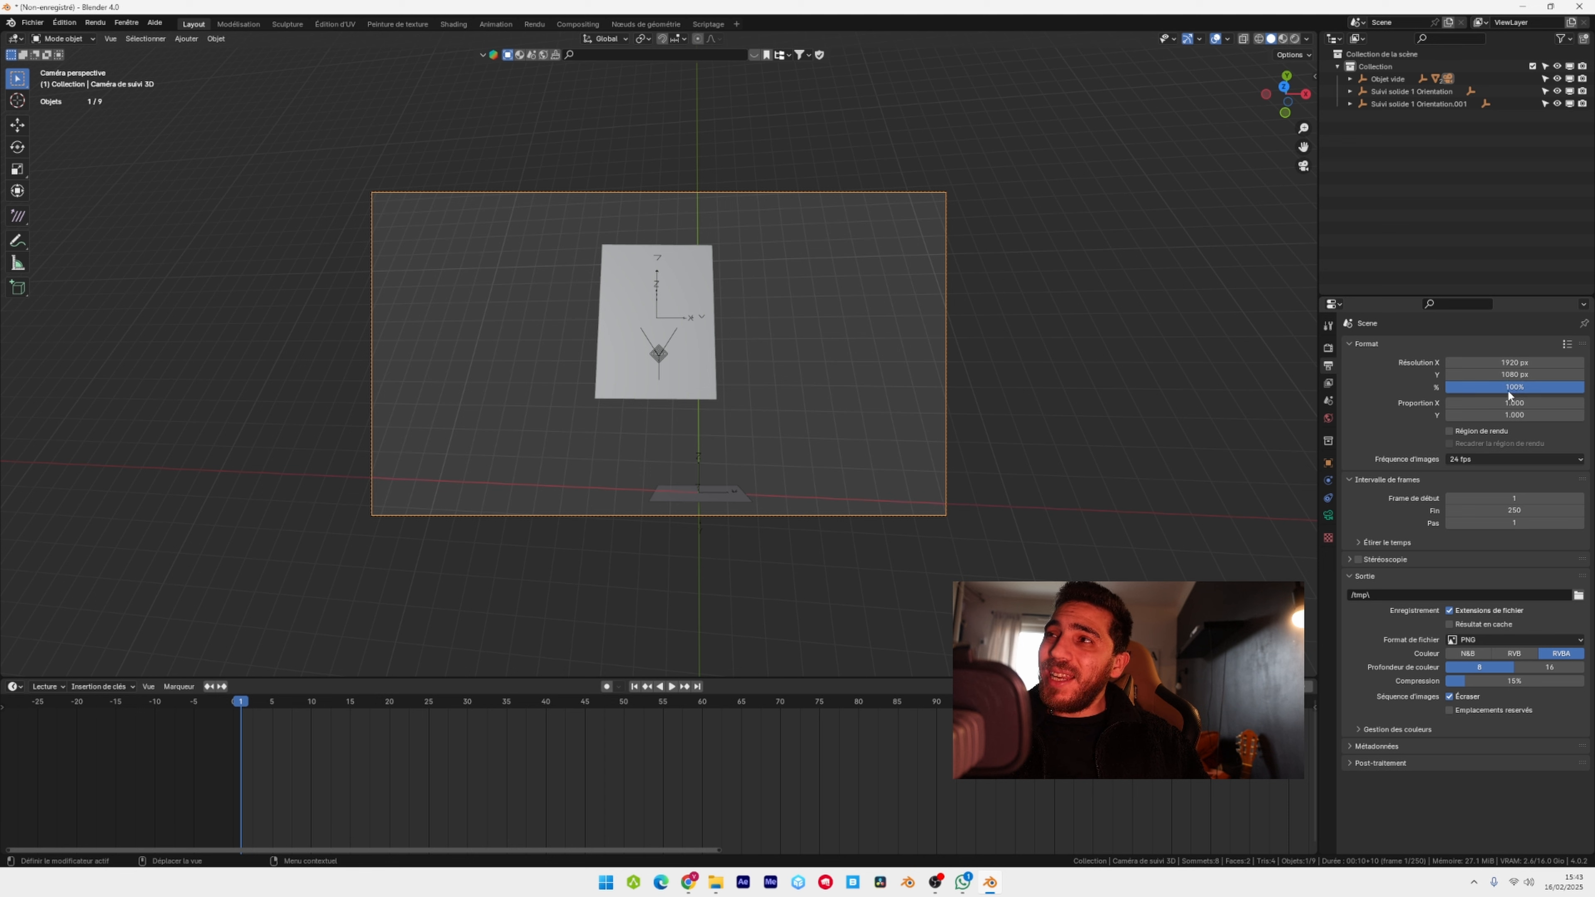
- Switch to File Explorer and check the frame size and frame rate in the details of the source video 17438881-hd_1080_1920_30fps
key(alt+Tab)
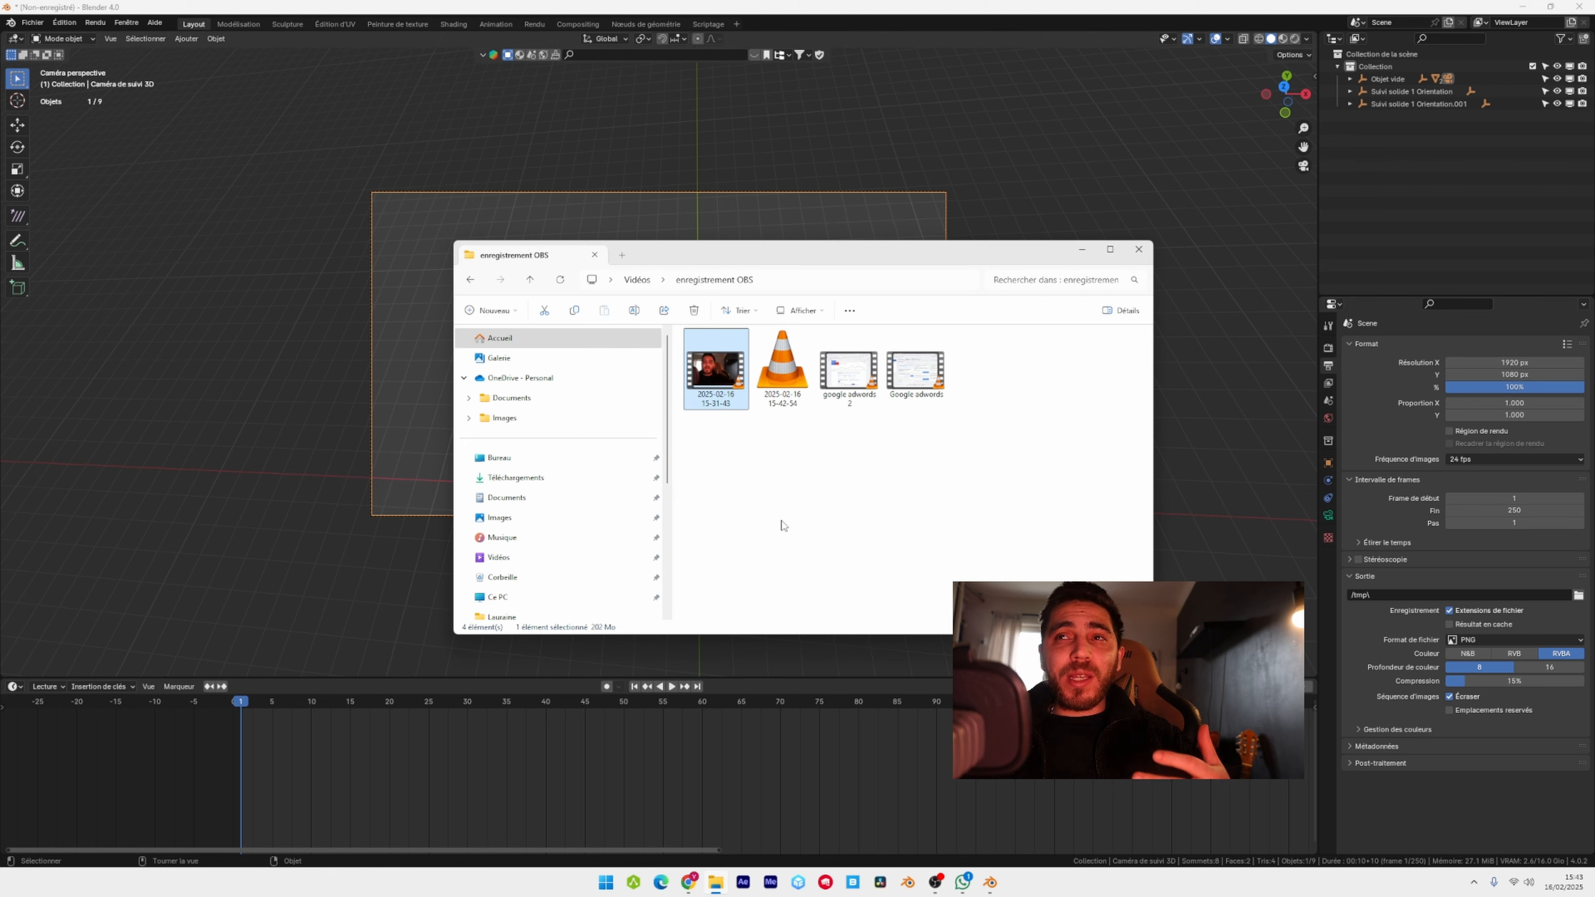
right_click(1039, 375)
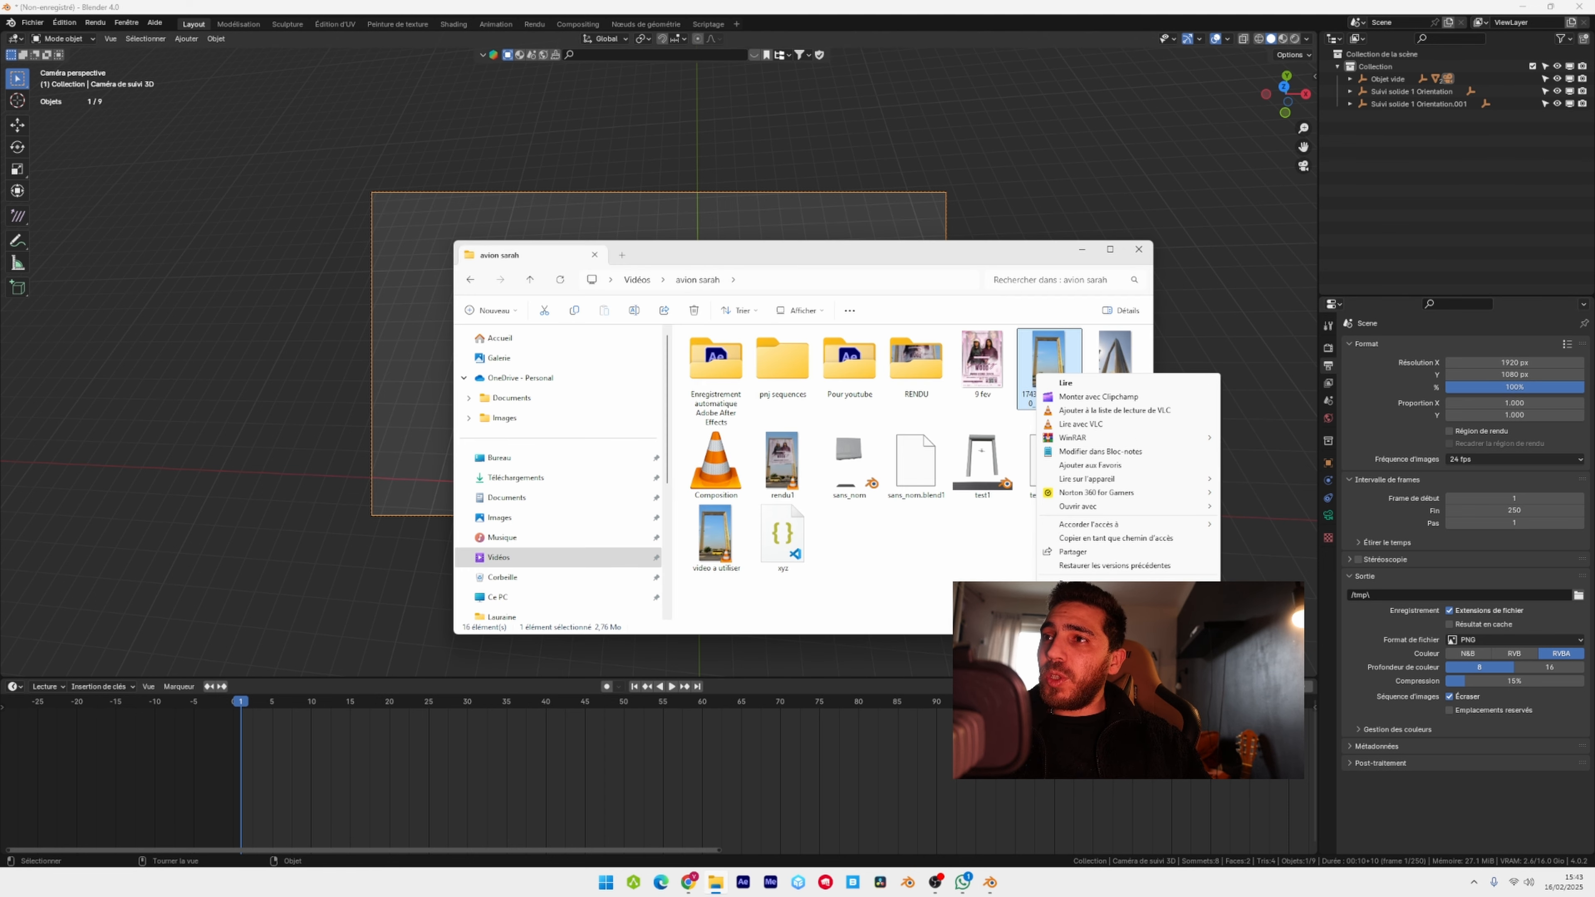
click(1080, 593)
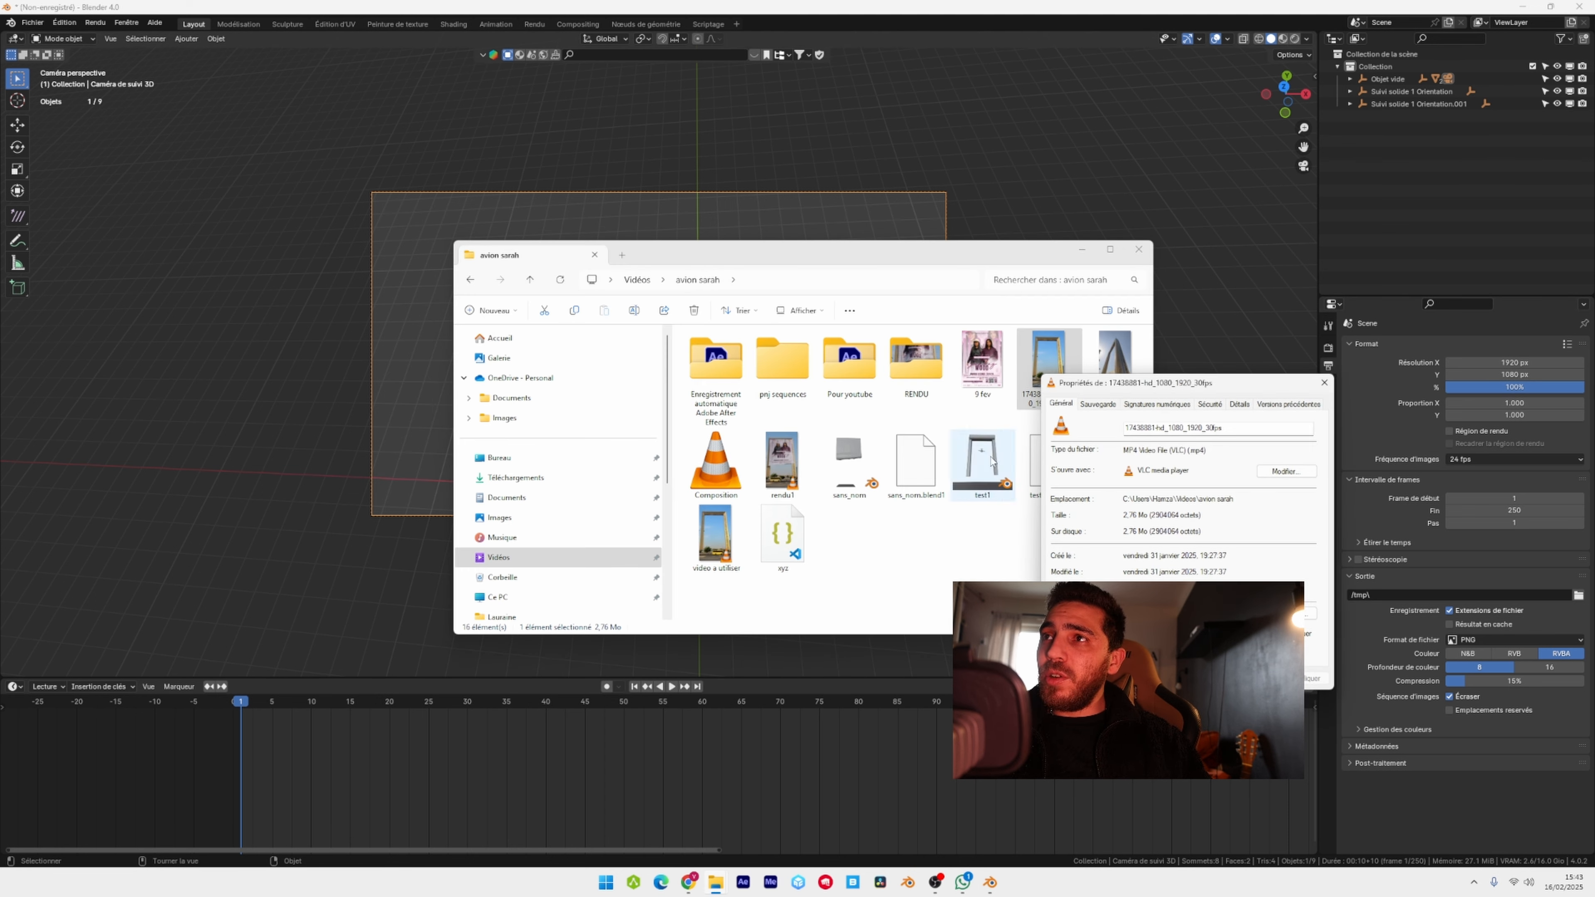
drag(1168, 377, 846, 329)
click(912, 349)
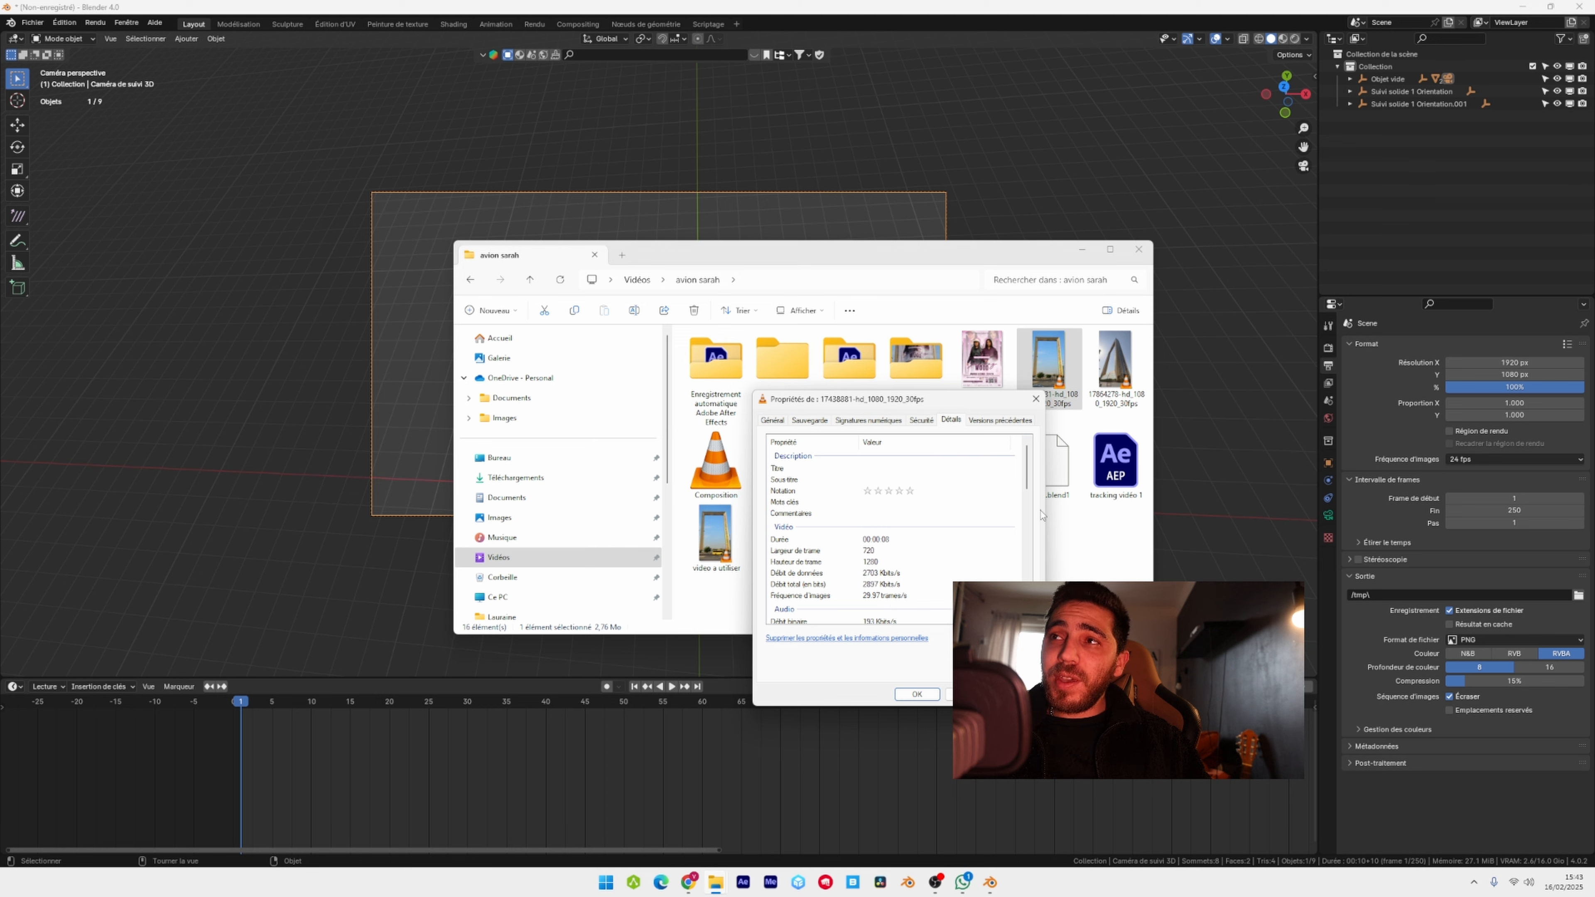
click(1036, 399)
- Set the render resolution in Blender to 720 x 1280 px and the frame rate to 29.97 fps
double_click(1485, 357)
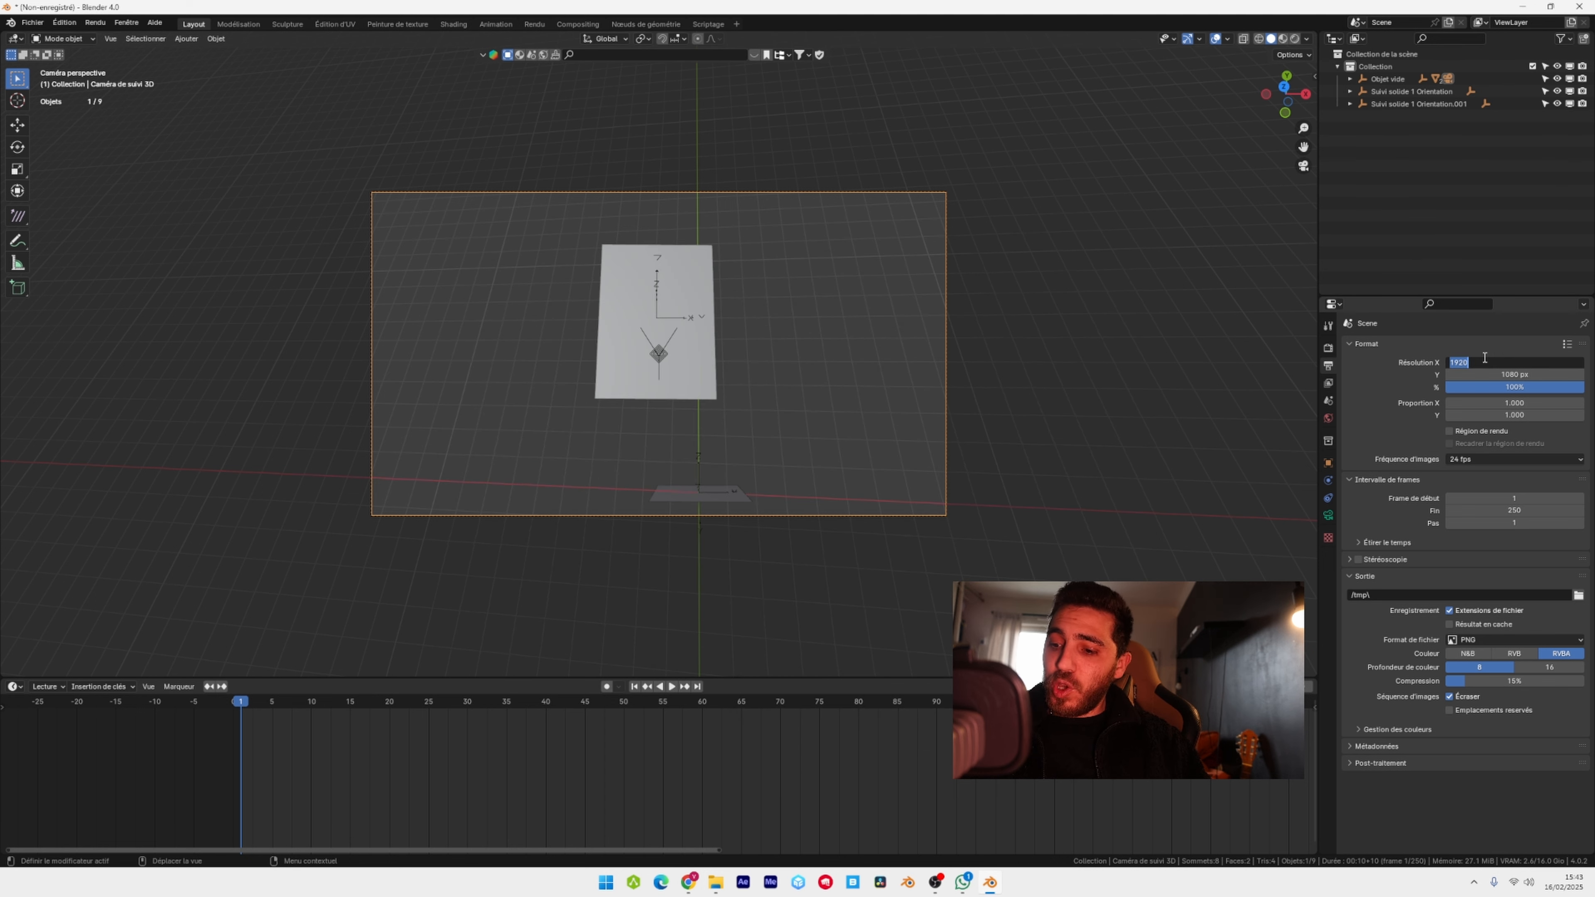
text(720)
key(Return)
double_click(1510, 376)
text(1280)
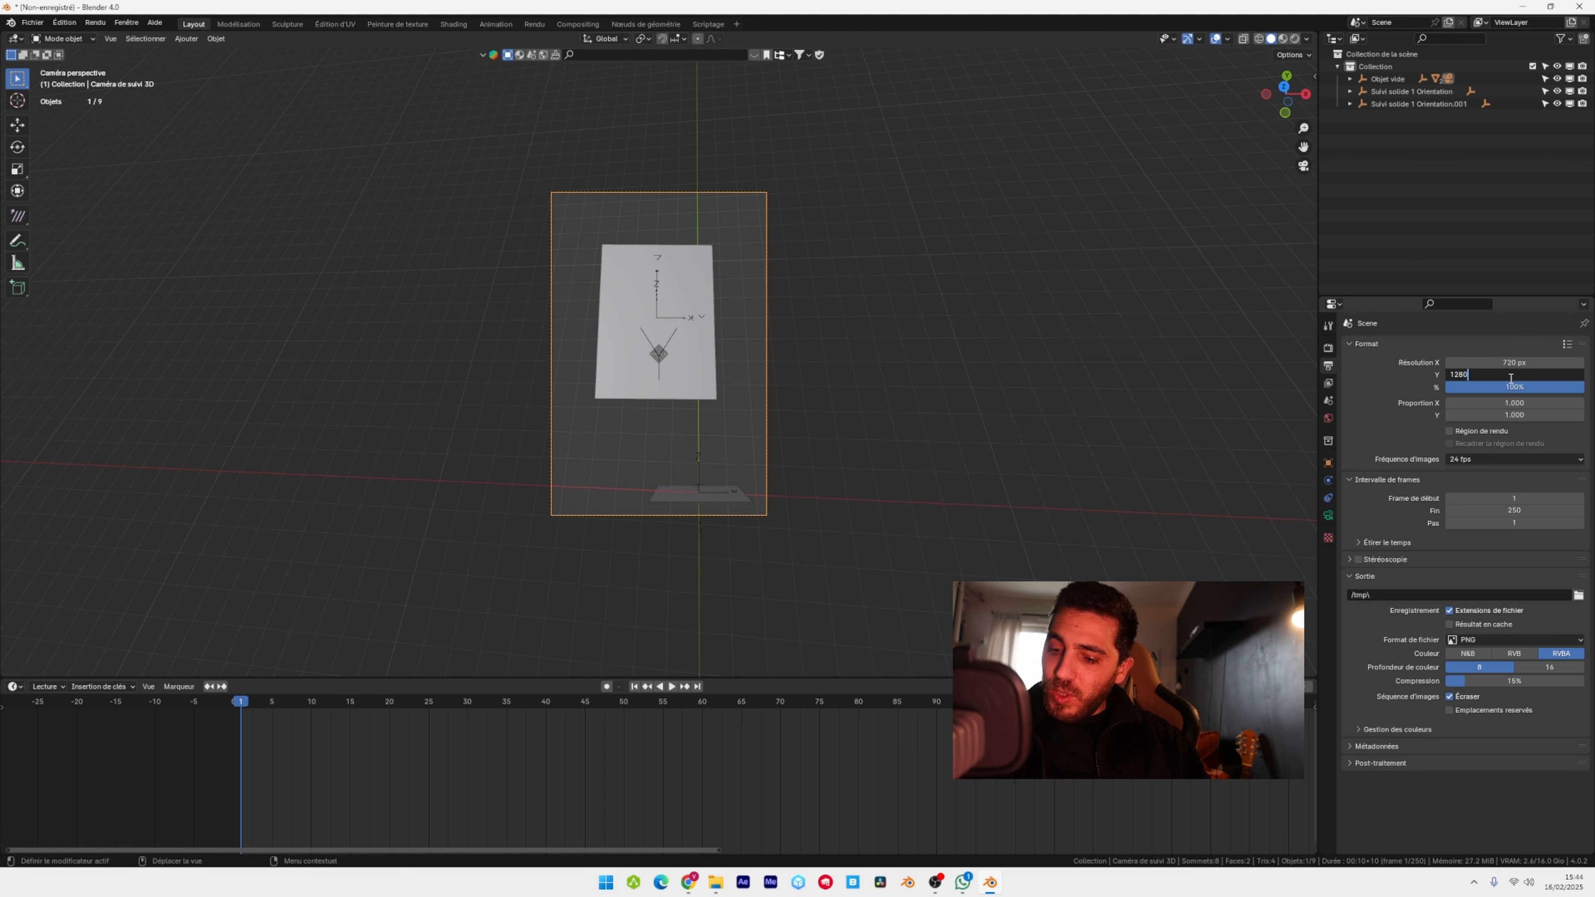
key(Return)
click(1487, 459)
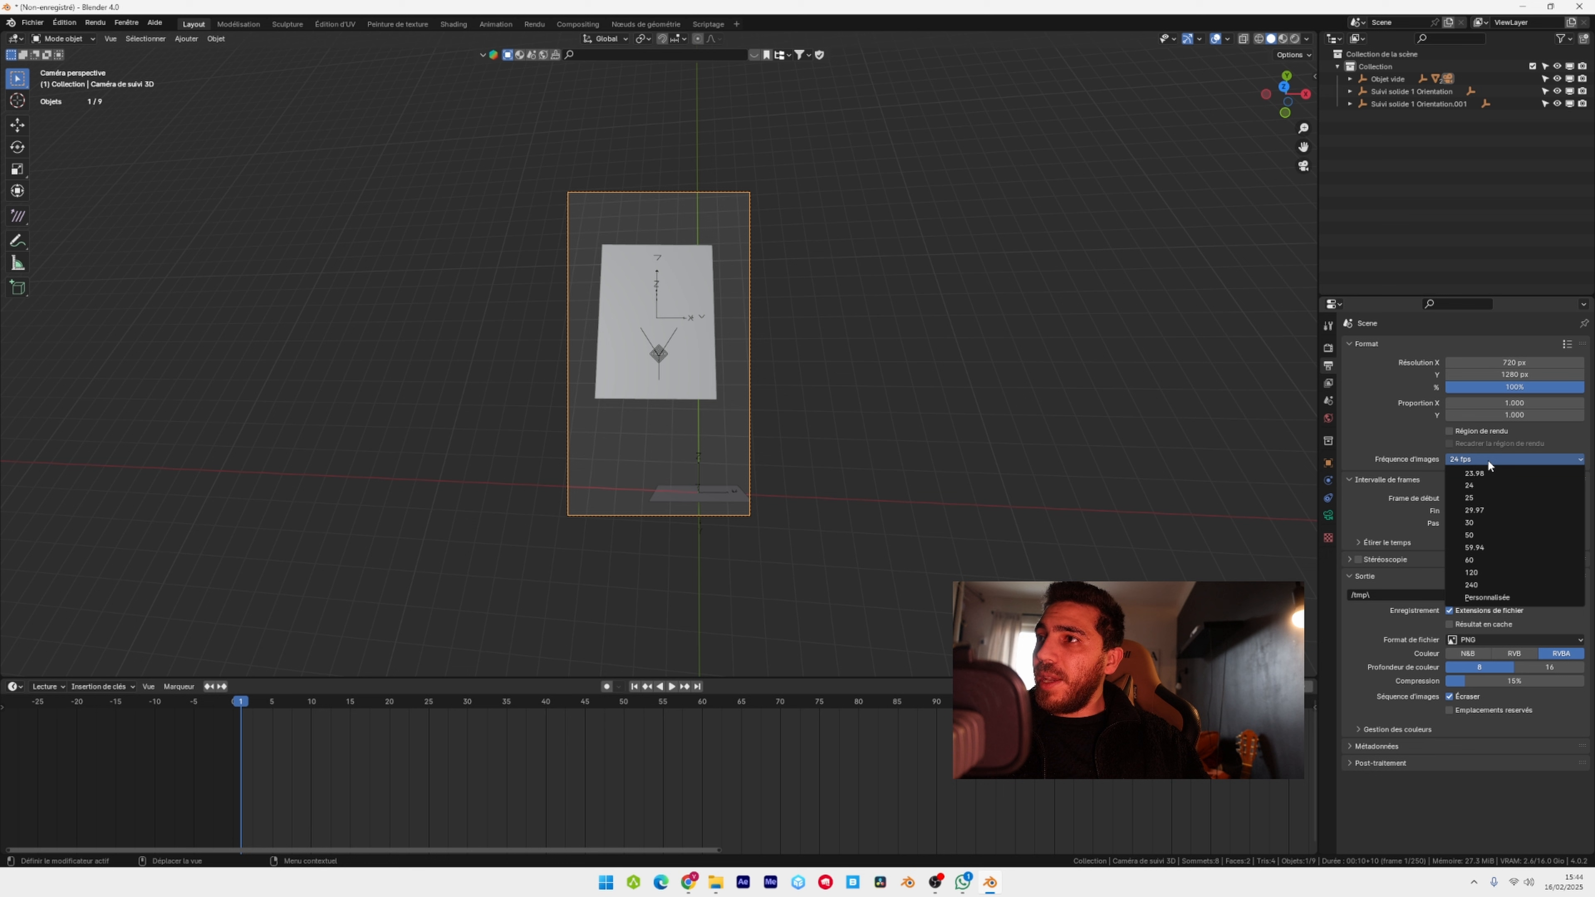
click(1491, 507)
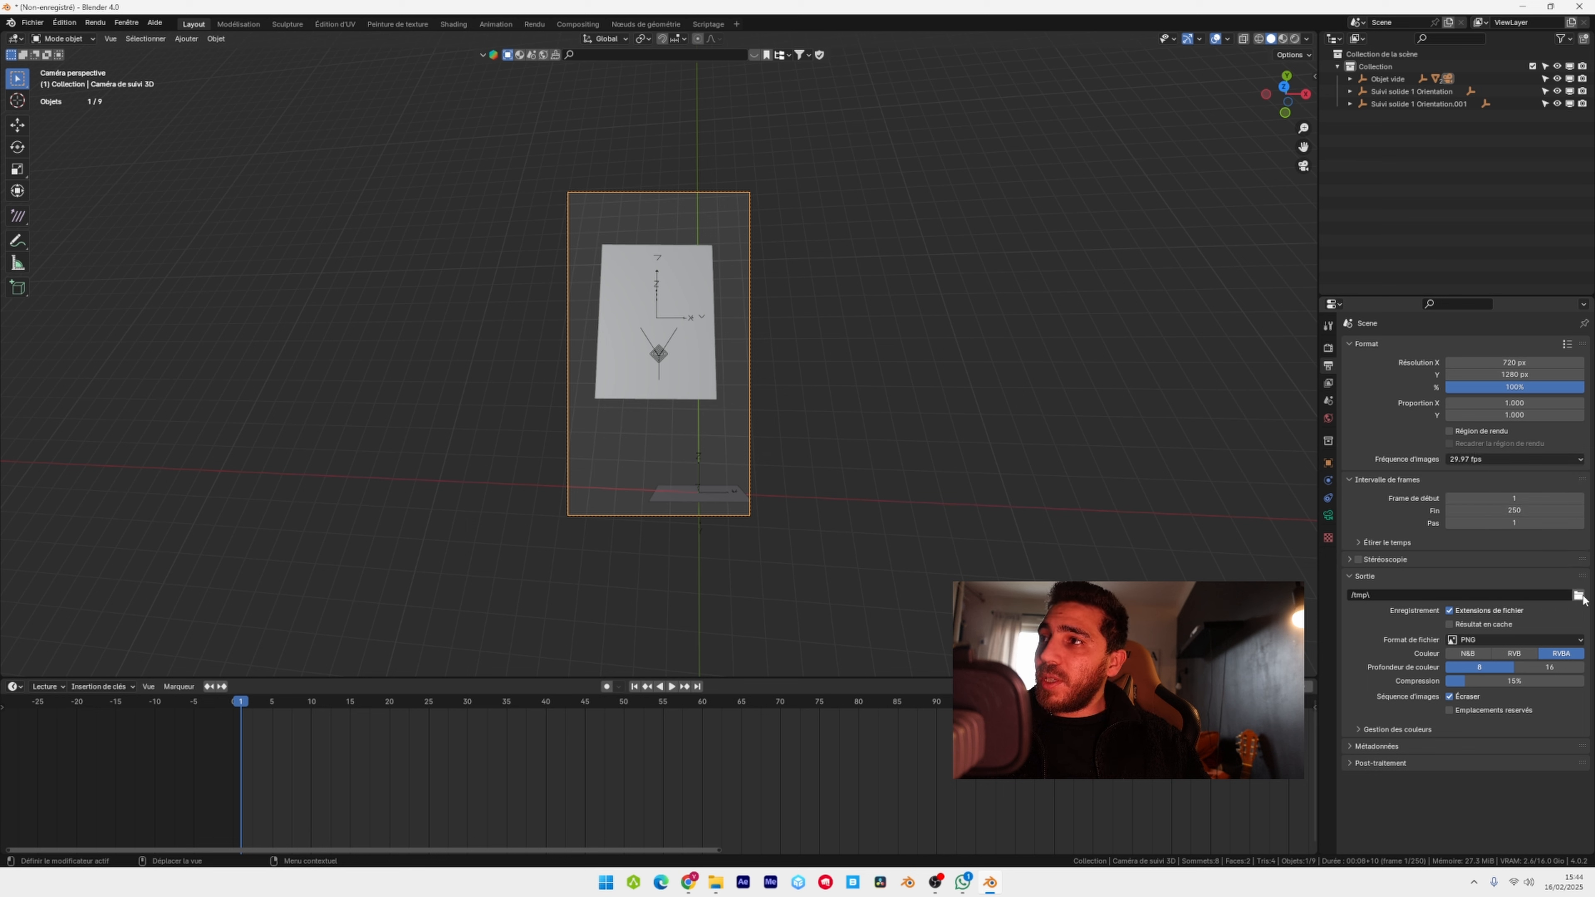
- Set the render output path to the Prj sequences folder inside Pour youtube in Videos
click(1579, 594)
click(501, 445)
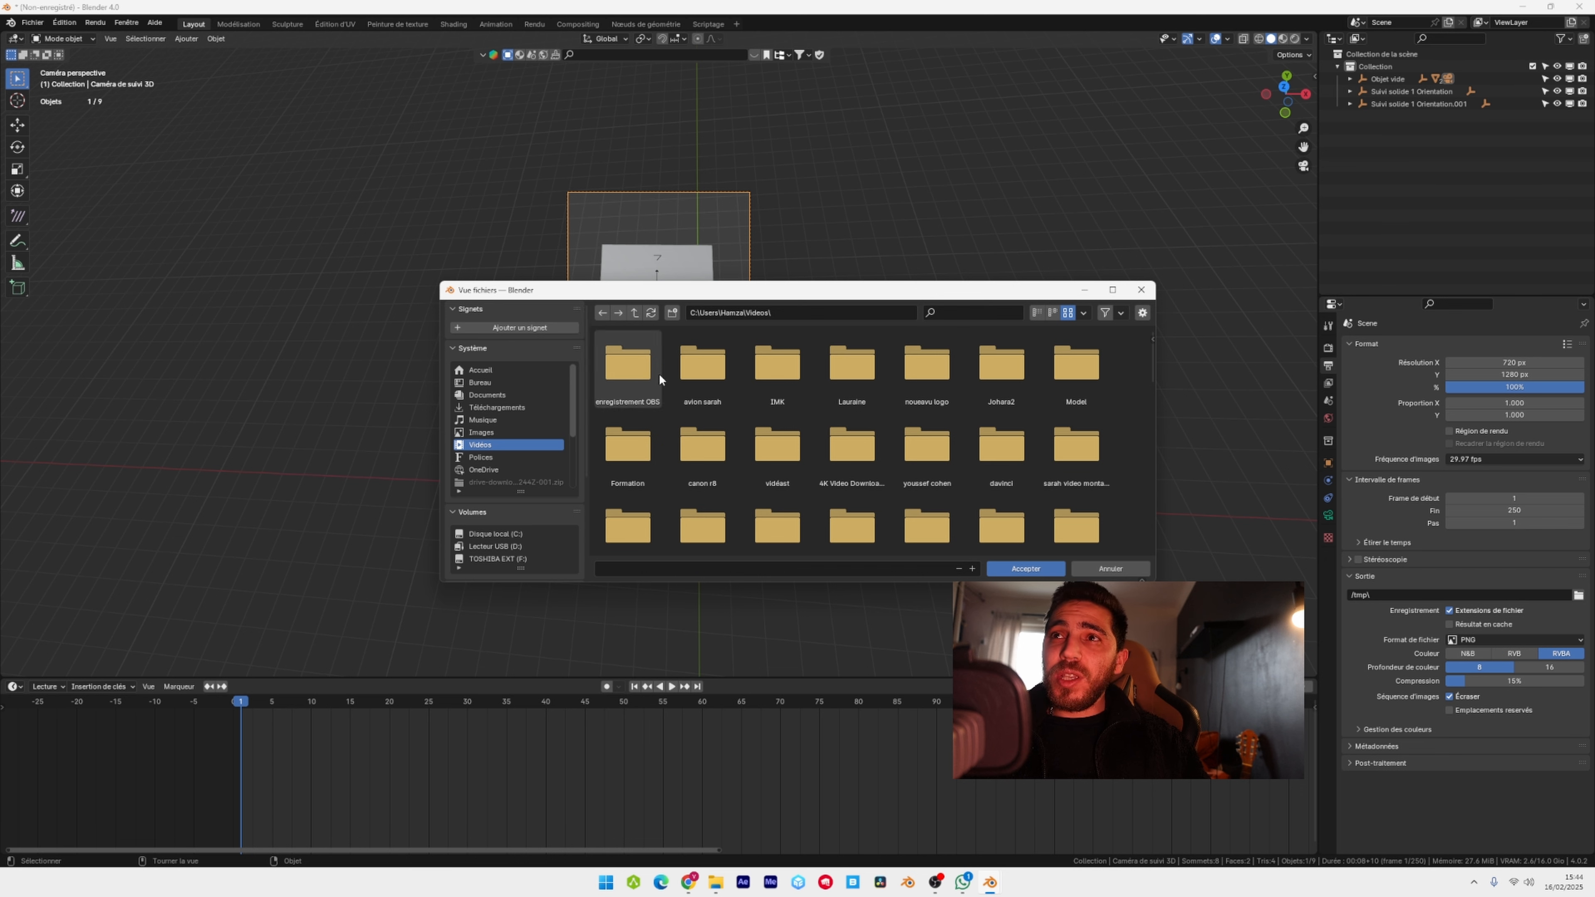
double_click(698, 361)
double_click(633, 376)
double_click(633, 375)
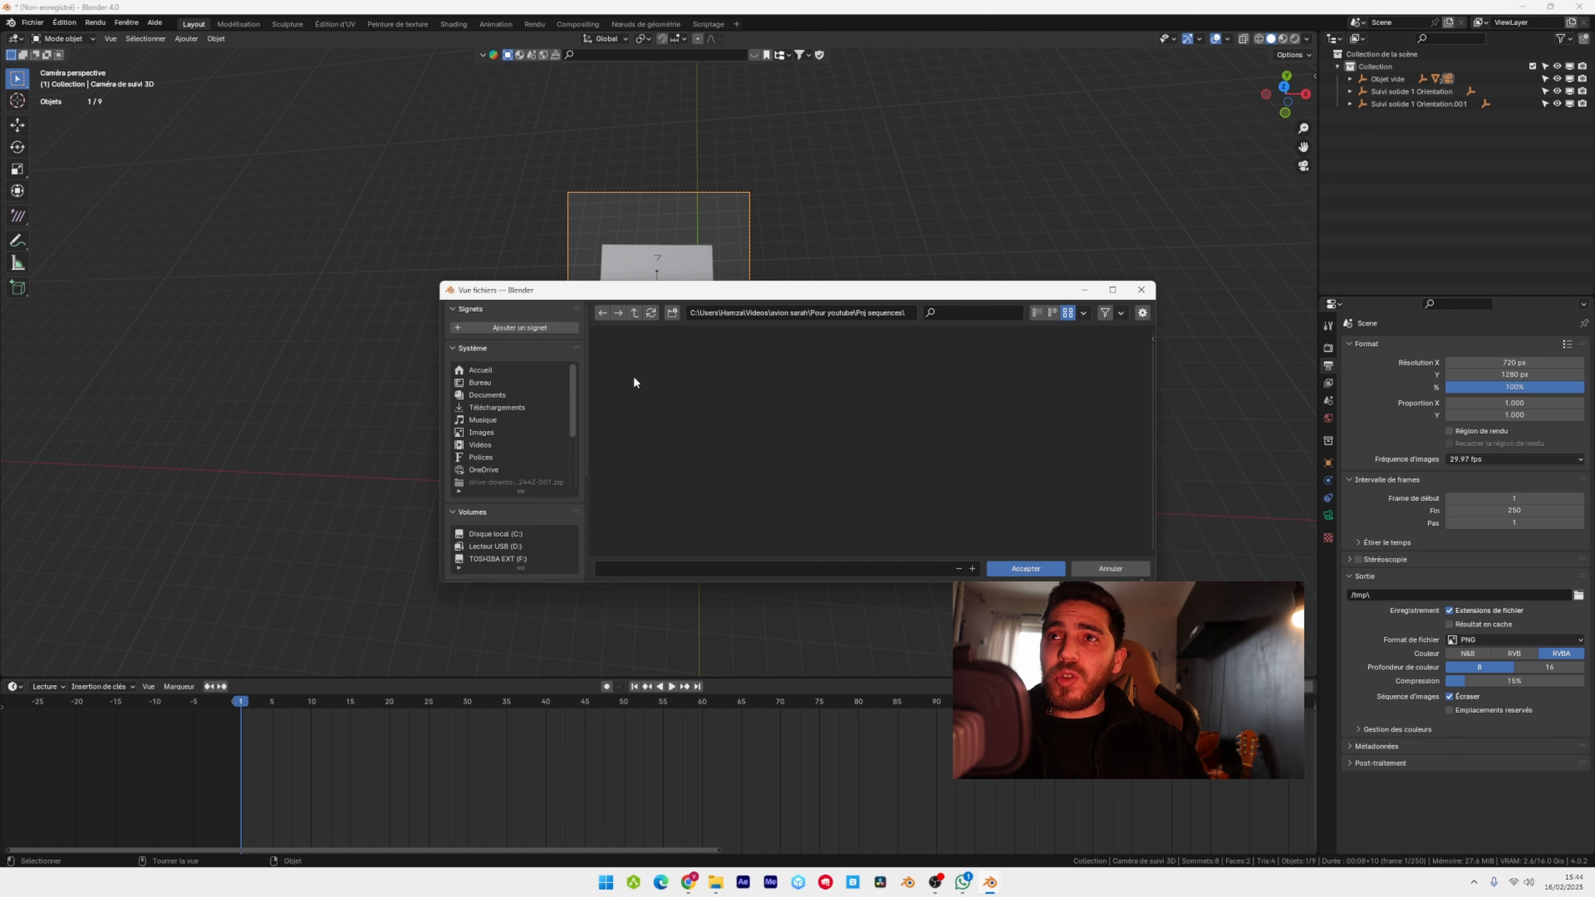
click(1011, 567)
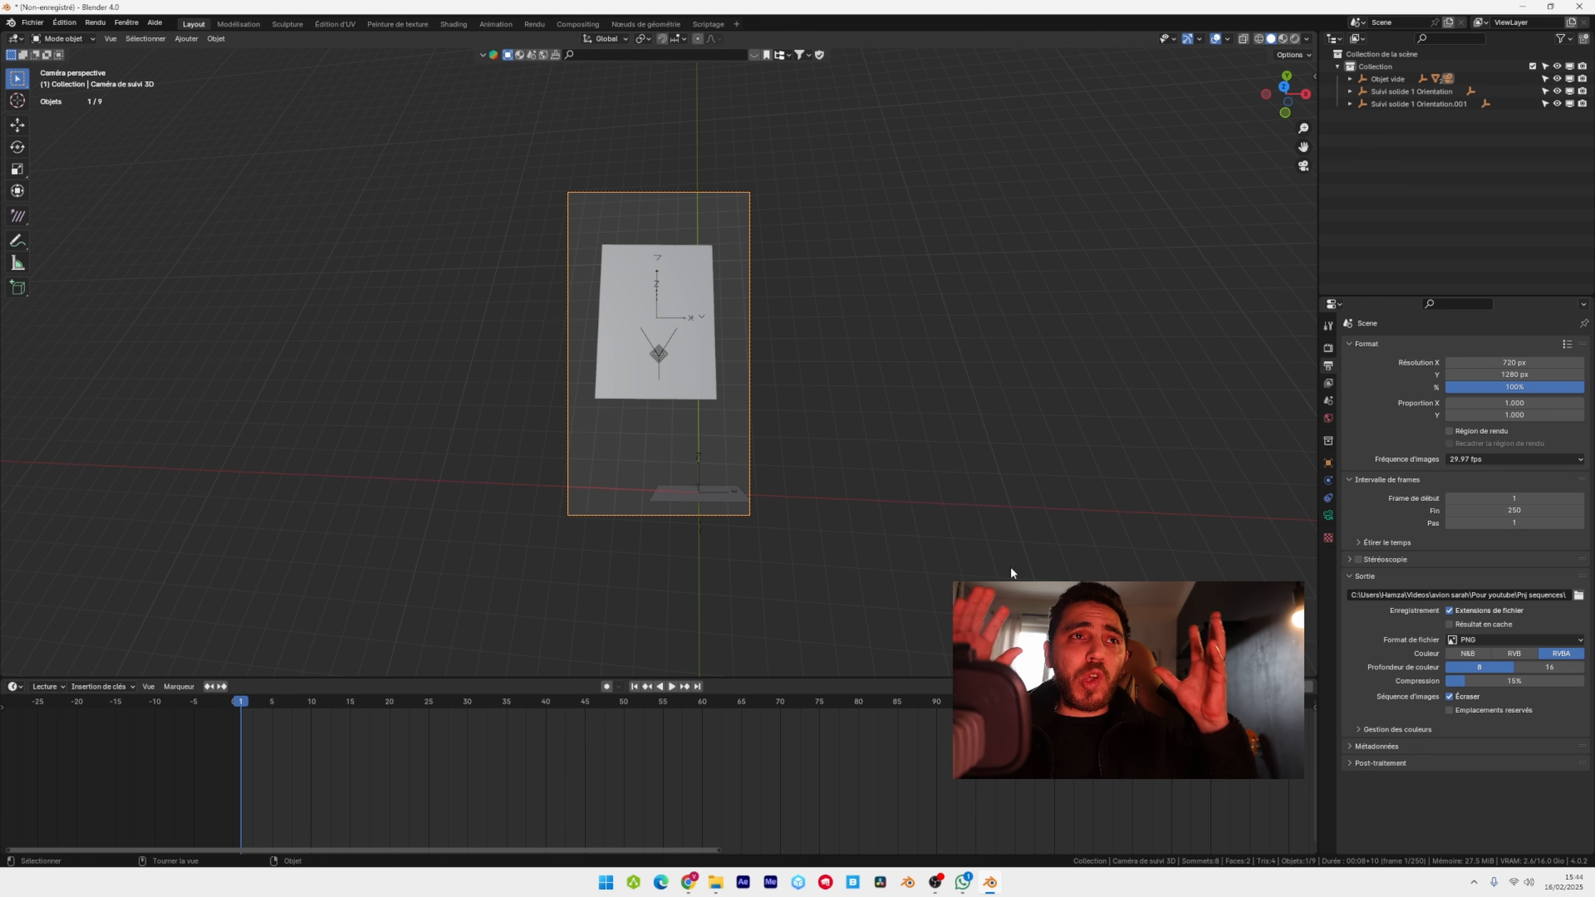
- Enable background images for the tracked camera and add one with Movie Clip as its source
click(1327, 516)
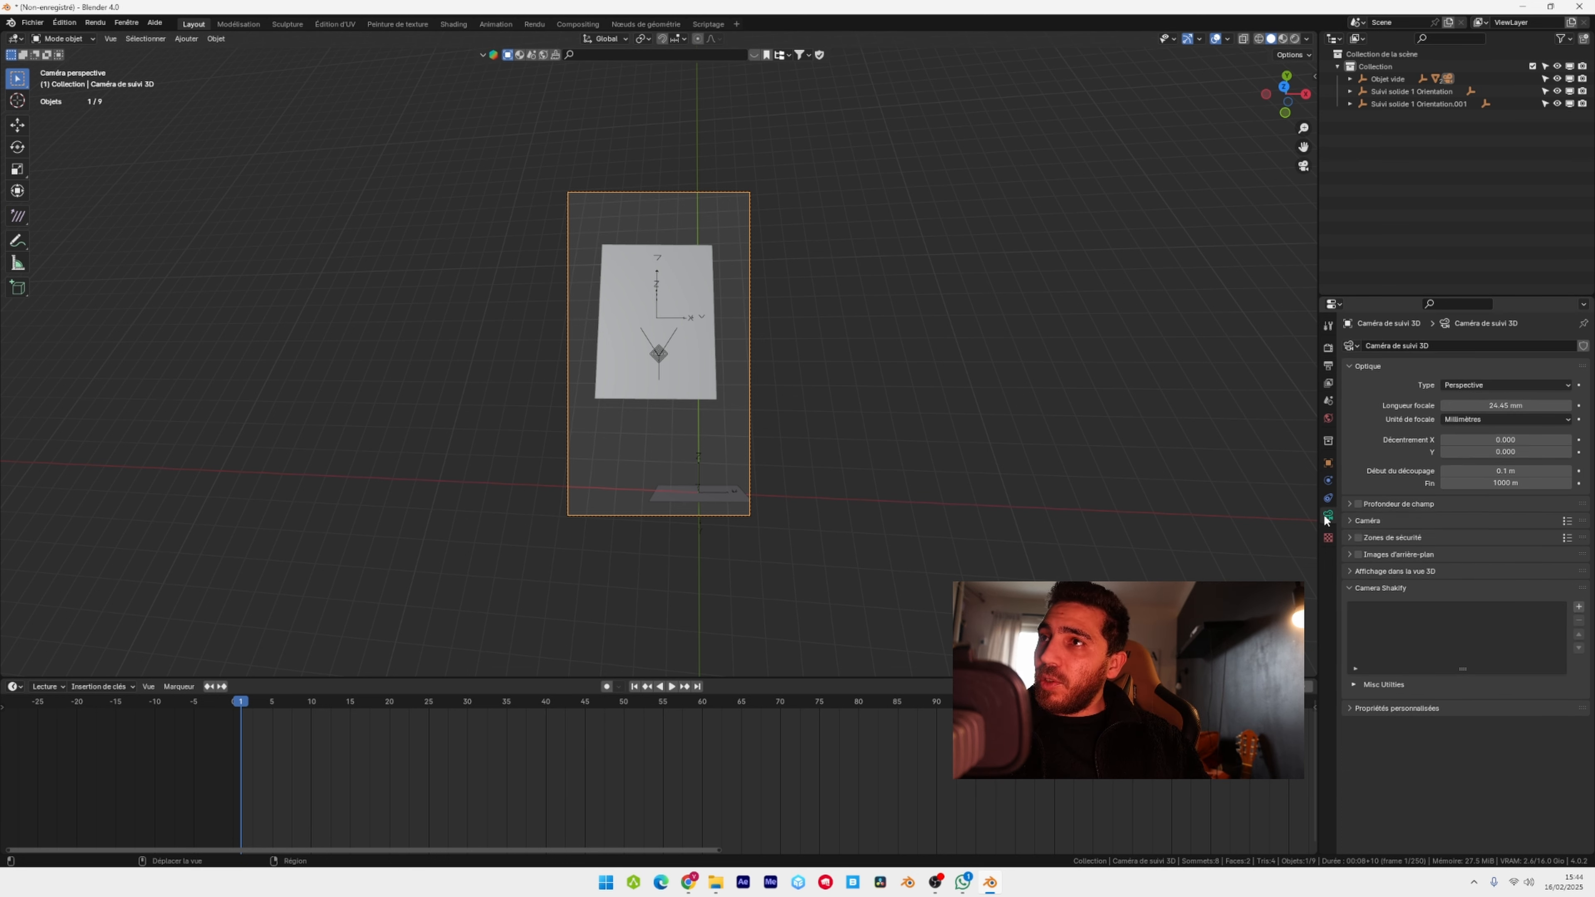
click(1357, 555)
click(1348, 555)
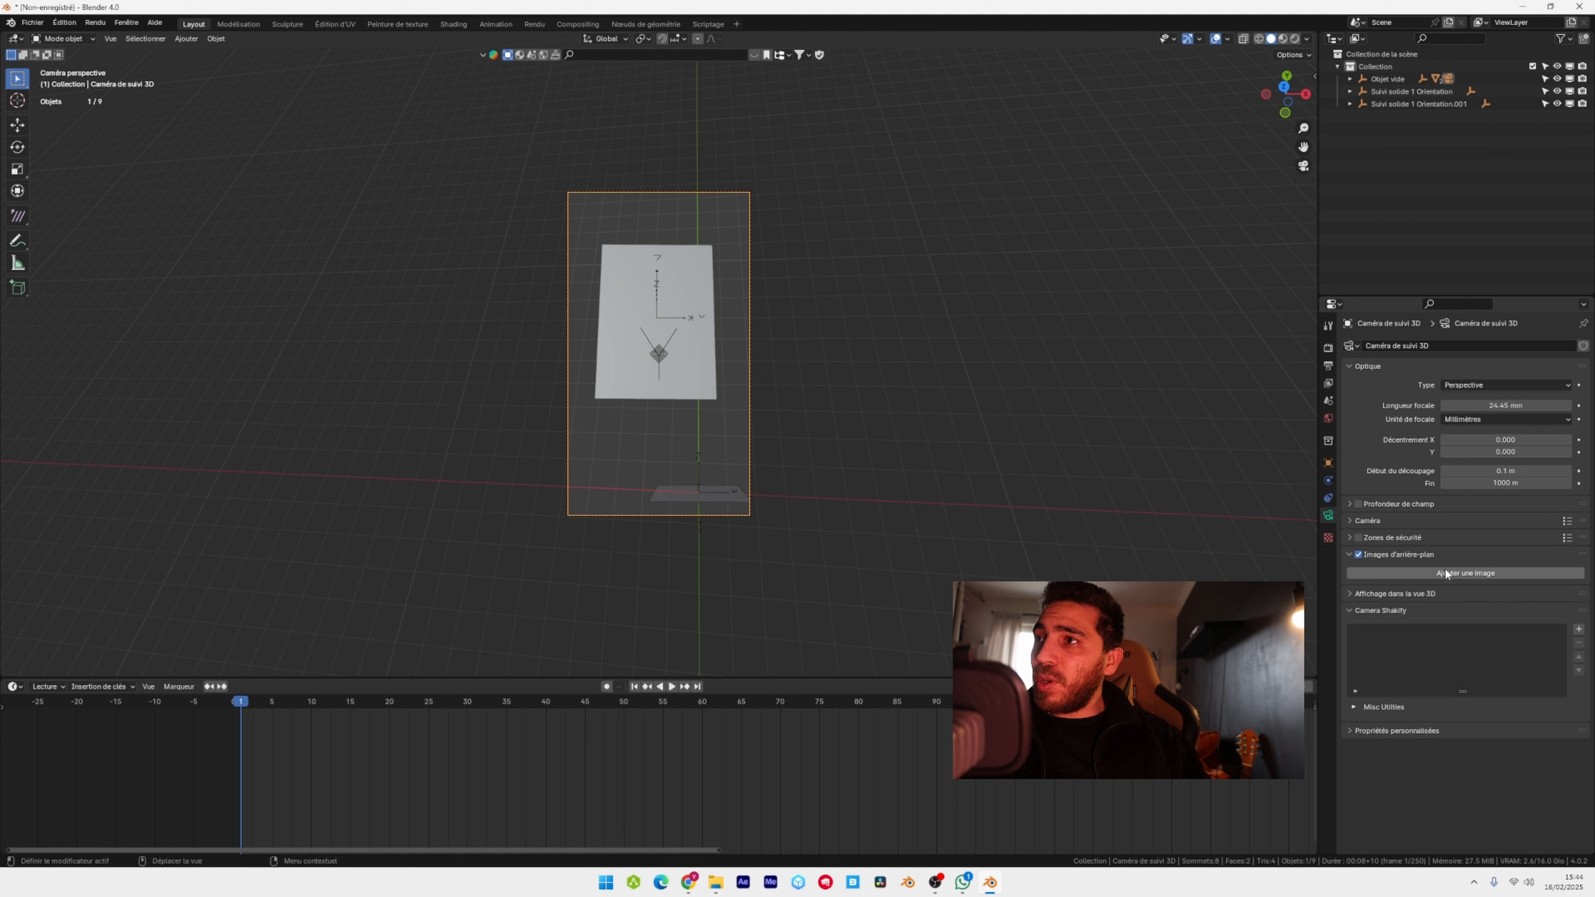
click(1444, 574)
click(1547, 609)
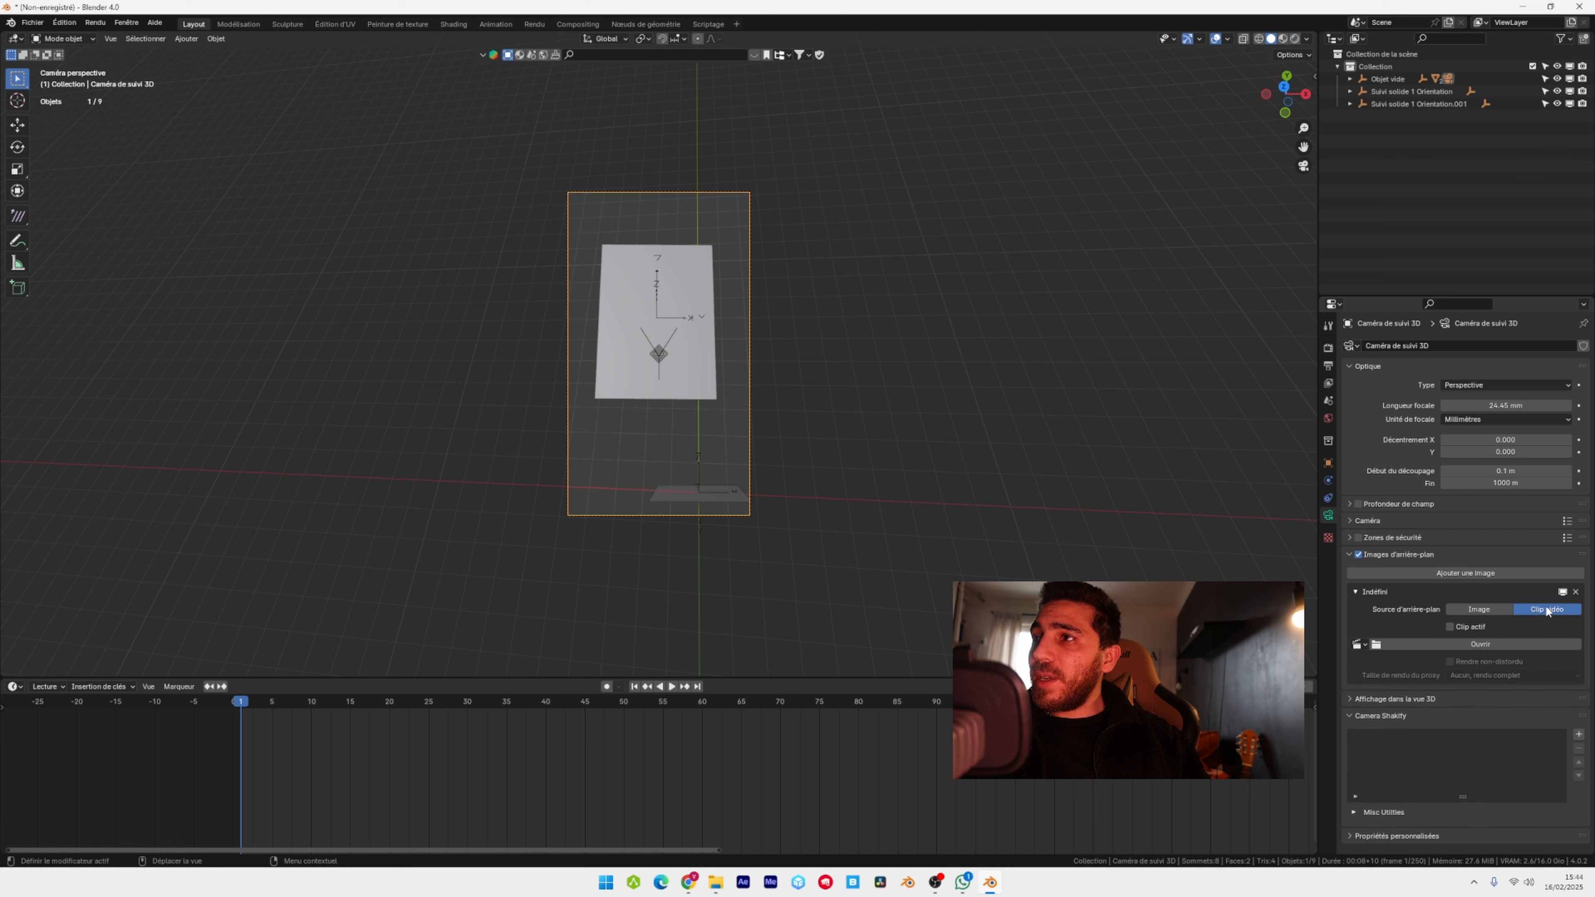
- Load the video 17438881-hd_1080_1920_30fps.mp4 as the camera's background clip and set its opacity to 1.000
click(1479, 643)
double_click(771, 445)
double_click(768, 443)
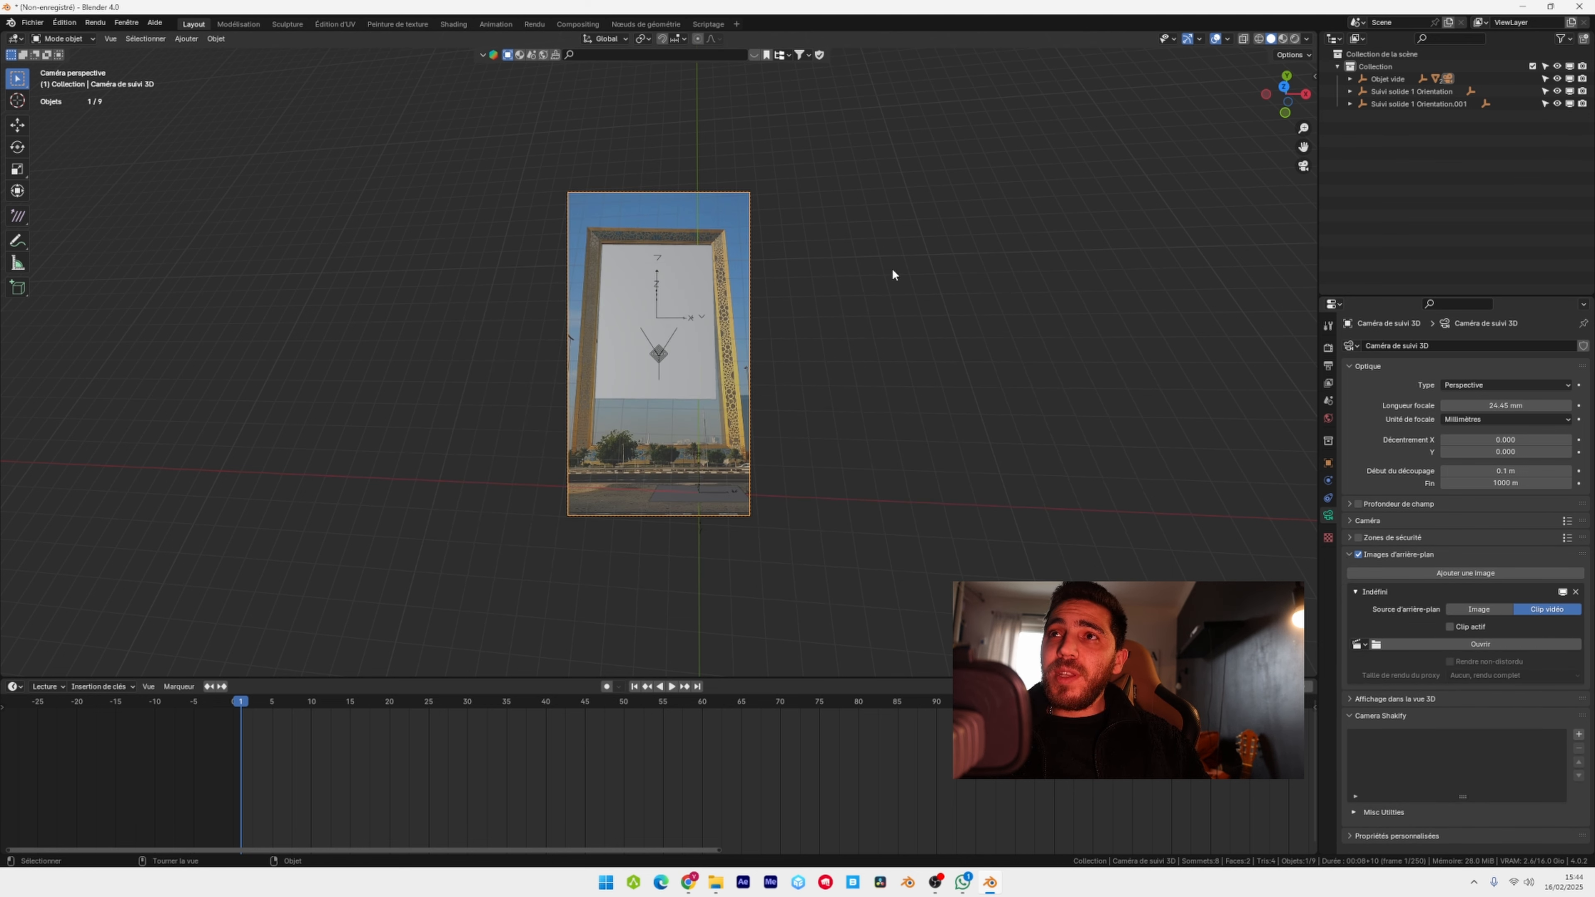
scroll(713, 346, up, 3)
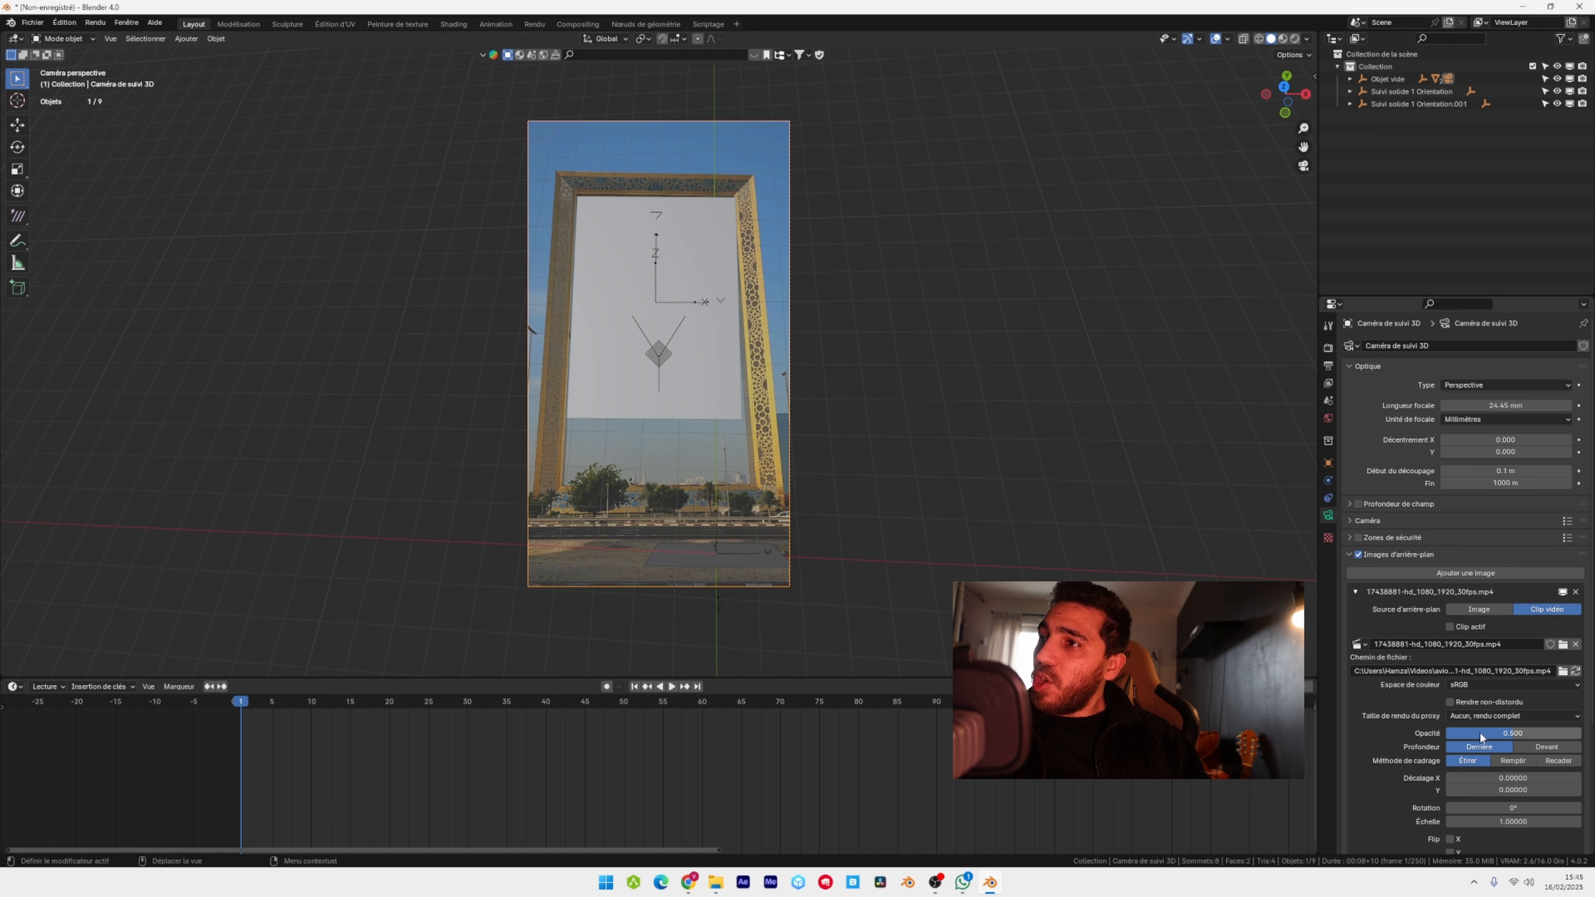
drag(1480, 734, 1551, 733)
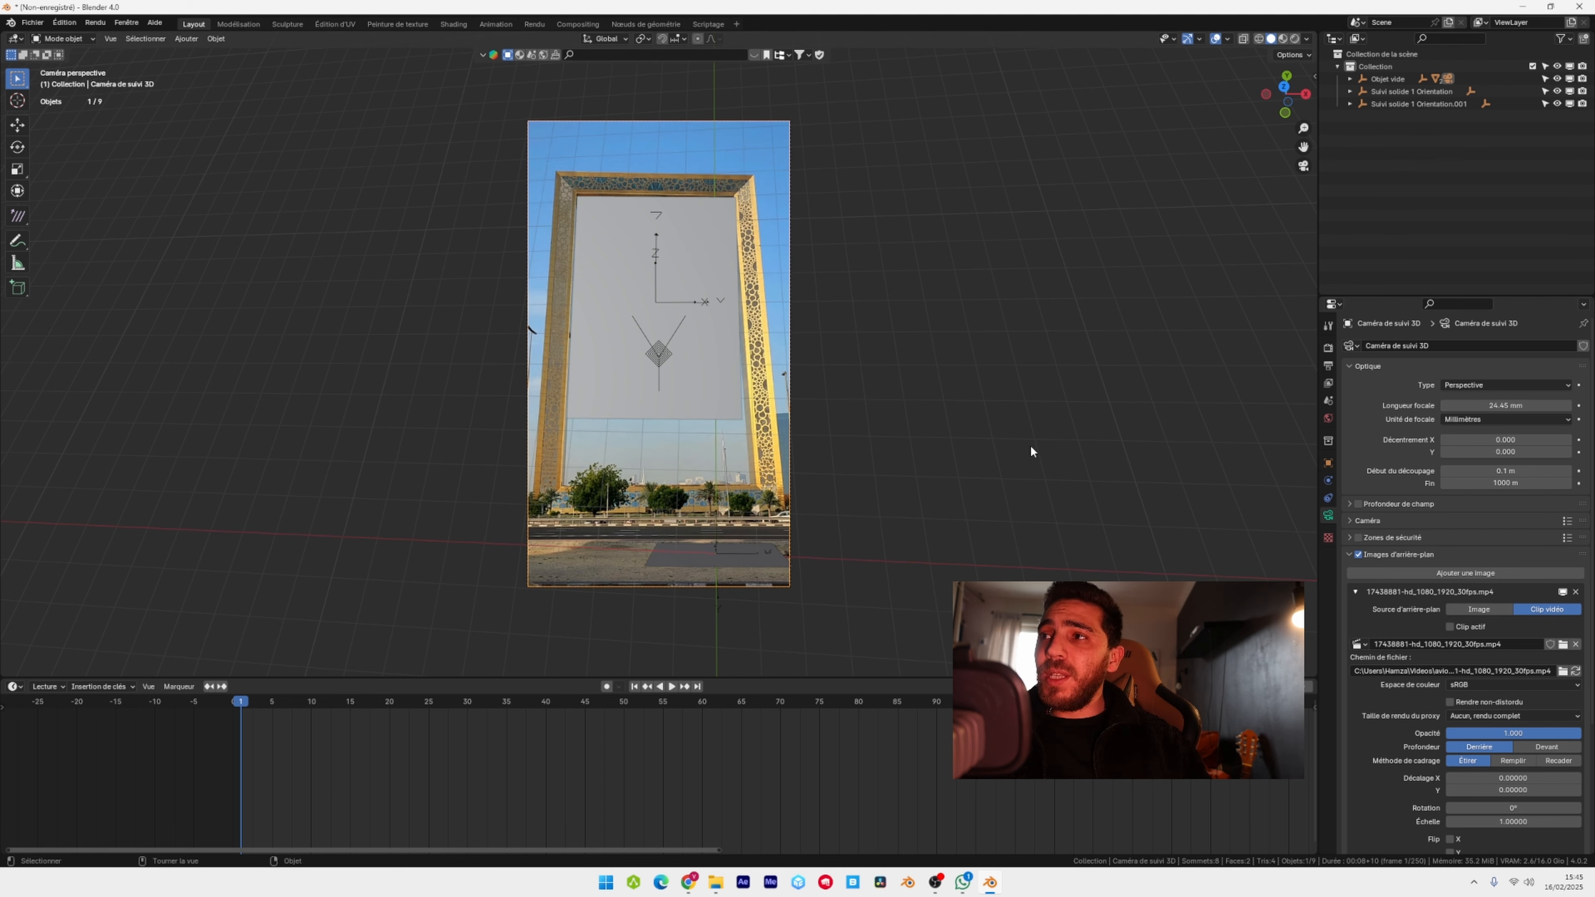
- Select the parent empty and rotate the tracking rig so the wall plane stands upright and the ground plane lies level
middle_drag(1031, 445, 638, 208)
click(648, 207)
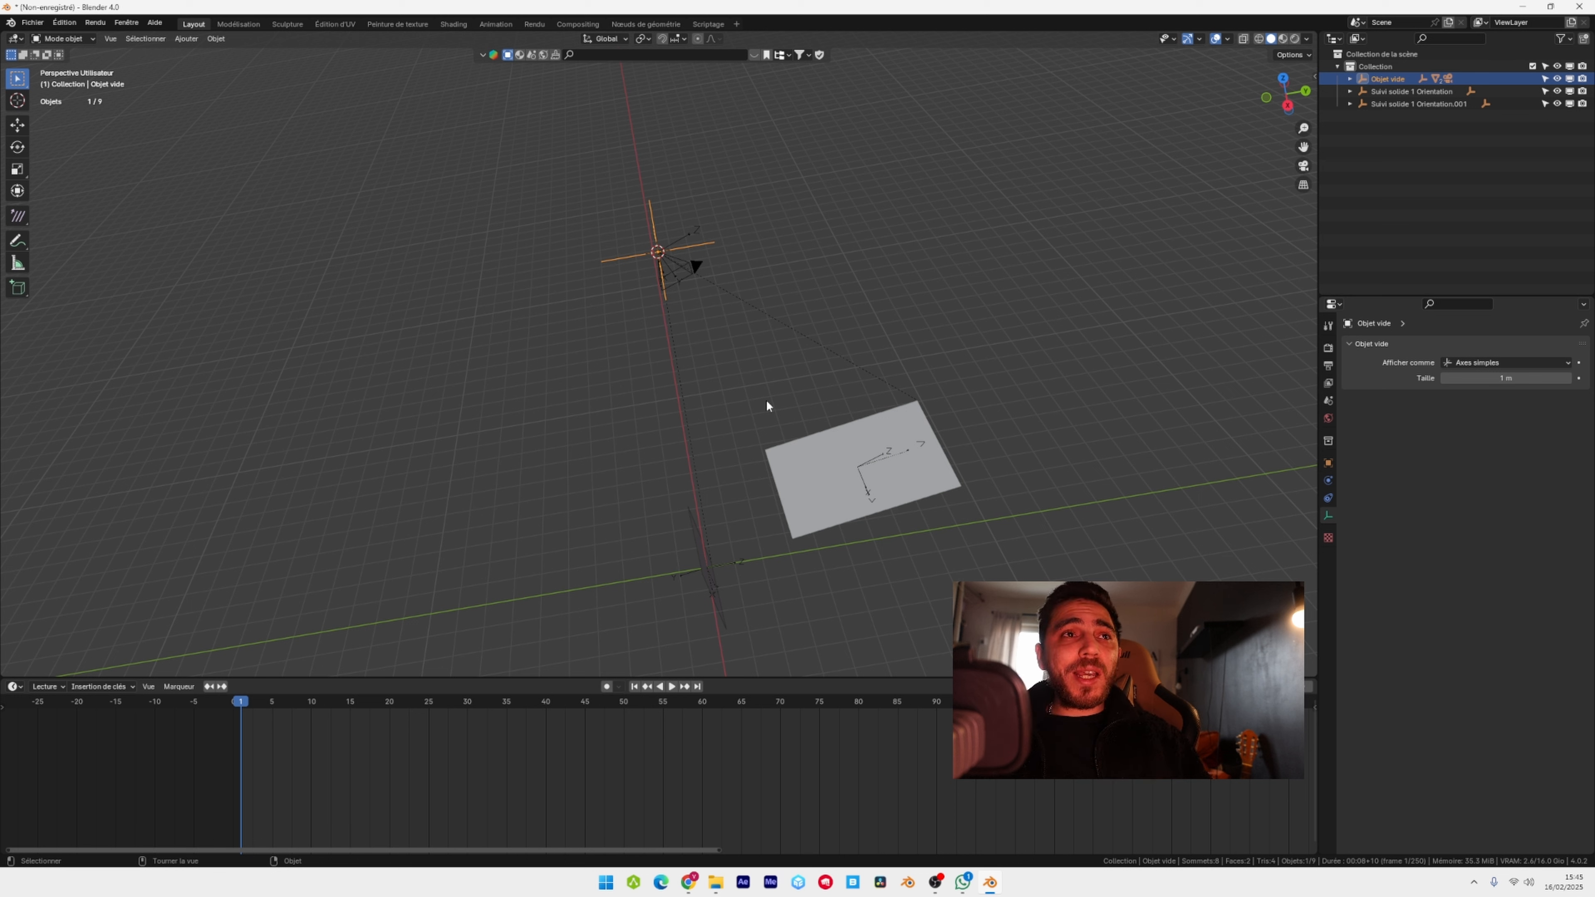
click(23, 146)
drag(670, 218, 757, 270)
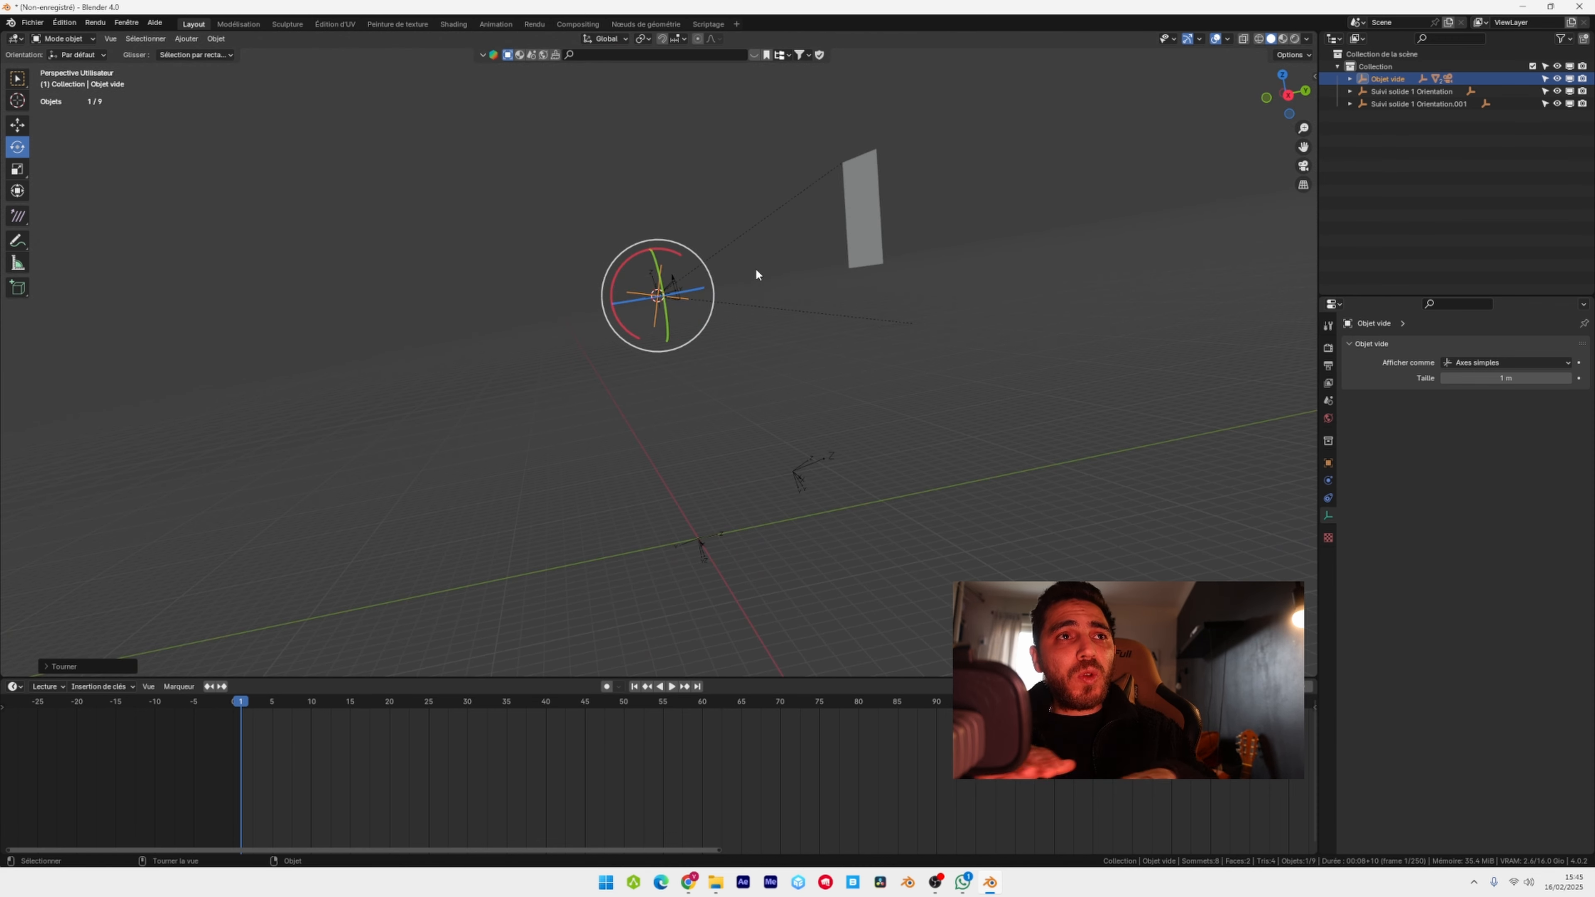
middle_drag(756, 268, 571, 255)
shift+drag(495, 241, 177, 390)
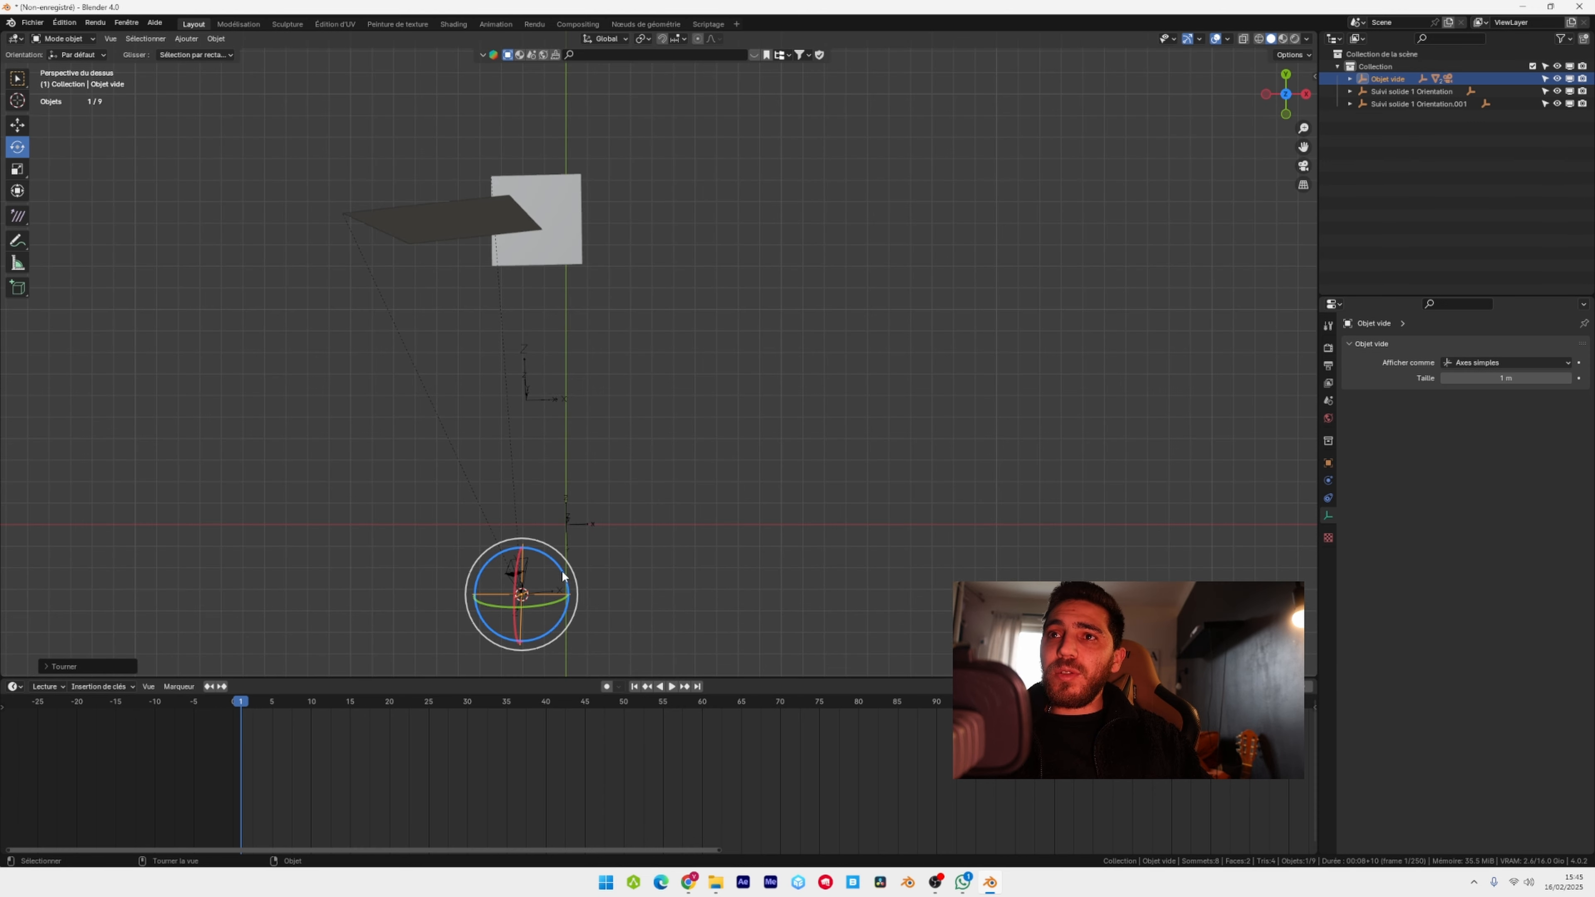
shift+drag(563, 577, 882, 615)
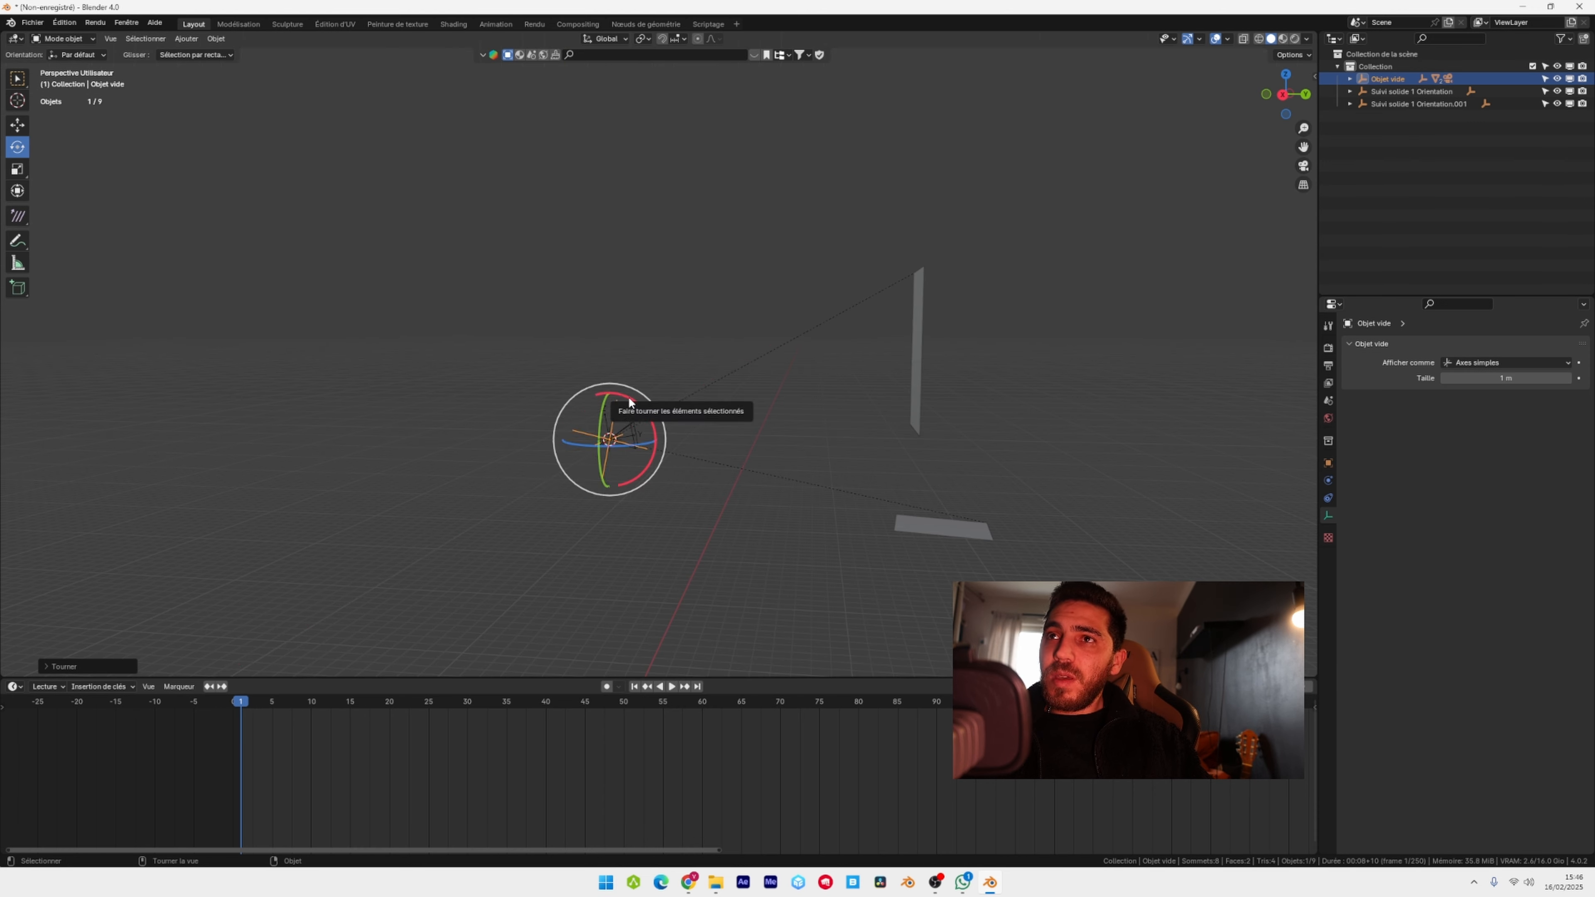
shift+drag(630, 402, 646, 434)
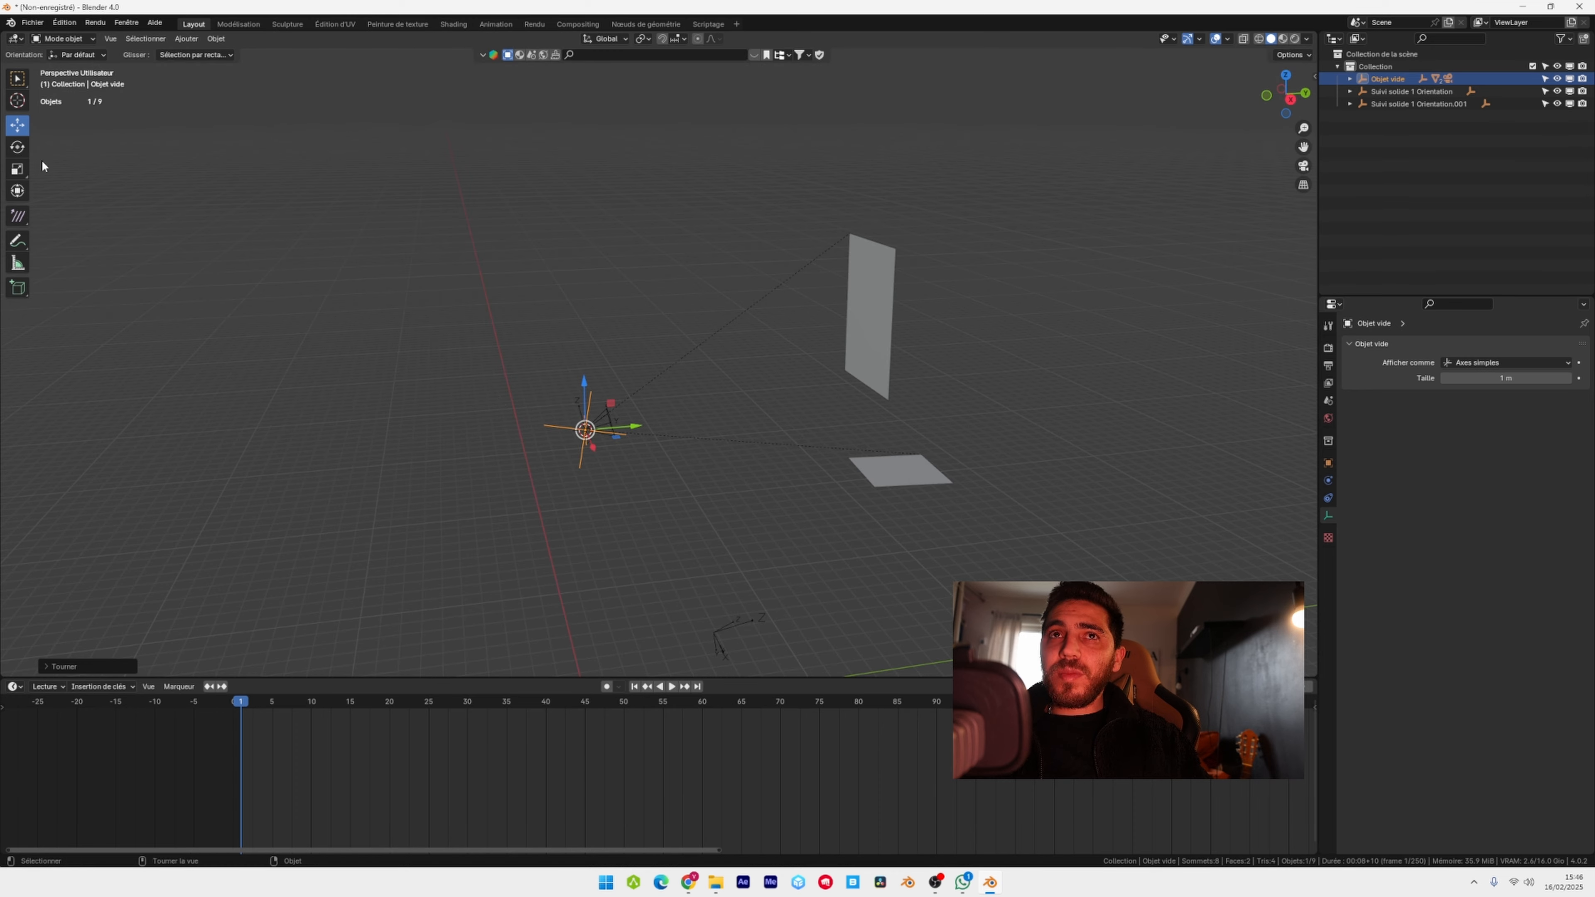
- Lower the parent empty vertically so the ground plane sits close to the grid floor
shift+middle_drag(496, 384, 442, 216)
drag(528, 207, 564, 459)
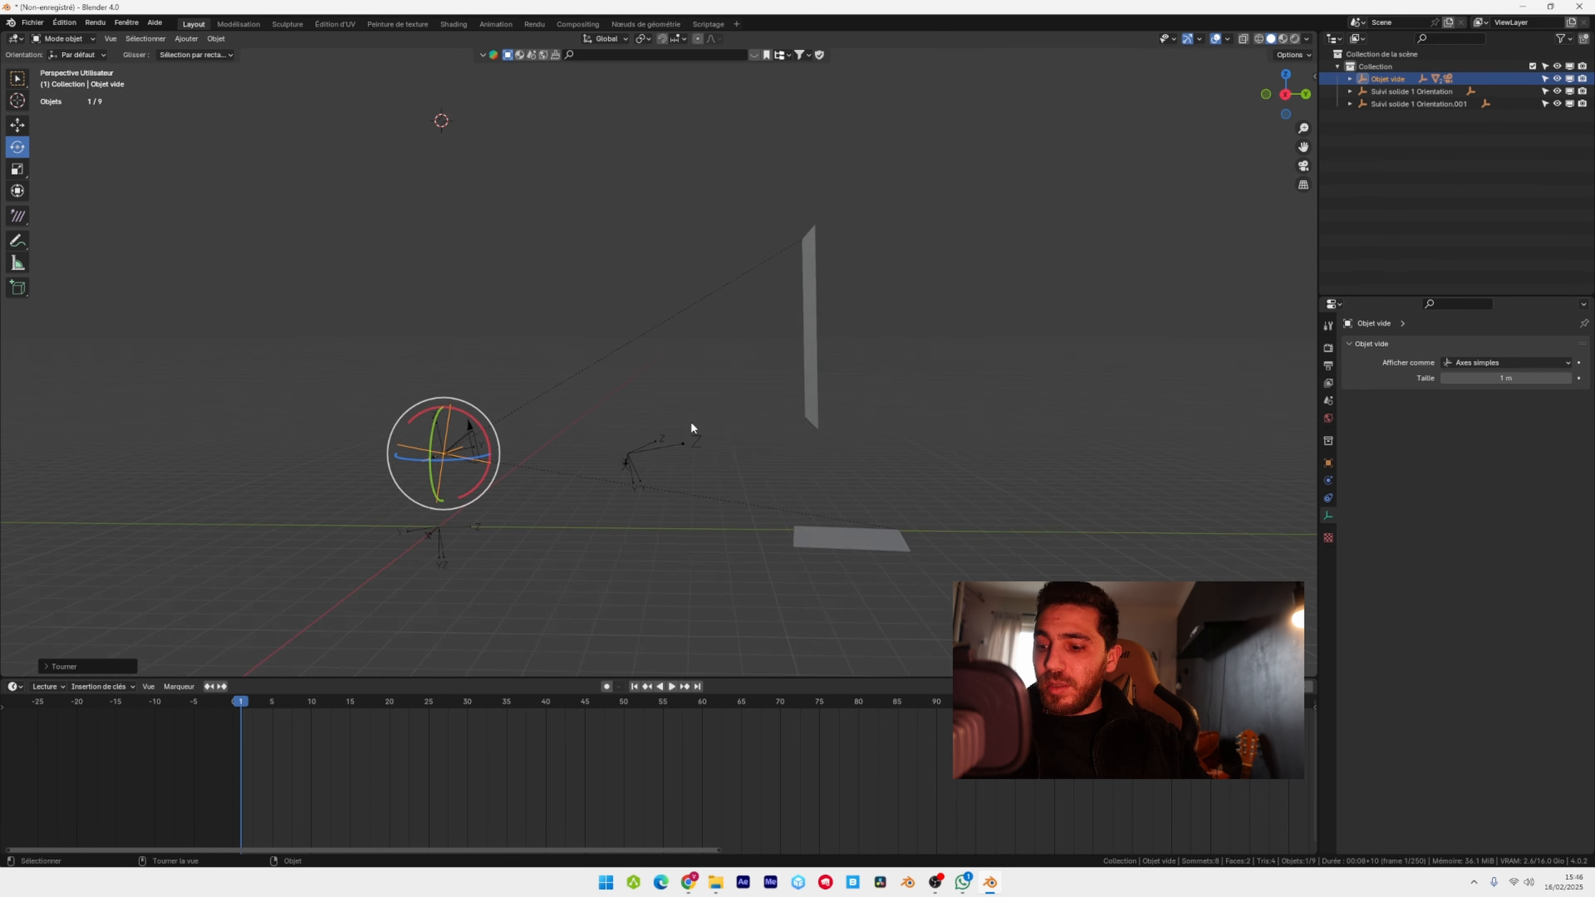
middle_drag(690, 422, 644, 424)
- Find the last keyframe of the tracked camera's orientation empty and set the scene's end frame to 245
click(417, 500)
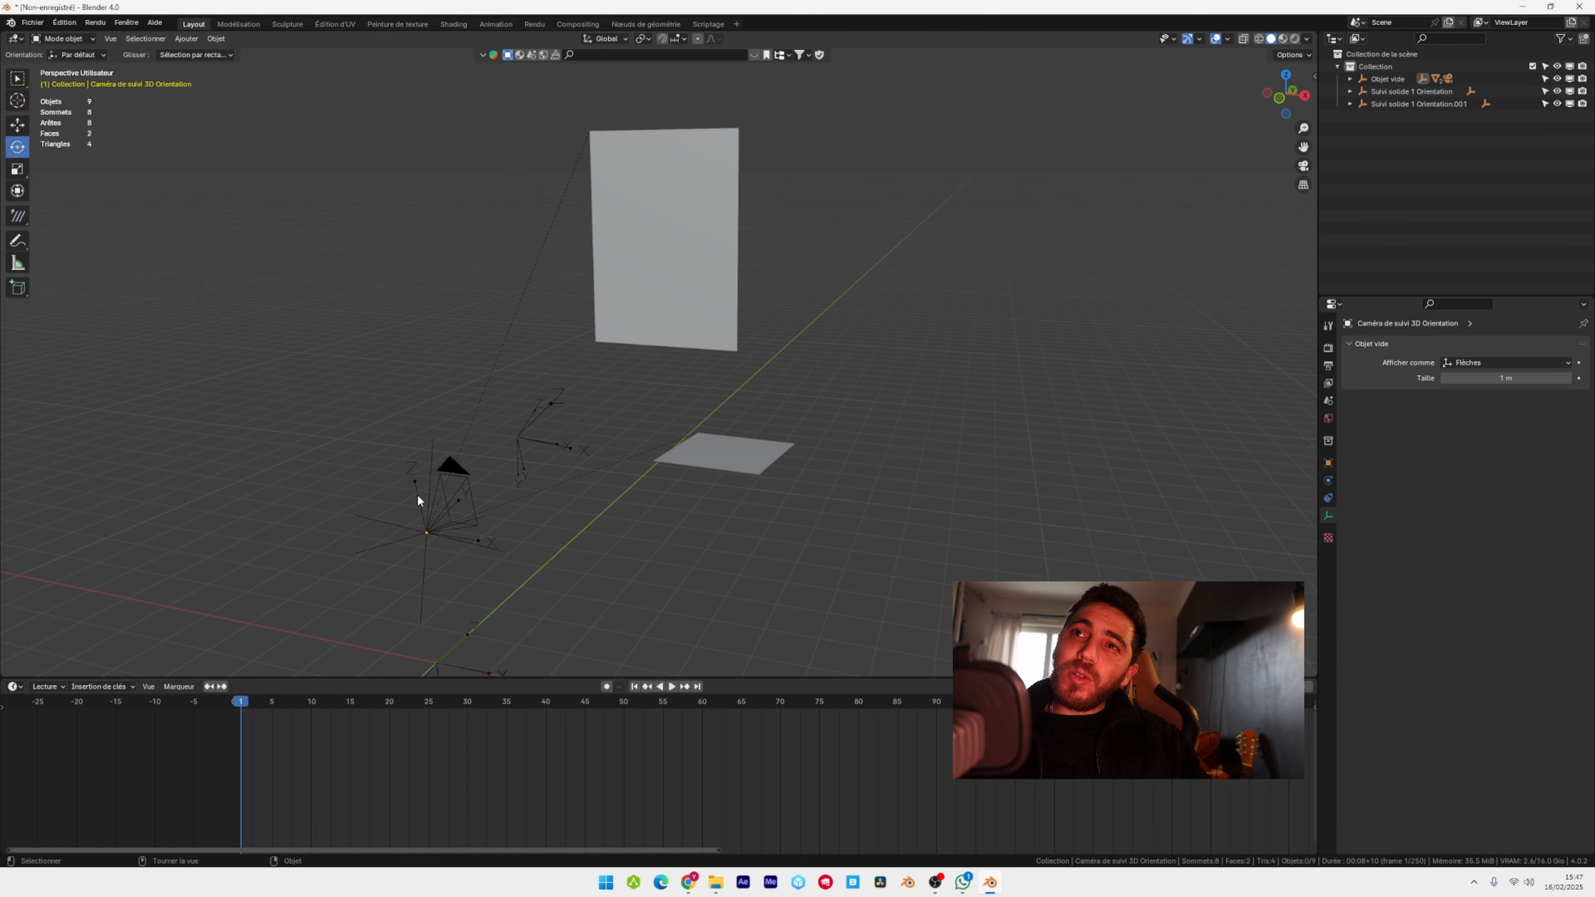
click(417, 497)
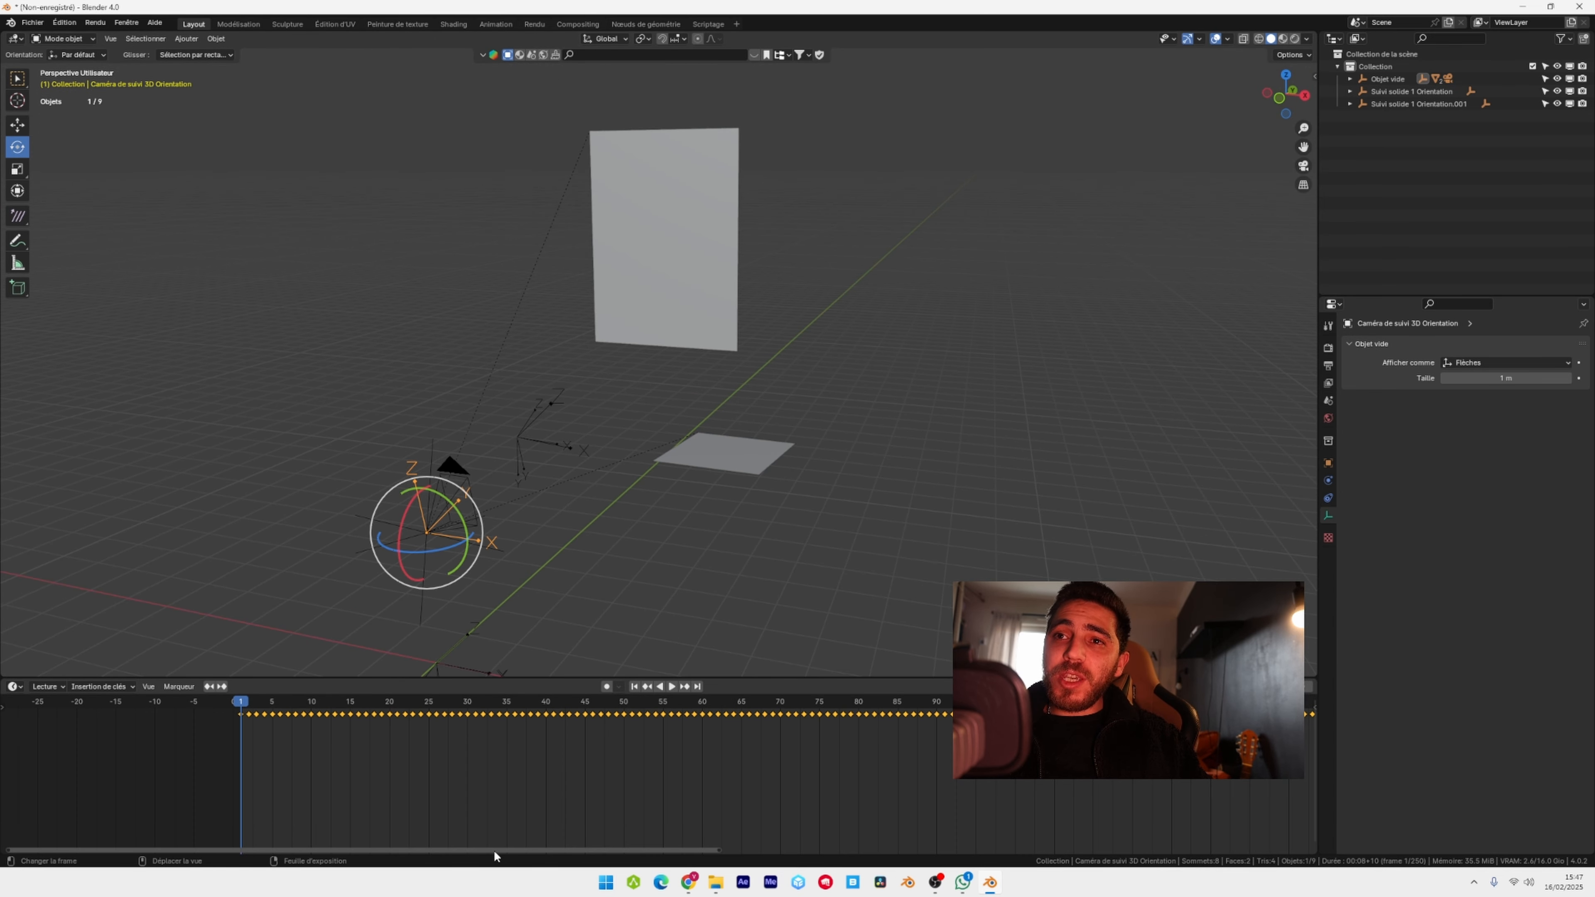
drag(494, 854, 1148, 891)
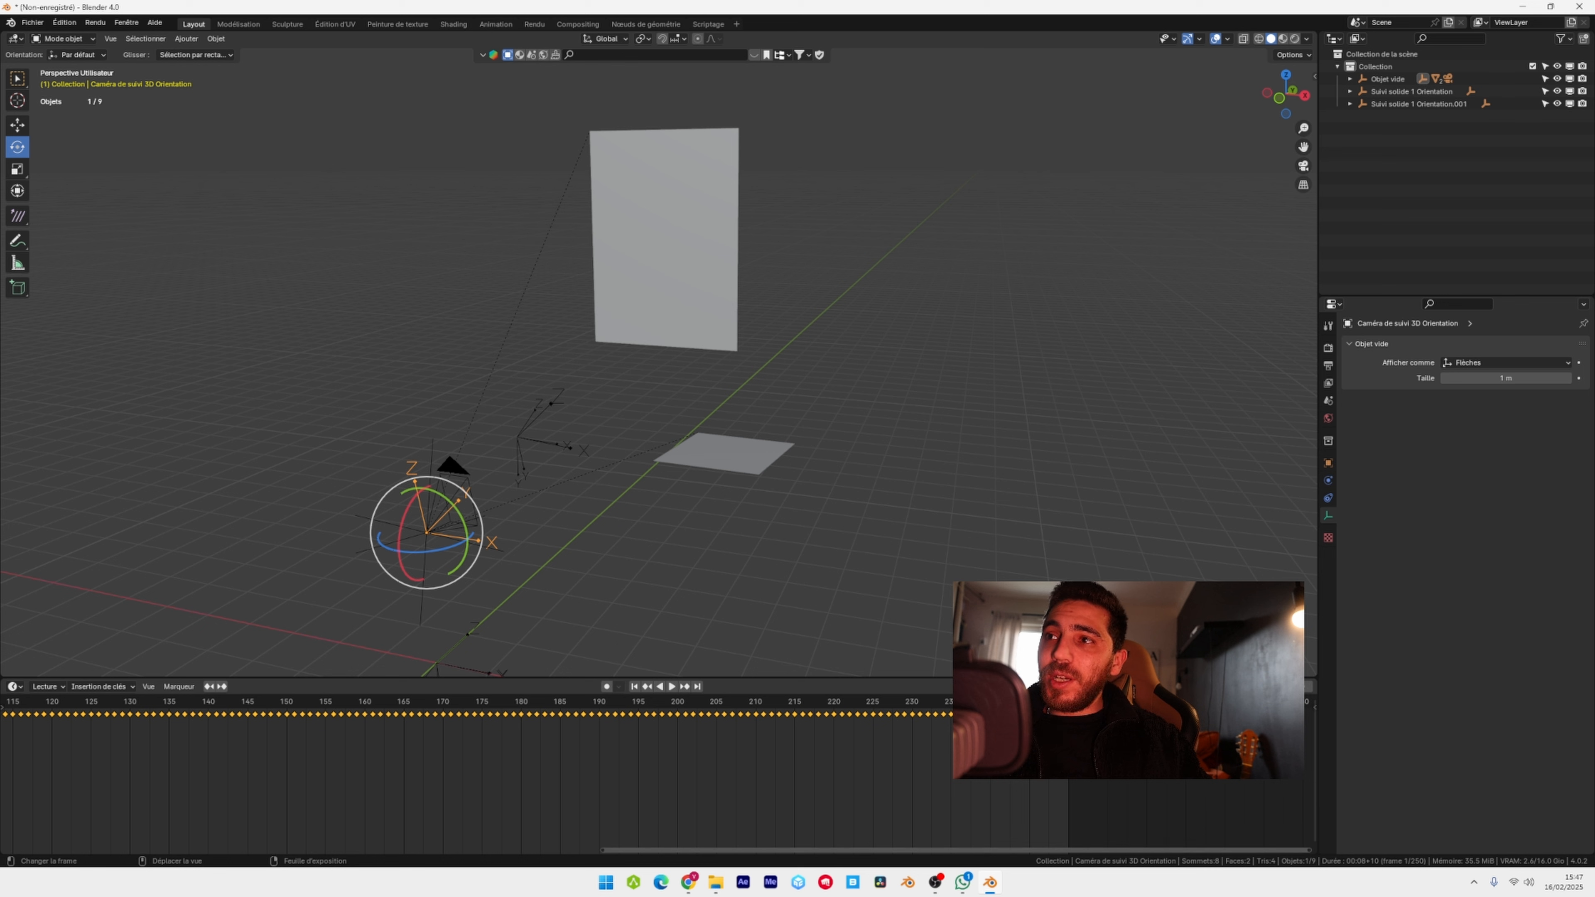
click(1327, 368)
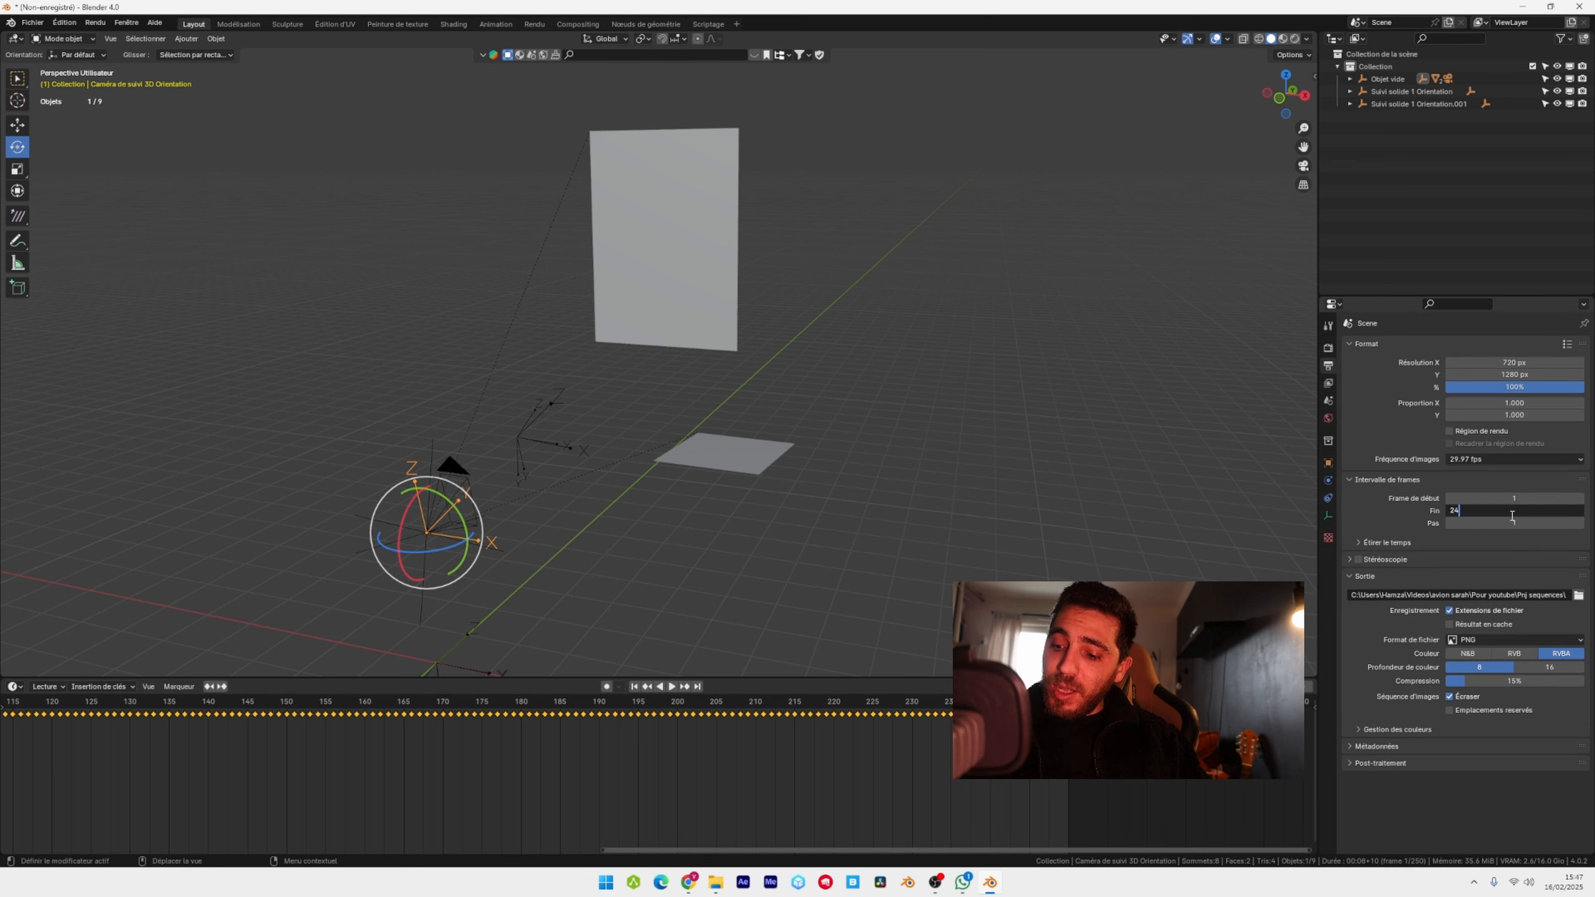
key(Return)
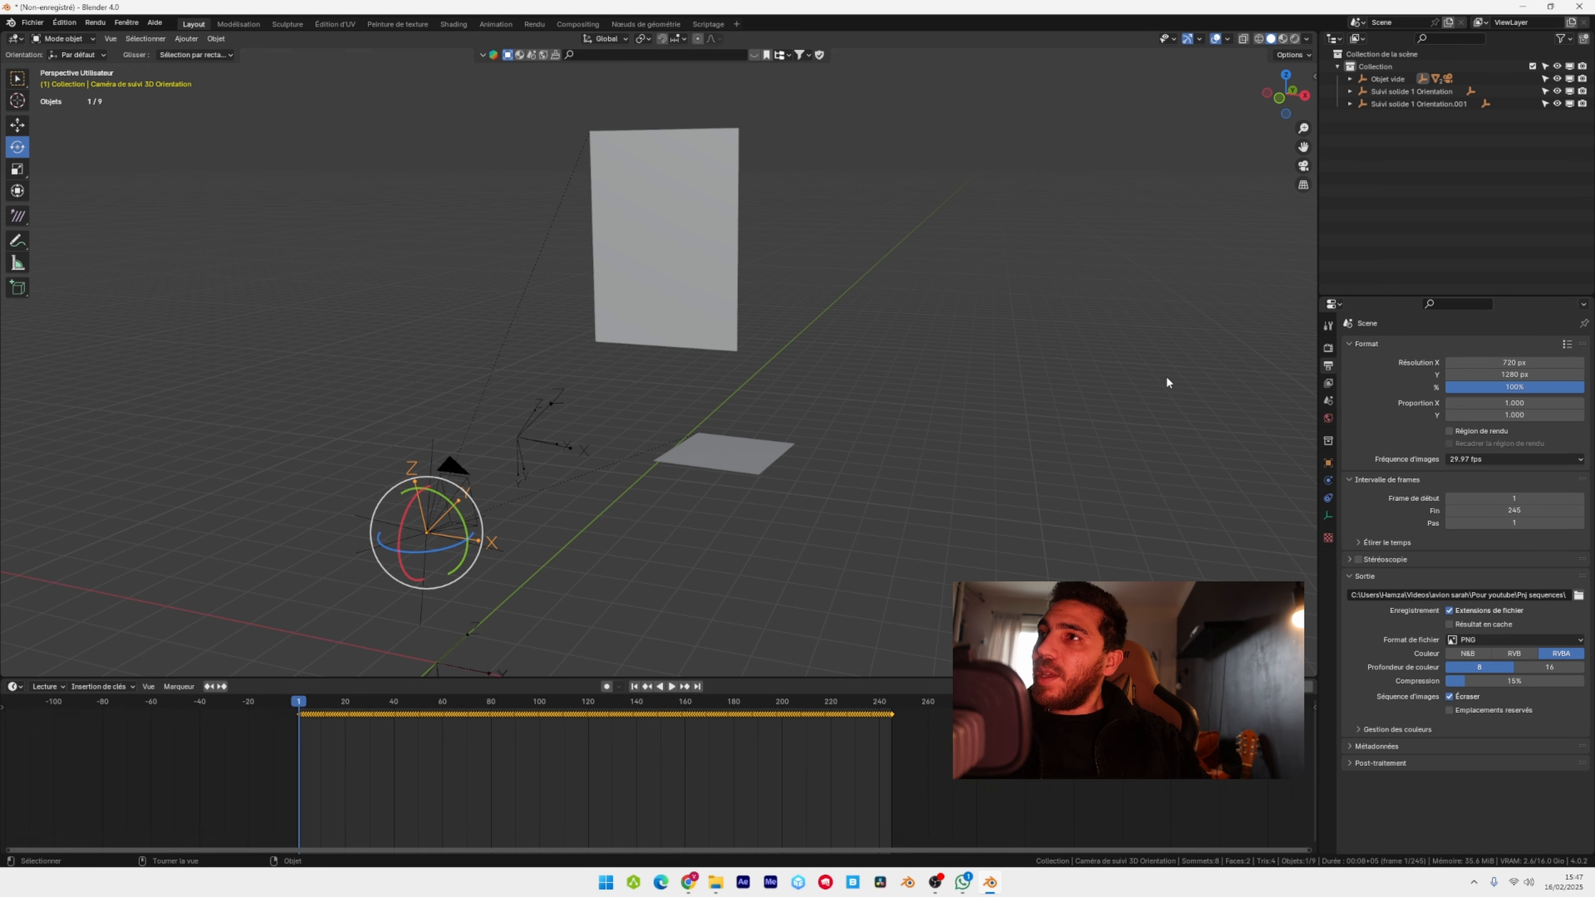
- Set the render engine to Cycles with GPU Compute as the device
click(1328, 347)
click(1482, 346)
click(1469, 387)
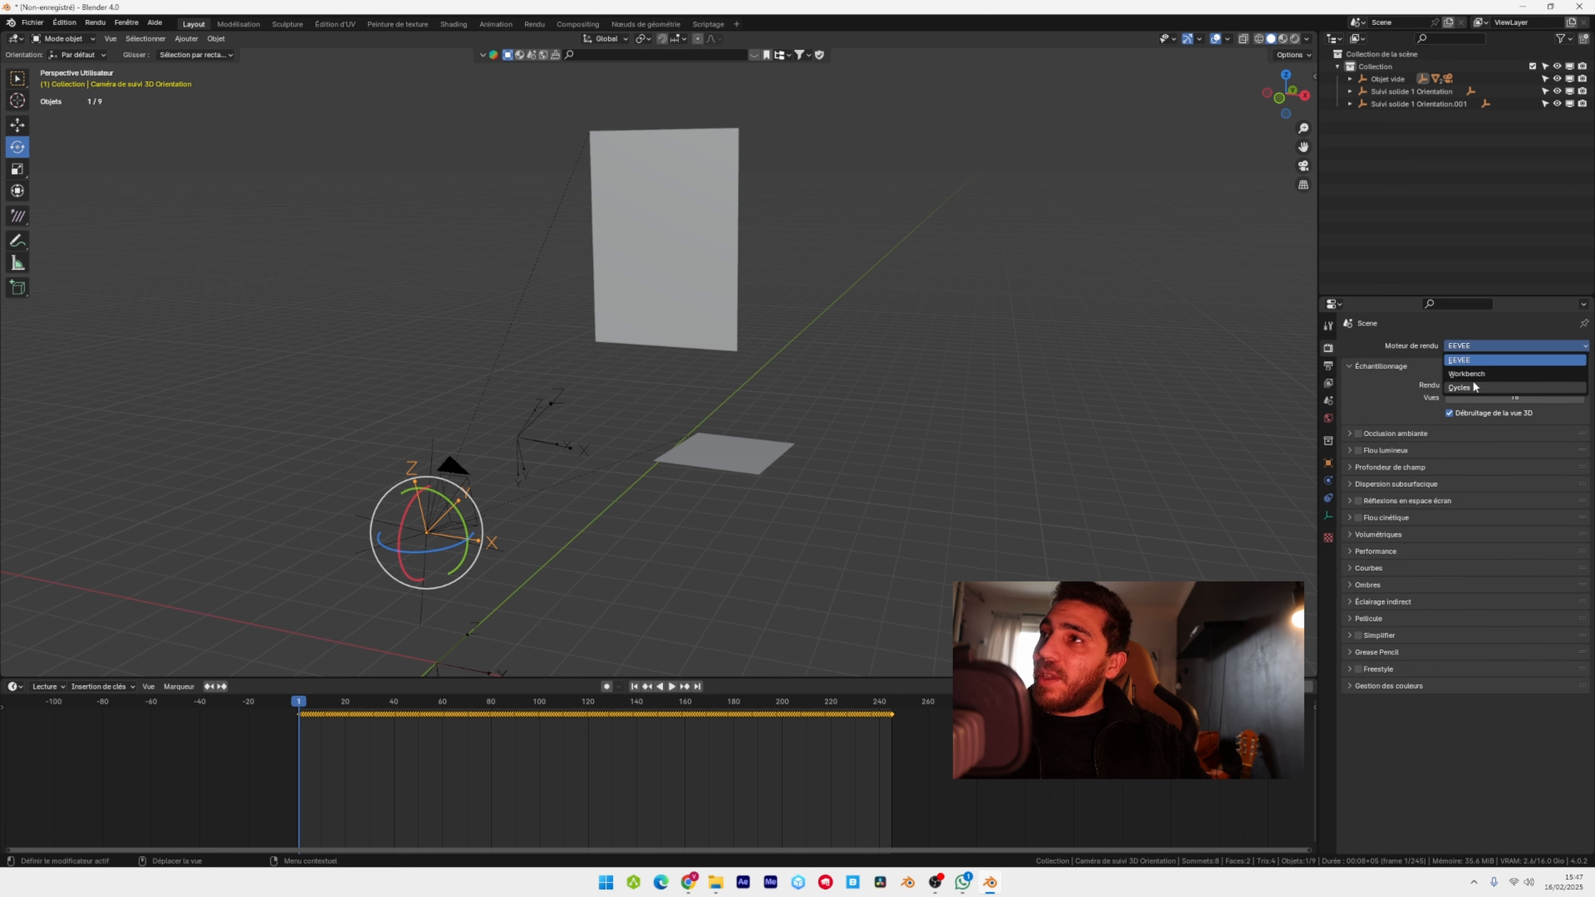
click(1478, 378)
click(1485, 406)
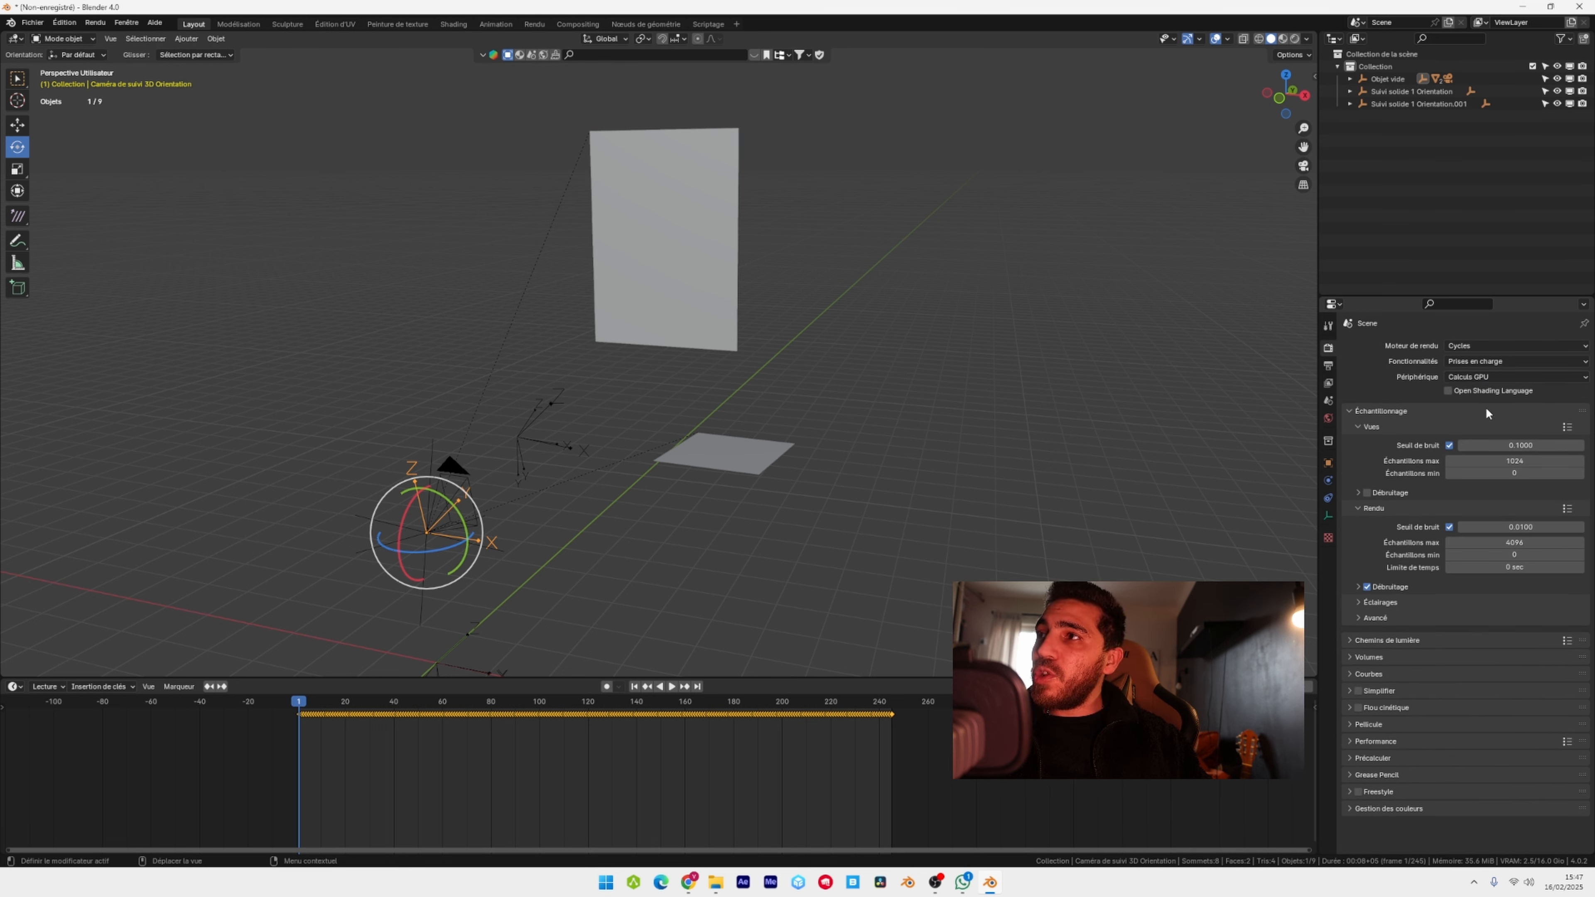
- Enable viewport denoising and set its denoiser to OptiX
click(1367, 493)
click(1357, 492)
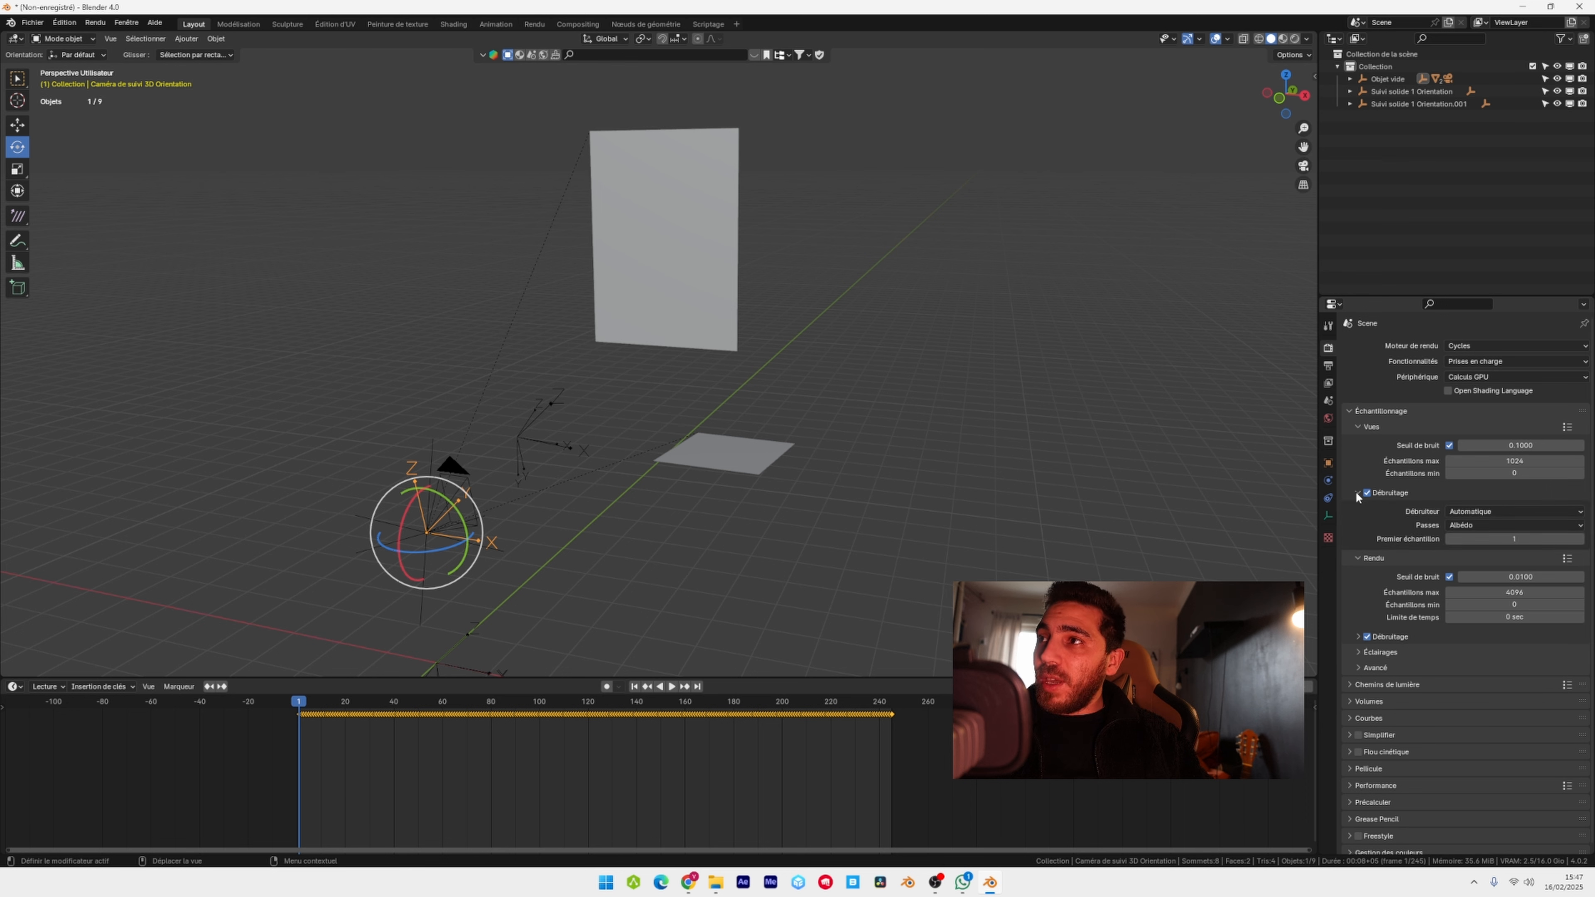
click(1498, 513)
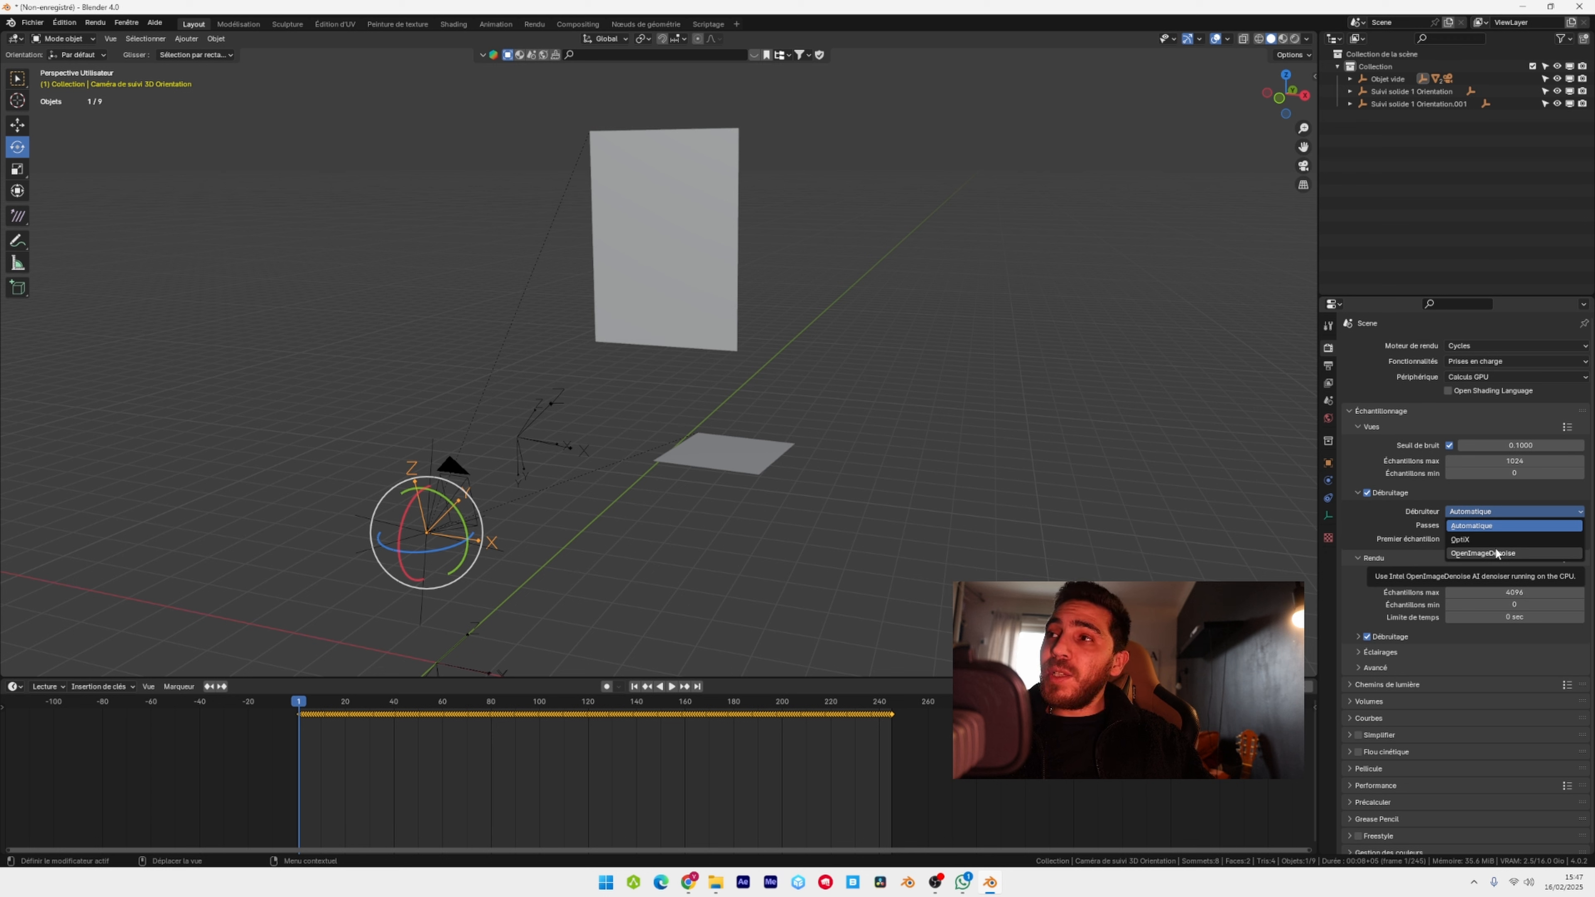
click(1461, 539)
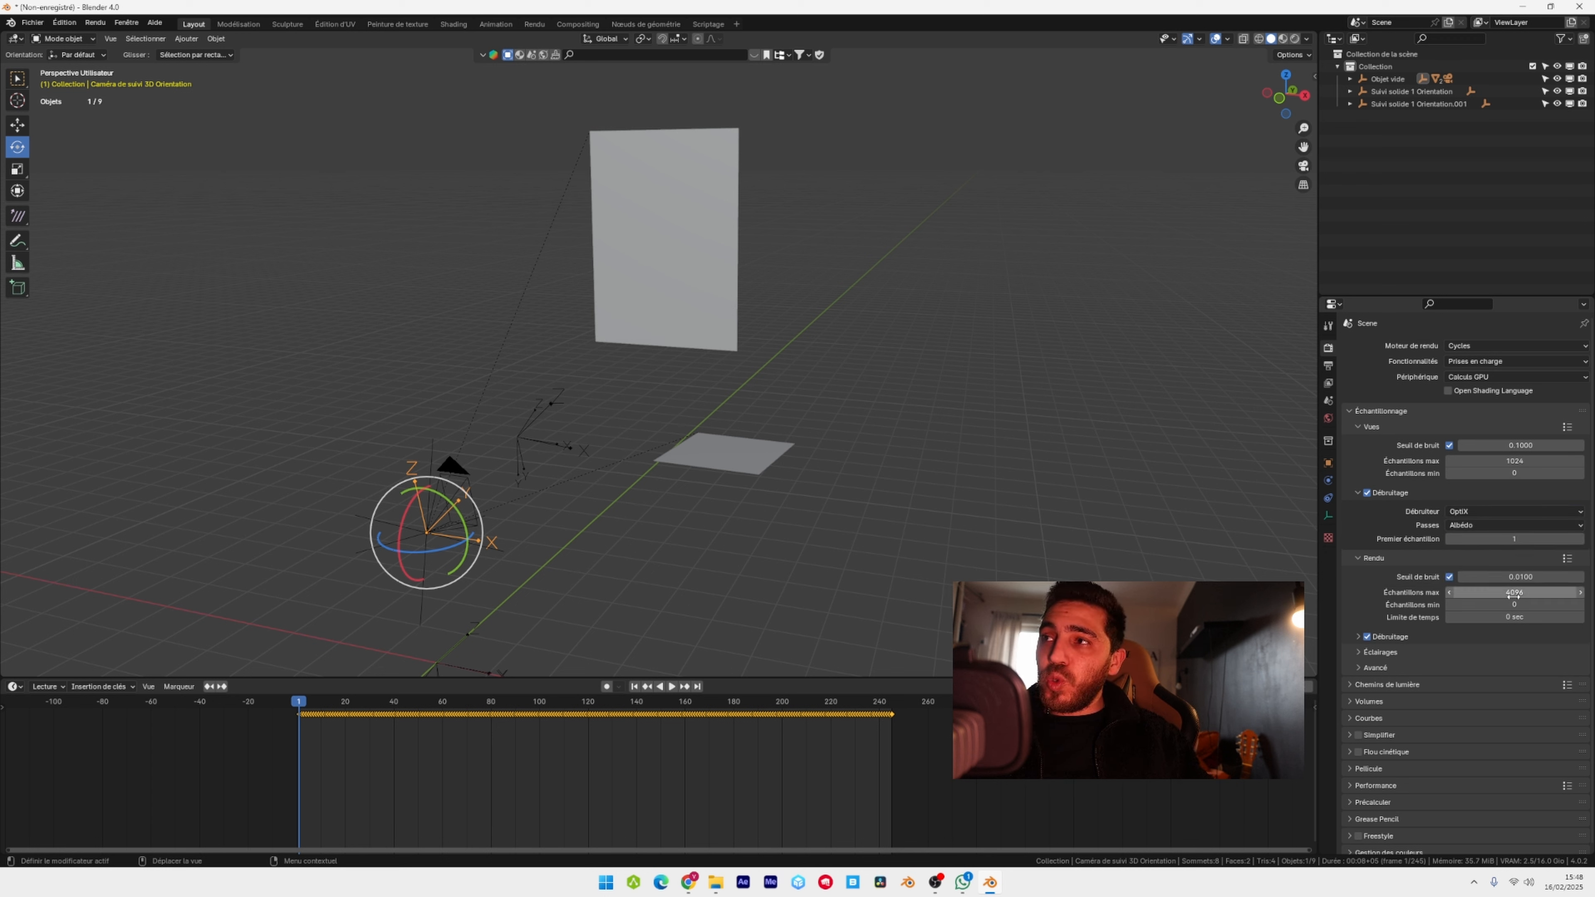
- Set the maximum samples to 256 for both the viewport and the final render
click(1526, 461)
text(256)
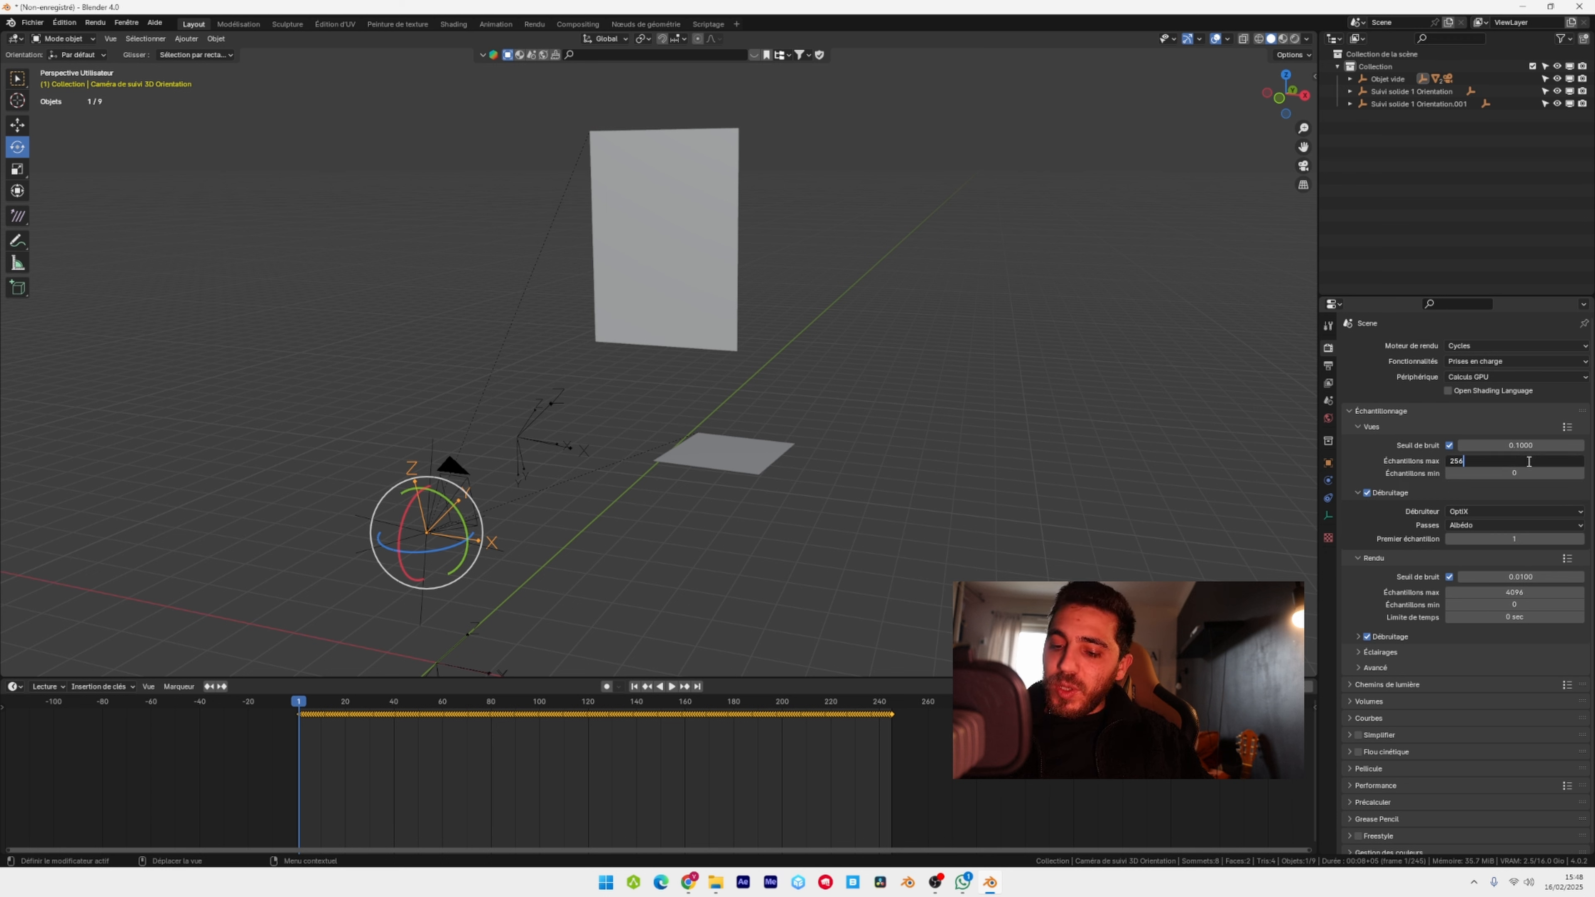
key(Return)
click(1522, 590)
text(256)
key(Return)
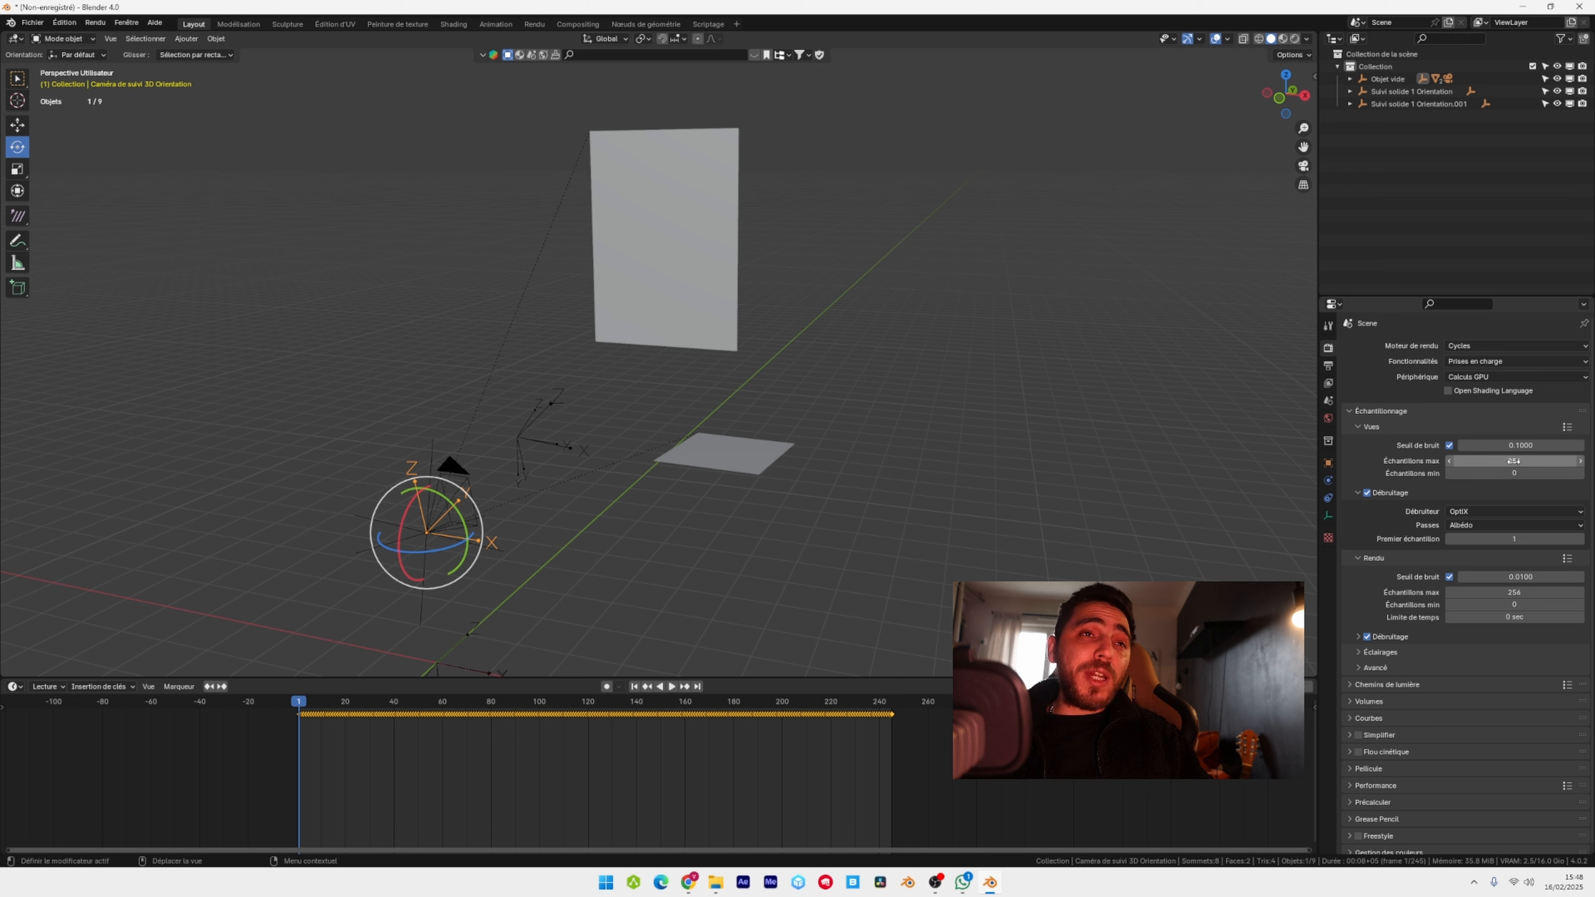
- Enable a transparent background in the Film render settings
scroll(1350, 779, down, 1)
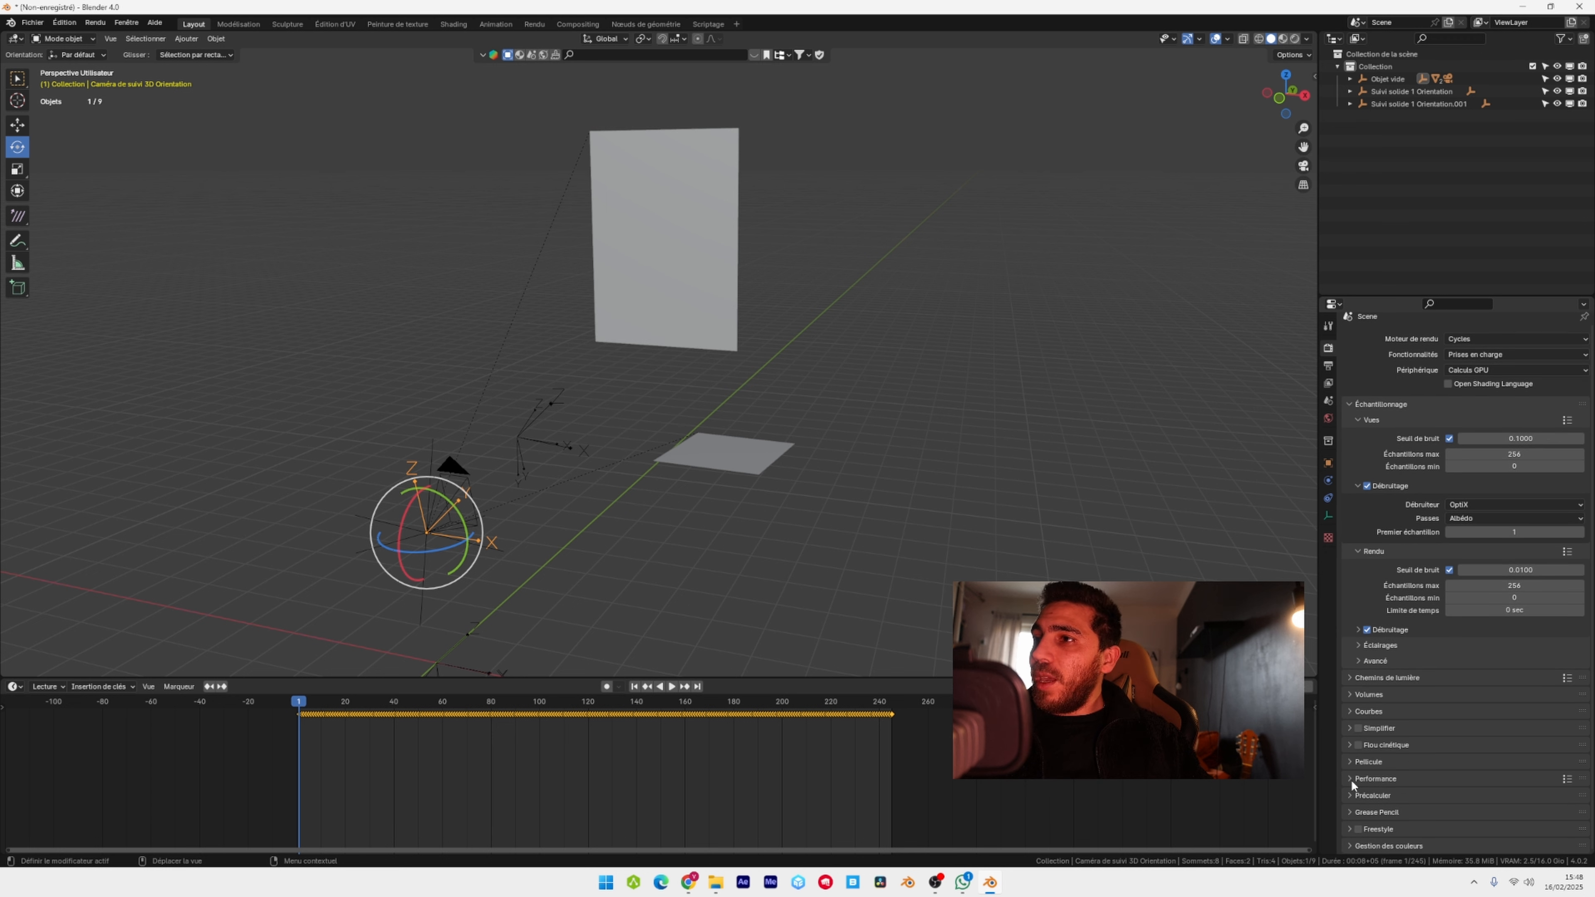
click(1348, 762)
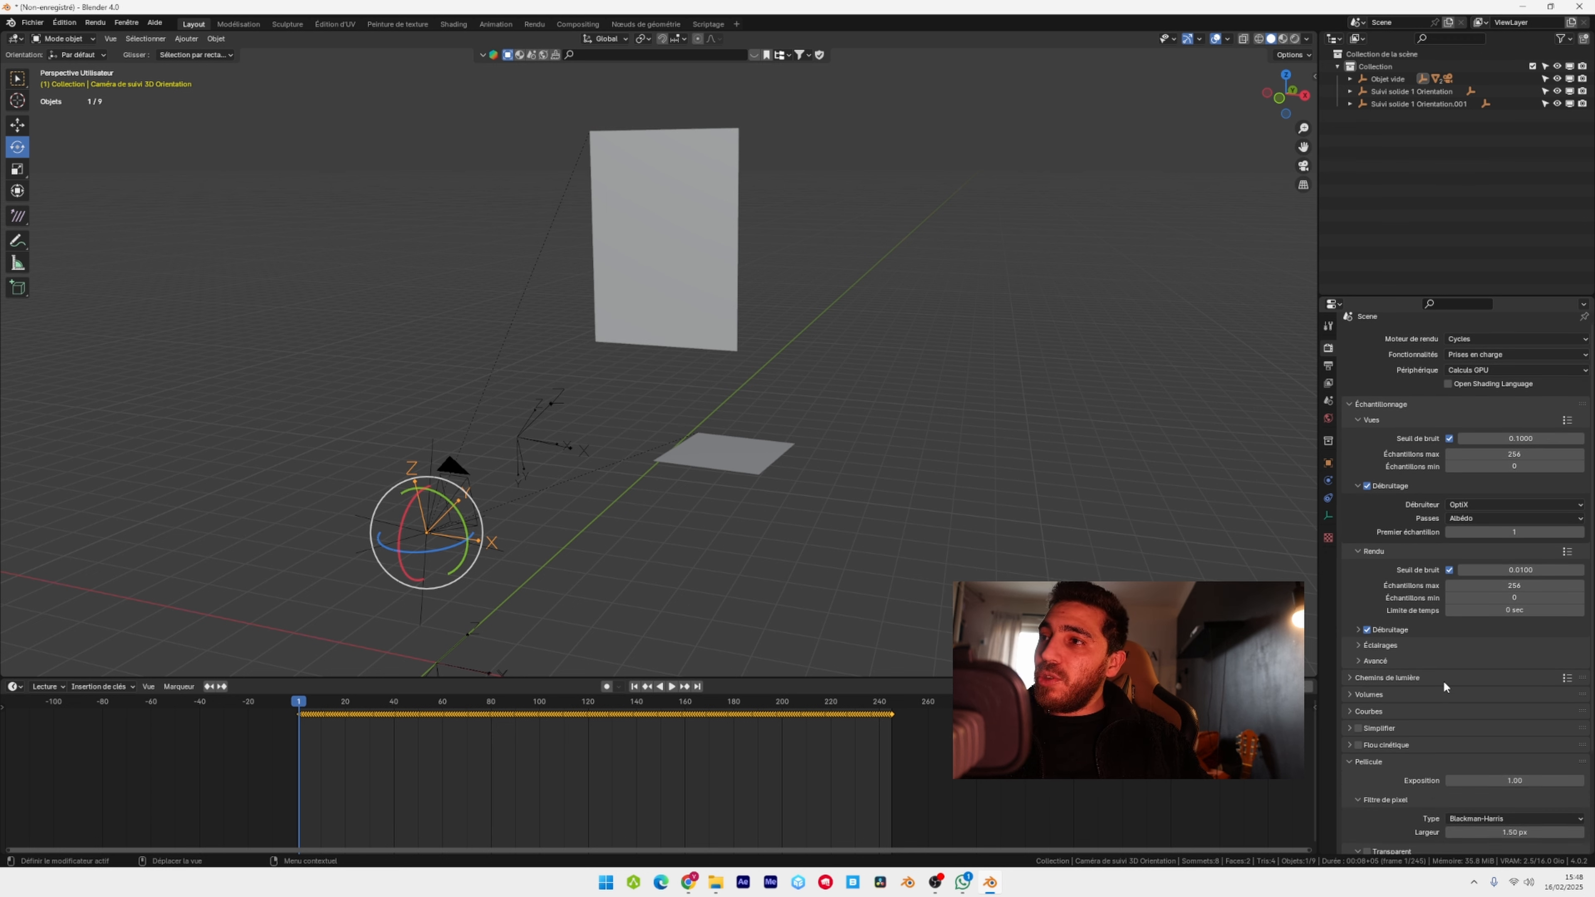
scroll(1443, 680, down, 3)
click(1367, 777)
click(1352, 687)
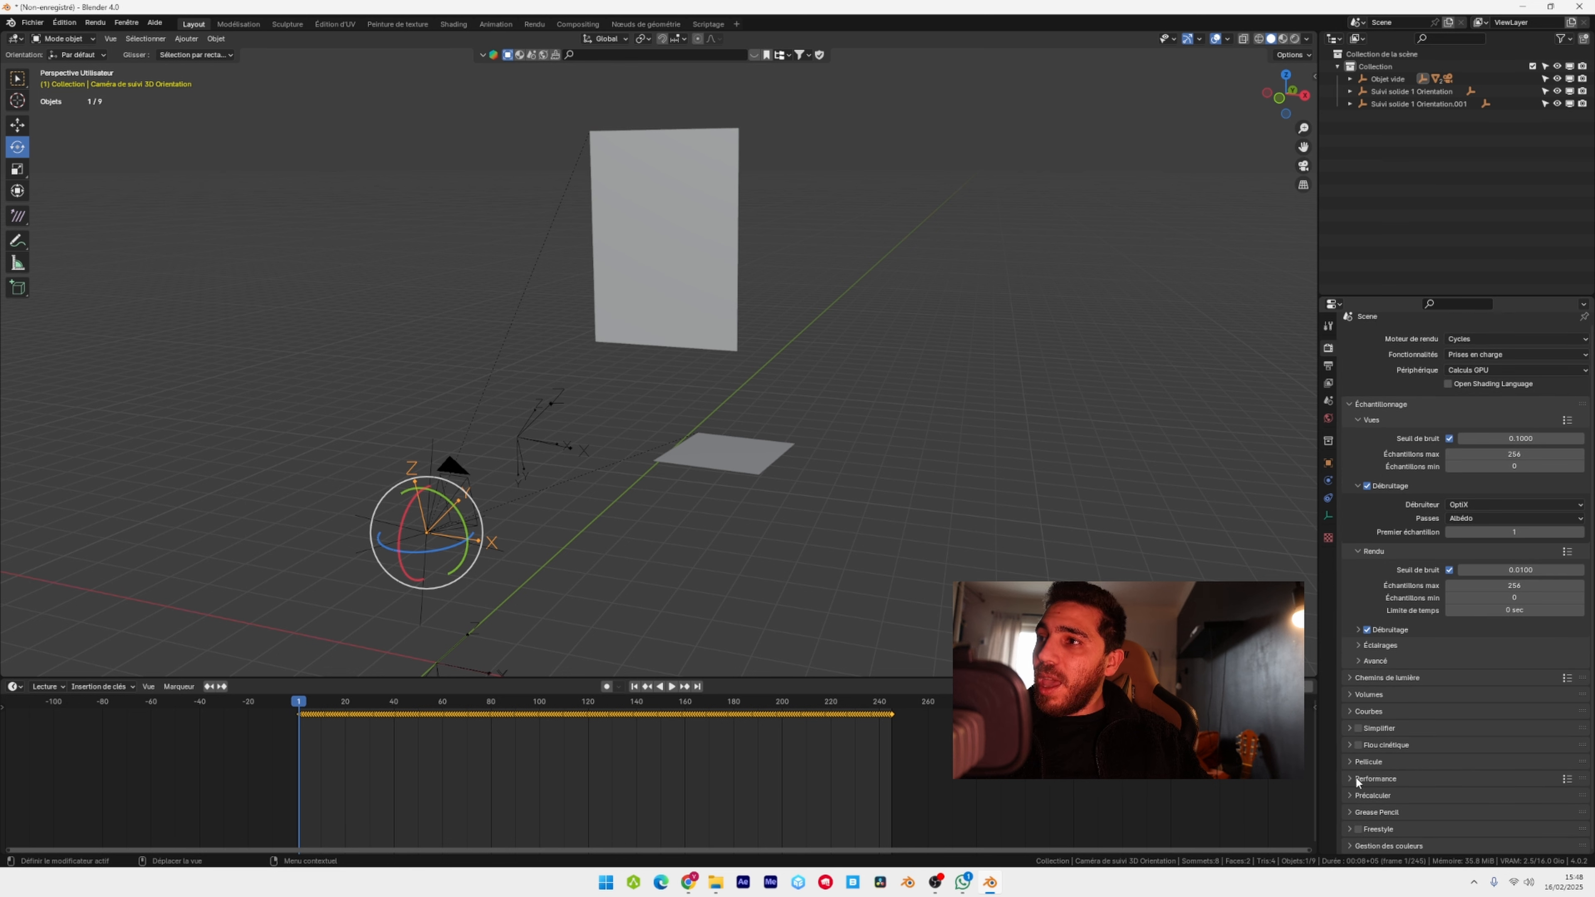
- Set the memory tile size in the Performance settings to 256
click(1351, 778)
scroll(1475, 674, down, 4)
click(1503, 780)
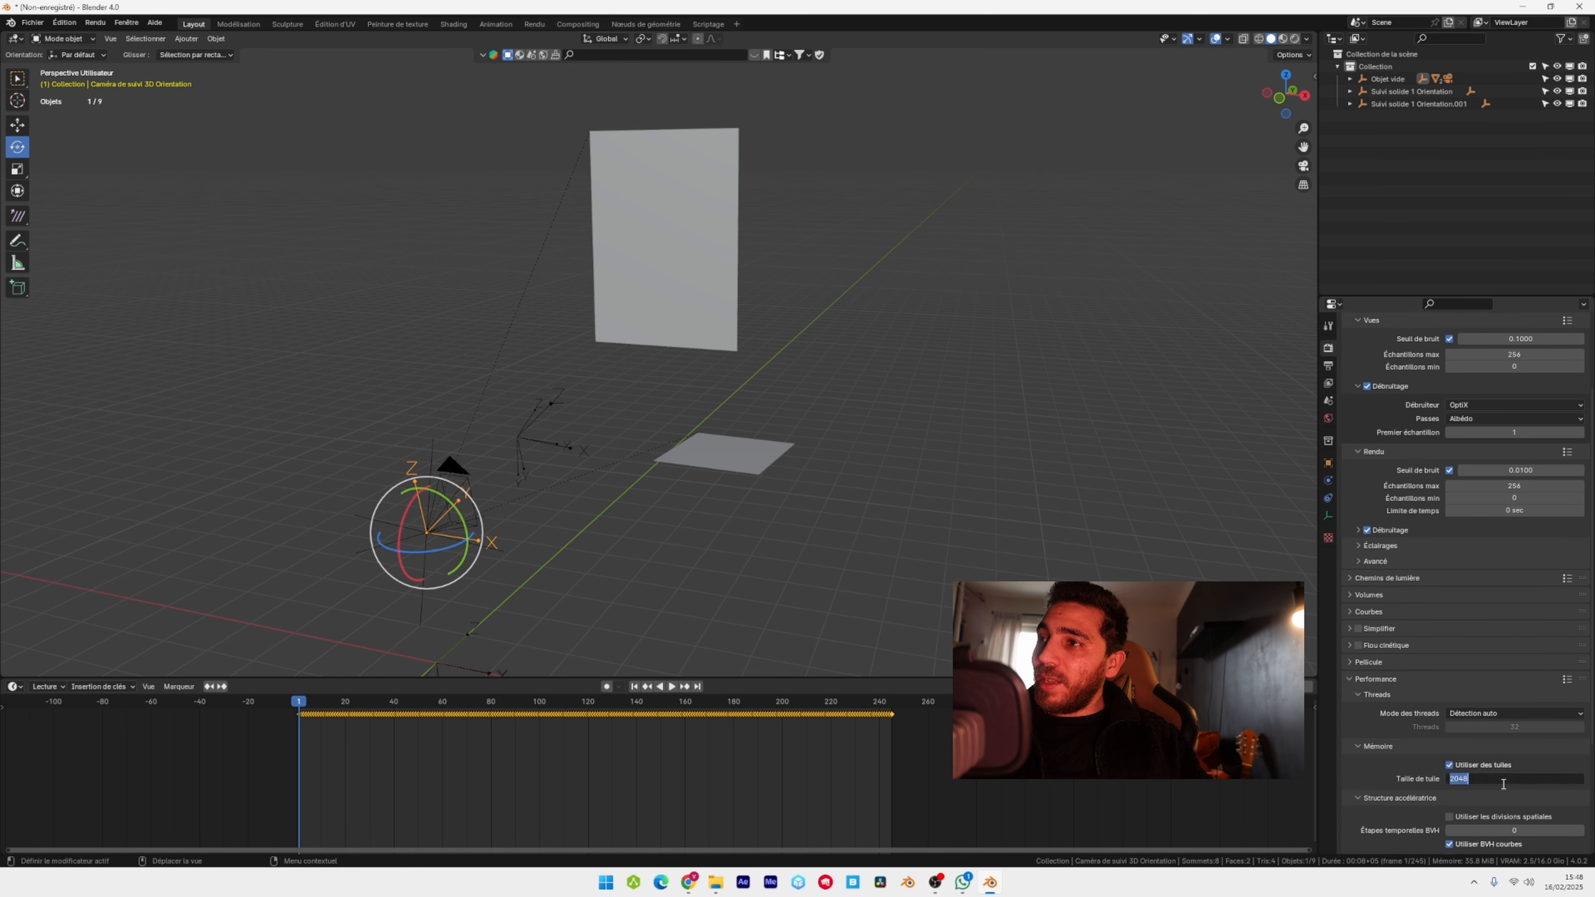
text(256)
key(Return)
- Set the colour management view transform to Standard
scroll(1500, 722, down, 10)
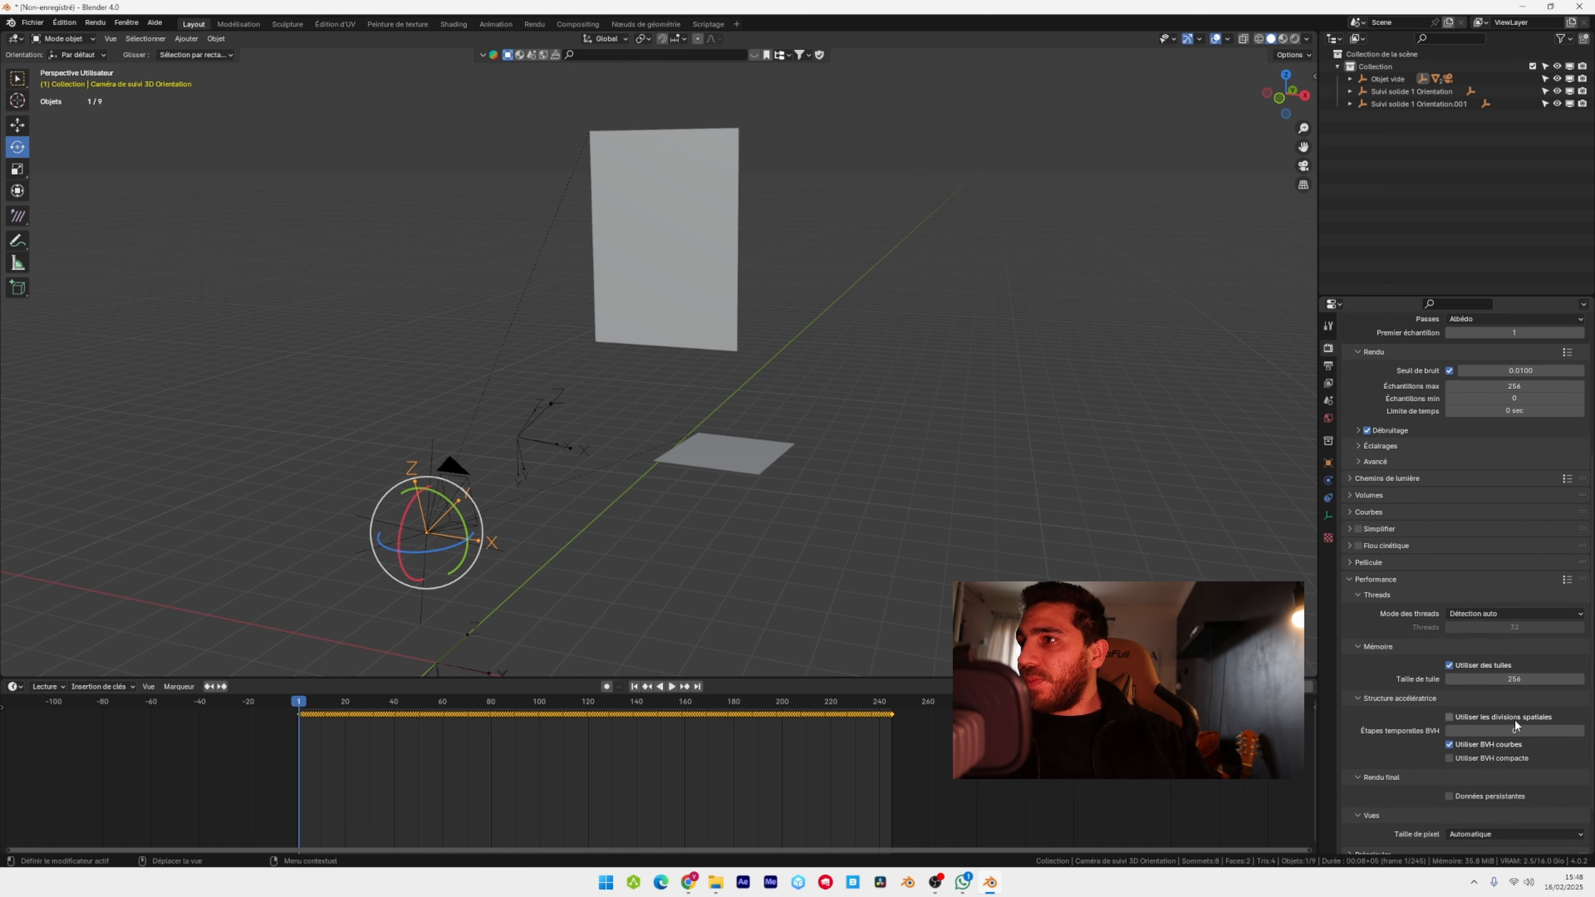
click(1507, 757)
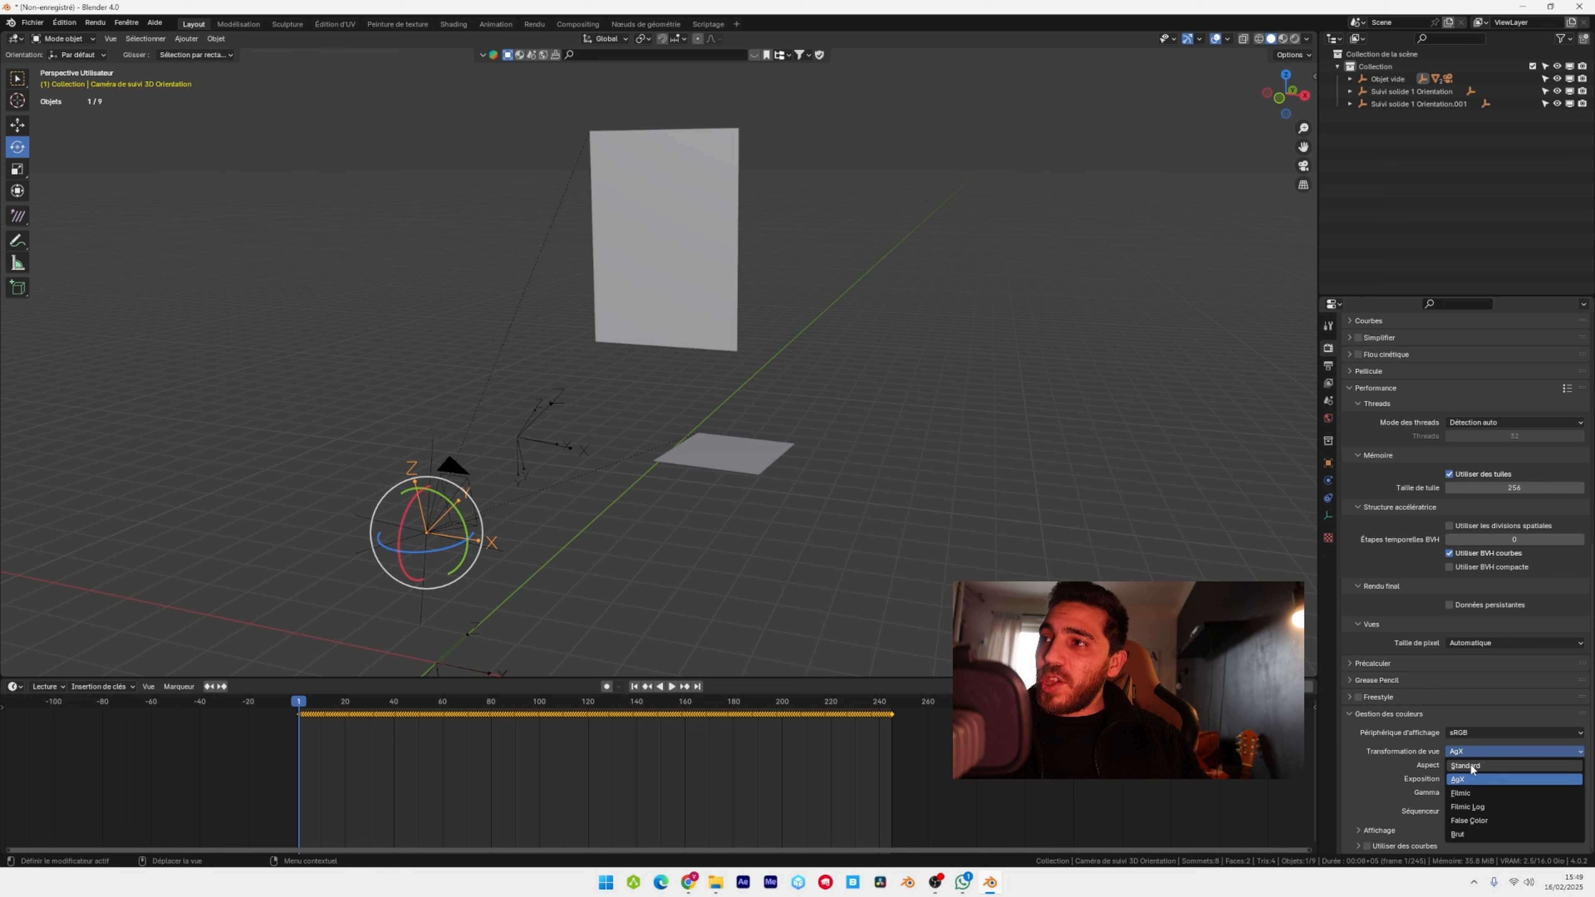
click(1471, 768)
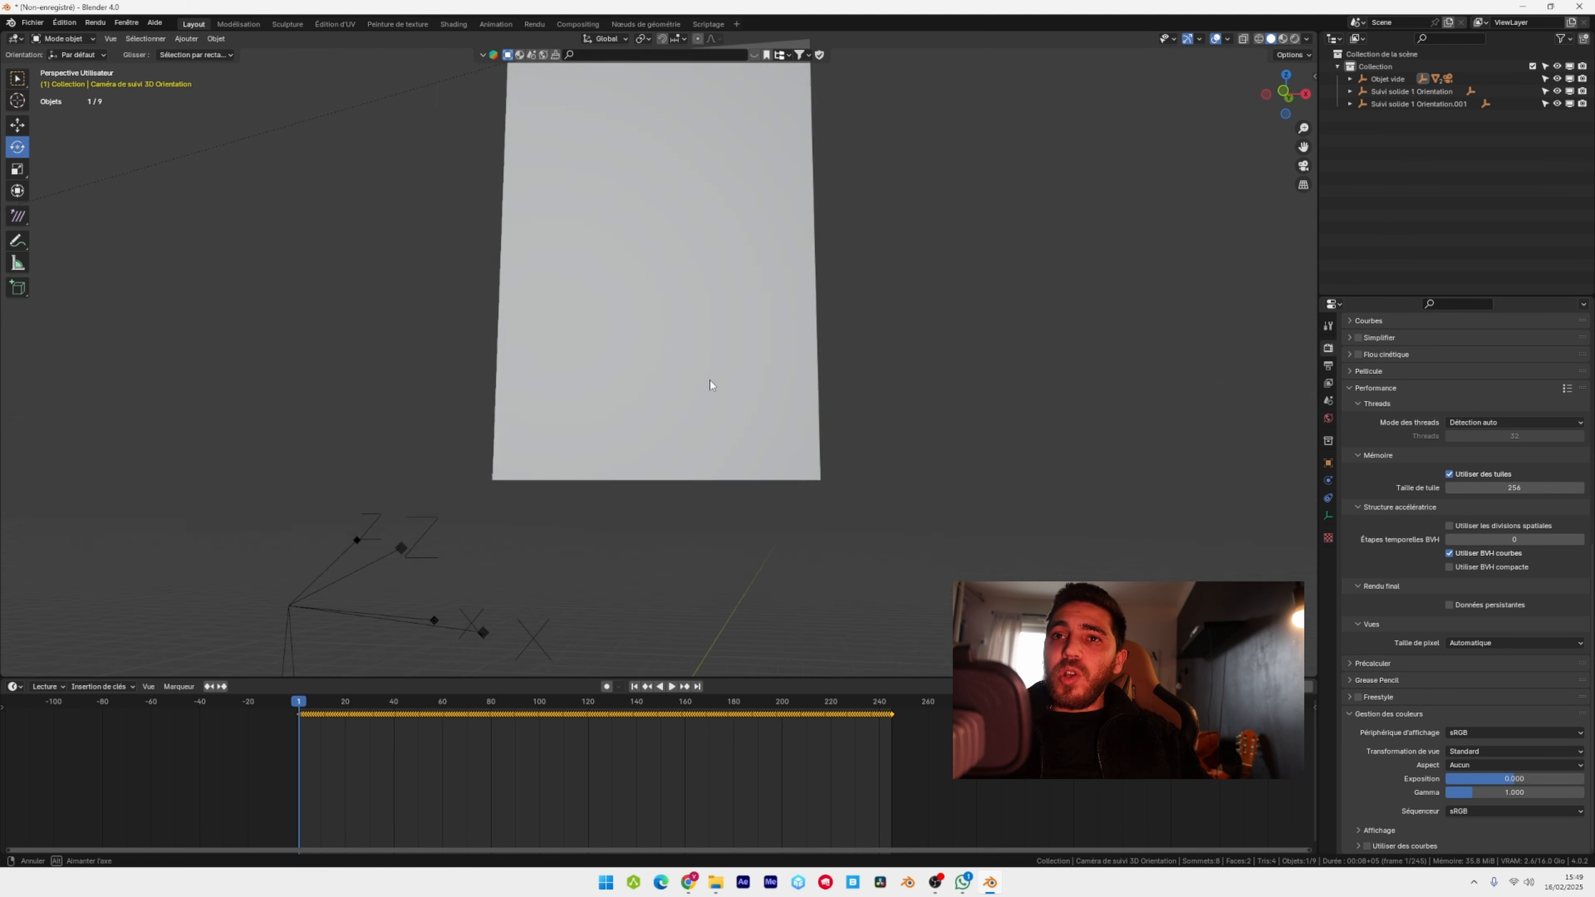
- Return to the tracked camera view and select the wall plane inside the golden frame
middle_drag(711, 380, 690, 410)
scroll(689, 408, down, 2)
key(KP_0)
scroll(689, 407, up, 2)
click(683, 229)
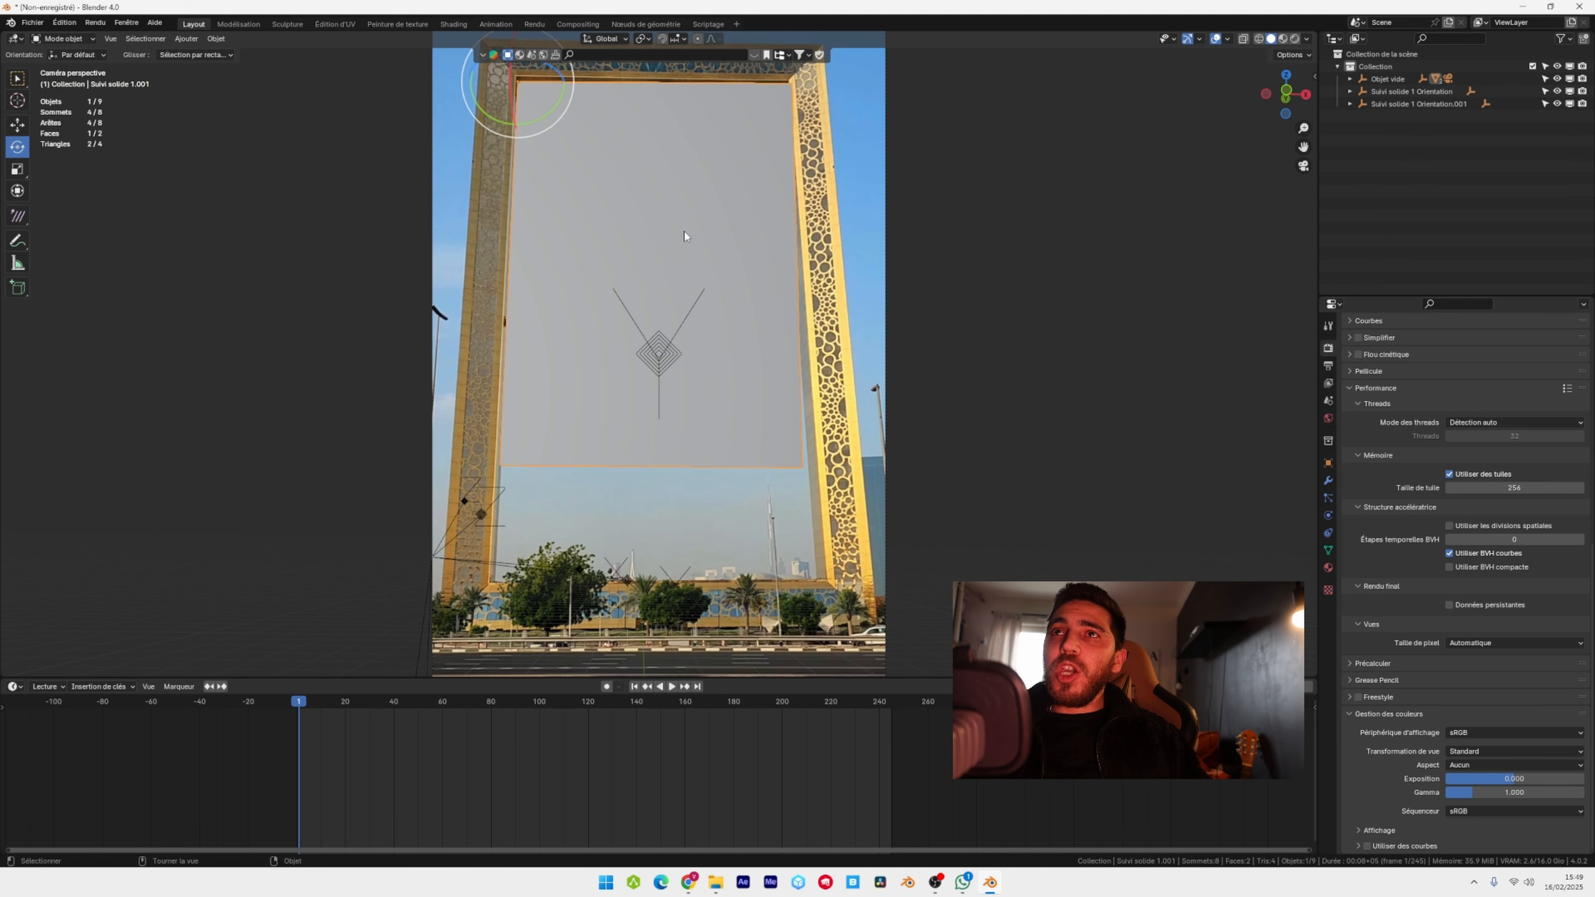
shift+middle_drag(635, 186, 625, 273)
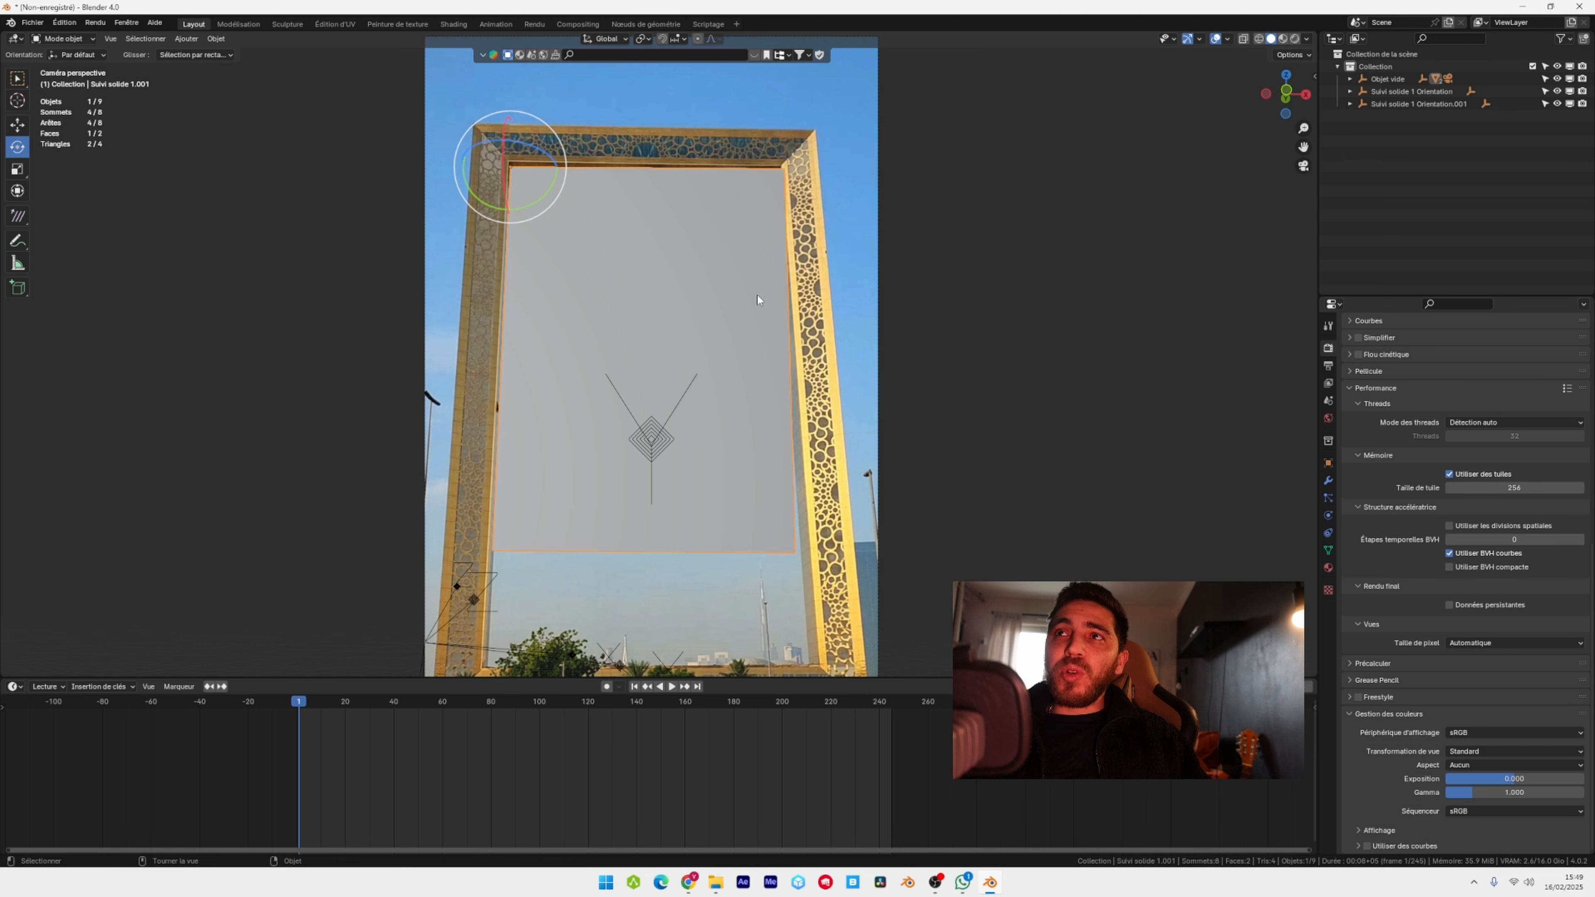
- Try rotating the wall plane about the global X axis and undo the rotation
key(r)
key(x)
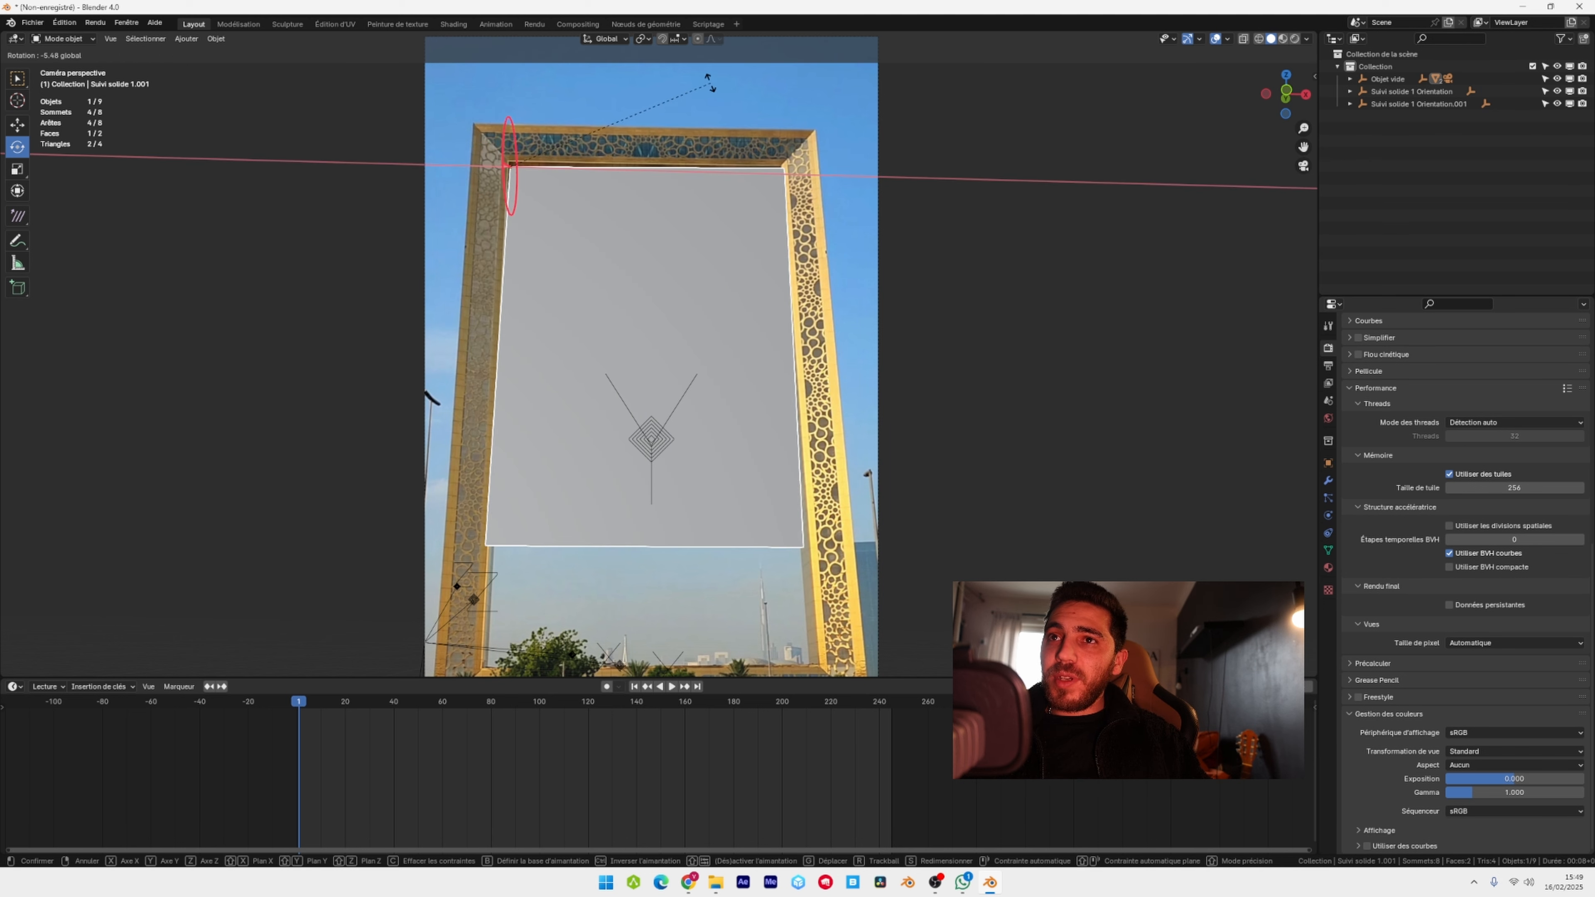
click(526, 178)
key(ctrl+z)
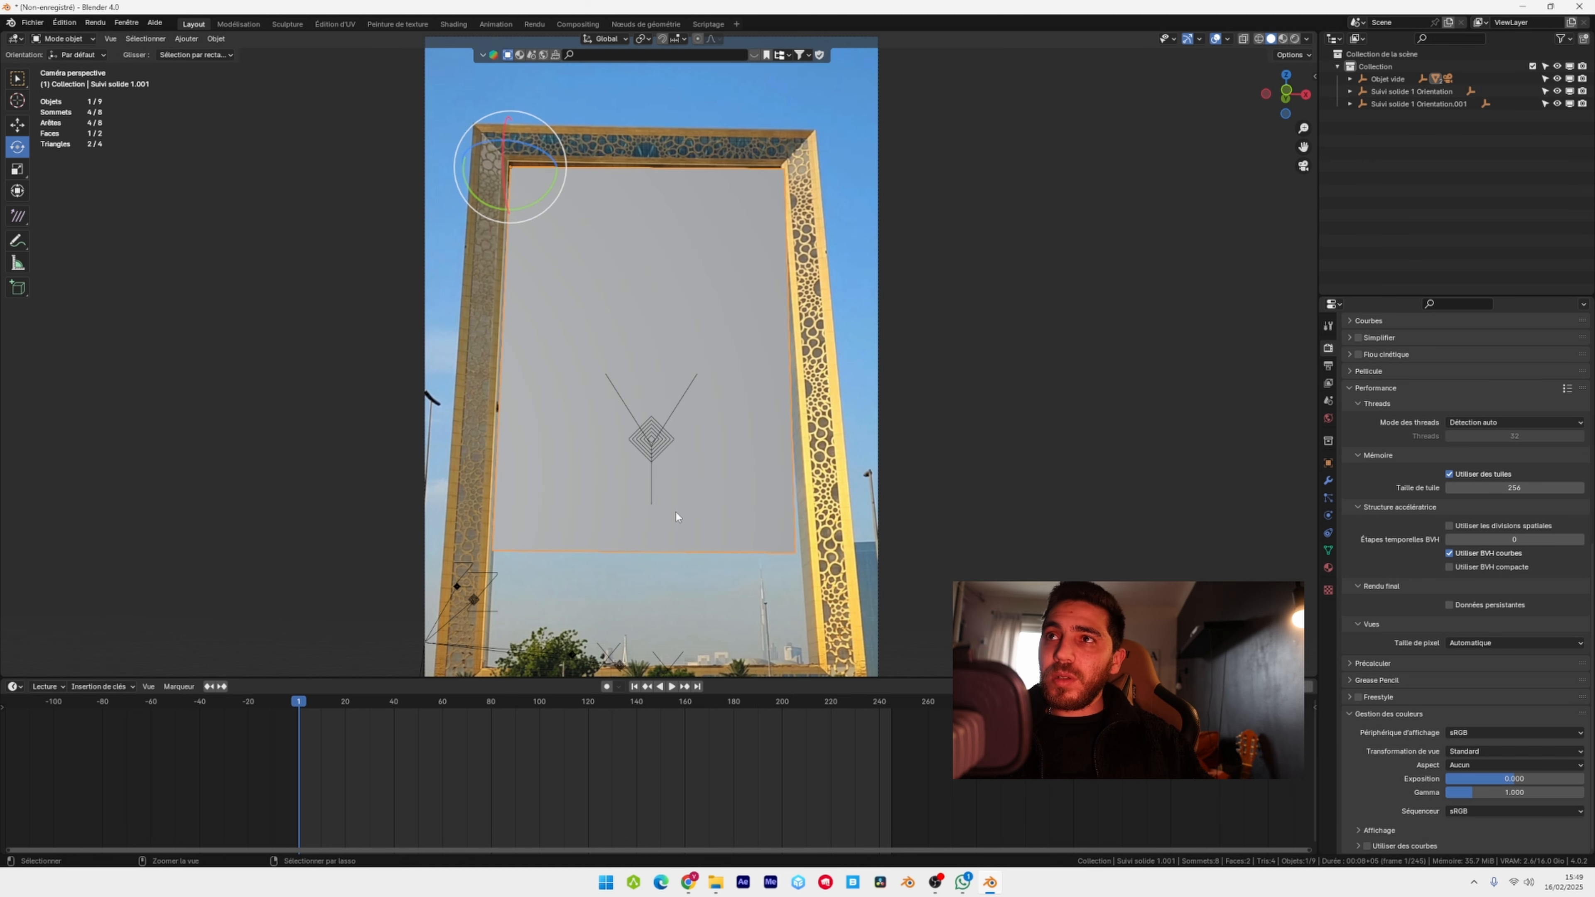
- Edit the wall plane's mesh from the camera view and move its upper-left vertex out to the golden frame's outer corner
scroll(676, 512, up, 1)
middle_drag(676, 512, 622, 339)
key(KP_0)
key(Tab)
shift+middle_drag(474, 162, 575, 318)
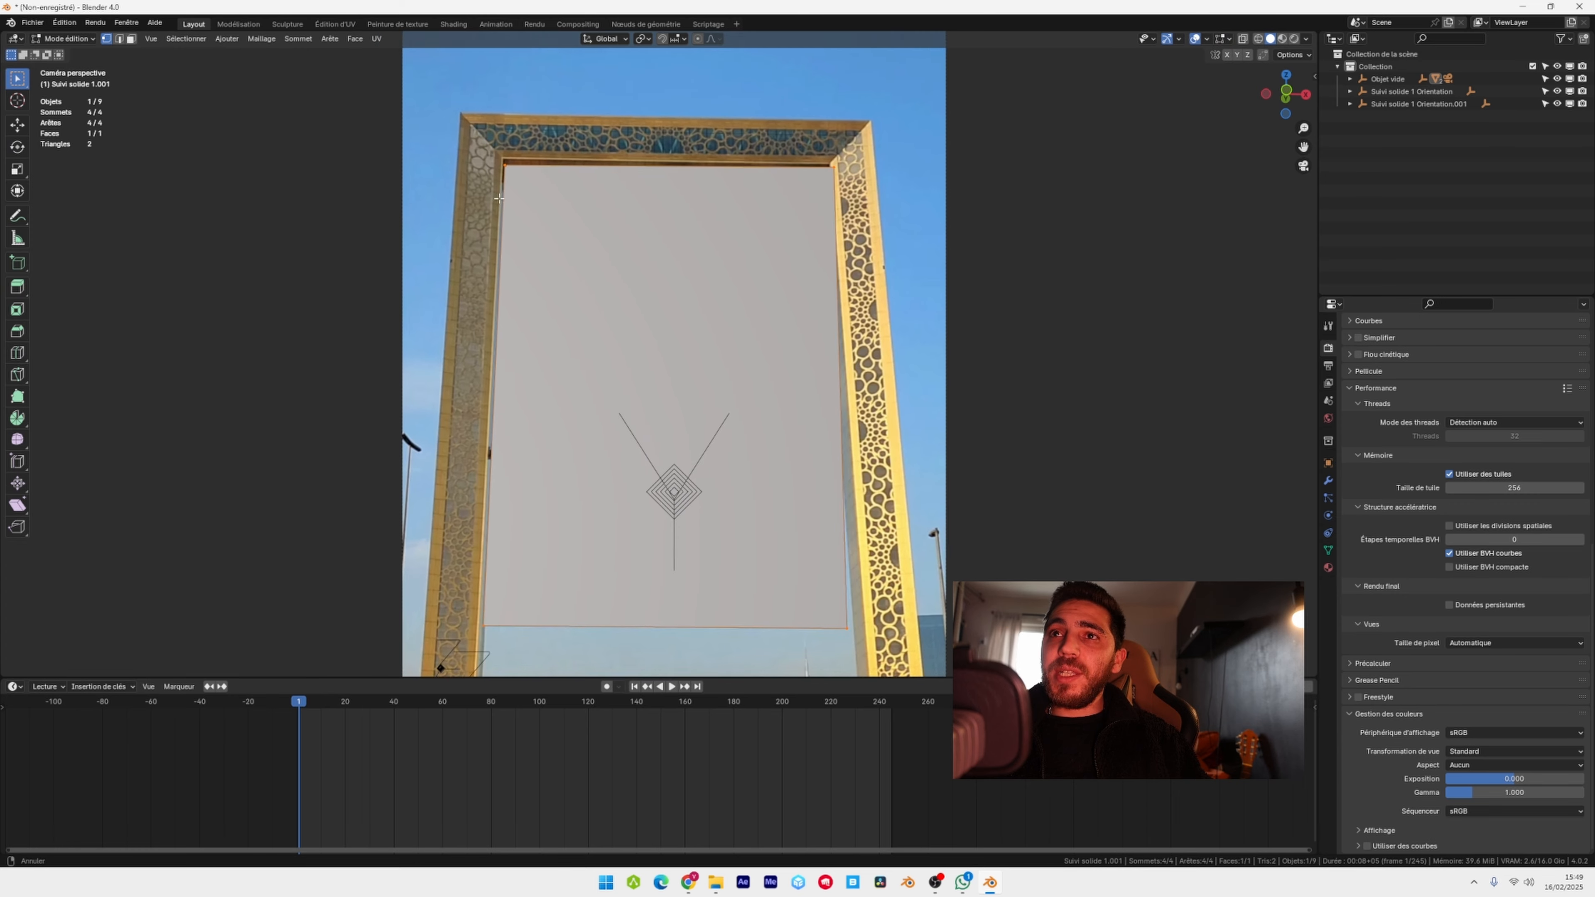
scroll(533, 262, up, 1)
click(553, 259)
key(shift+space)
key(g)
mouse_move(557, 221)
mouse_down()
mouse_move(569, 162)
mouse_move(547, 201)
mouse_up()
- Move the wall plane's upper-right vertex up and outward to the golden frame's outer corner
shift+middle_drag(951, 265, 736, 254)
click(733, 253)
drag(739, 210, 740, 152)
drag(772, 194, 812, 196)
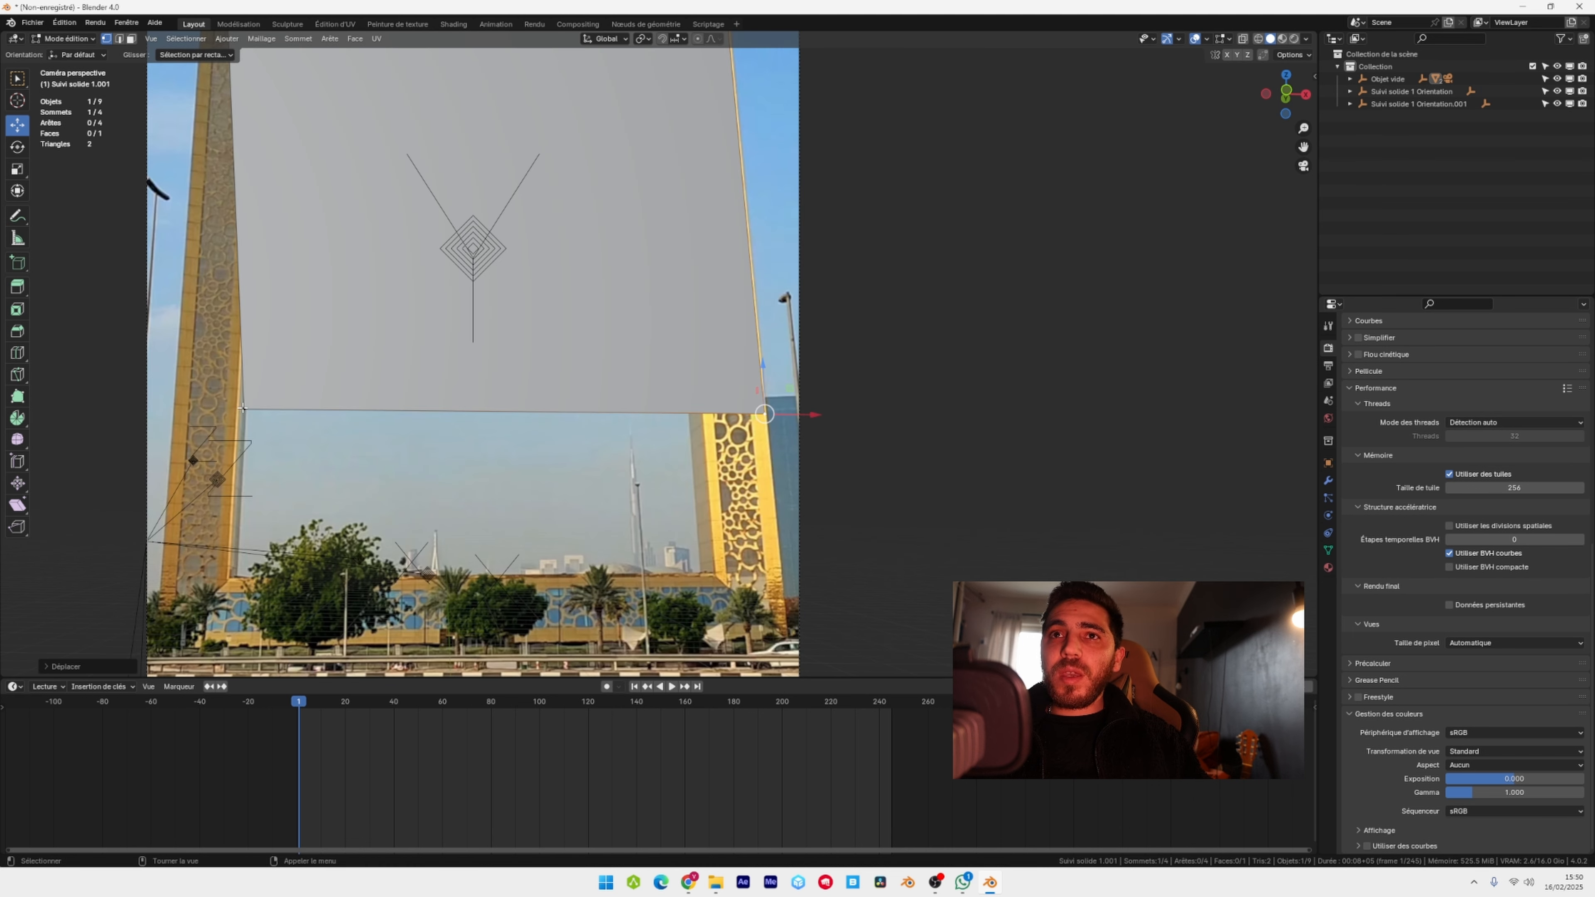
- Move the wall plane's lower-left vertex outward along X to the outer edge of the golden frame's left leg
click(244, 410)
drag(275, 411, 203, 409)
shift+middle_drag(402, 207, 463, 535)
scroll(659, 390, up, 1)
shift+middle_drag(675, 561, 536, 252)
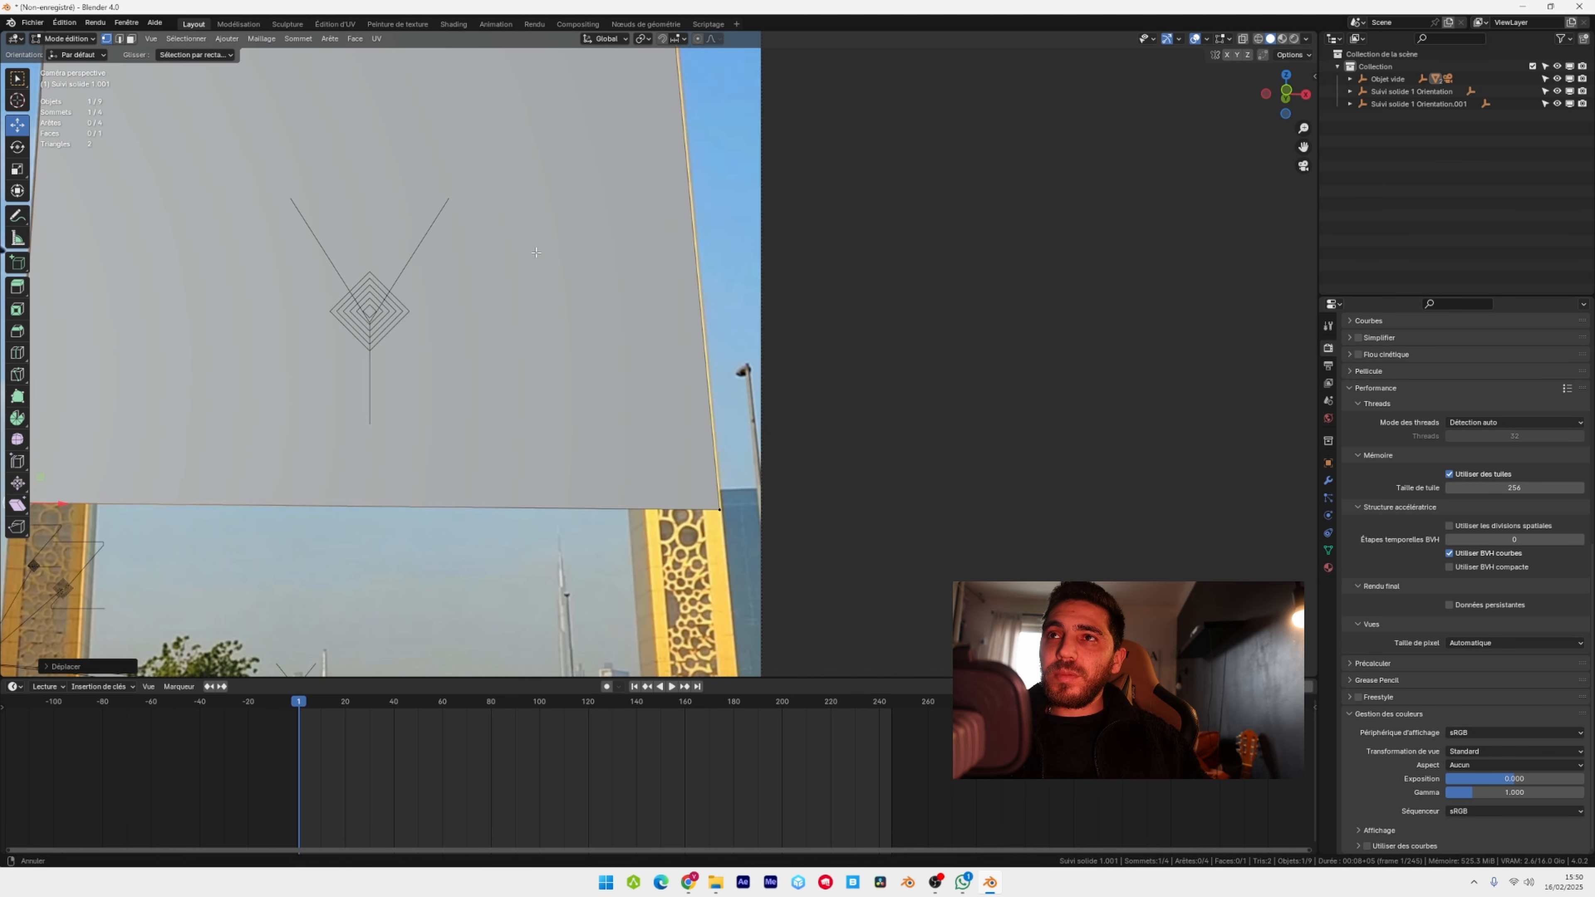
- Select the wall plane's bottom edge and move it down along Z to extend the plane over the frame's legs
scroll(537, 253, down, 2)
key(2)
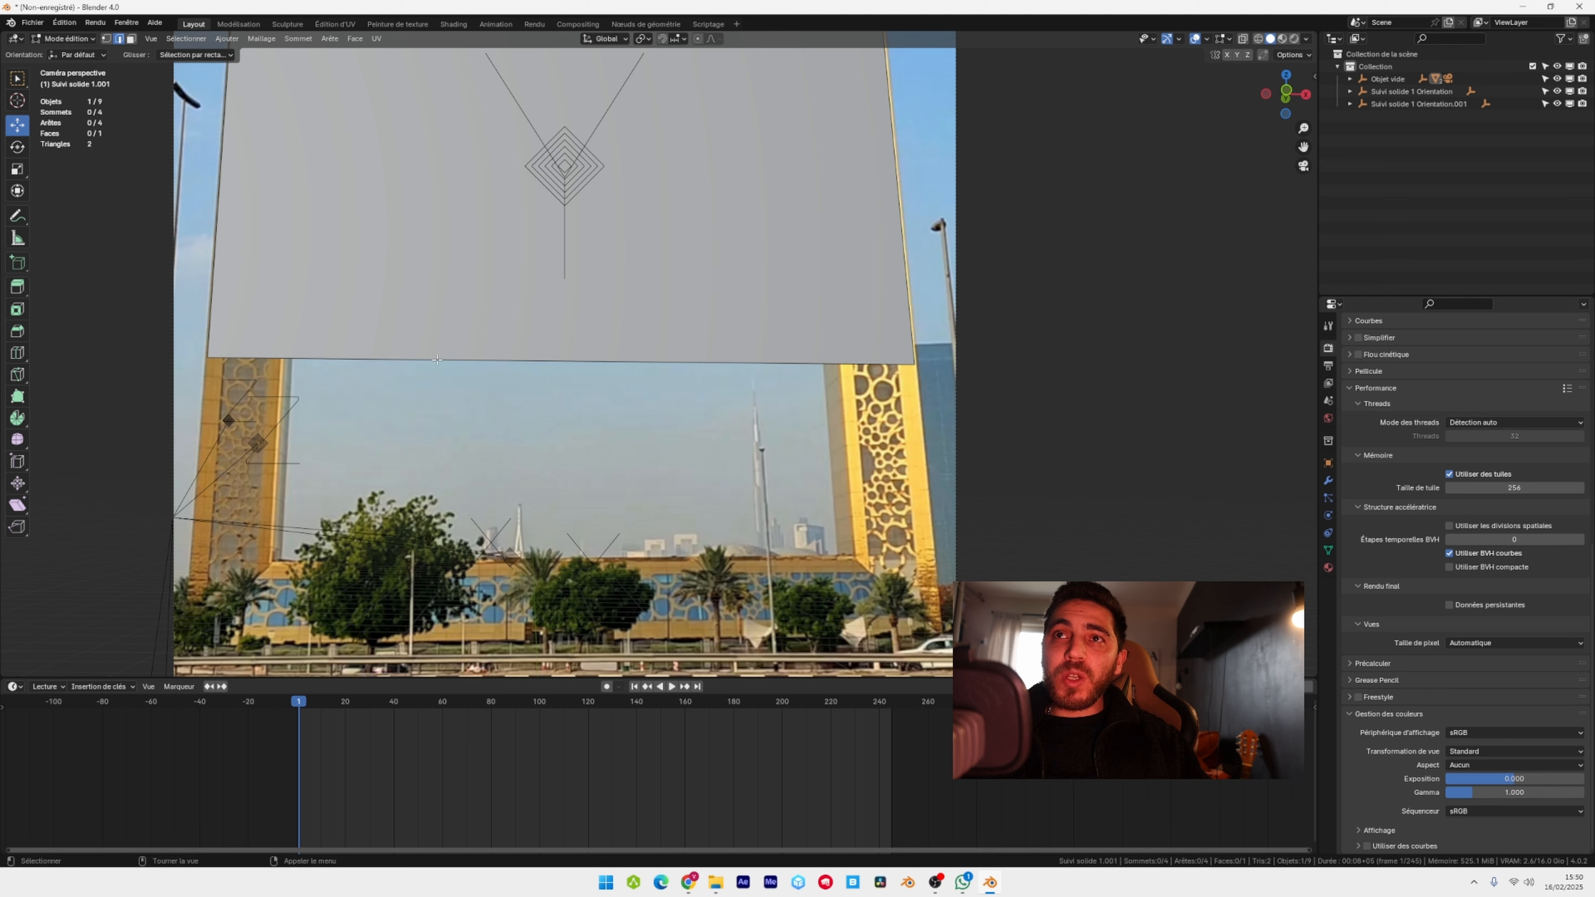
click(437, 360)
drag(564, 326, 564, 407)
shift+middle_drag(563, 407, 432, 391)
- Nudge the wall plane's lower-right vertex outward along X to match the outer edge of the frame's right leg
click(108, 39)
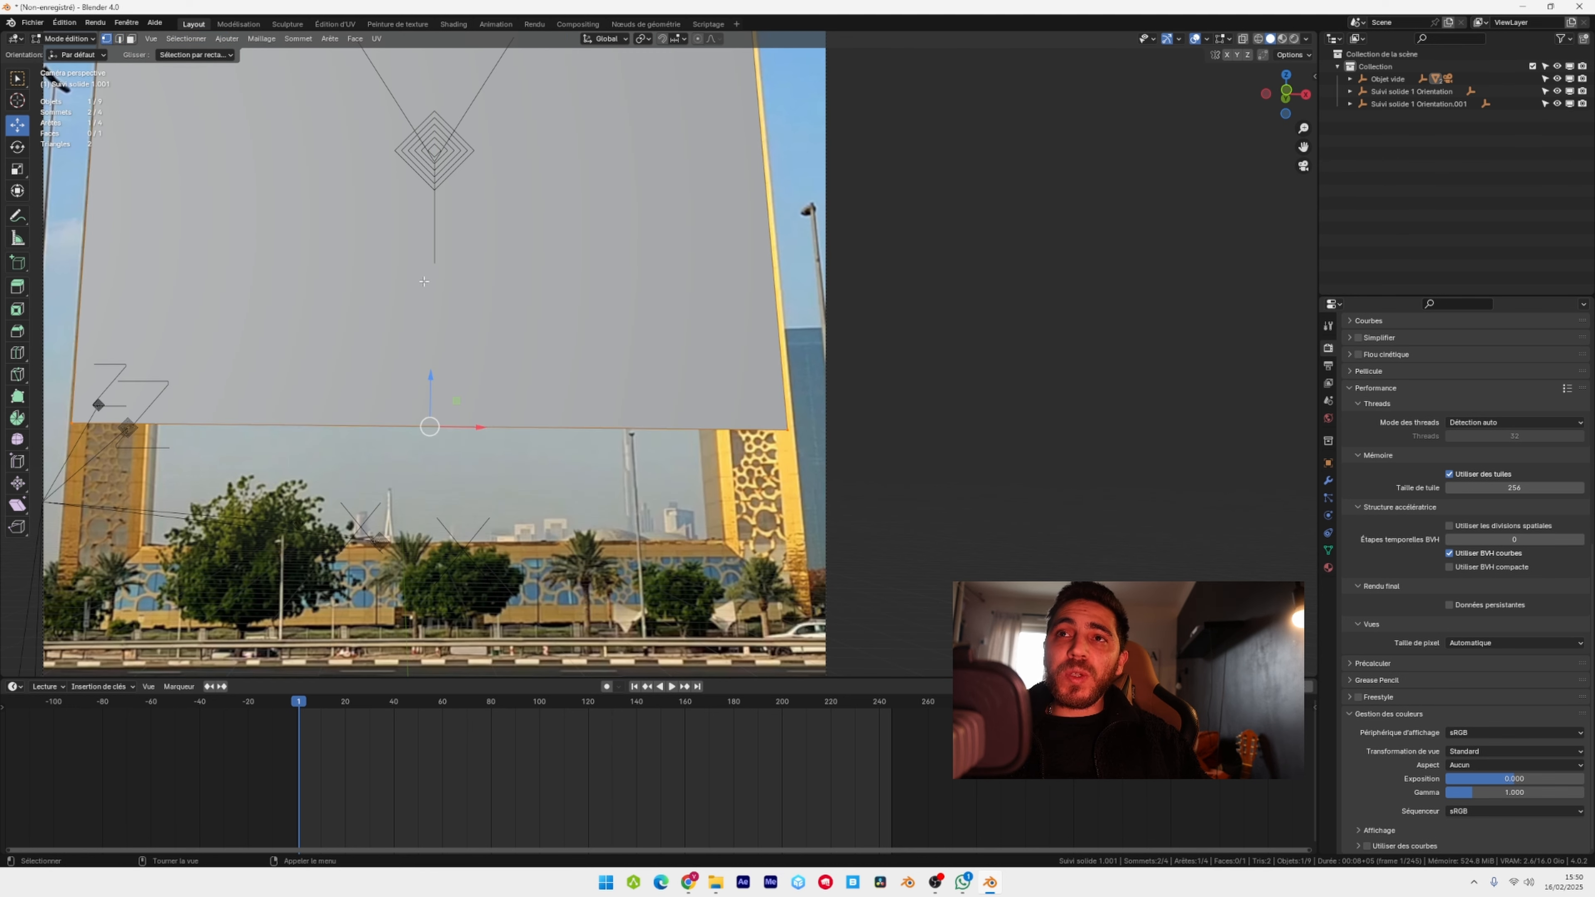
drag(833, 429, 839, 428)
scroll(662, 352, down, 4)
shift+middle_drag(654, 67, 713, 217)
scroll(713, 217, up, 6)
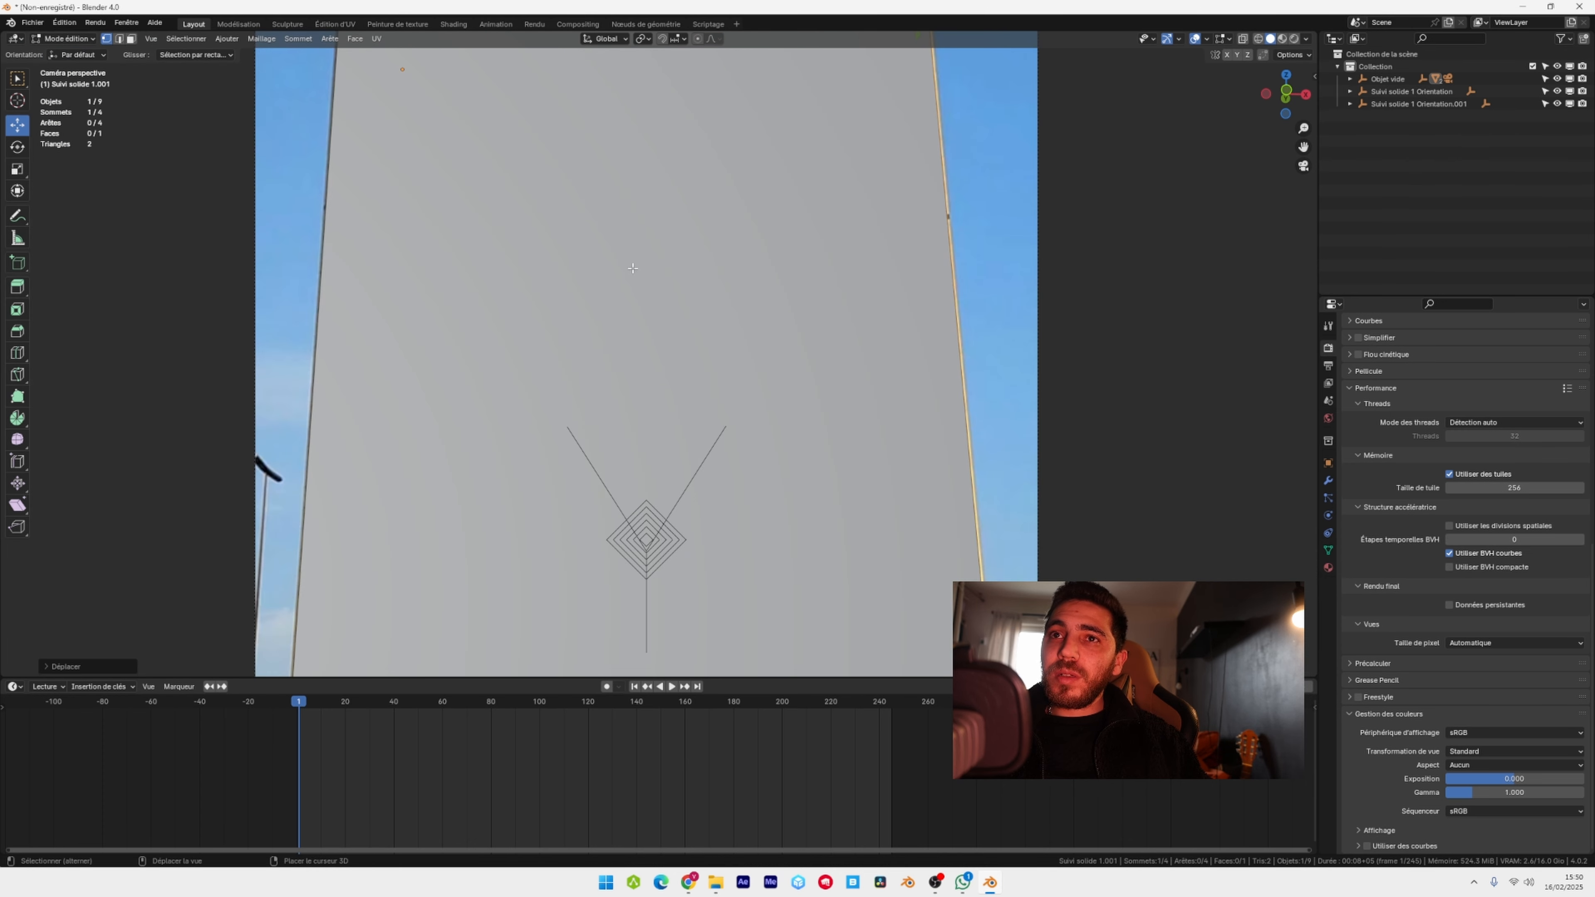
- Play the animation from the first frame in camera view to check how the wall plane tracks the golden frame
key(Home)
key(space)
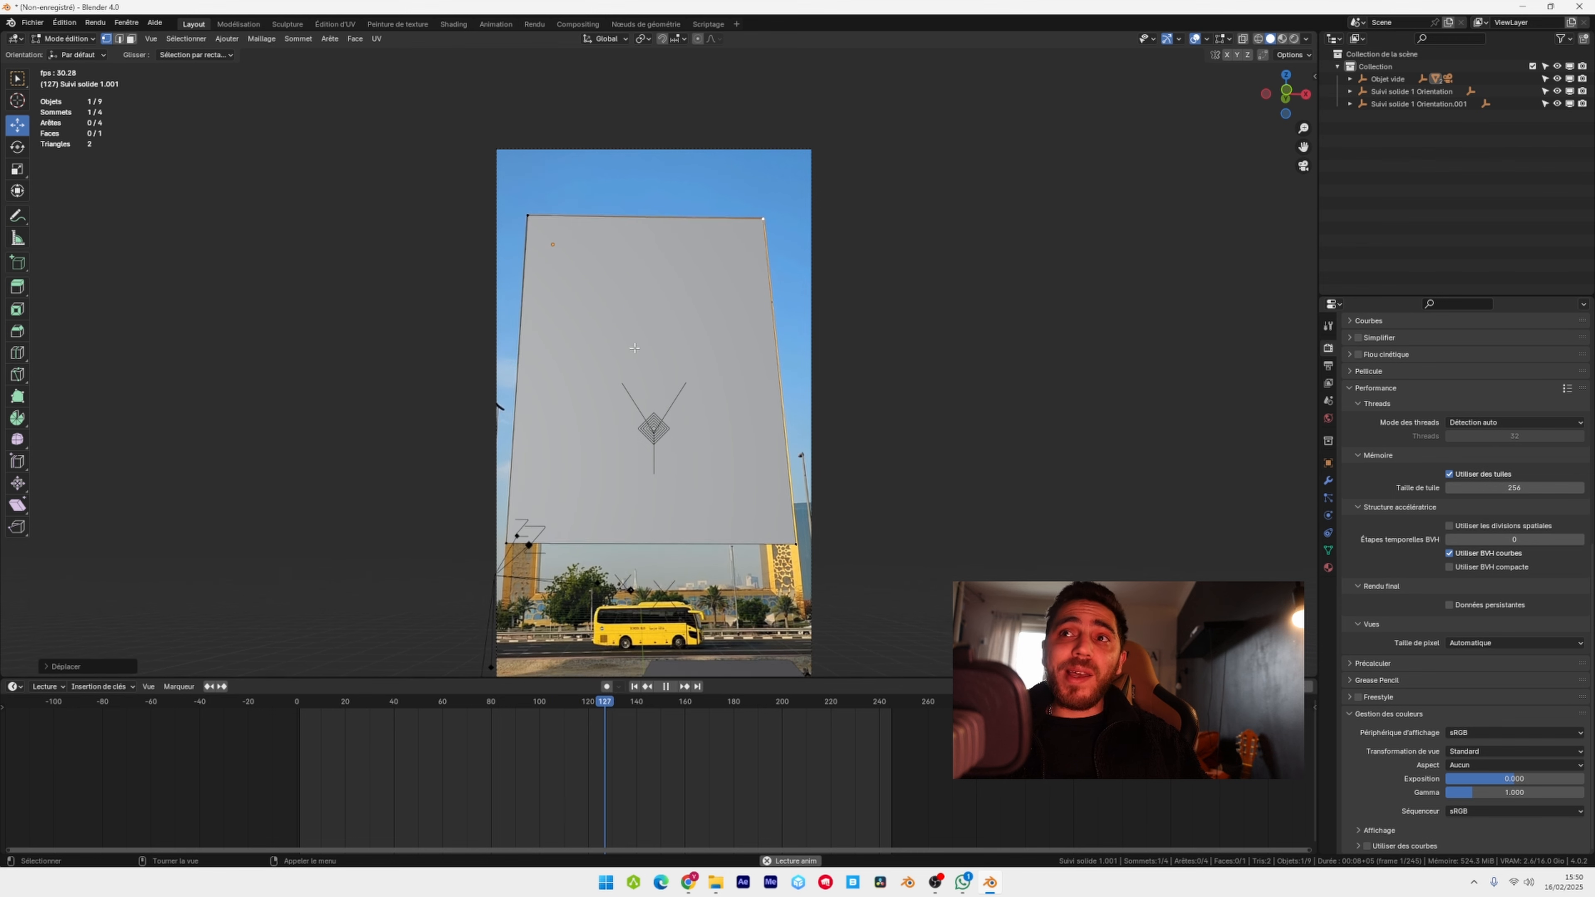
key(Escape)
scroll(718, 419, up, 2)
shift+middle_drag(717, 419, 625, 273)
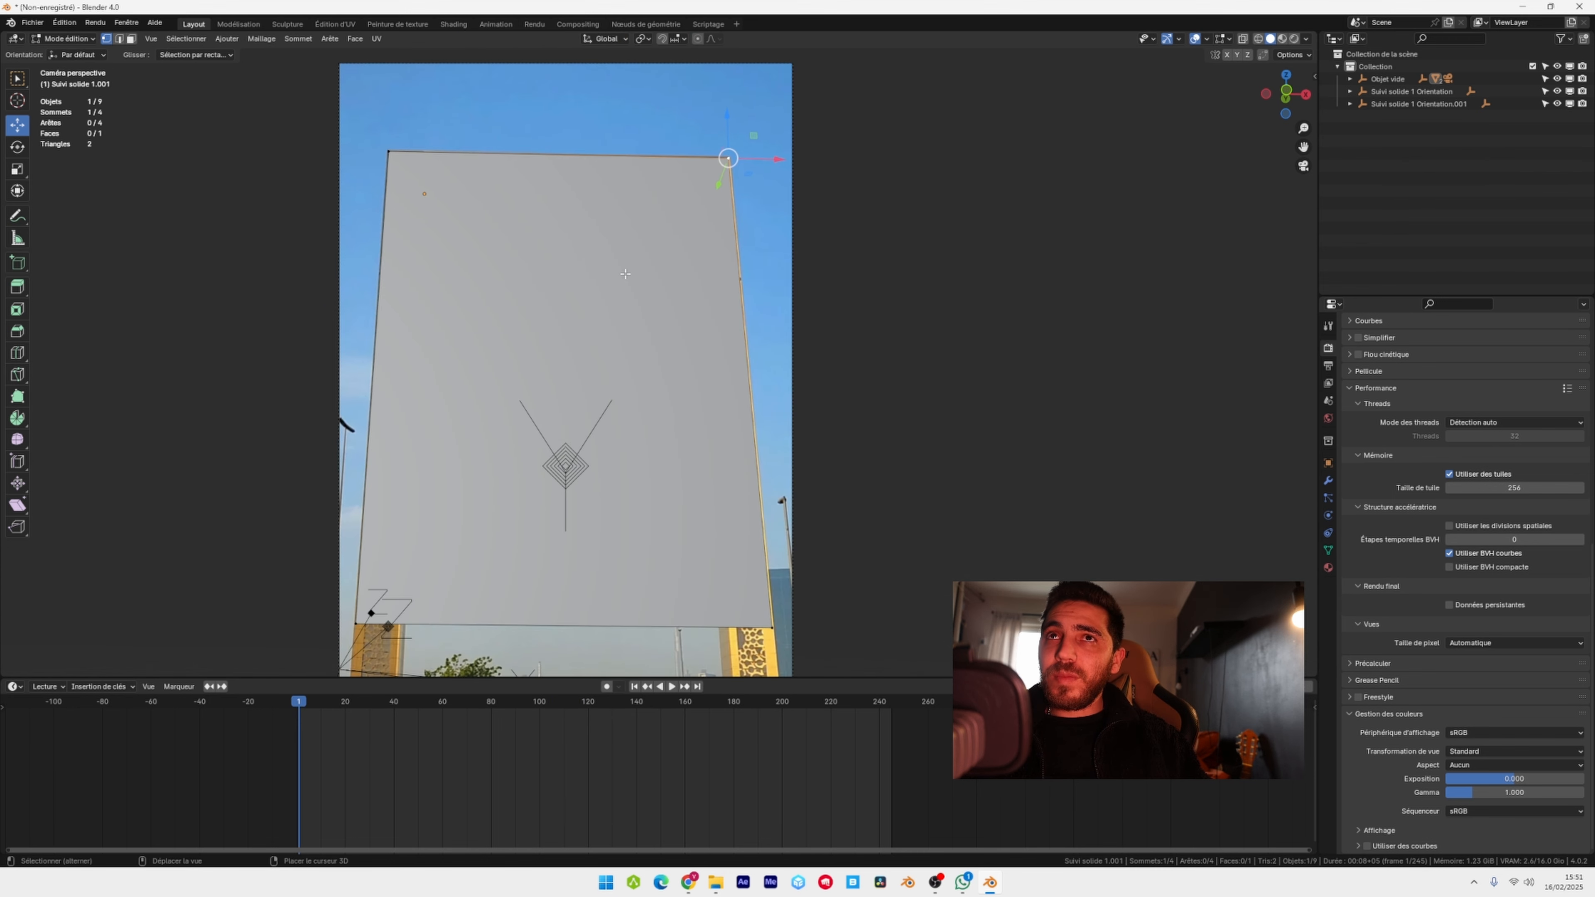
- Save the project as sans_nom.blend
click(32, 23)
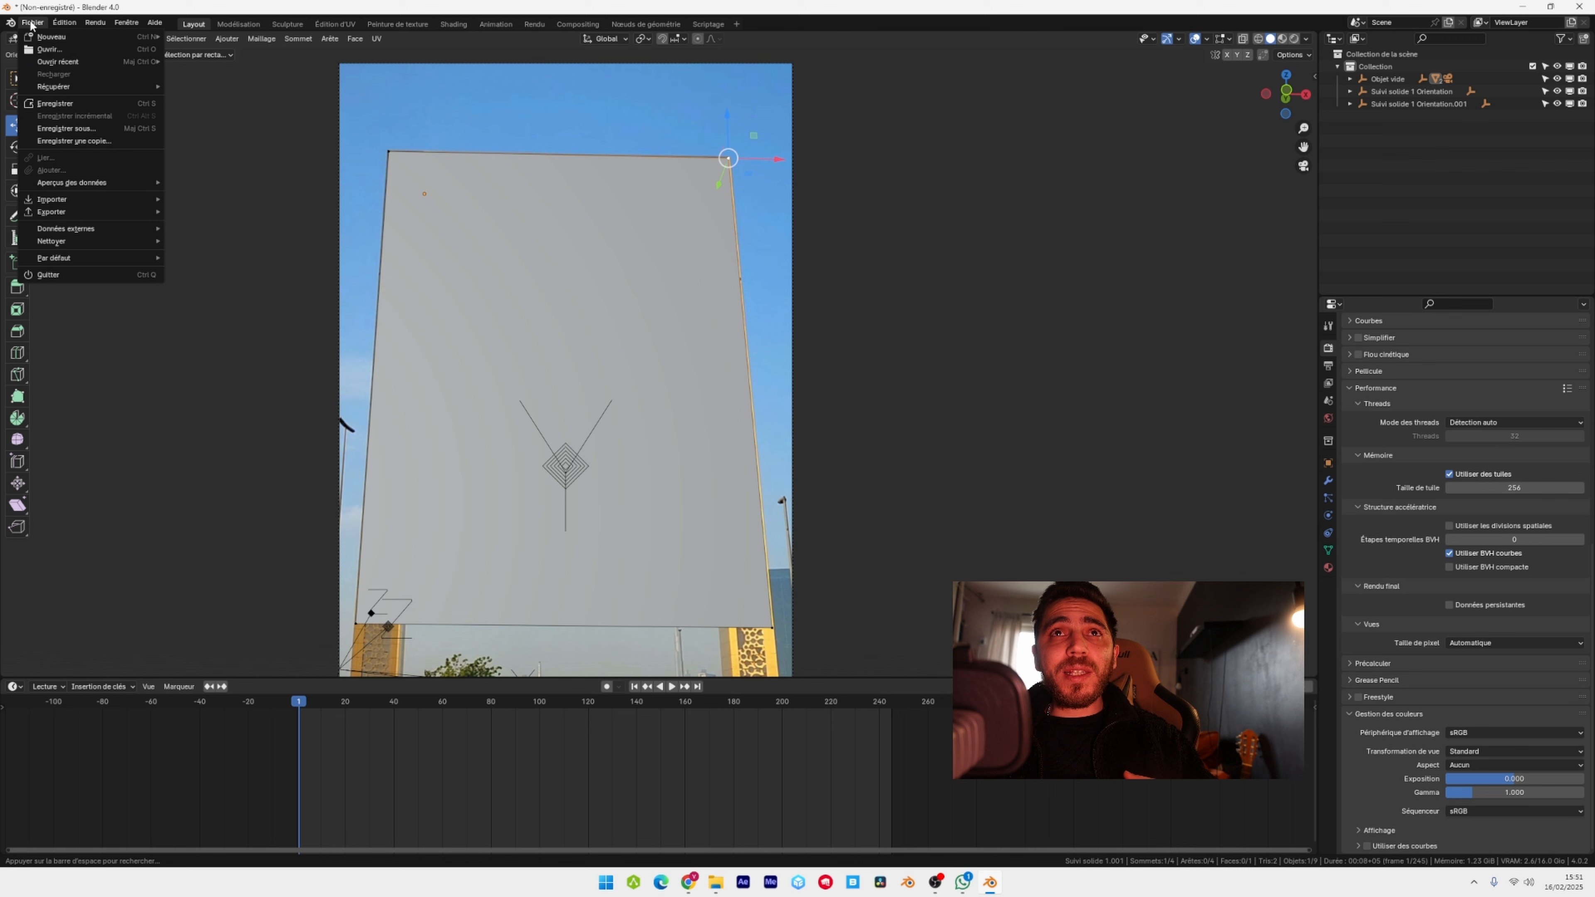
click(88, 104)
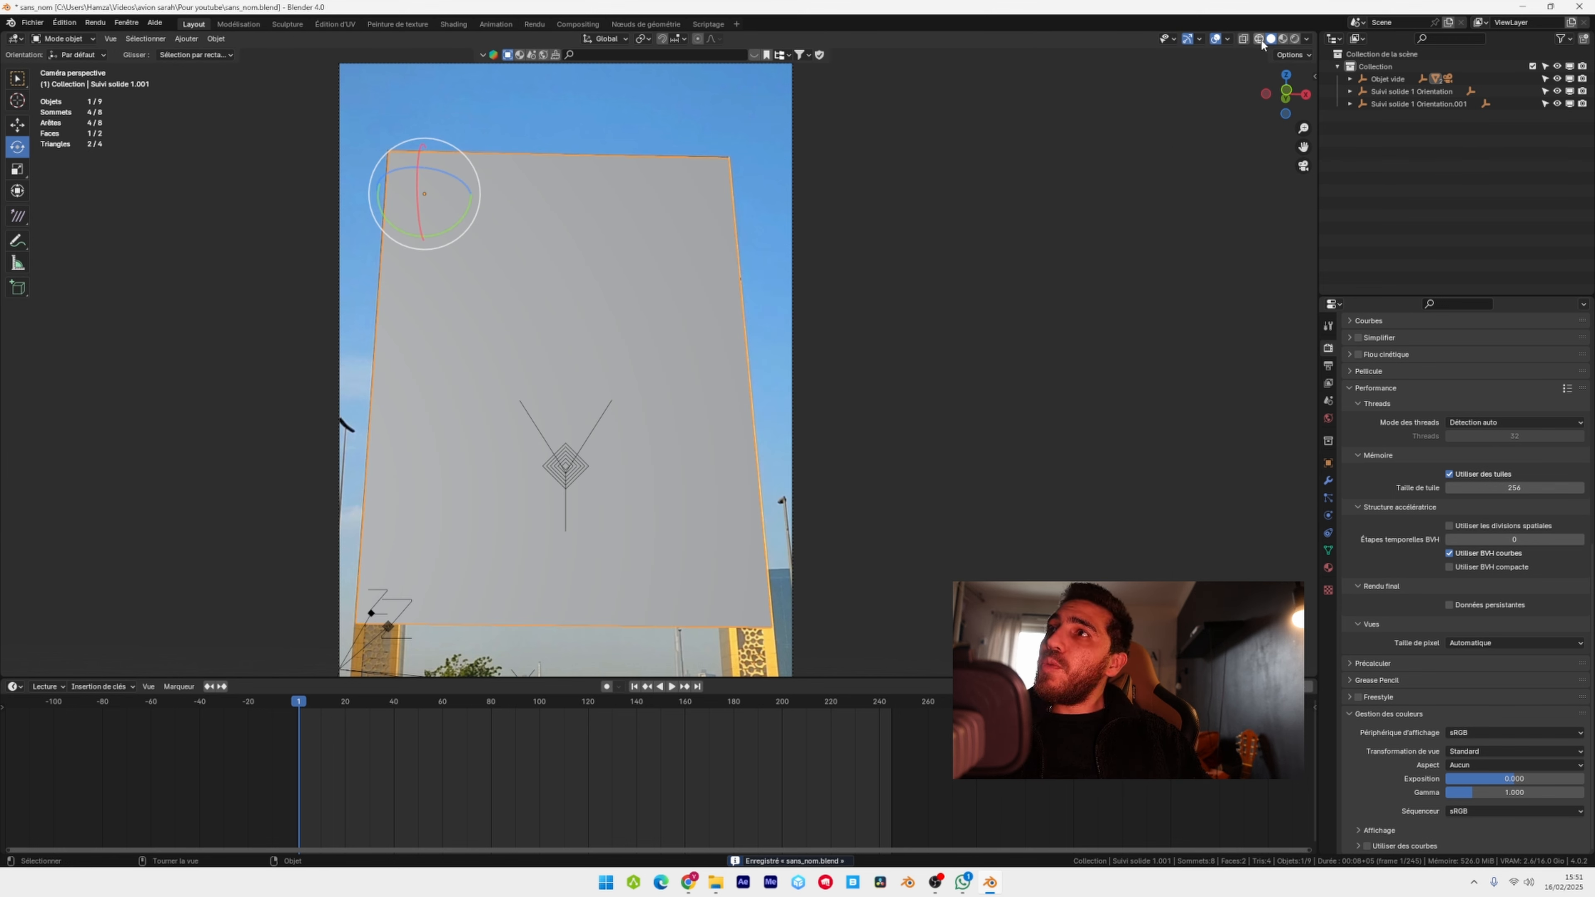
- Show the viewport in solid shading with X-ray enabled so the filmed golden frame is visible through the wall plane
click(1260, 39)
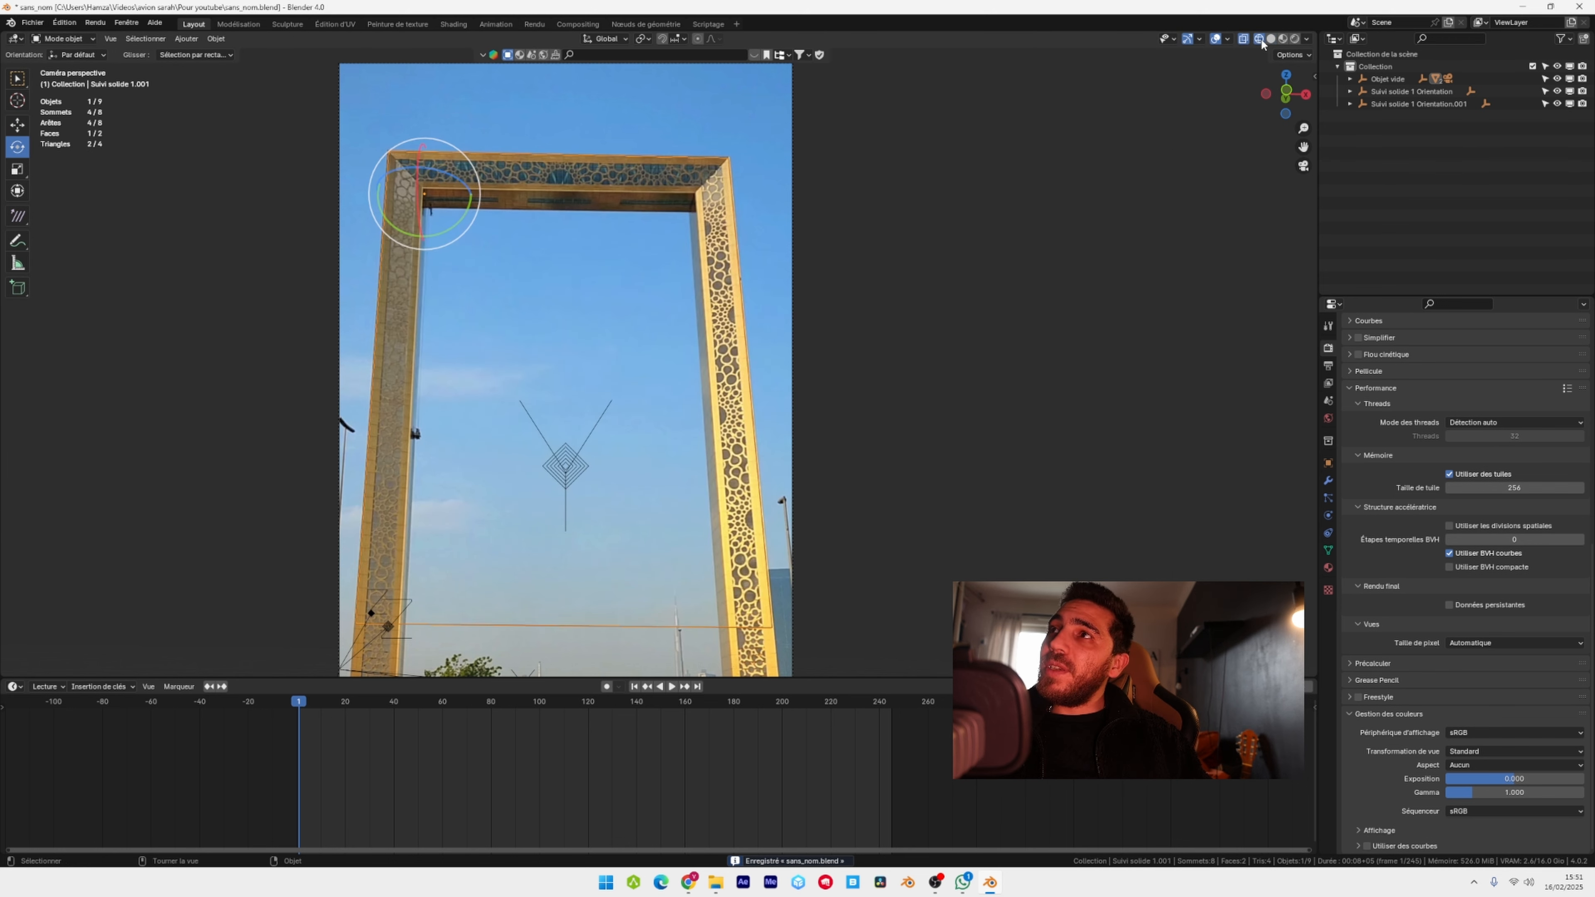
click(1271, 39)
shift+middle_drag(556, 435, 549, 356)
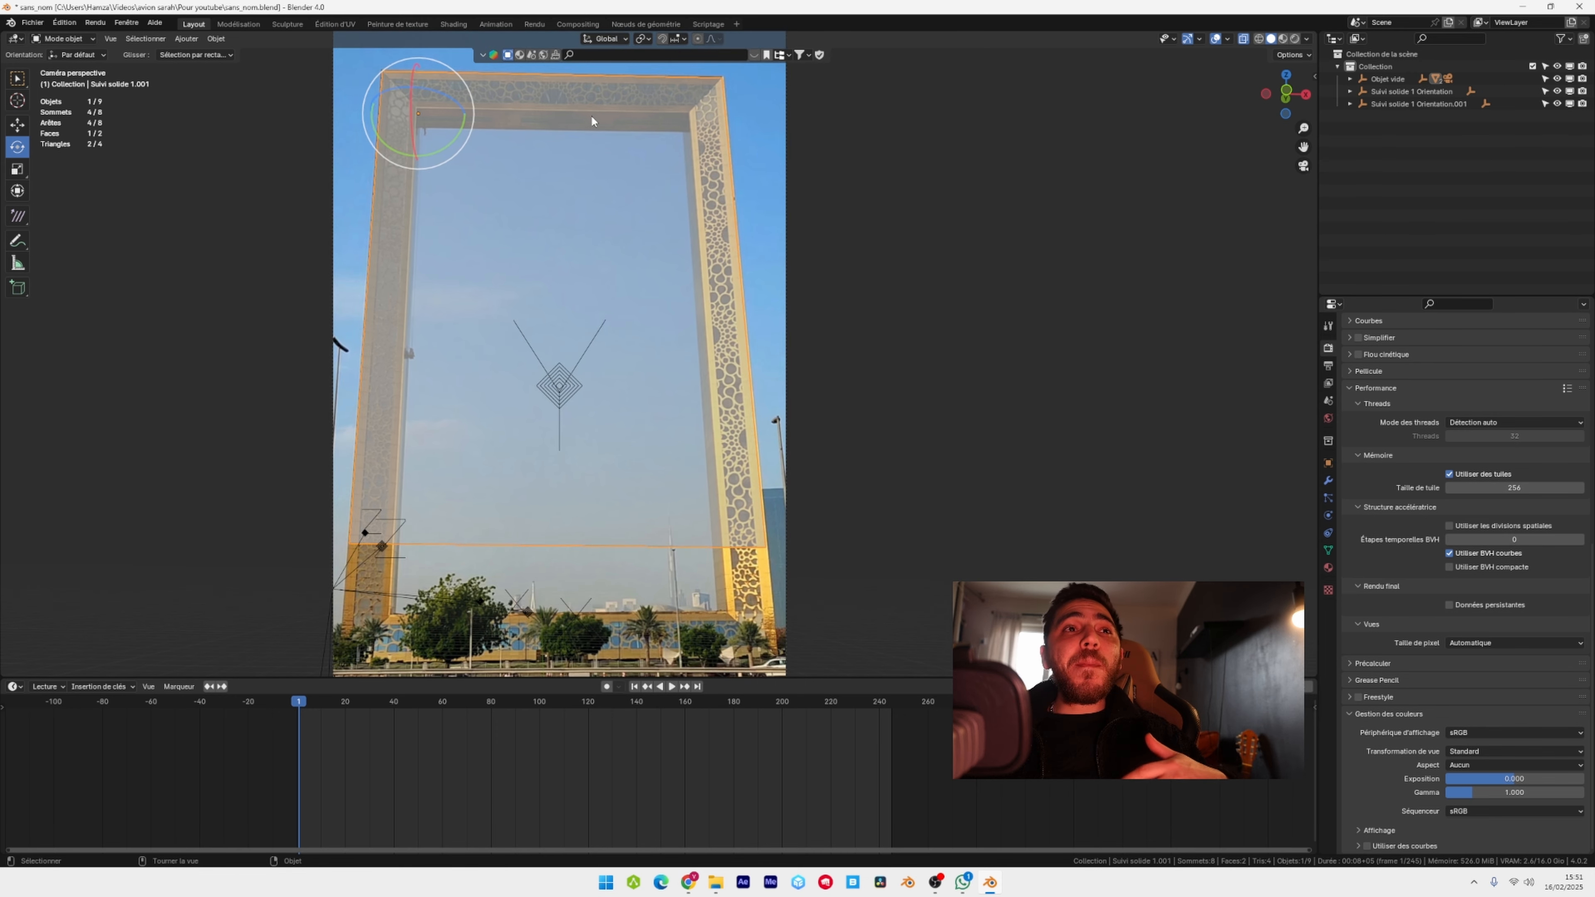
scroll(591, 115, up, 3)
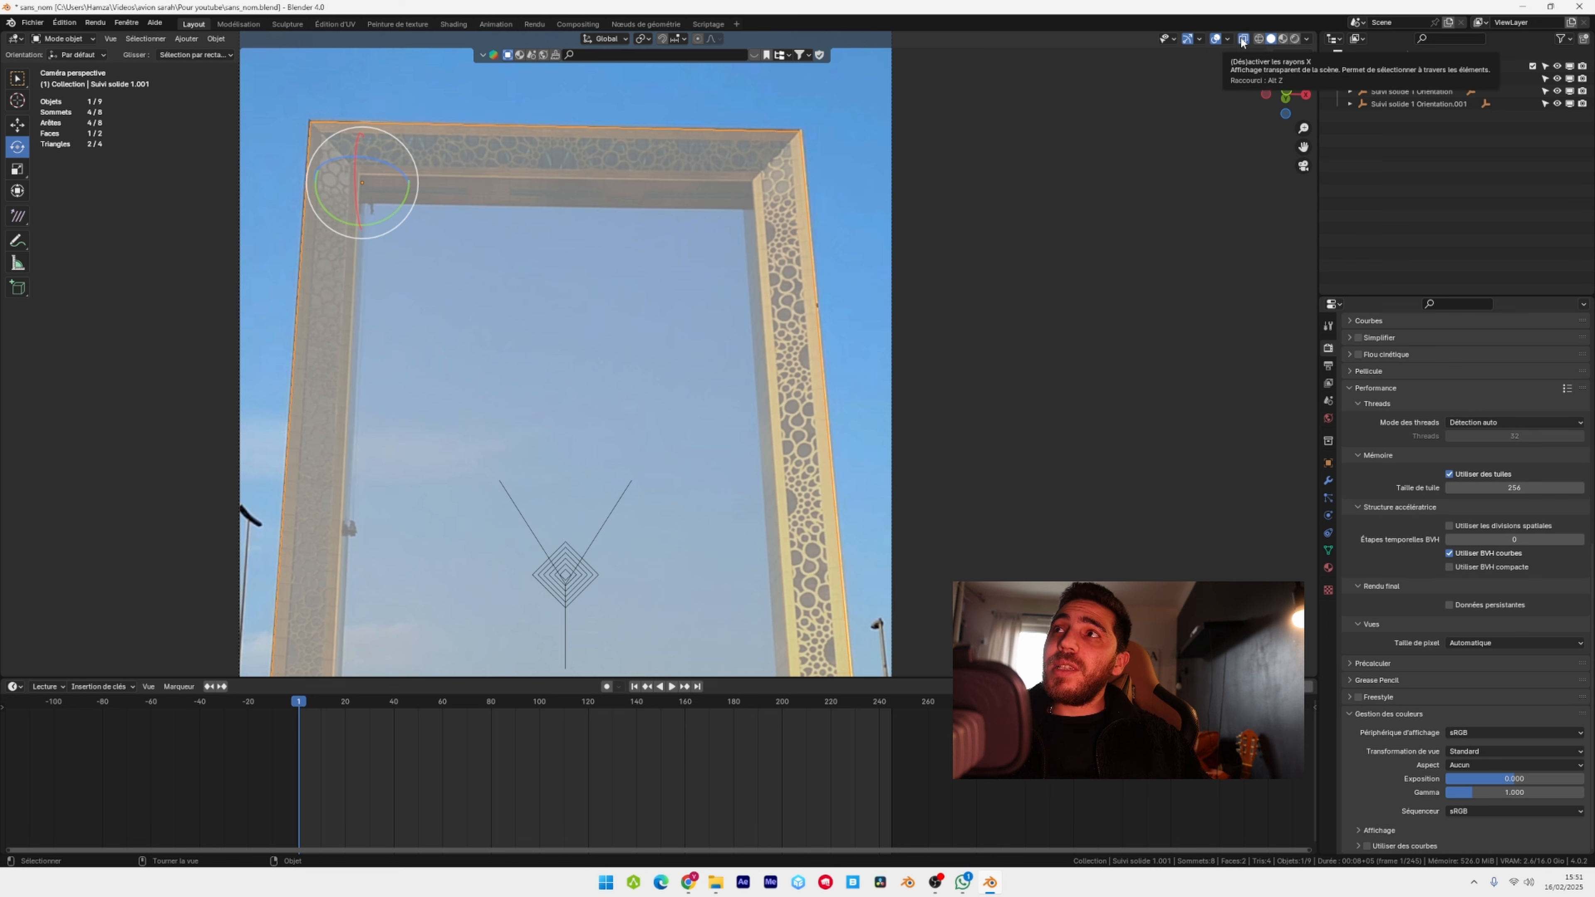
scroll(485, 230, up, 1)
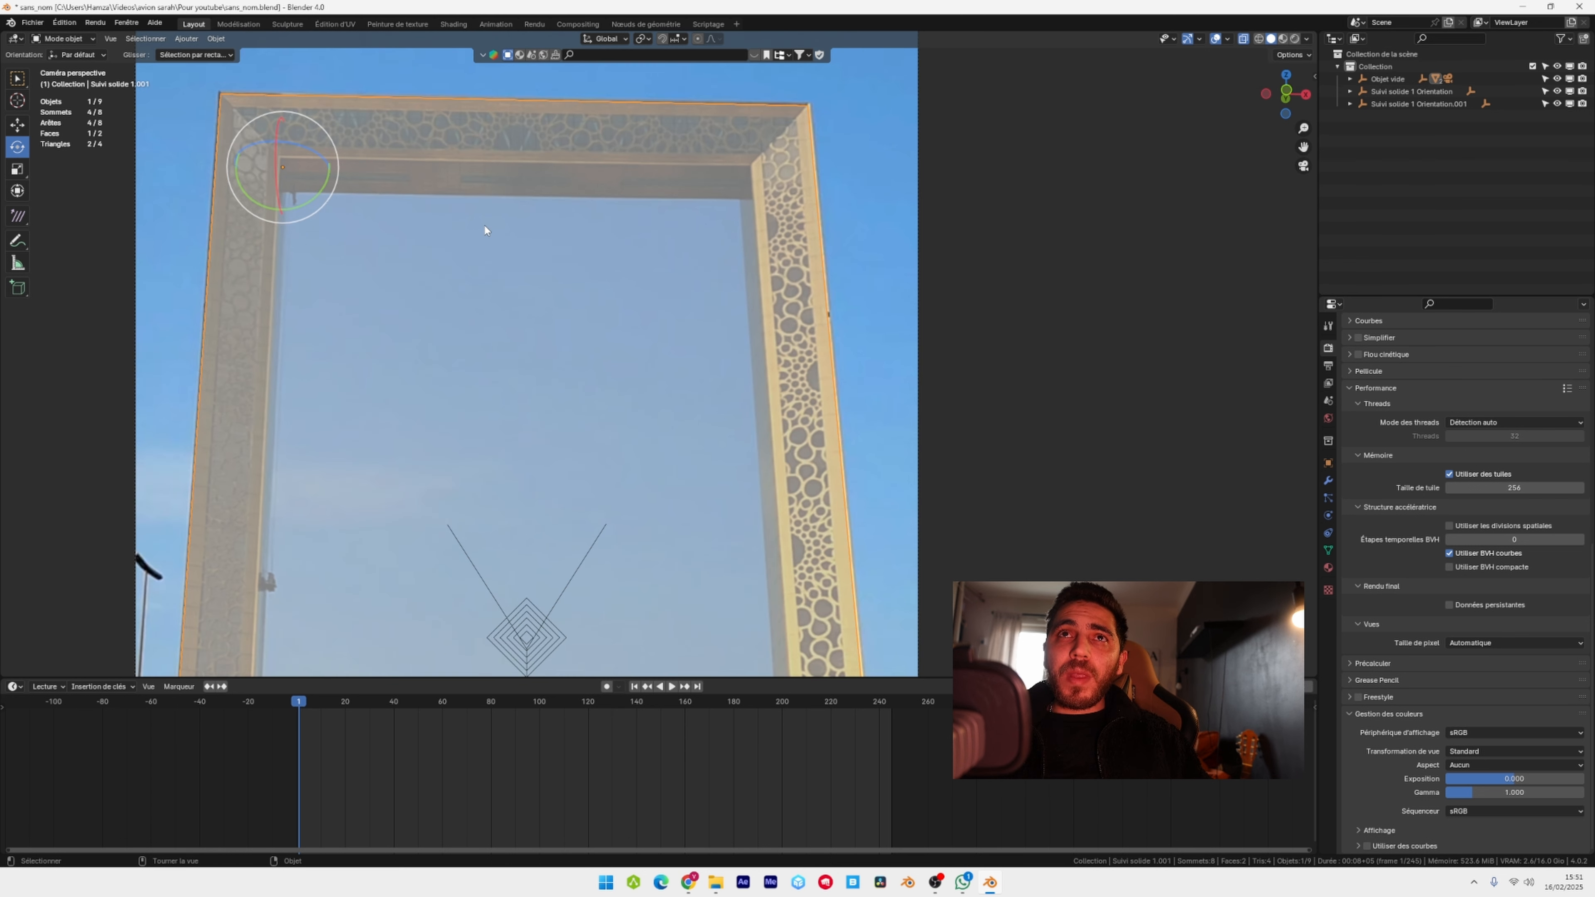
- In Edit Mode, cut the wall plane with the Knife along the golden frame's inner contour, following the top bar and both legs
click(63, 38)
click(68, 66)
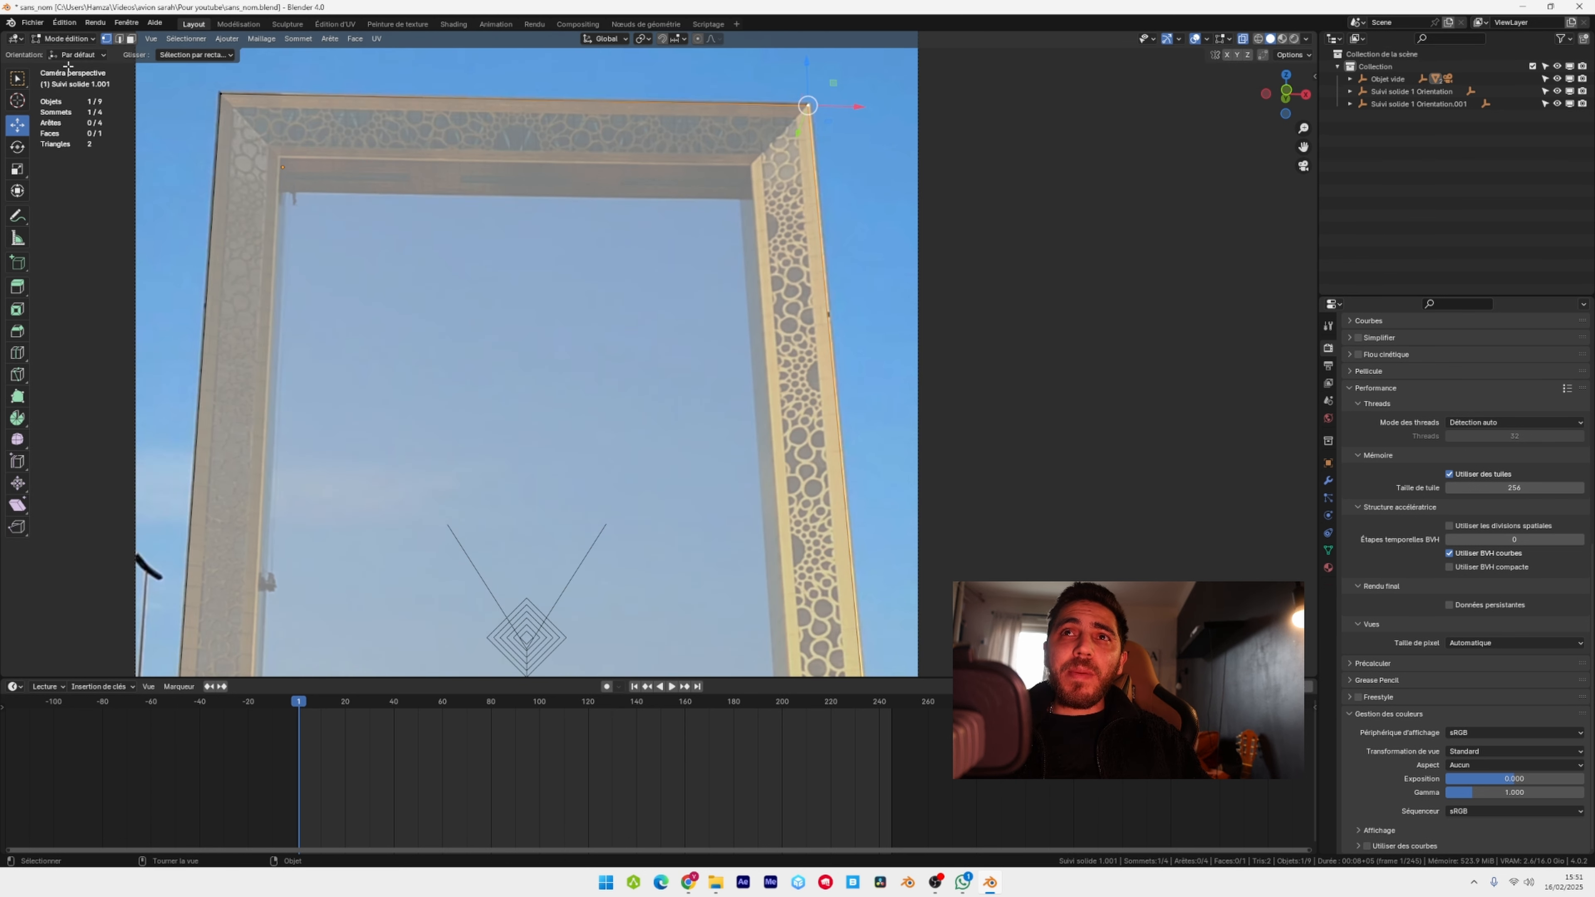
click(17, 376)
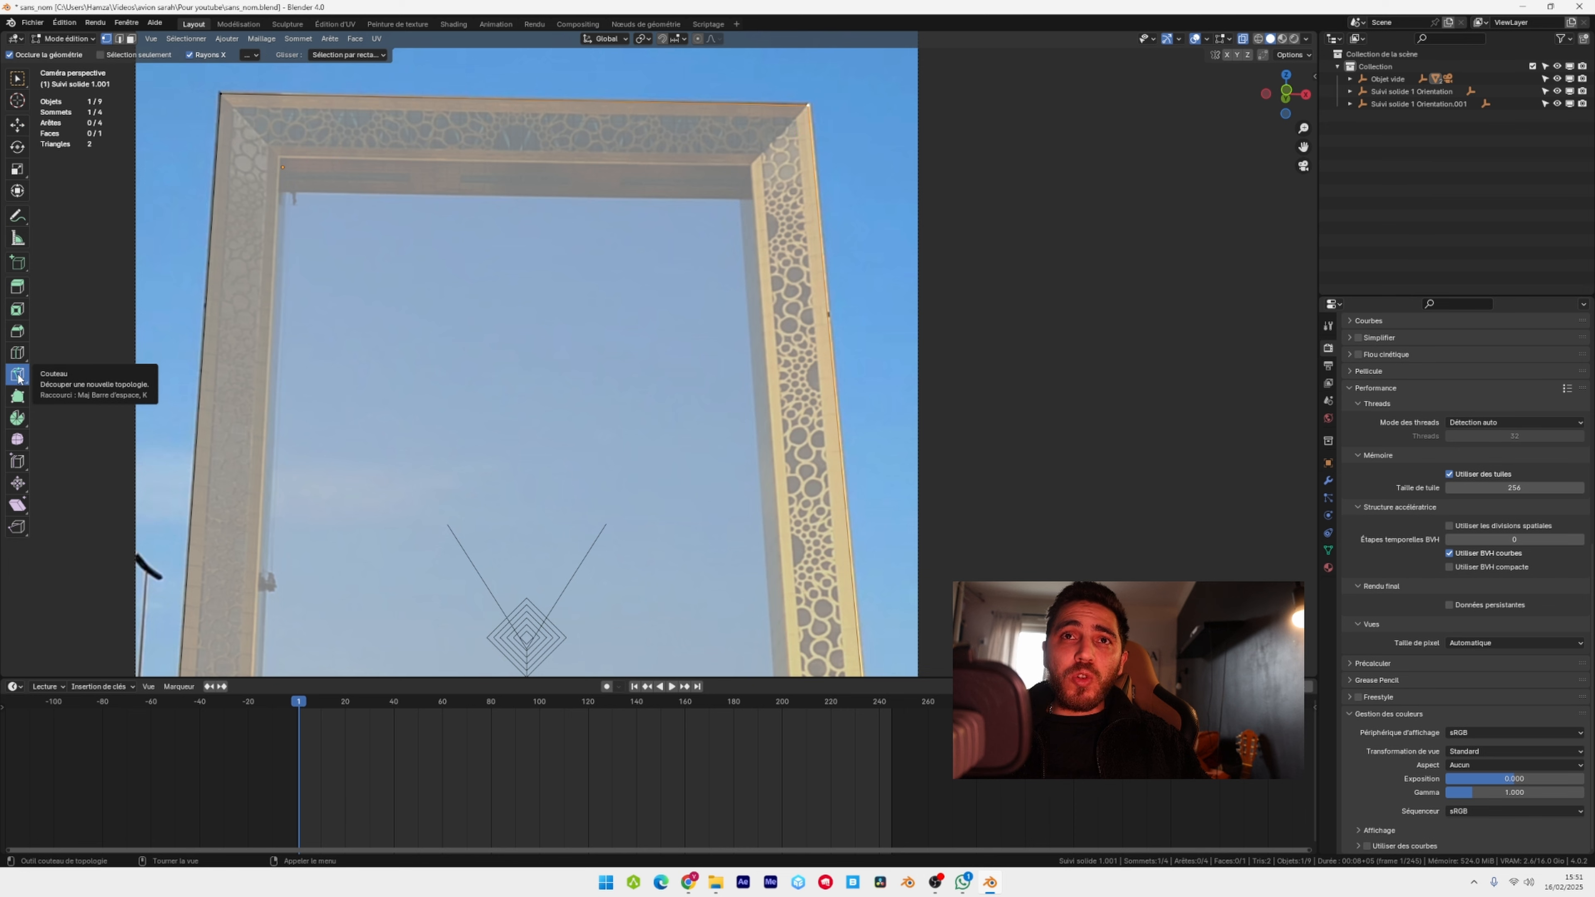
scroll(755, 195, up, 1)
shift+middle_drag(754, 189, 842, 191)
click(853, 147)
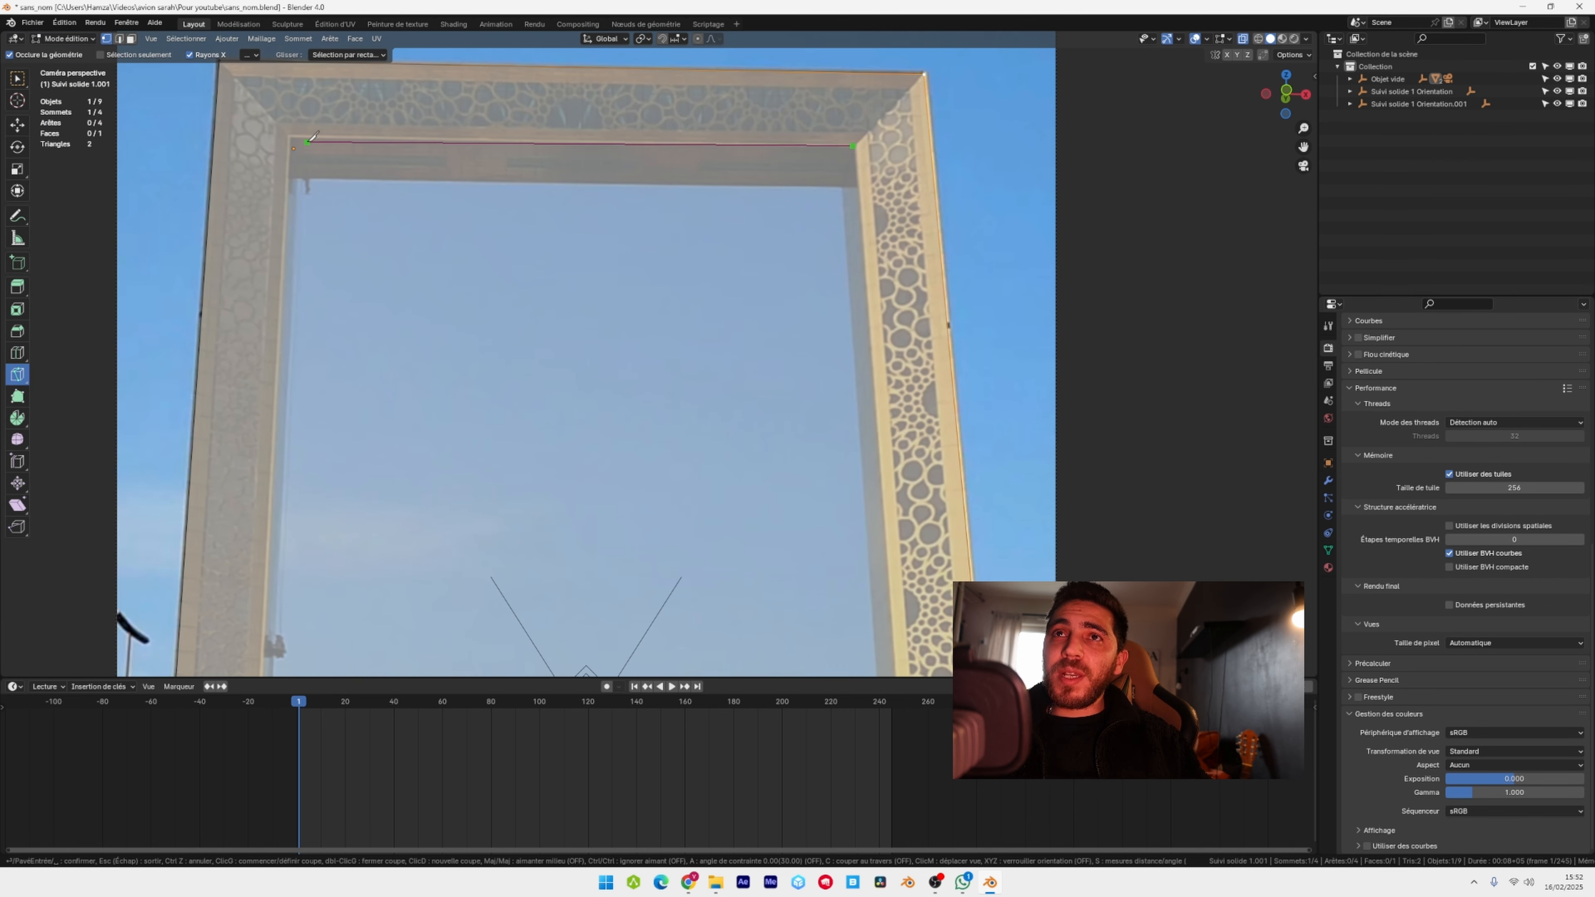
click(291, 138)
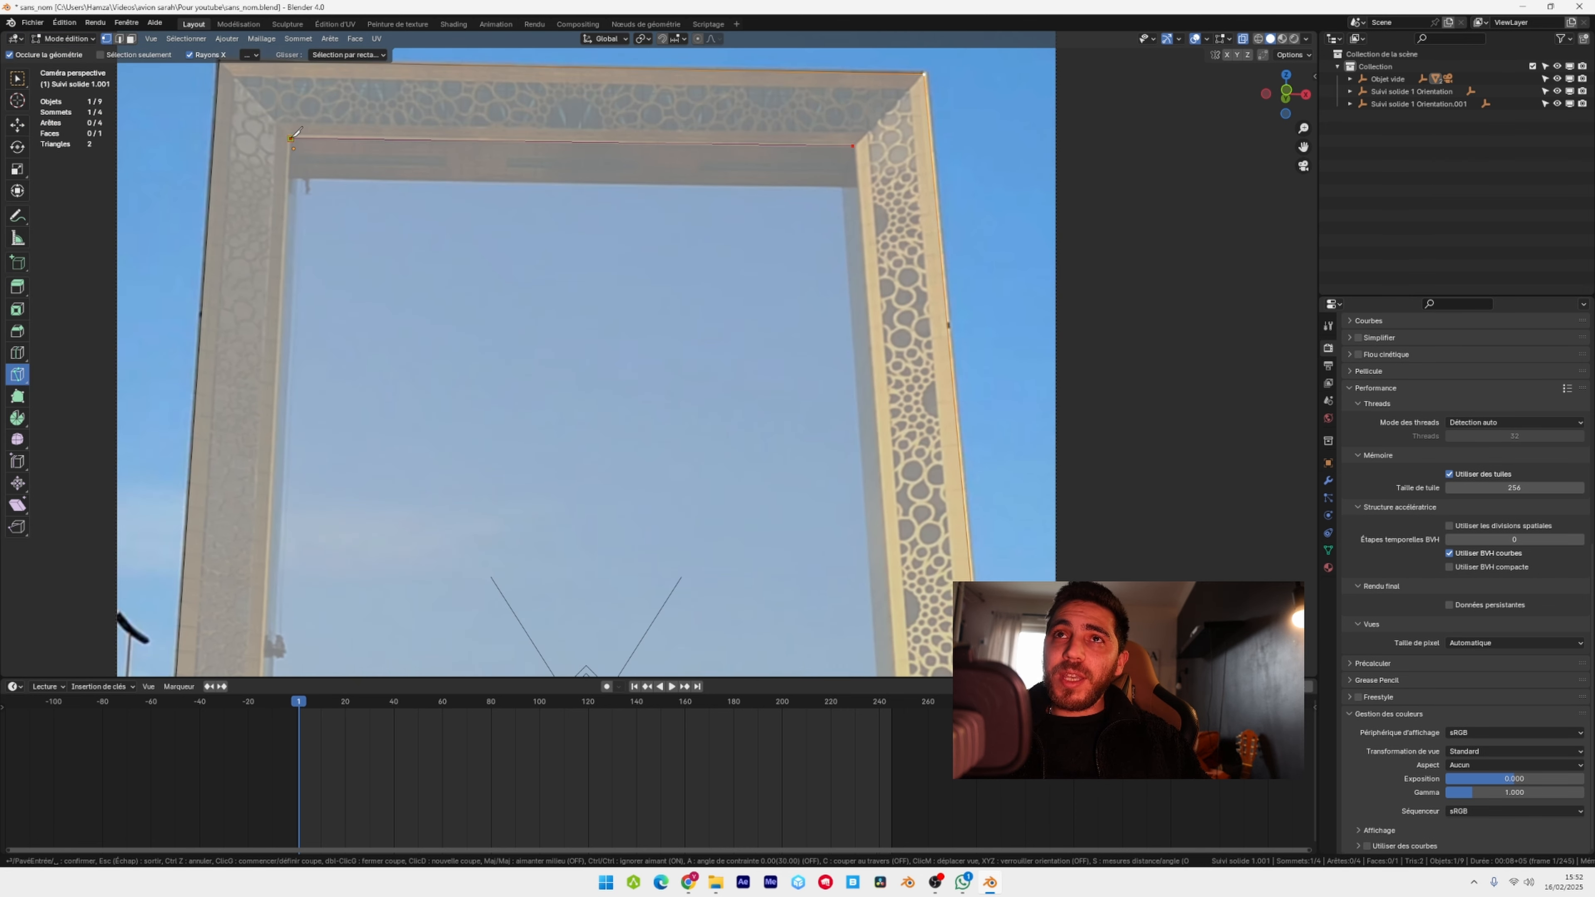
shift+middle_drag(335, 406, 364, 132)
click(282, 516)
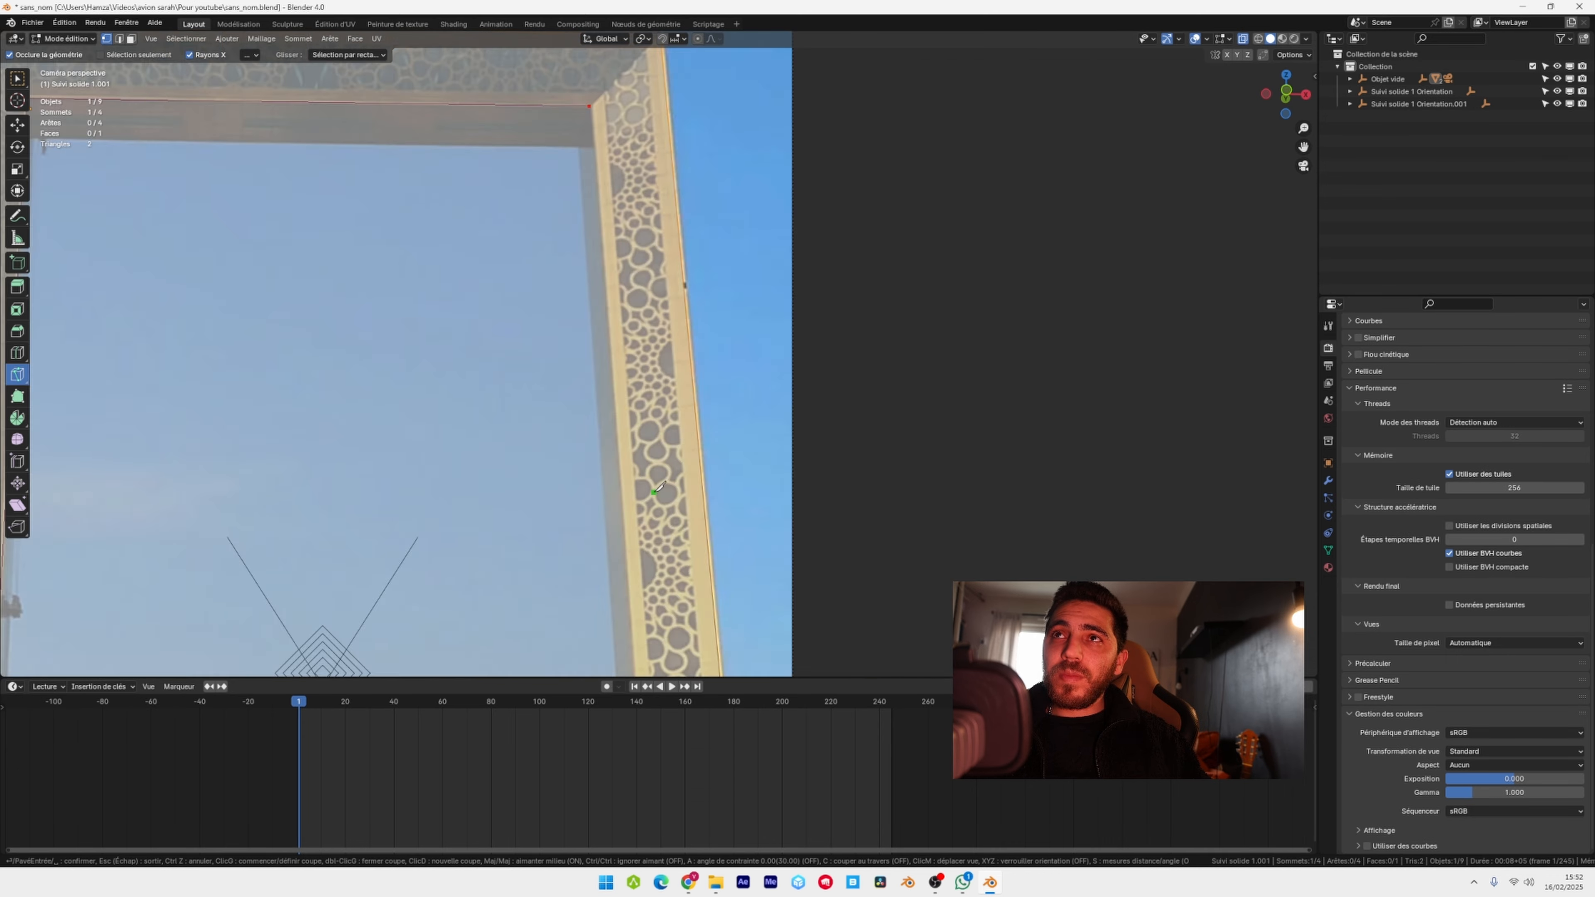
shift+middle_drag(613, 82, 598, 450)
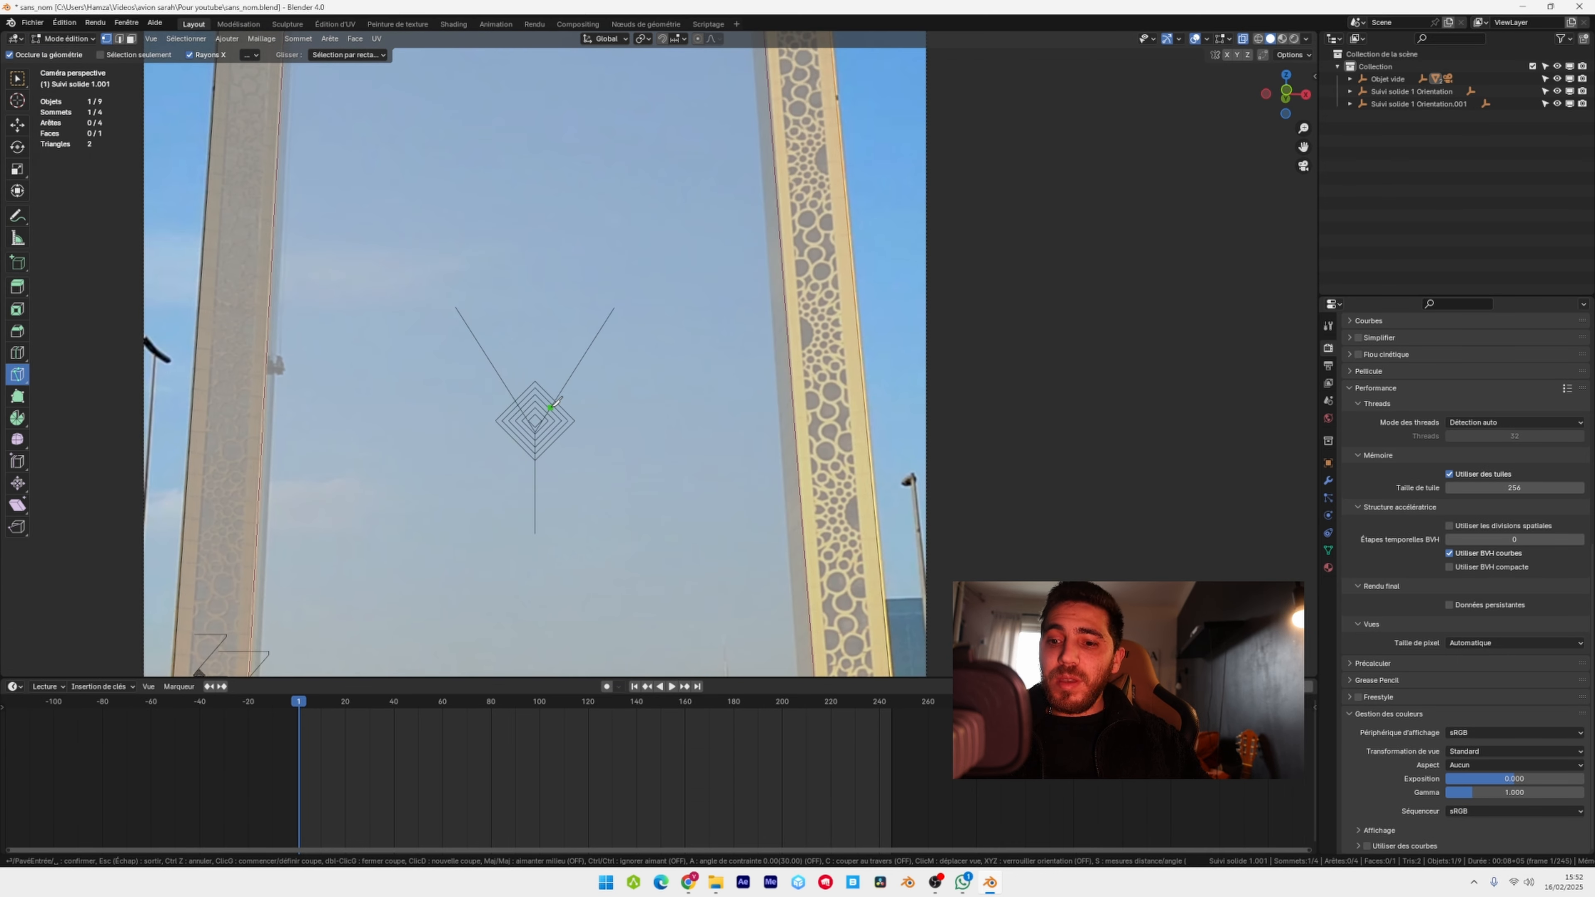
key(Return)
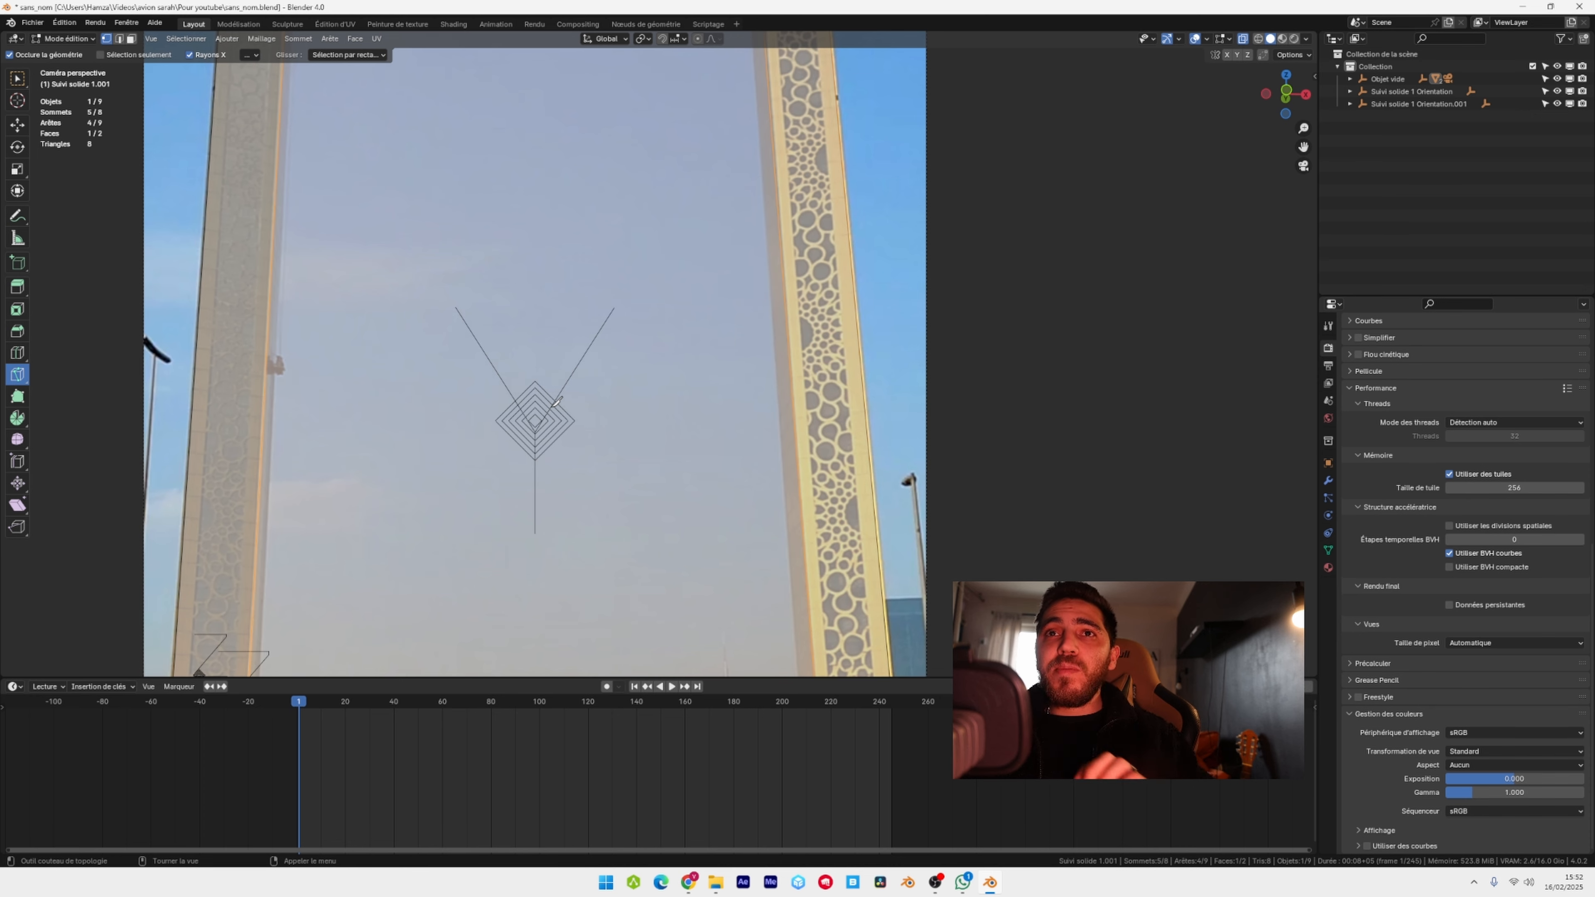
- Select only the plane's inner face inside the knife cut and delete it as a face to open up the frame
scroll(556, 402, down, 2)
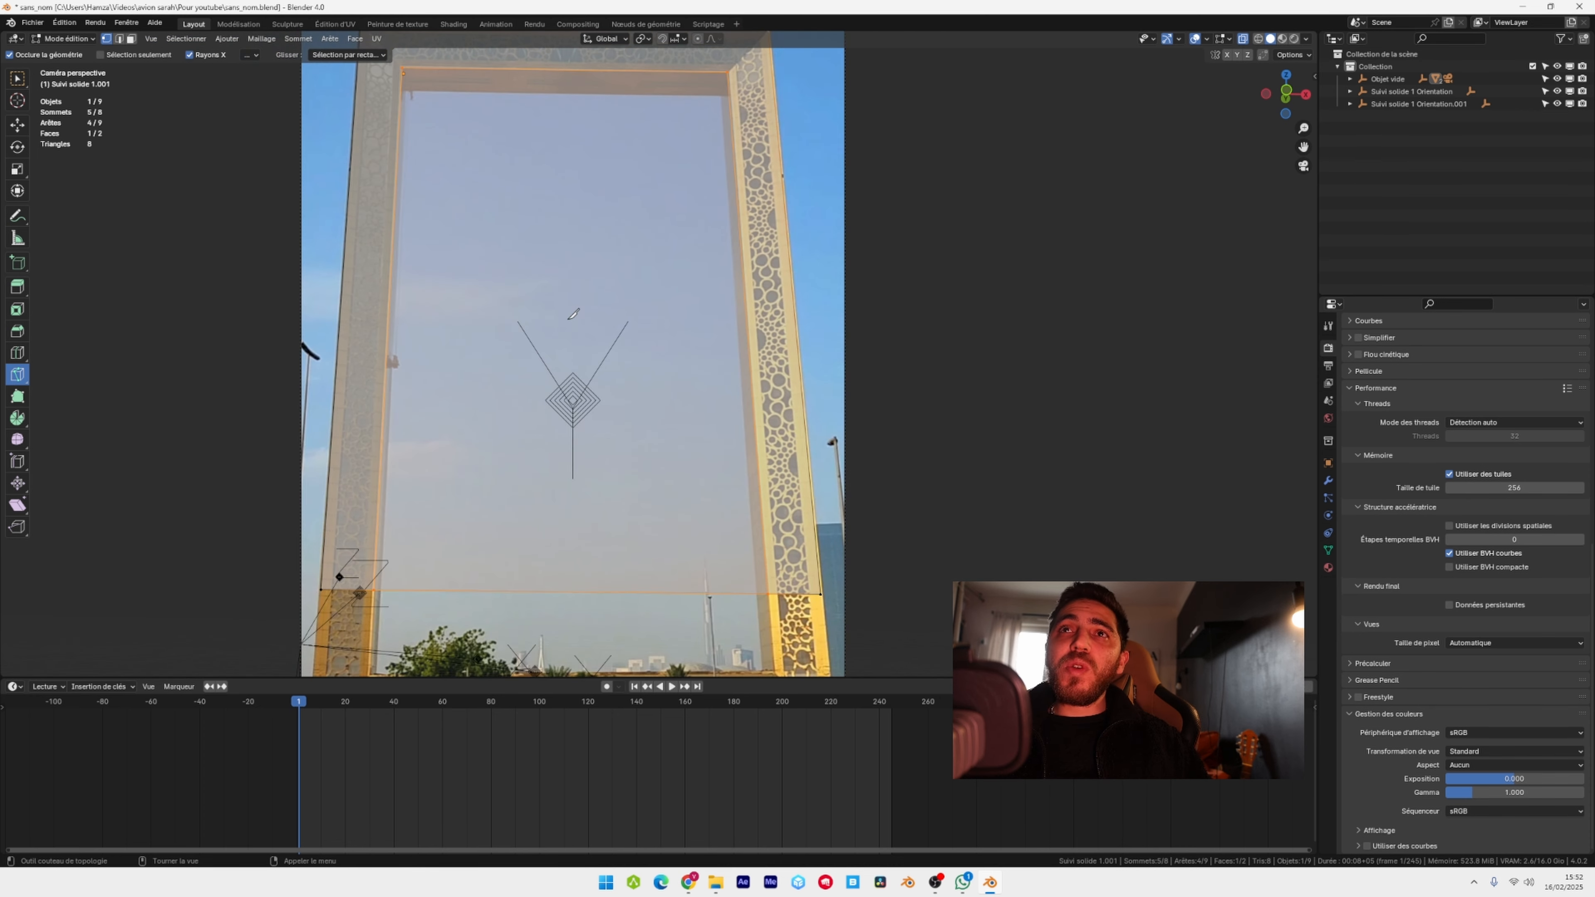
click(17, 78)
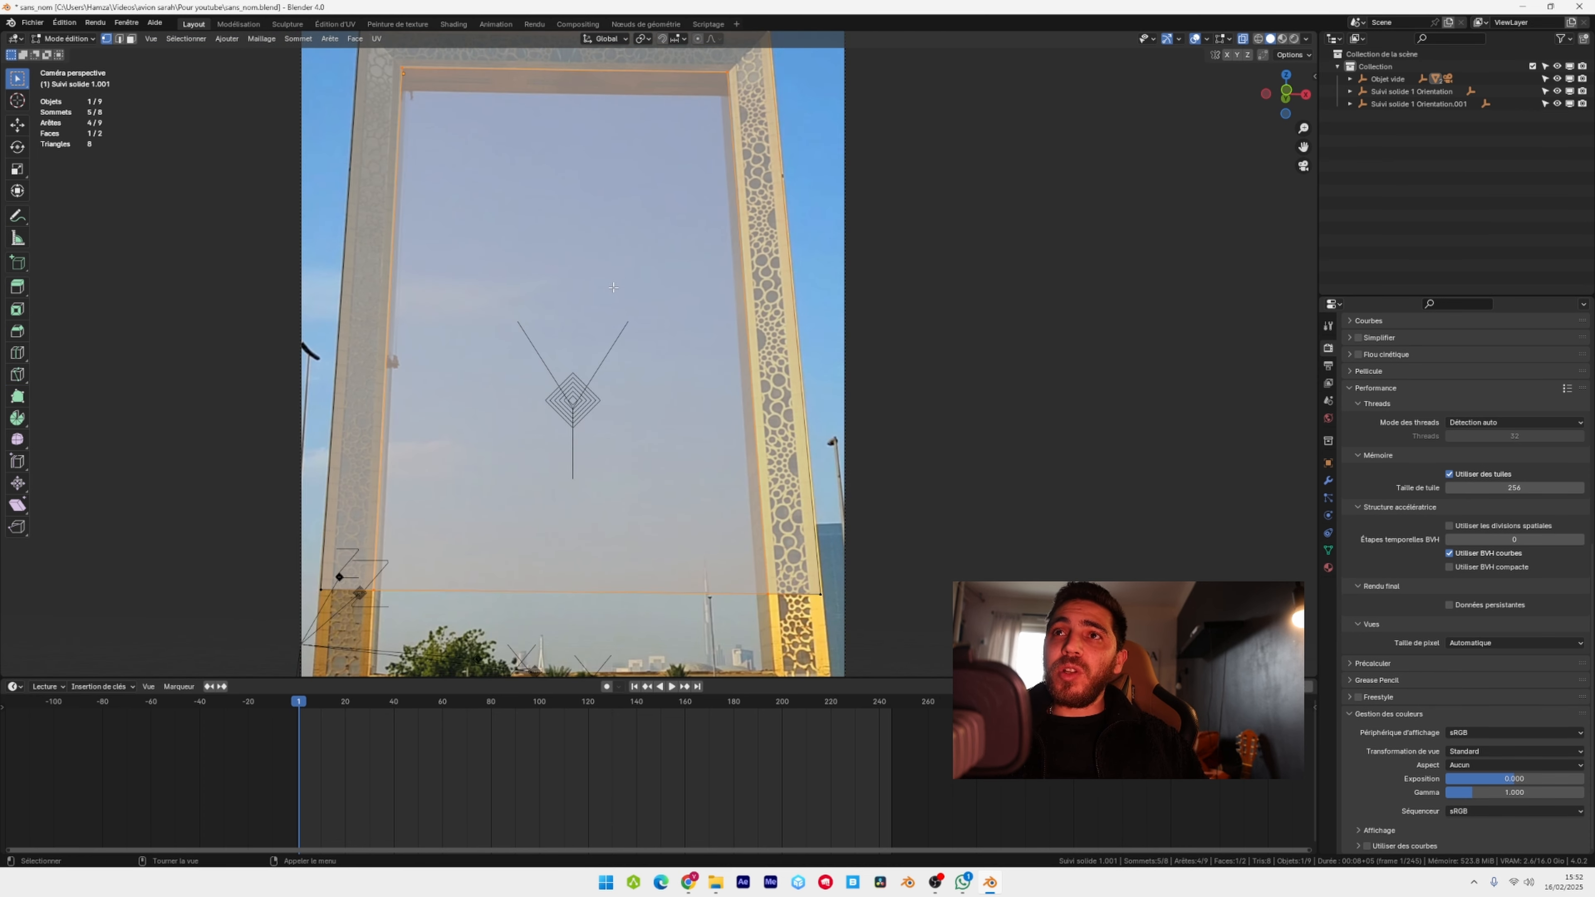
key(alt+a)
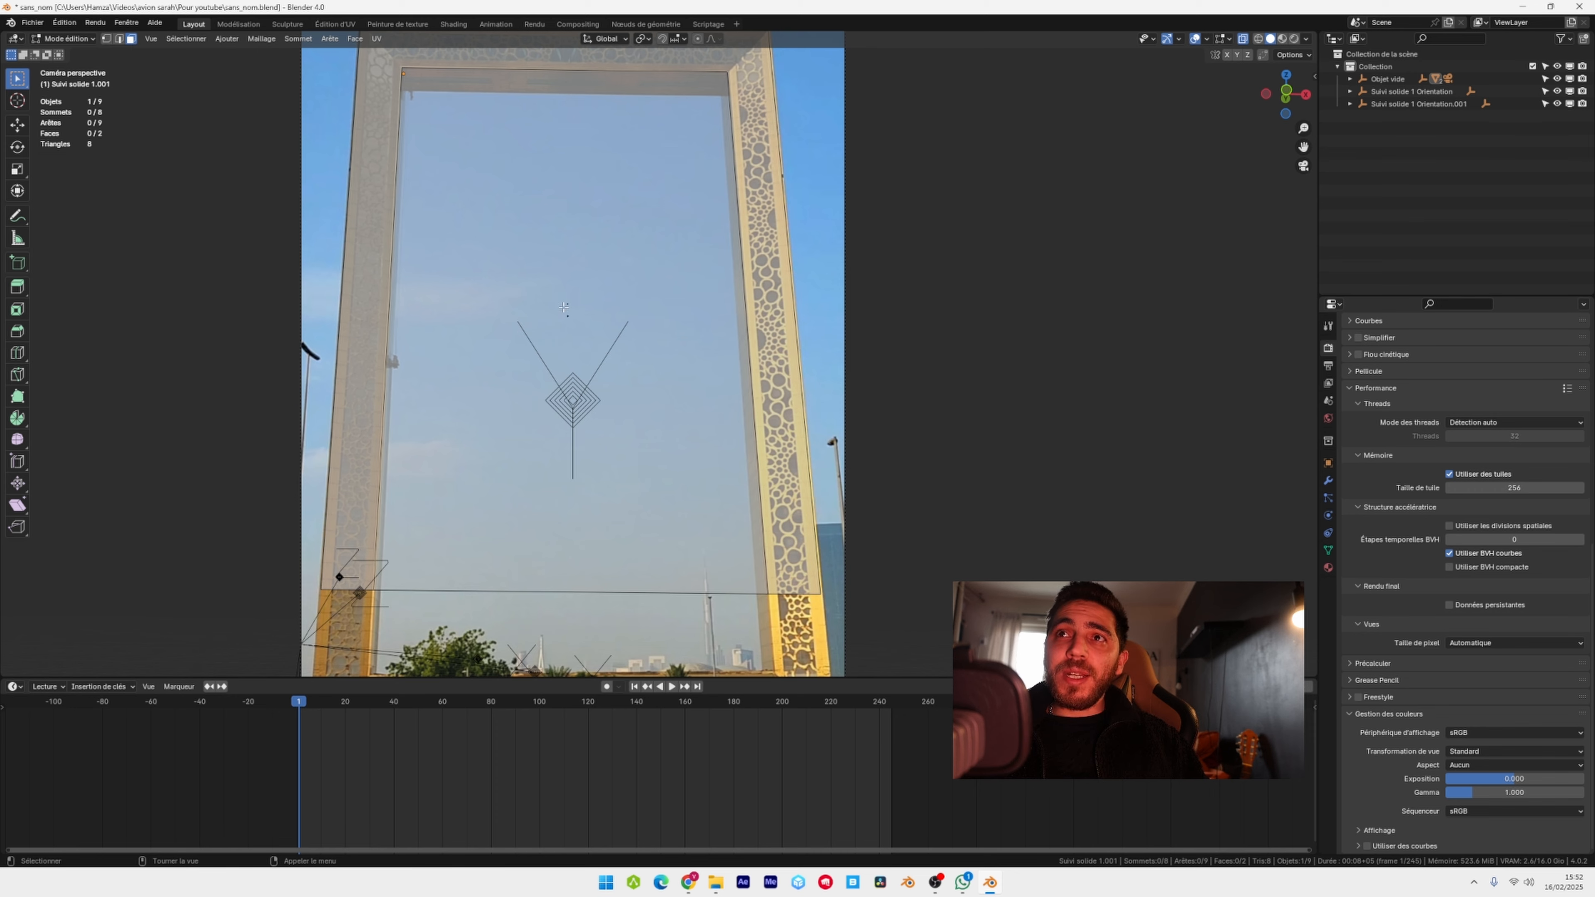
click(491, 360)
middle_drag(477, 248, 697, 378)
scroll(570, 251, up, 2)
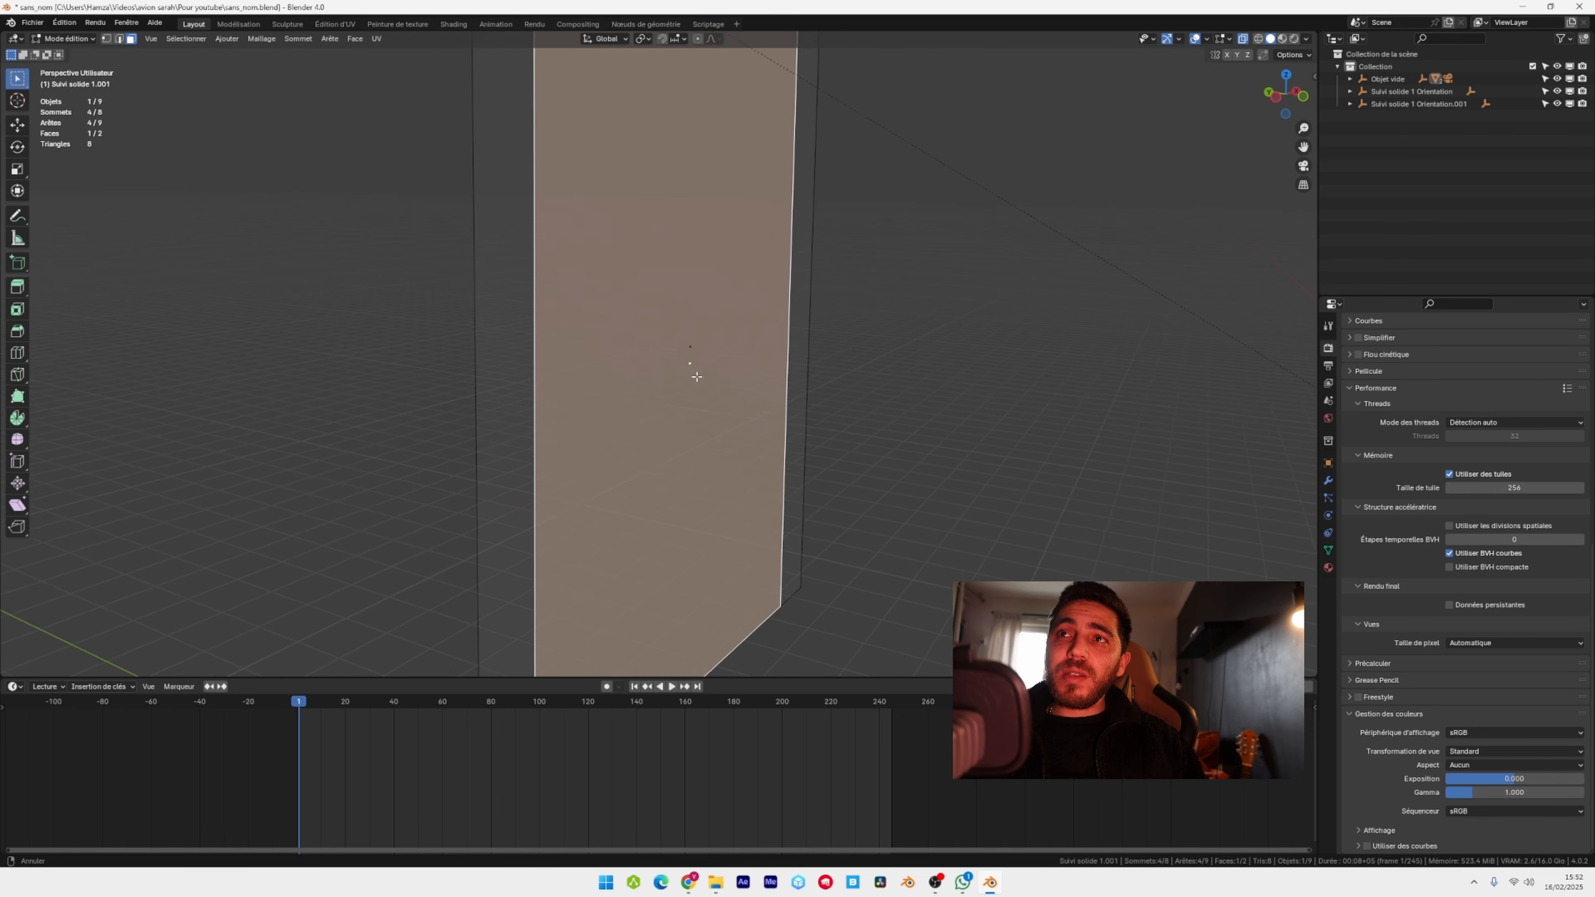
scroll(678, 289, down, 3)
key(x)
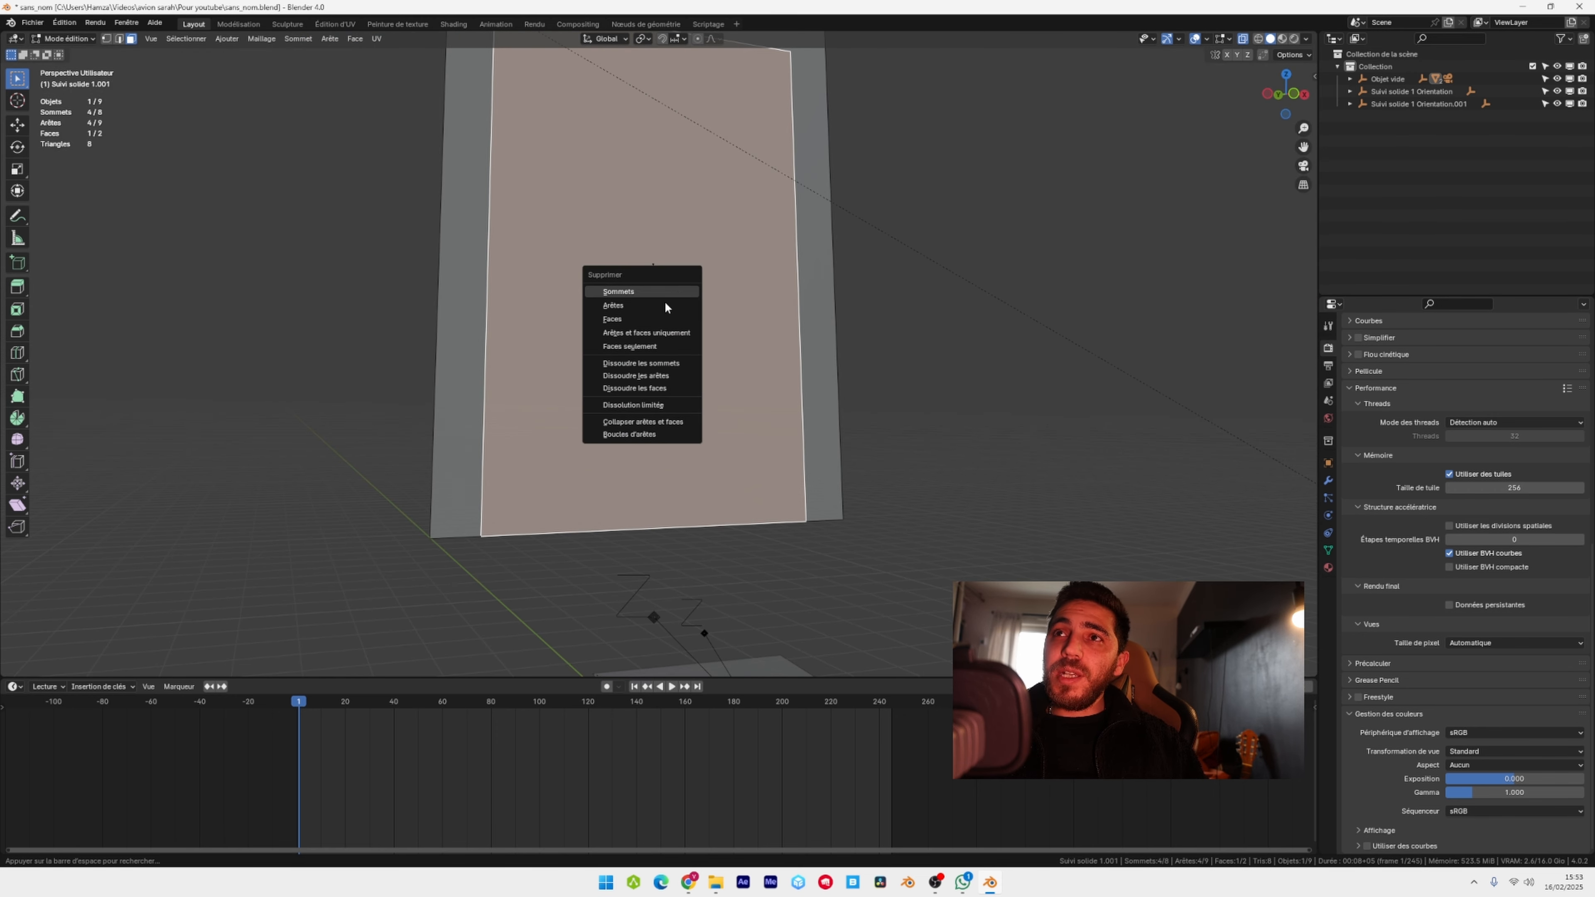
click(650, 317)
key(KP_0)
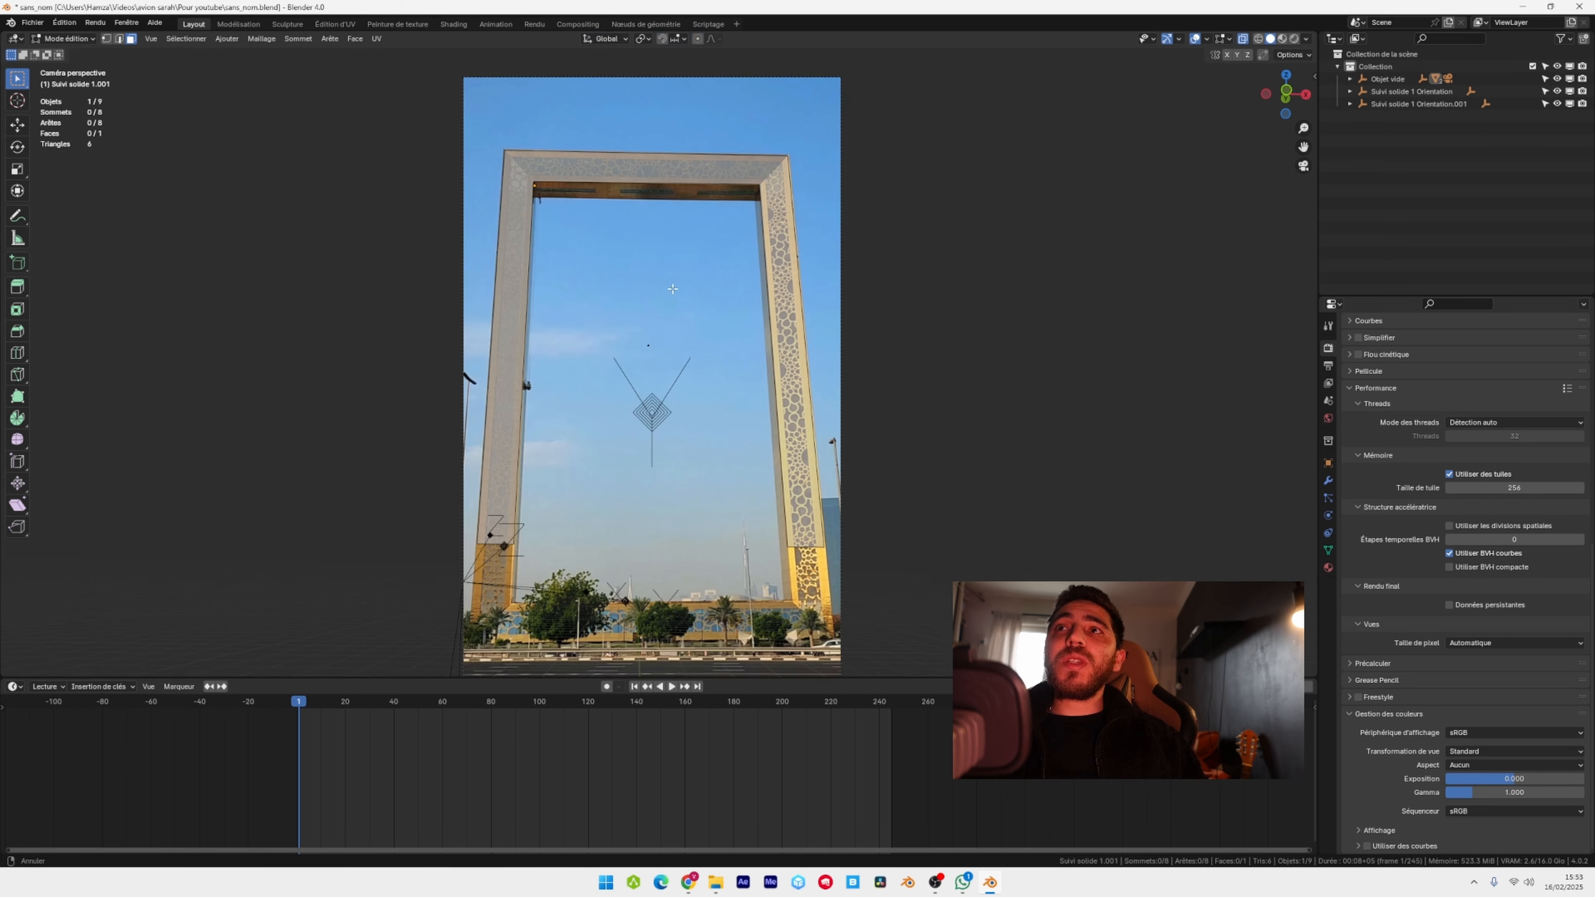
shift+middle_drag(672, 289, 654, 239)
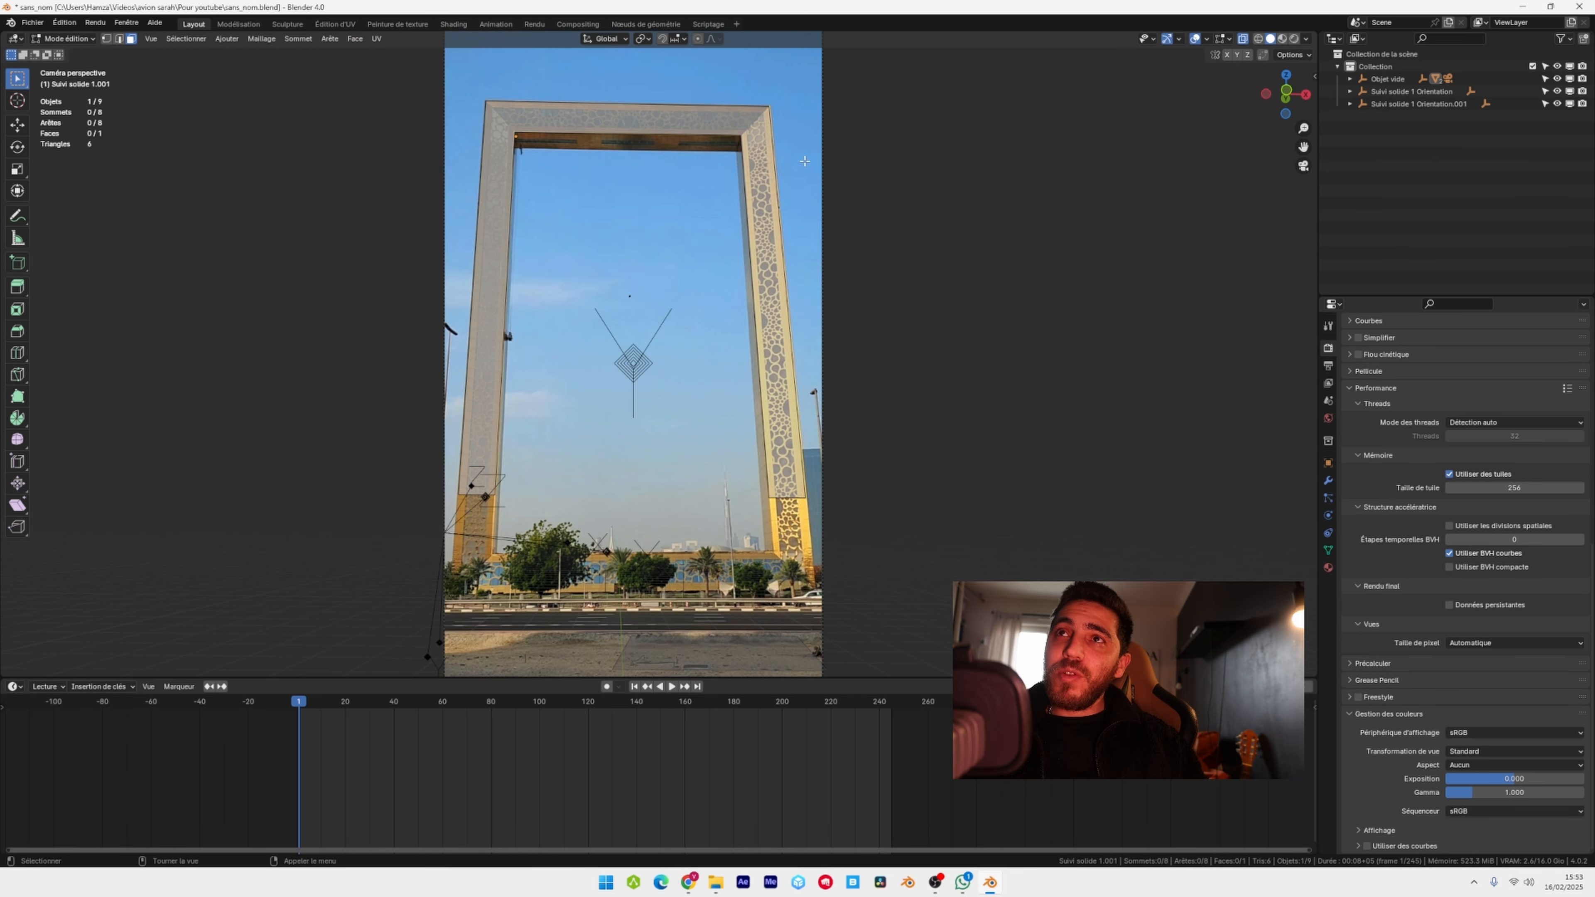
- Select the frame mesh's inner top edge and extrude it about 1 m along Y to form the top bar's underside
mouse_move(680, 347)
middle_down()
mouse_move(299, 267)
mouse_move(762, 392)
mouse_move(661, 395)
mouse_move(716, 435)
mouse_move(672, 358)
middle_up()
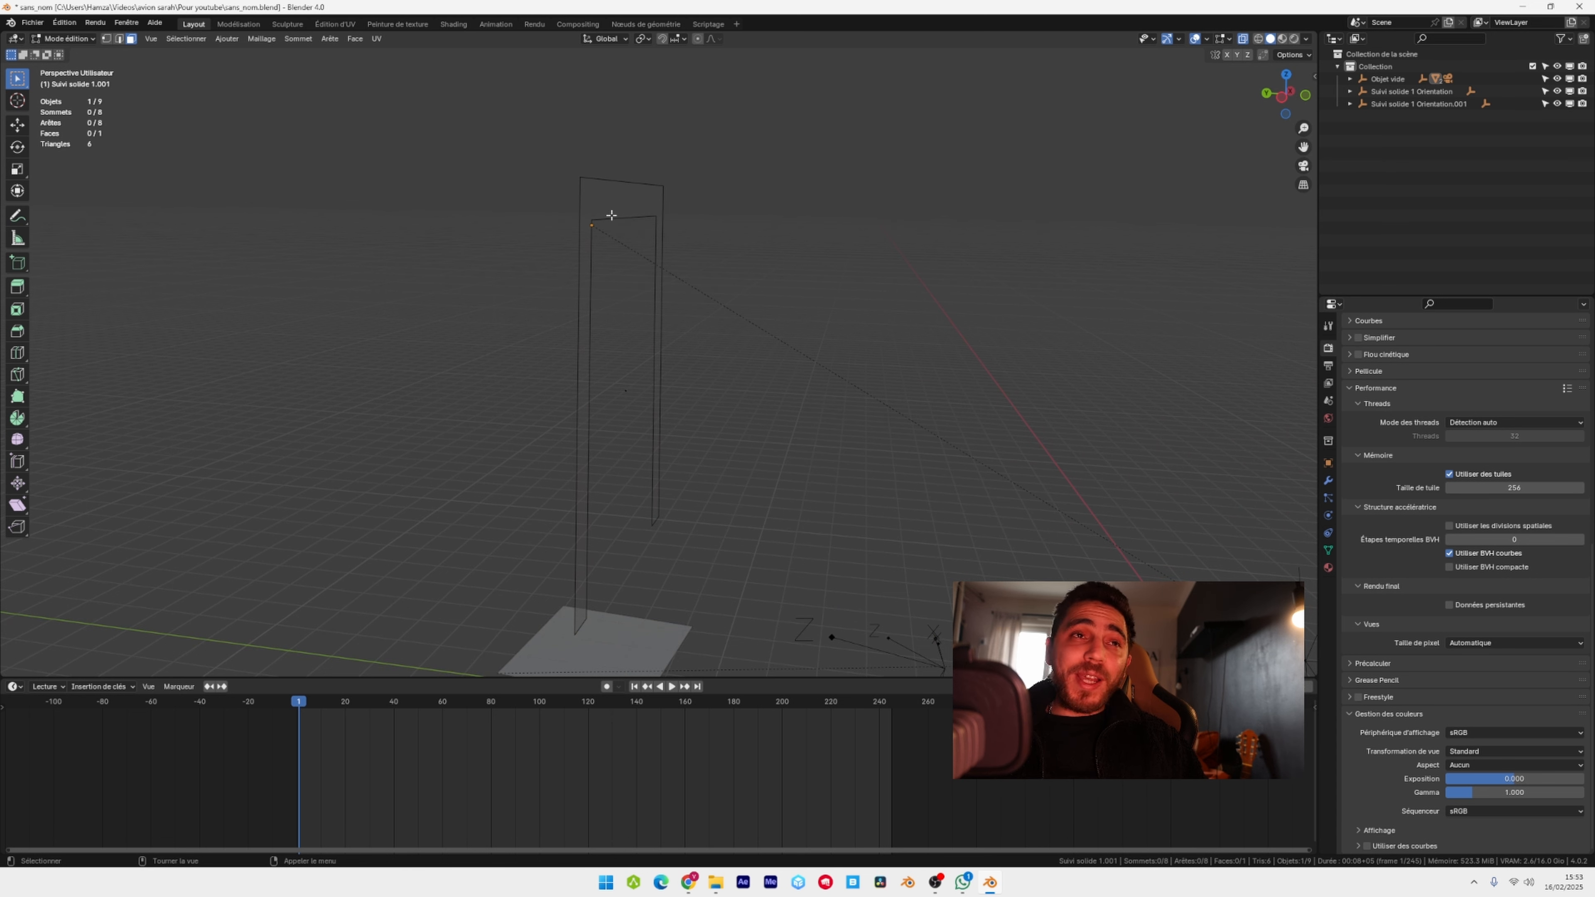
middle_drag(611, 215, 802, 215)
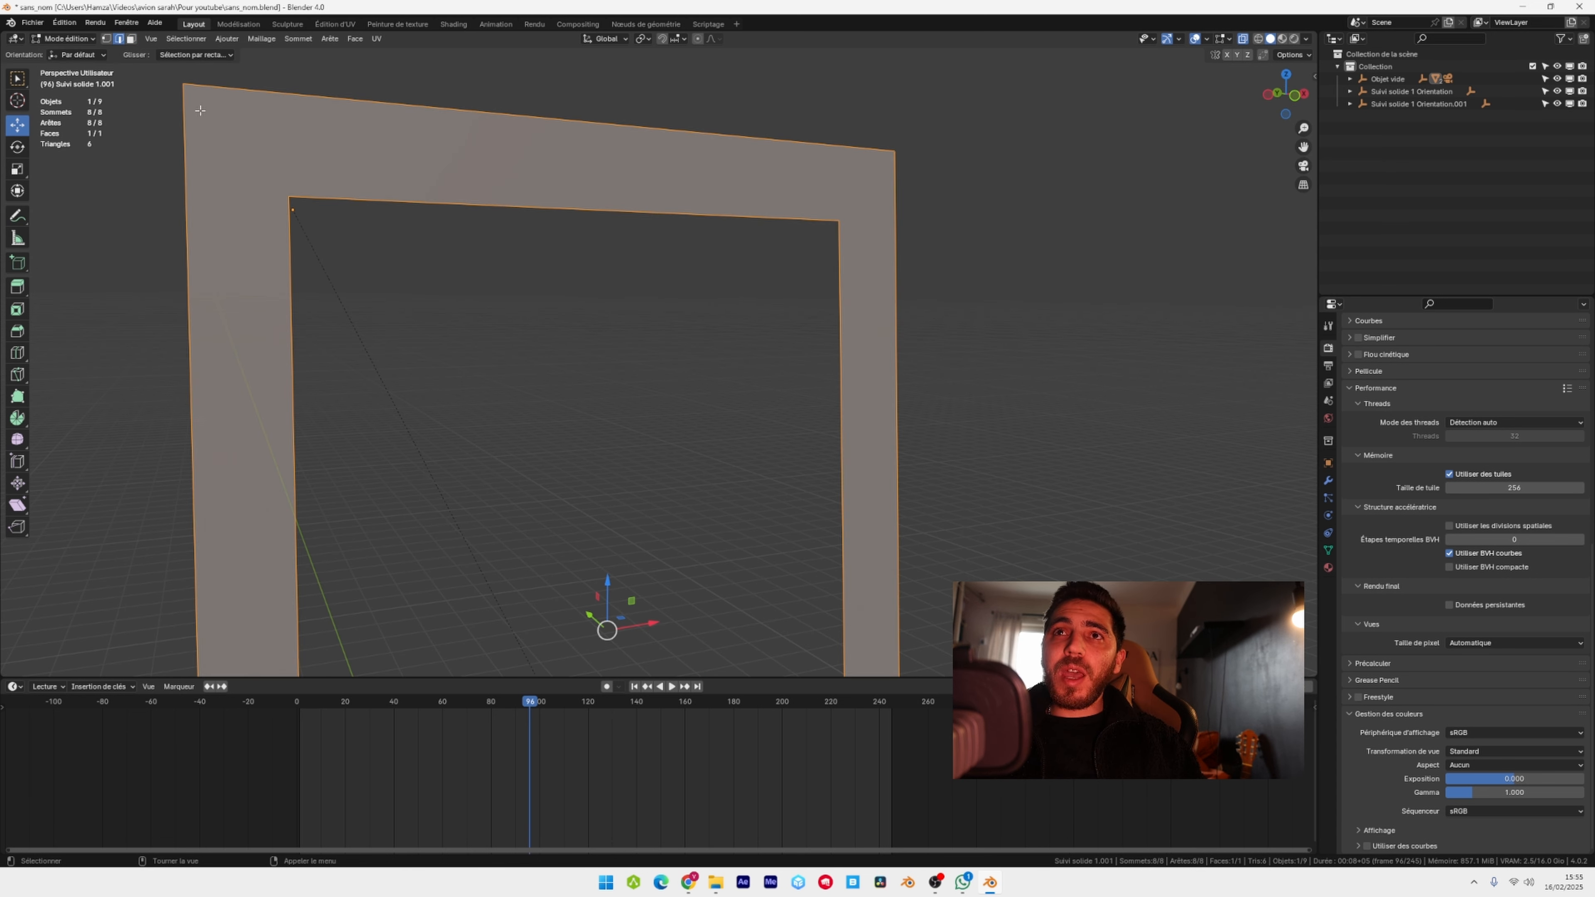
click(496, 212)
middle_drag(549, 287, 595, 296)
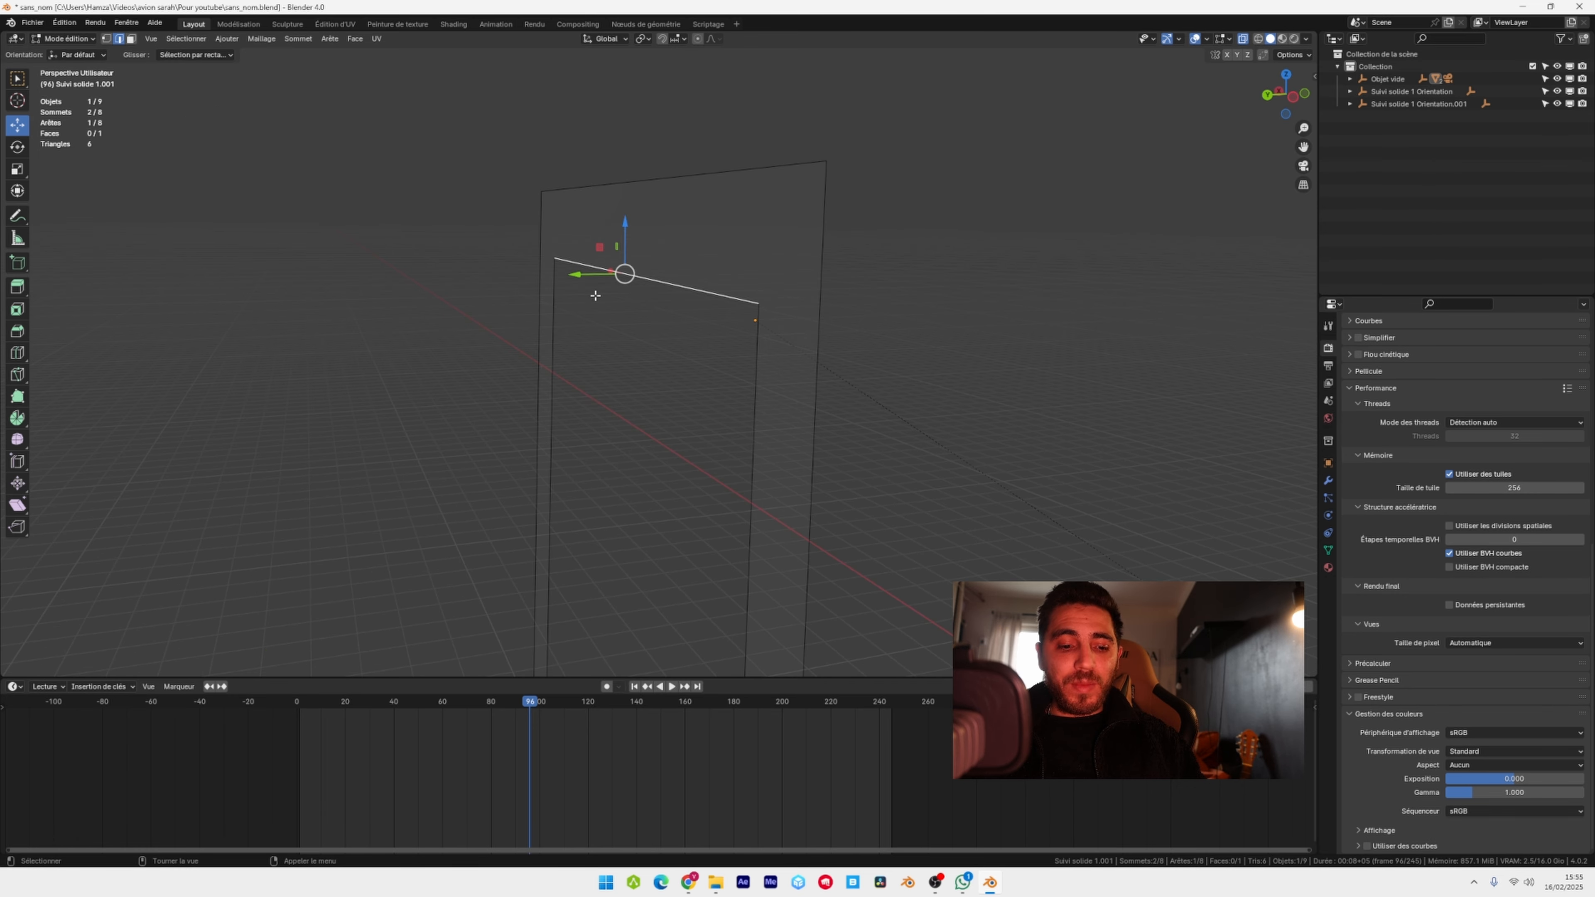
key(e)
key(y)
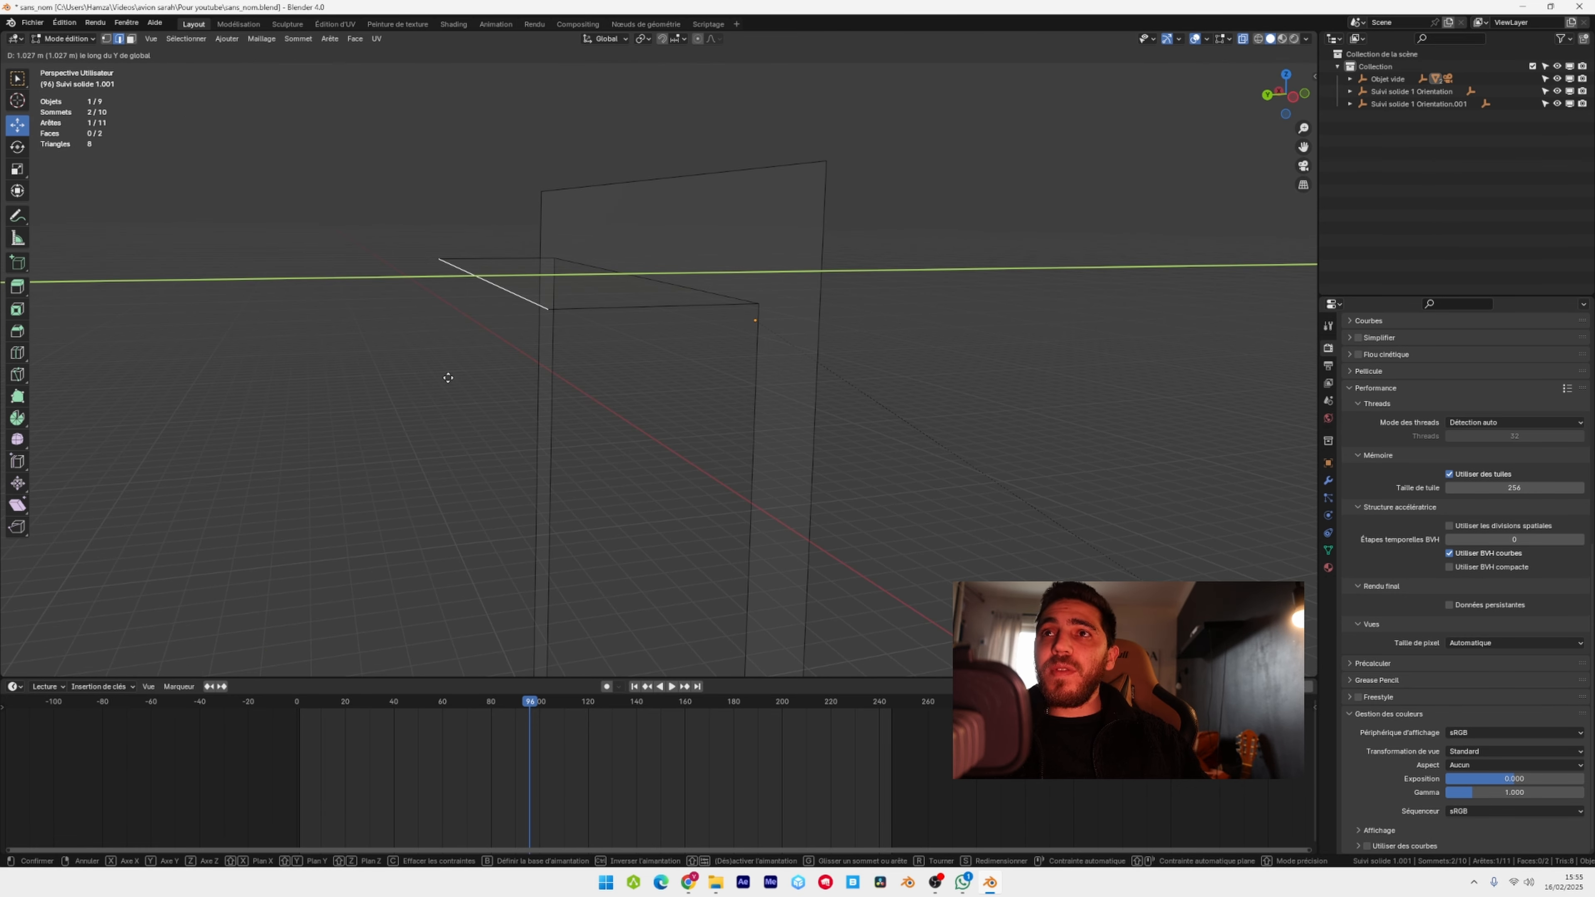
click(455, 376)
- Move the extruded edge in camera view to match the rear edge of the filmed top bar's underside
key(KP_0)
drag(517, 327, 520, 313)
middle_drag(520, 314, 697, 428)
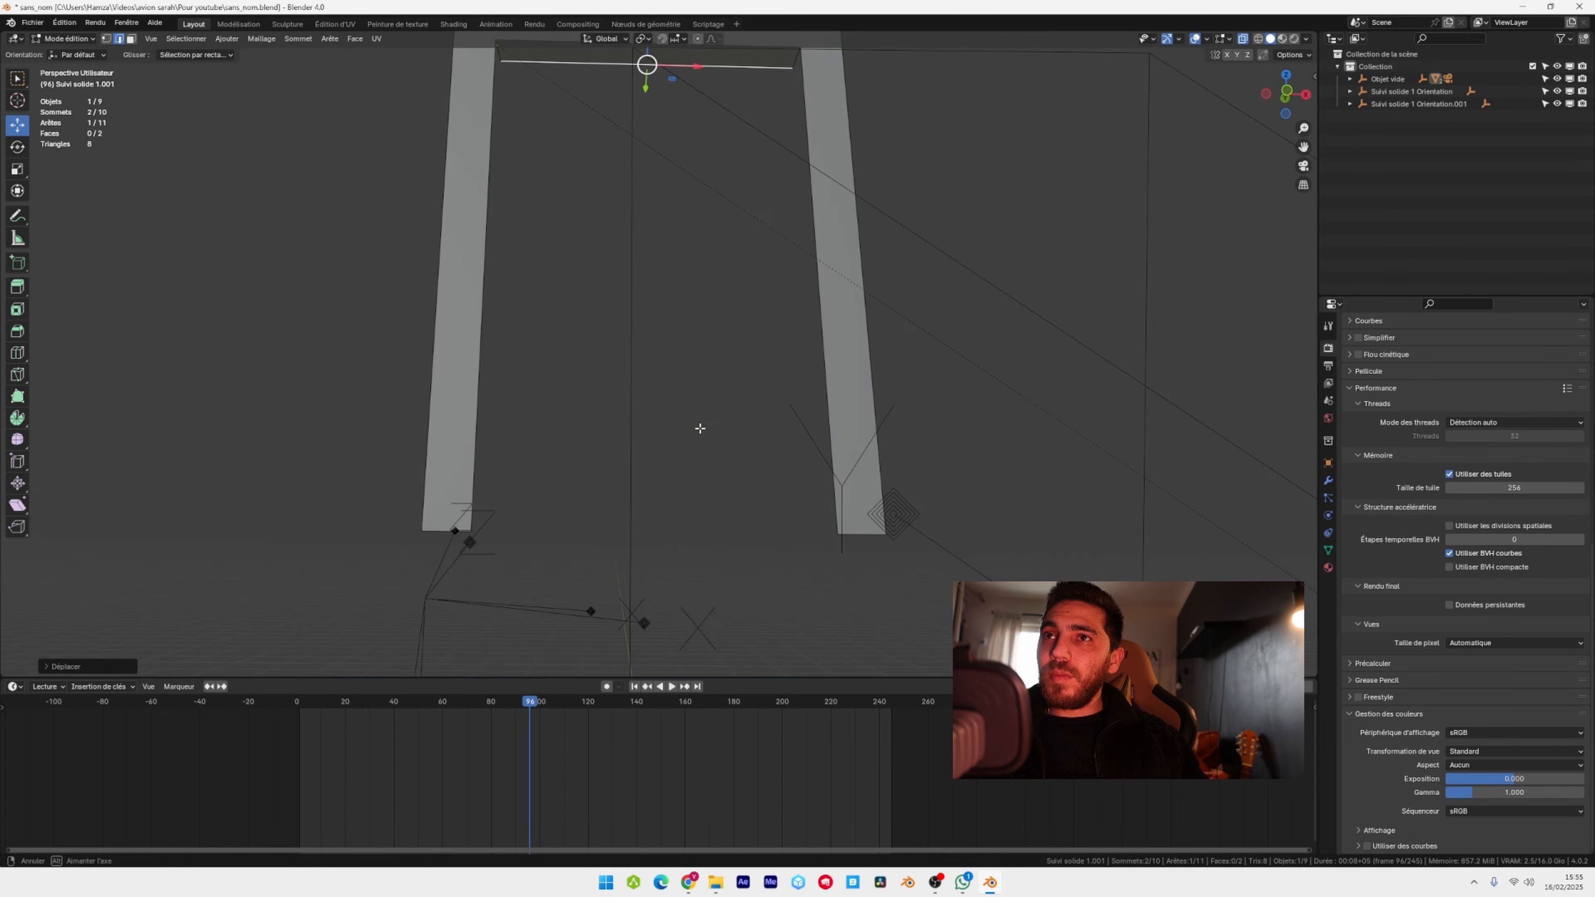
key(KP_0)
- Extrude the underside's rear edge upward along Z to form the back face of the top bar
middle_drag(477, 402, 677, 449)
key(e)
key(z)
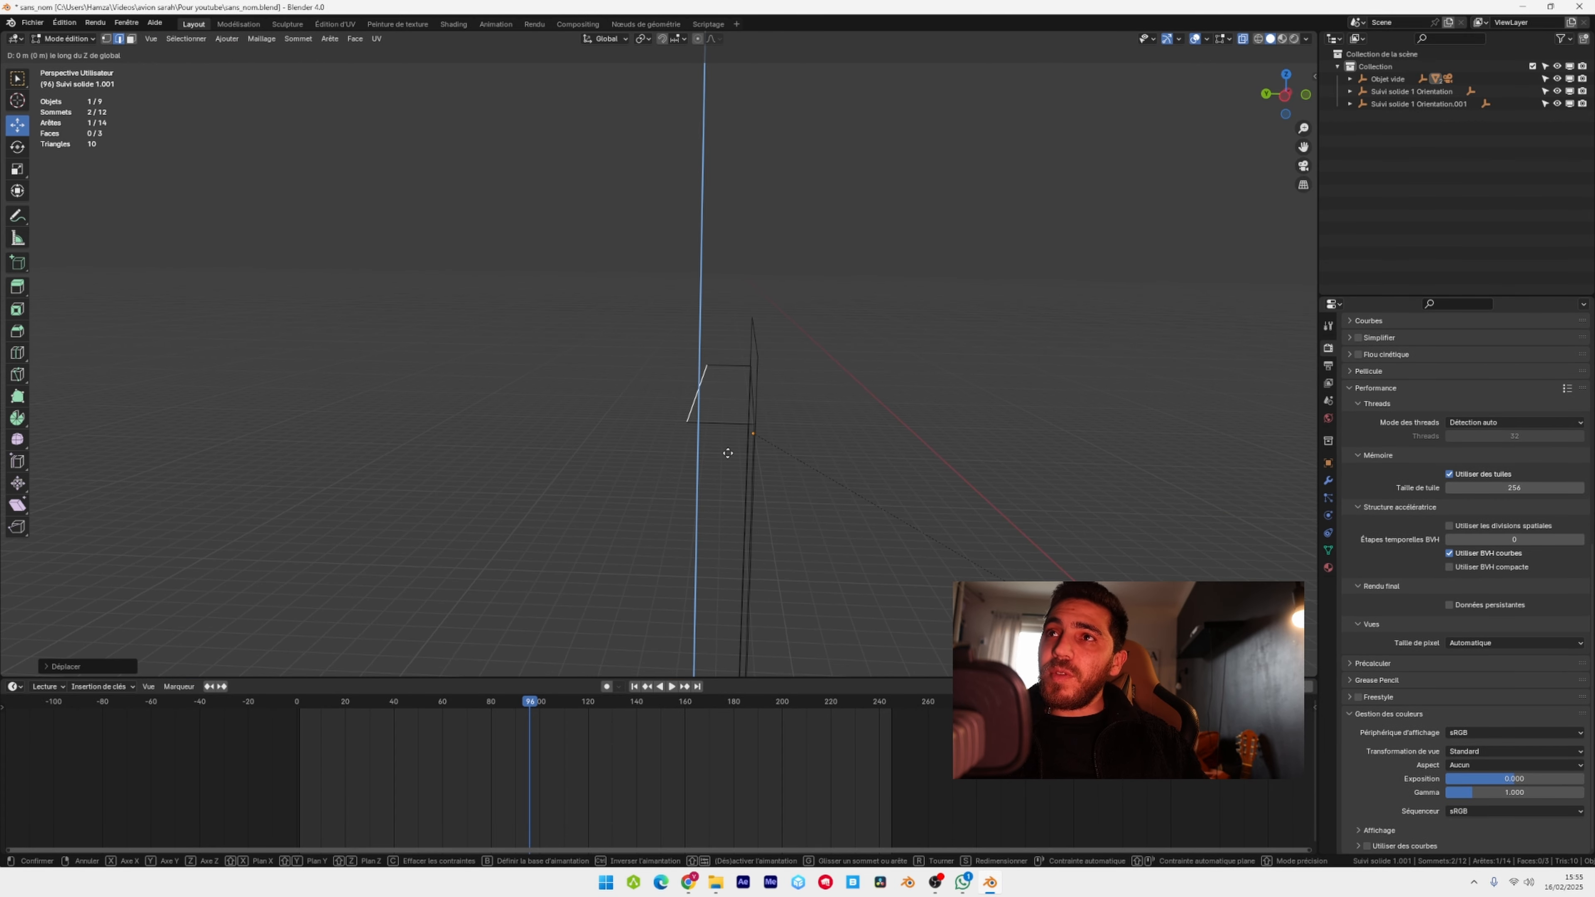
click(745, 402)
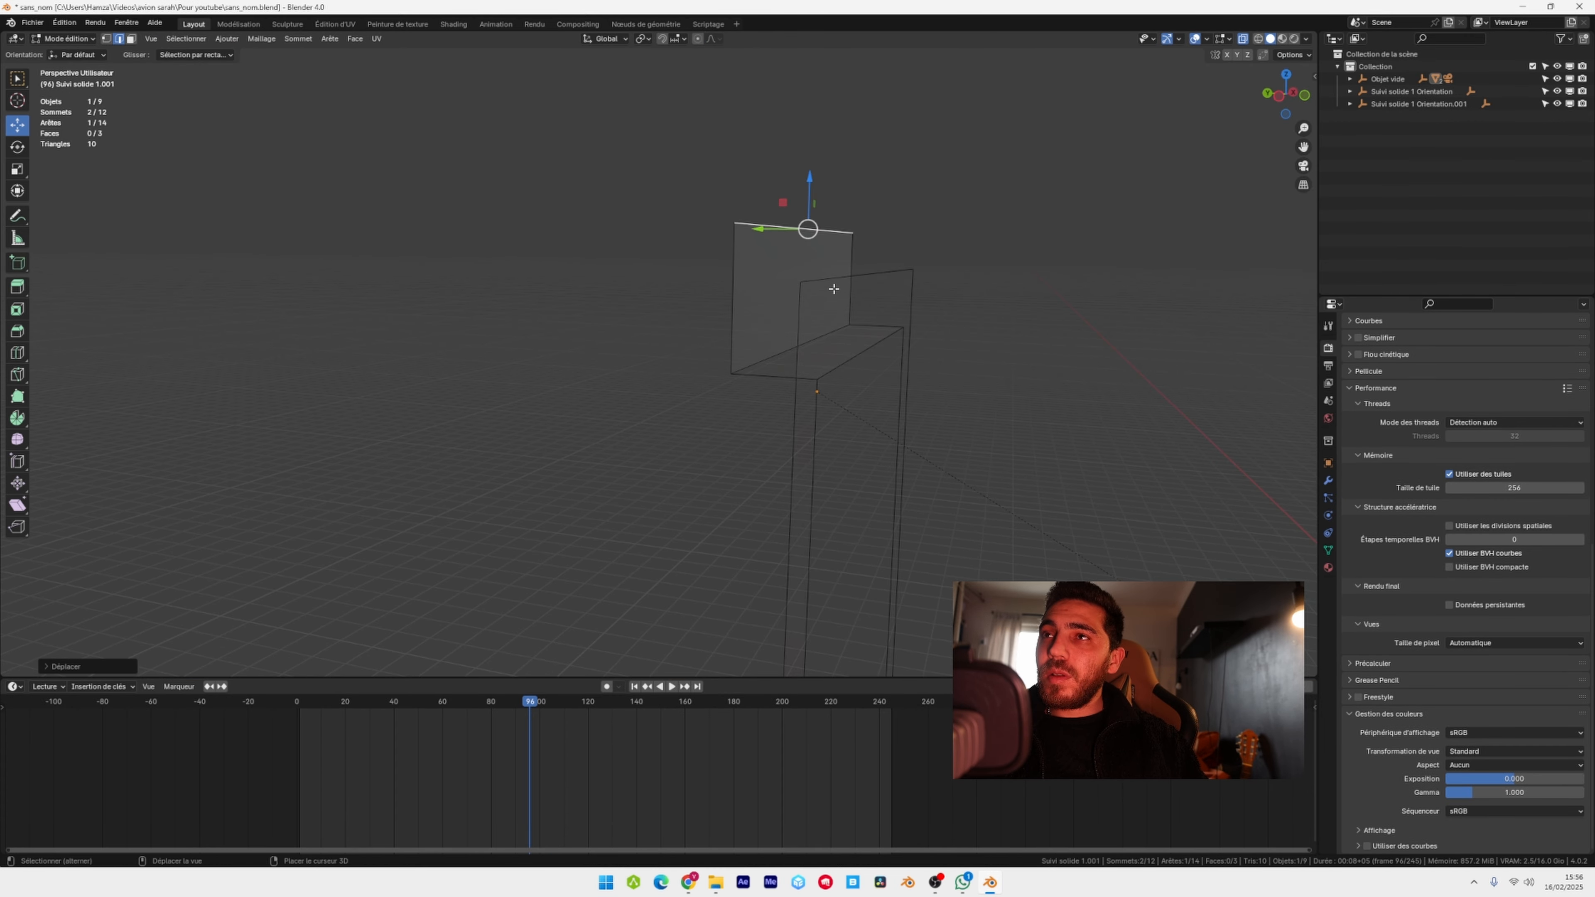
- Select the right leg's inner vertical edge and extrude it backward to form the leg's inner side face
middle_drag(833, 288, 705, 310)
scroll(721, 423, down, 4)
click(669, 431)
scroll(669, 307, up, 4)
drag(705, 310, 706, 305)
scroll(691, 304, up, 3)
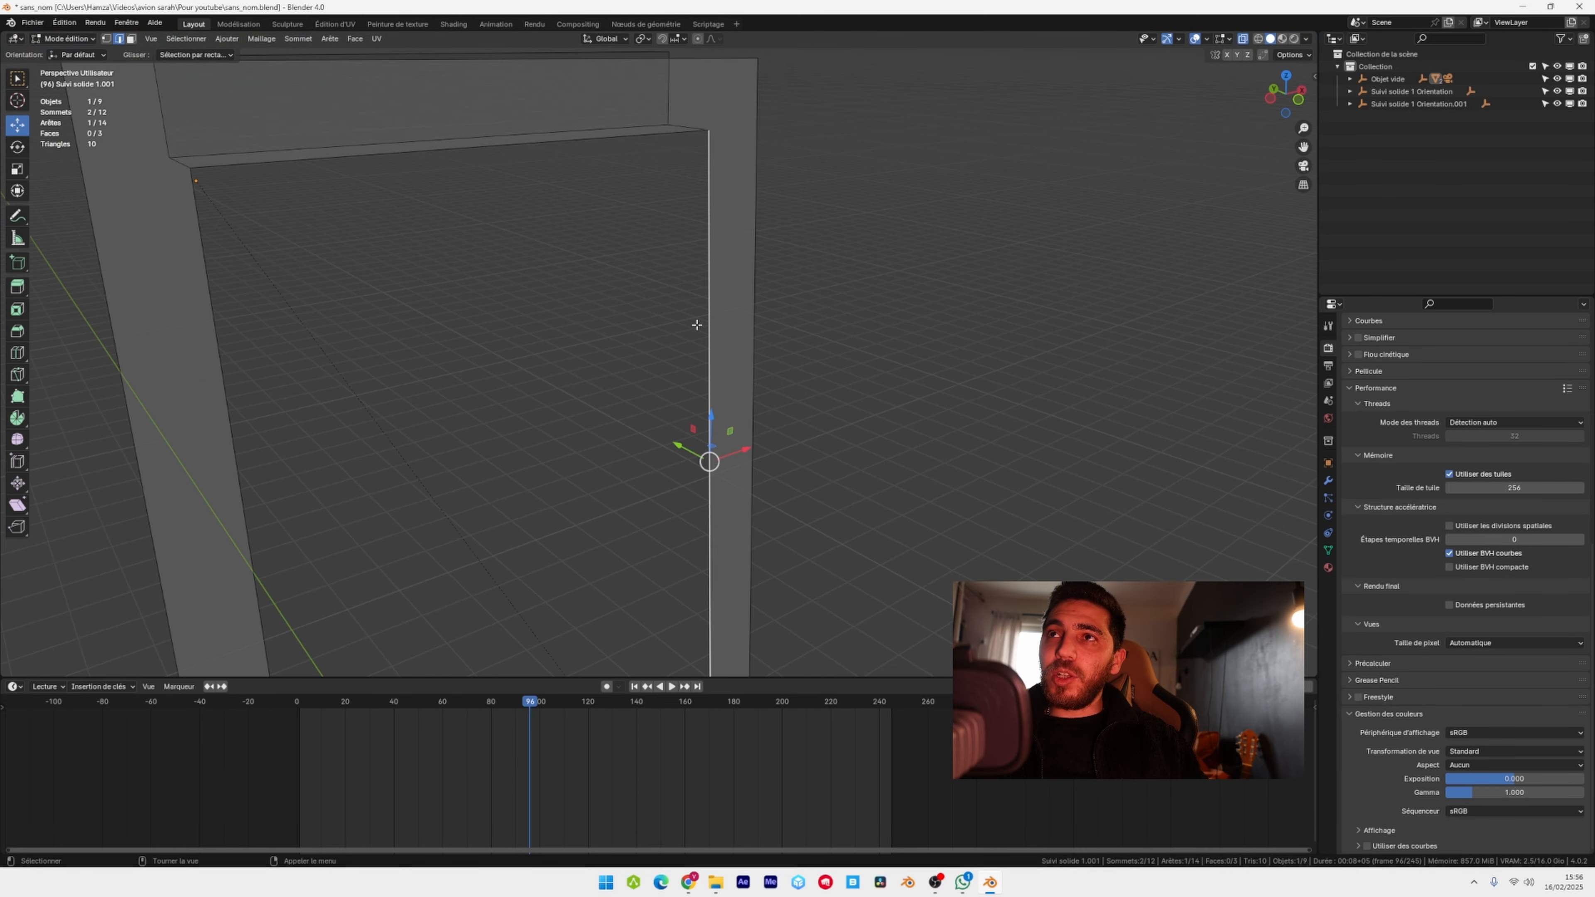
key(e)
click(649, 322)
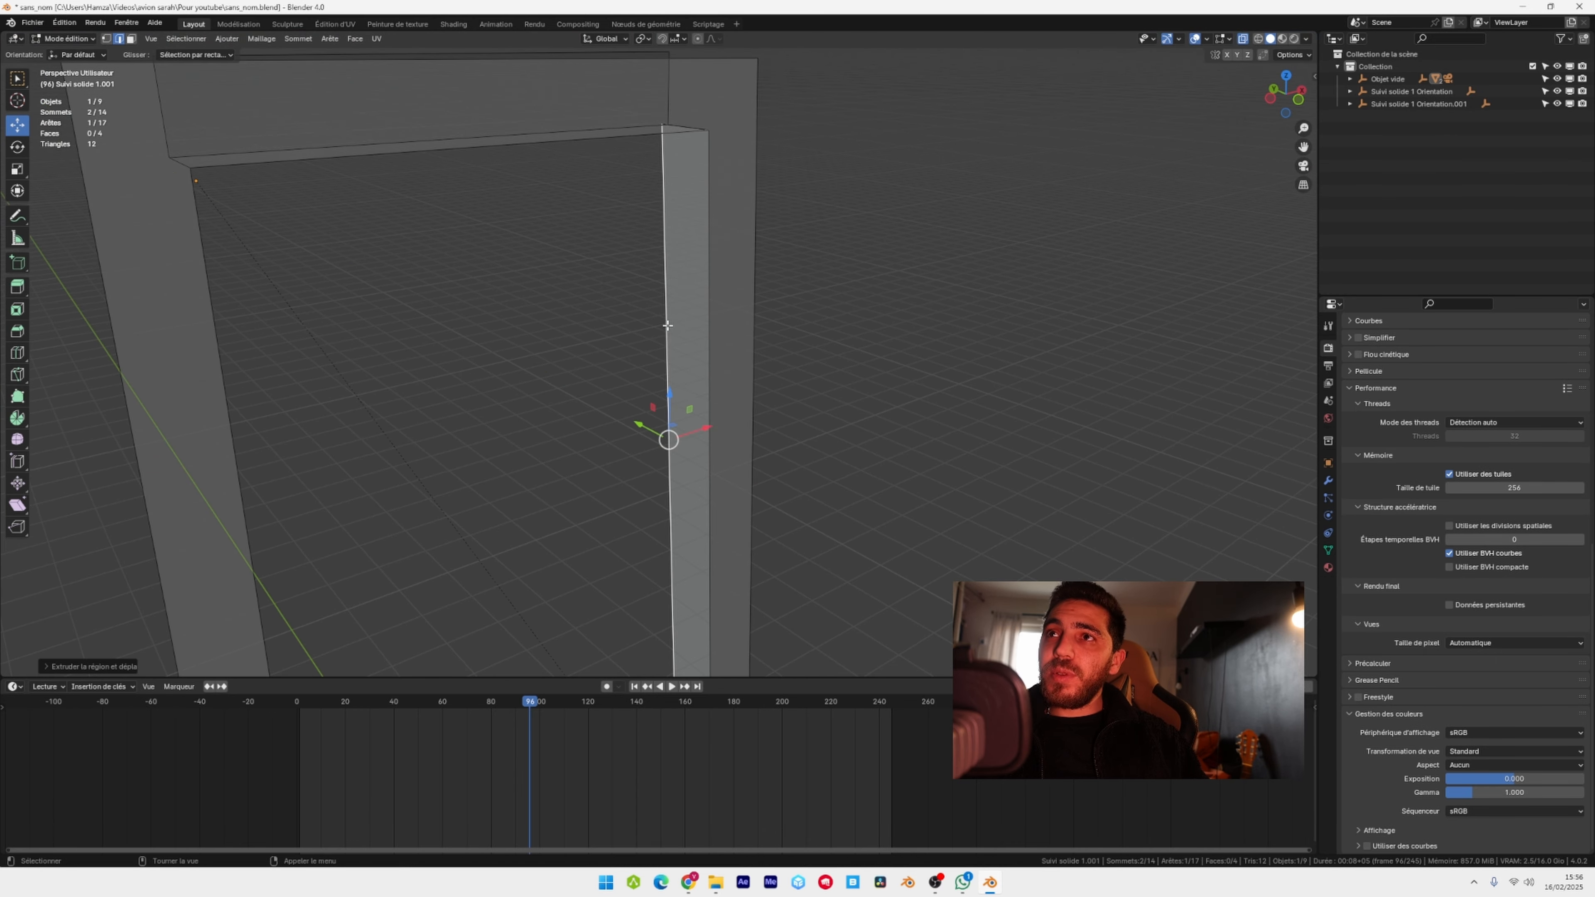
- Move the right inner side face's upper rear vertex to the filmed frame's rear inner corner in camera view
scroll(668, 324, down, 3)
key(KP_0)
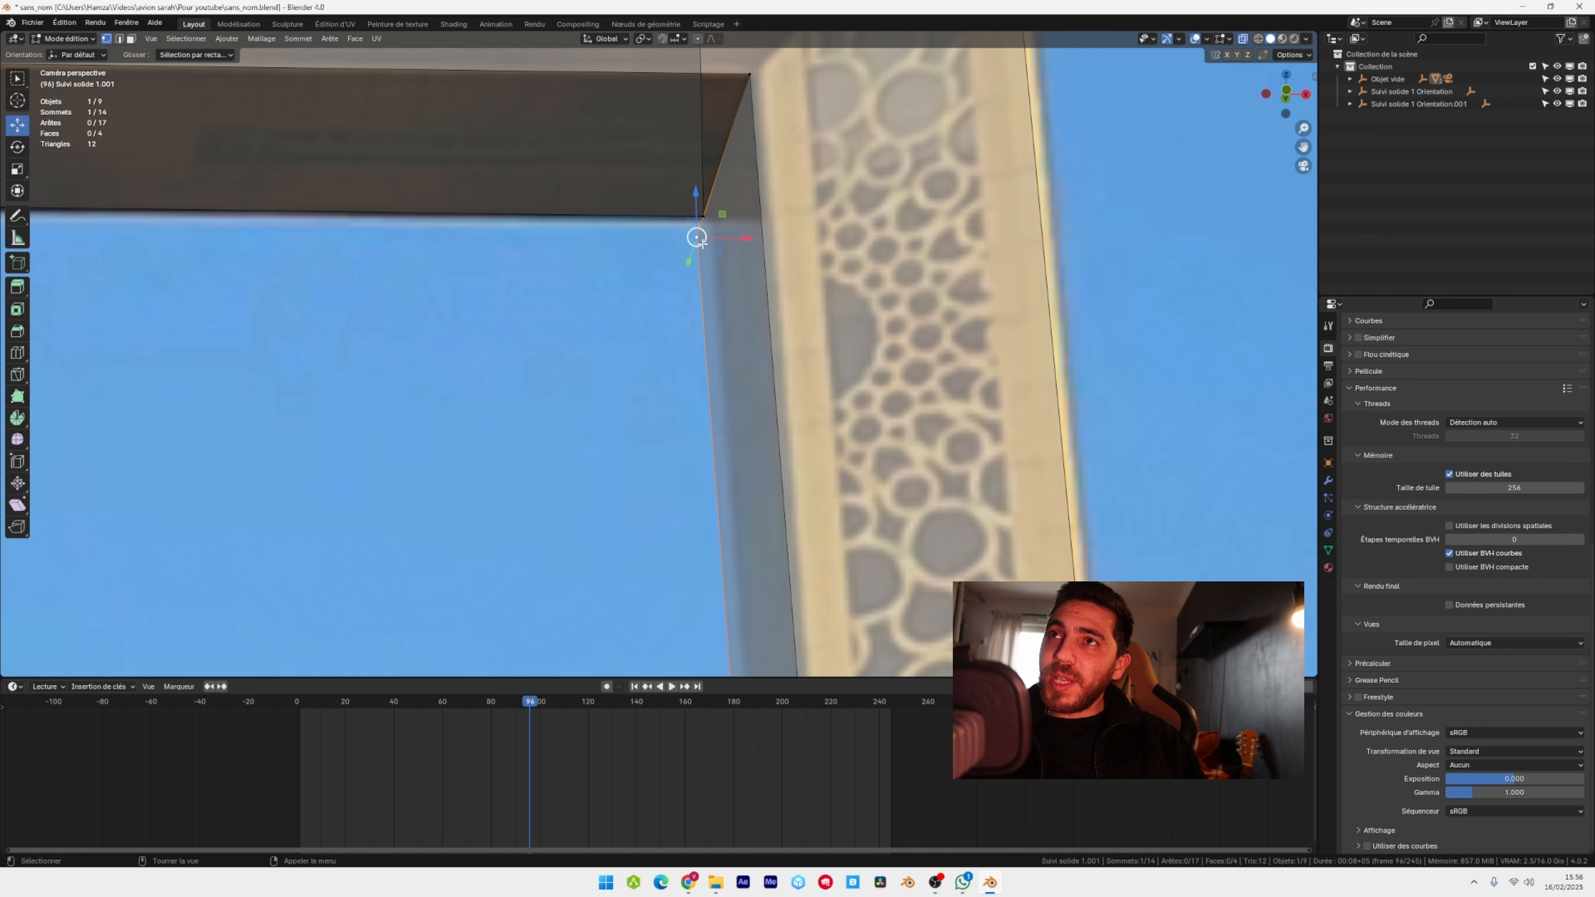
drag(746, 238, 710, 172)
scroll(711, 173, down, 5)
- Select the left leg's inner vertical edge and extrude it along Y to form the leg's inner side face
click(716, 440)
middle_drag(728, 478, 670, 498)
scroll(566, 371, up, 4)
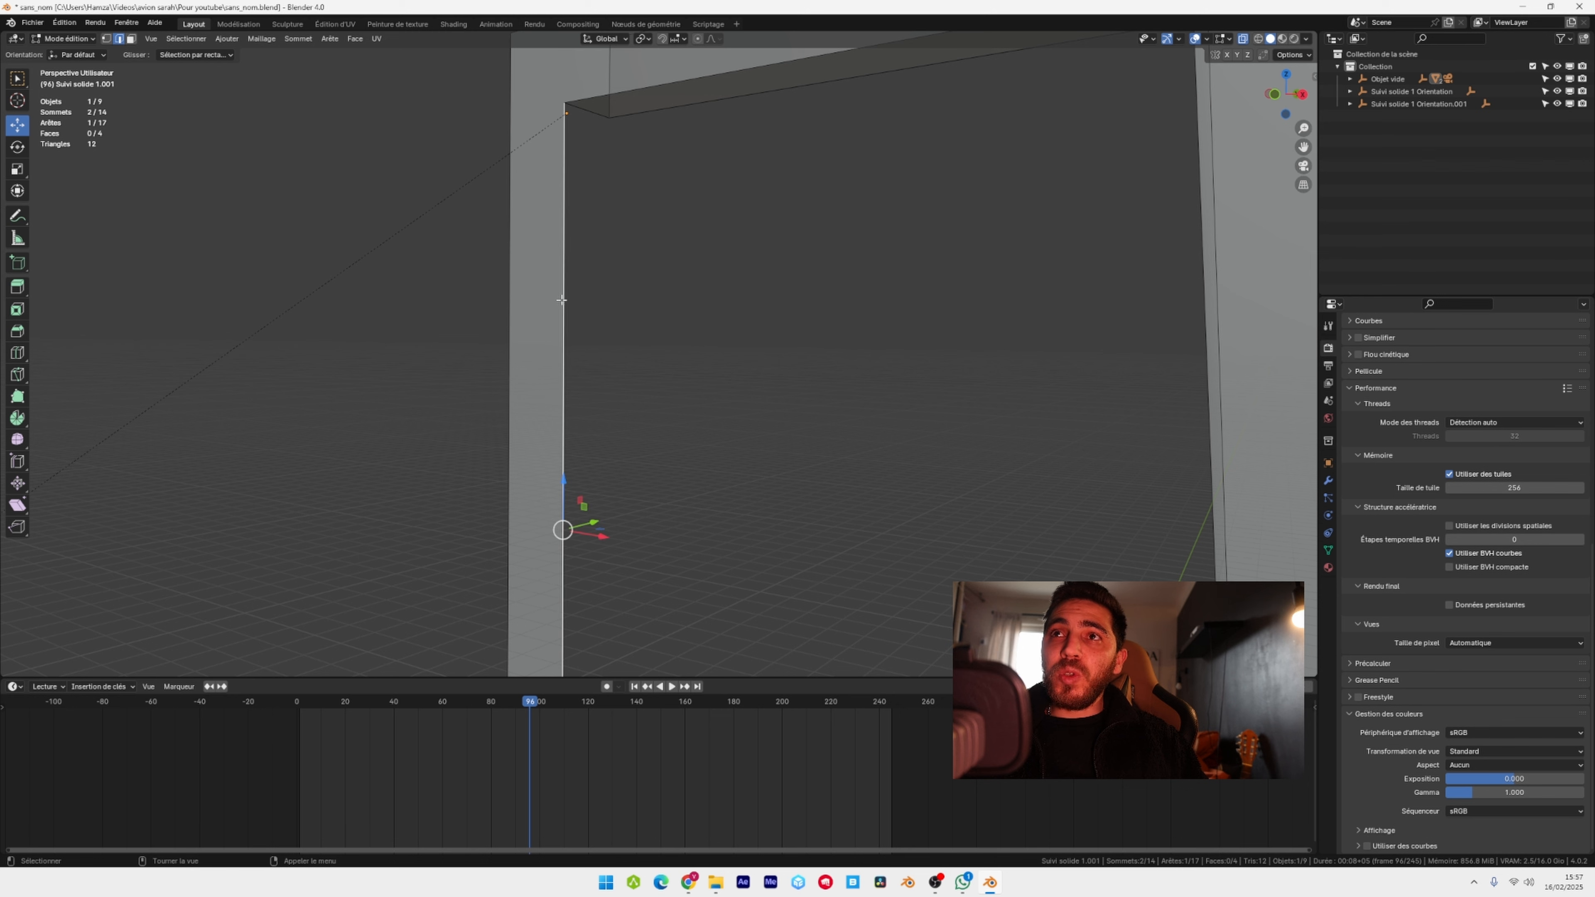
key(e)
key(y)
click(685, 478)
- Align the inner side faces' rear vertices with the filmed frame's inner edges in camera view and return to frame 1
key(KP_0)
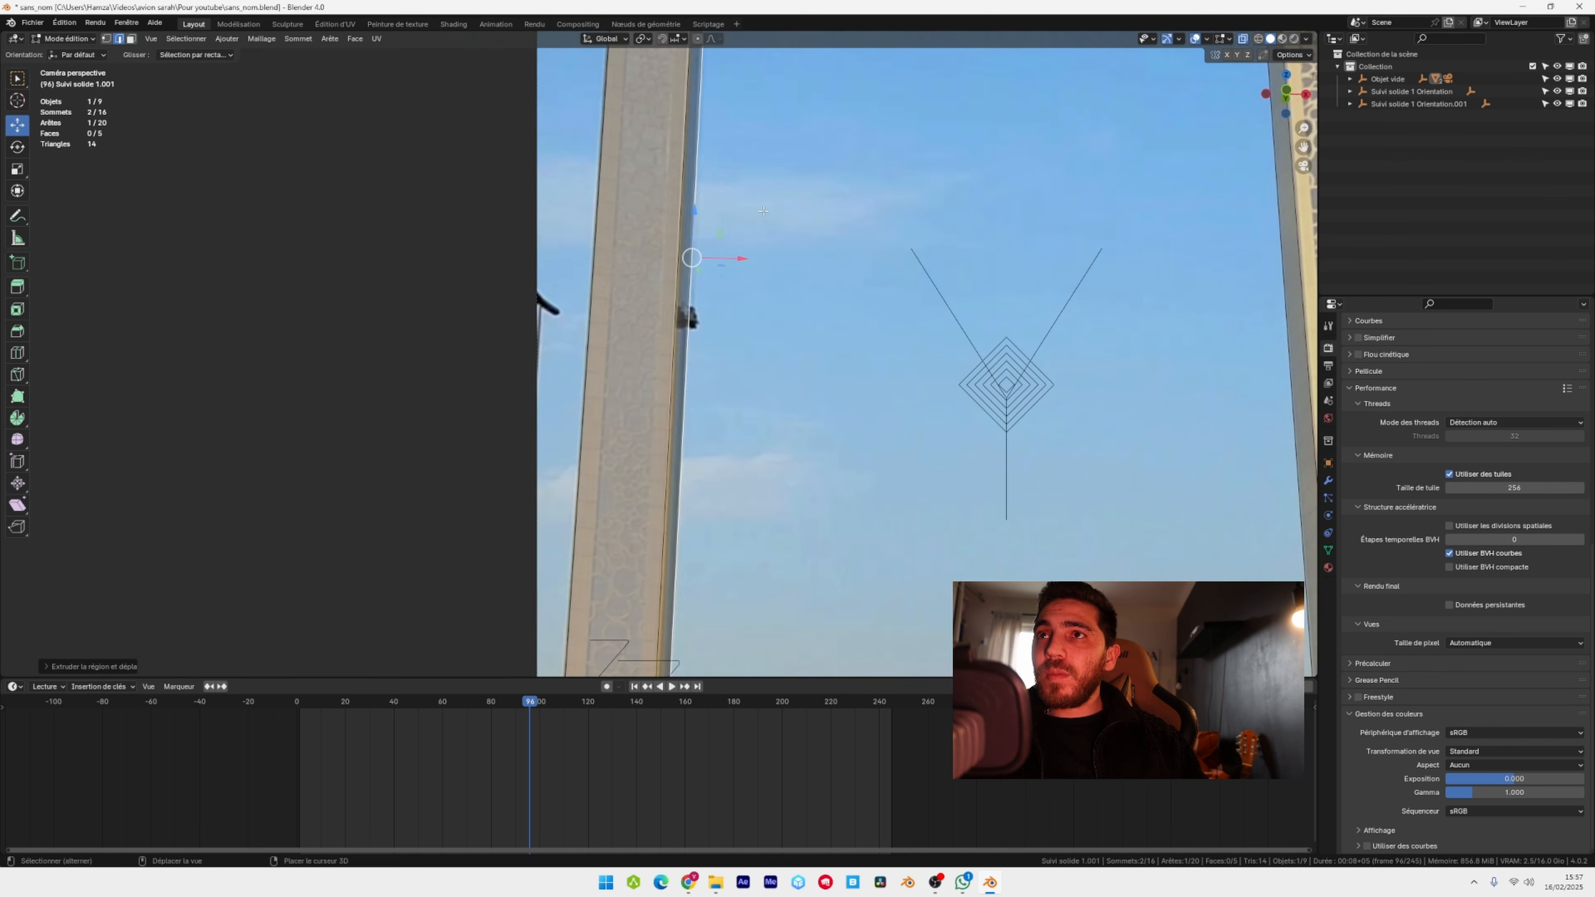
scroll(685, 465, up, 3)
shift+middle_drag(703, 270, 634, 414)
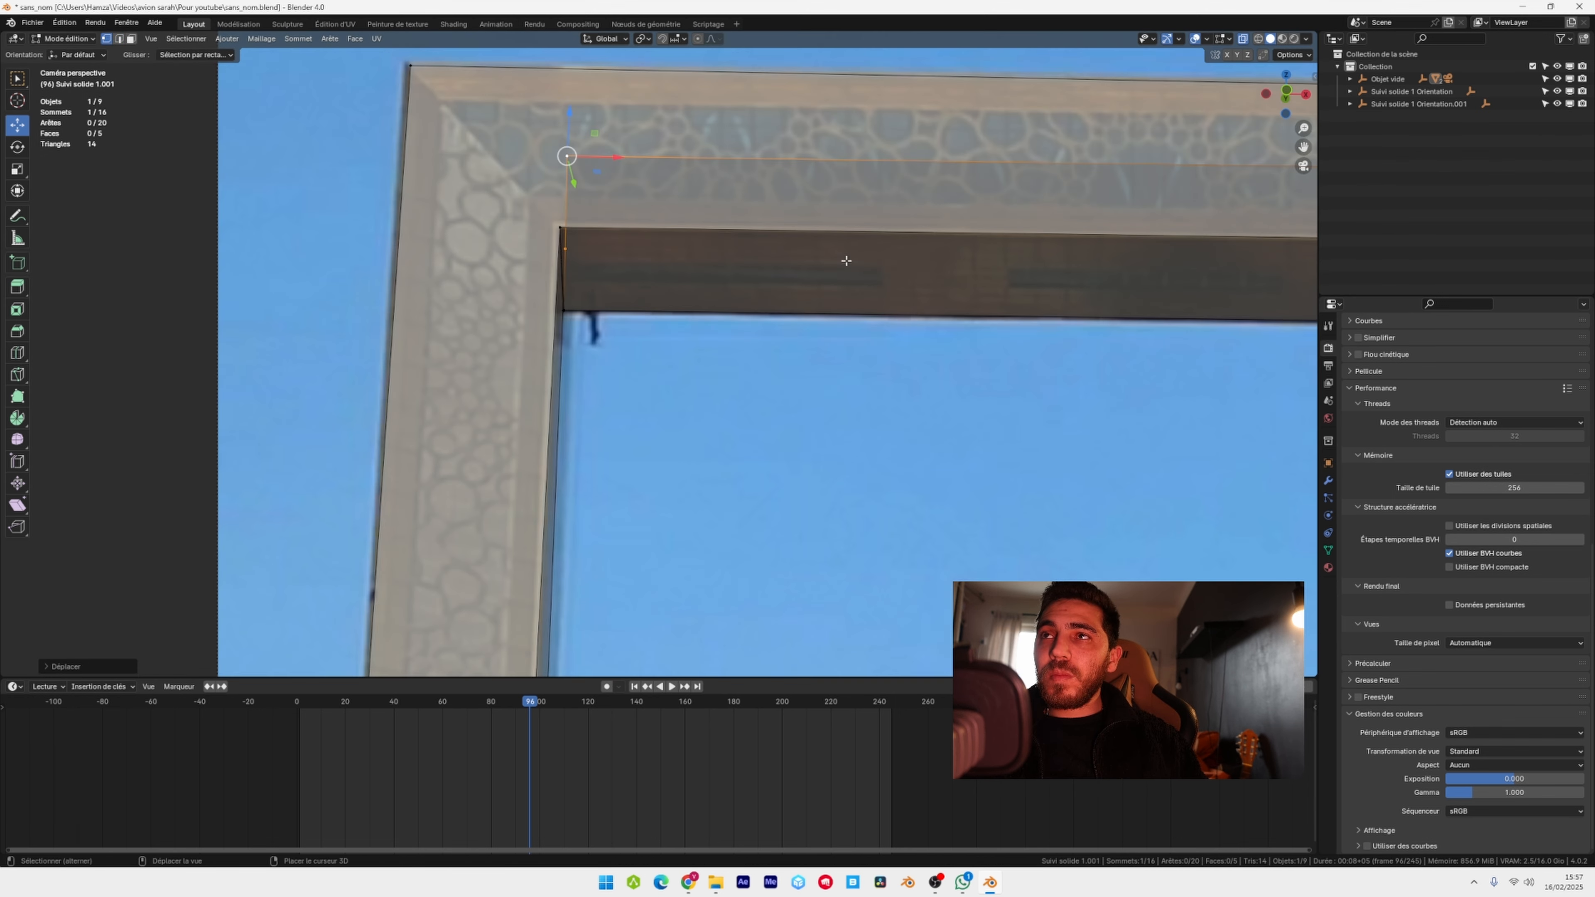
scroll(844, 260, down, 4)
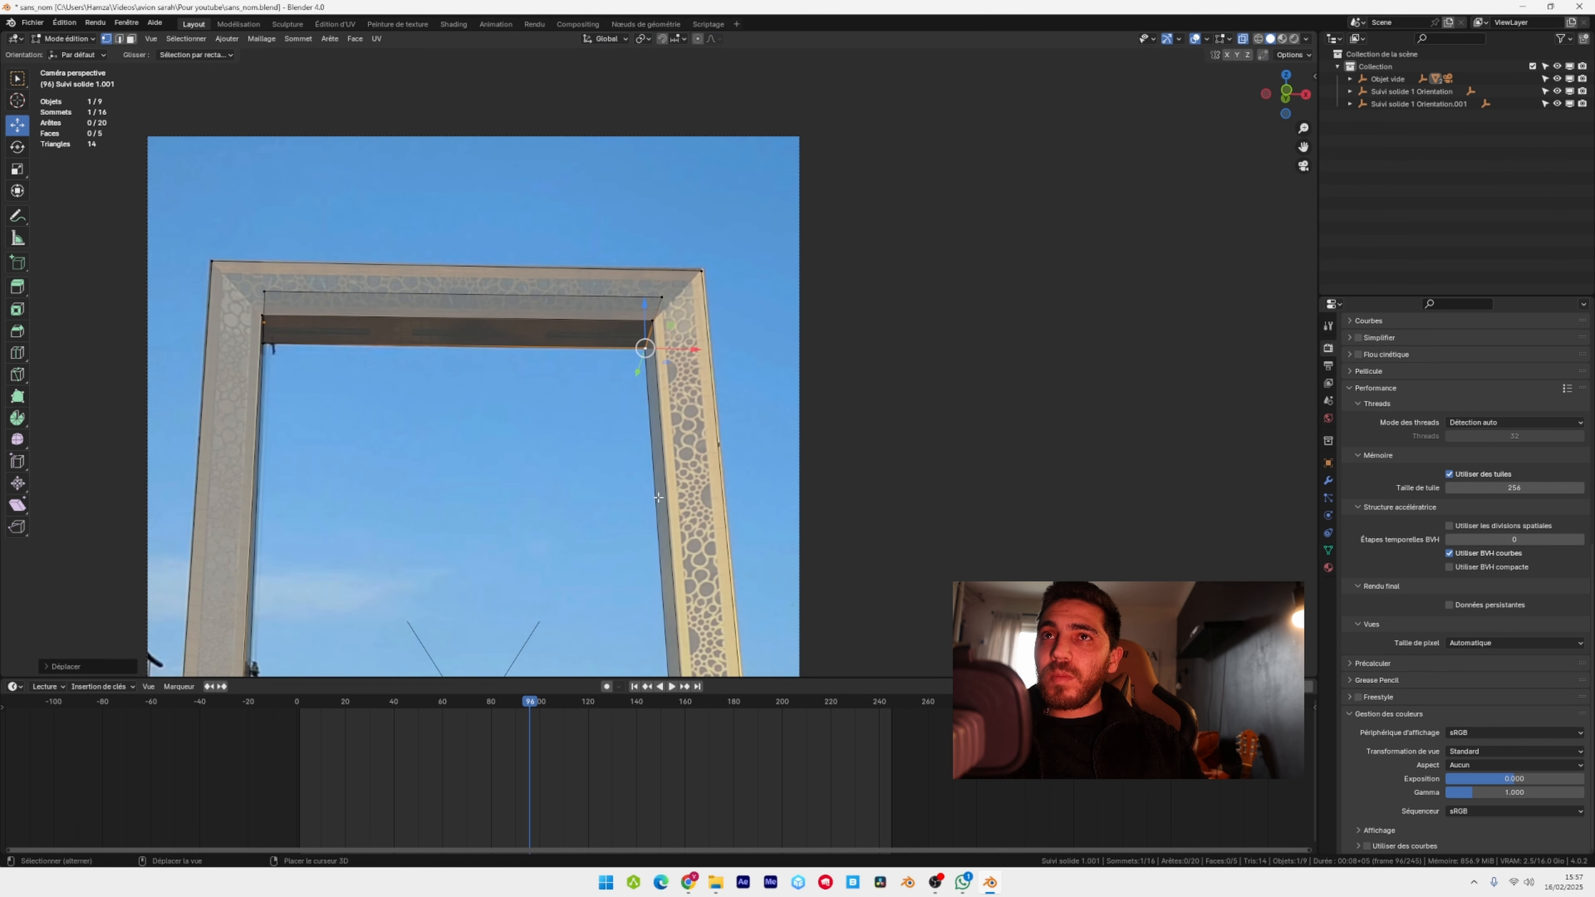
shift+middle_drag(613, 640, 739, 306)
key(shift+Left)
scroll(564, 84, down, 3)
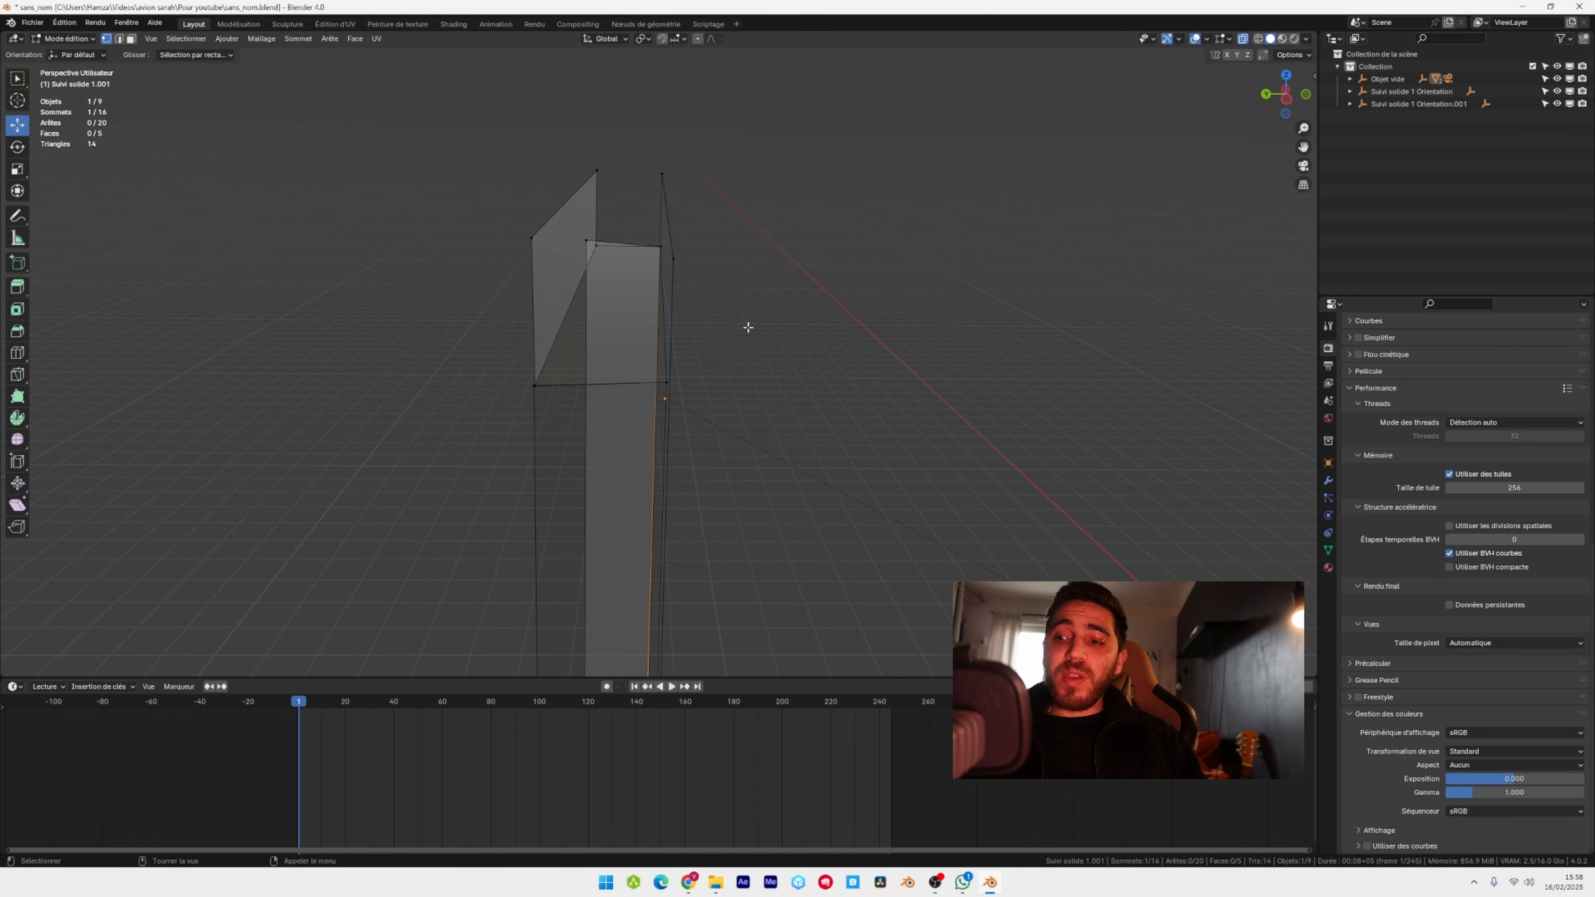
- Join the front and rear outer top corner vertices with an edge at each end of the top bar
key(KP_0)
scroll(748, 327, down, 8)
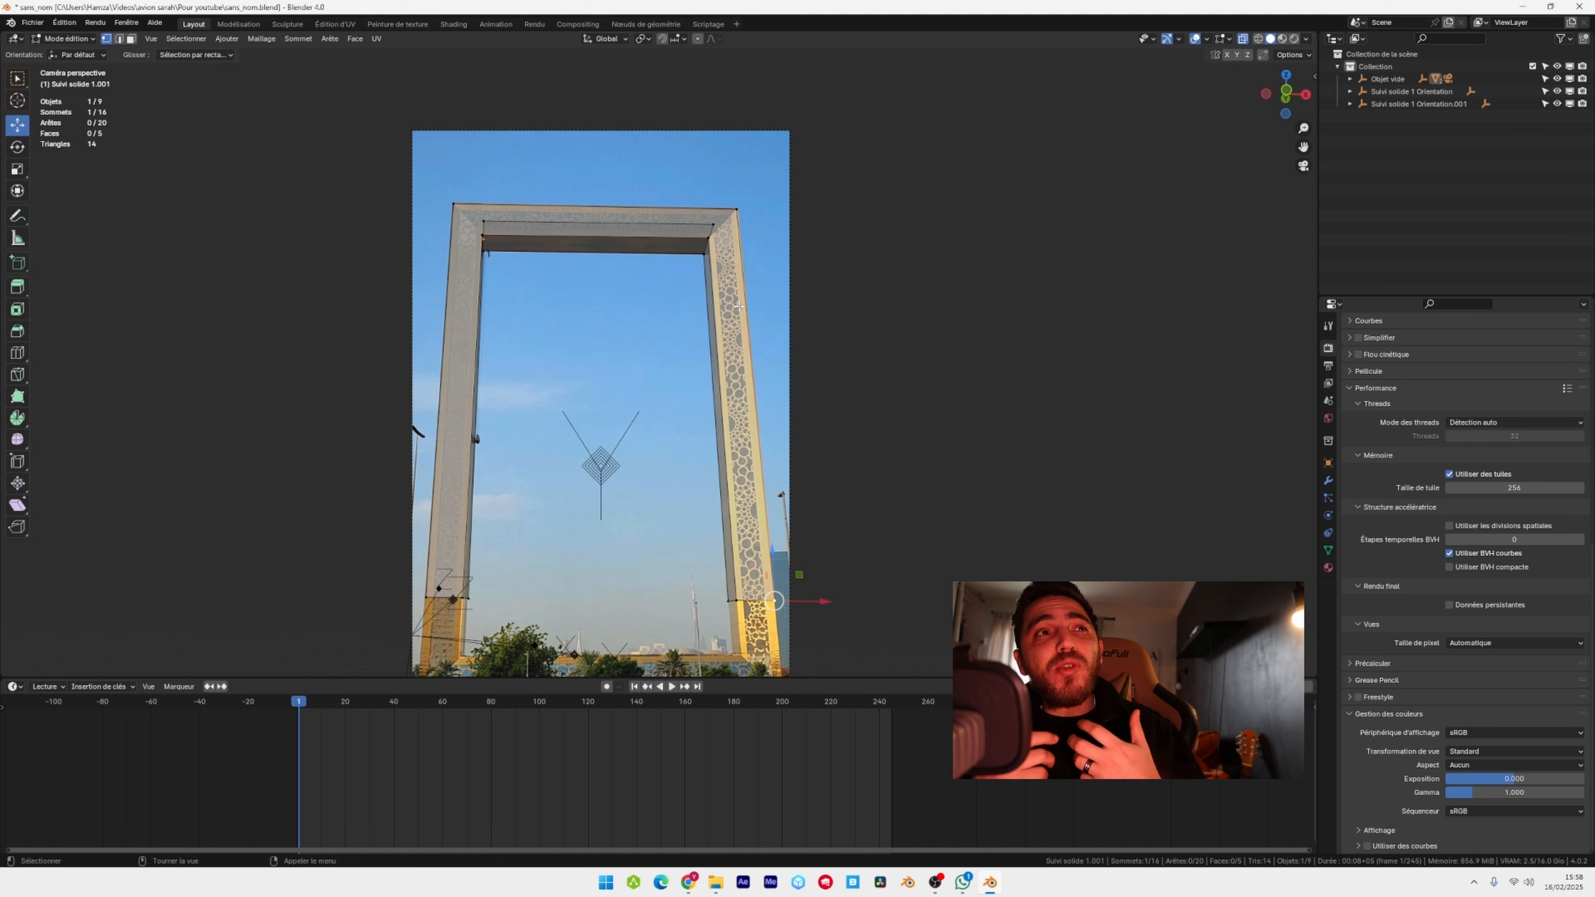
middle_drag(739, 307, 750, 120)
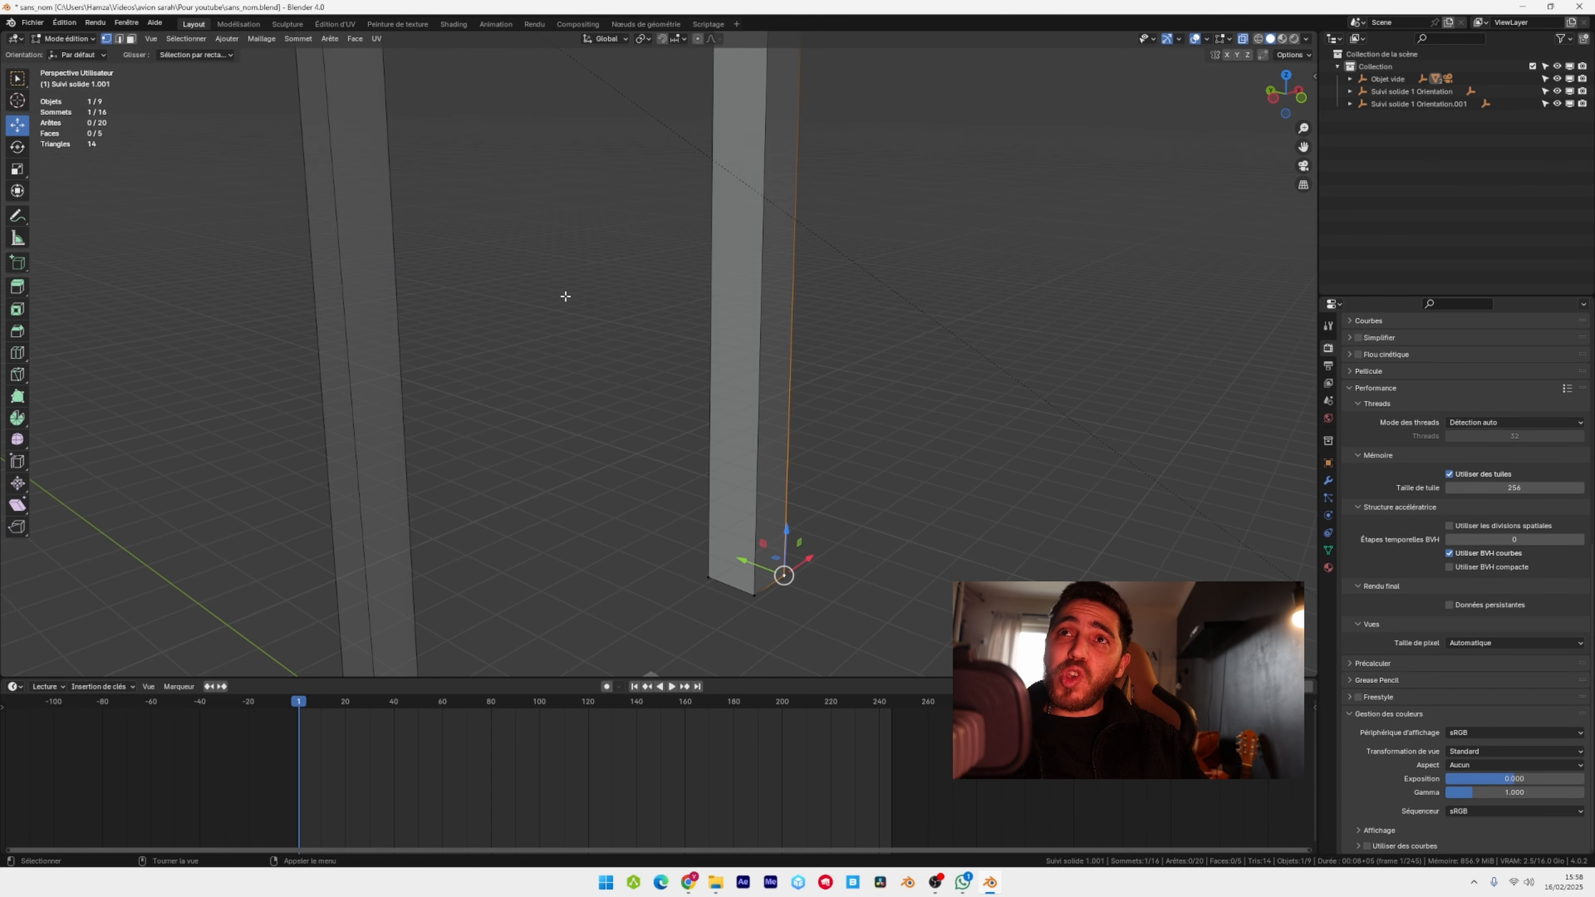
middle_drag(566, 296, 385, 175)
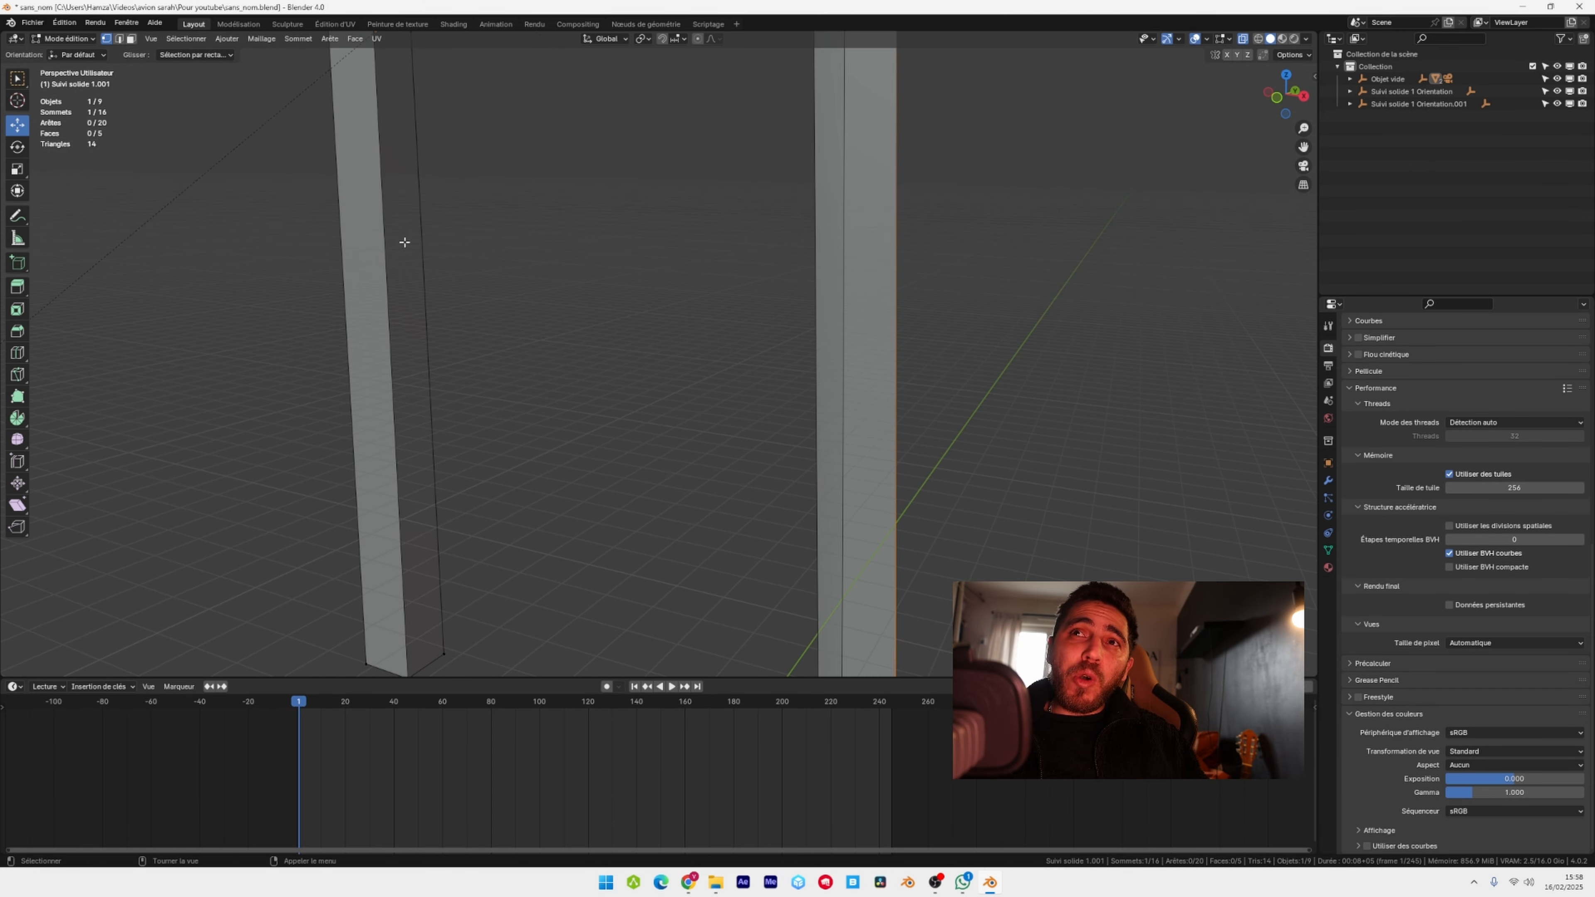
click(383, 260)
middle_drag(383, 260, 738, 354)
click(751, 406)
shift+click(502, 255)
shift+middle_drag(512, 235, 549, 312)
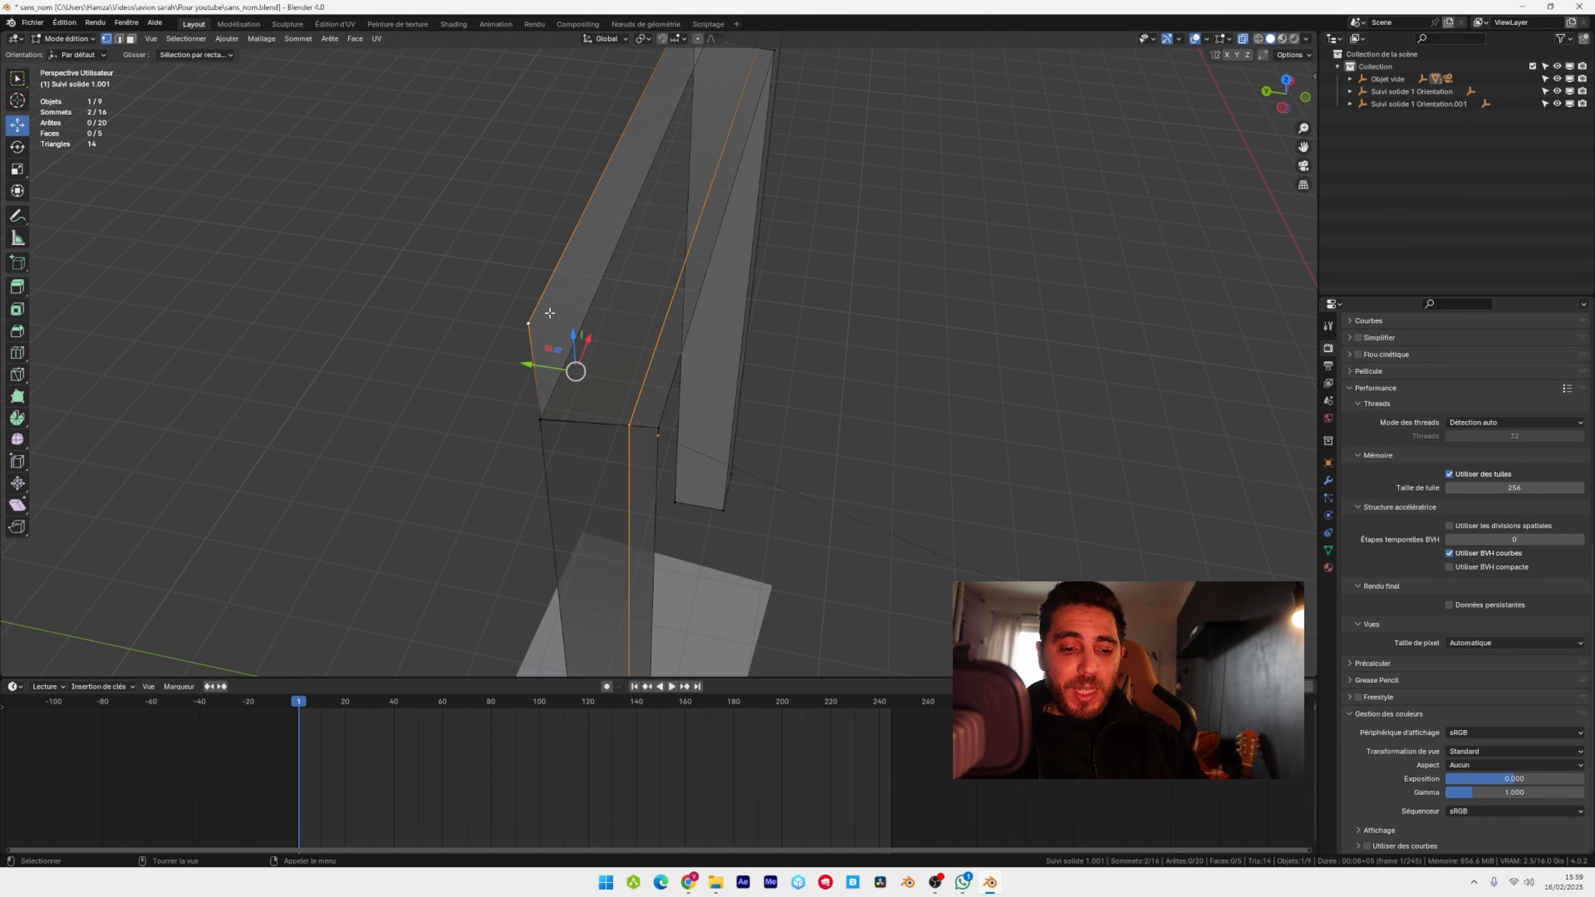
middle_drag(836, 274, 744, 228)
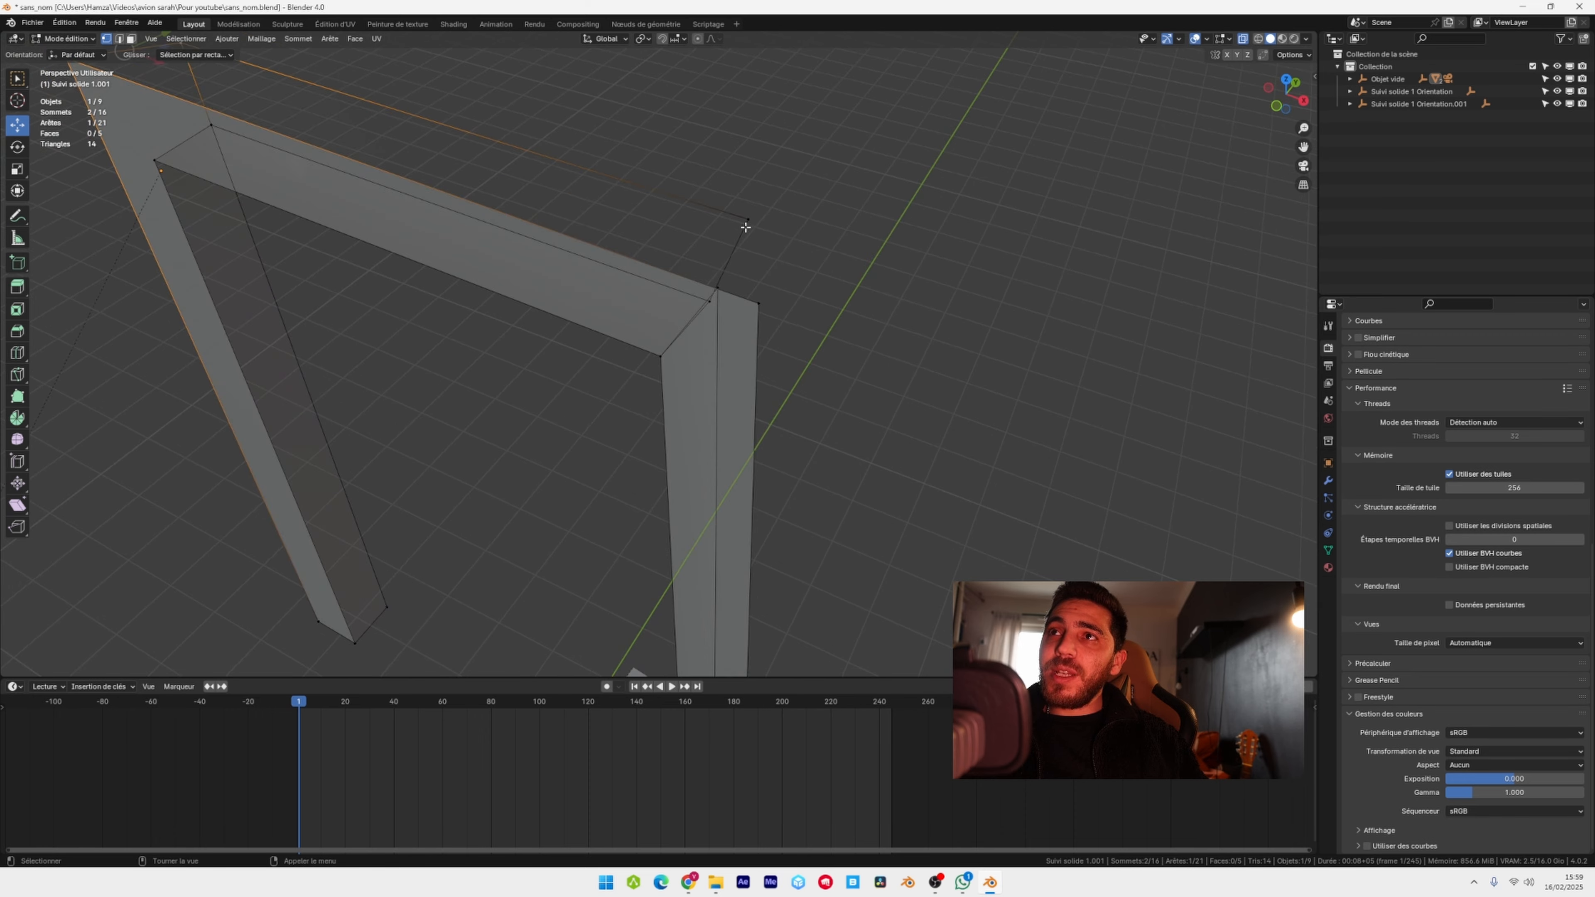
shift+click(747, 301)
shift+click(748, 301)
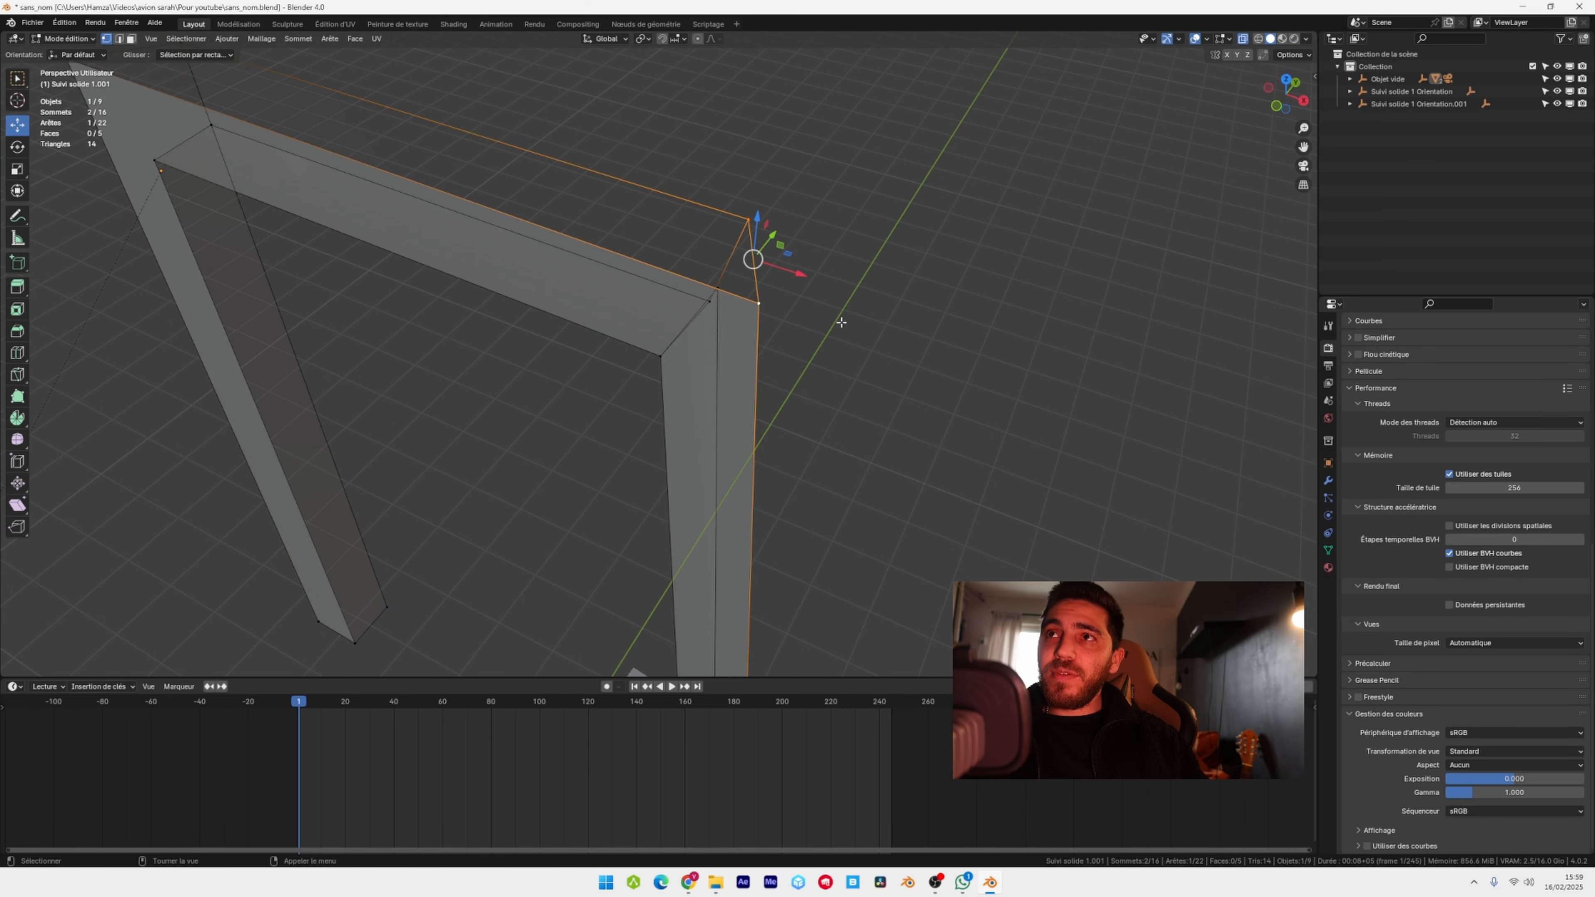
- Select the four outer top corner vertices, fill them with a top face, and return to Object mode in camera view
middle_drag(841, 322, 630, 217)
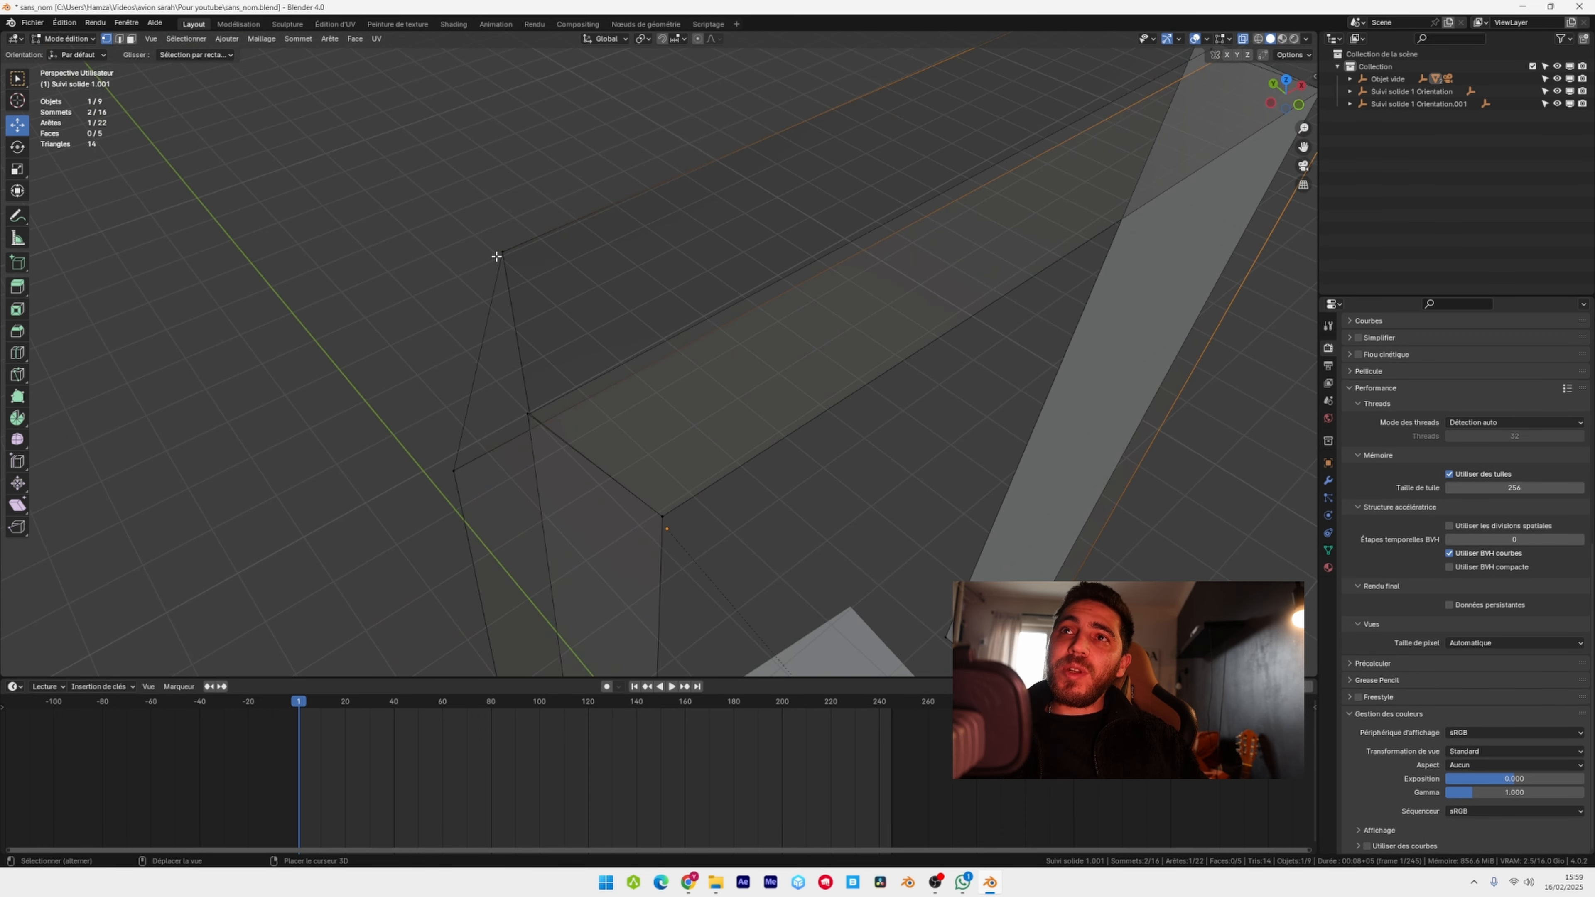
mouse_move(496, 257)
middle_down()
mouse_move(596, 267)
mouse_move(525, 260)
middle_up()
shift+click(709, 406)
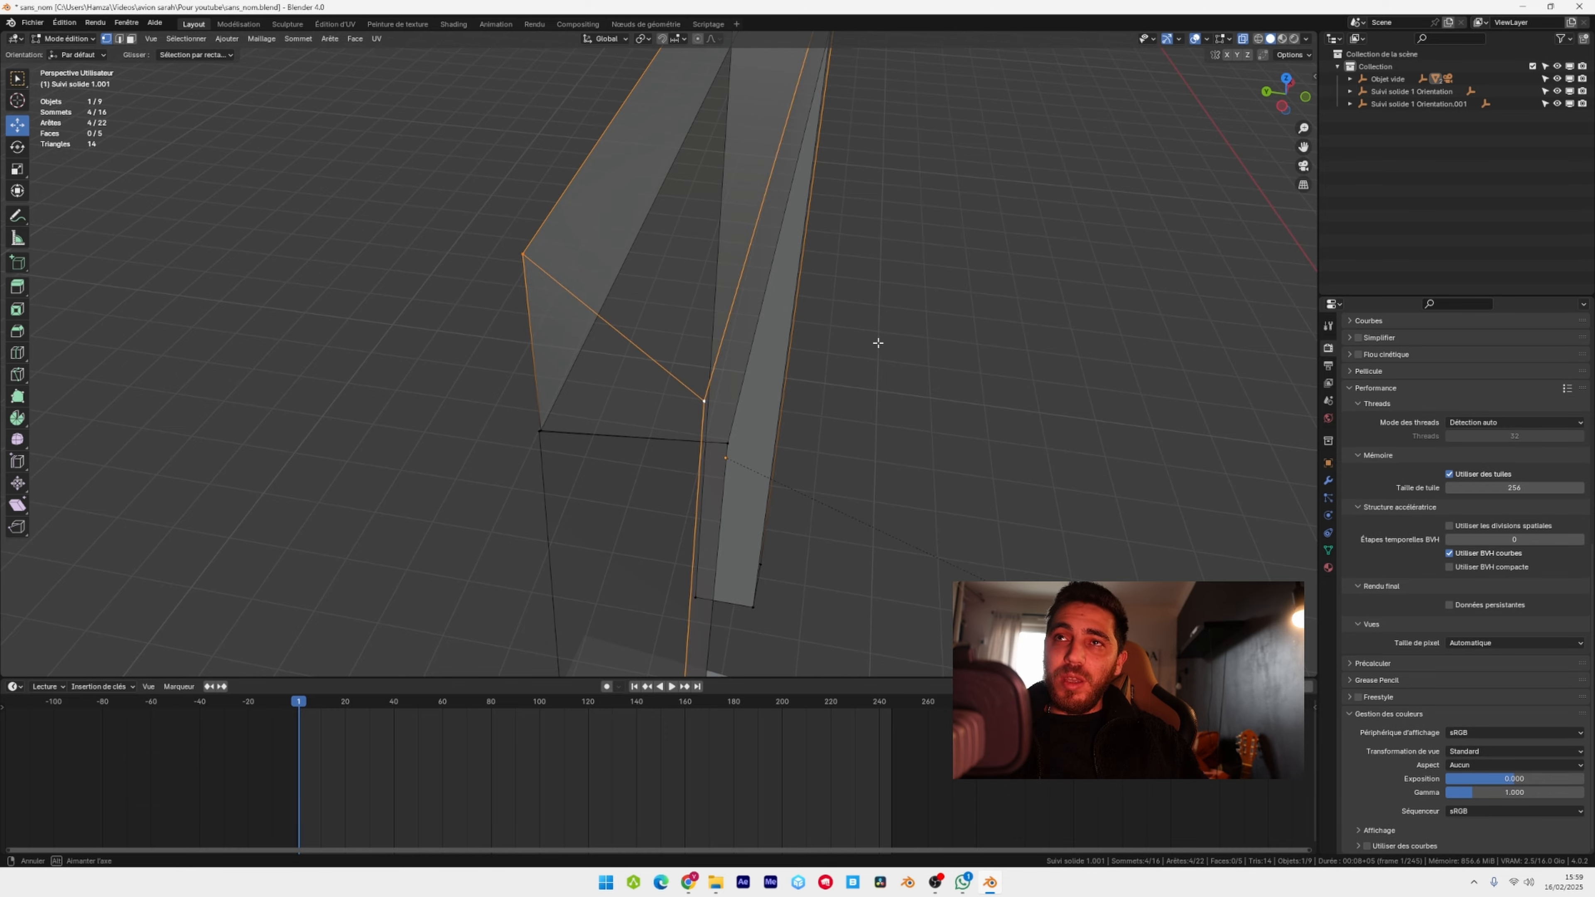
middle_drag(876, 342, 666, 284)
key(f)
key(Tab)
click(666, 284)
key(KP_0)
key(Tab)
key(Tab)
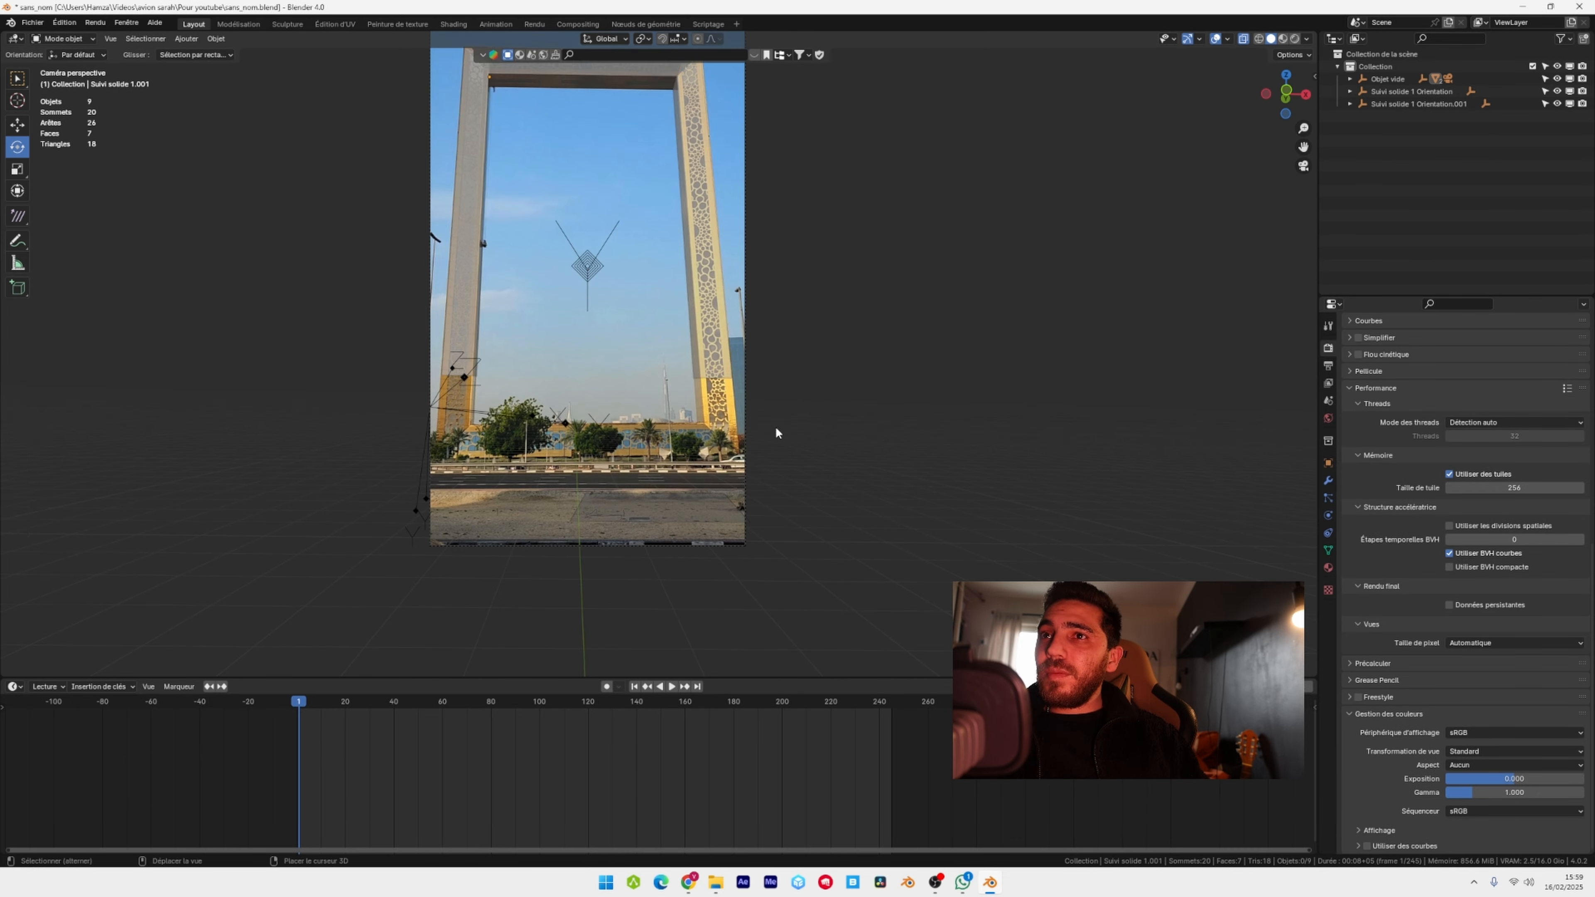
- Select the ground plane, turn off X-ray display, and scale the plane up uniformly beyond the width of the footage
shift+middle_drag(776, 431, 781, 363)
click(709, 442)
click(1244, 41)
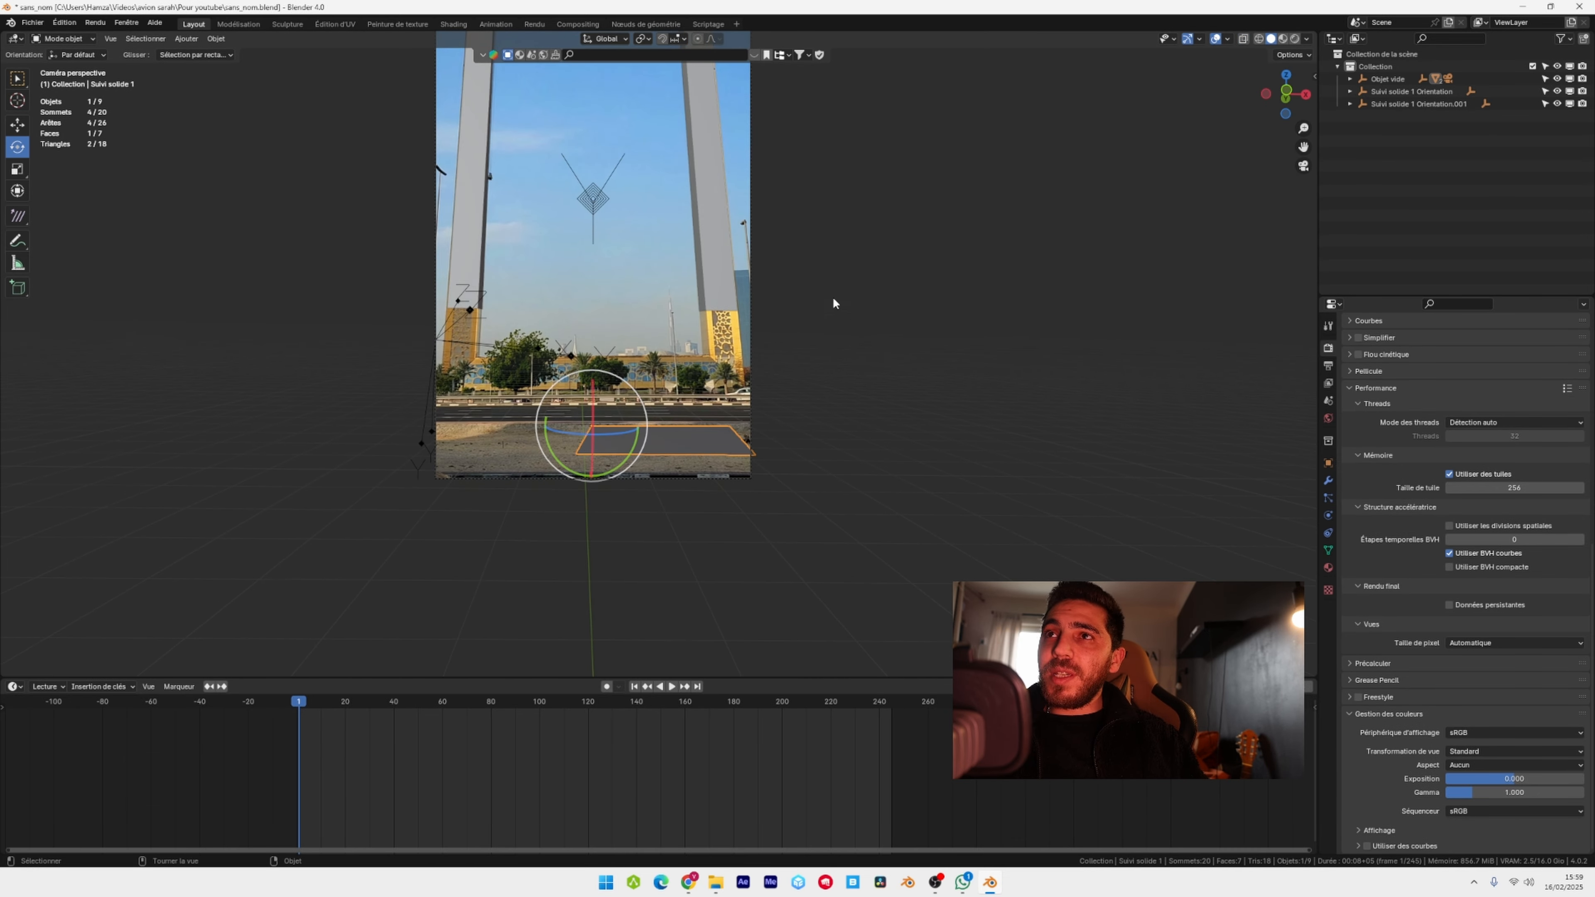
mouse_move(613, 206)
shift+middle_down()
mouse_move(587, 446)
mouse_move(619, 219)
shift+middle_up()
scroll(672, 542, up, 1)
shift+middle_drag(674, 535, 679, 405)
scroll(678, 393, up, 2)
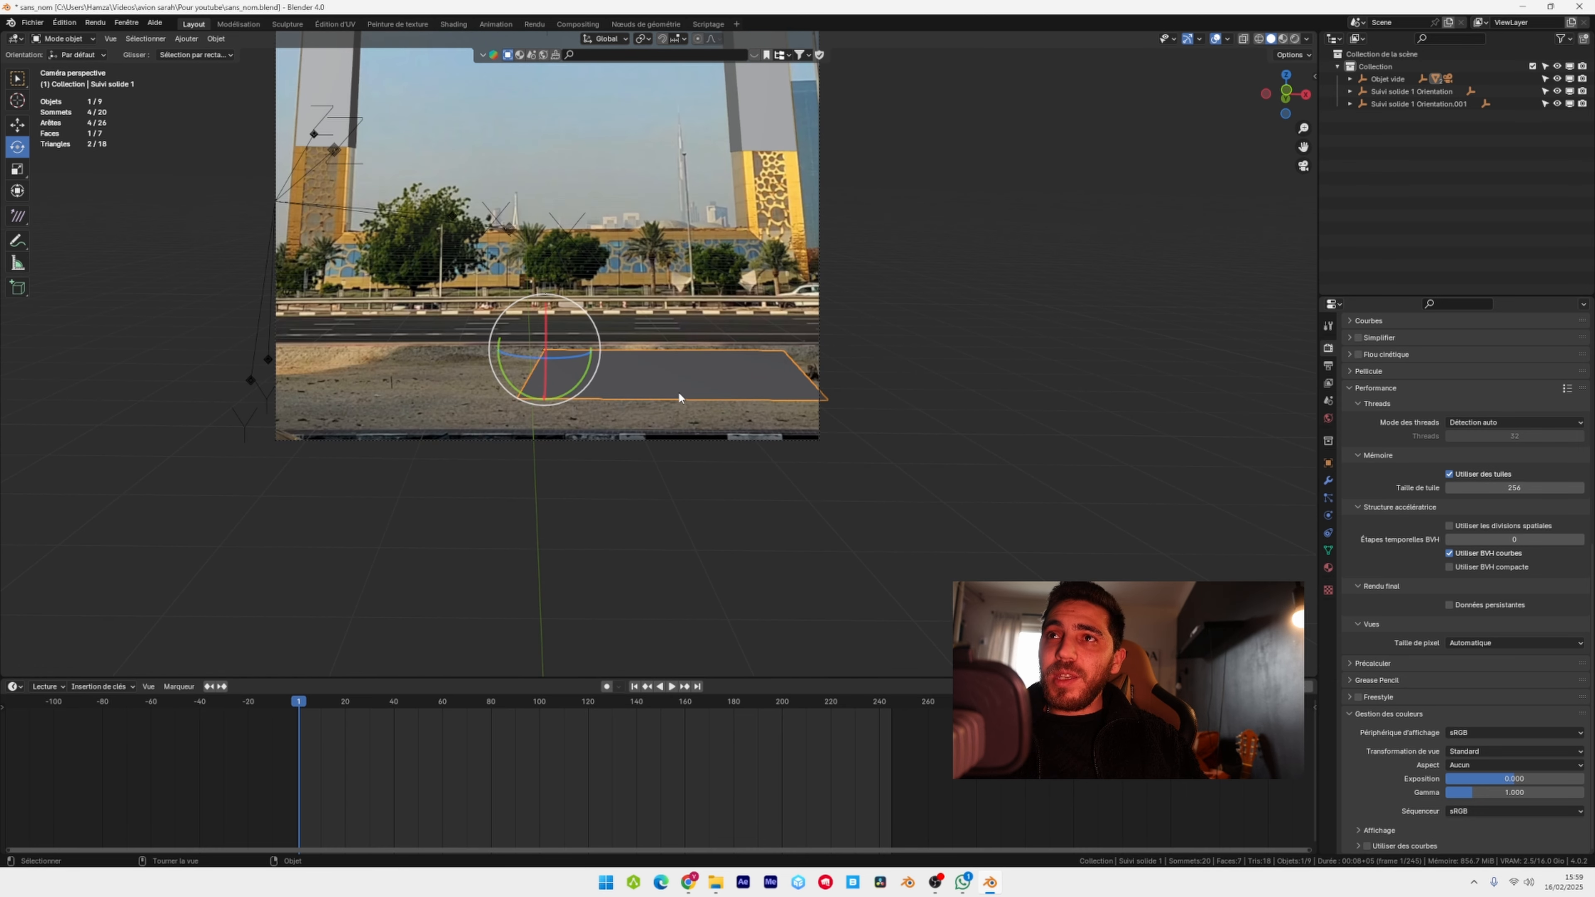
key(s)
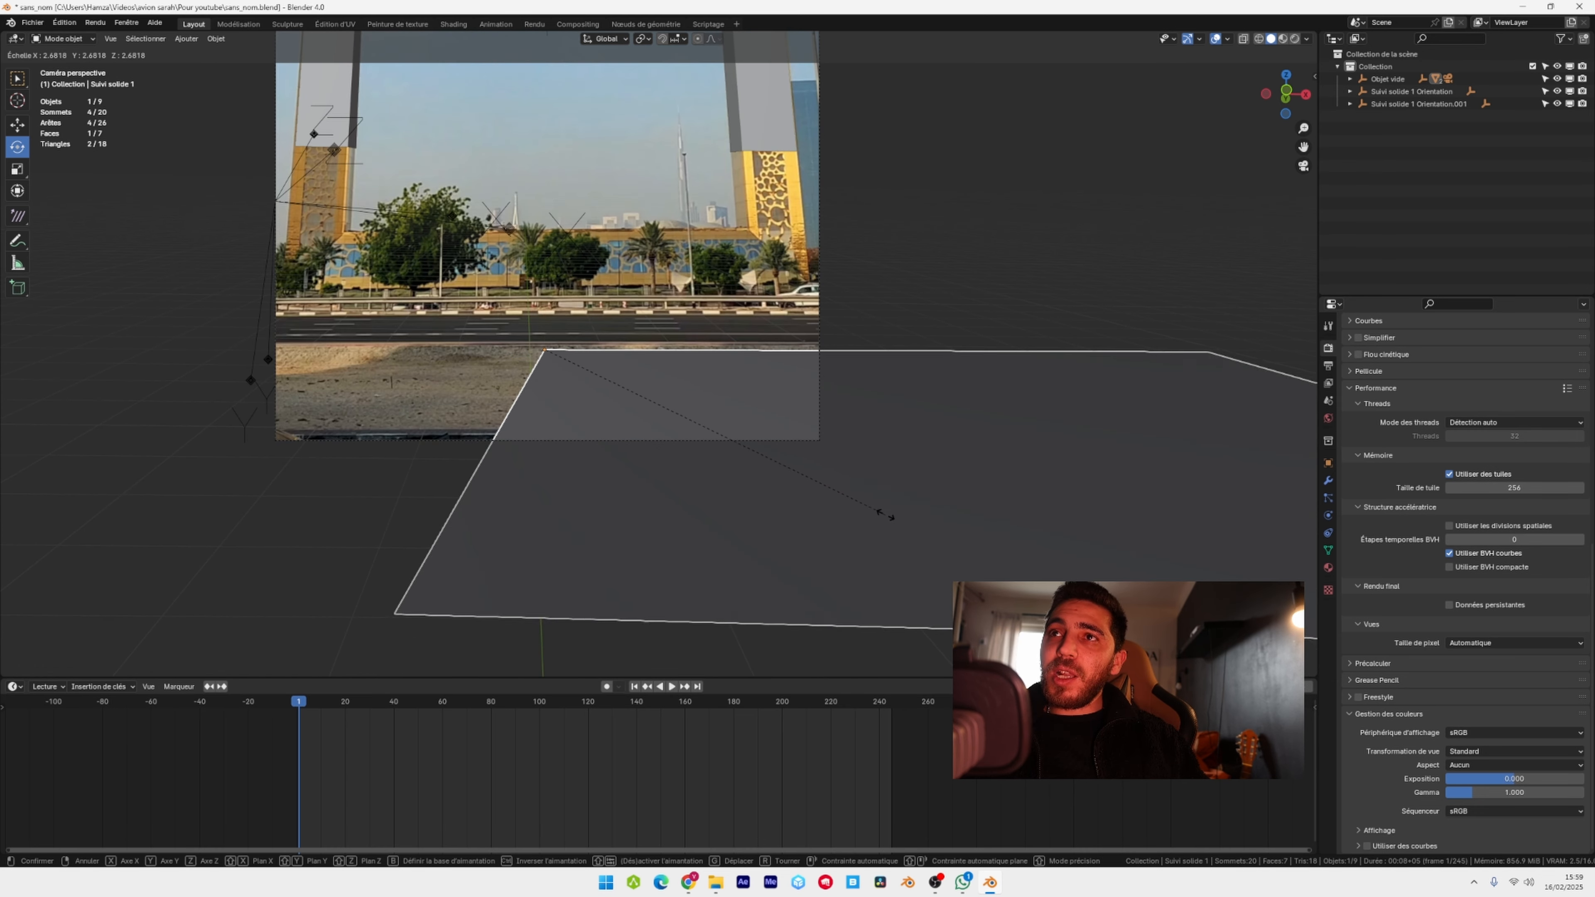
click(873, 508)
- Move the ground plane sideways and back so it covers the whole foreground up to the roadside curb
click(17, 126)
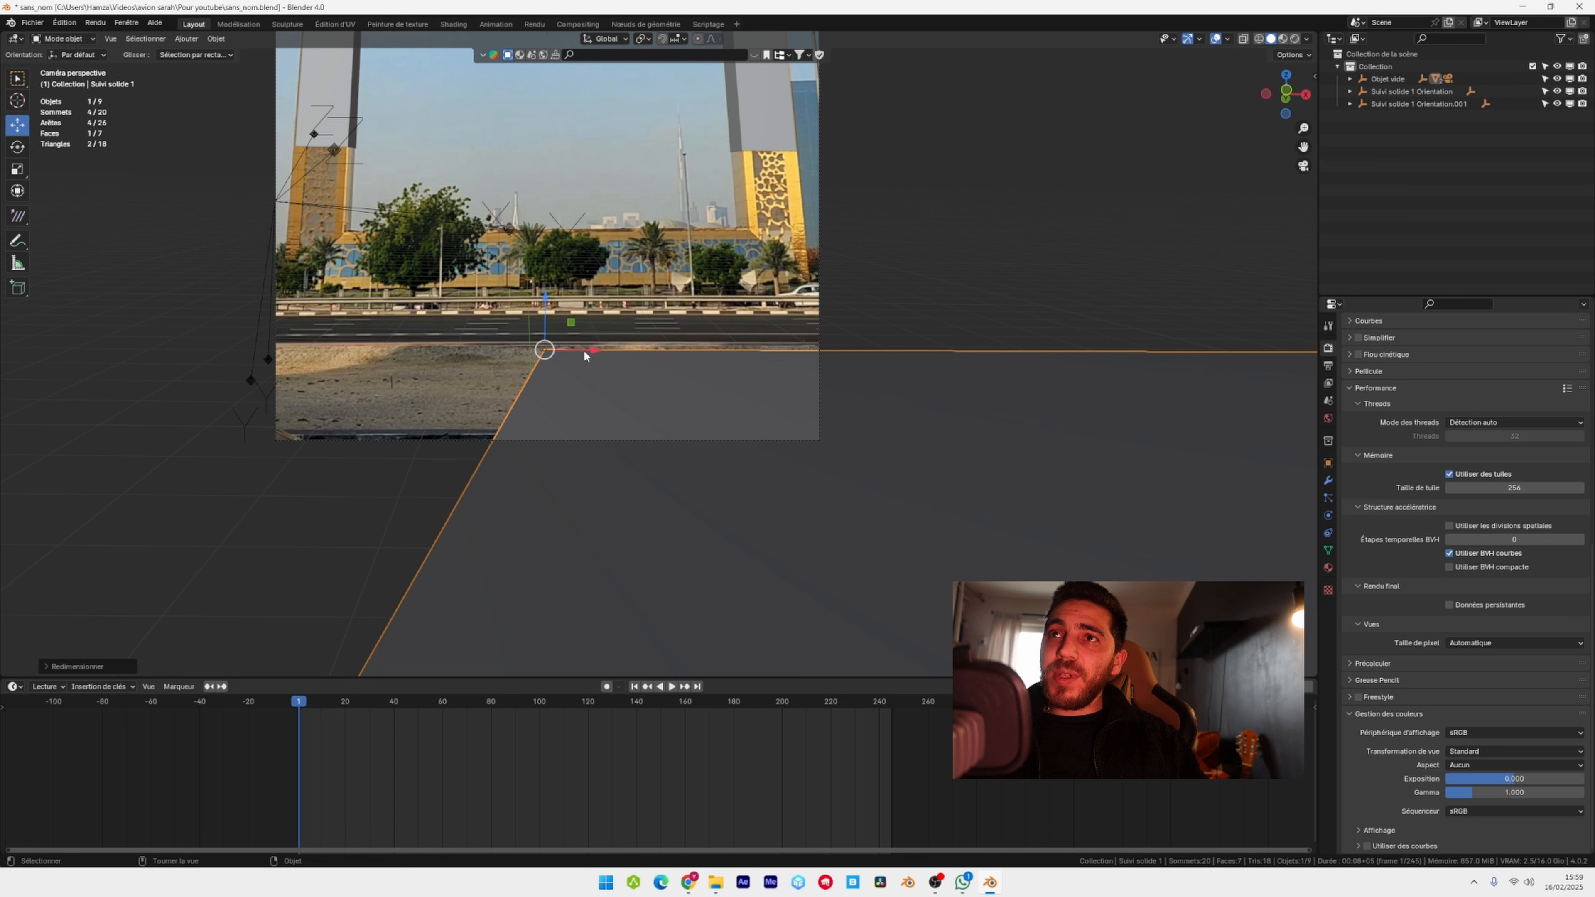
drag(590, 351, 156, 351)
drag(133, 338, 233, 309)
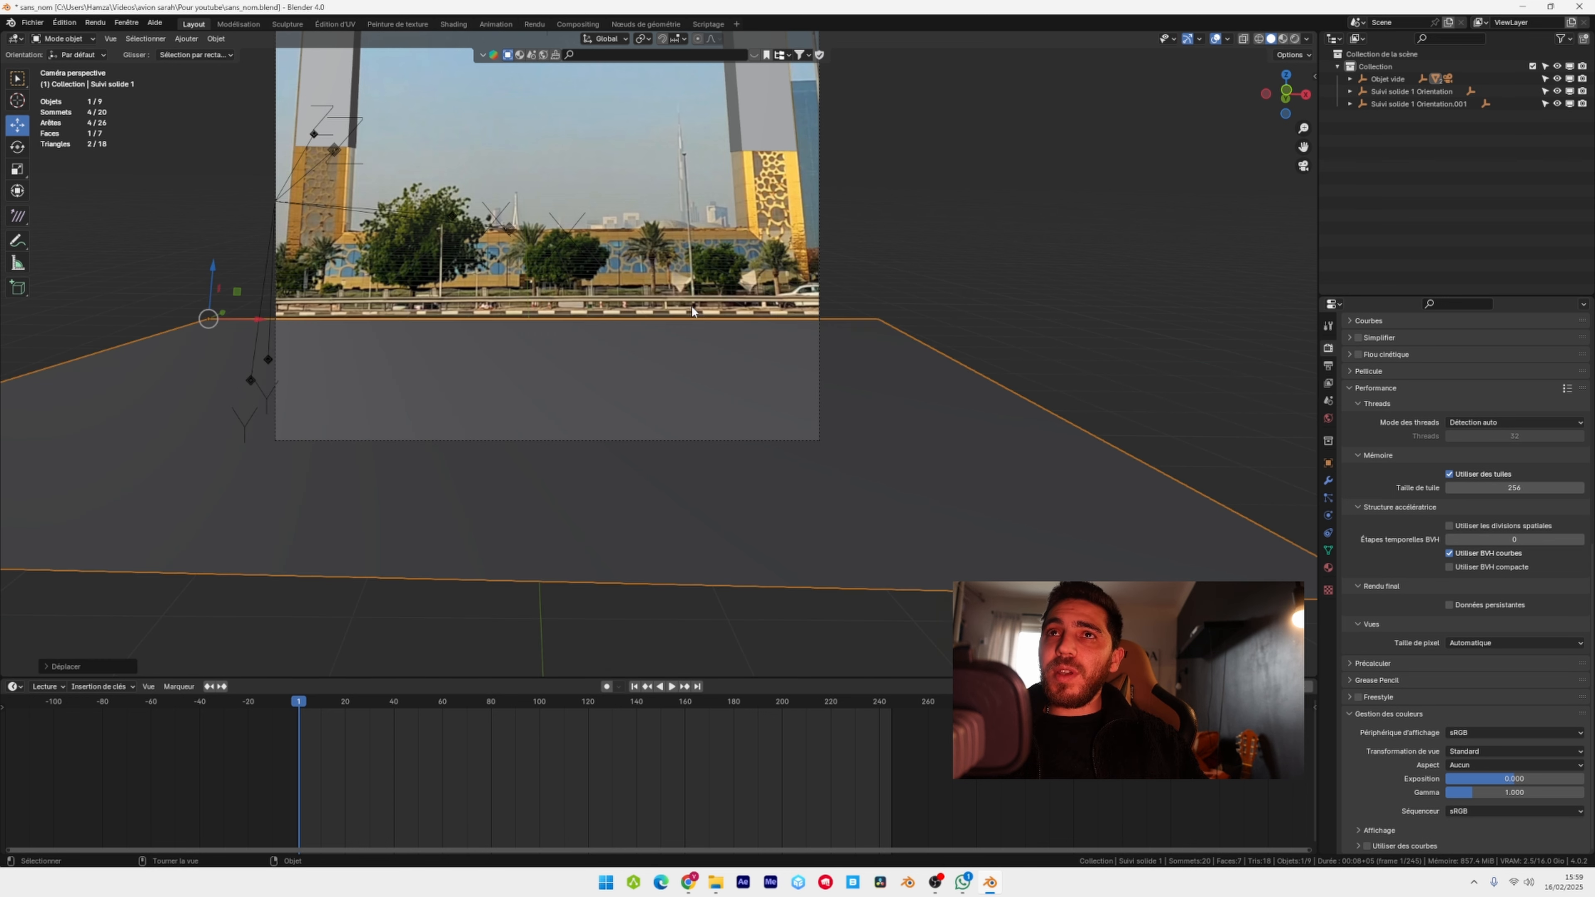
shift+middle_drag(551, 268, 632, 410)
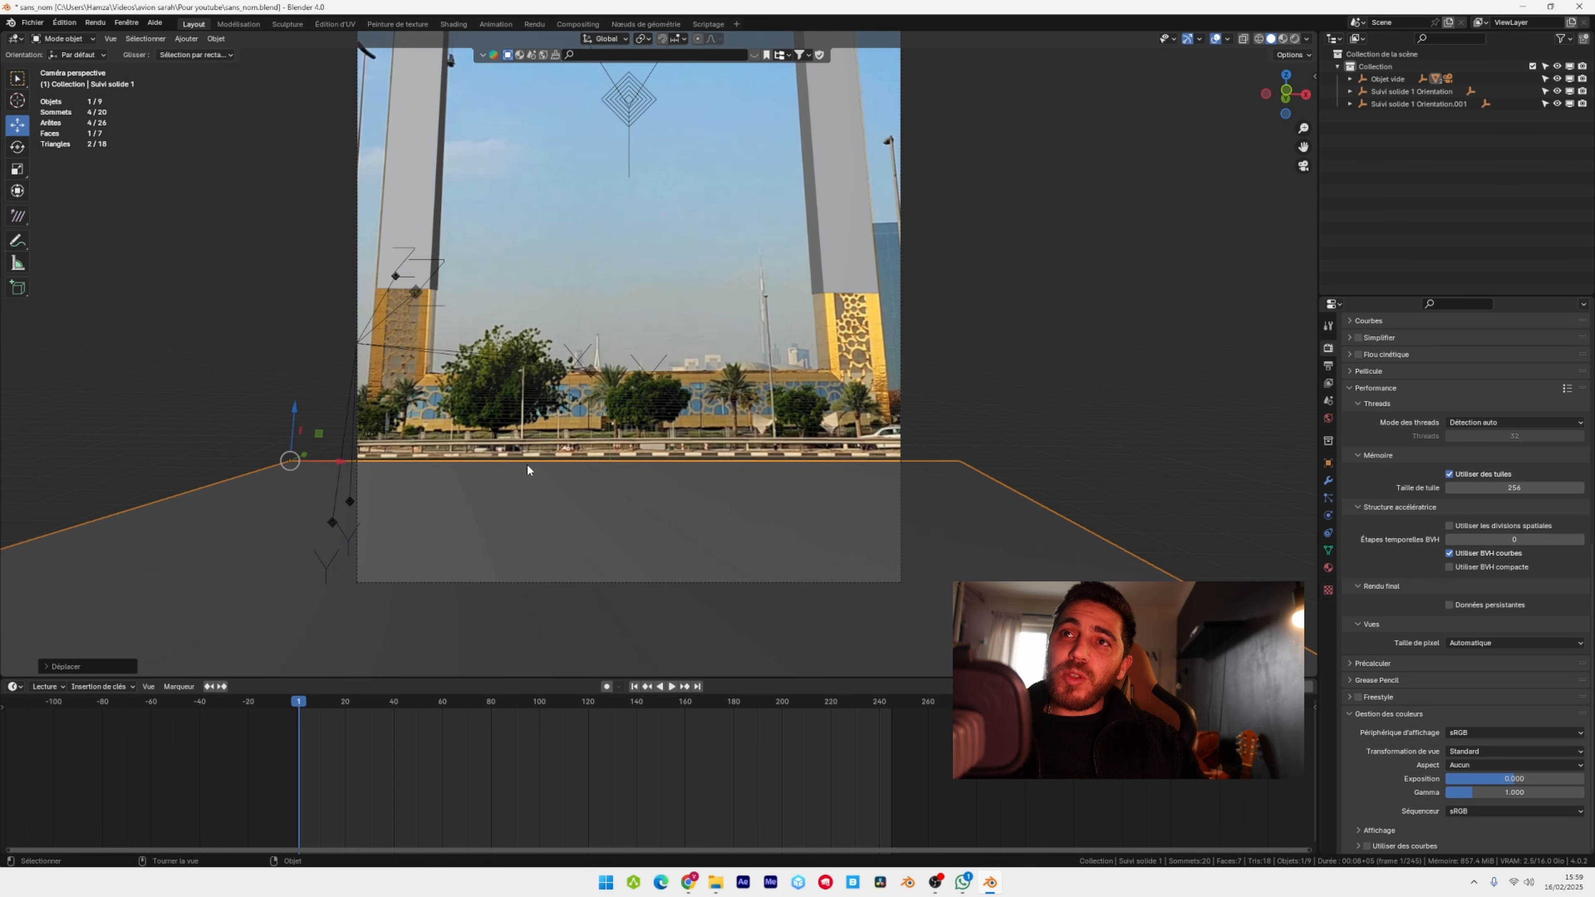
scroll(646, 434, down, 4)
shift+middle_drag(647, 434, 604, 525)
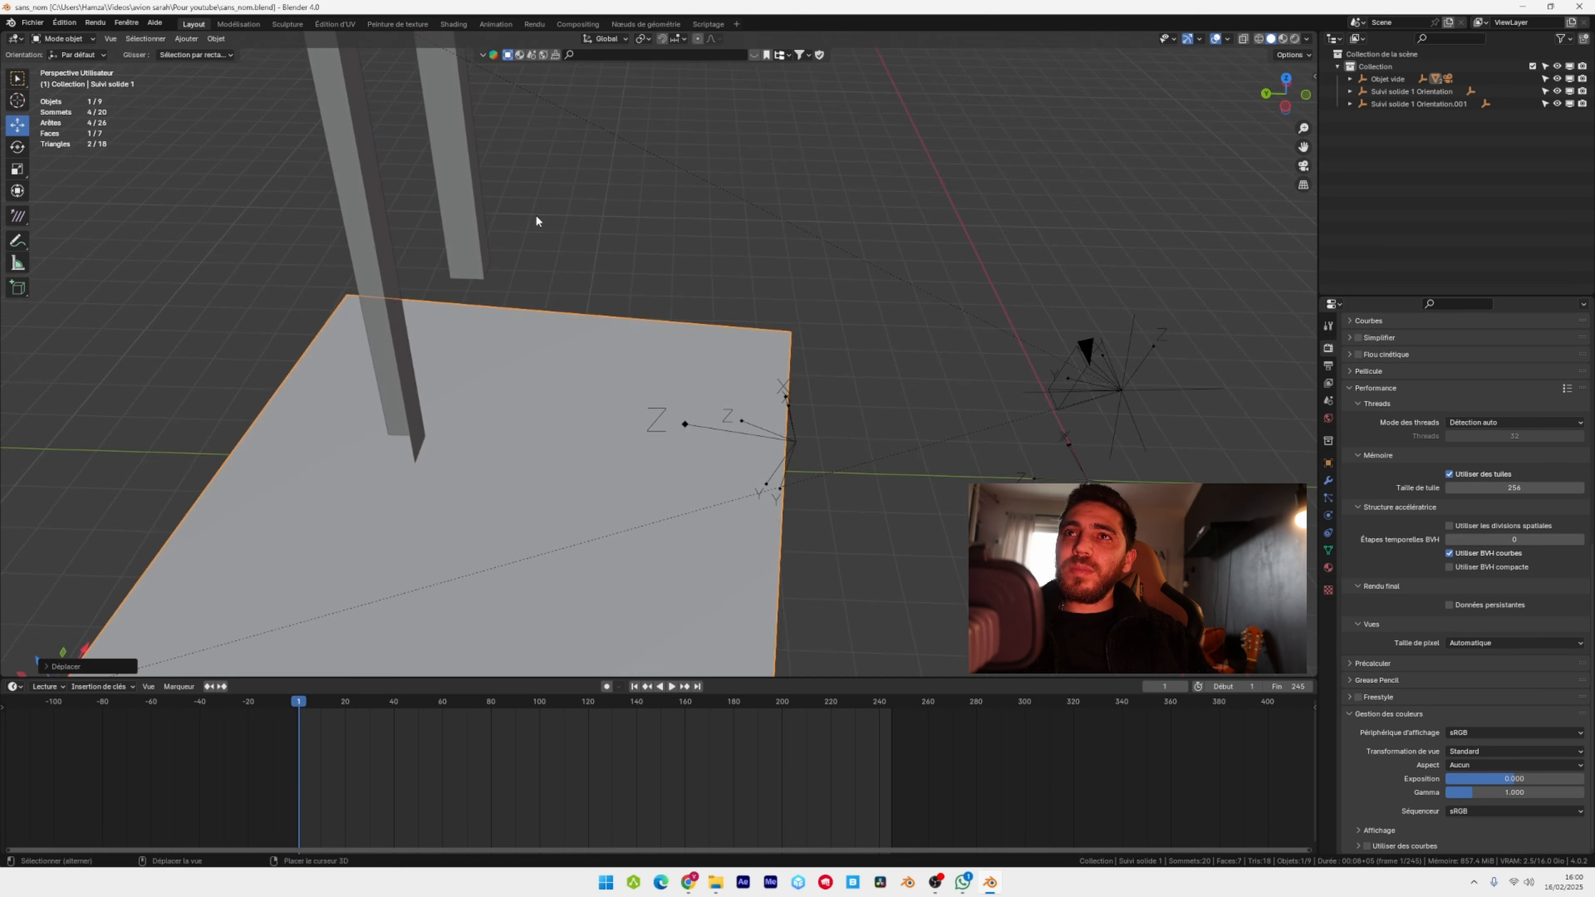
- Add a mesh plane and move it over and up to the upper part of the golden frame
click(186, 39)
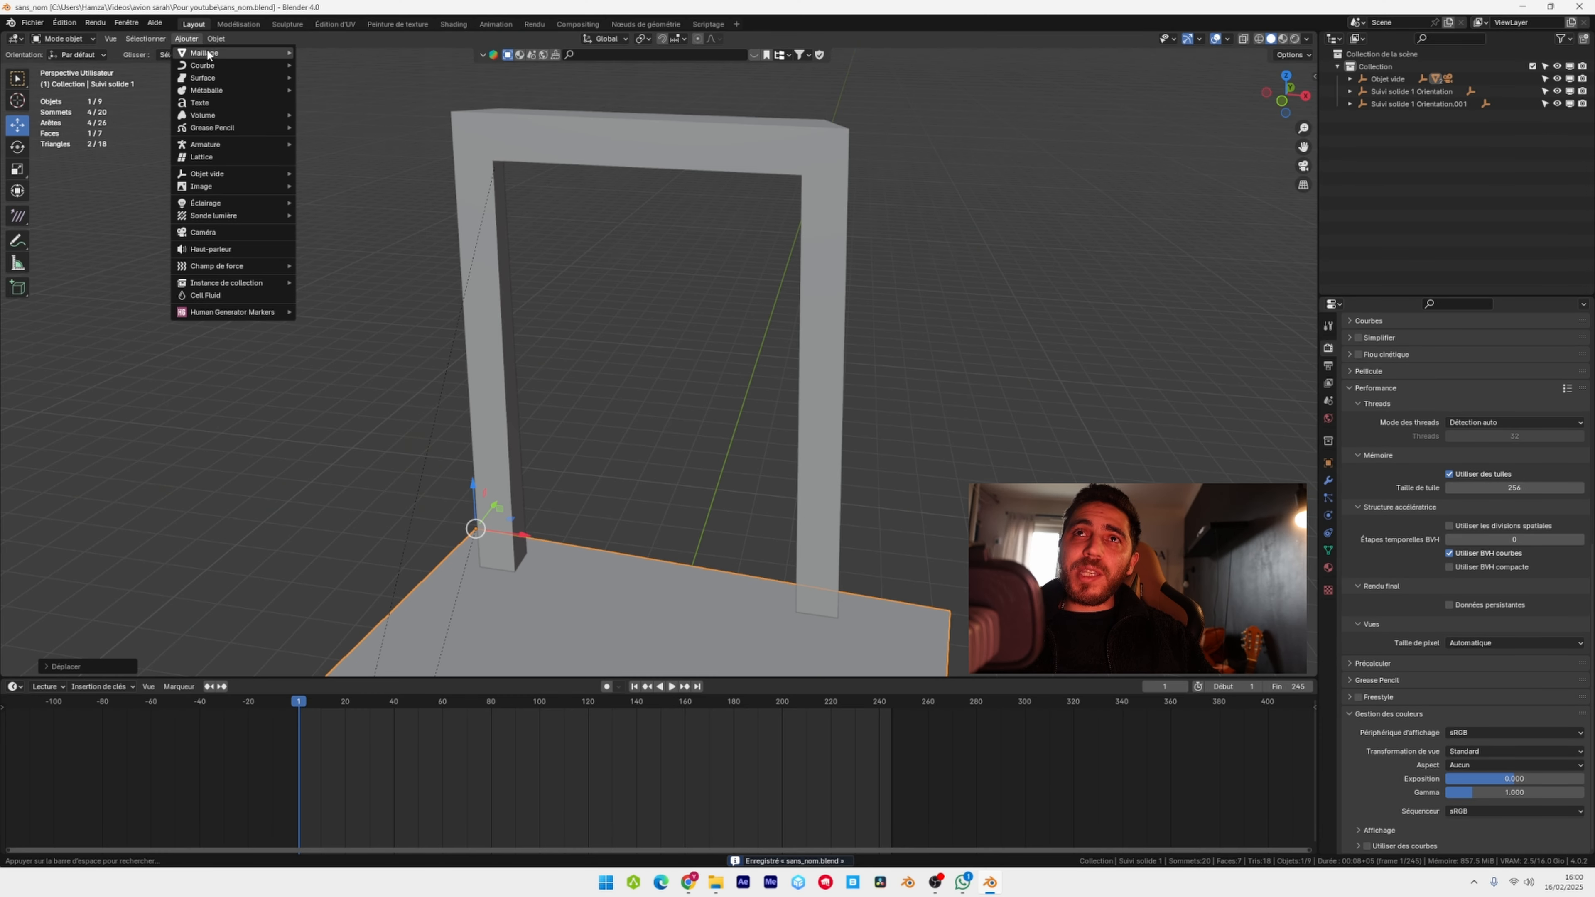
mouse_move(207, 53)
click(342, 53)
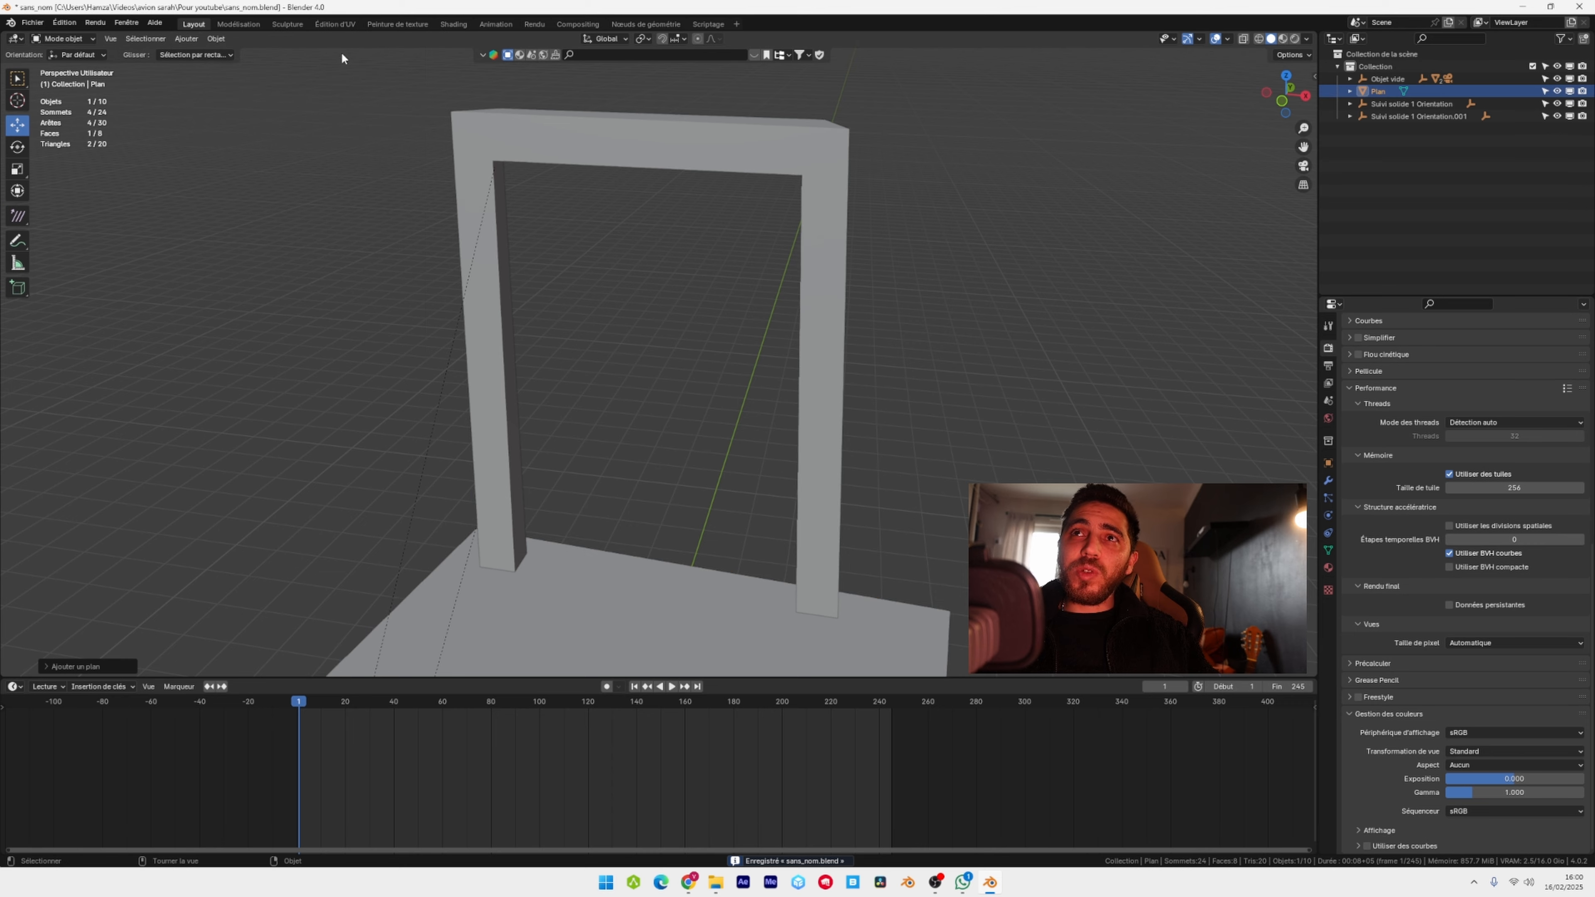
scroll(621, 406, down, 3)
shift+middle_drag(621, 406, 785, 282)
drag(403, 236, 892, 139)
drag(842, 104, 842, 333)
- Rotate the new plane upright to face the camera and place it just in front of the frame
click(17, 147)
drag(826, 349, 801, 395)
middle_drag(801, 395, 601, 302)
drag(610, 280, 625, 291)
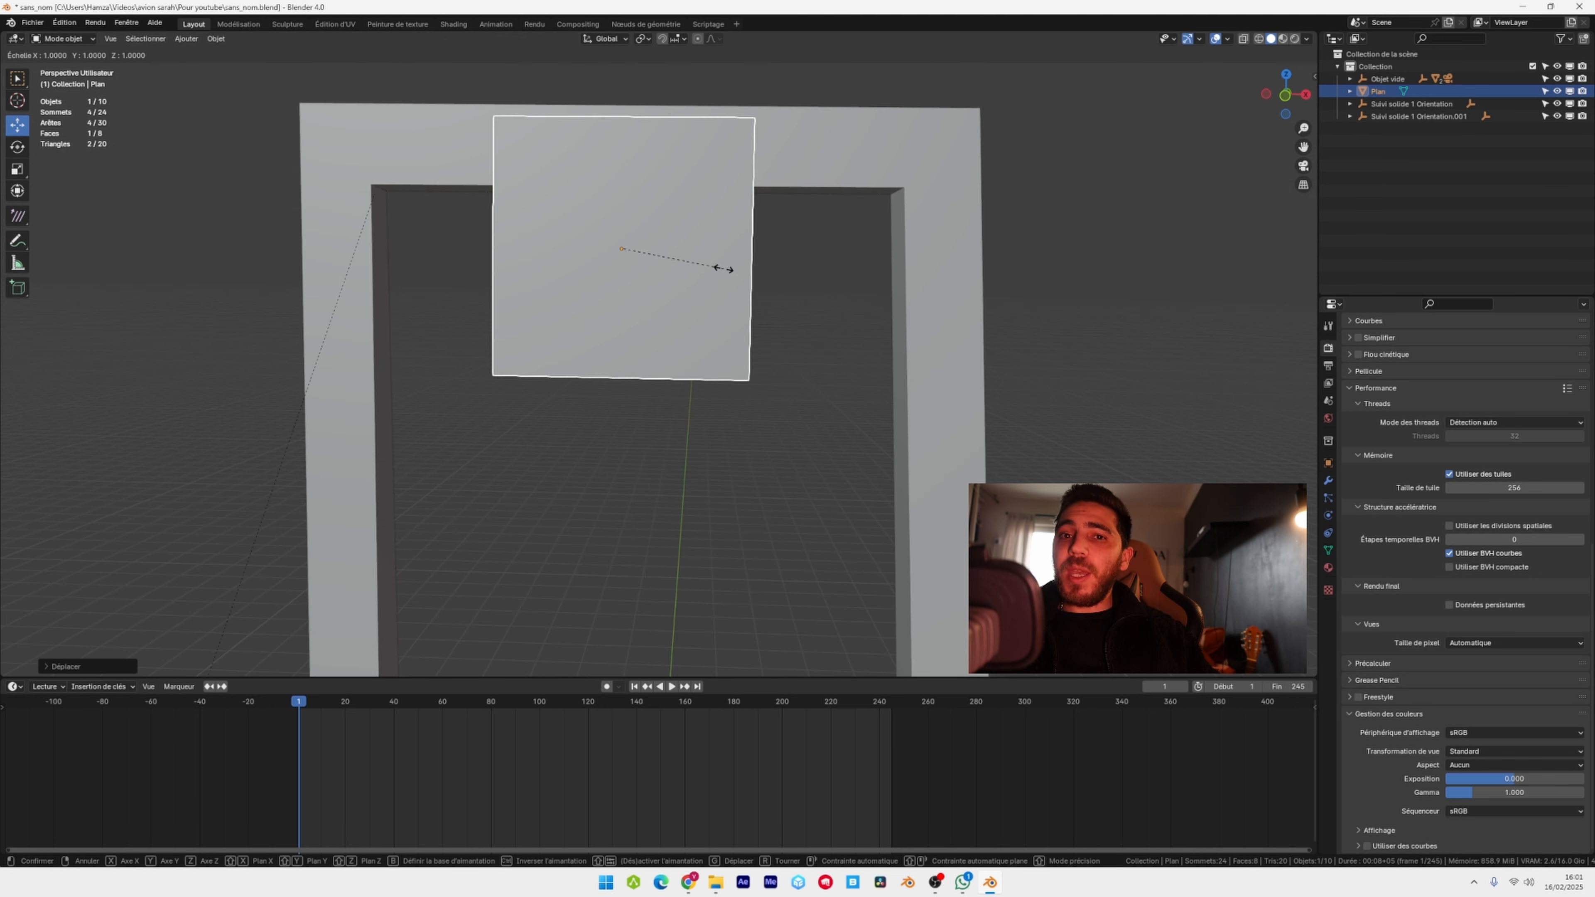
- Scale the upright plane about 2.4 times along X to nearly span the frame, and rotate it slightly to line up
key(x)
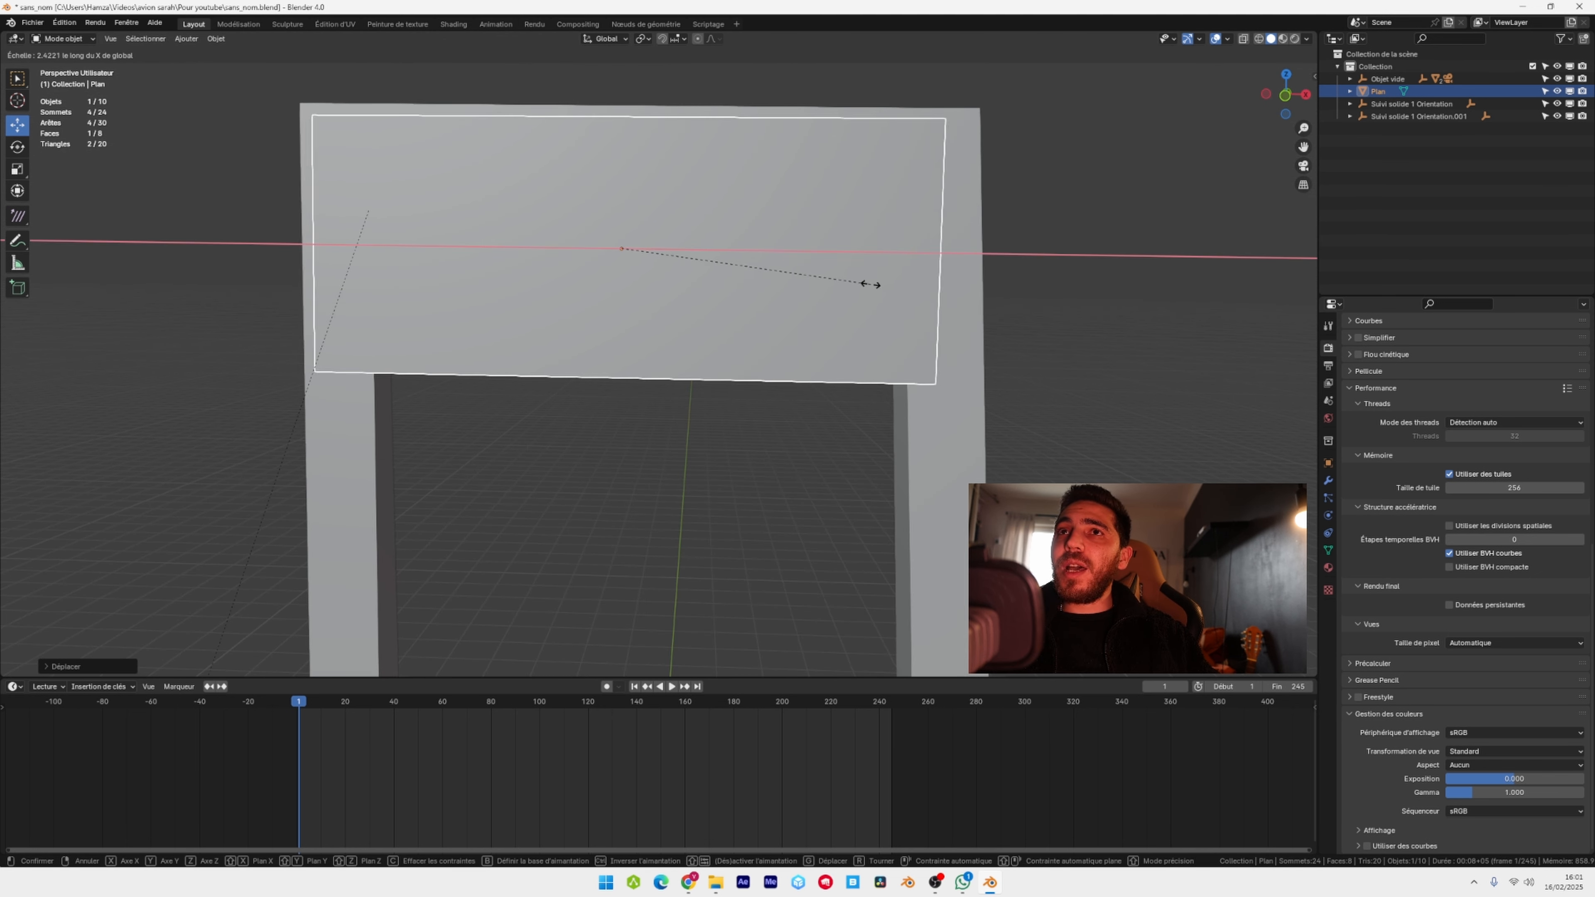
click(866, 284)
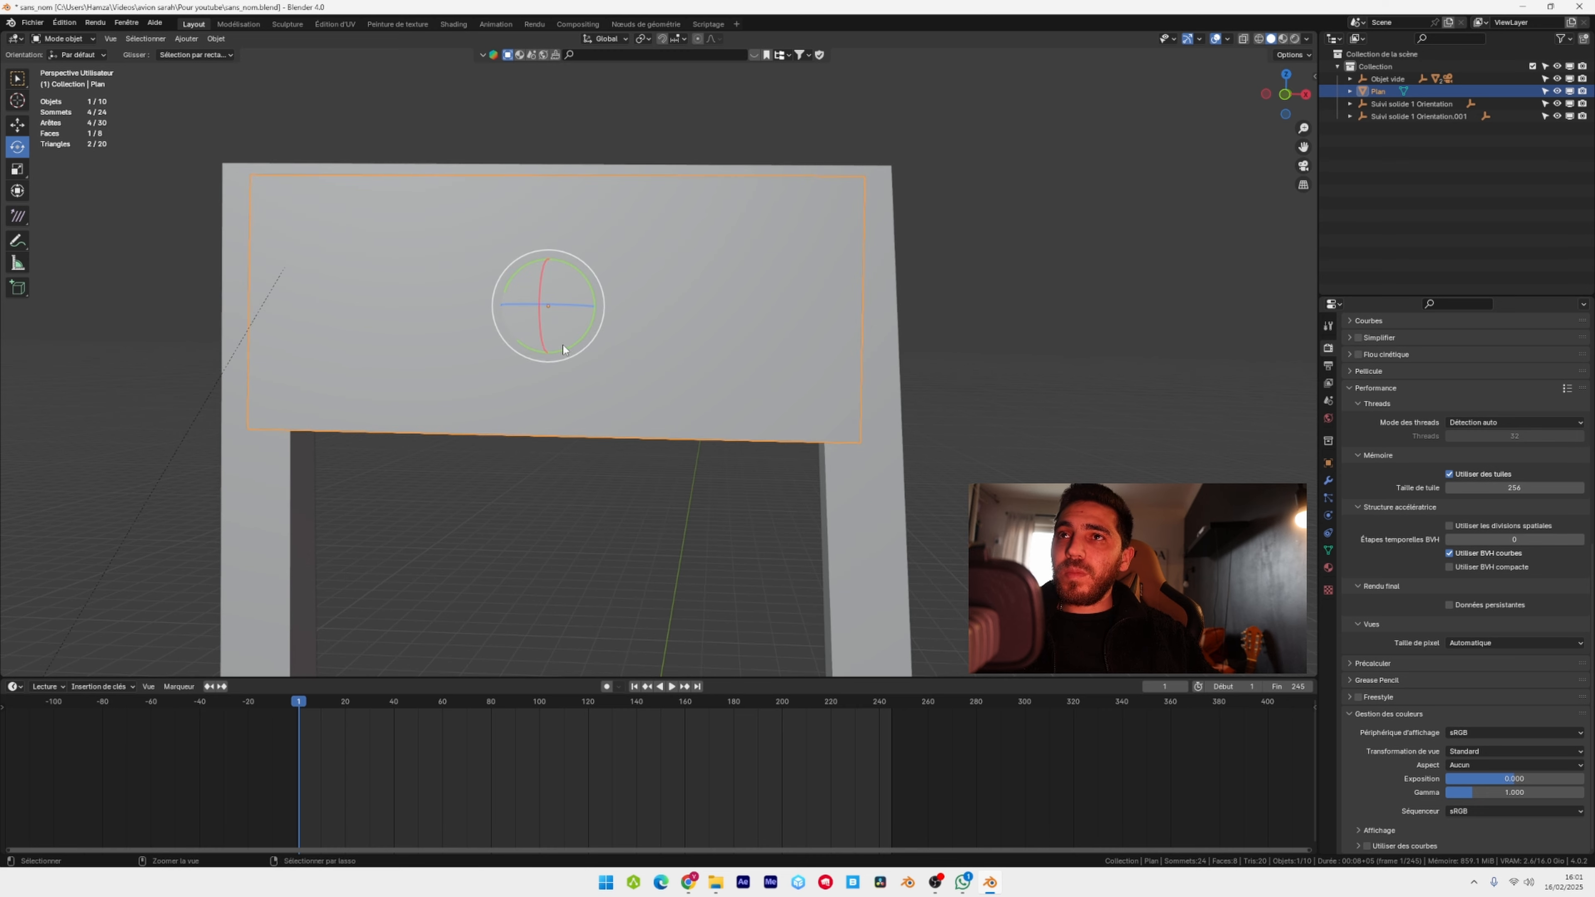
drag(563, 349, 586, 303)
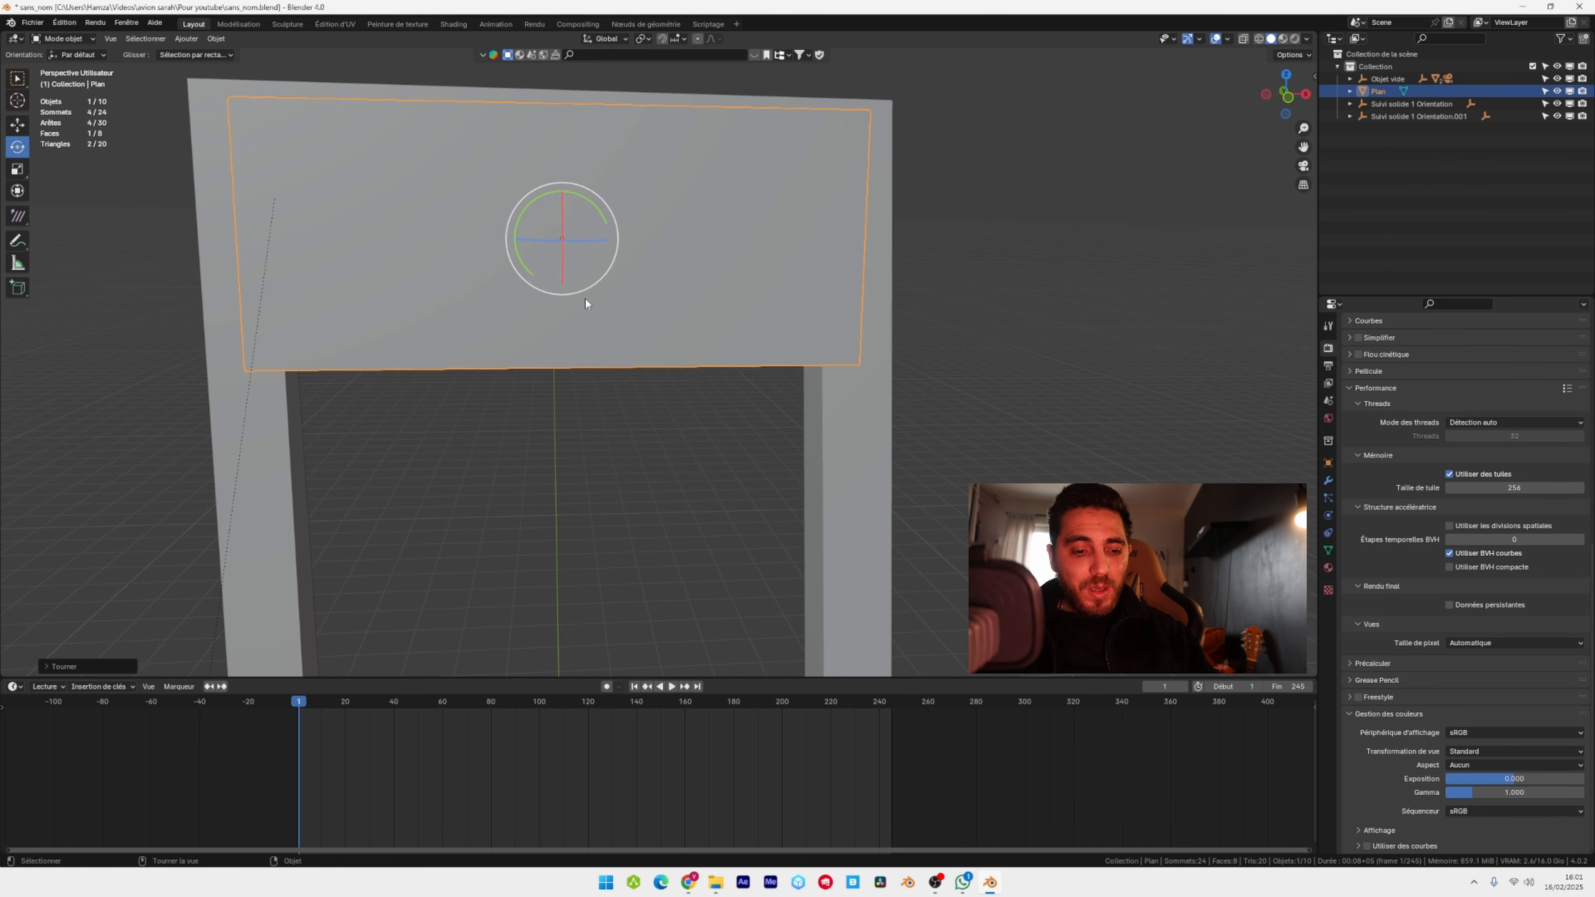
- Stretch the upright plane along Z to cover more of the frame's opening and shift it into position
key(s)
key(z)
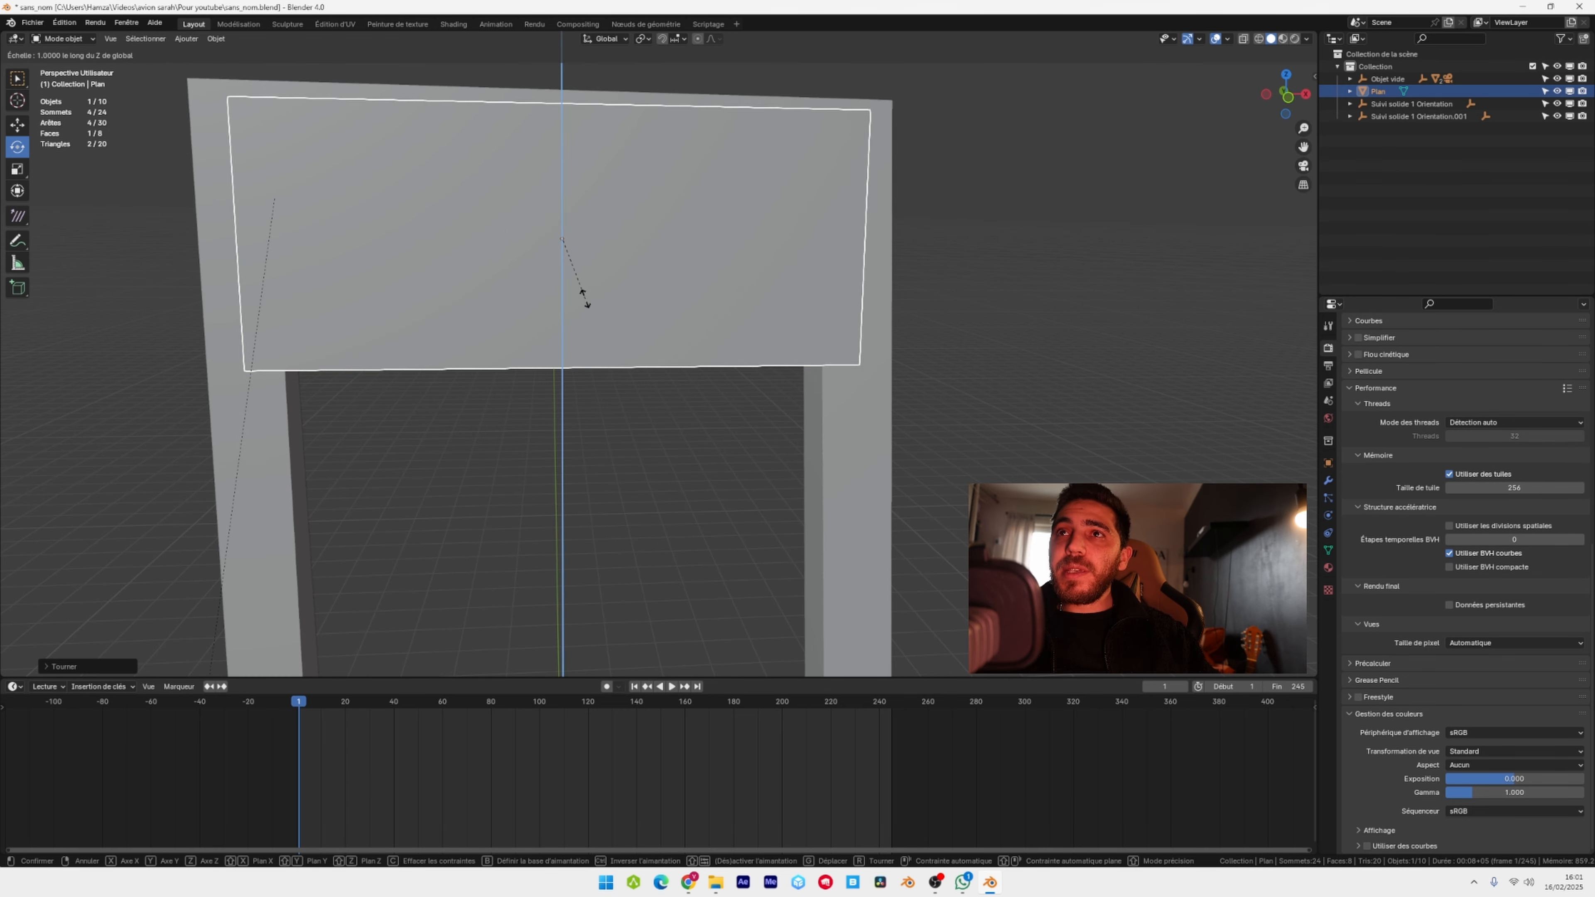
click(618, 389)
scroll(641, 295, down, 3)
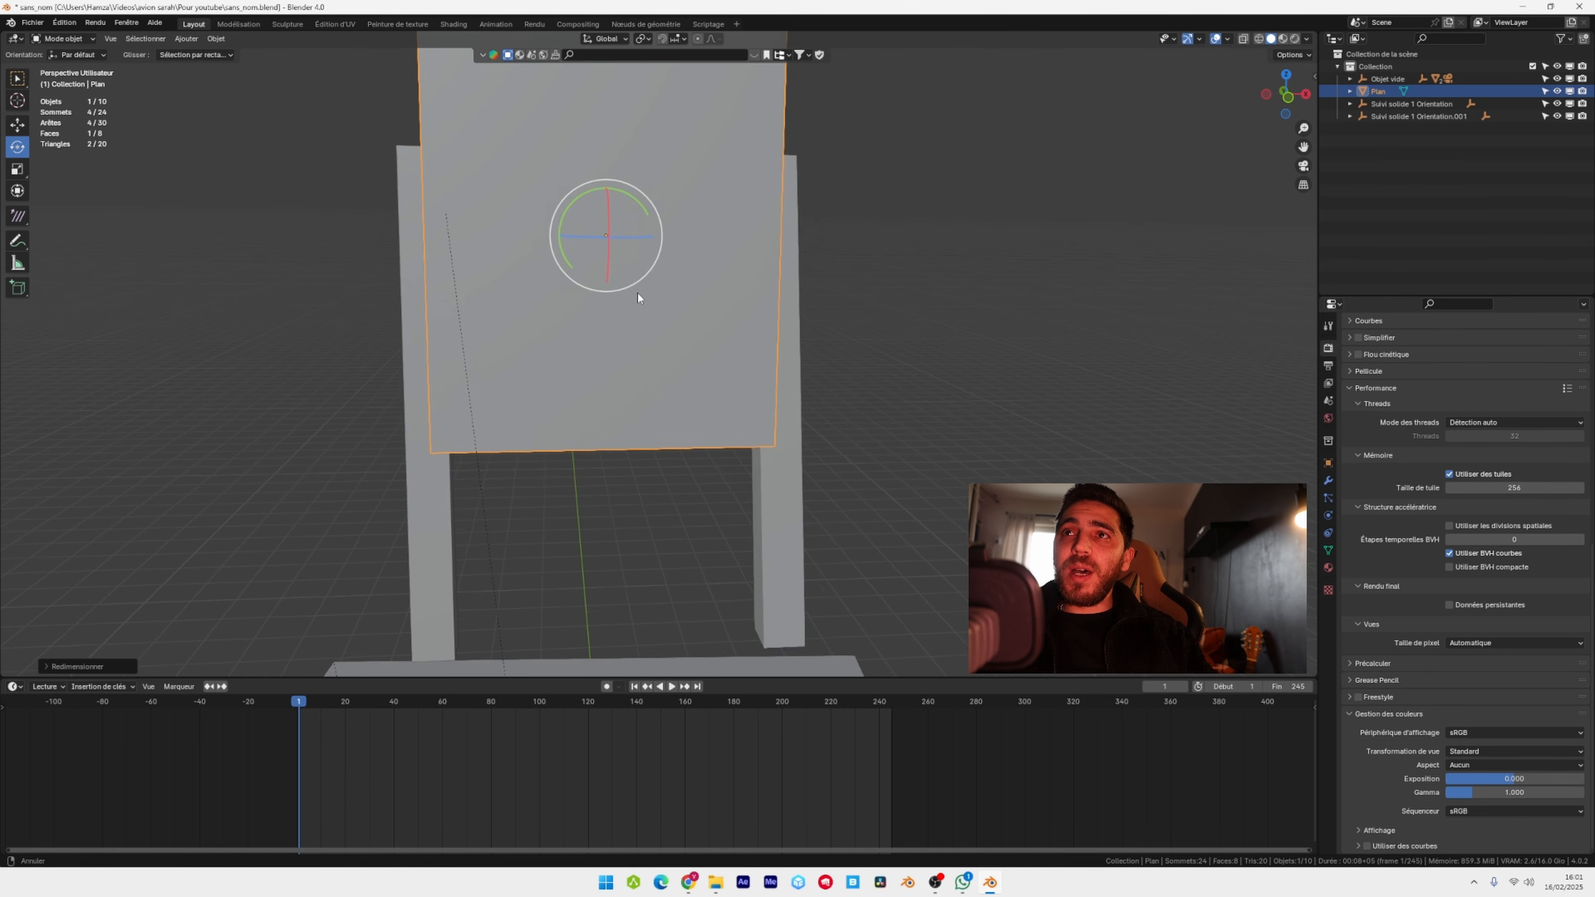
key(shift+space)
key(g)
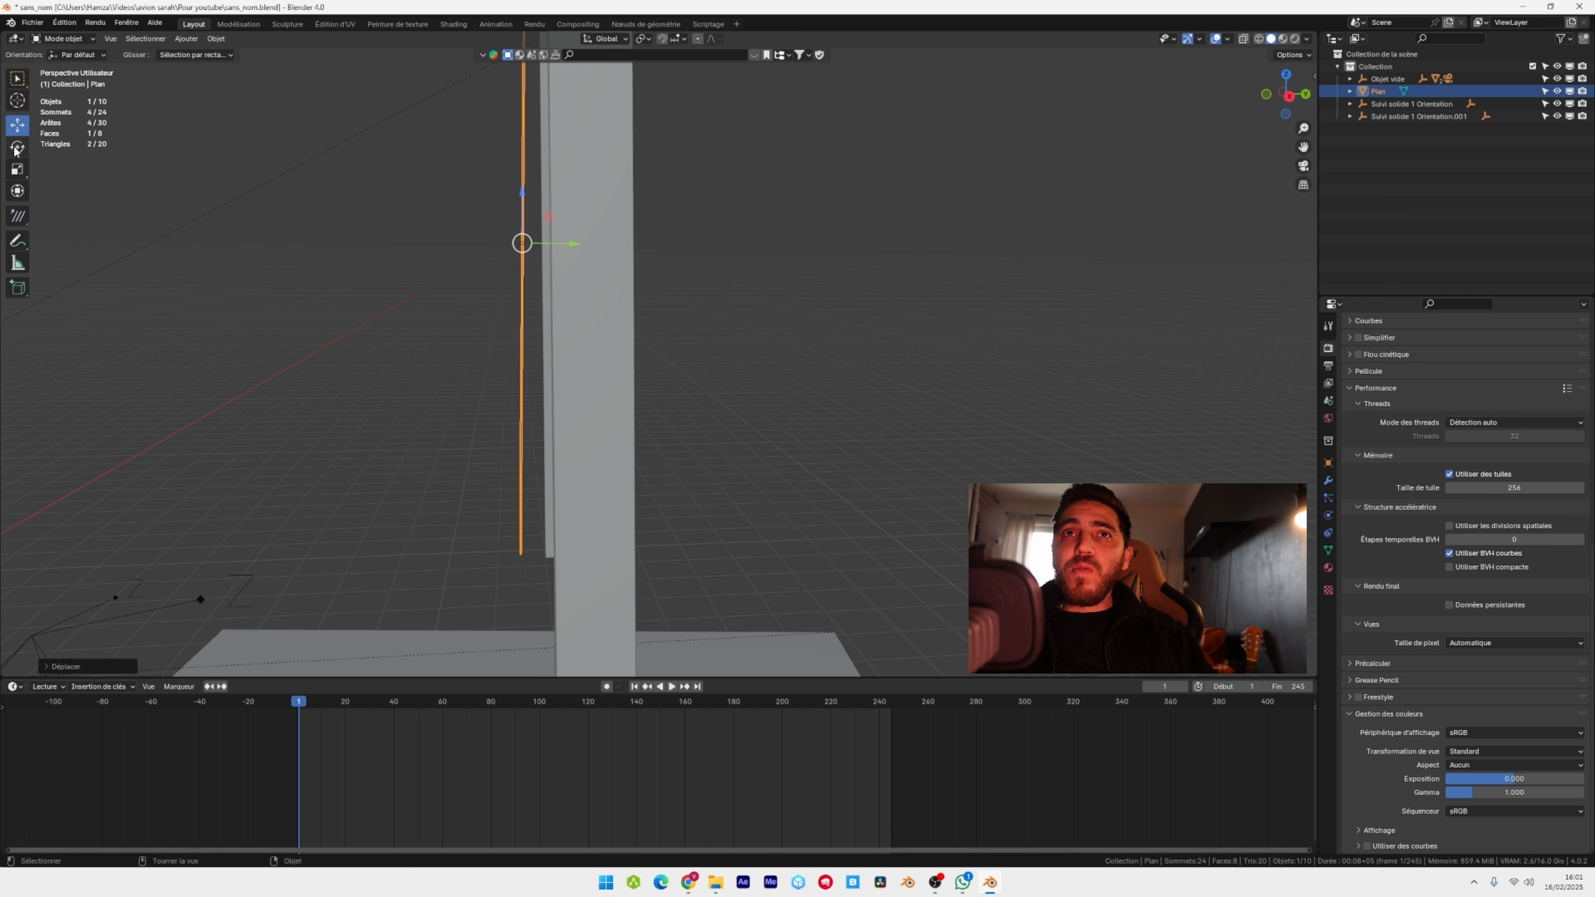
- Rotate the upright plane slightly about X so it runs parallel to the frame's front face
key(shift+space)
key(r)
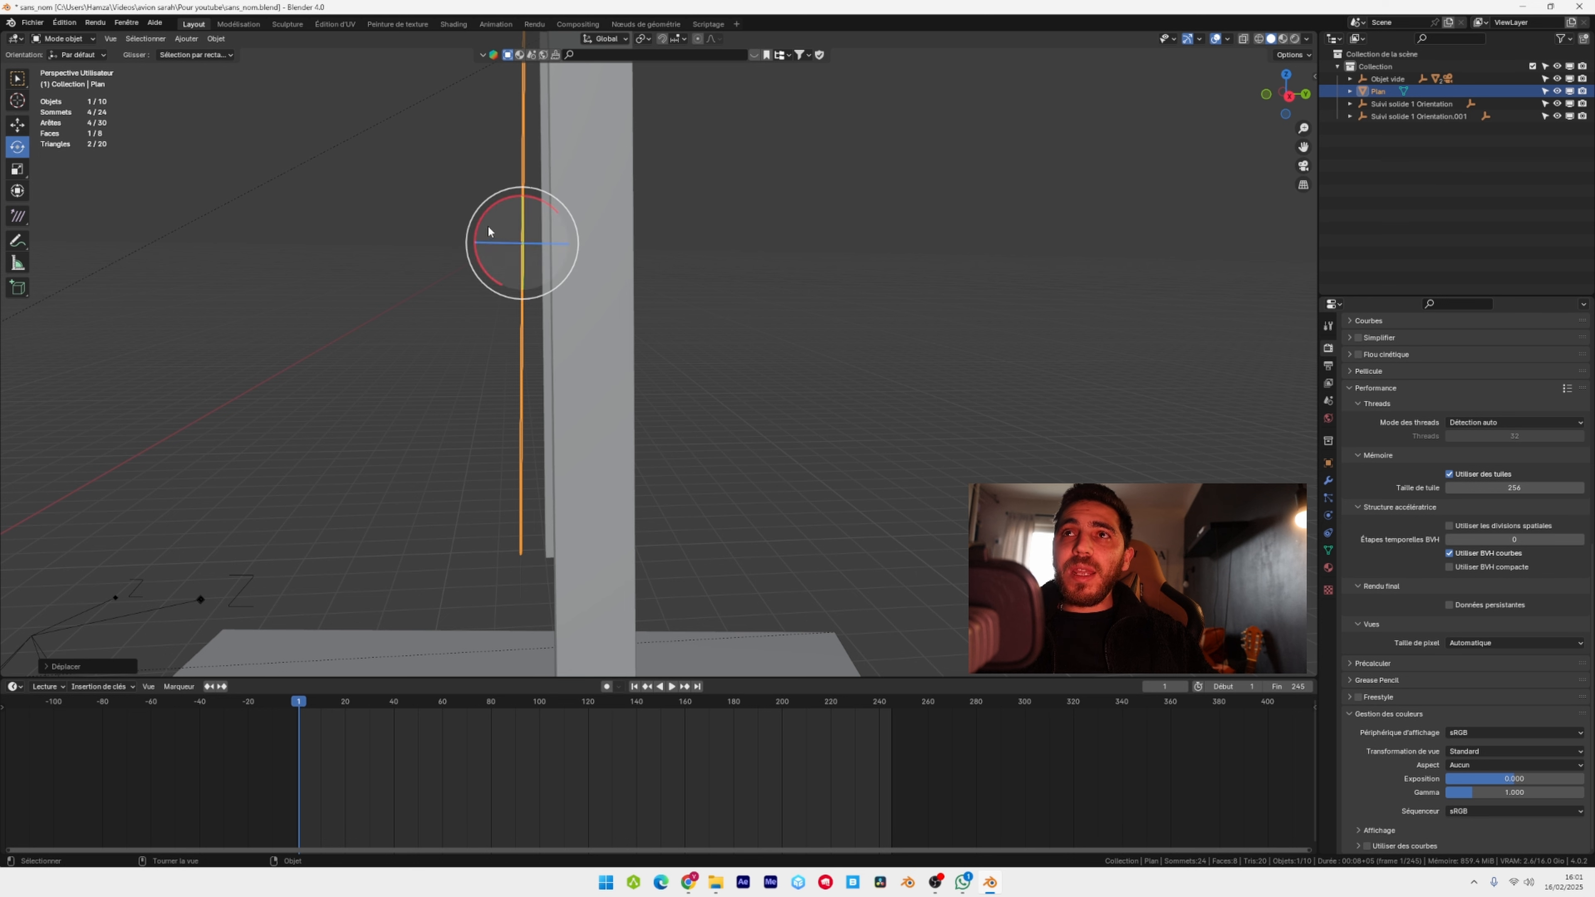
drag(533, 199, 537, 203)
middle_drag(448, 243, 900, 403)
click(900, 403)
- Center the upright plane over the frame, rescale it along Z, and compare its coverage in camera view
key(KP_1)
click(682, 207)
key(shift+space)
key(g)
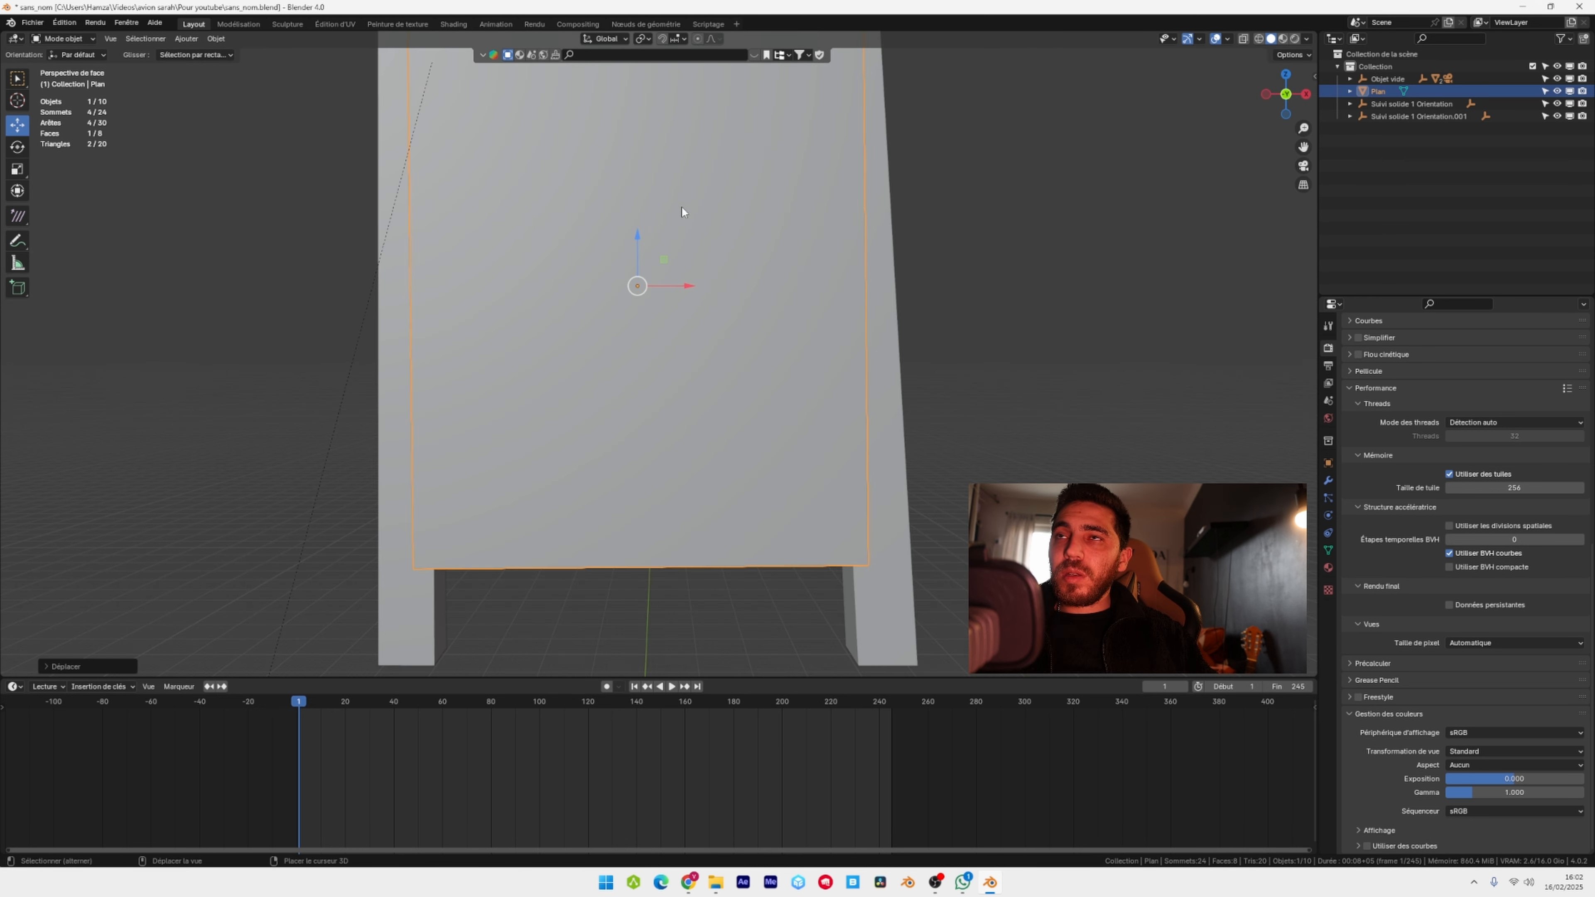
shift+middle_drag(682, 208, 638, 360)
shift+middle_drag(633, 455, 622, 356)
scroll(622, 356, down, 1)
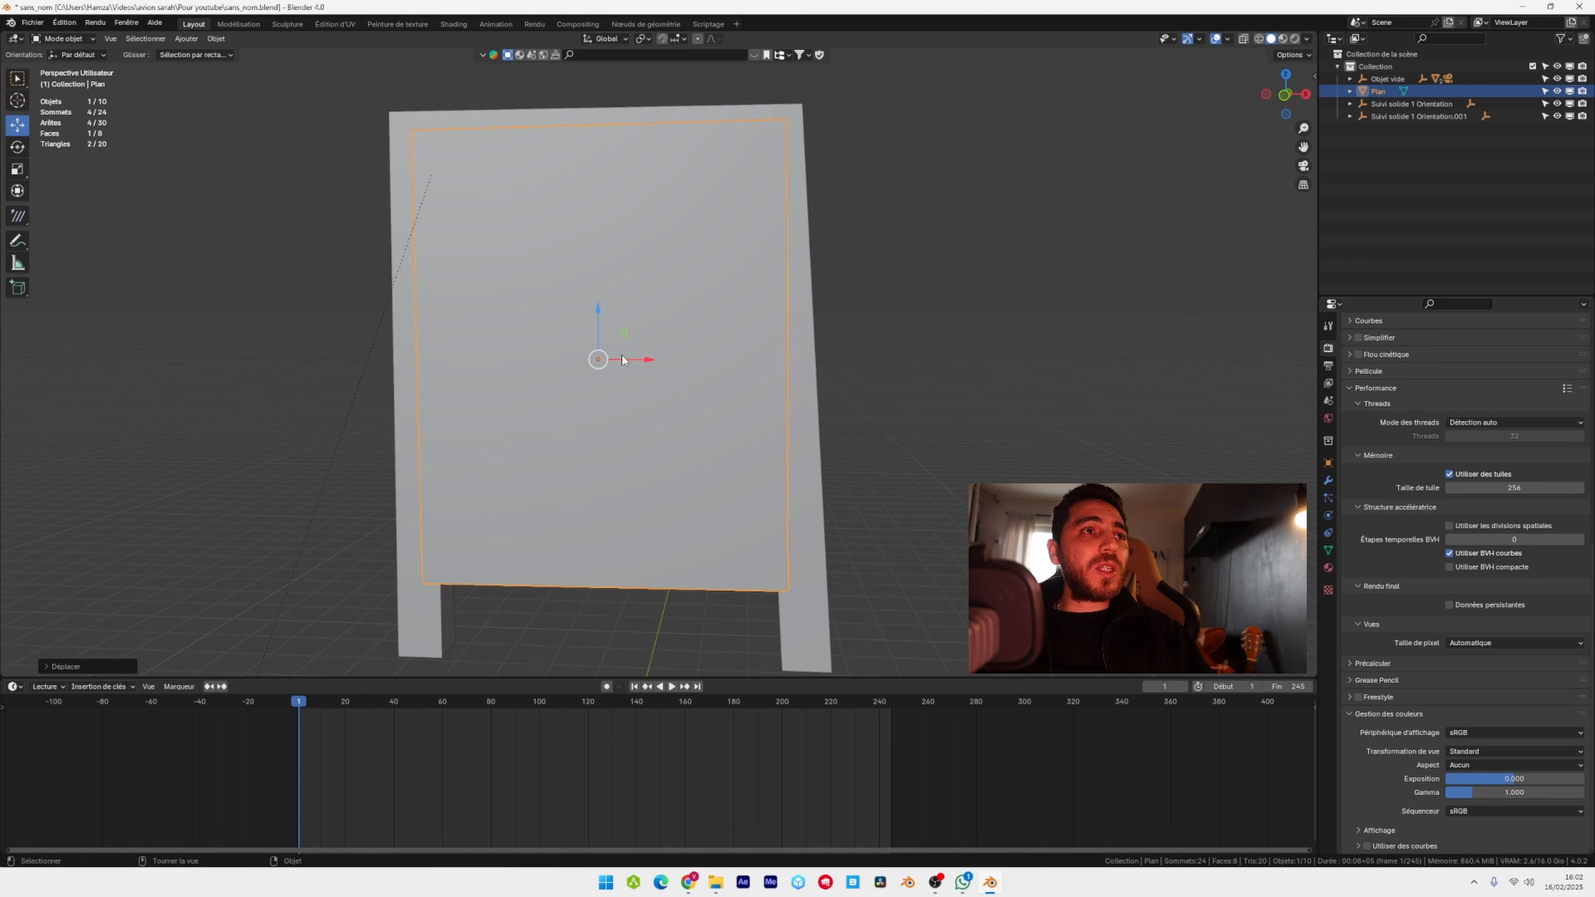
scroll(691, 358, down, 1)
key(s)
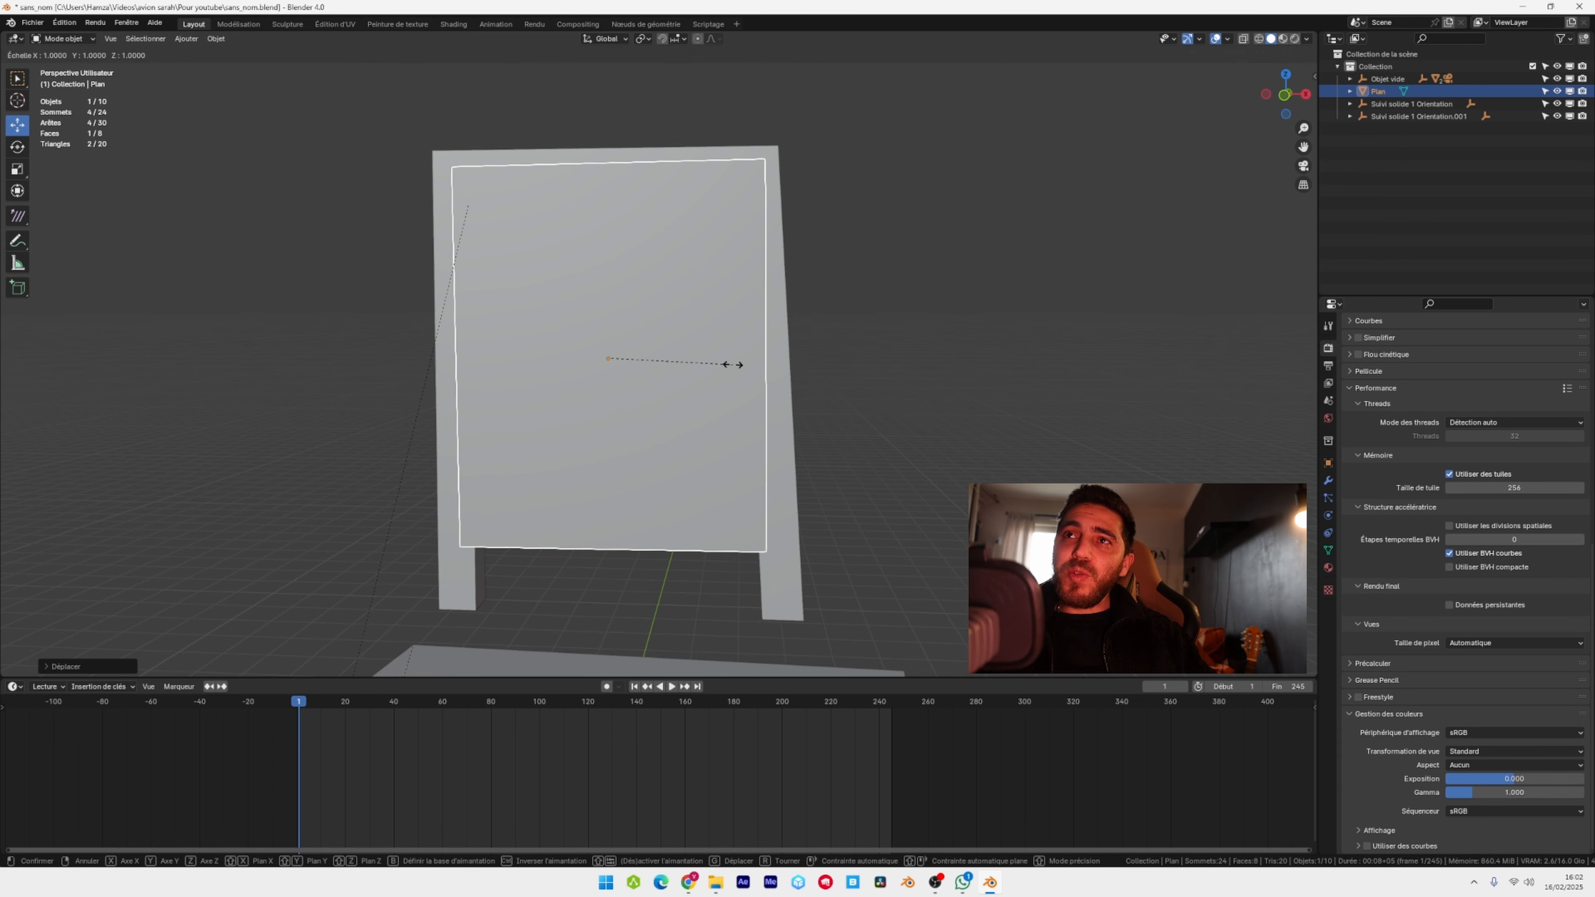
key(z)
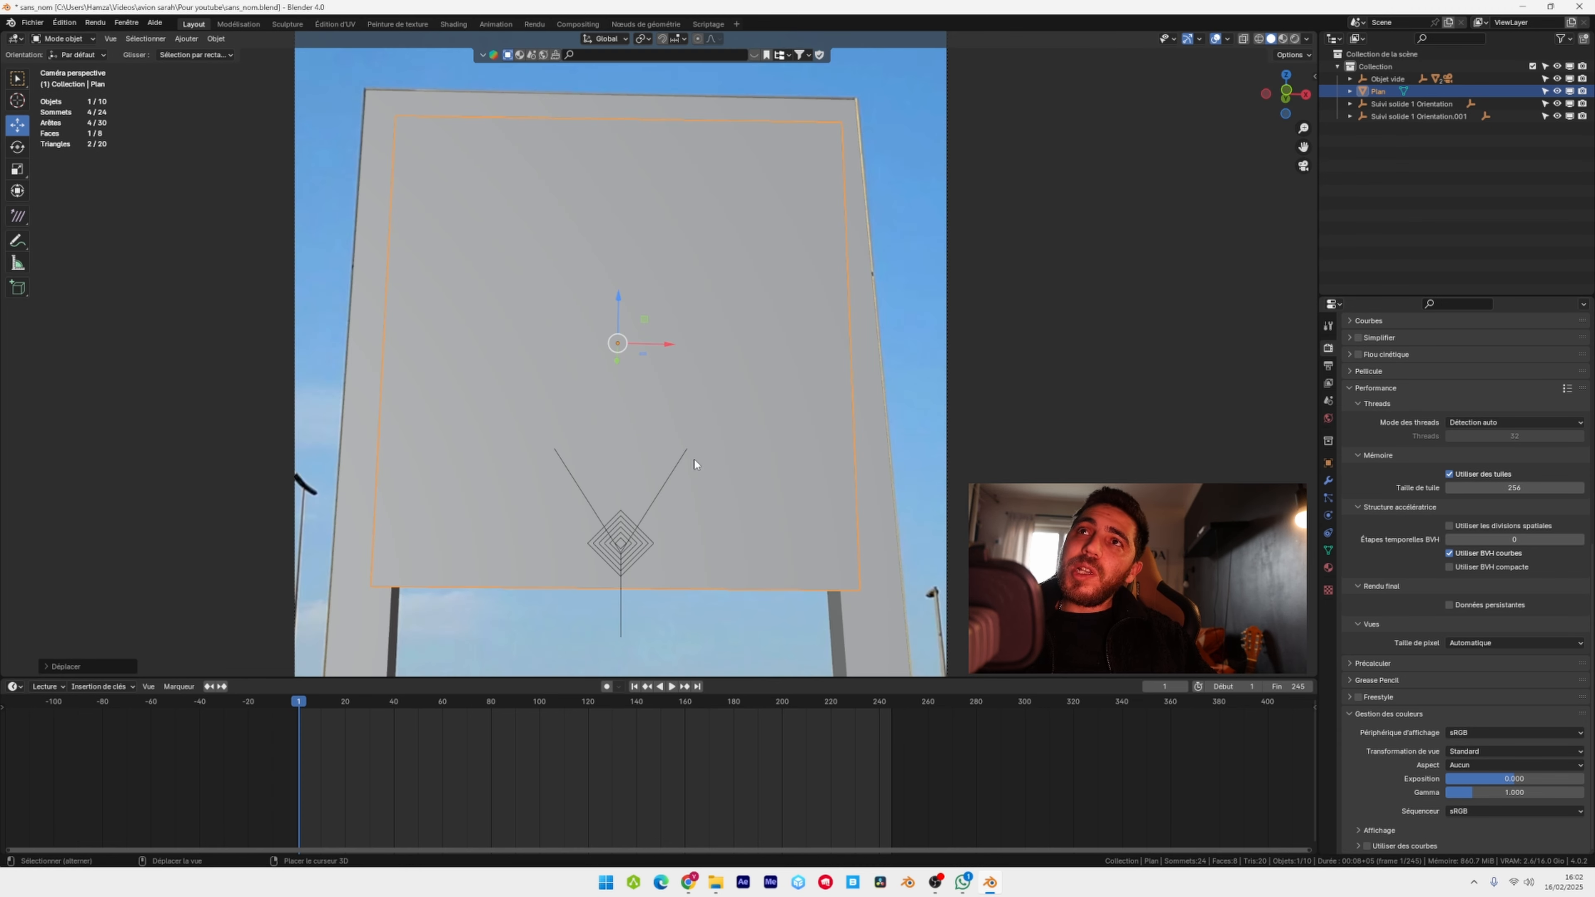
middle_drag(627, 432, 719, 467)
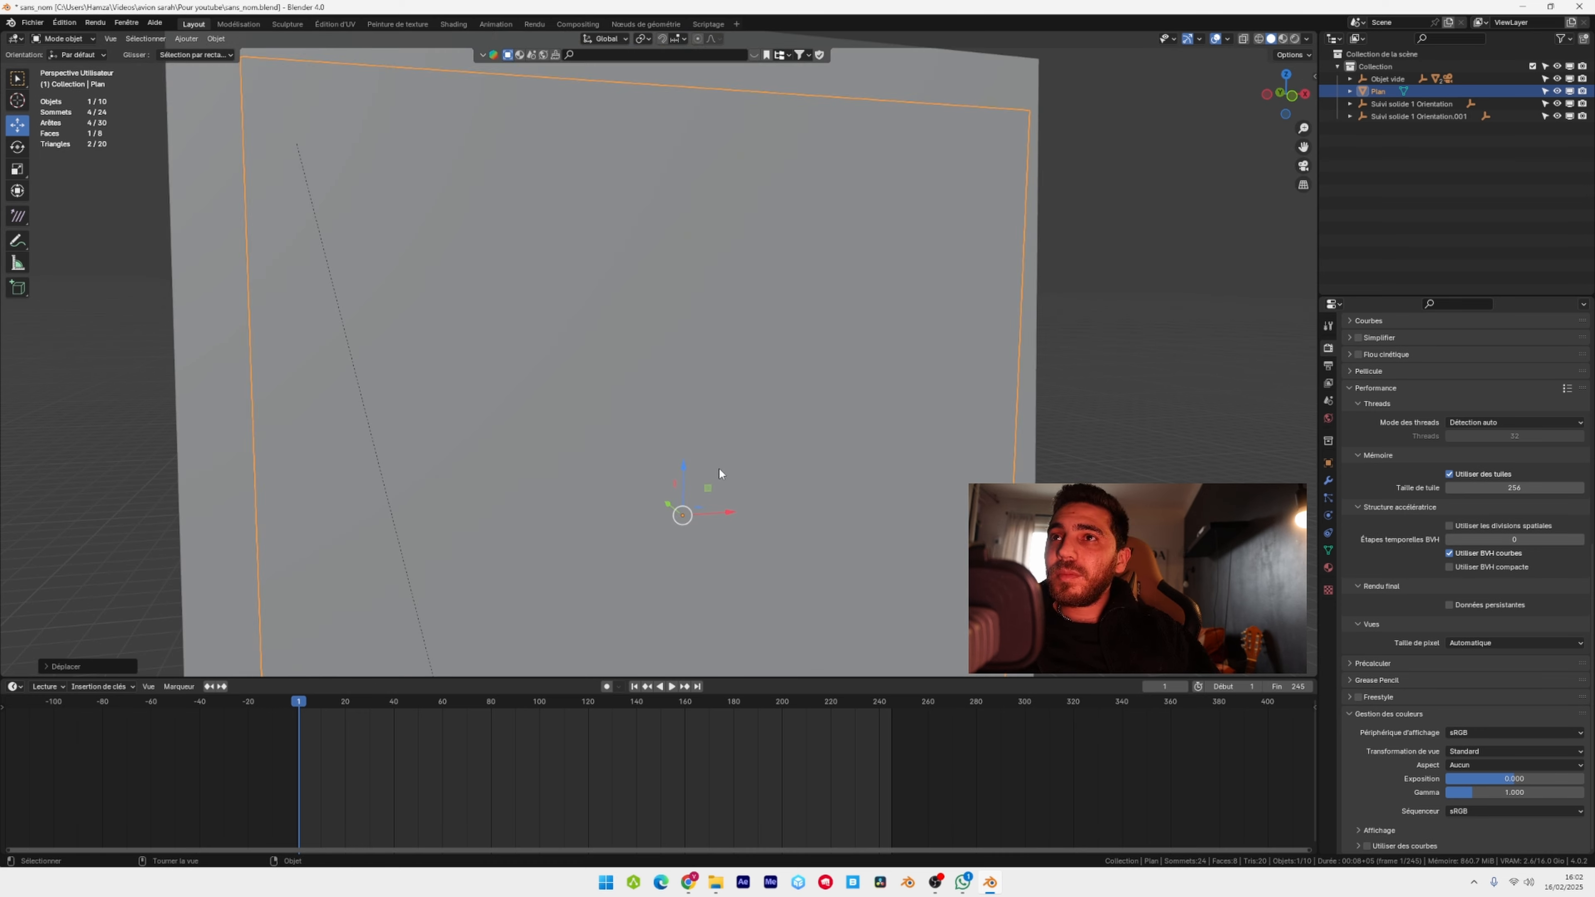
- Raise the upright plane slightly along Z against the frame
drag(688, 471, 686, 433)
shift+middle_drag(710, 194, 684, 403)
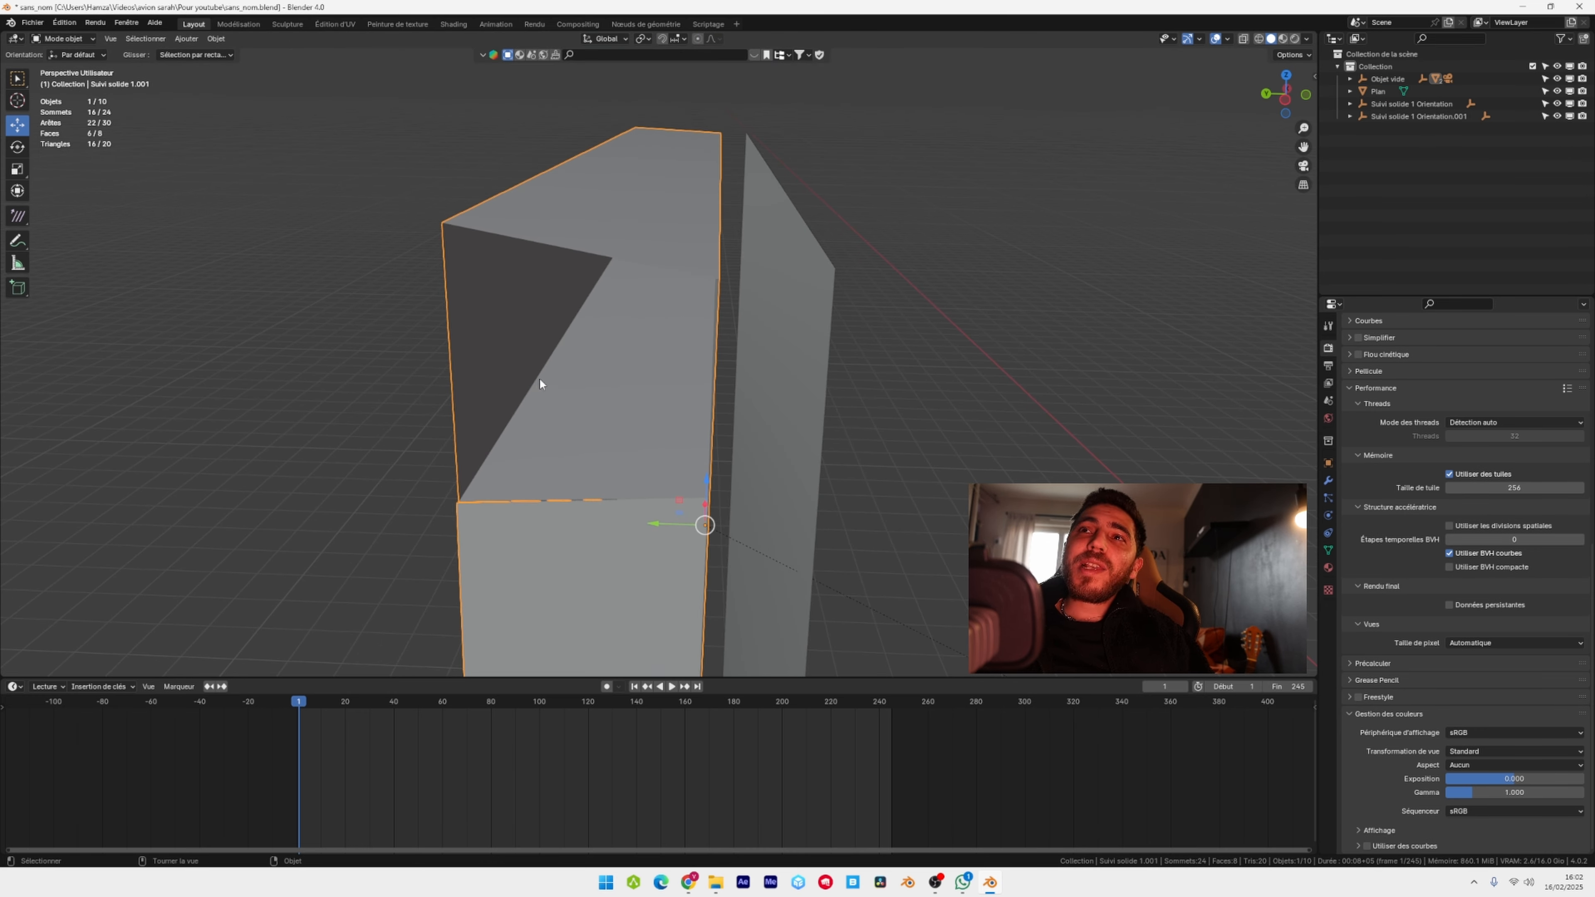
- Fill the open side at one end of the frame's upper beam with a face built from its four corner vertices
middle_drag(541, 381, 703, 308)
mouse_move(800, 229)
middle_down()
mouse_move(838, 260)
mouse_move(804, 229)
middle_up()
key(Tab)
middle_drag(752, 167, 703, 176)
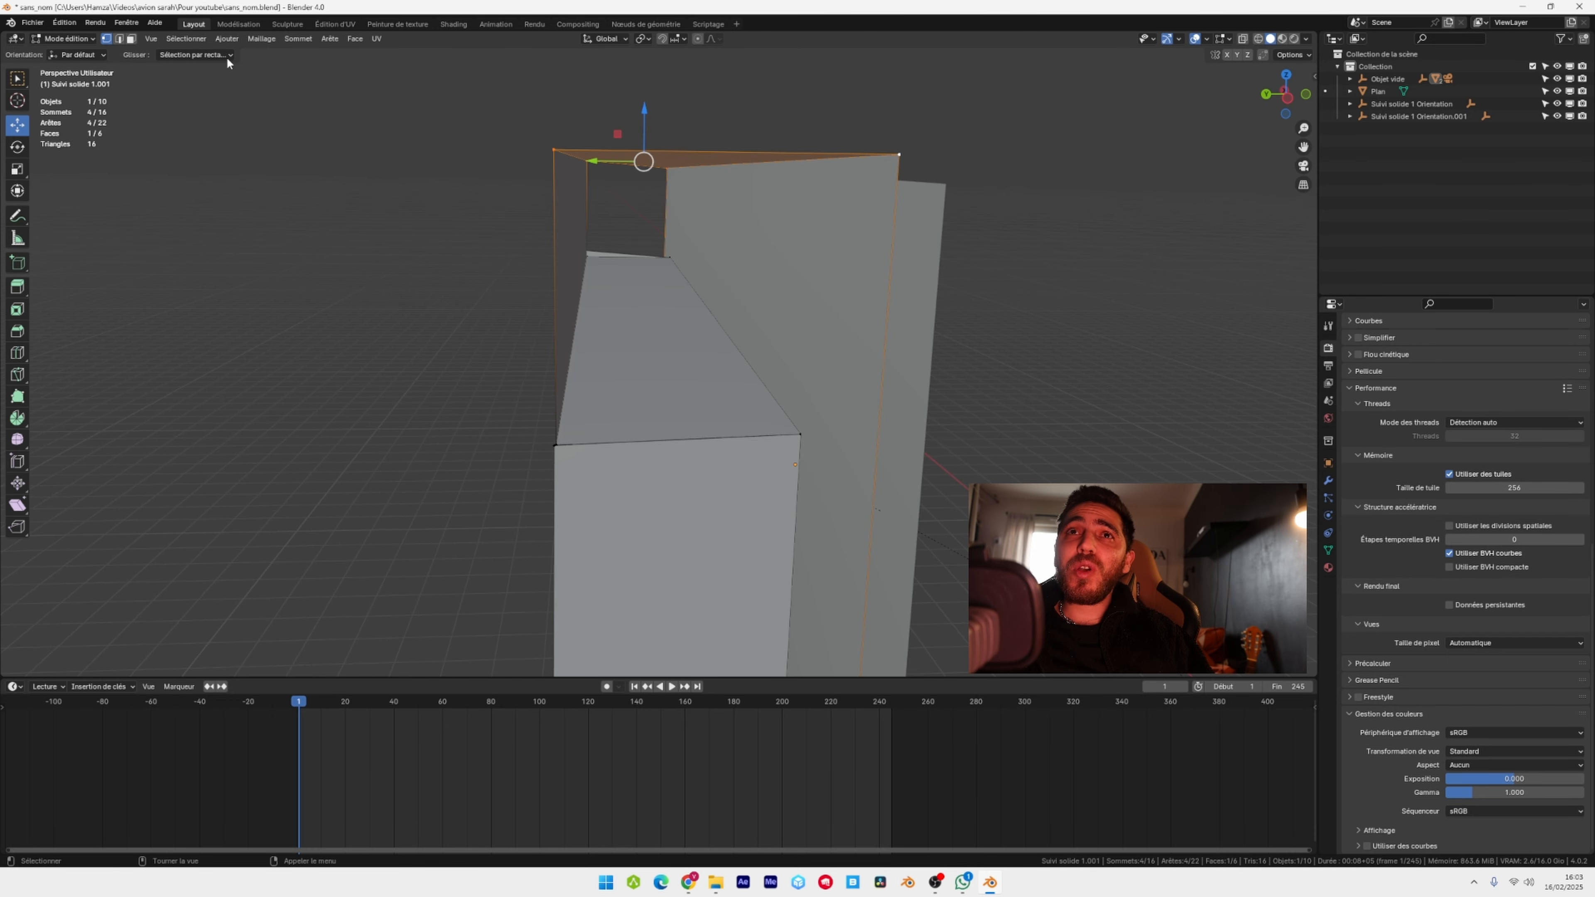
click(553, 149)
shift+click(897, 157)
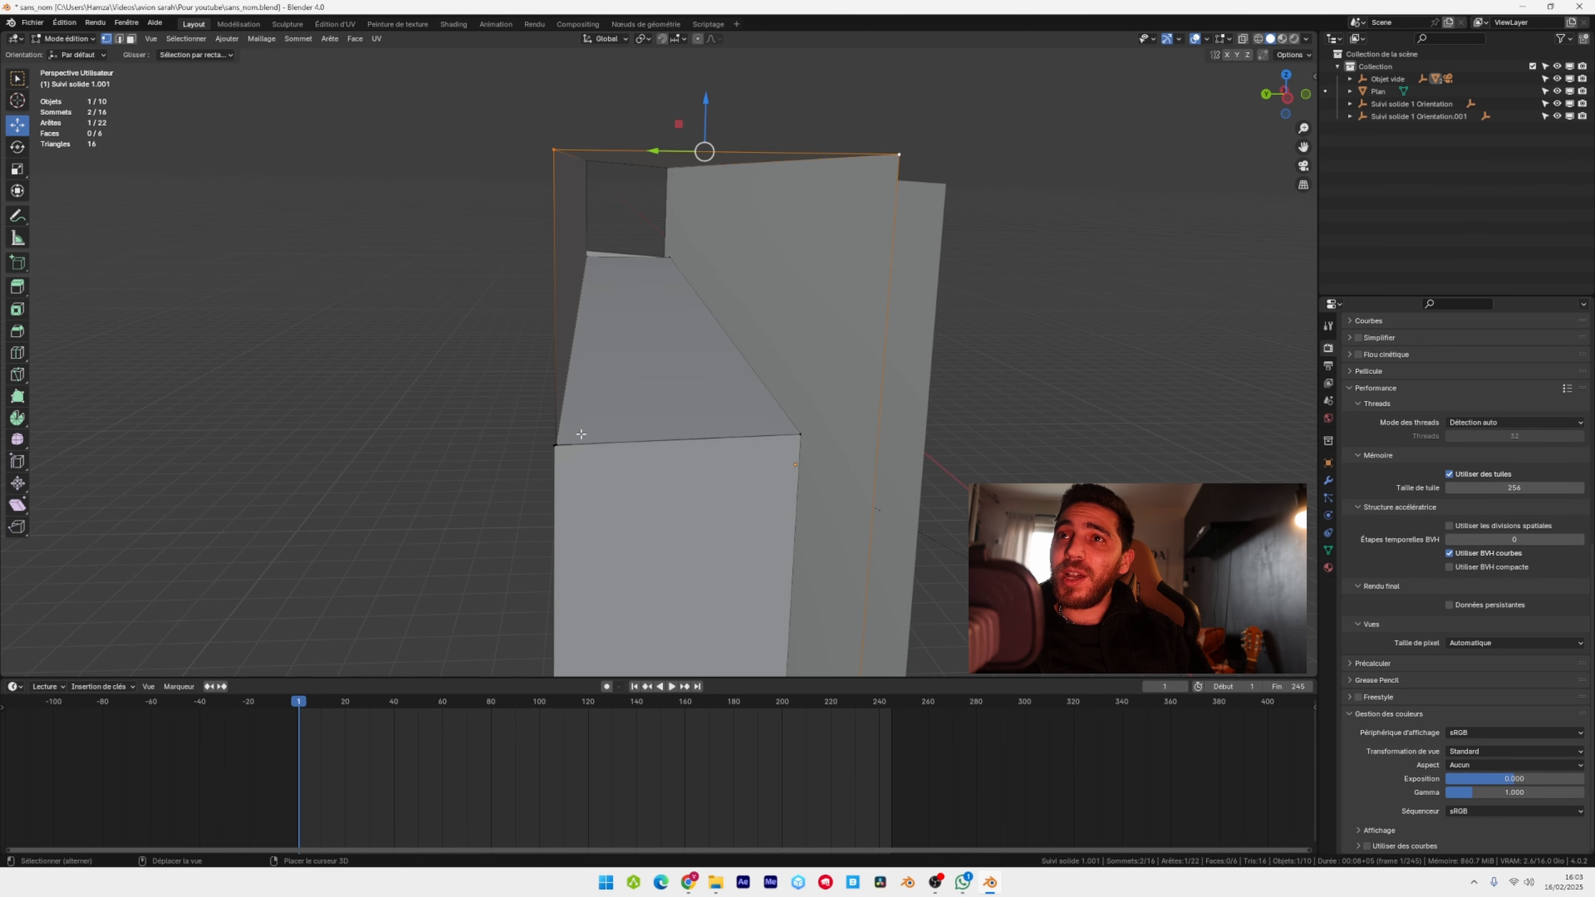
middle_drag(582, 439, 619, 384)
shift+click(717, 379)
key(f)
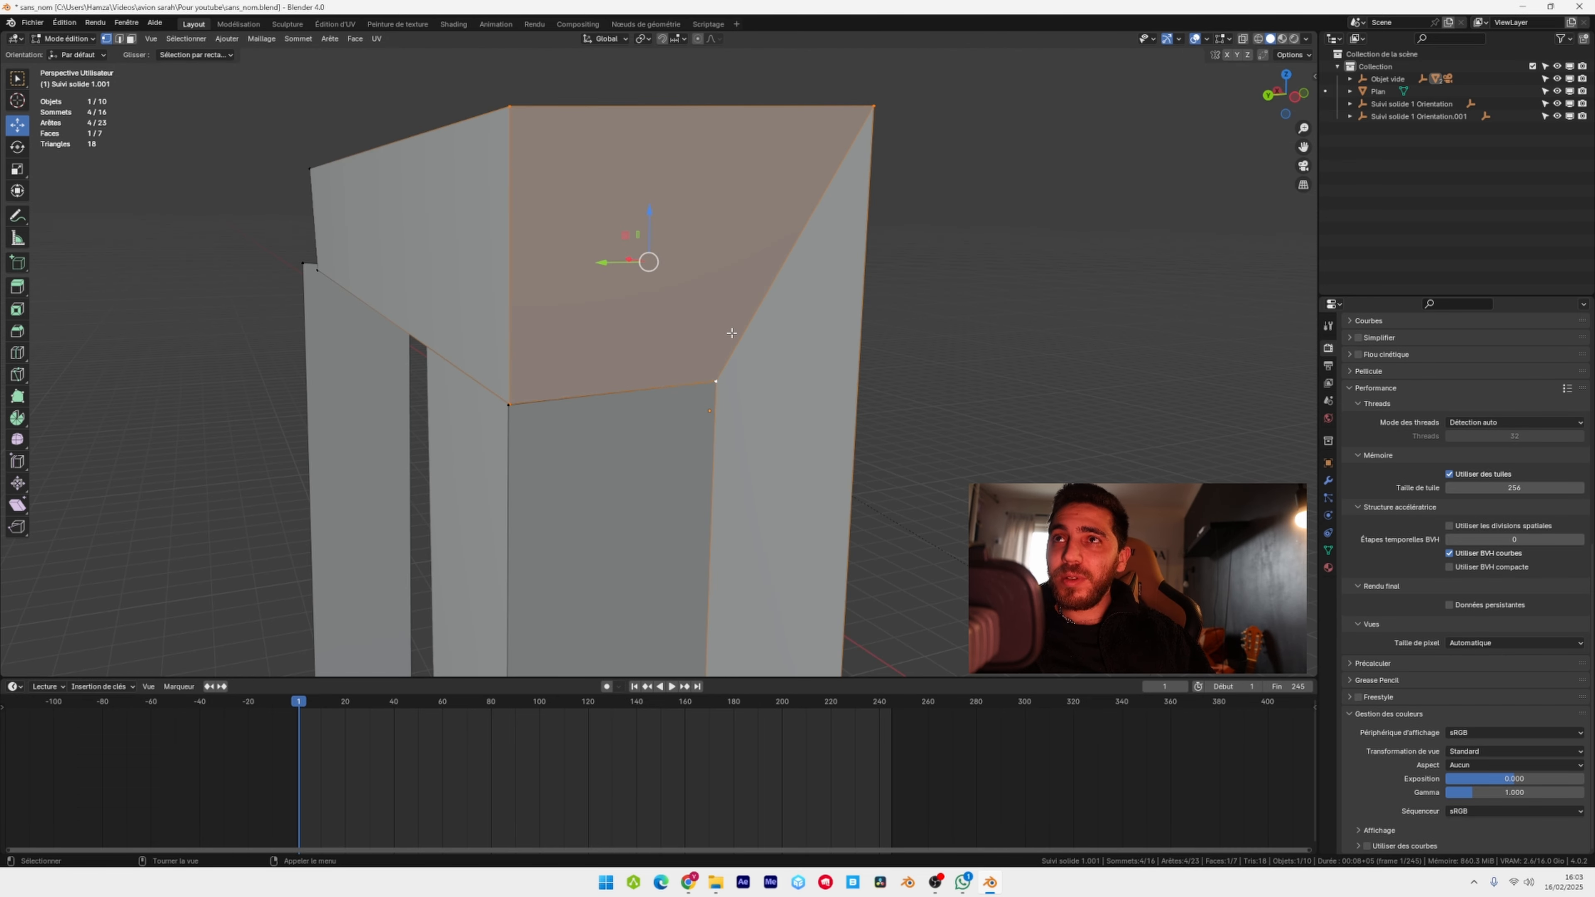
- Fill the open side at the opposite end of the frame's upper beam with a face and return to Object mode
middle_drag(735, 331, 886, 385)
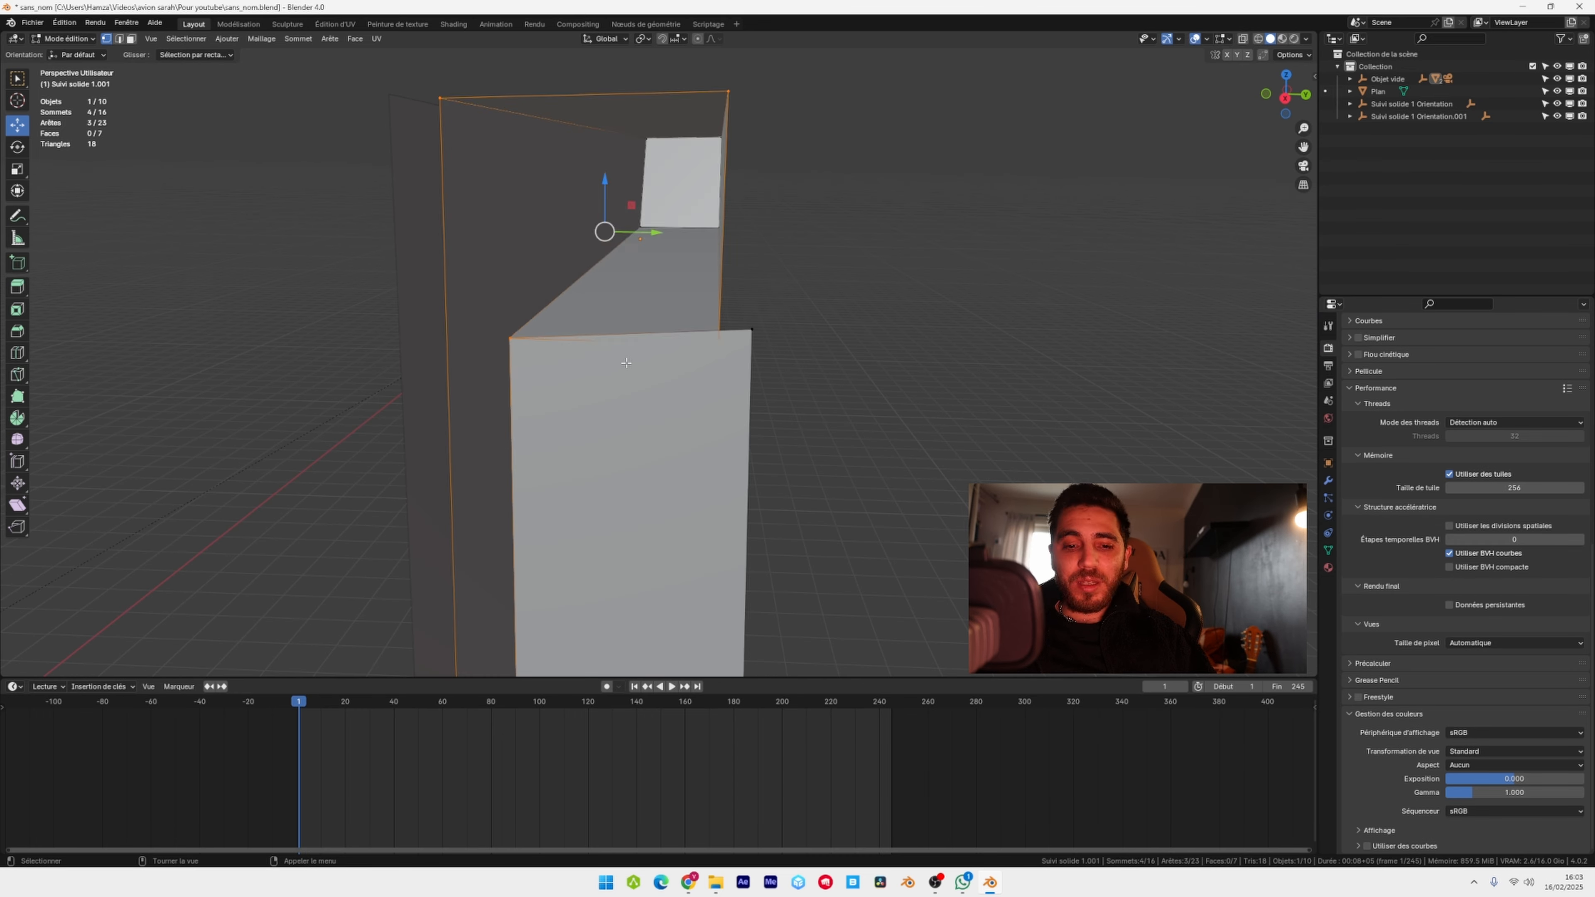
key(f)
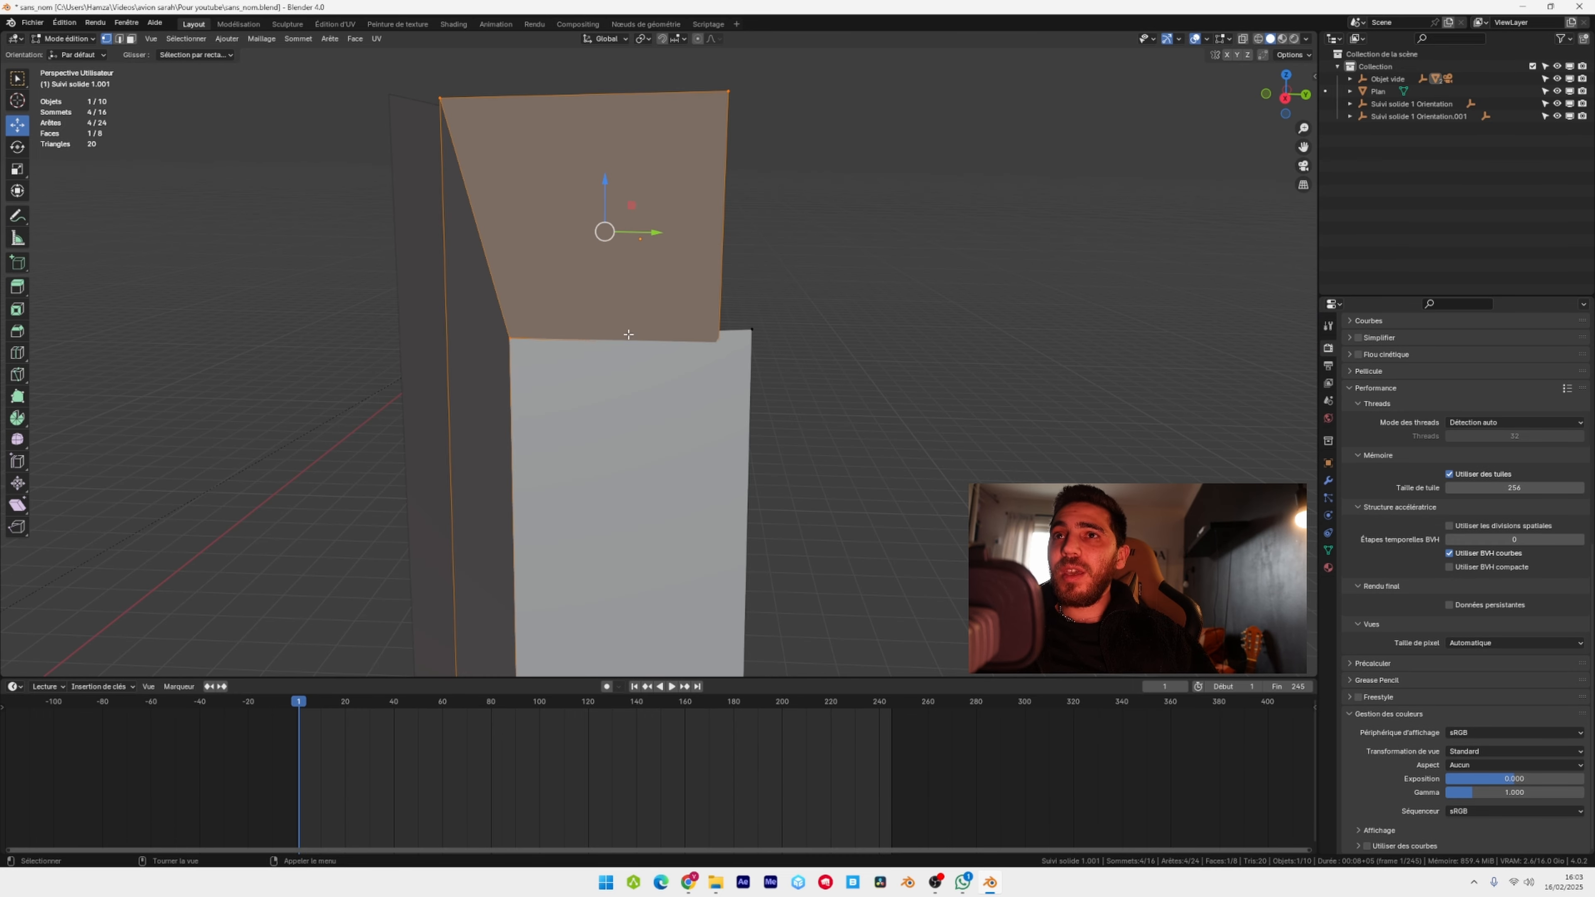
scroll(627, 334, down, 2)
middle_drag(627, 335, 791, 287)
key(Tab)
middle_drag(655, 360, 565, 302)
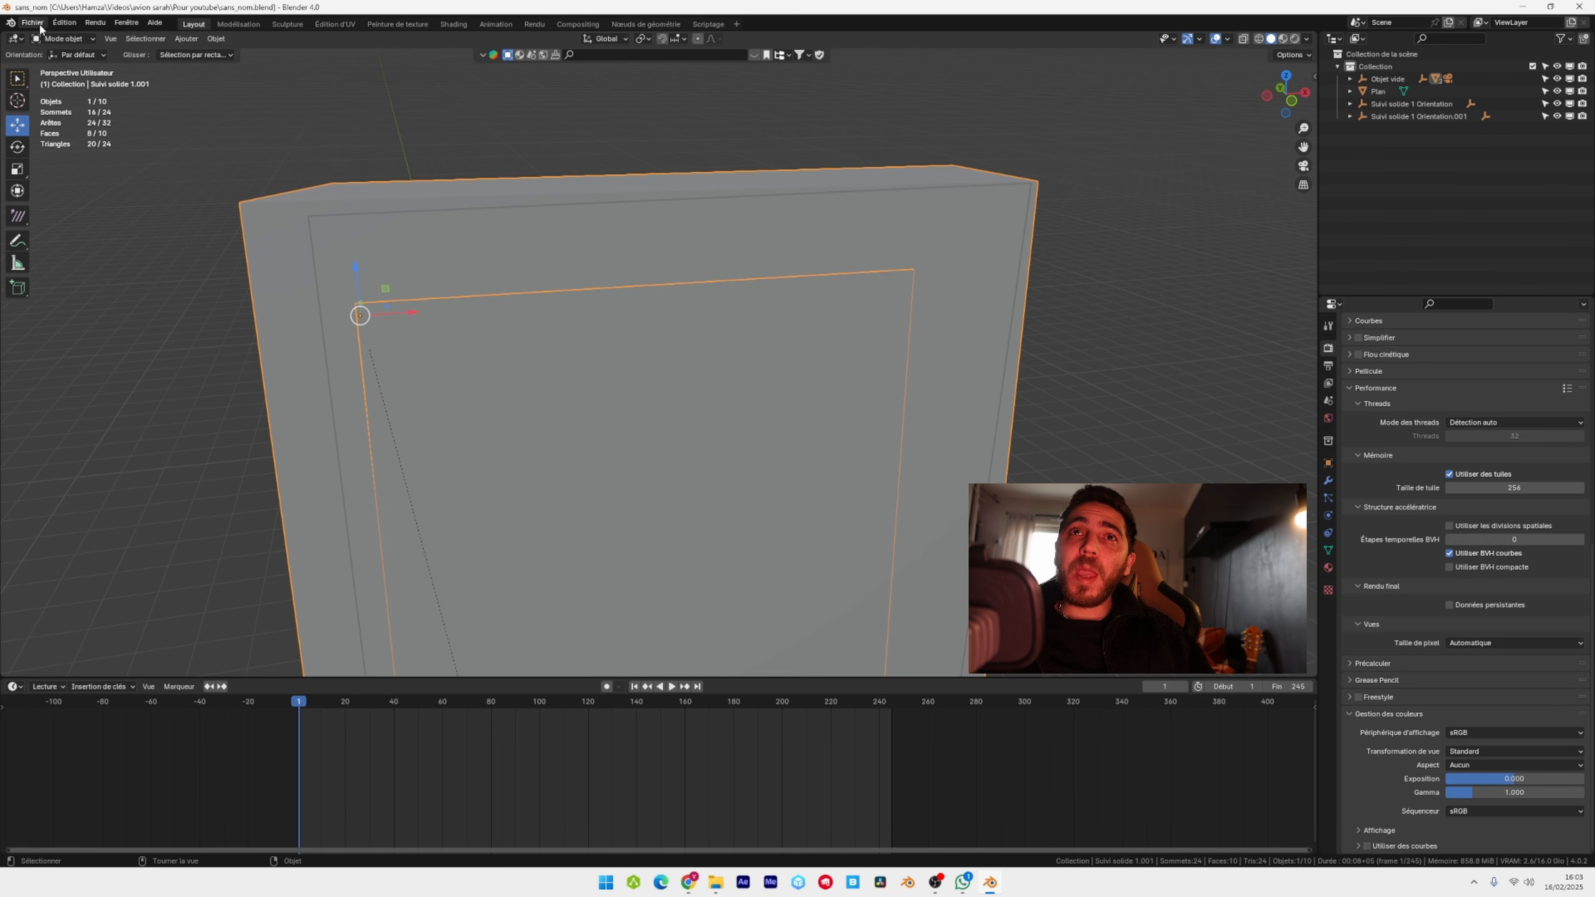
- Look up the Extra Objects add-ons in the preferences, save the preferences and close them
click(64, 23)
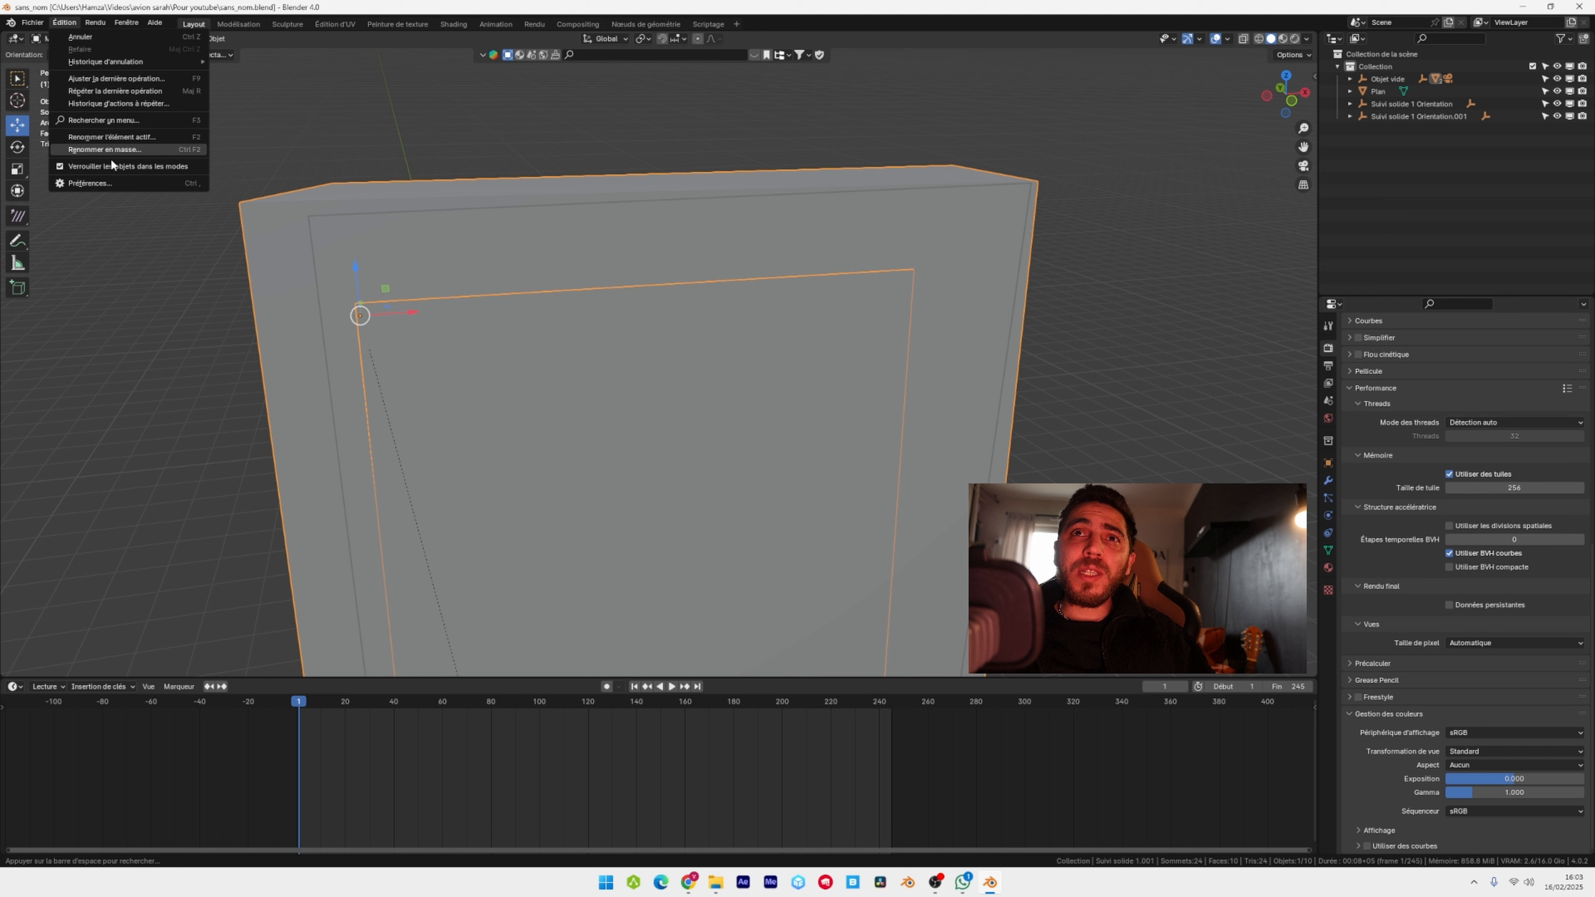
click(108, 182)
click(27, 136)
click(347, 48)
text(e)
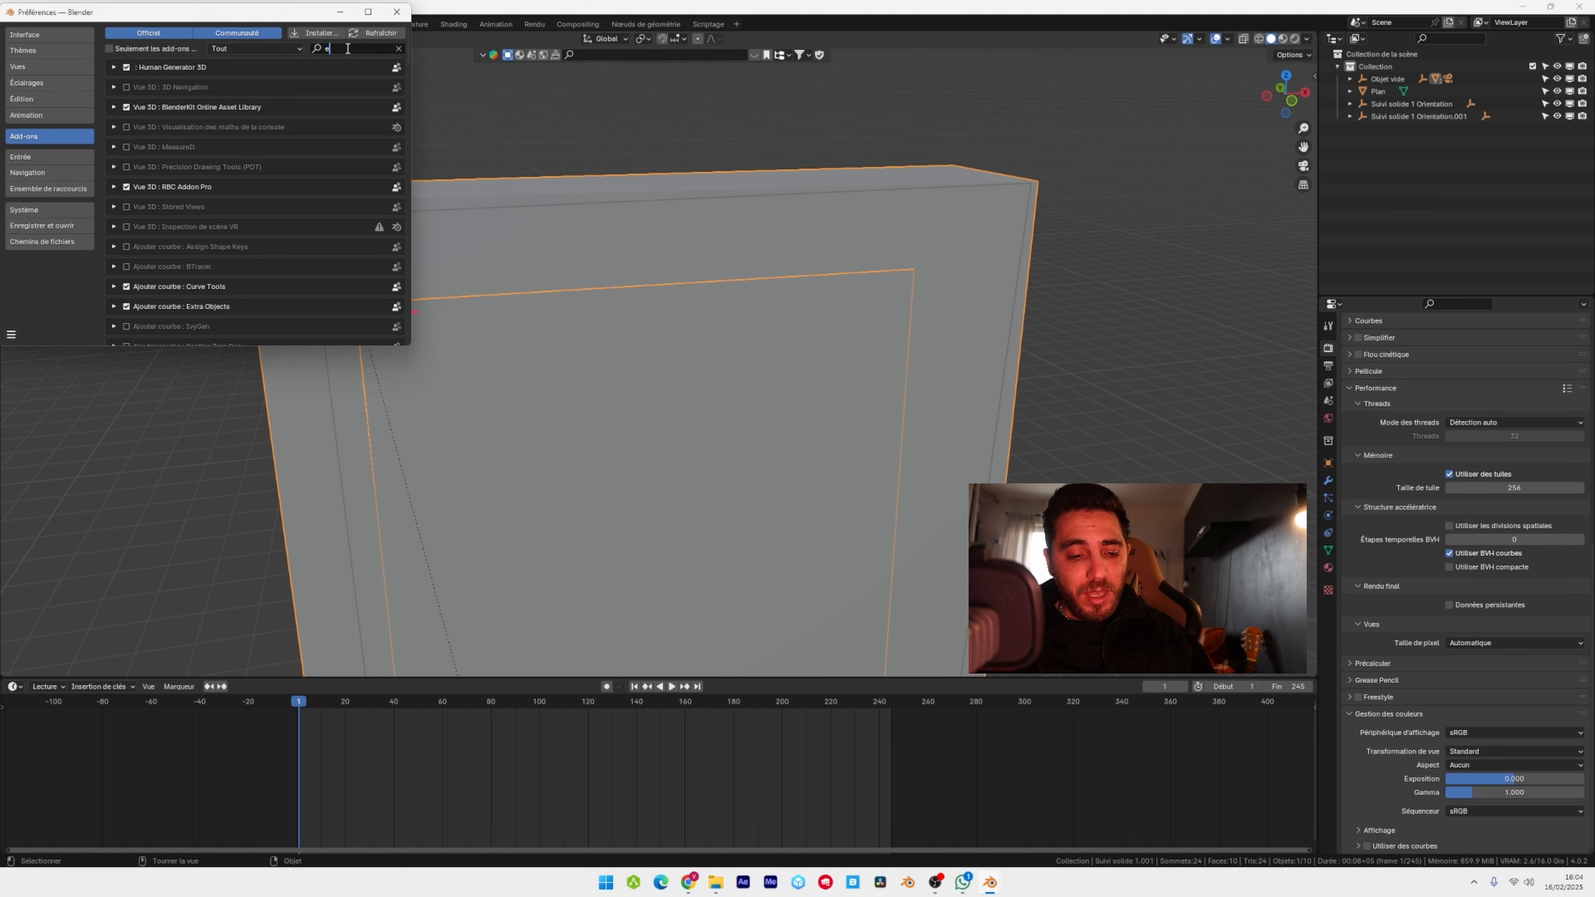
text(xtra)
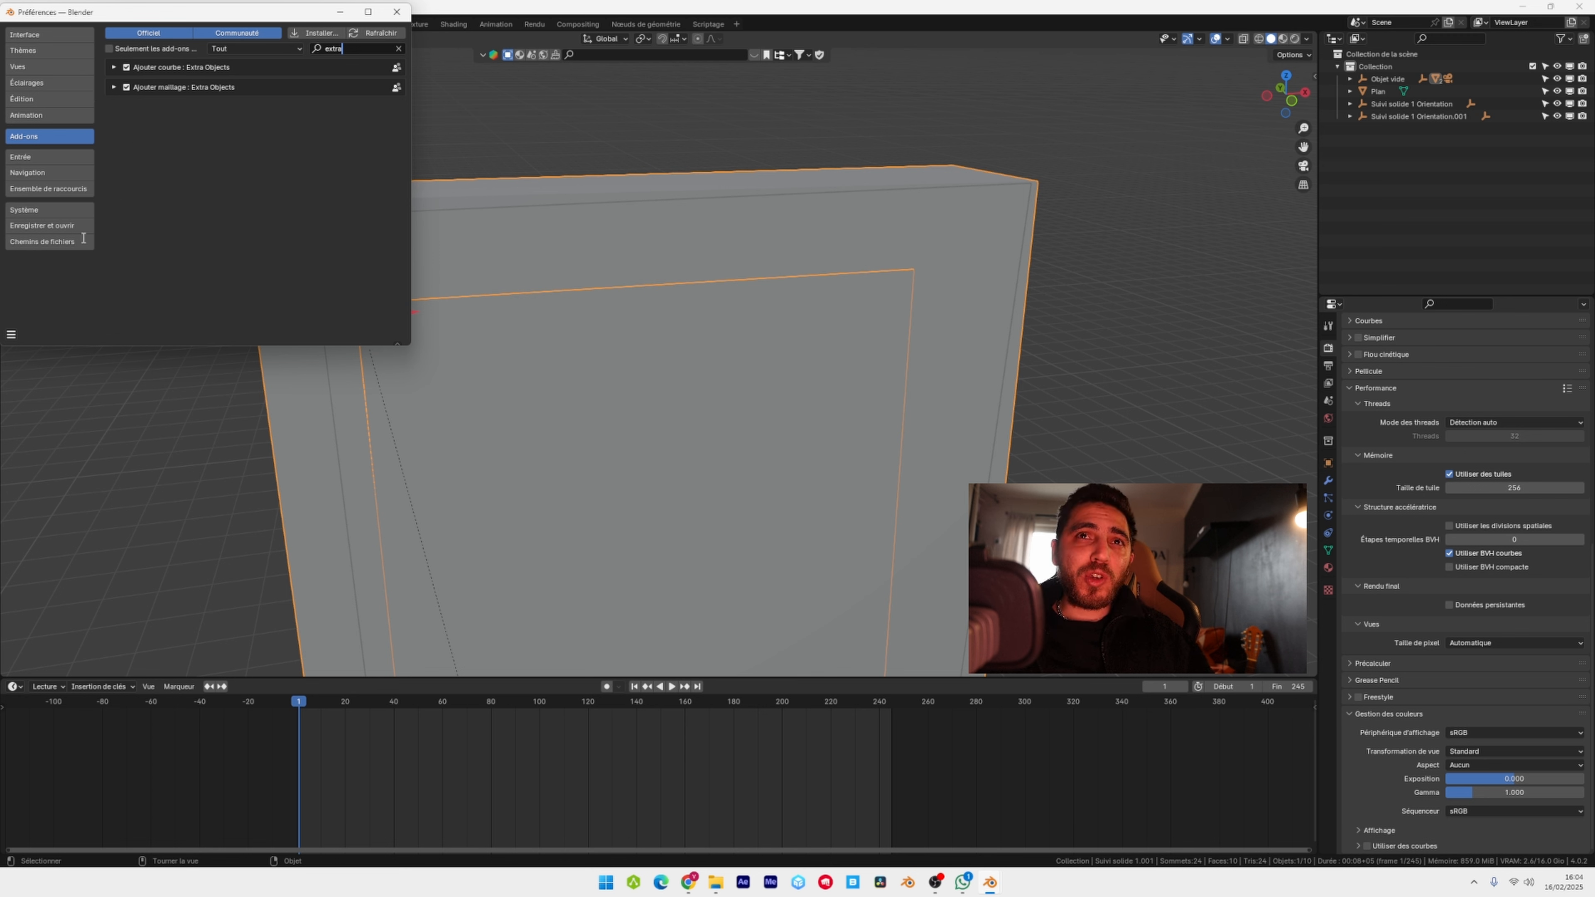
click(12, 334)
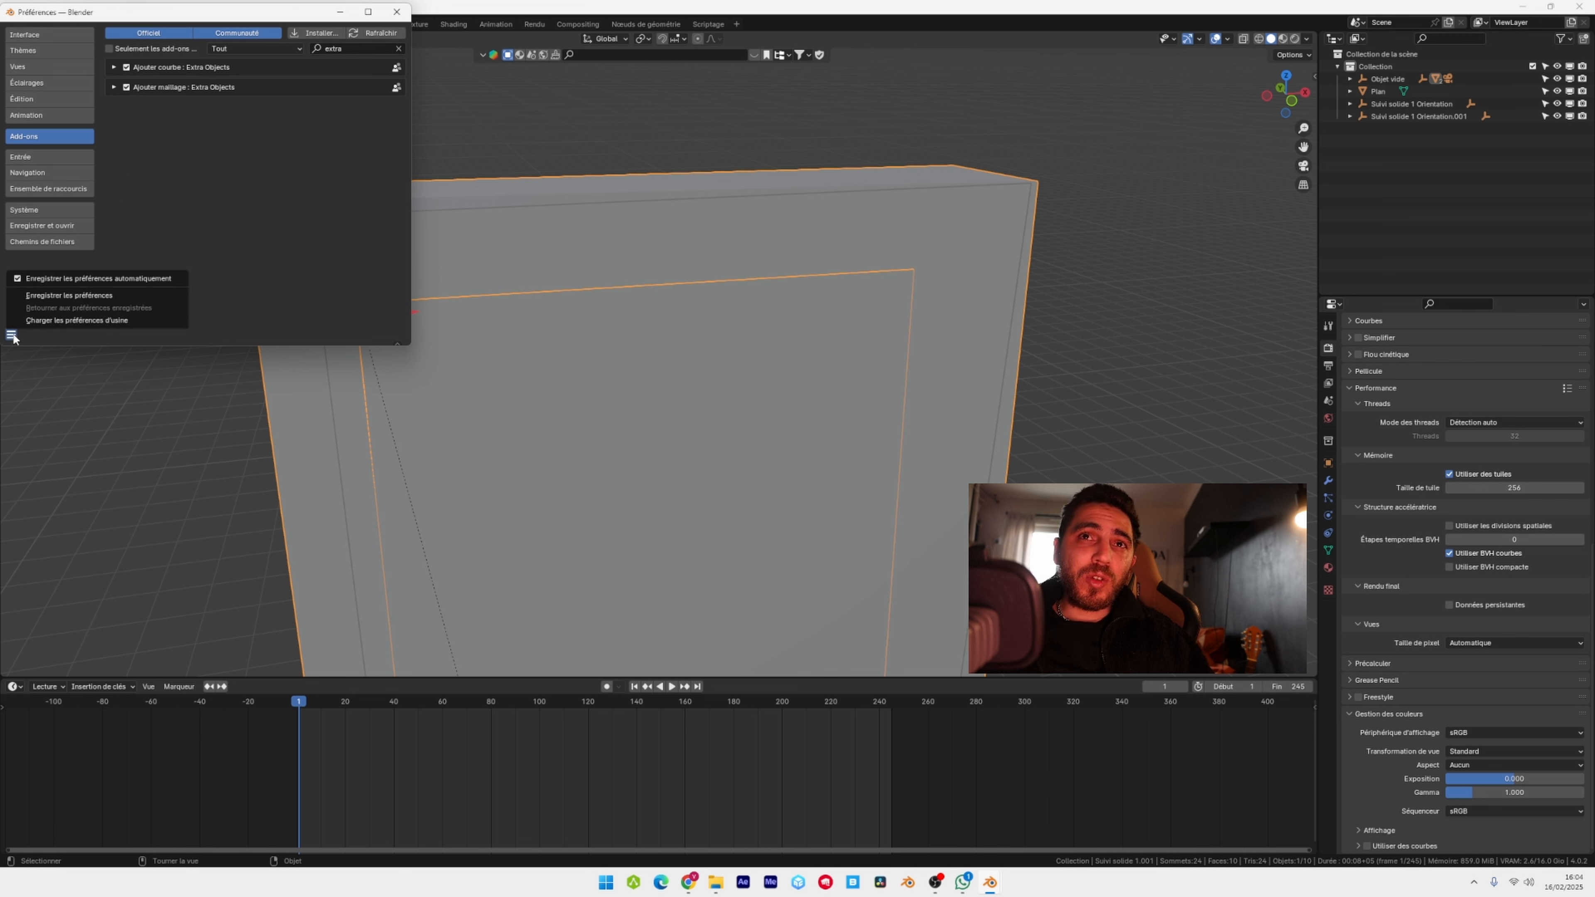
click(85, 295)
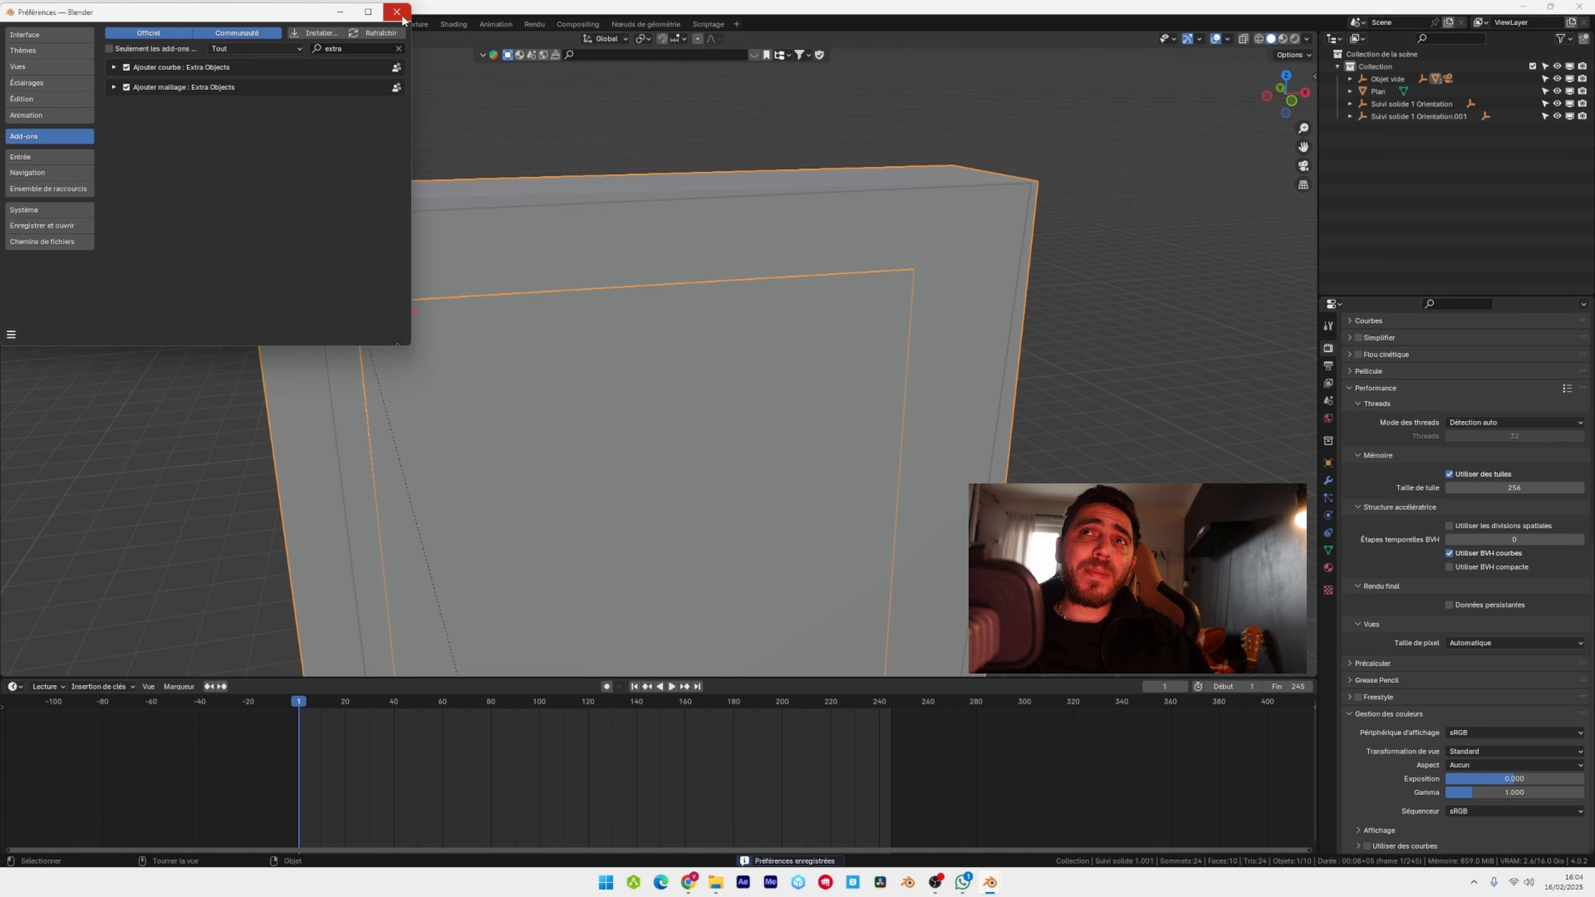
click(396, 11)
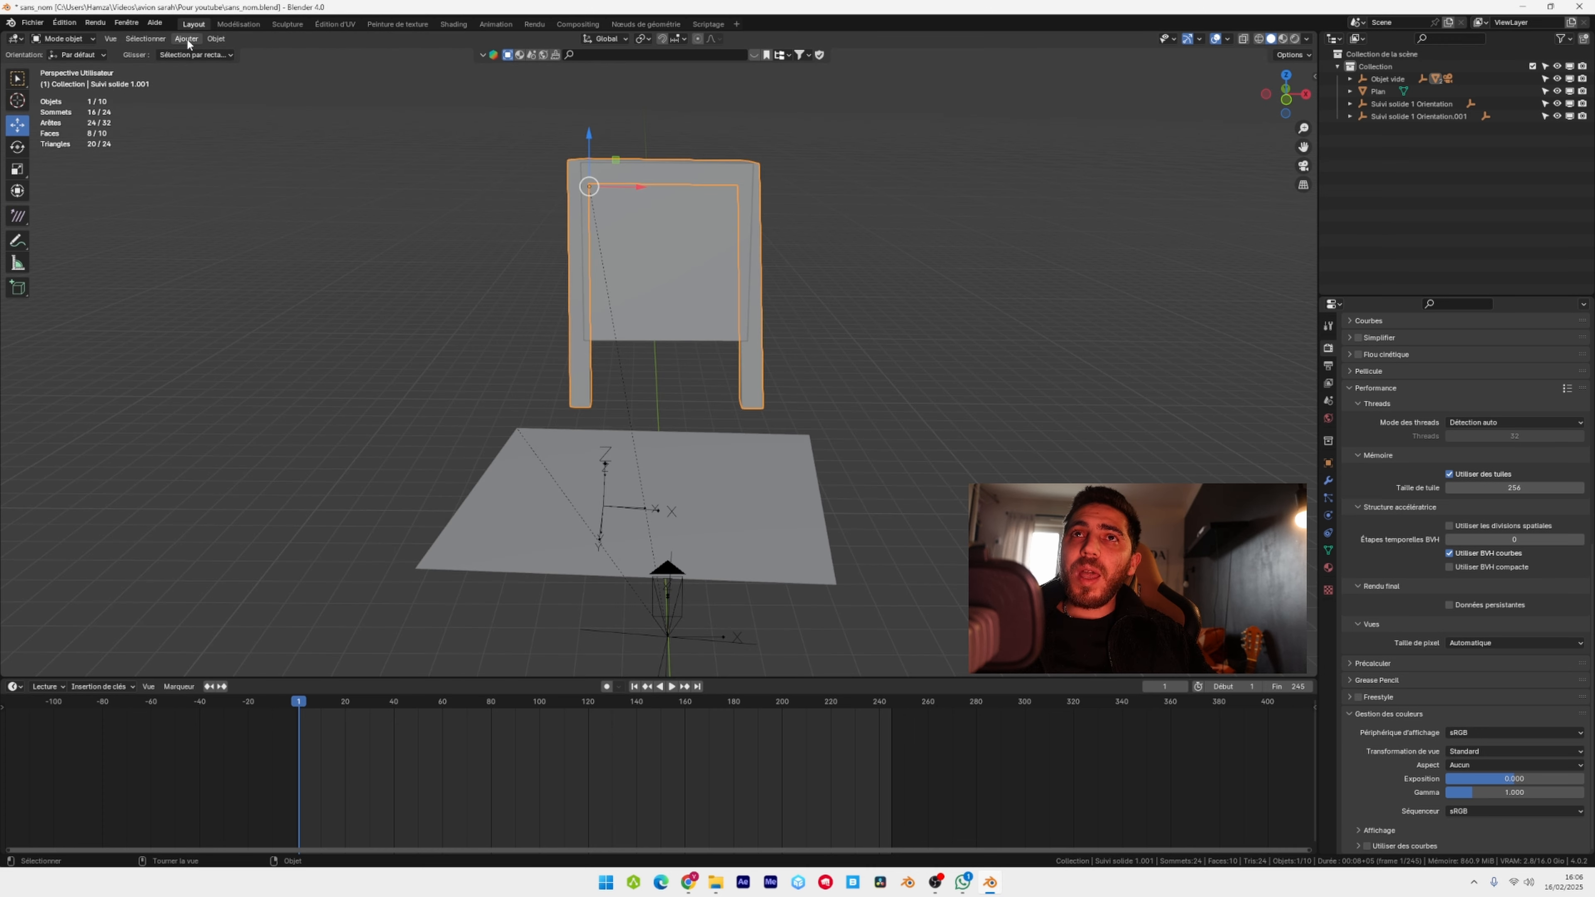
- Add an Archimedean spiral curve to the scene
click(187, 38)
mouse_move(207, 68)
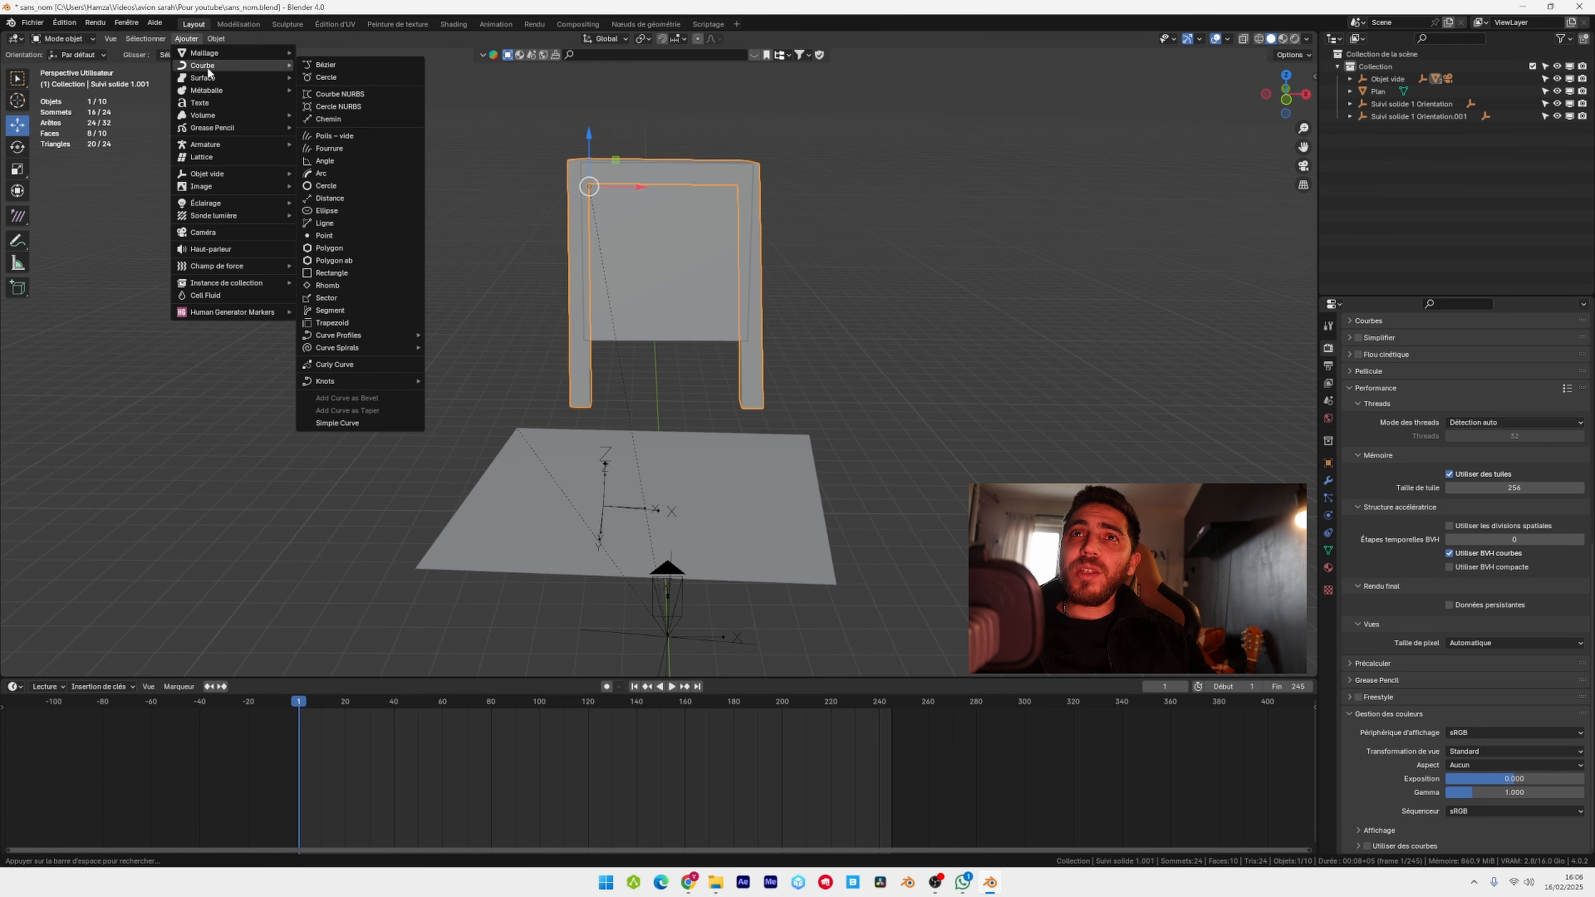
mouse_move(338, 348)
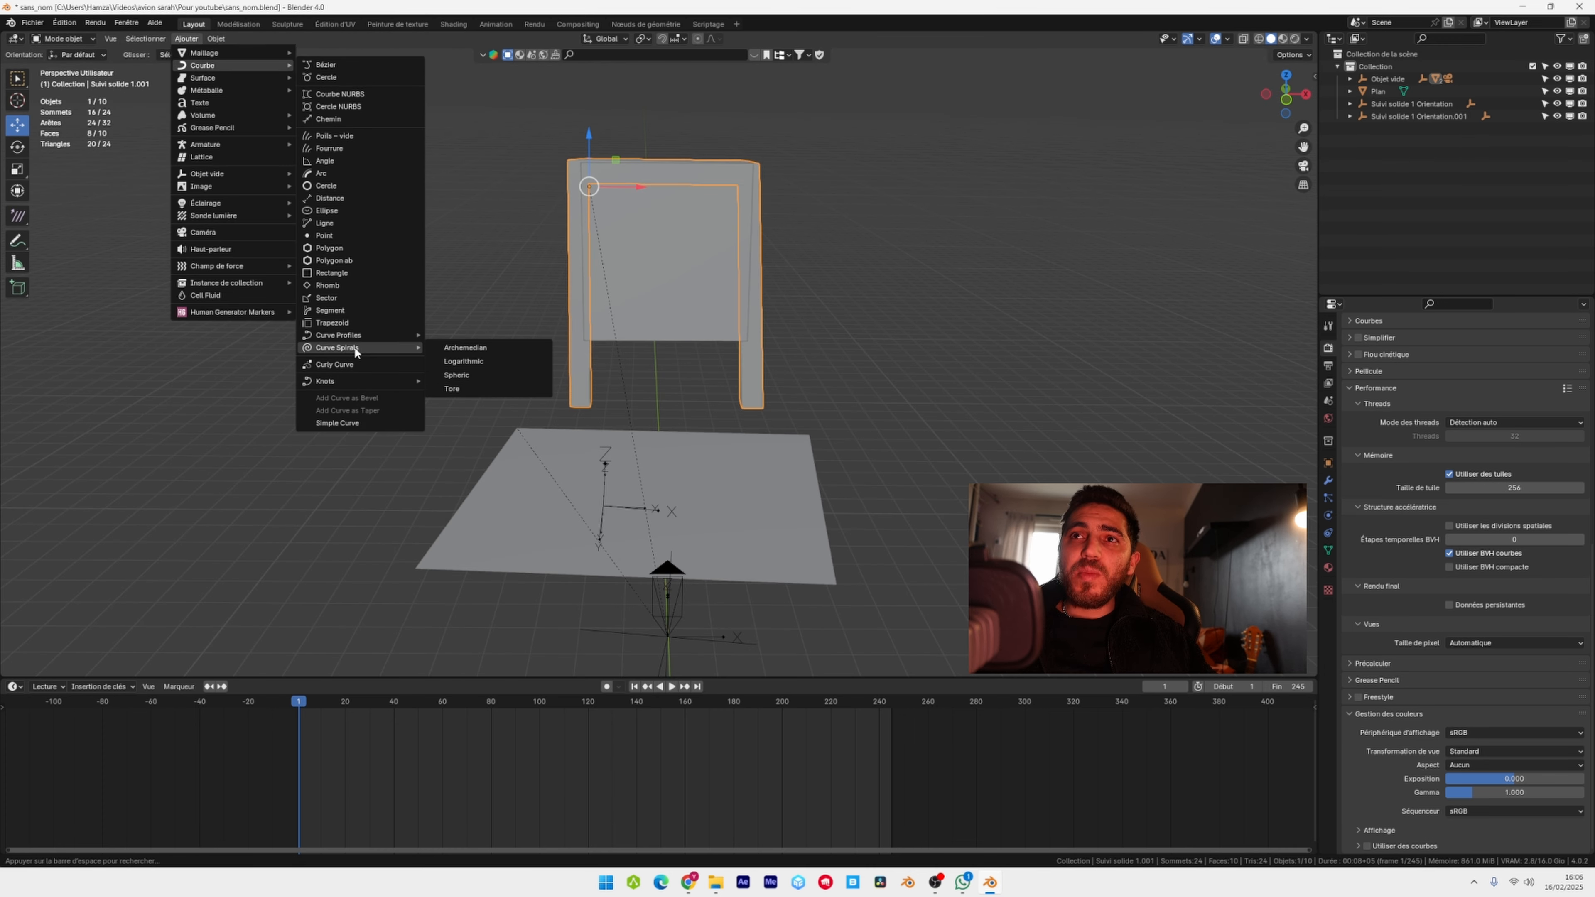
click(491, 350)
key(KP_Decimal)
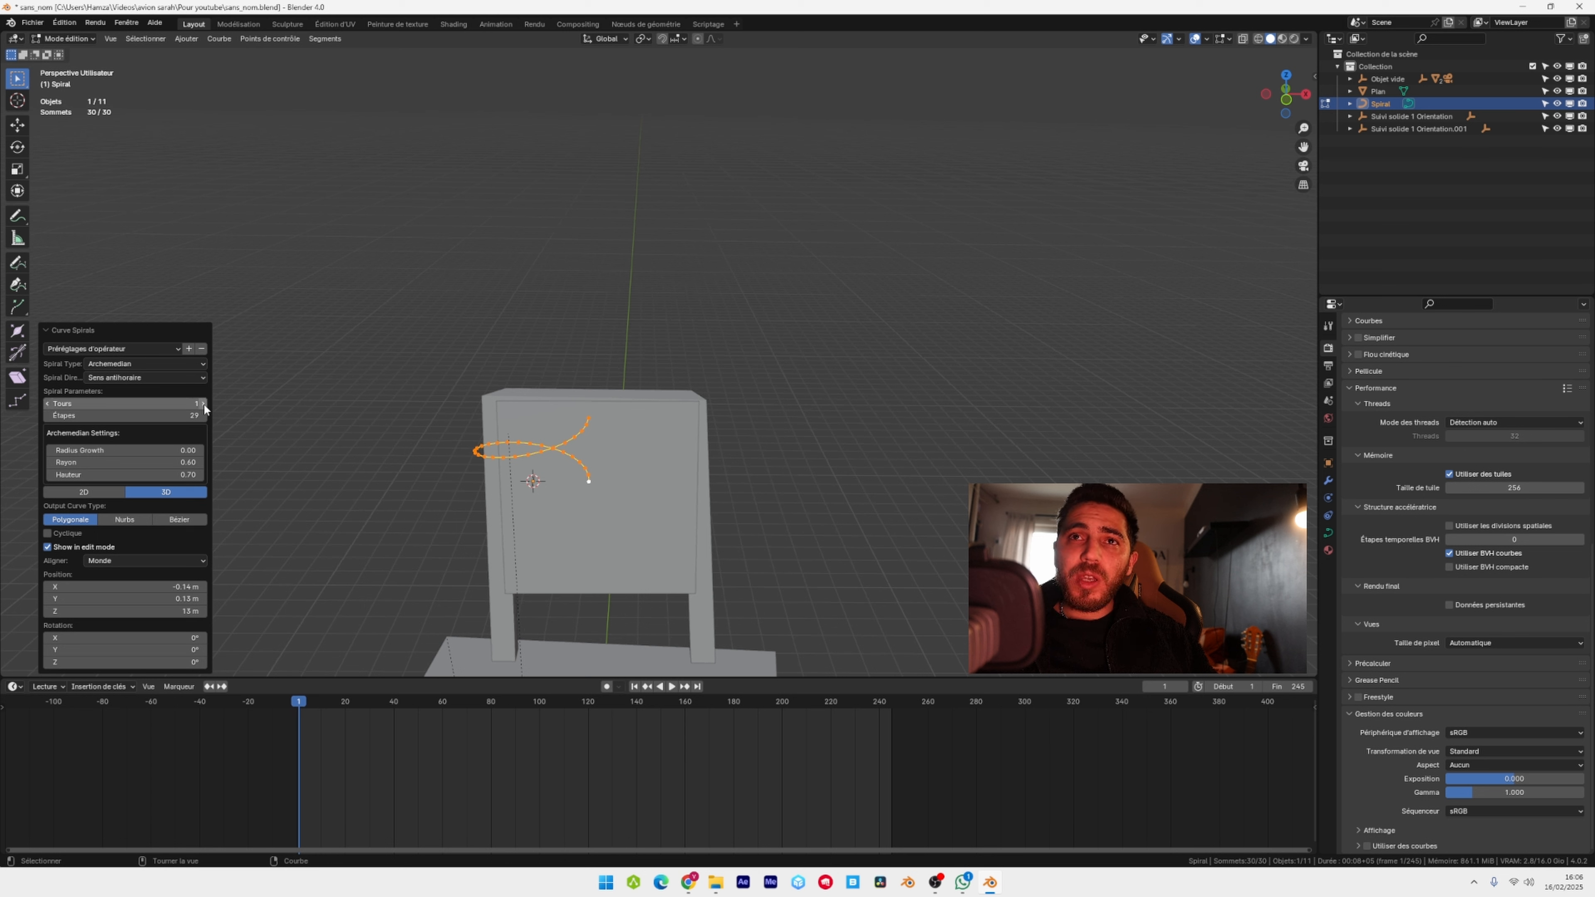
- Set the spiral to 5 turns and 40 steps
click(172, 402)
text(5)
key(Return)
click(182, 412)
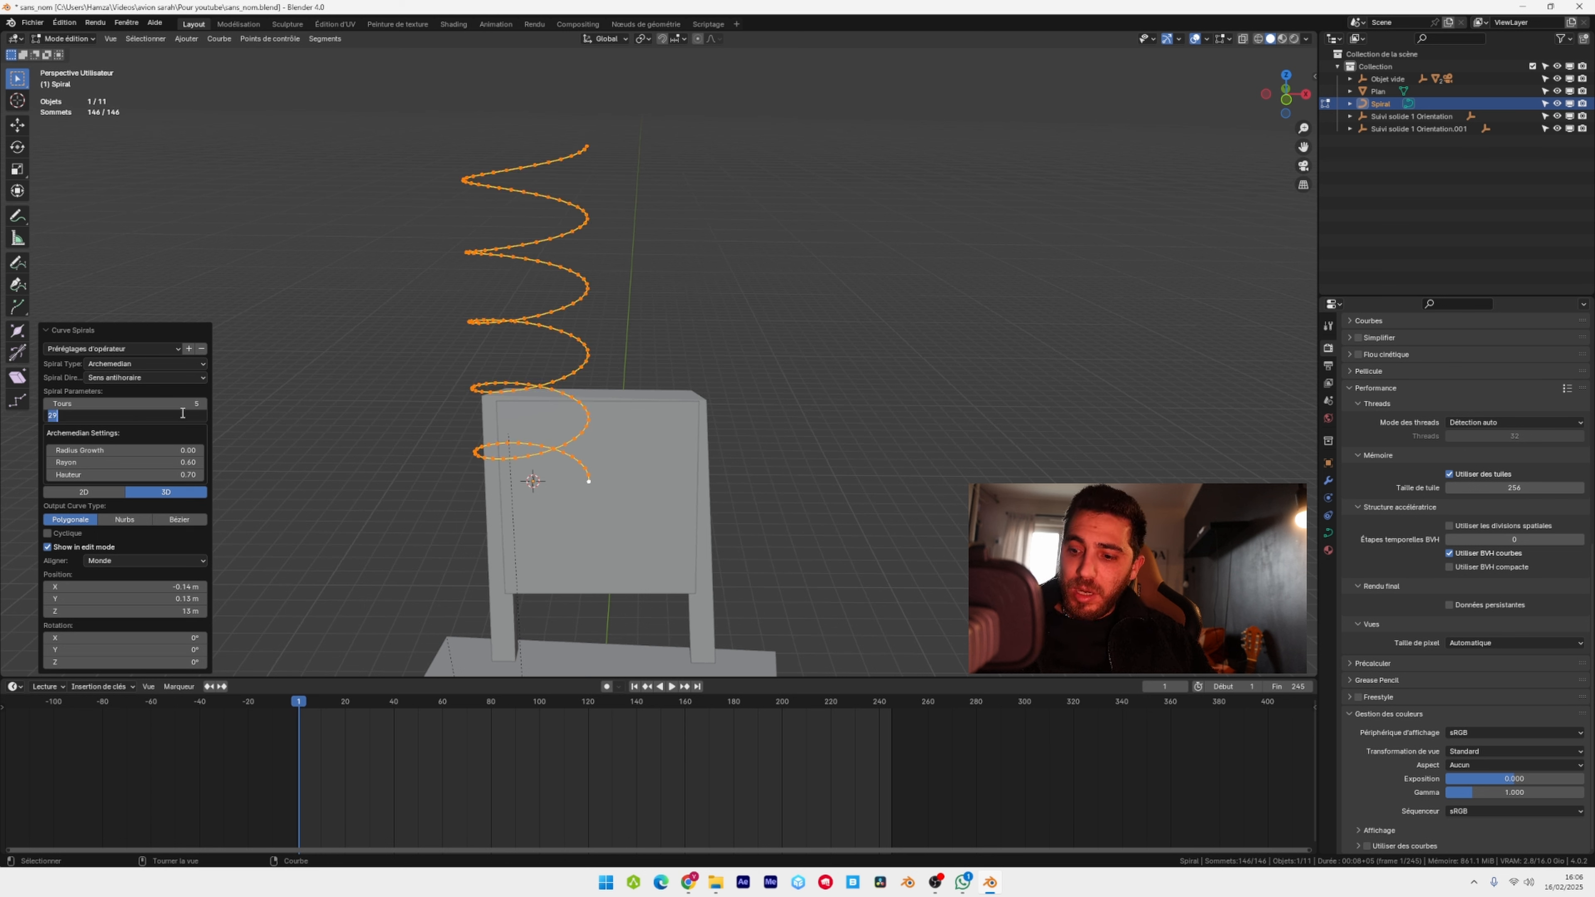
text(40)
key(Return)
- Flatten and widen the spiral with a radius growth of 0.6, a radius of 0.7 and a height of 0
click(152, 450)
text(0.)
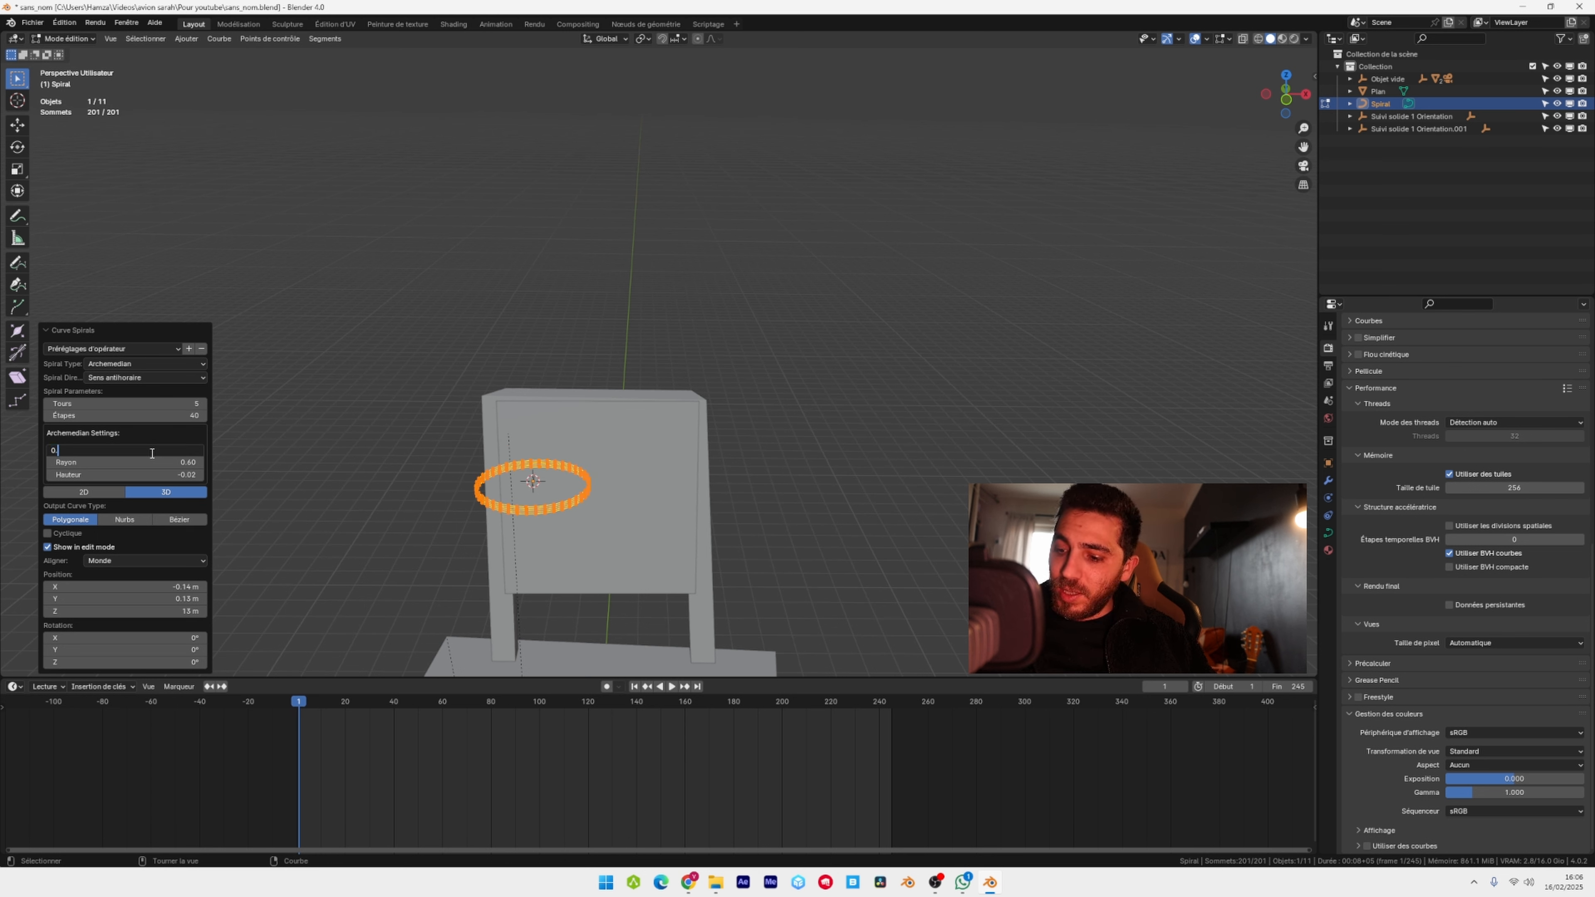
text(6)
key(Return)
click(159, 462)
text(0.7)
key(Return)
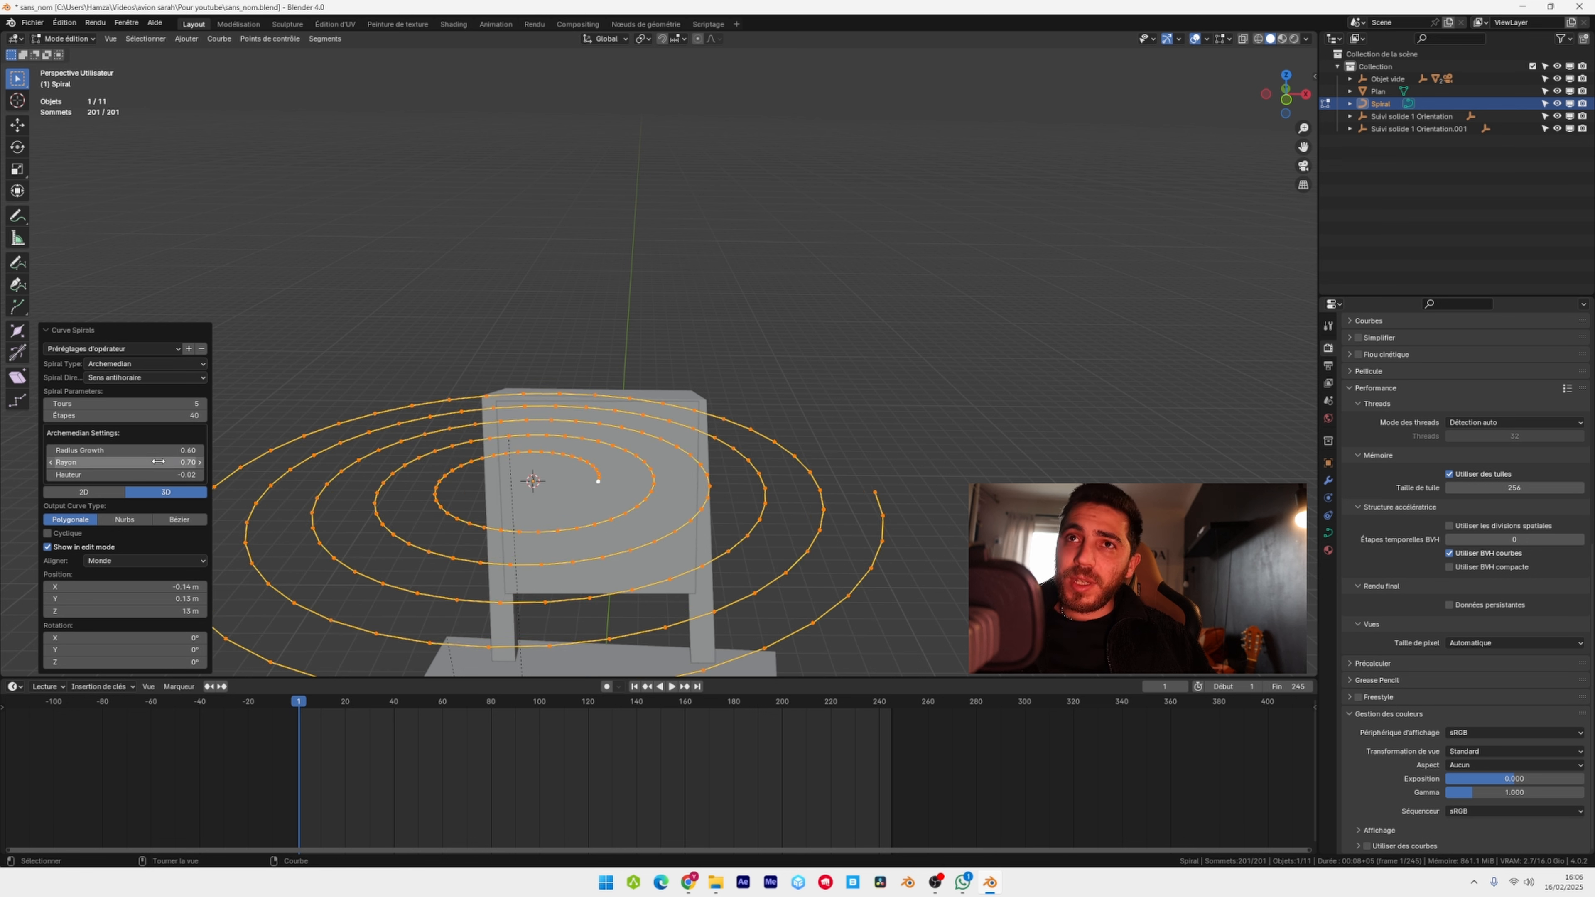
click(163, 475)
text(0)
key(Return)
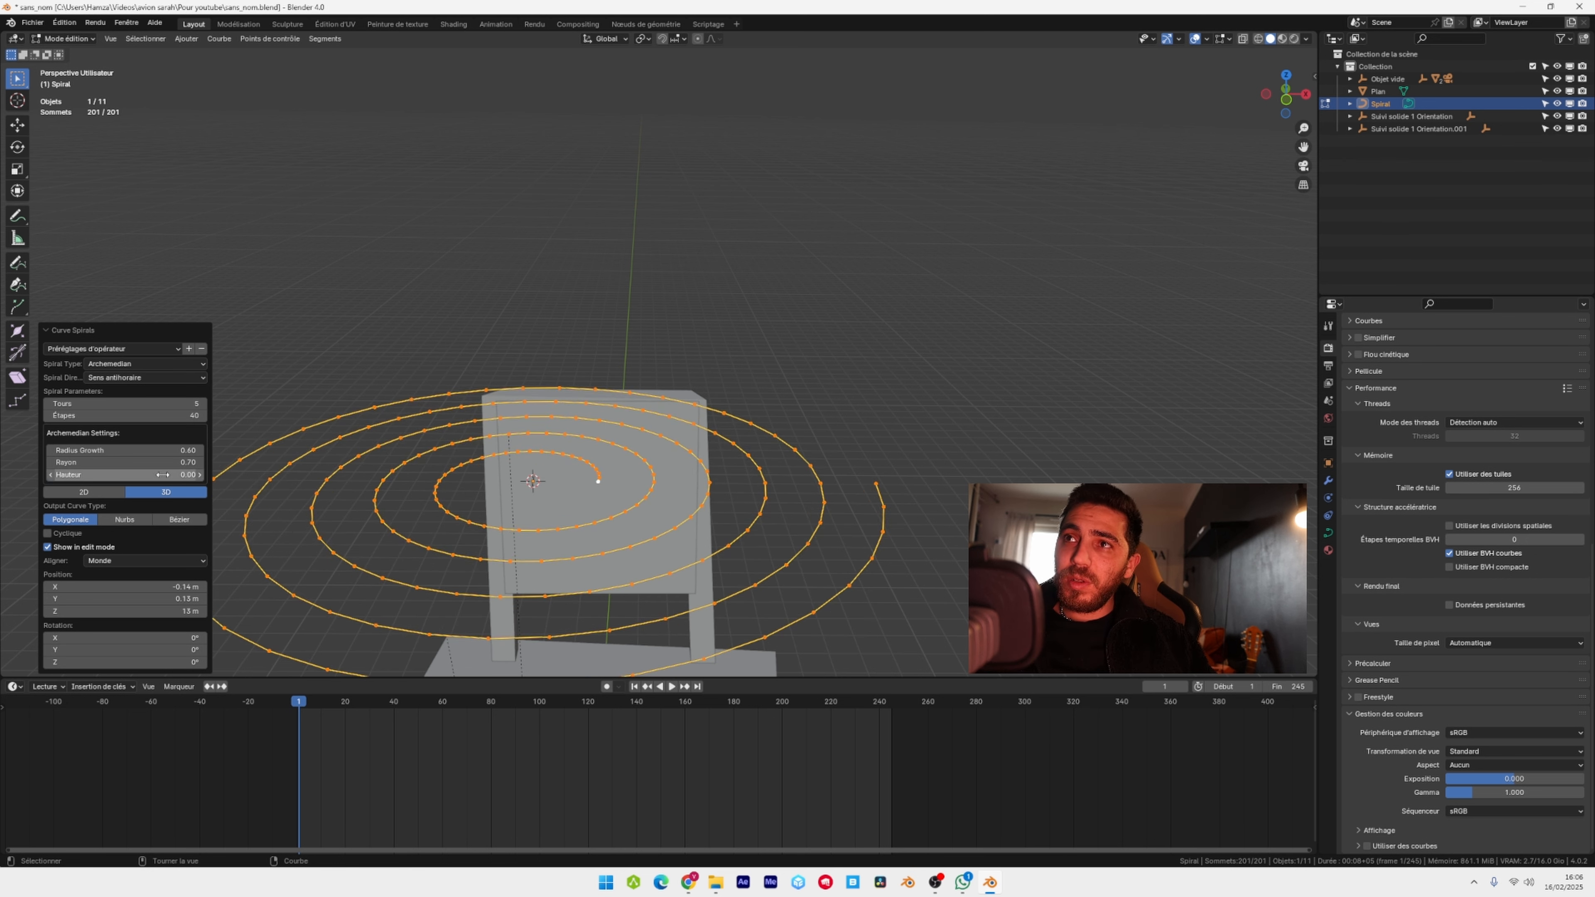
- Reduce the spiral to four turns and switch to Object mode
middle_drag(521, 454, 515, 358)
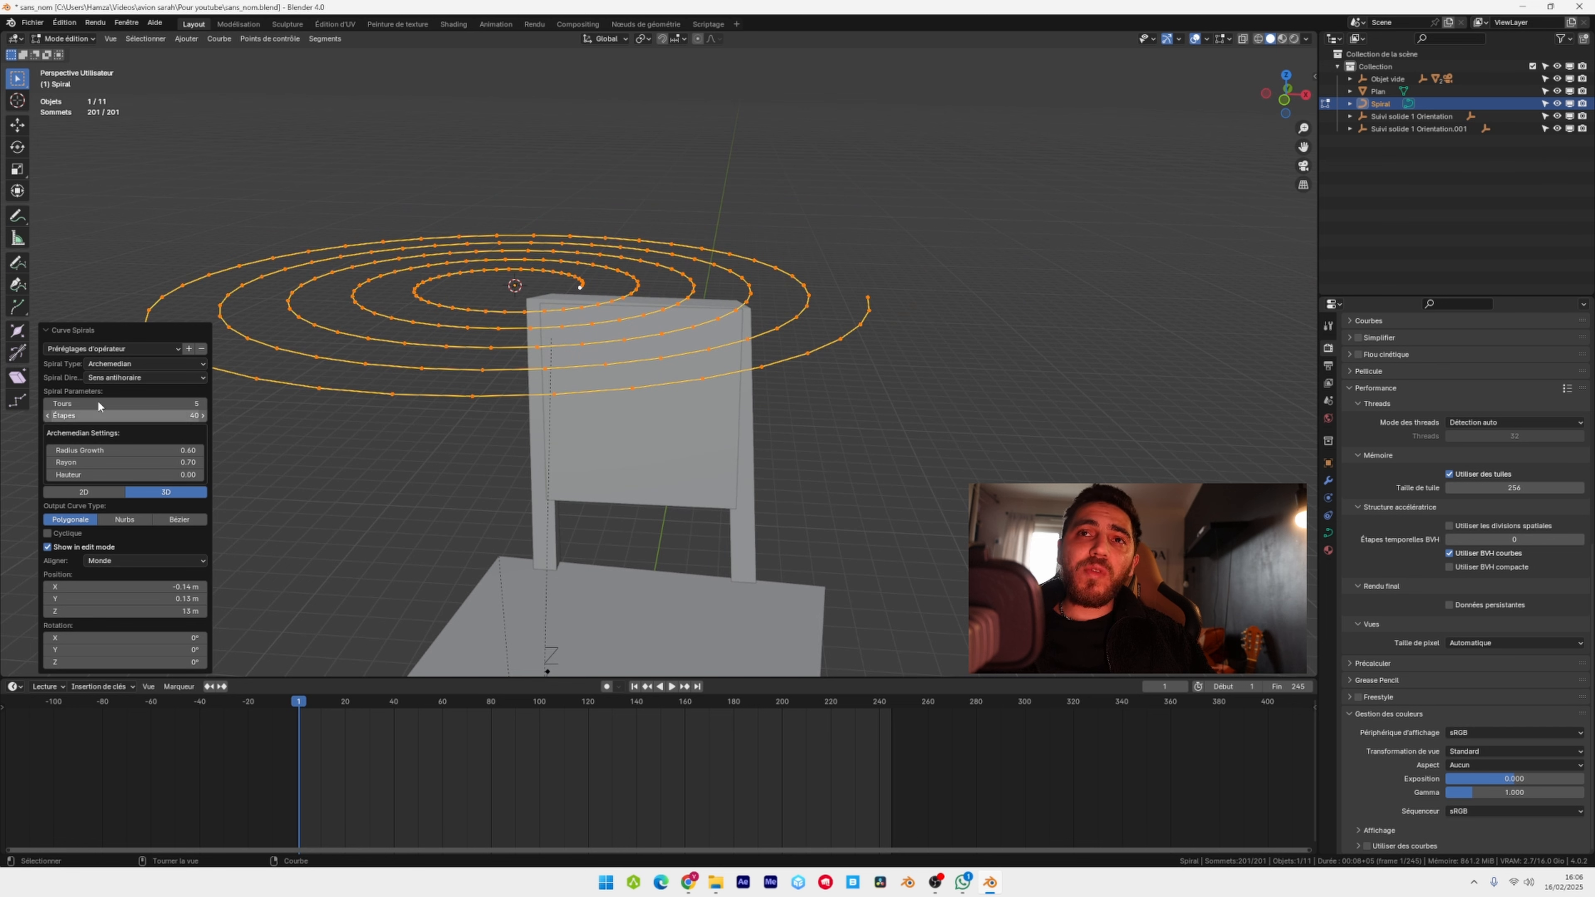
shift+middle_drag(352, 392, 496, 415)
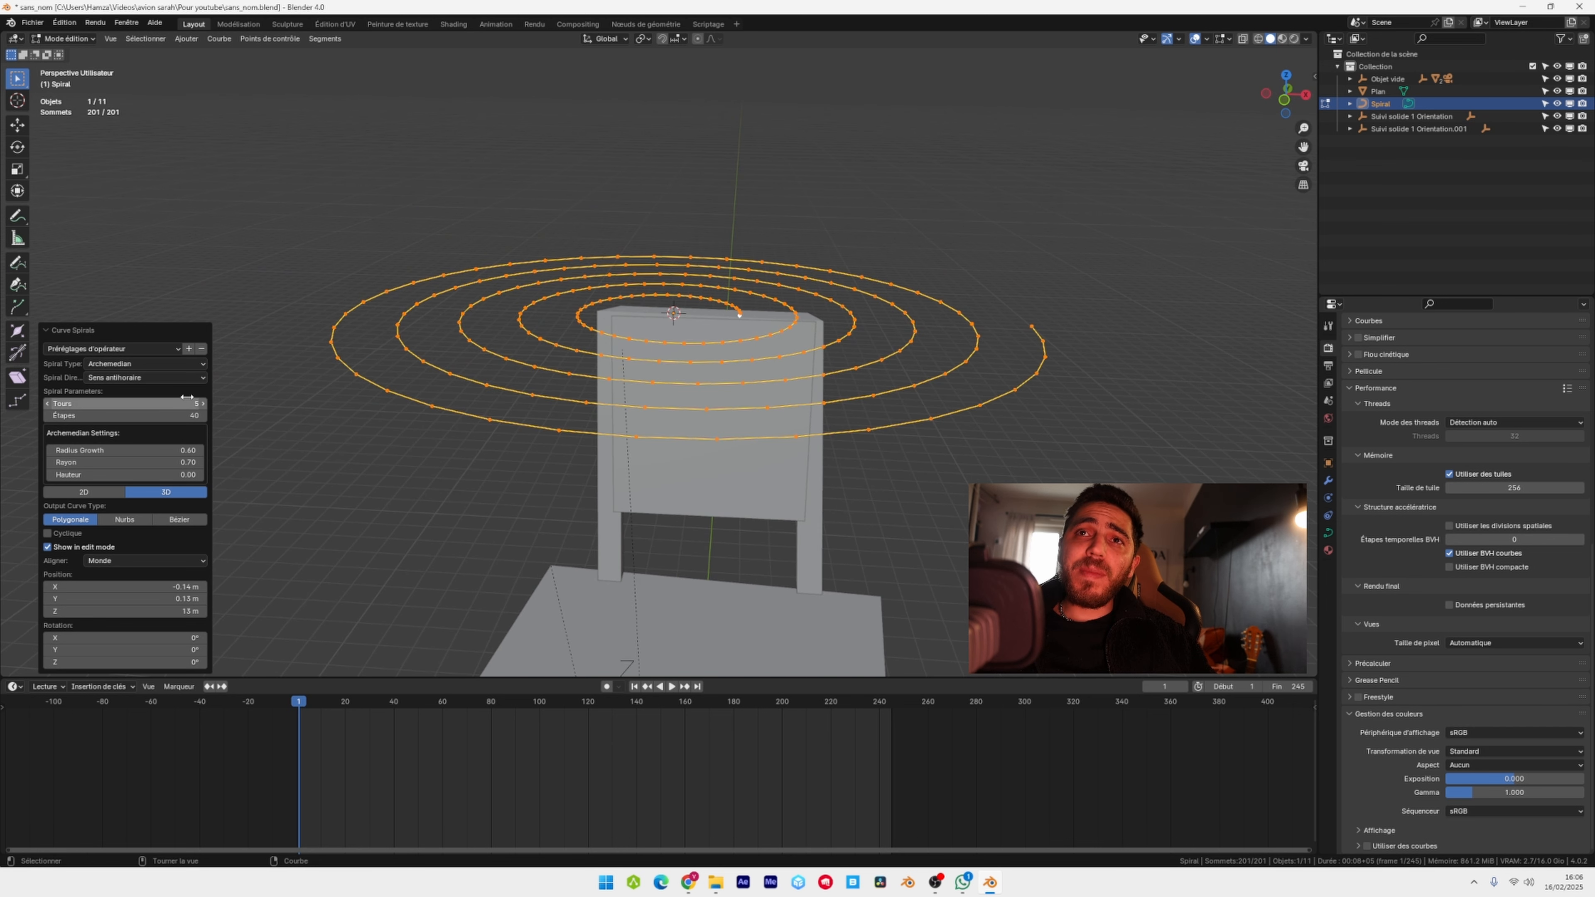
click(188, 402)
key(Return)
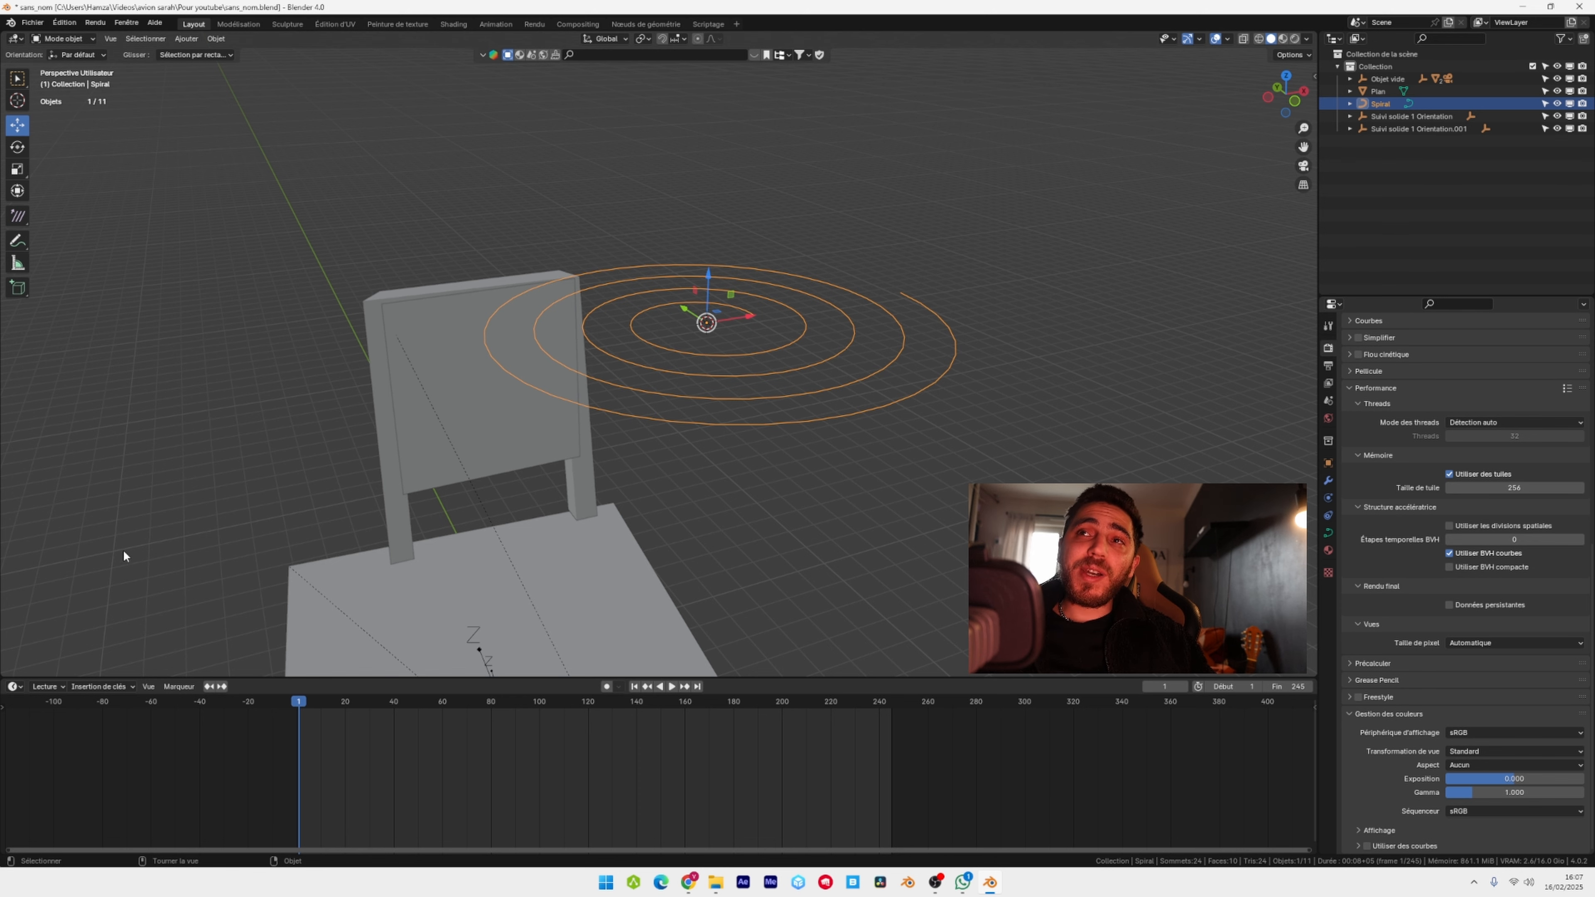
- Move the spiral along Y to the frame and lower it about 3.6 m along Z
middle_drag(344, 312, 652, 372)
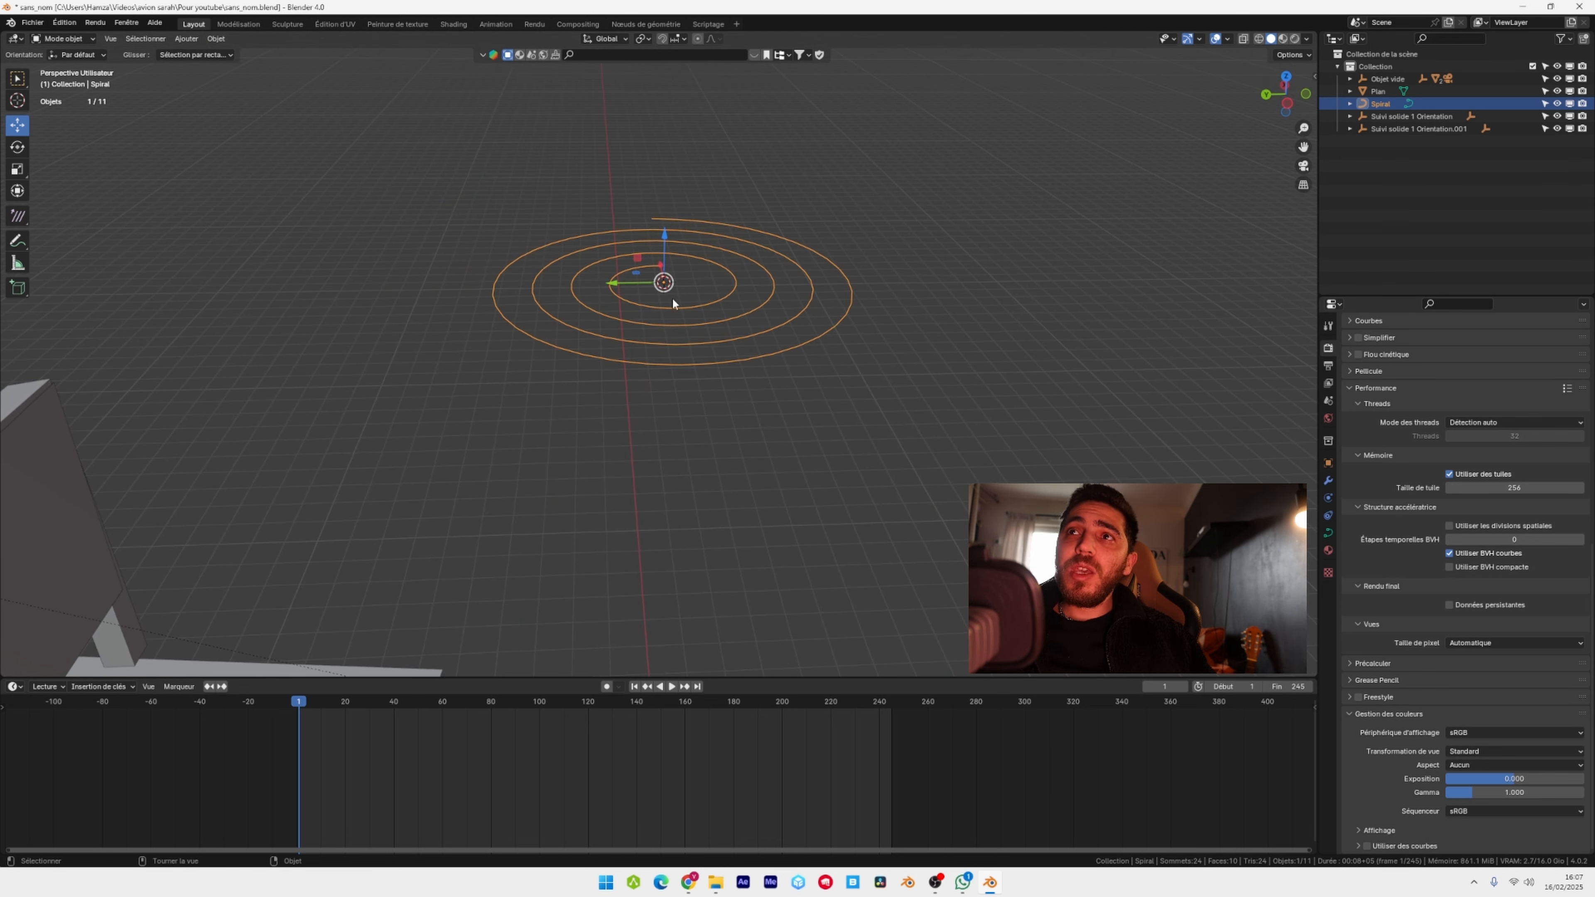
drag(616, 287, 50, 282)
shift+middle_drag(50, 283, 452, 276)
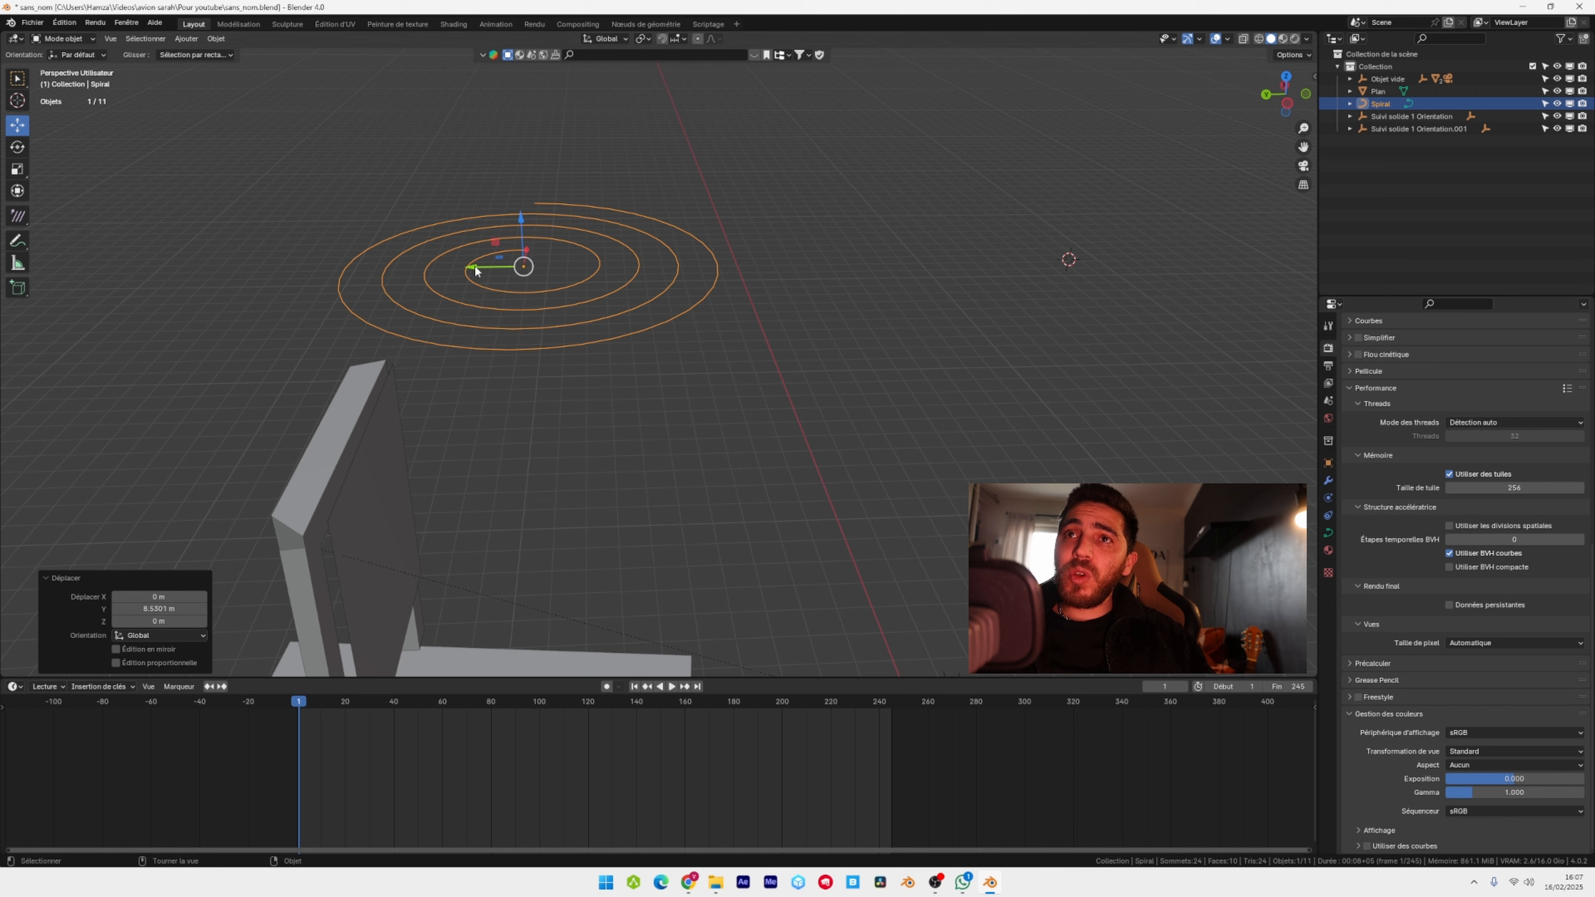
drag(468, 273, 307, 290)
middle_drag(769, 341, 630, 325)
- Scale the spiral down to about 0.188 and raise it along Z to the frame's top edge
key(s)
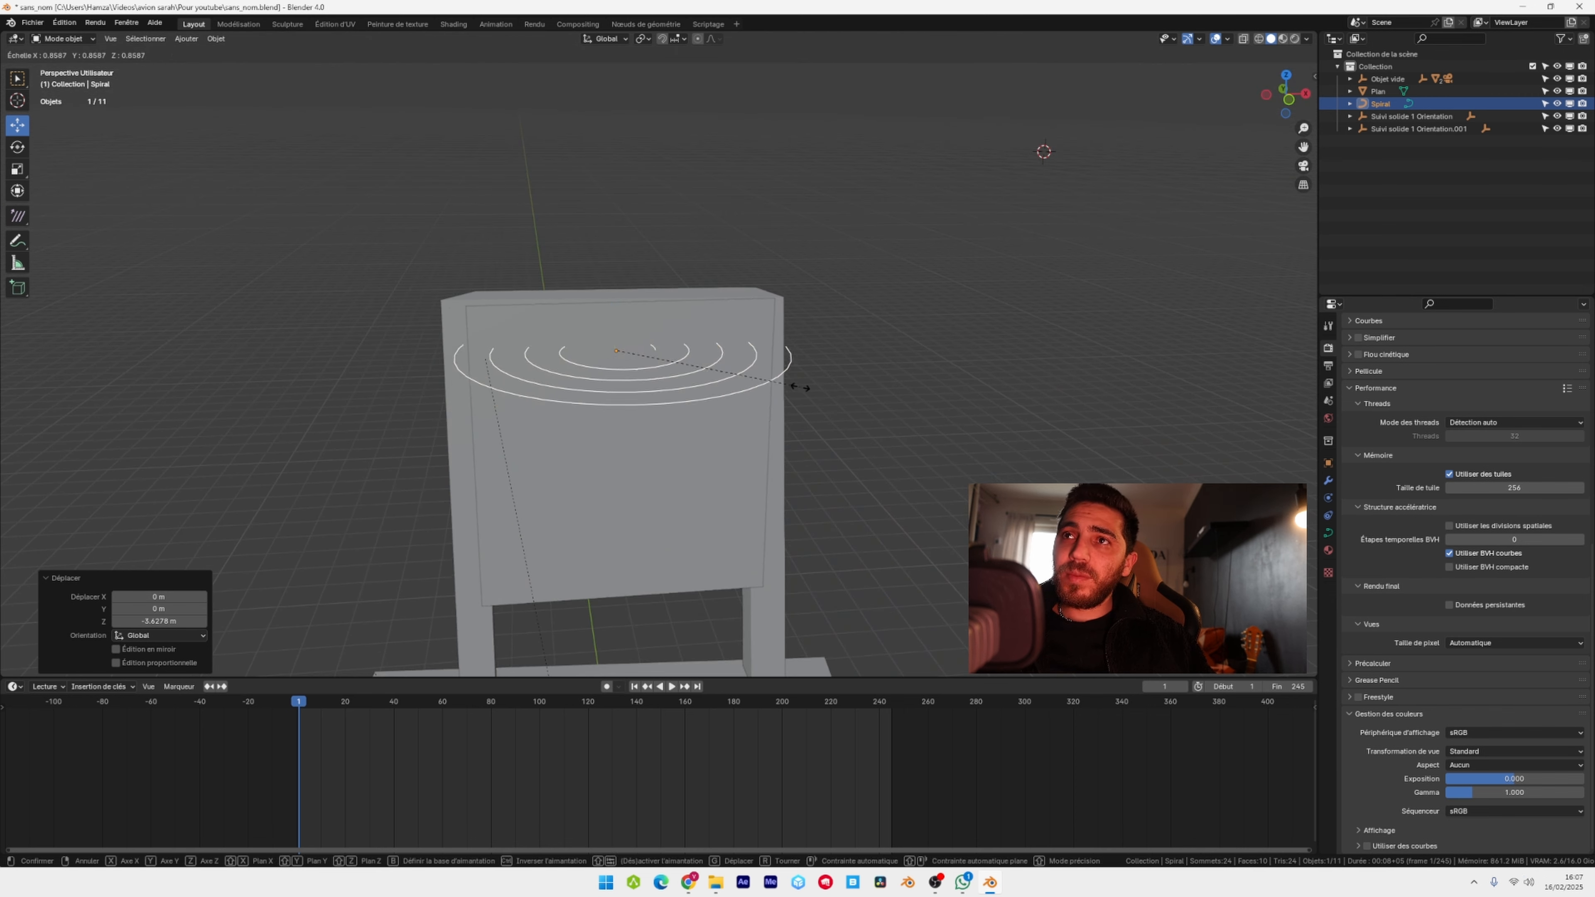
click(696, 364)
drag(616, 308, 616, 251)
scroll(668, 239, up, 3)
middle_drag(631, 257, 737, 420)
key(s)
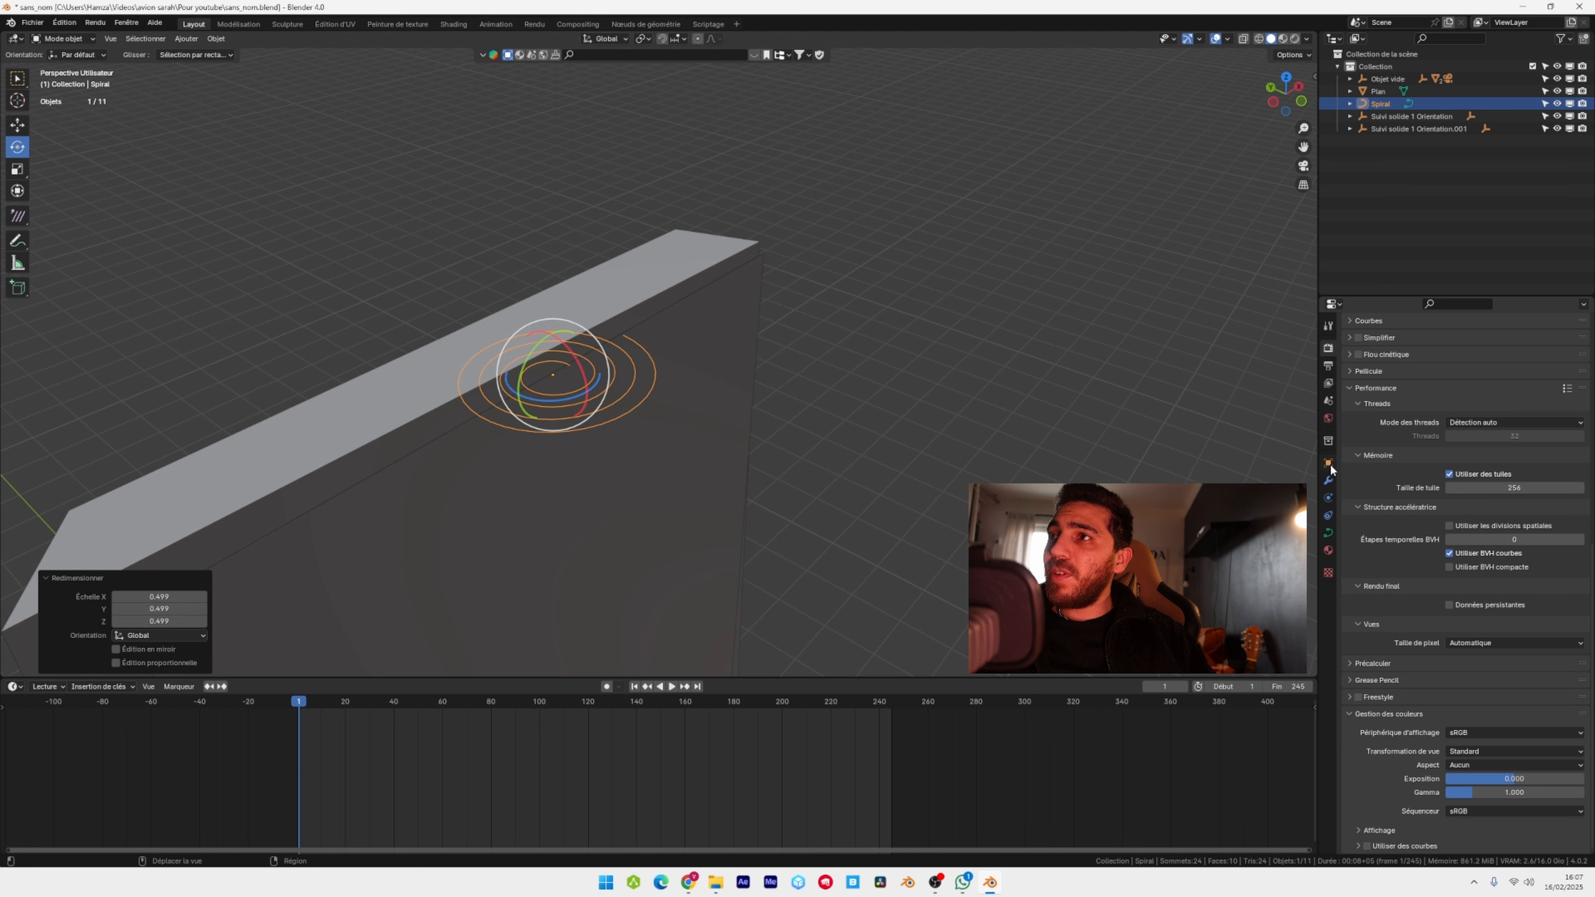
- Set the spiral's X position to 0 m and its X and Z rotations to 90° so it stands perpendicular to the frame
click(1329, 463)
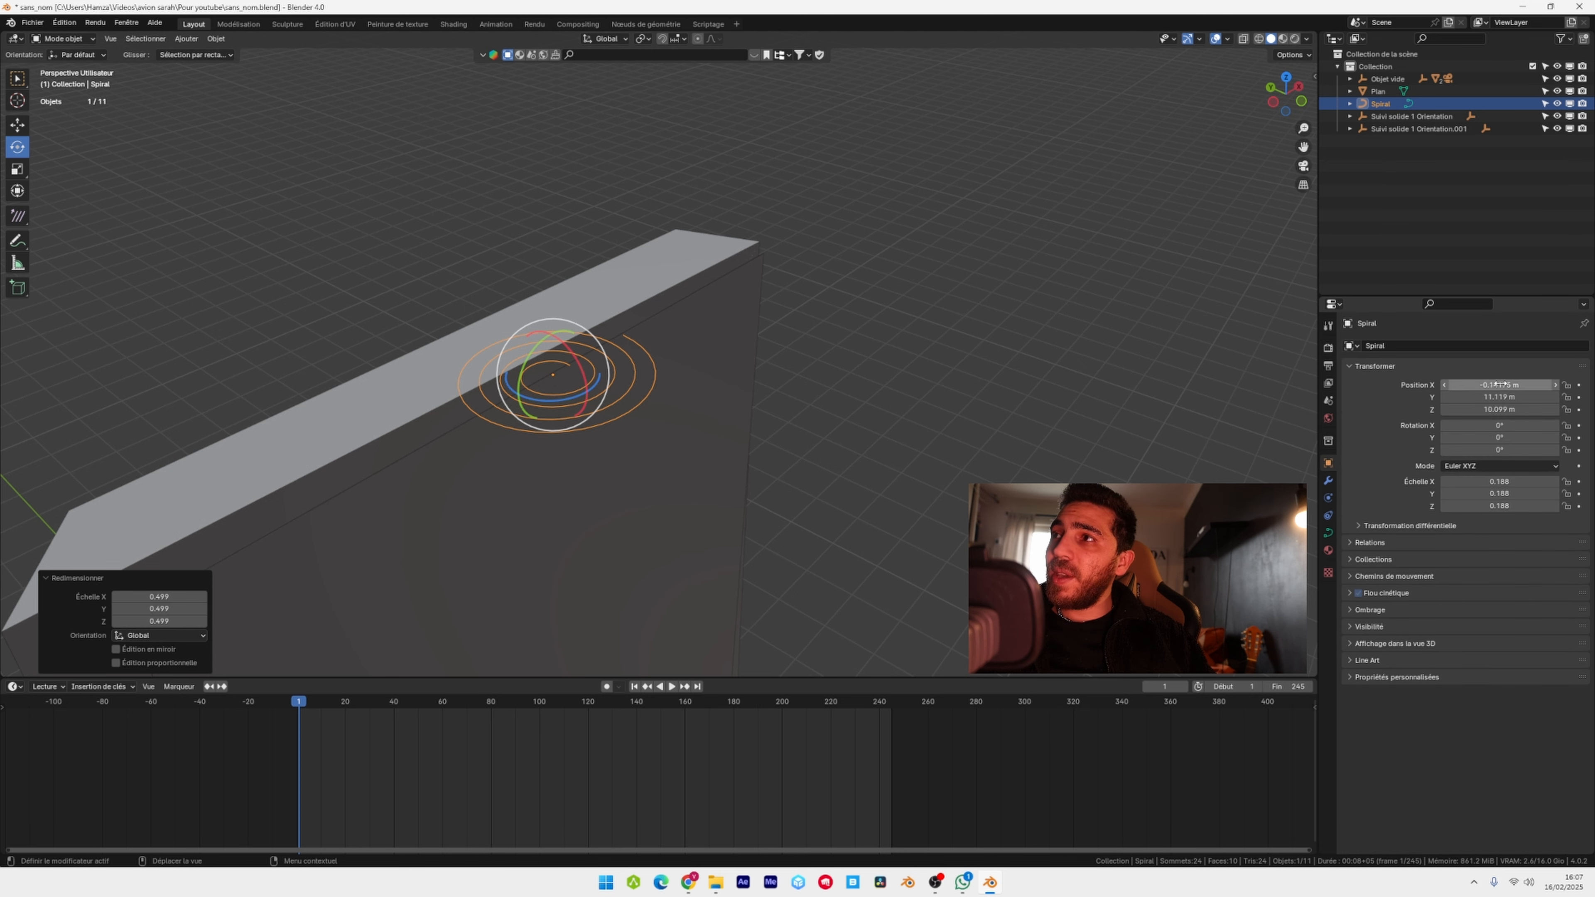
click(1489, 423)
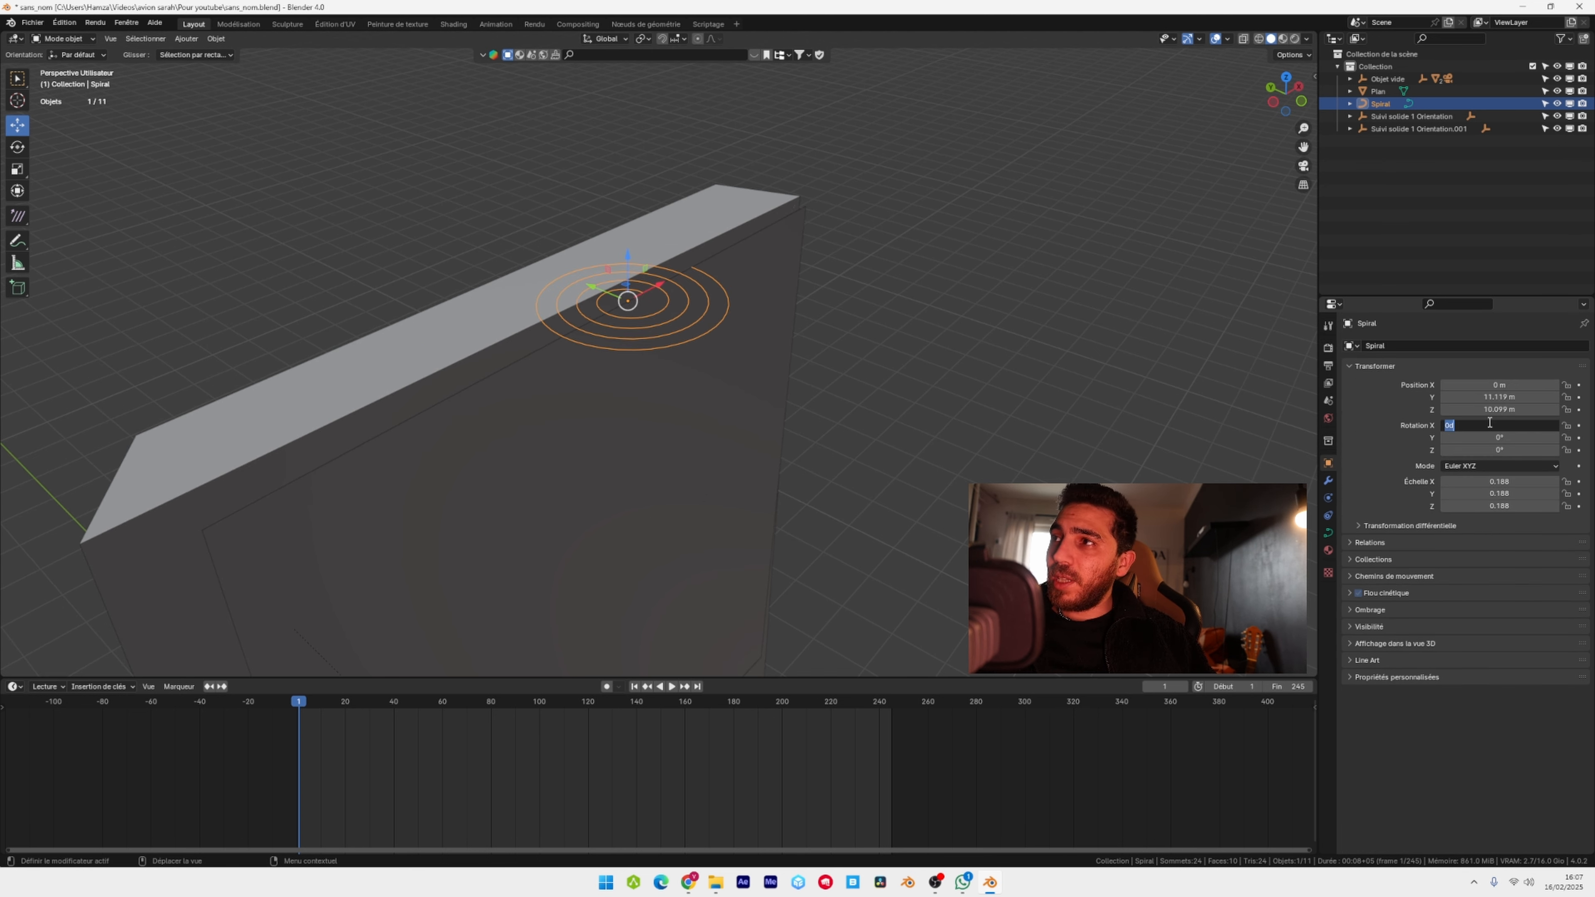
text(9)
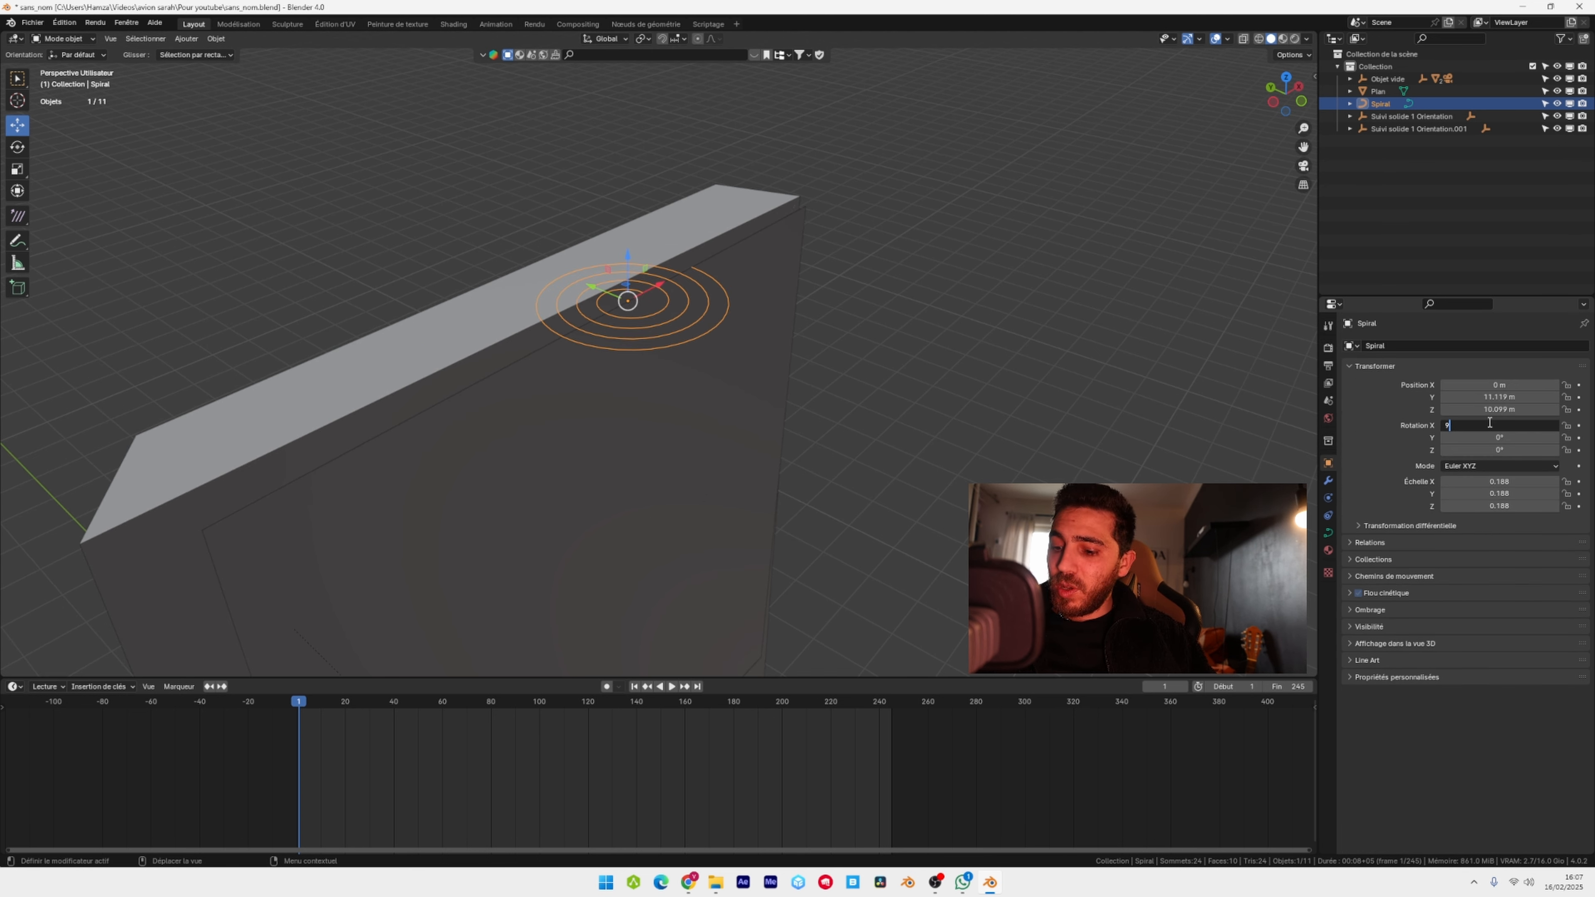
text(0)
key(Return)
drag(1483, 438, 1514, 451)
key(ctrl+z)
click(1462, 451)
text(90)
key(Return)
middle_drag(653, 282, 581, 255)
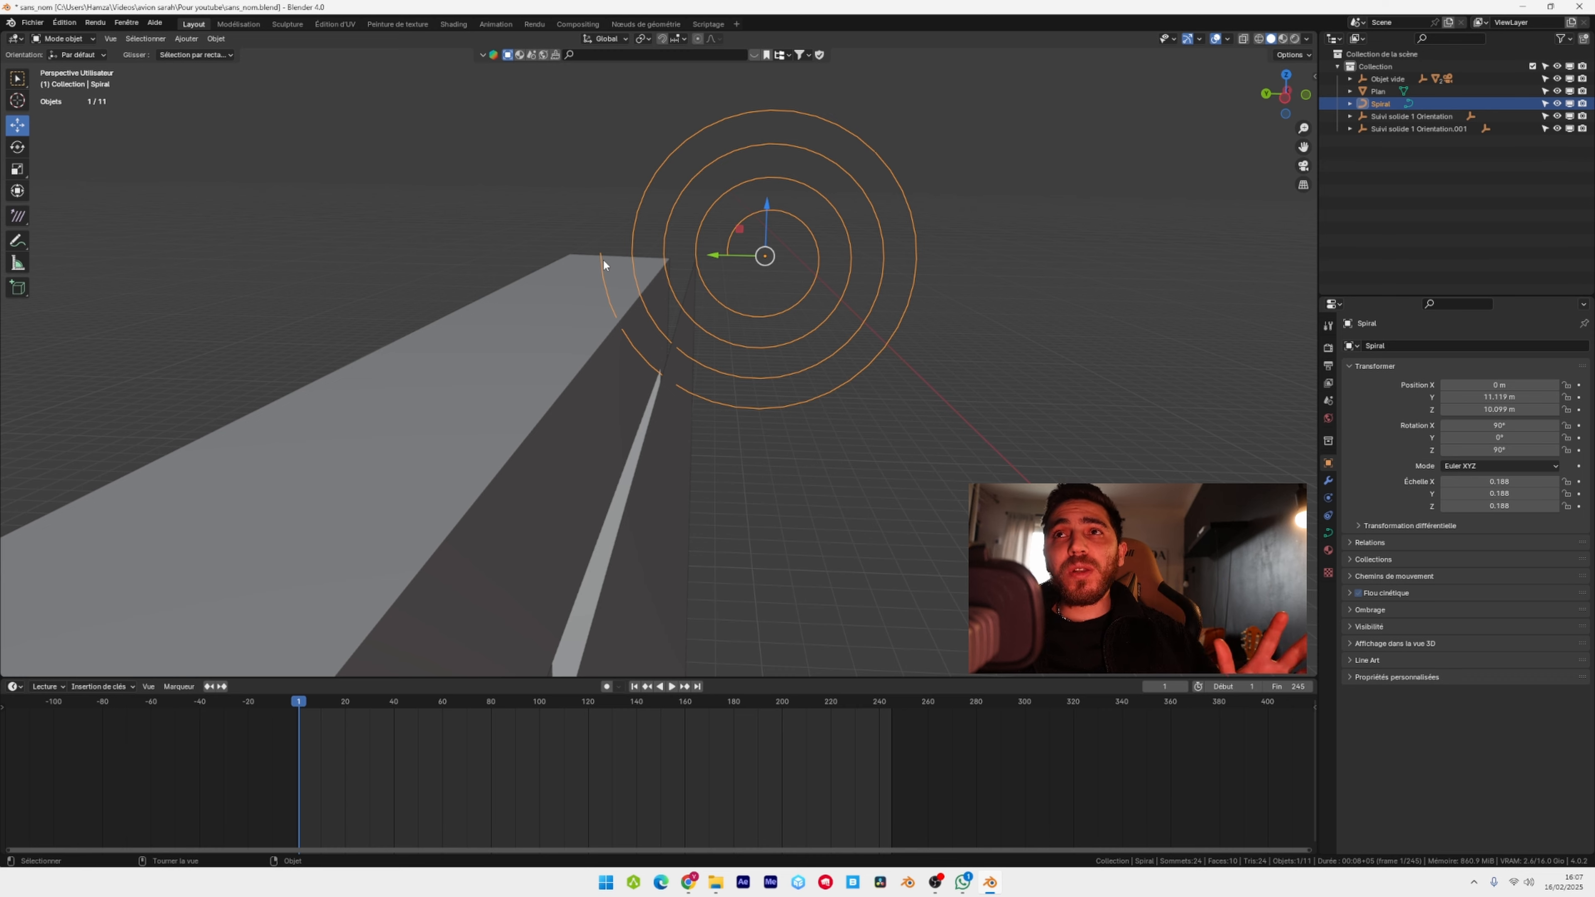
- Fine-tune the upright plane's tilt to match the frame's top edge and shift it about 0.14 m along Y
middle_drag(603, 258, 659, 248)
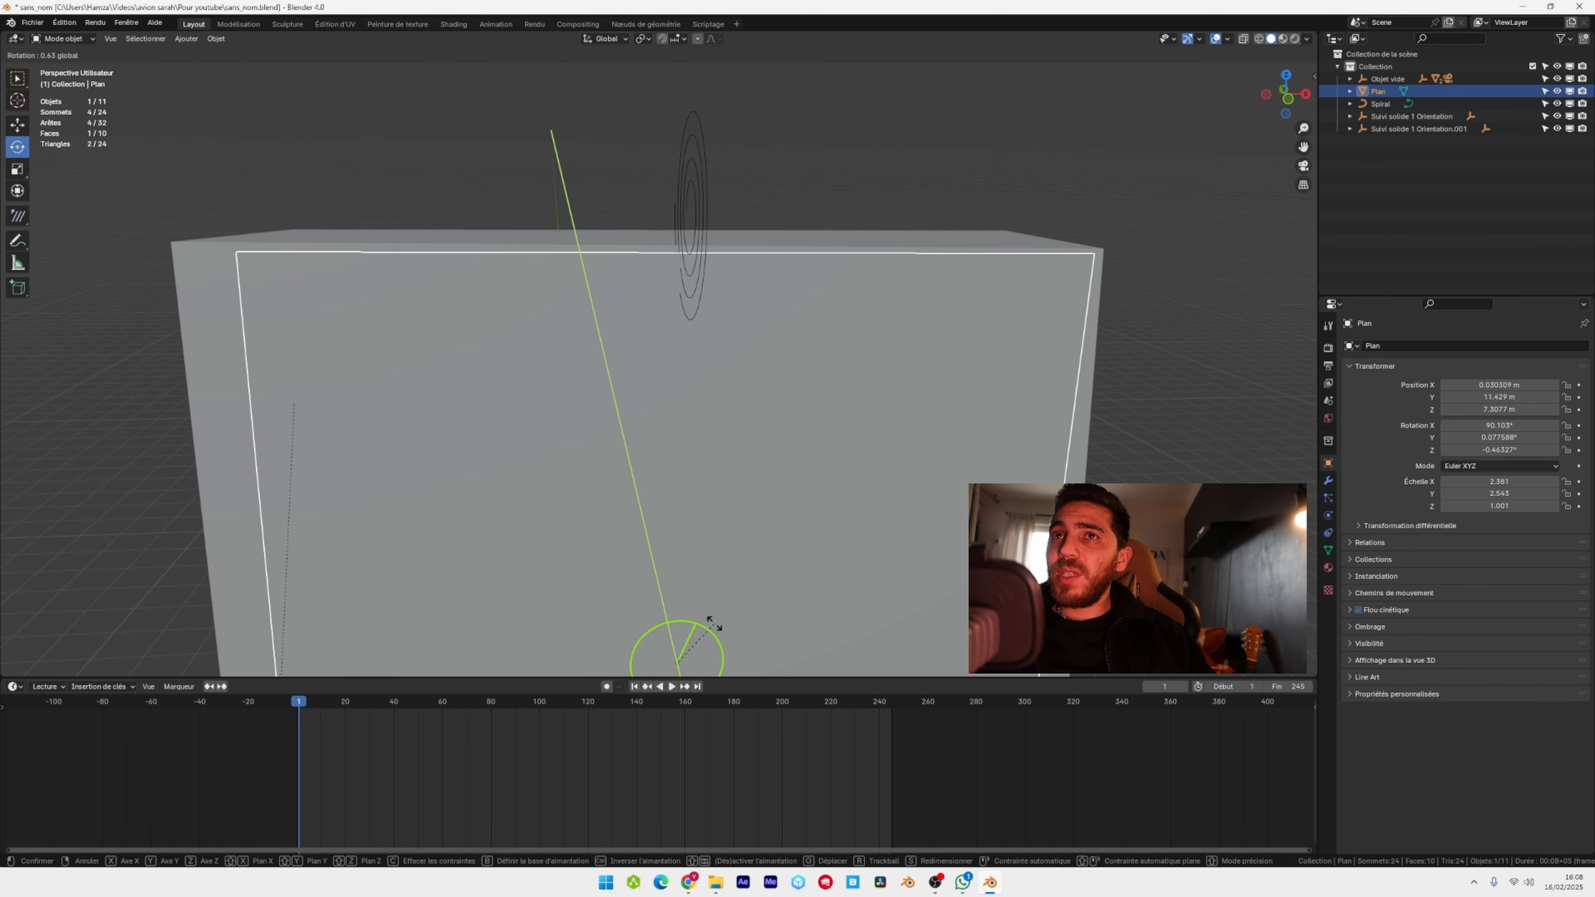
drag(714, 624, 714, 624)
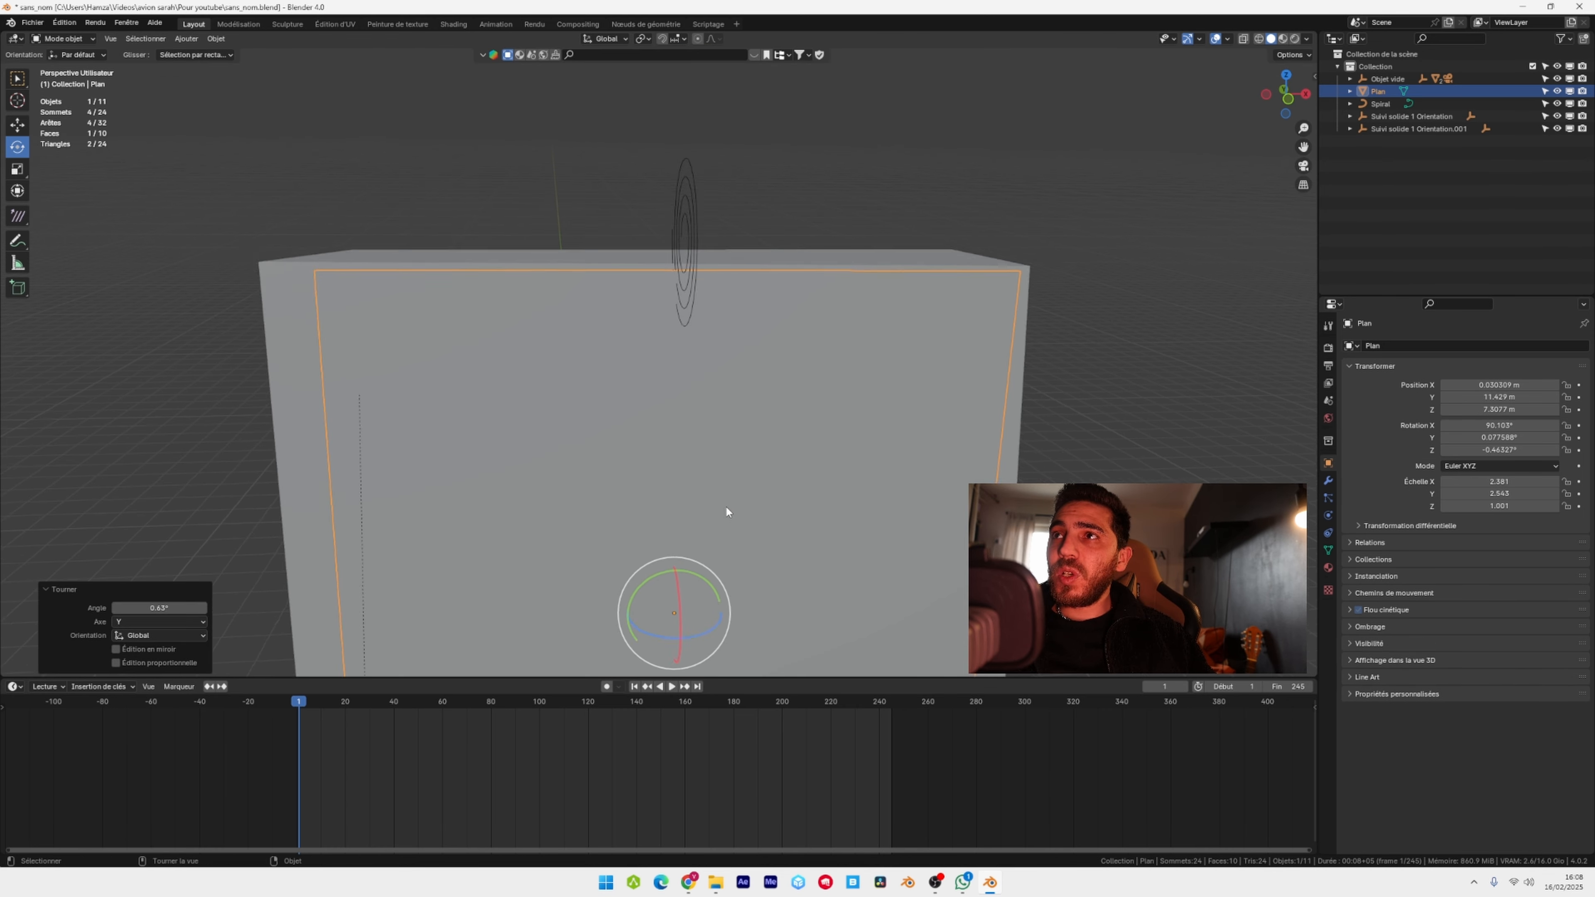
middle_drag(727, 510, 727, 375)
key(ctrl+z)
drag(714, 412, 717, 409)
middle_drag(717, 408, 615, 427)
click(19, 129)
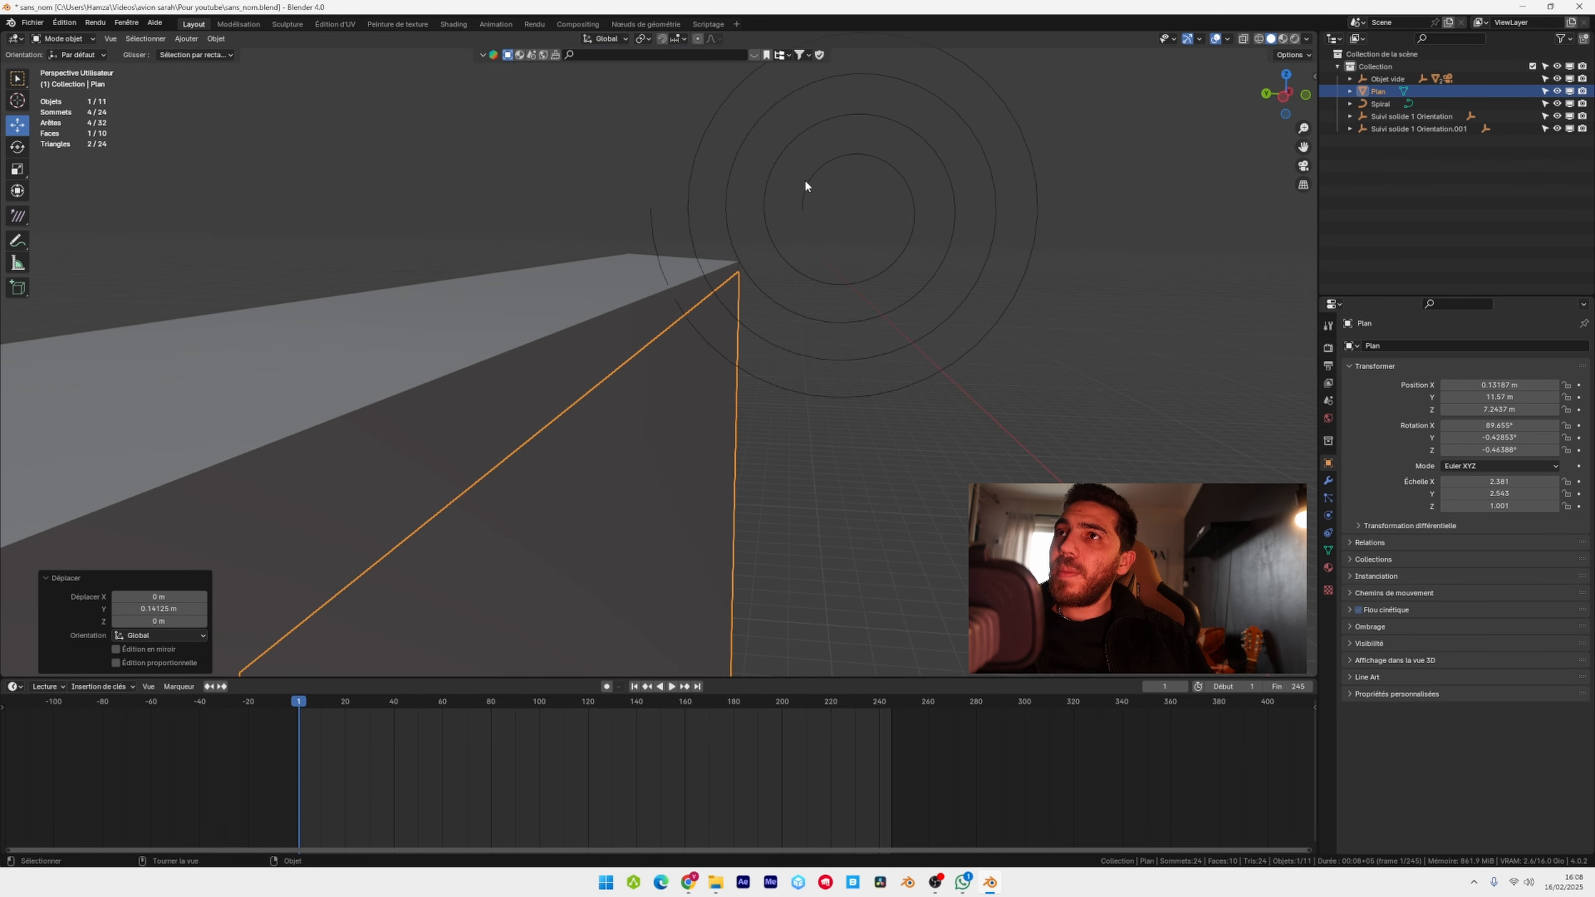
- Move the spiral onto the upright plane's top edge, to about Y 11.8 m and Z 9.8 m
click(805, 186)
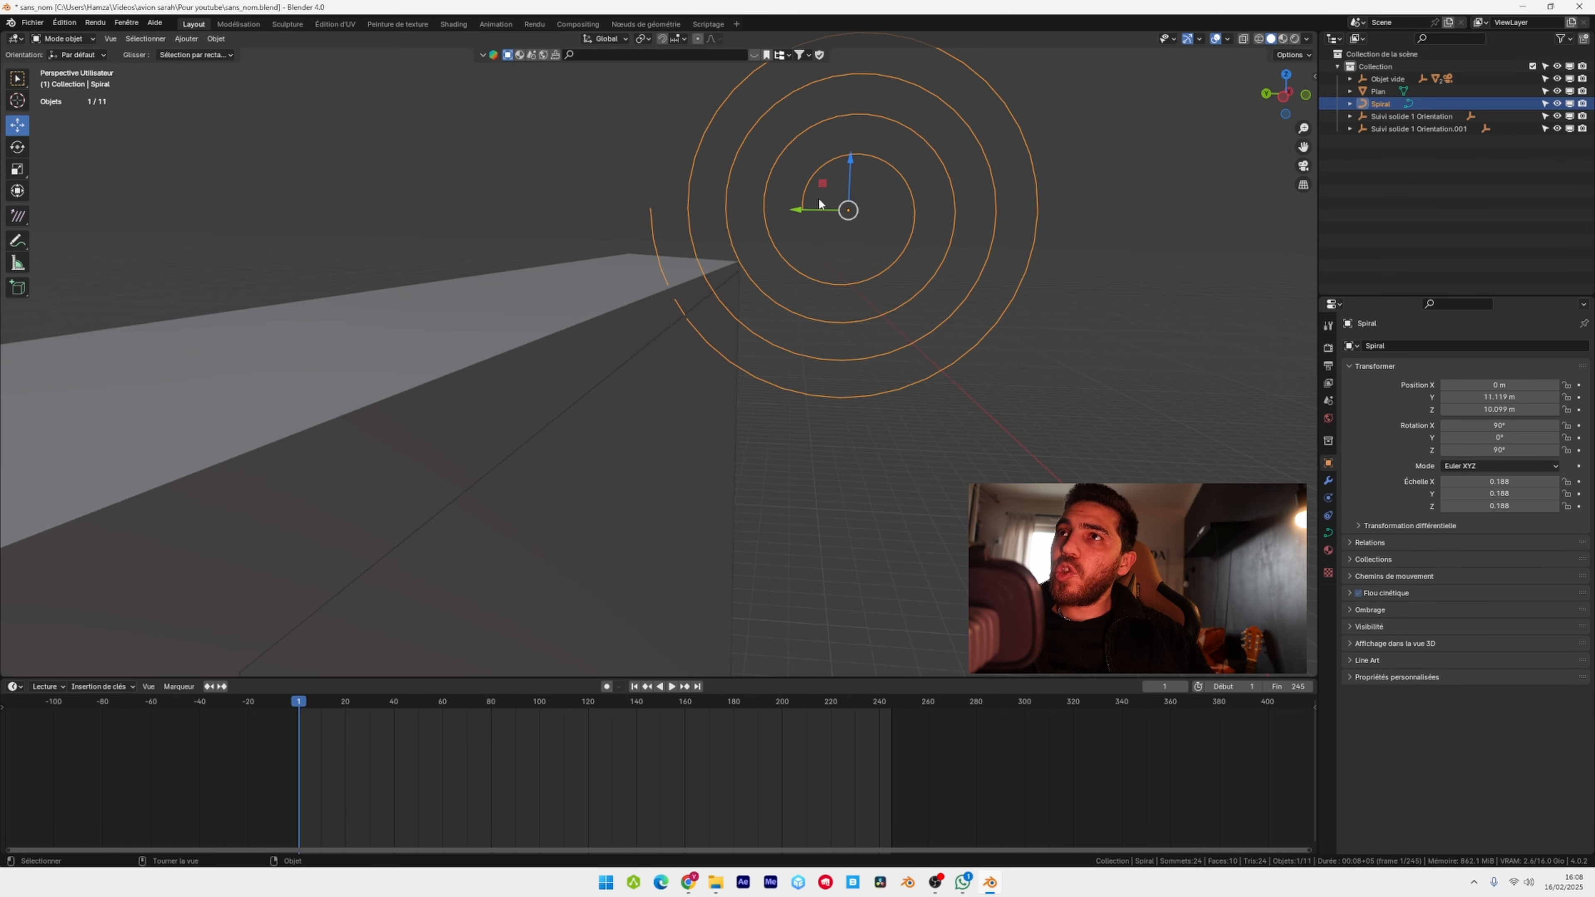
drag(853, 172, 666, 355)
middle_drag(666, 355, 735, 422)
- Delete the frame object Suivi solide 1.001 around the upright plane
click(735, 421)
middle_drag(465, 328, 529, 337)
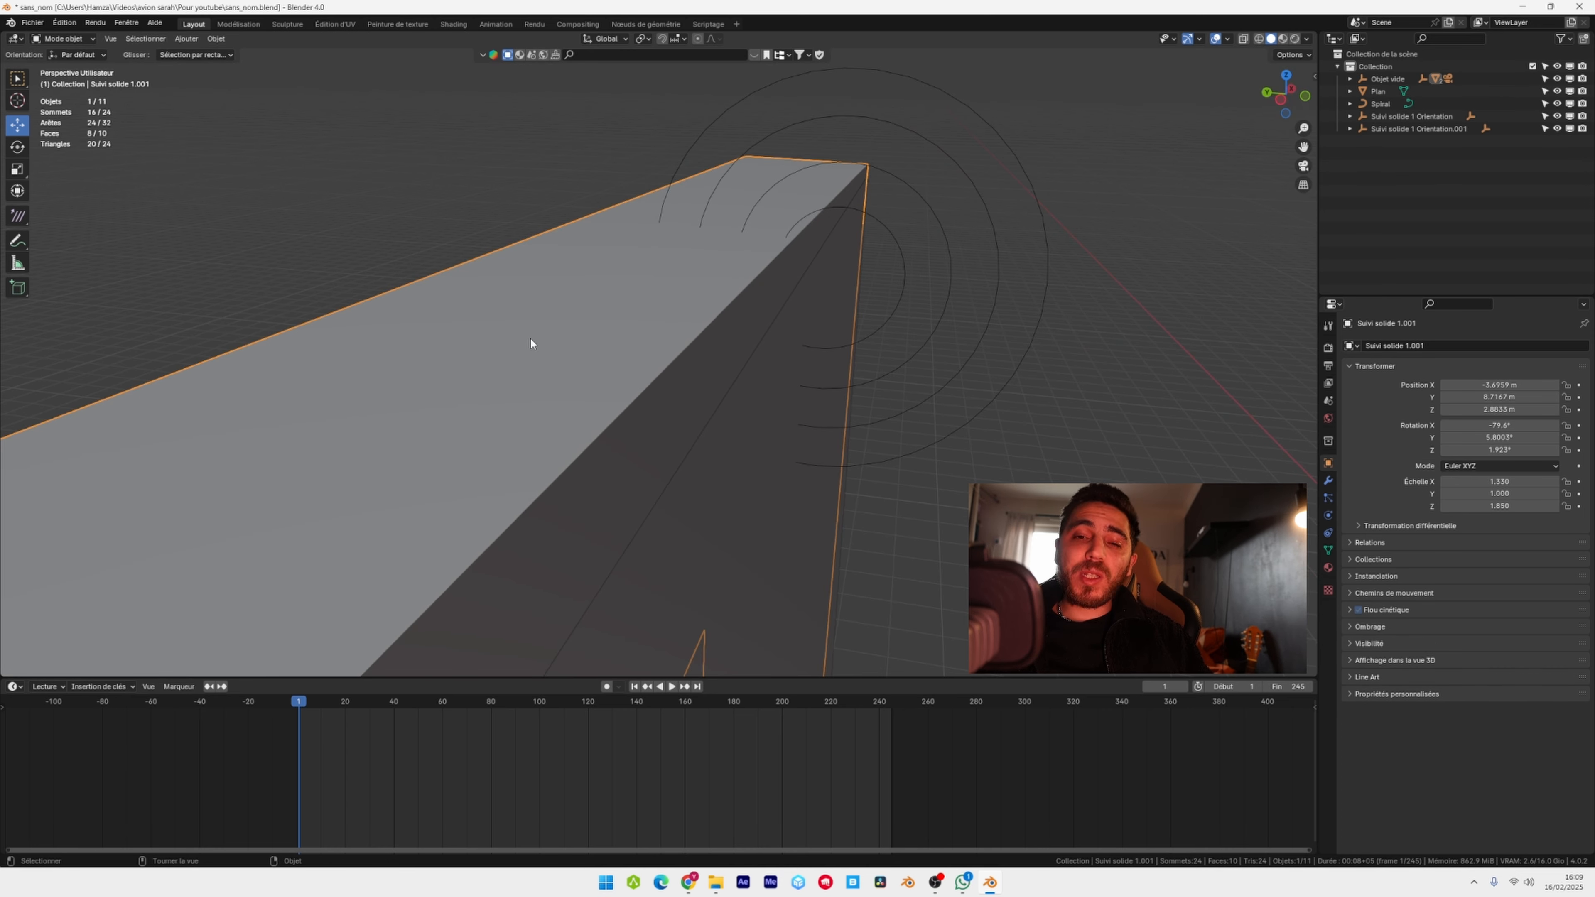
key(Delete)
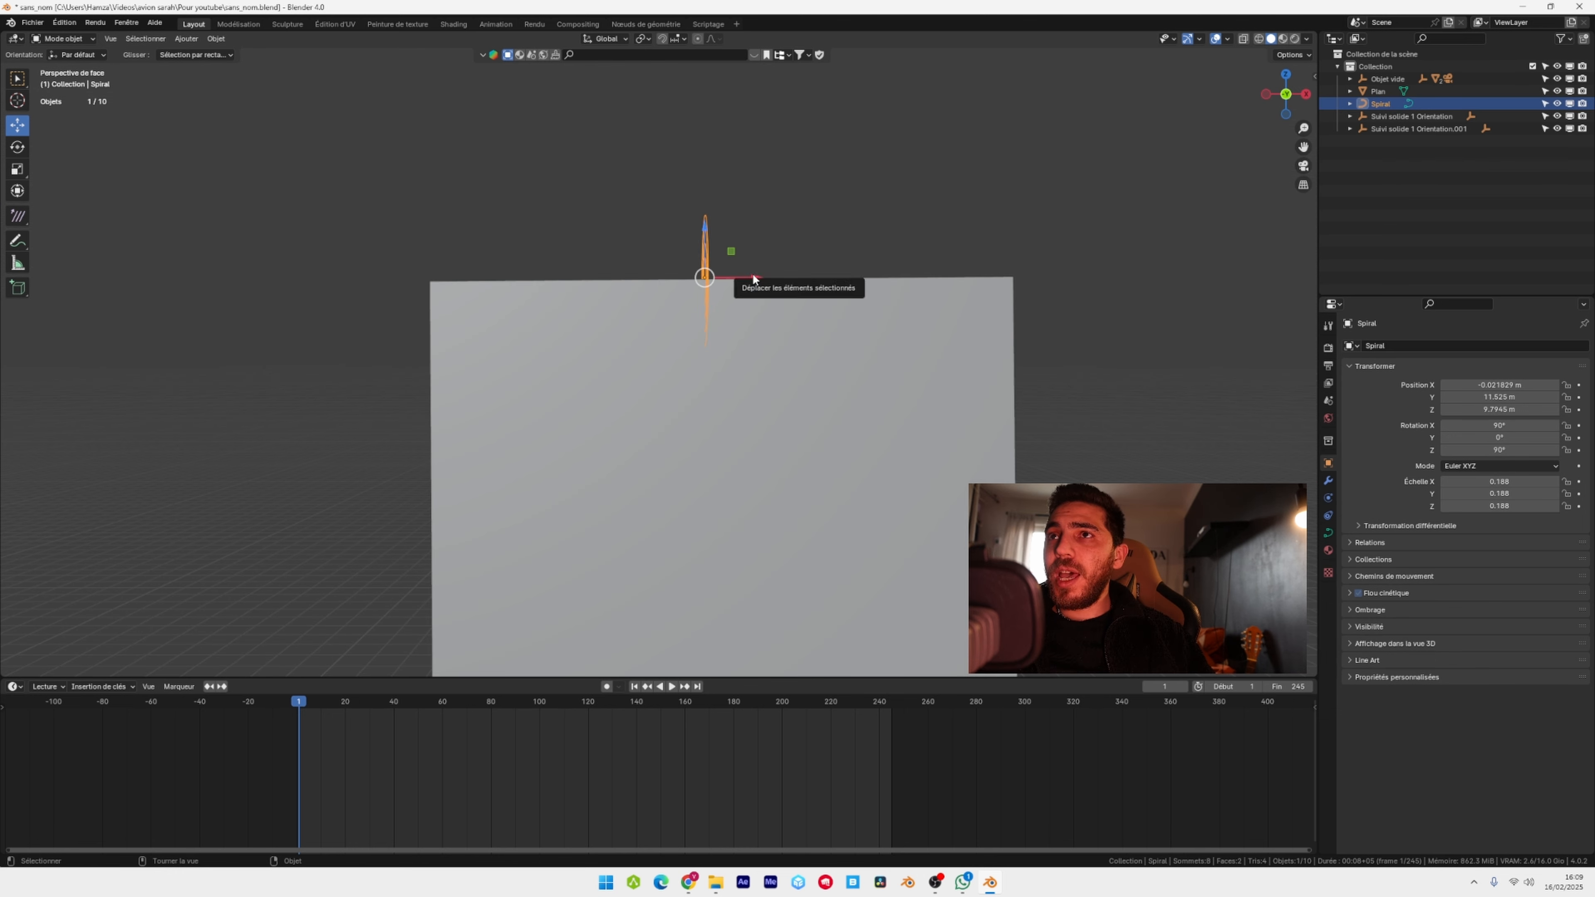
- Nudge the spiral slightly along X at the middle of the upright plane's top edge
drag(754, 278, 759, 278)
middle_drag(858, 347, 530, 414)
- In Edit Mode, add 75 evenly spaced horizontal loop cuts to the upright plane without sliding them
click(530, 414)
shift+middle_drag(598, 570, 585, 360)
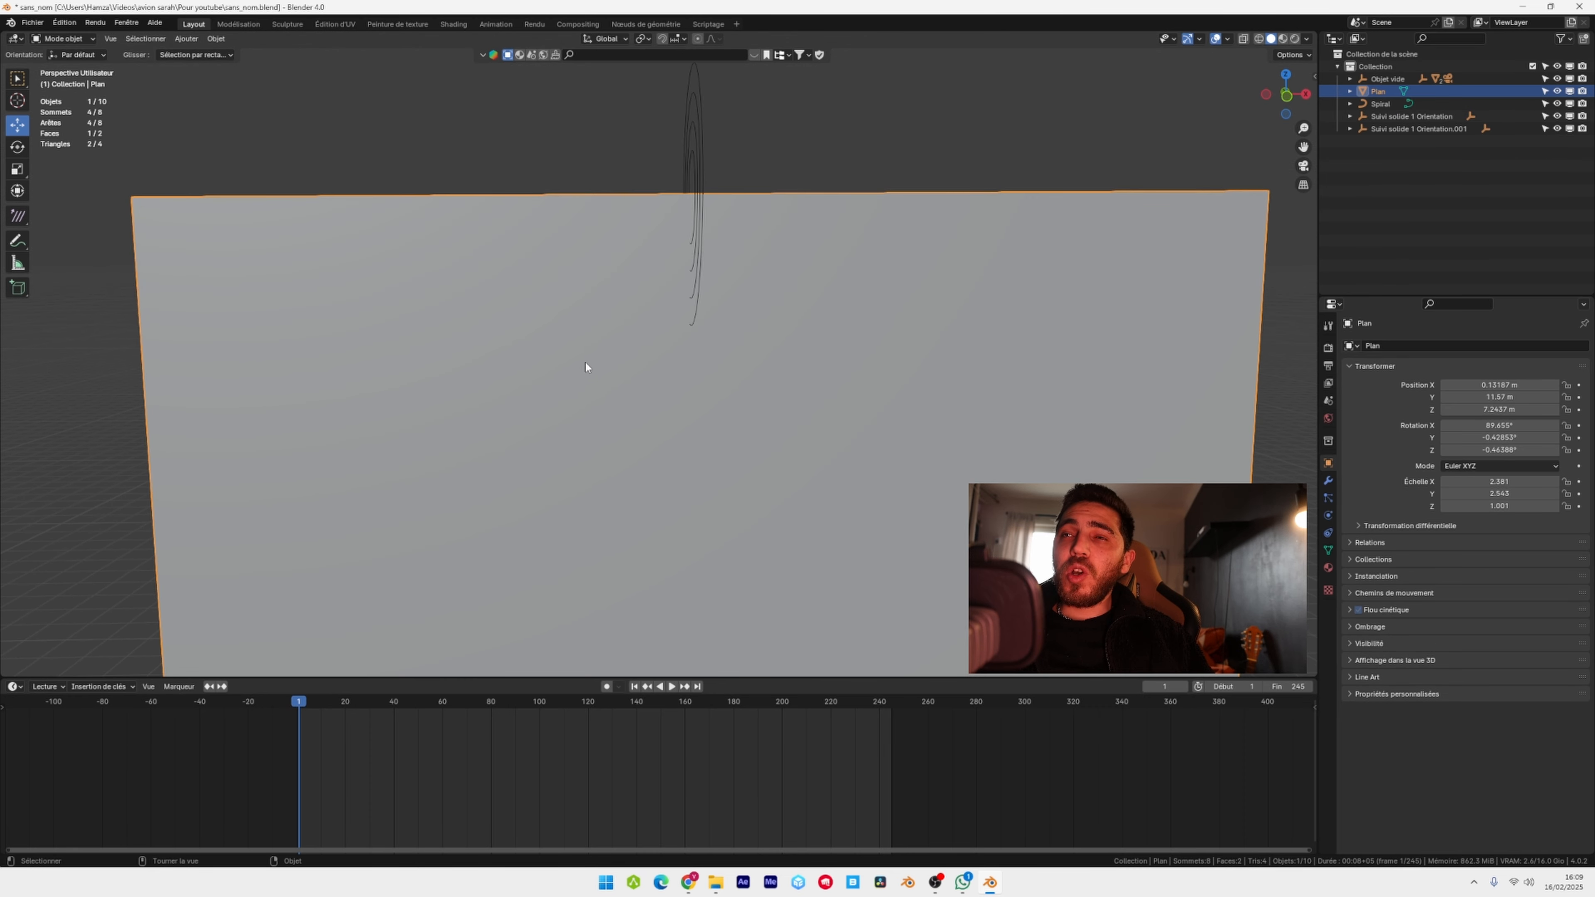
scroll(585, 361, down, 4)
shift+middle_drag(620, 496, 604, 328)
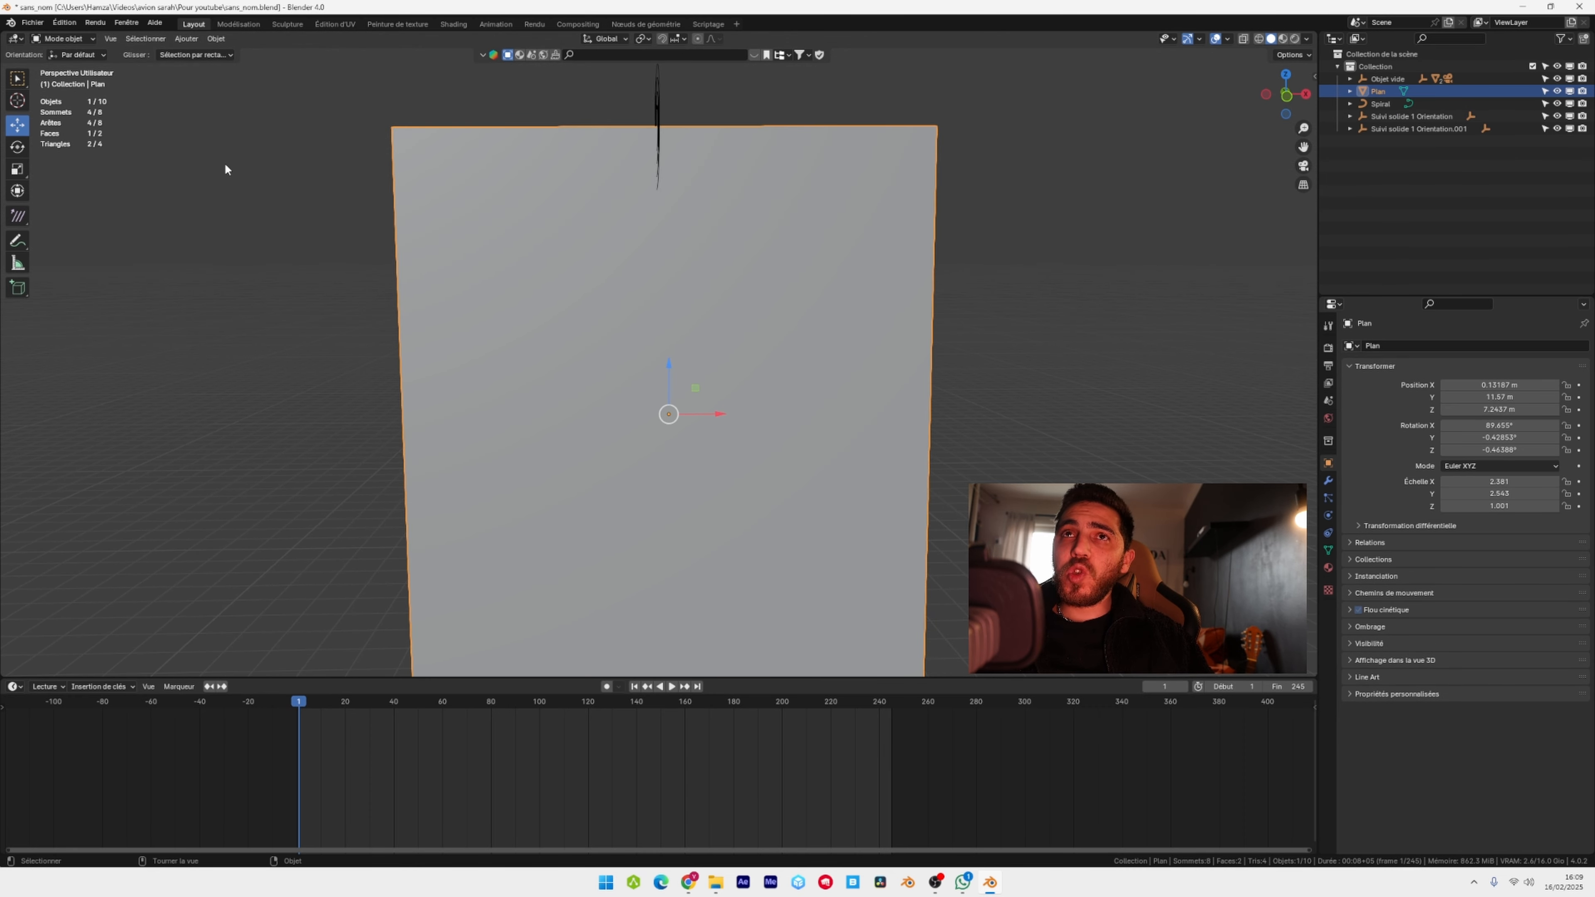
click(86, 39)
click(73, 62)
scroll(376, 390, down, 2)
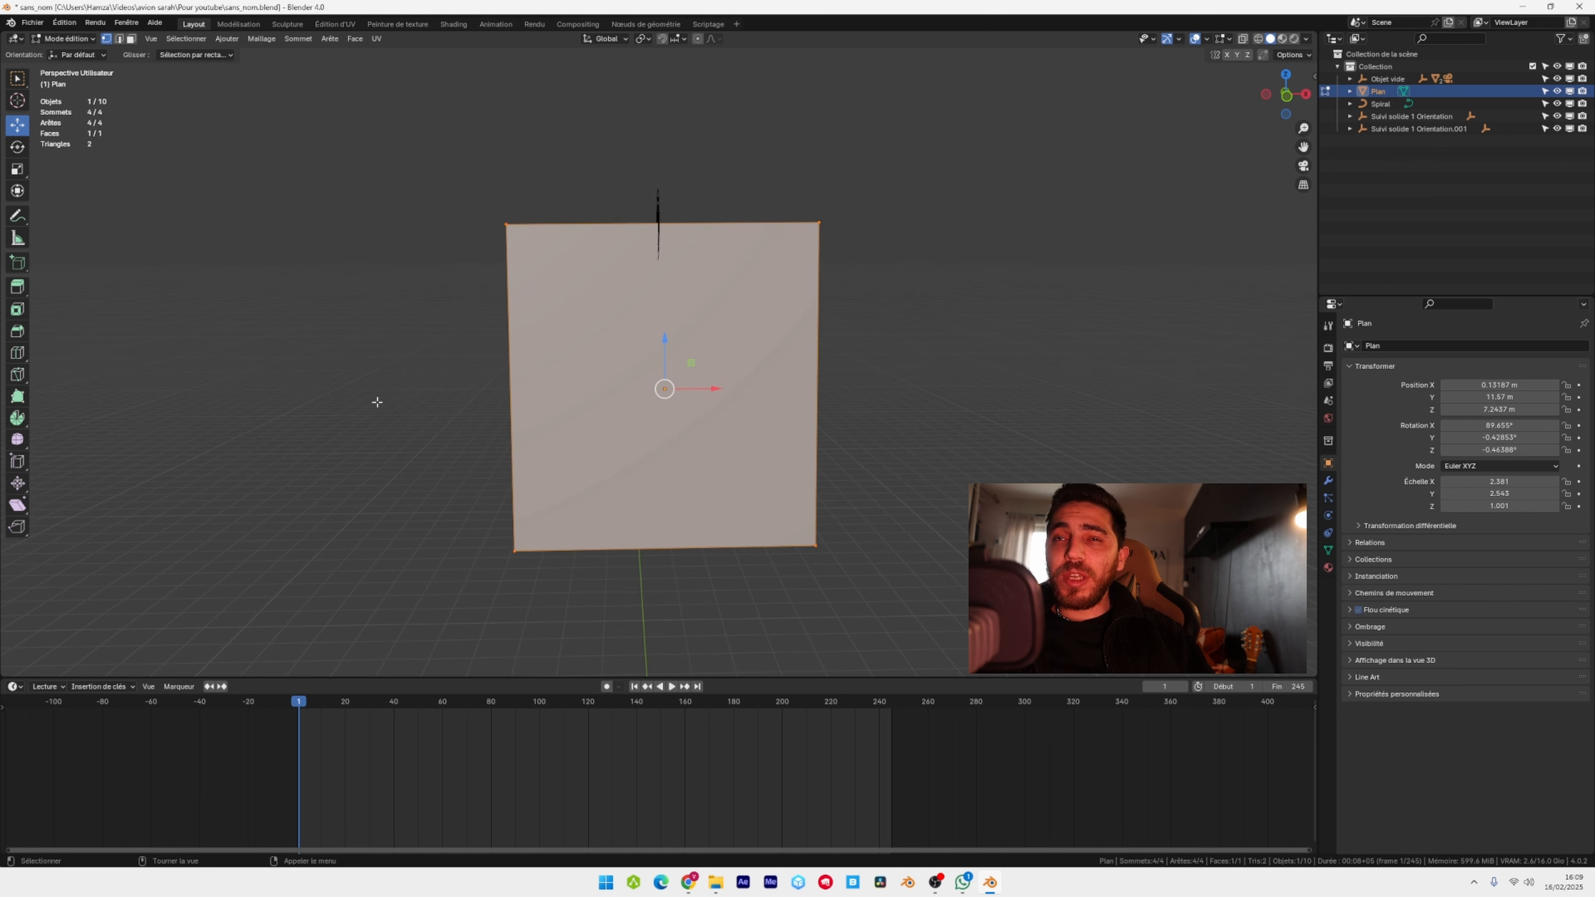
key(ctrl+r)
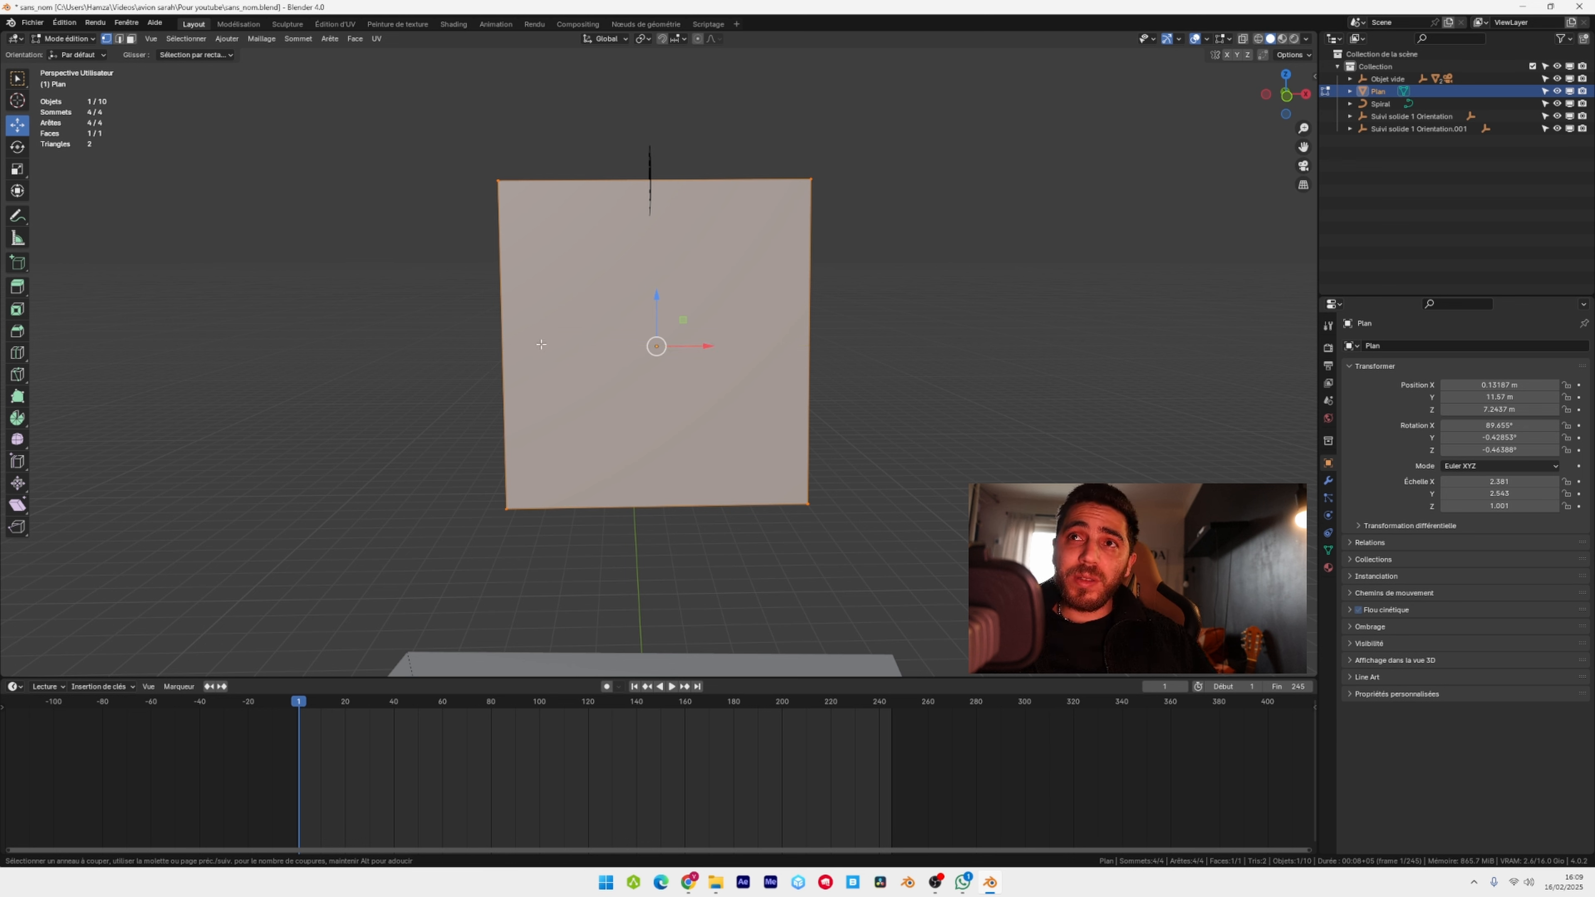
scroll(483, 349, up, 20)
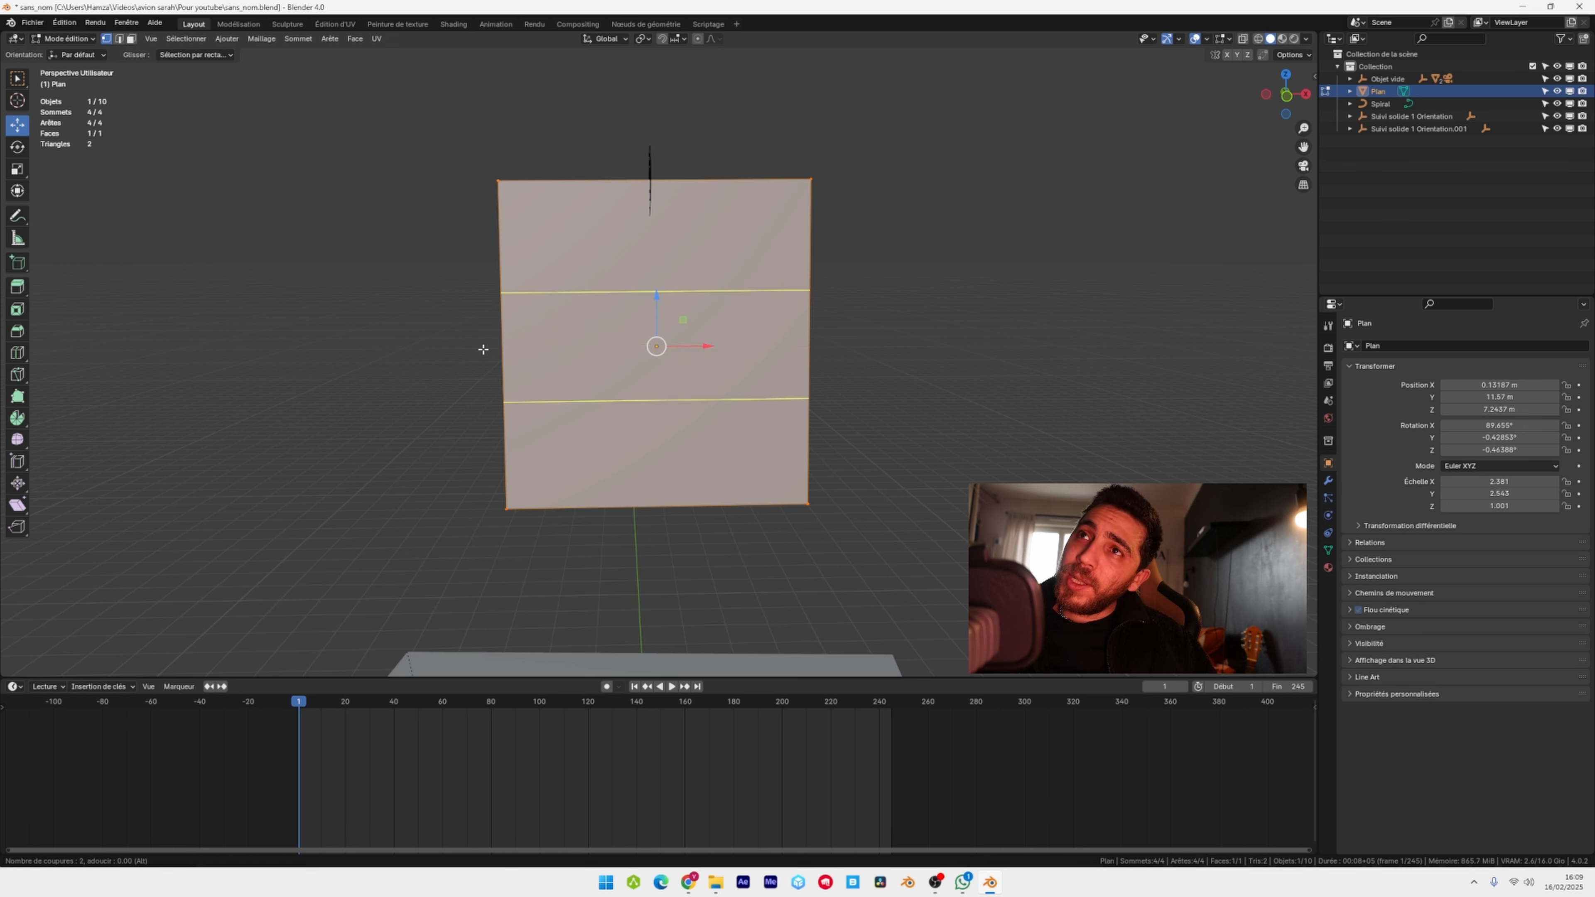
scroll(483, 347, up, 20)
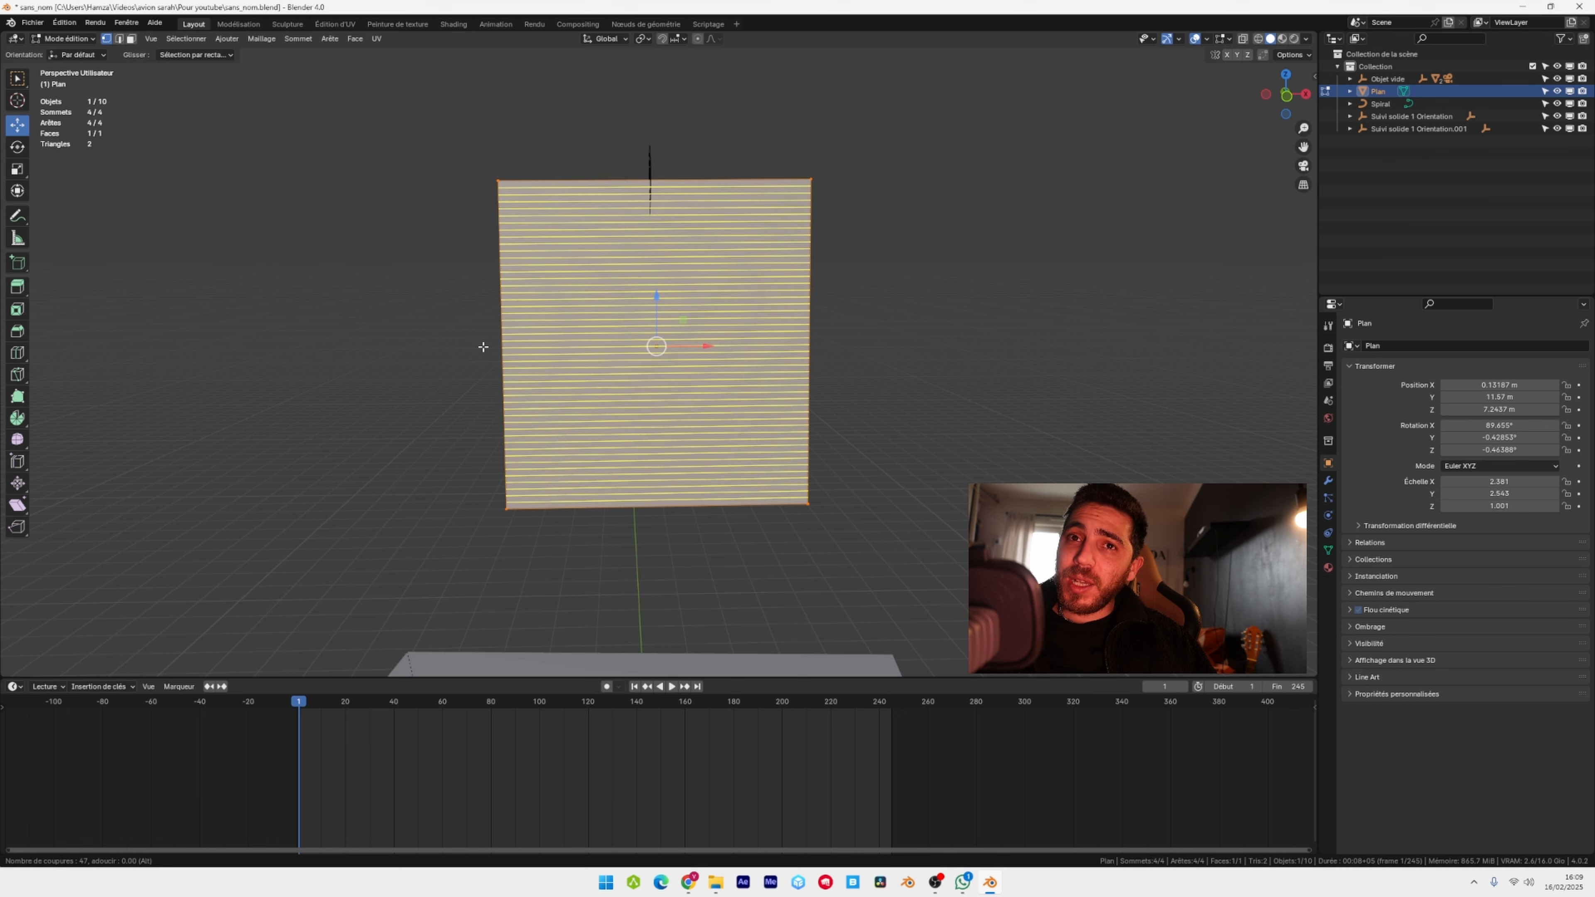
scroll(483, 347, up, 6)
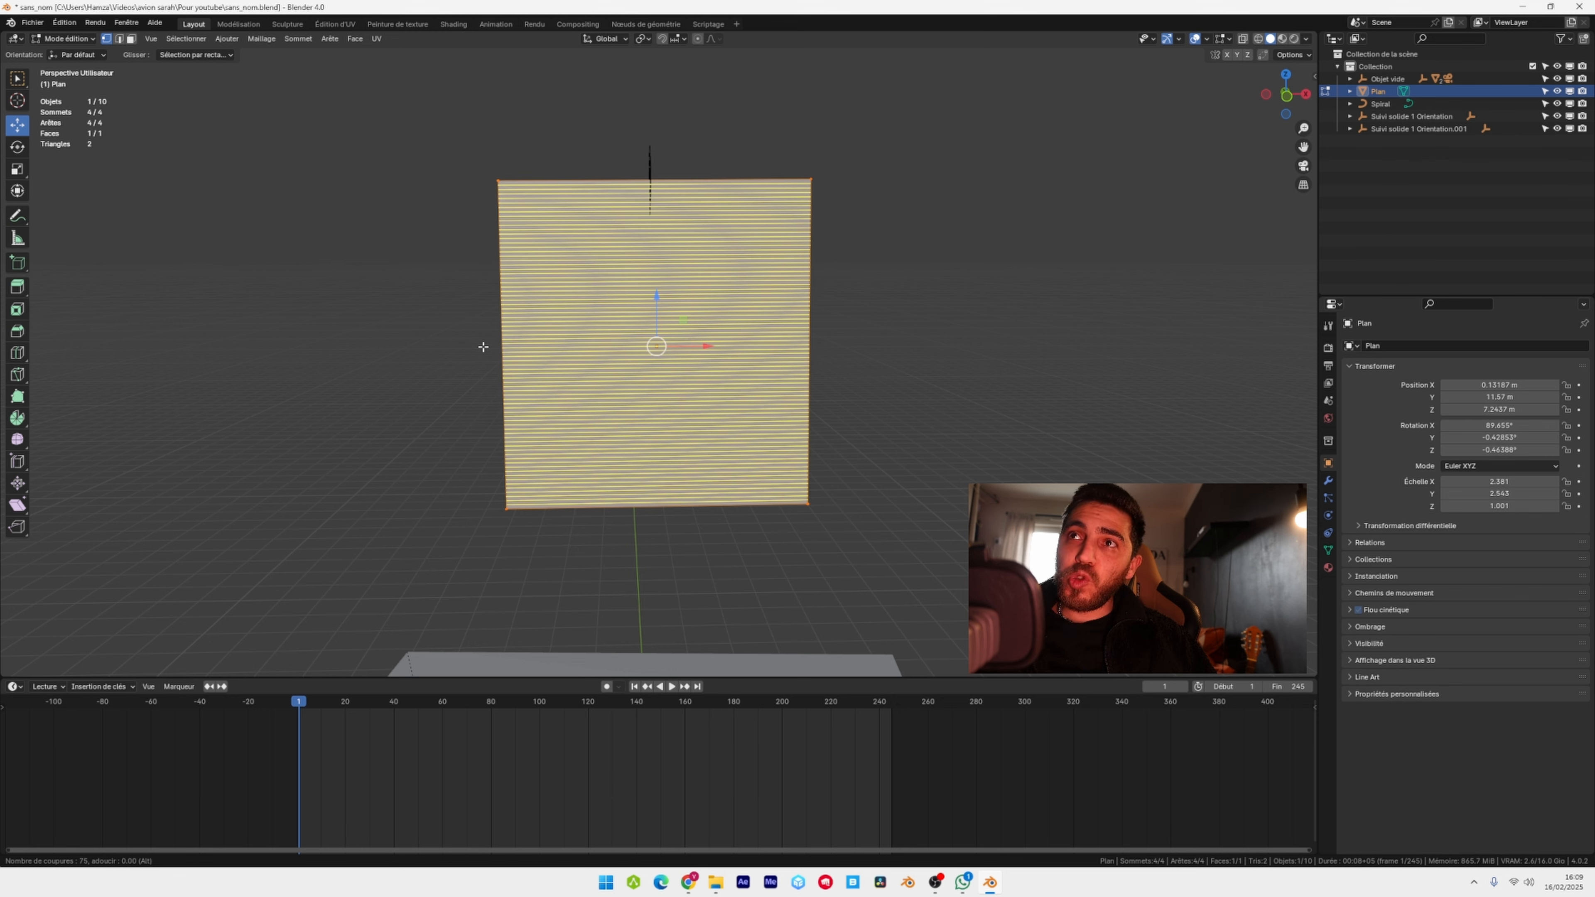
click(483, 346)
right_click(483, 346)
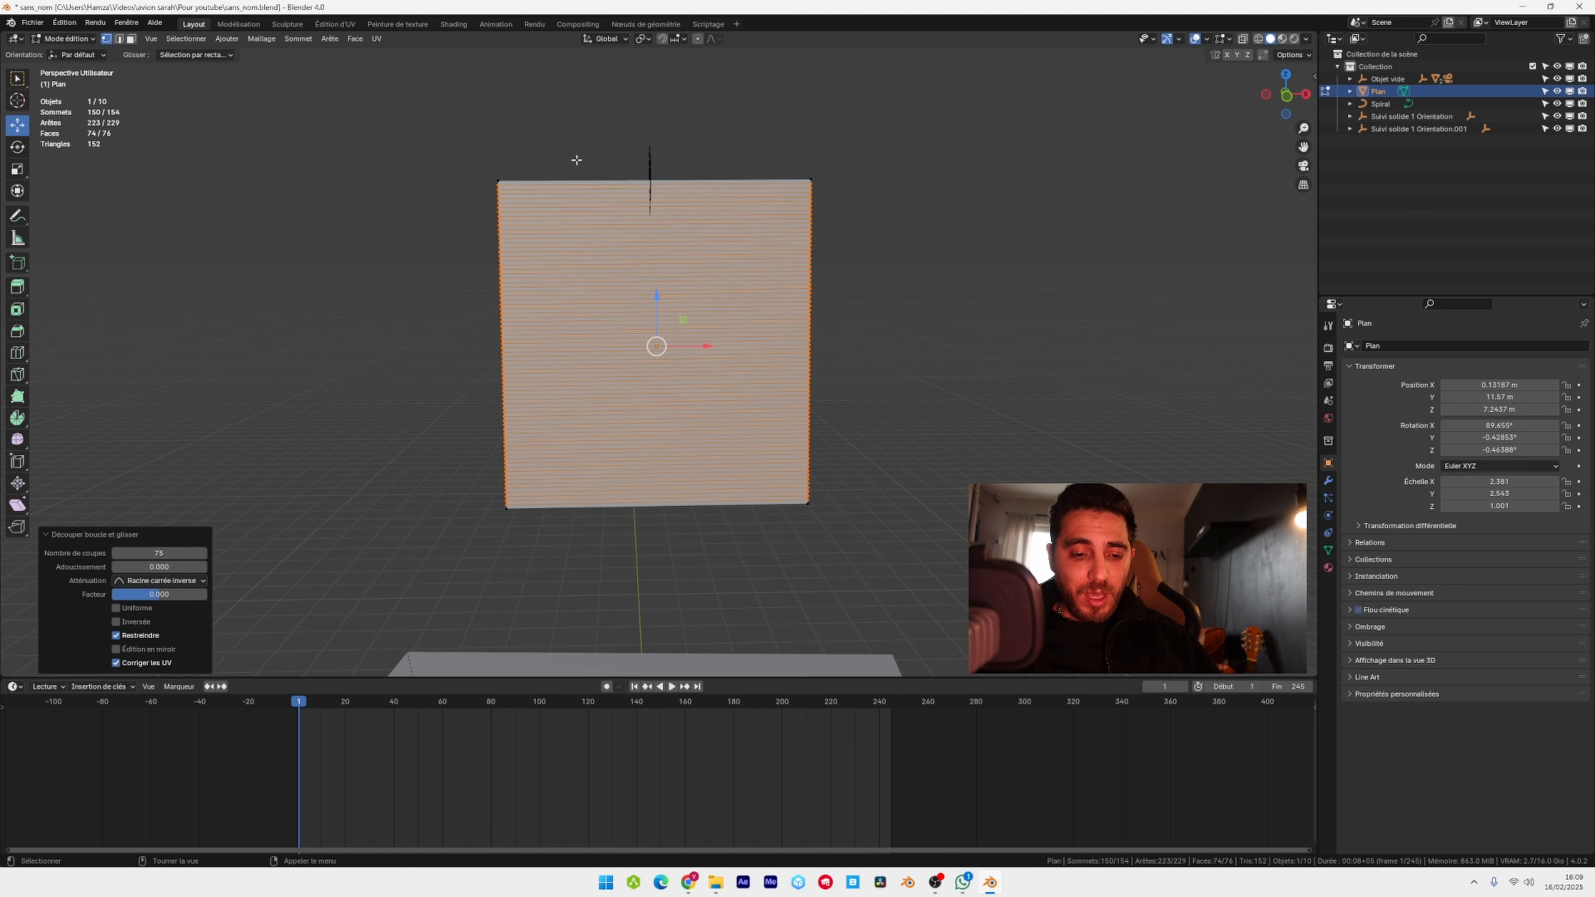
- Add 100 evenly spaced vertical loop cuts across the upright plane
key(ctrl+r)
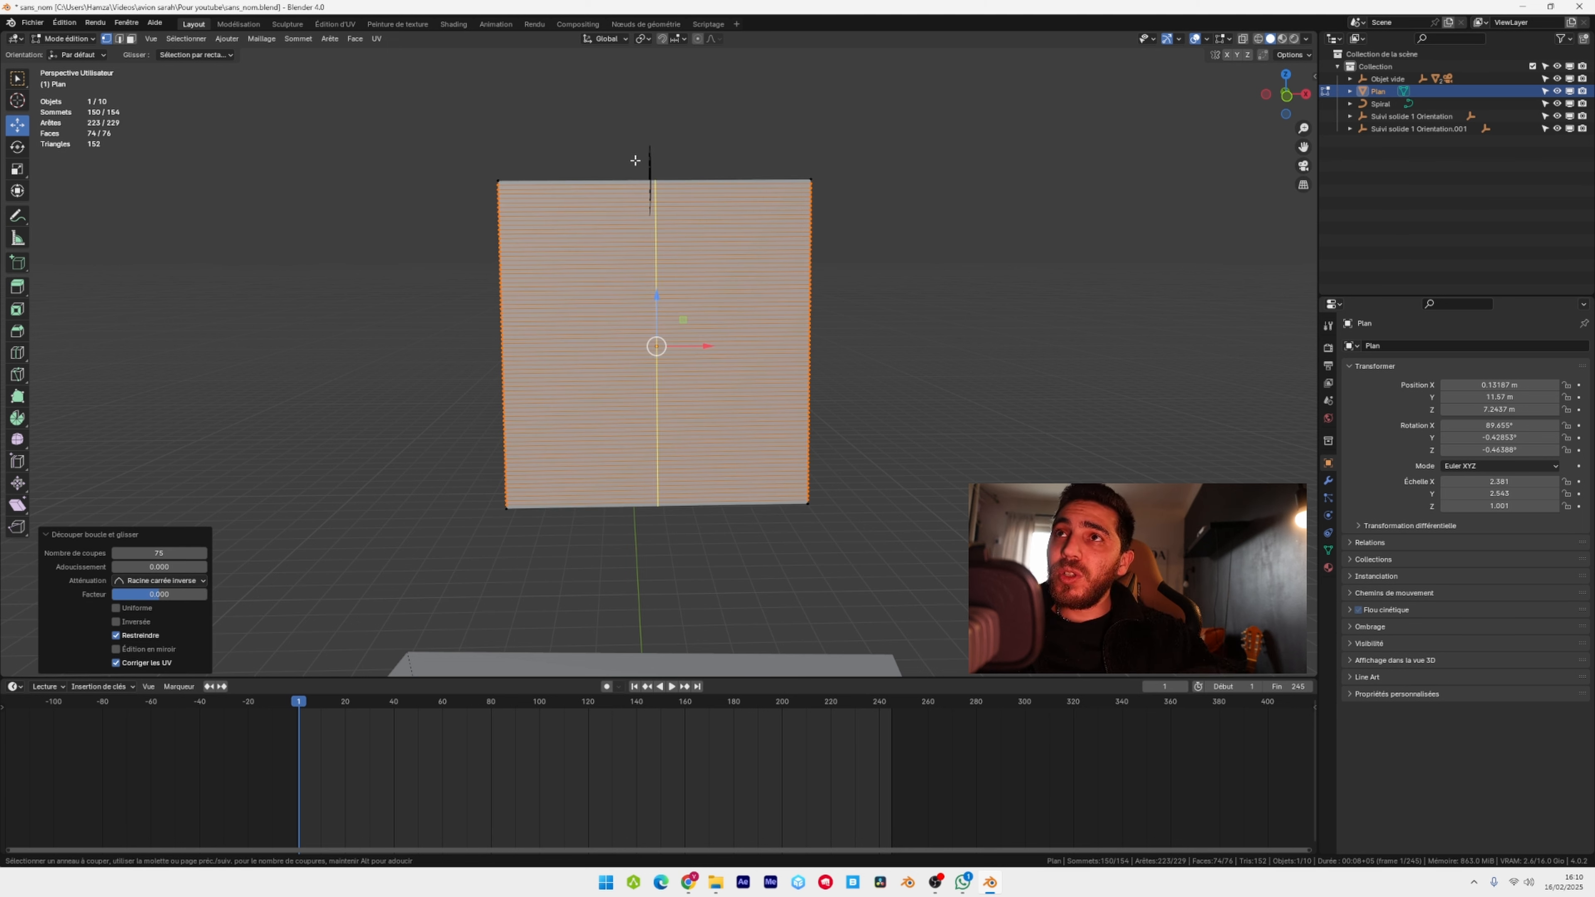
scroll(635, 160, up, 20)
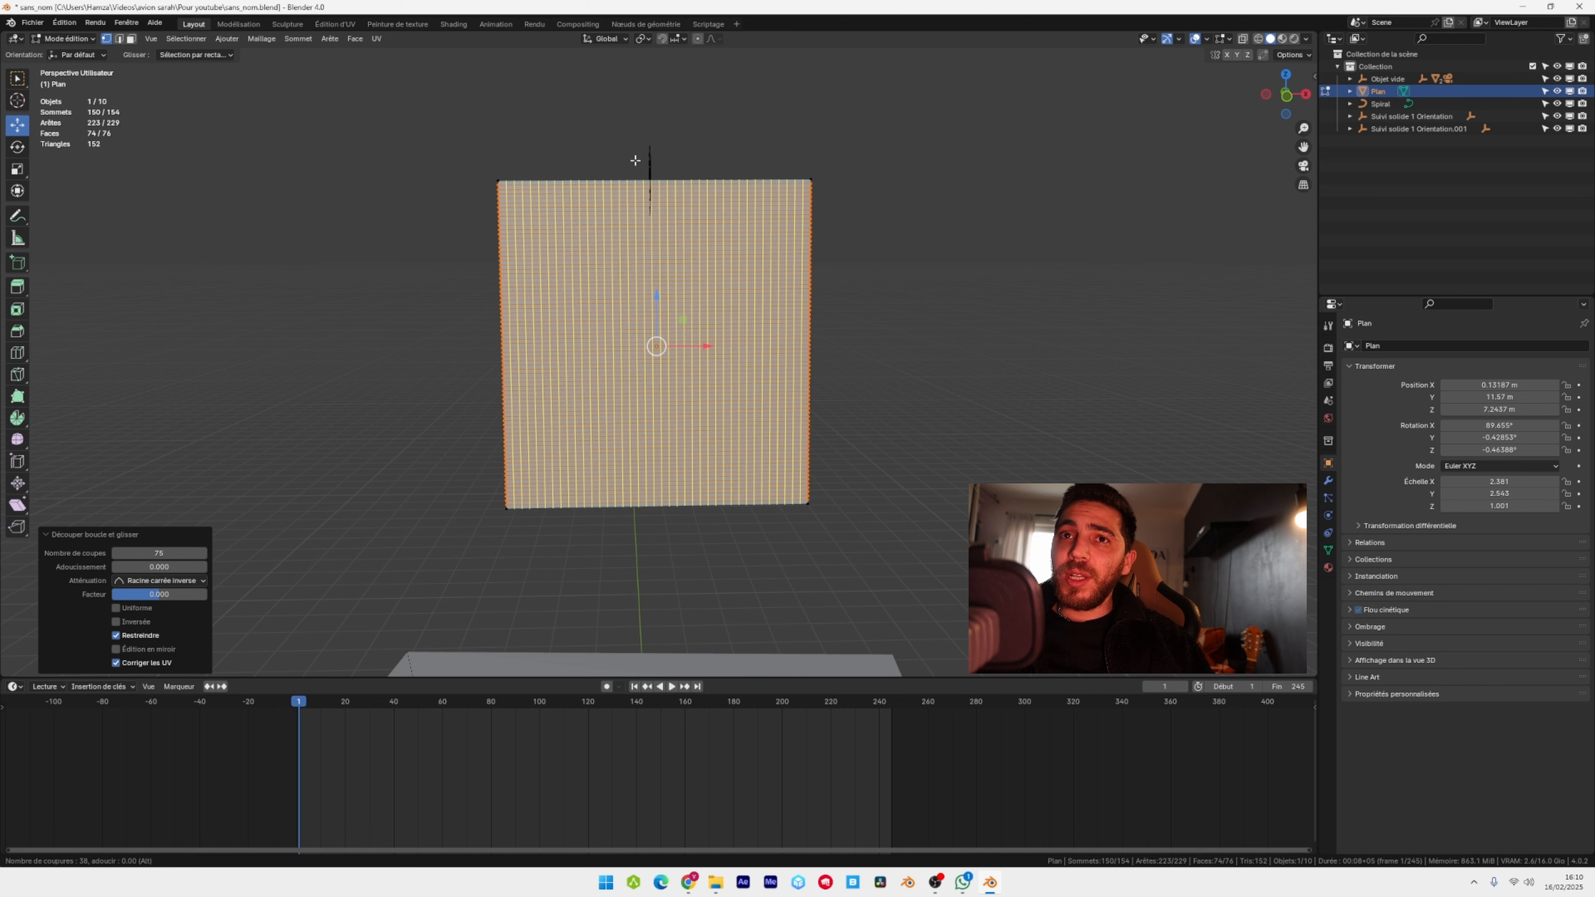
scroll(635, 161, up, 20)
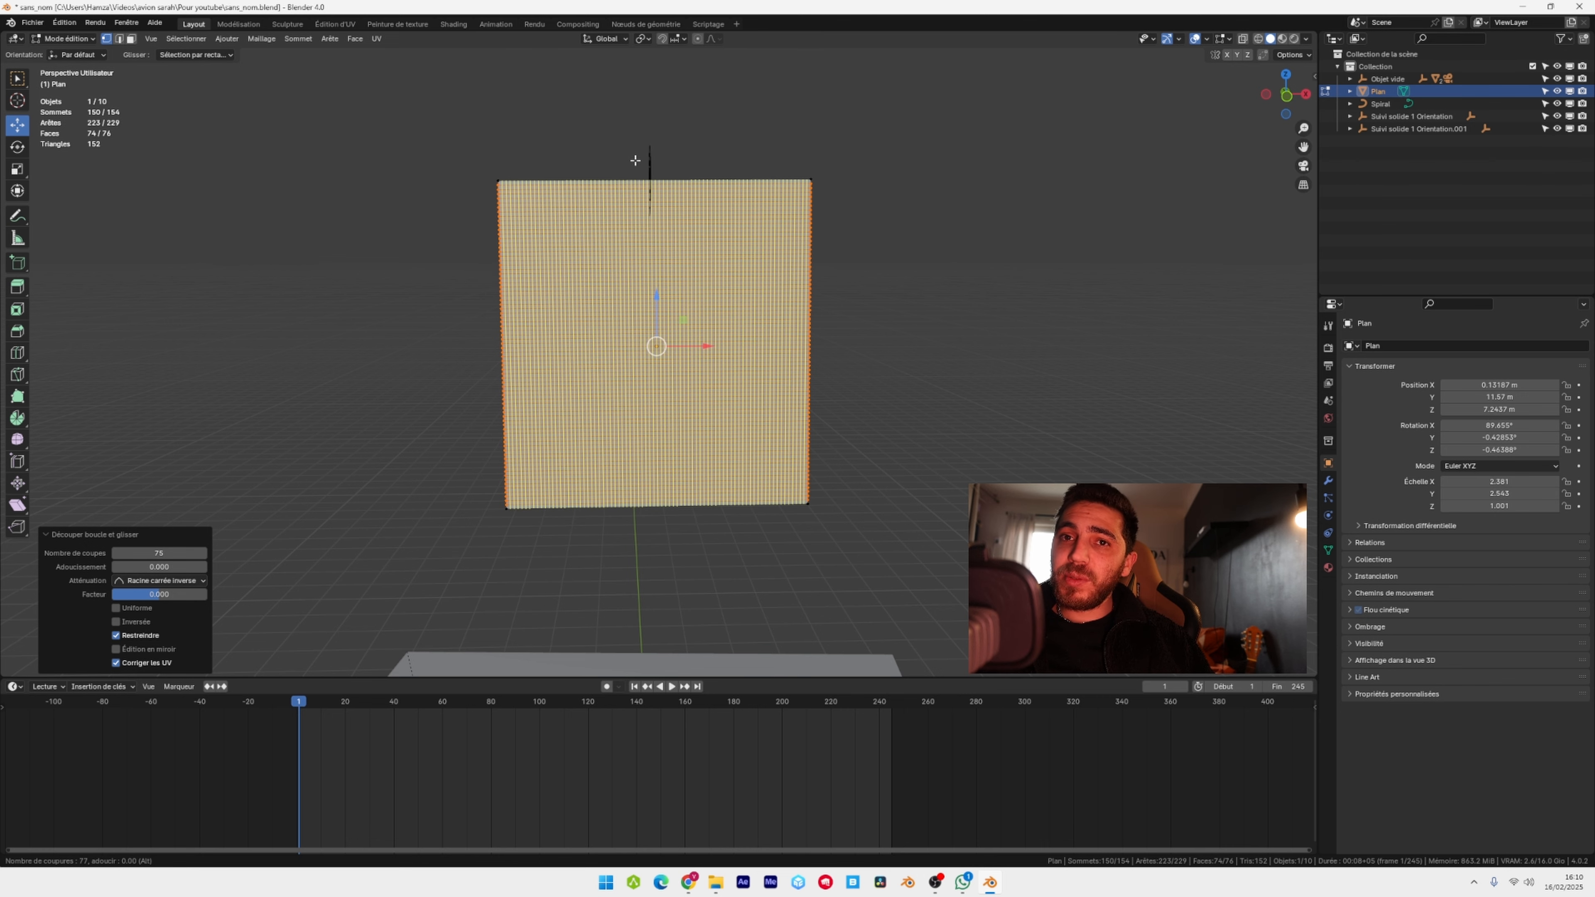
scroll(634, 161, up, 20)
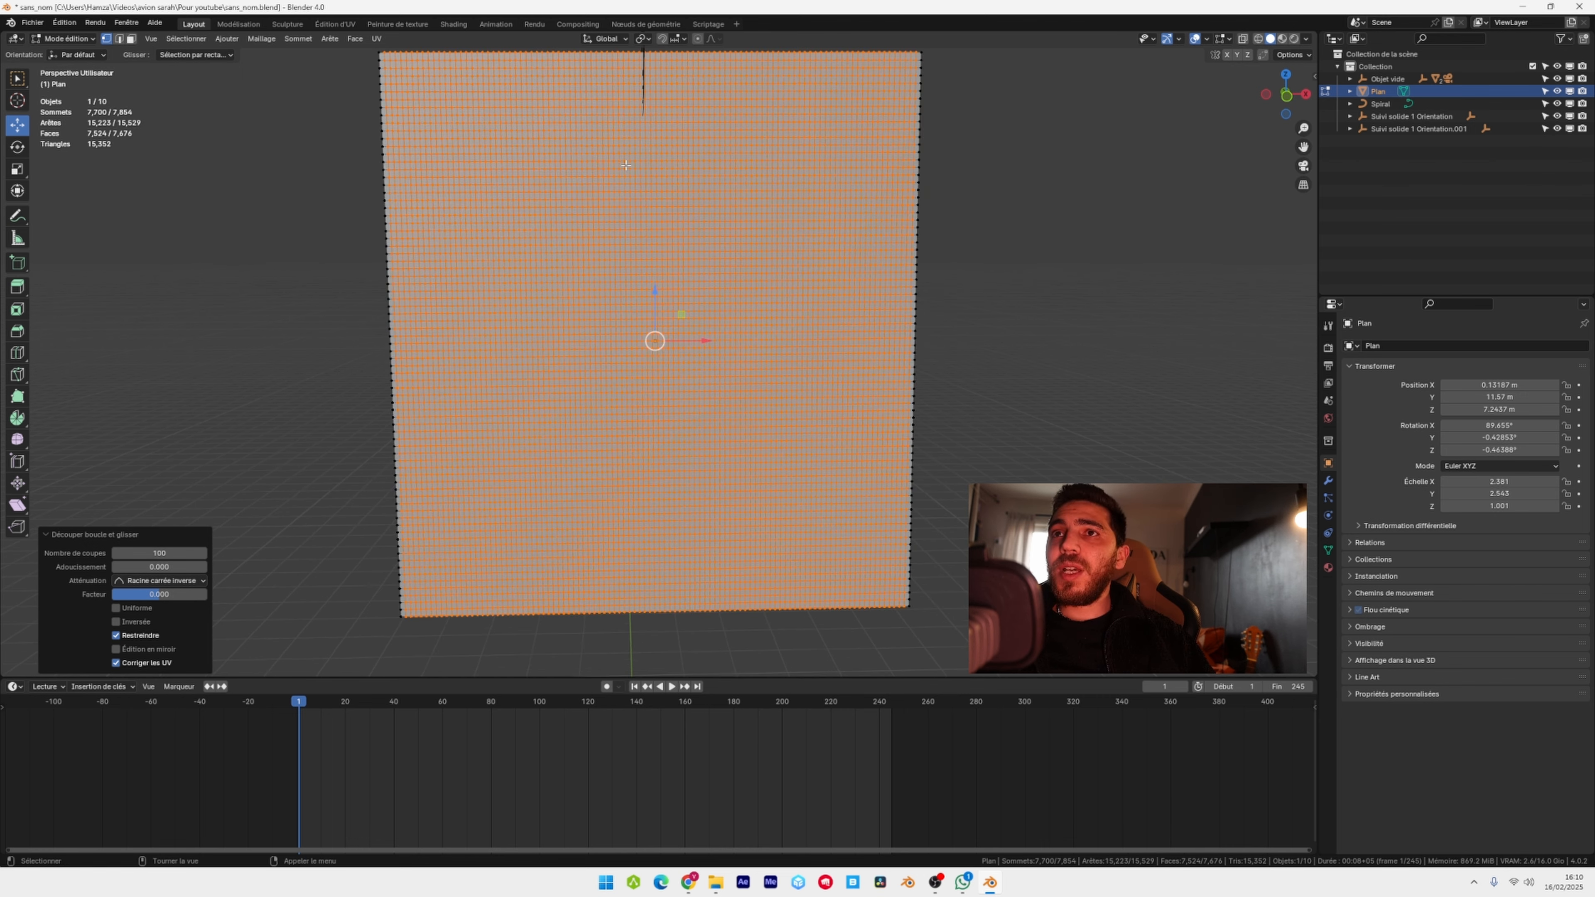
- Clear the mesh selection and select the entire top row of faces on the upright plane
shift+middle_drag(402, 69, 437, 195)
click(437, 195)
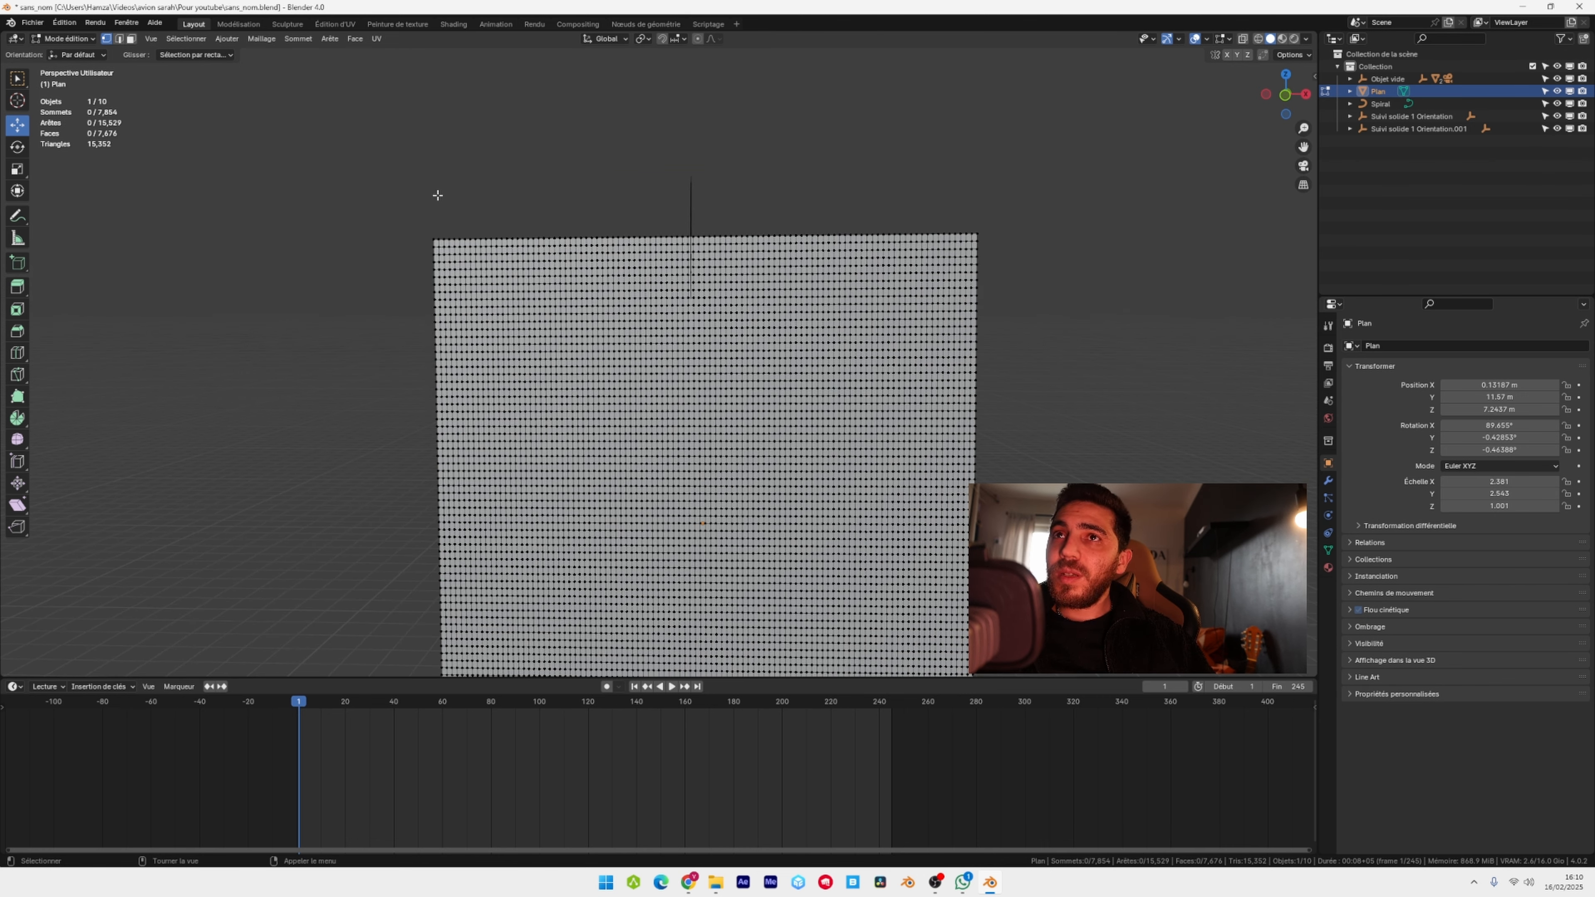
click(131, 38)
drag(376, 180, 1011, 239)
scroll(1166, 192, up, 2)
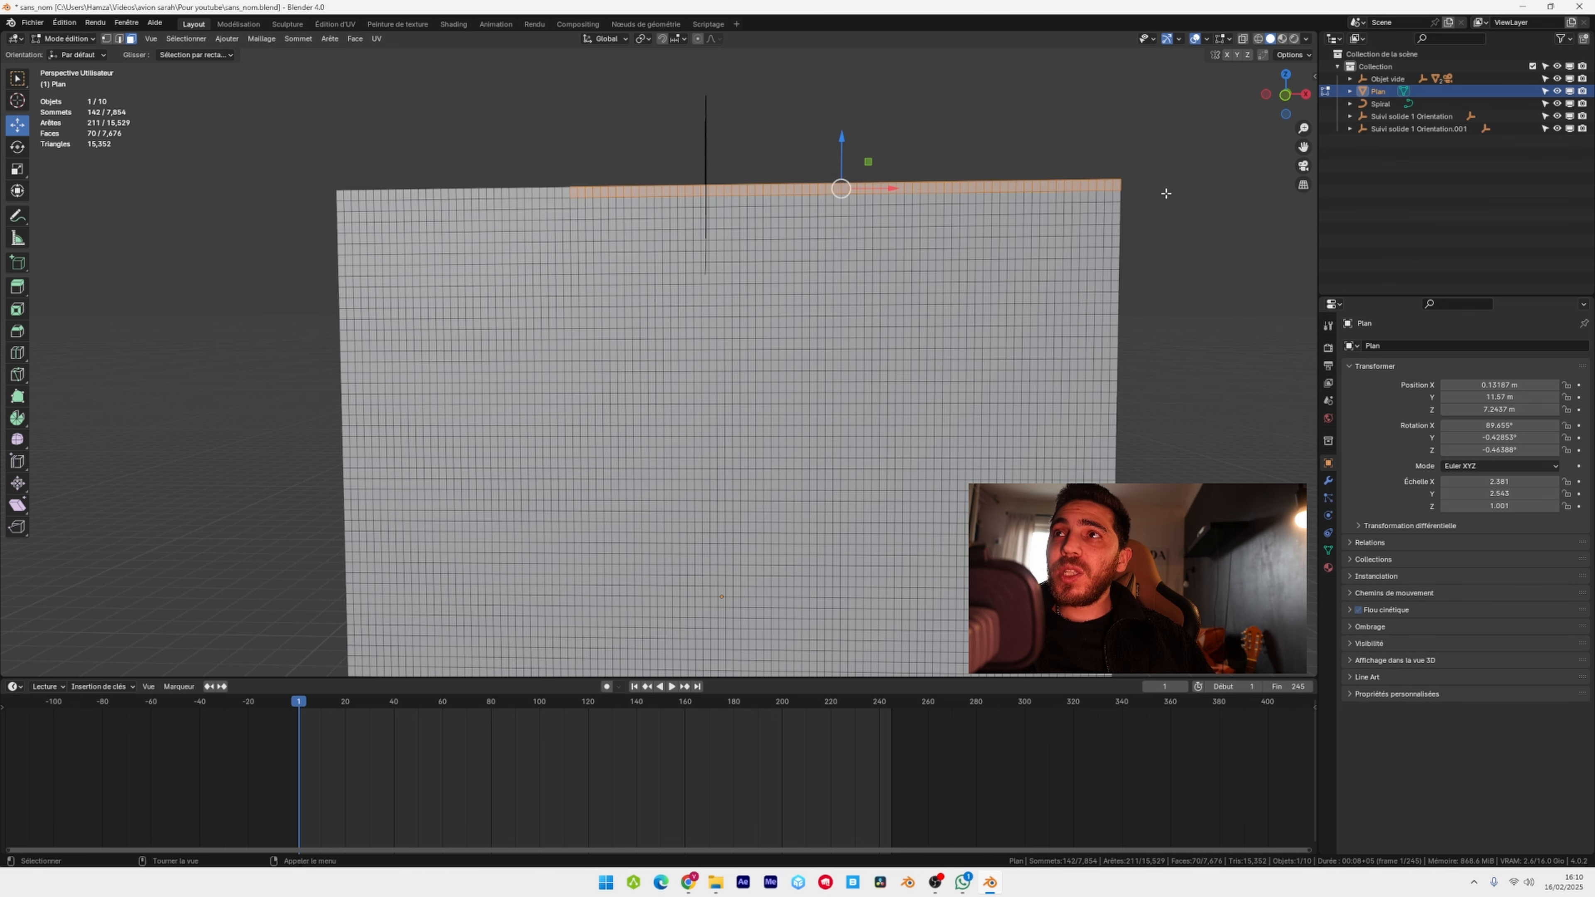
ctrl+shift+click(565, 192)
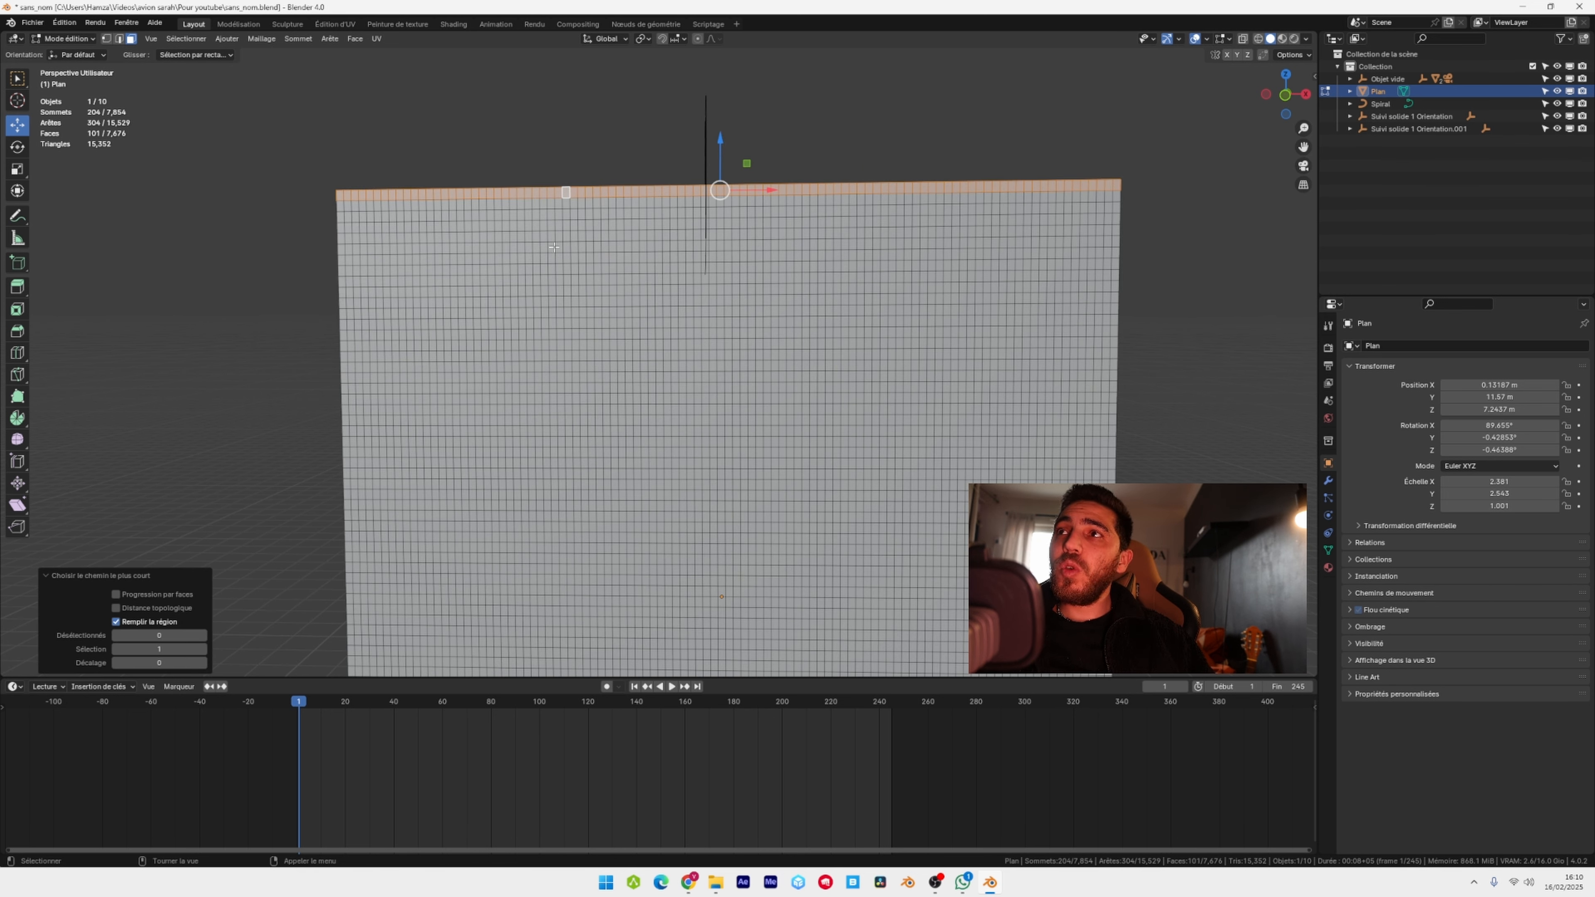
- Create a vertex group on the upright plane and name it pins
click(1328, 550)
click(1579, 385)
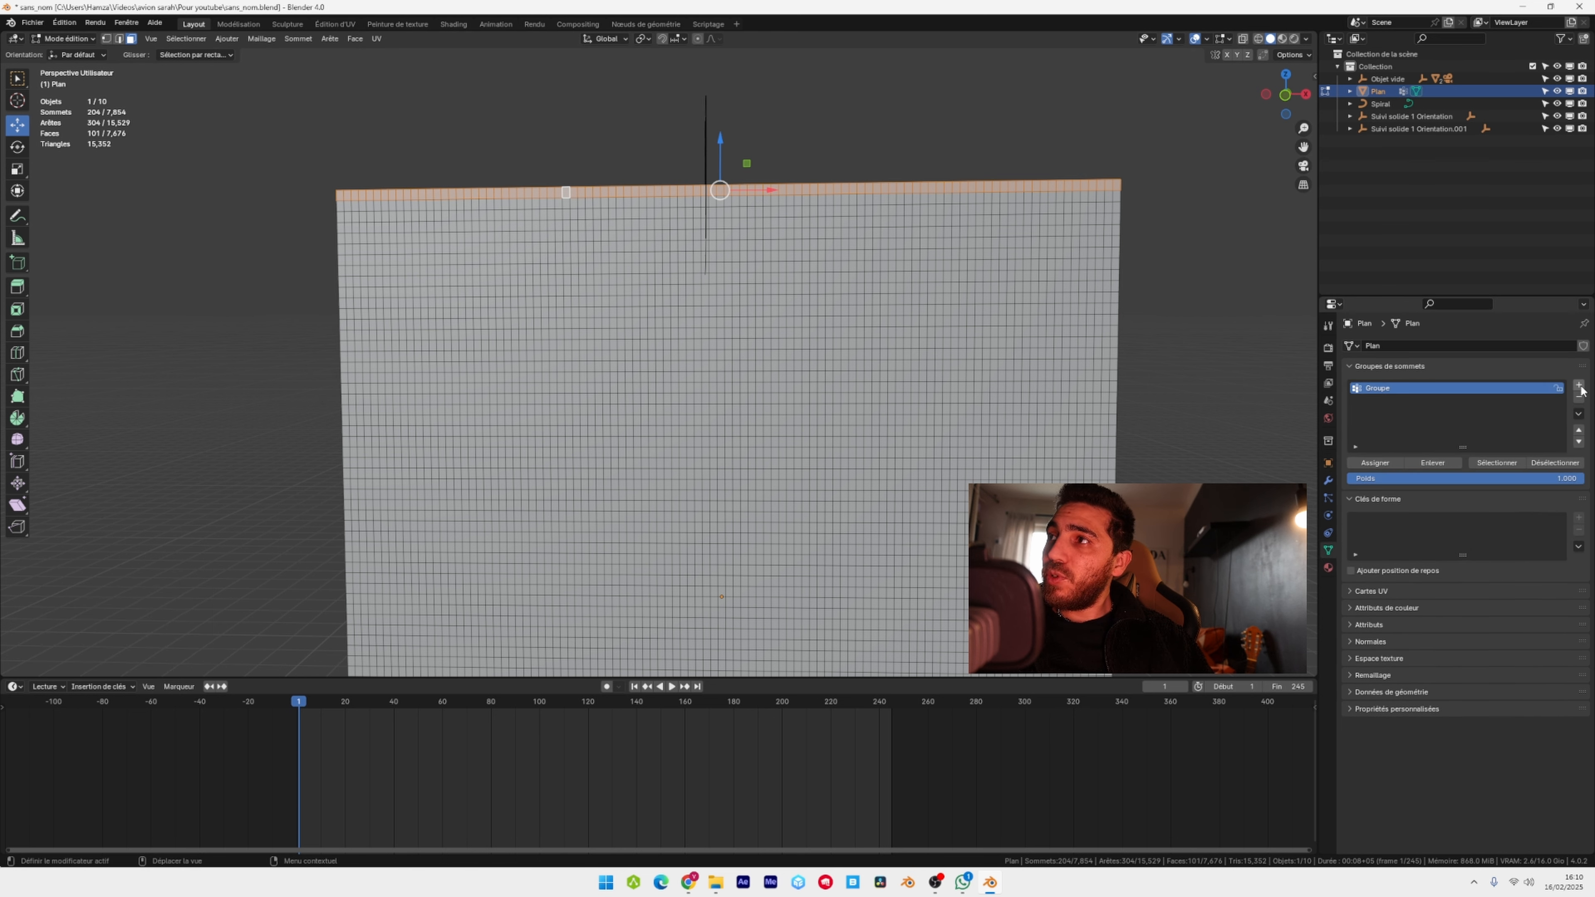
double_click(1403, 389)
text(pl)
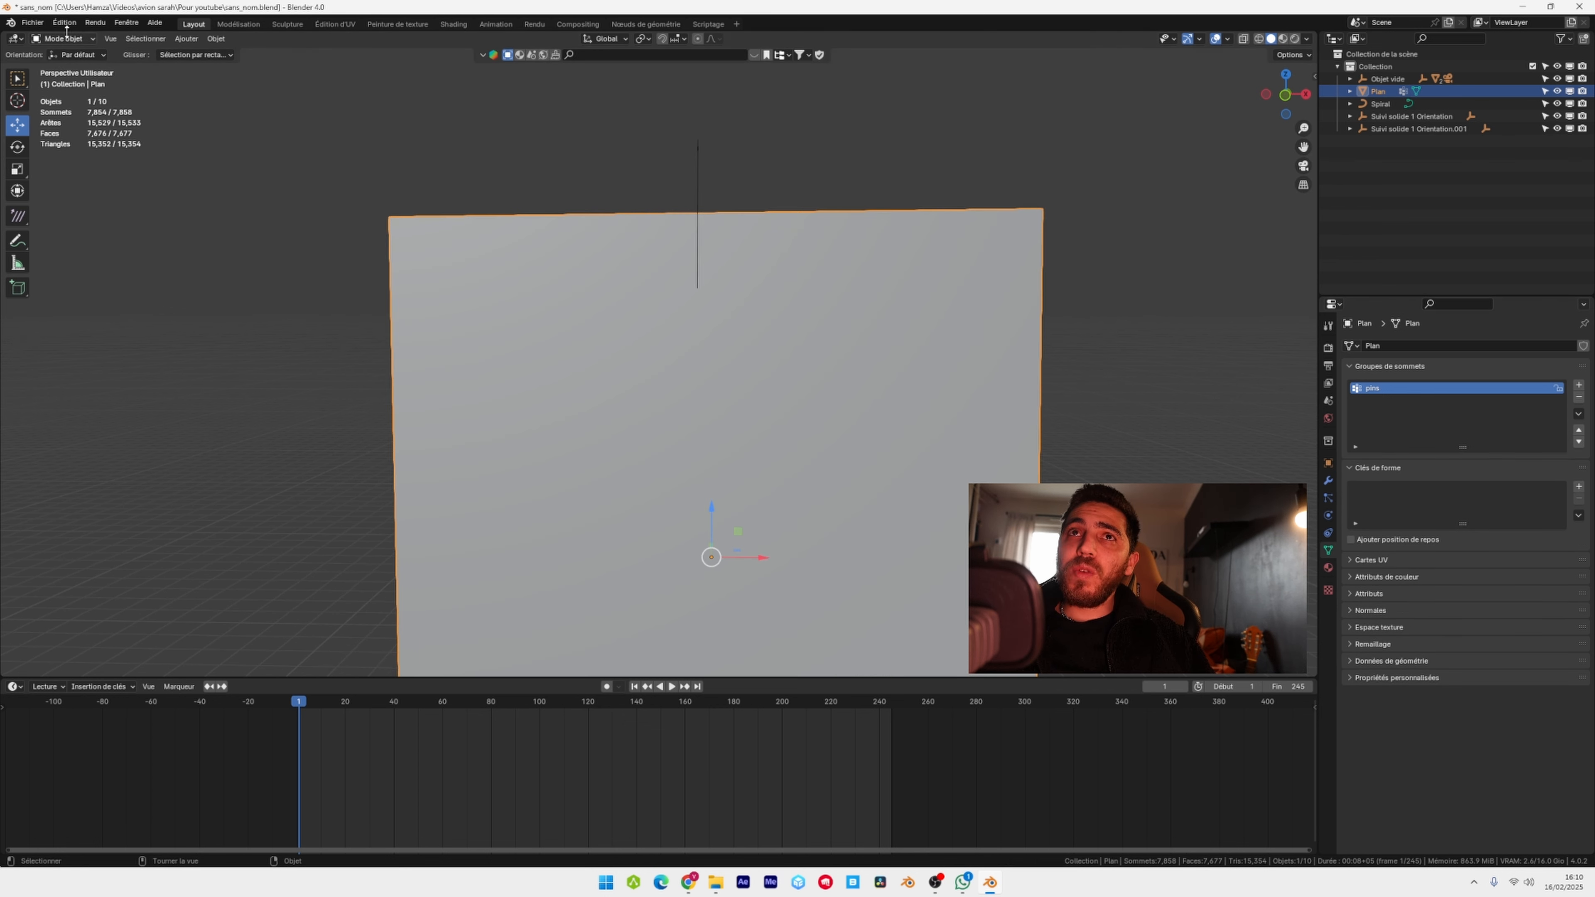
- Rename the upright plane object Plan to Banner
middle_drag(672, 197, 754, 327)
click(793, 403)
click(616, 459)
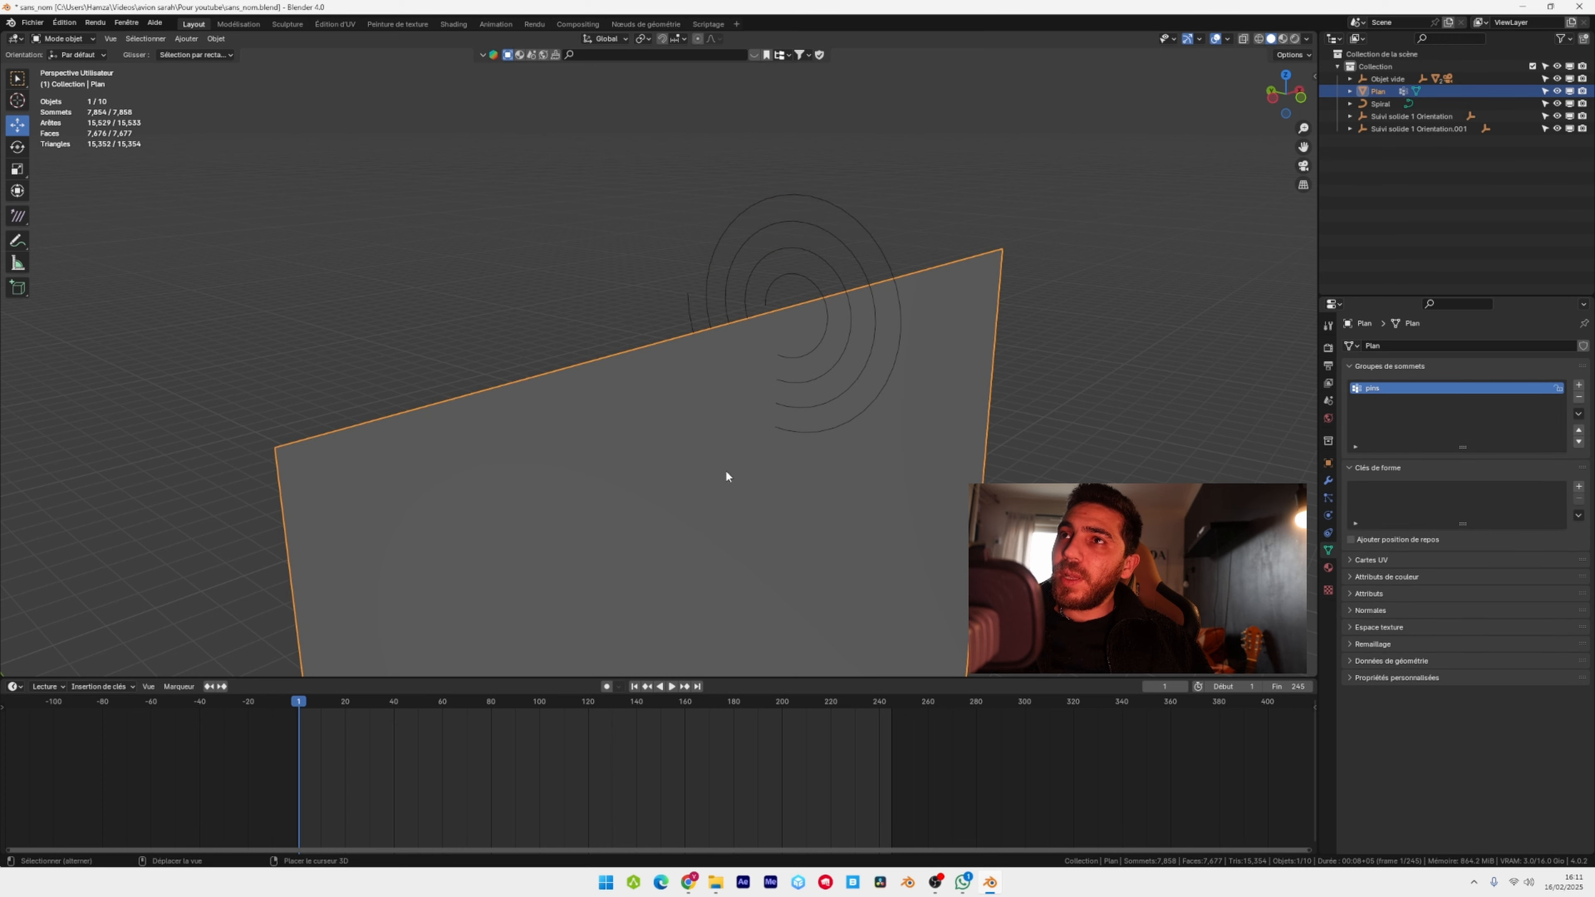
middle_drag(729, 474, 698, 224)
double_click(1388, 95)
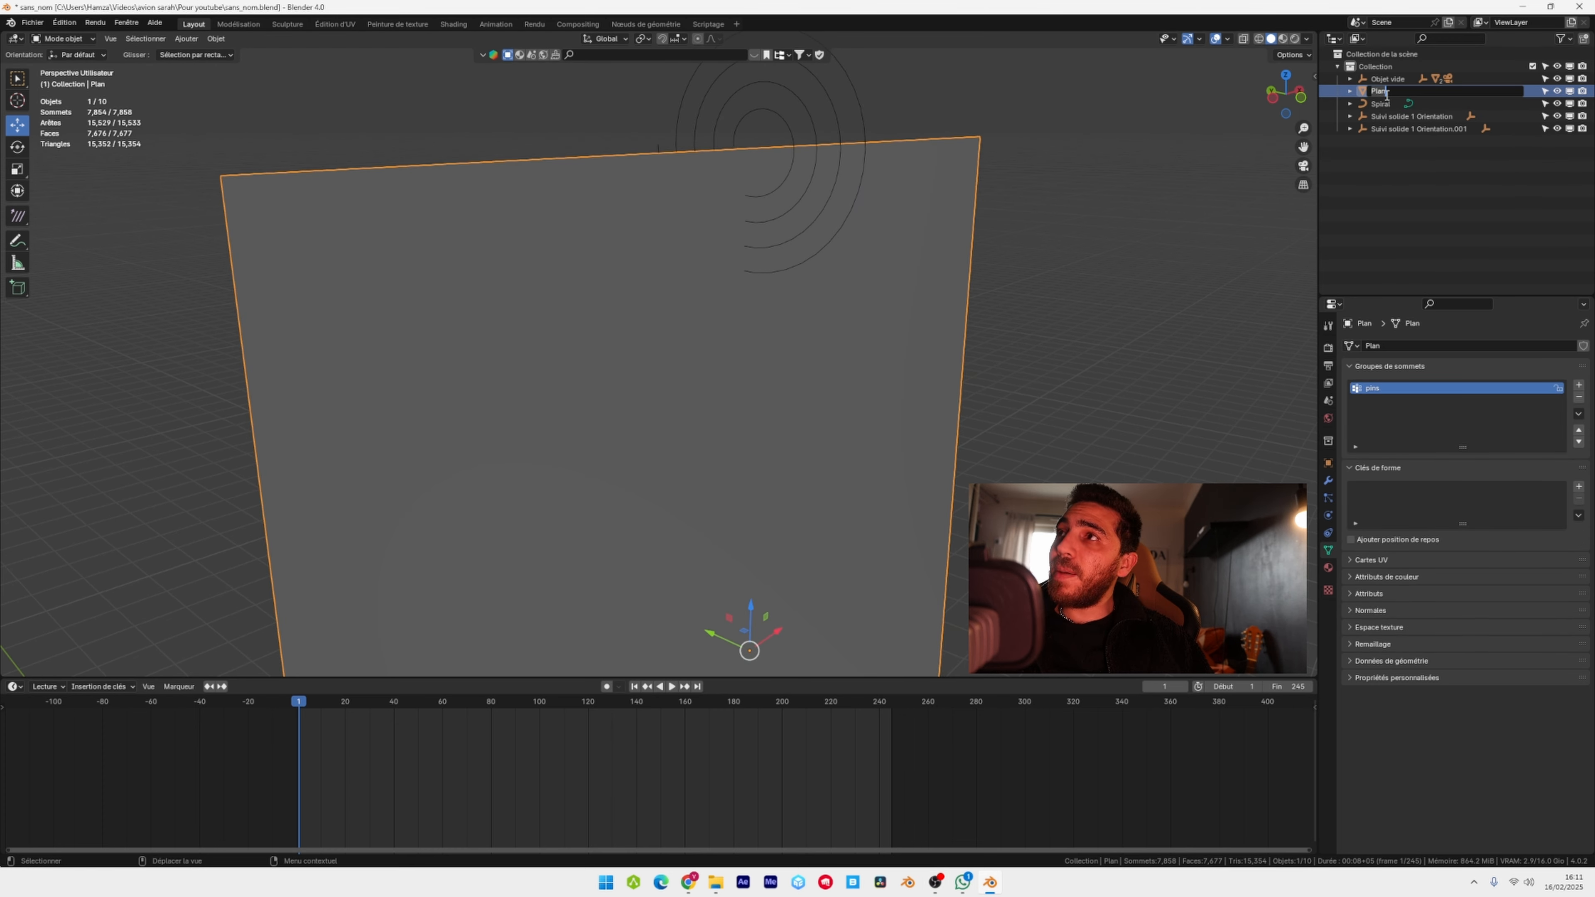
text(Banne)
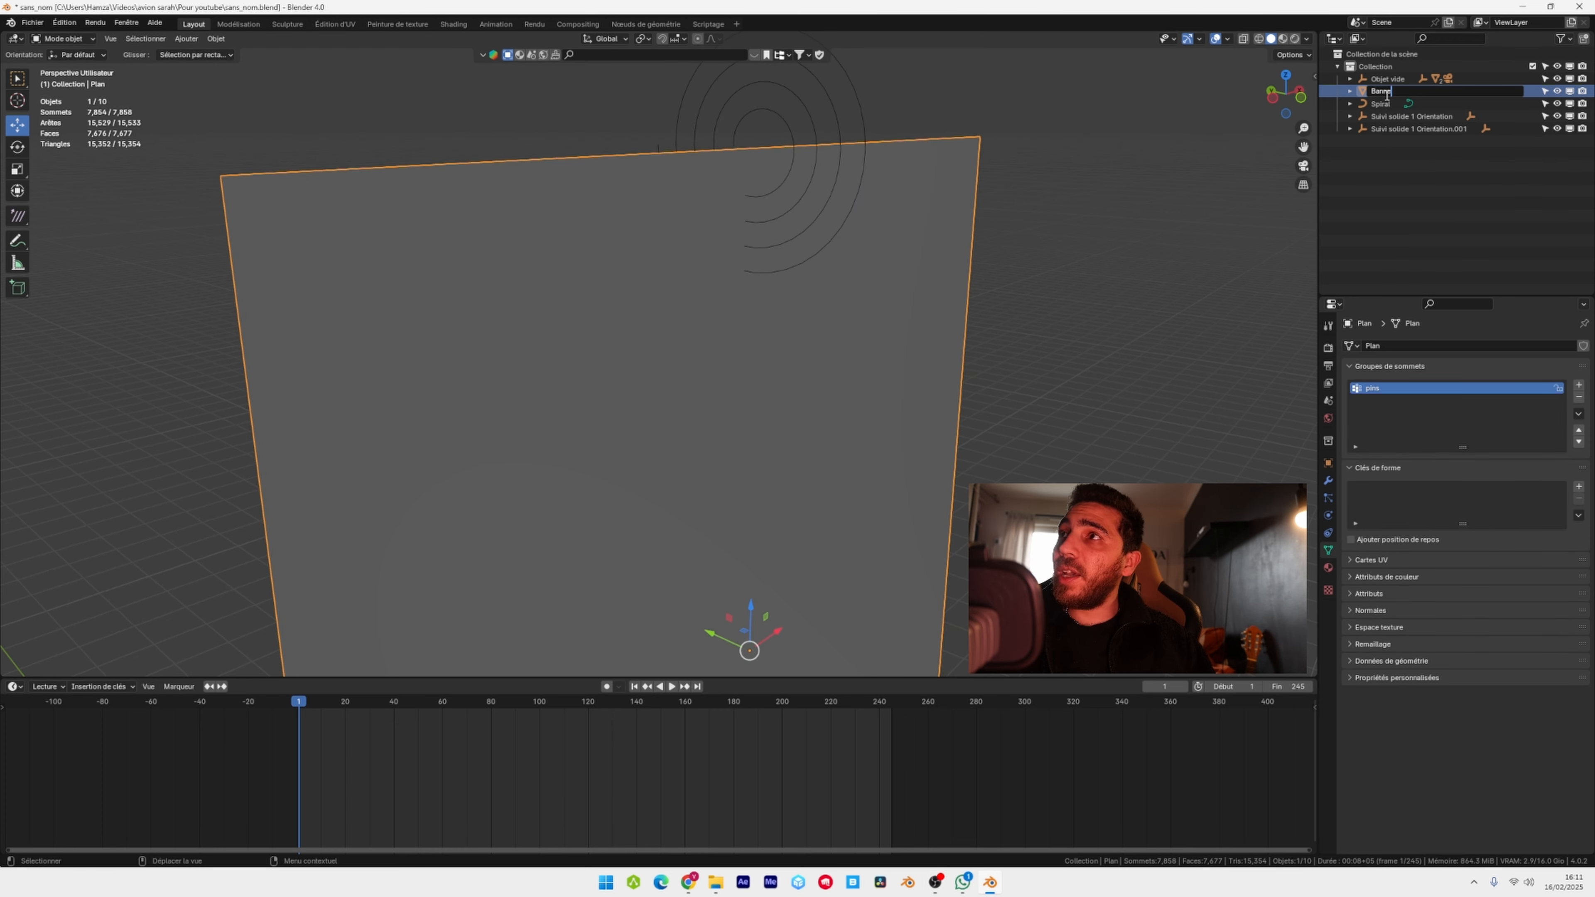
text(r)
- Add a Curve modifier to the Banner, using Spiral as the curve object and -Y as the deformation axis
click(1327, 480)
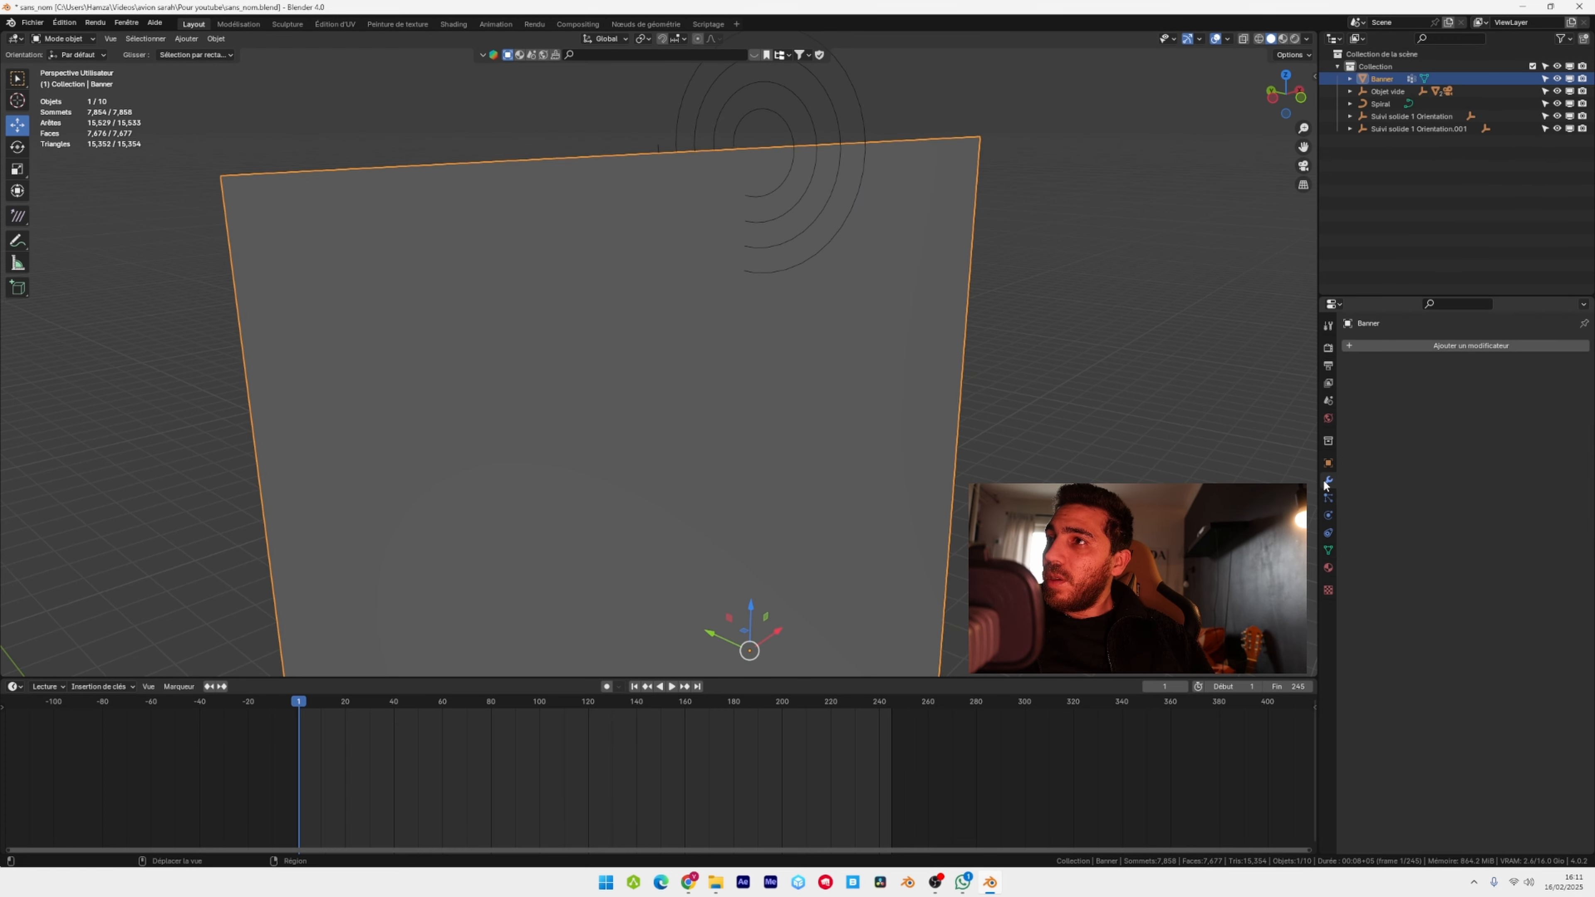
click(1477, 346)
key(space)
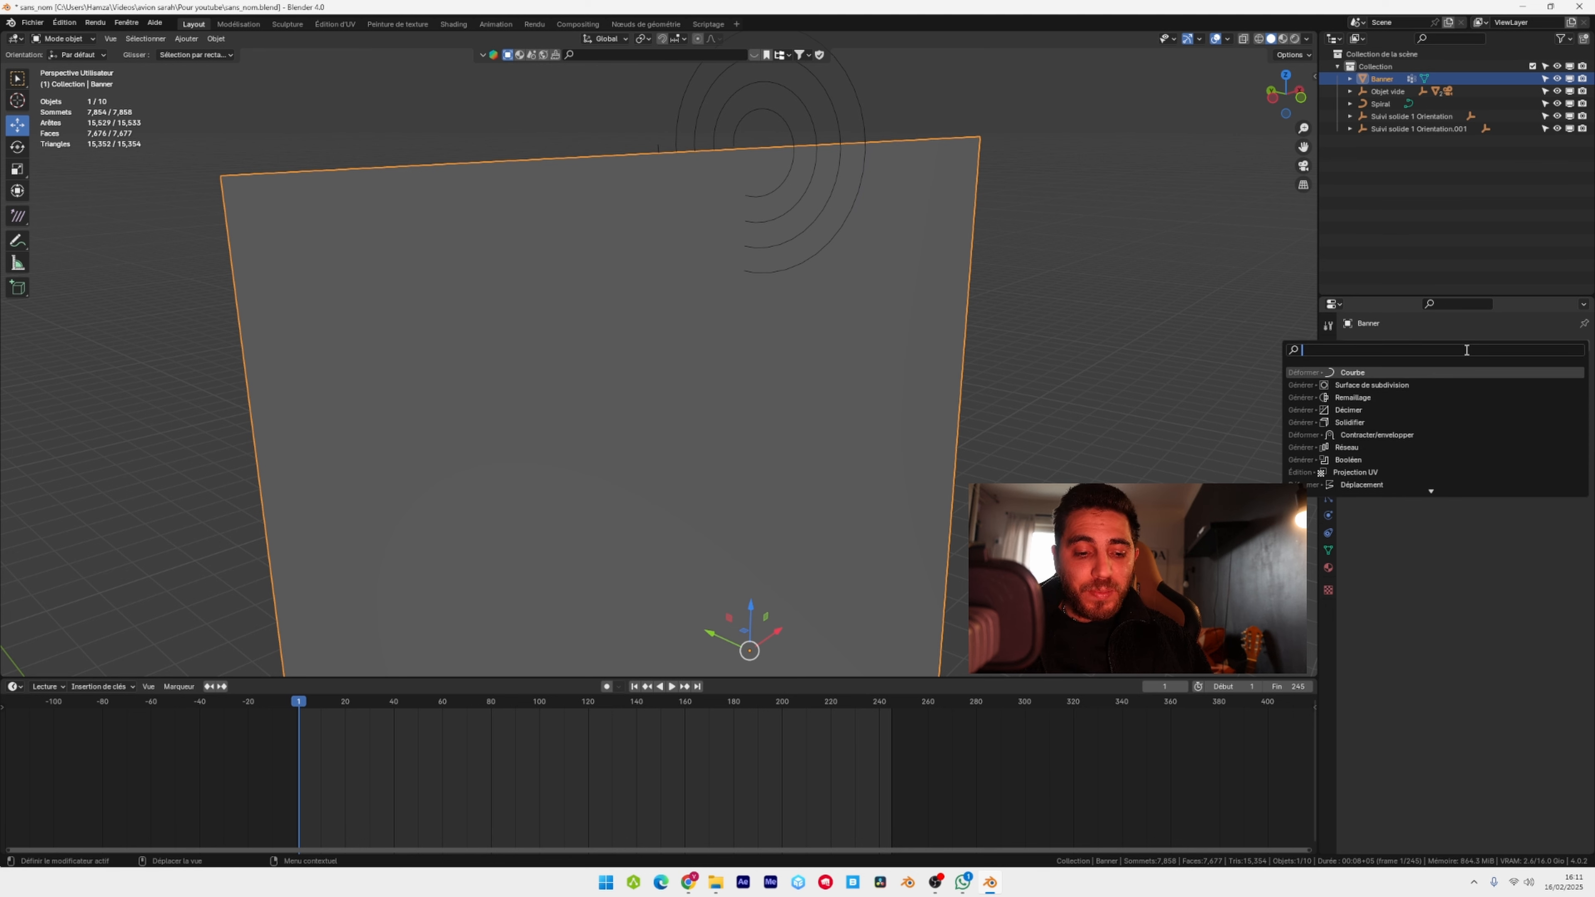
text(cou)
key(Return)
click(1565, 386)
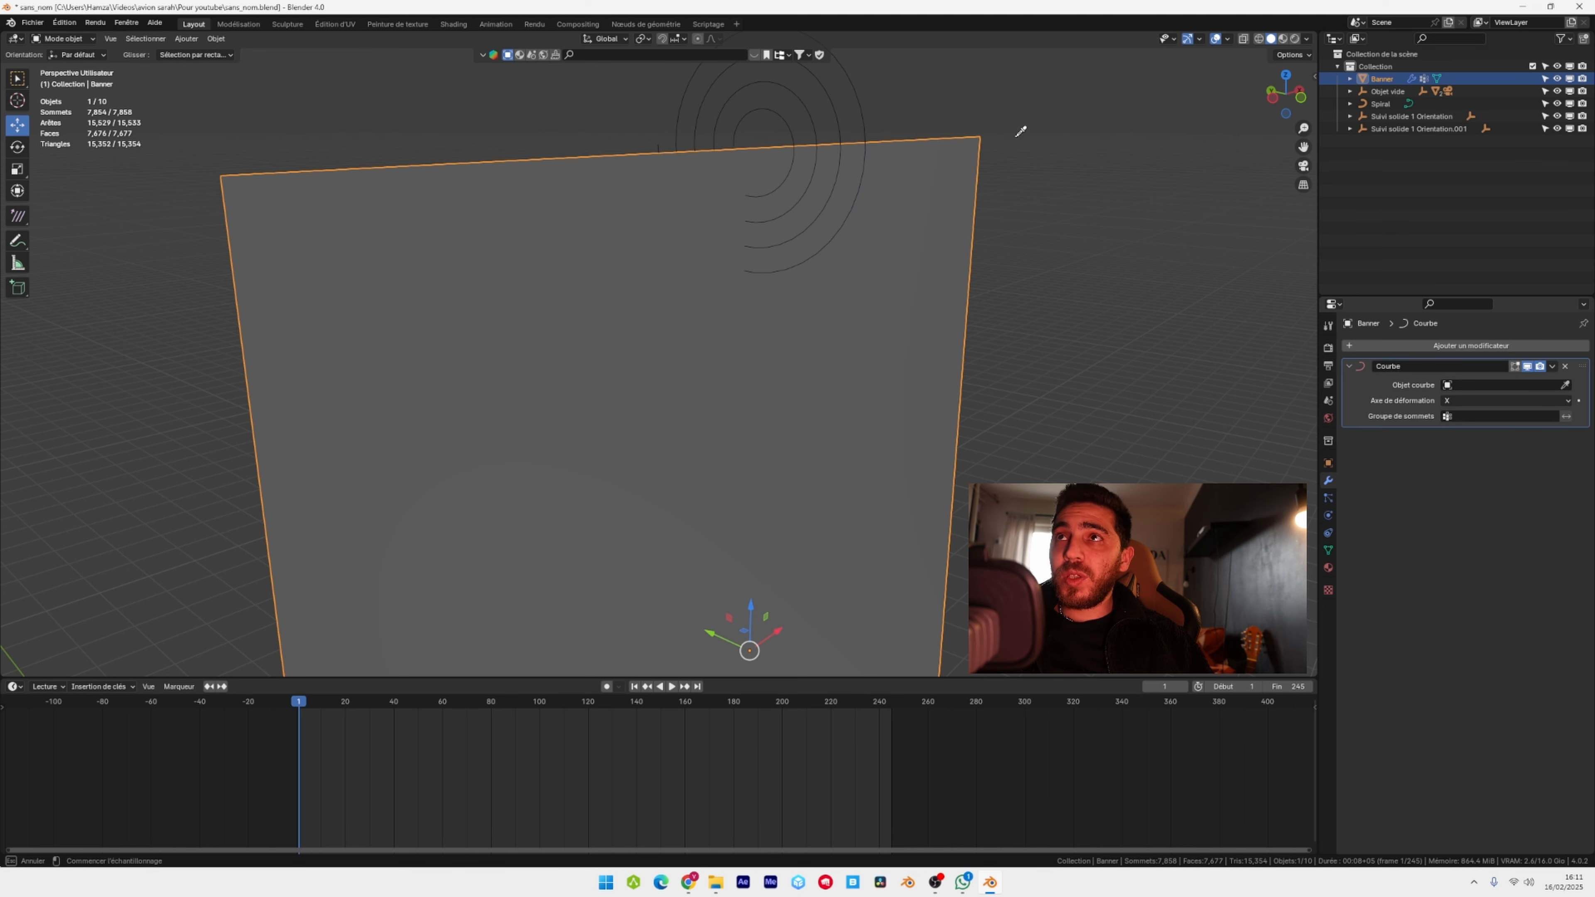
click(856, 100)
click(1502, 405)
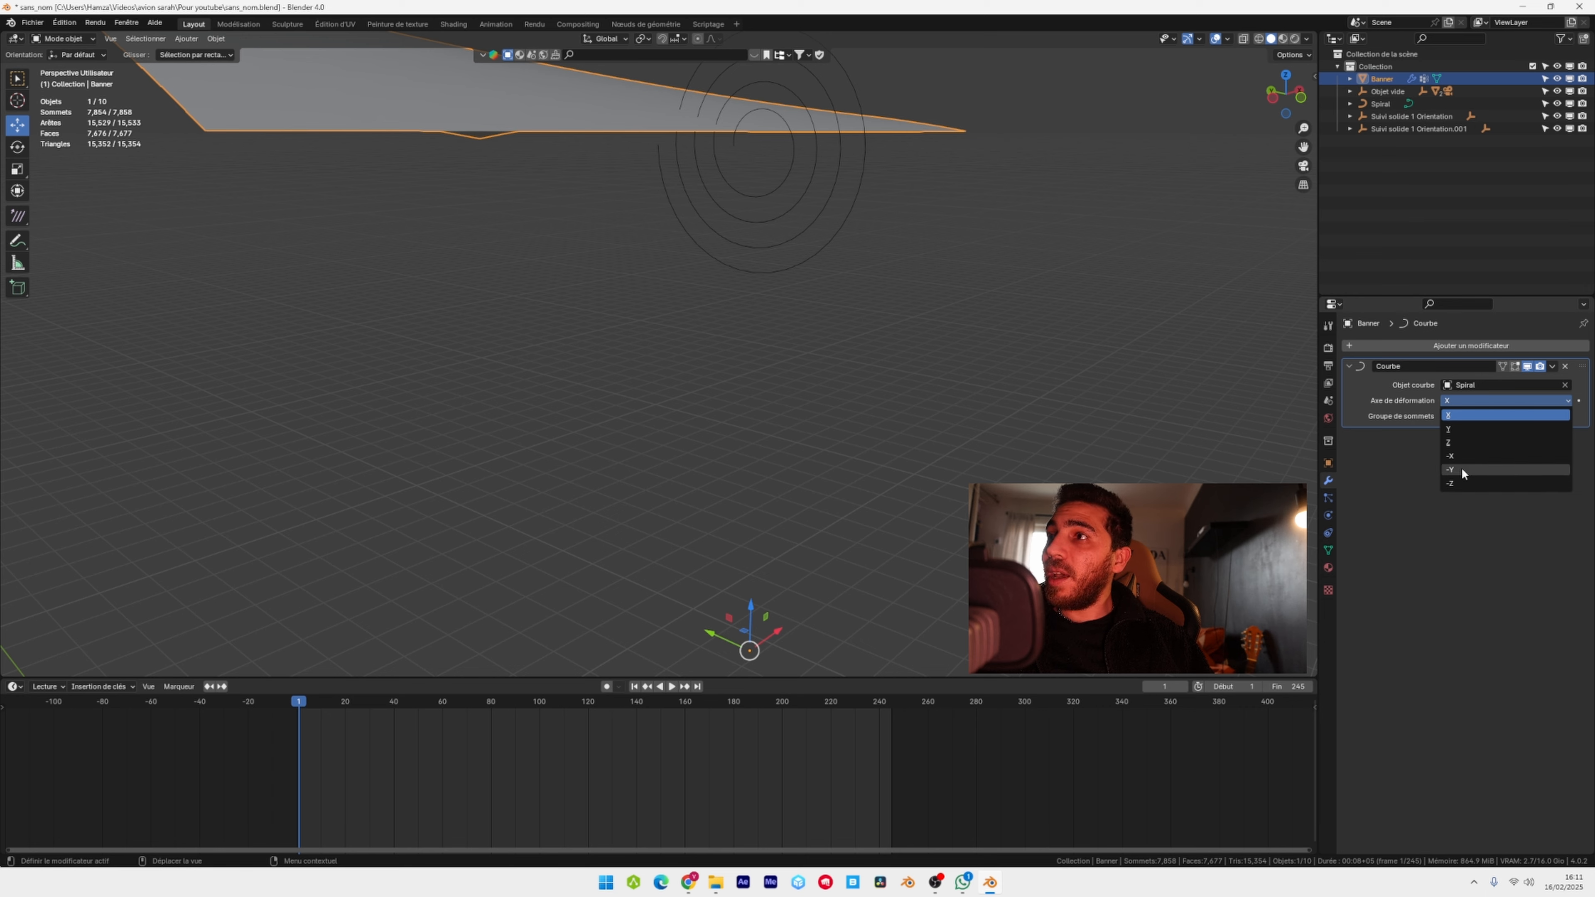
click(1500, 470)
middle_drag(902, 499, 698, 281)
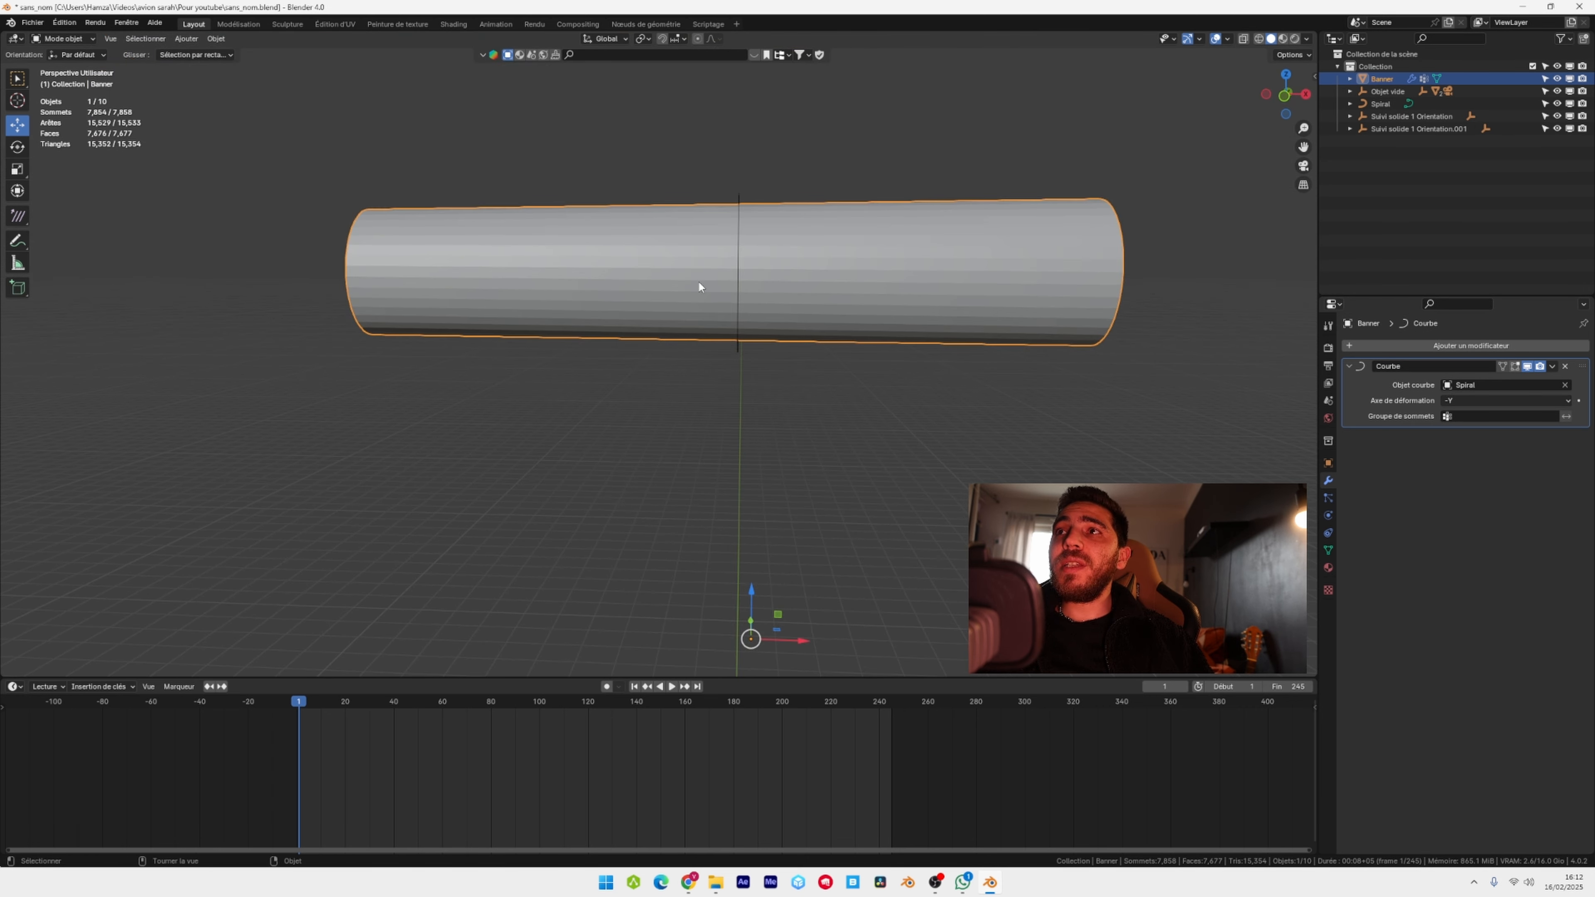
- From the front view, try small changes to the Banner's position and X rotation, and undo them
key(KP_1)
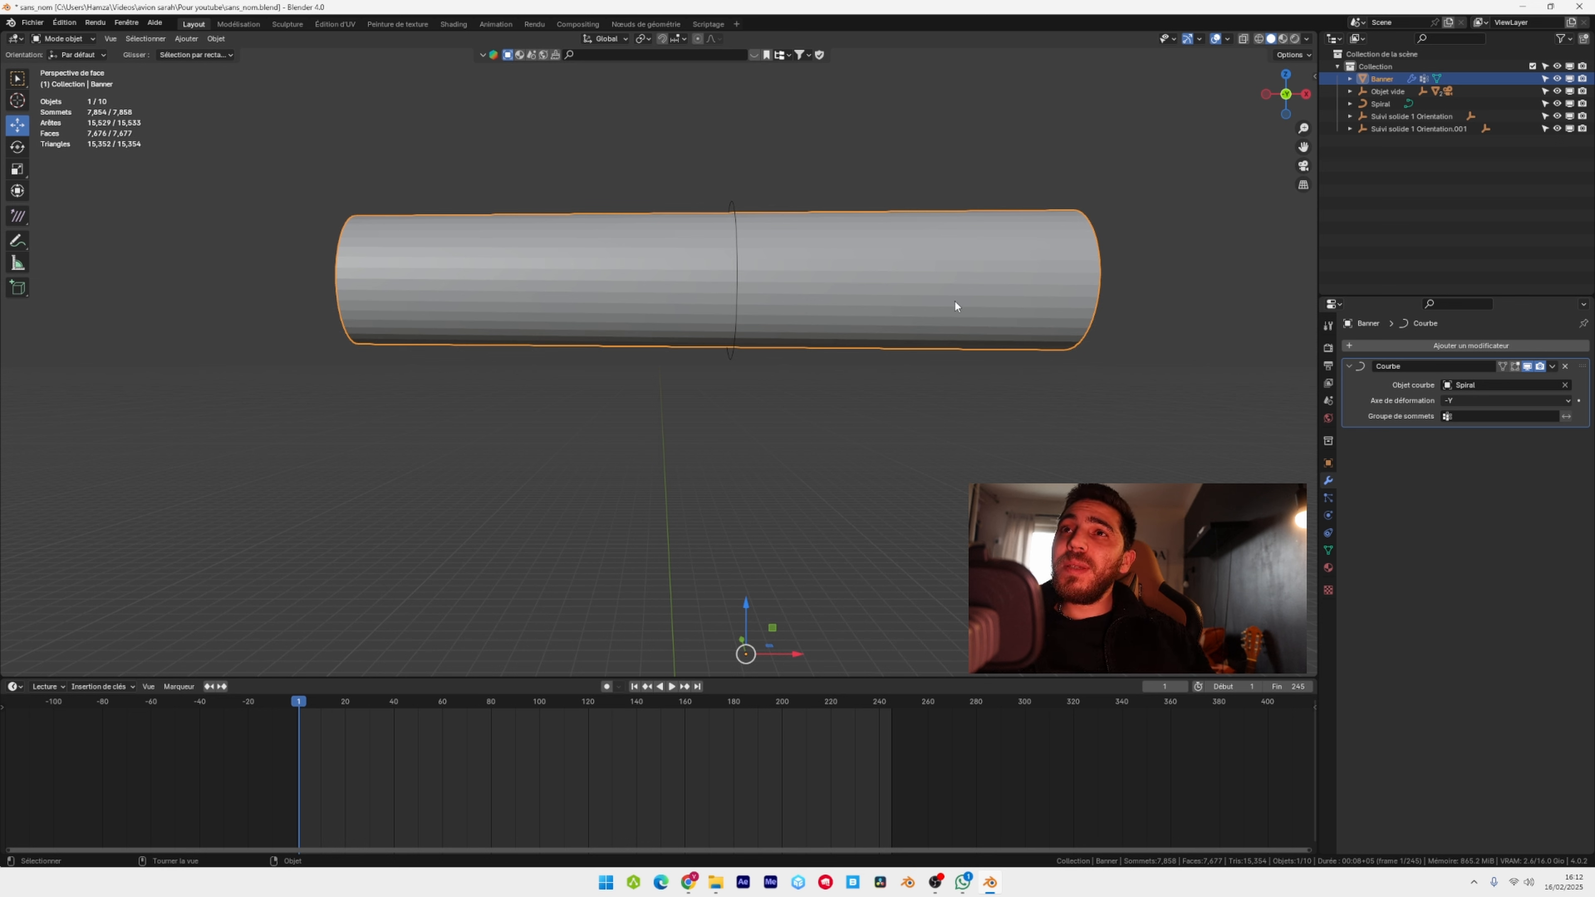
click(1328, 463)
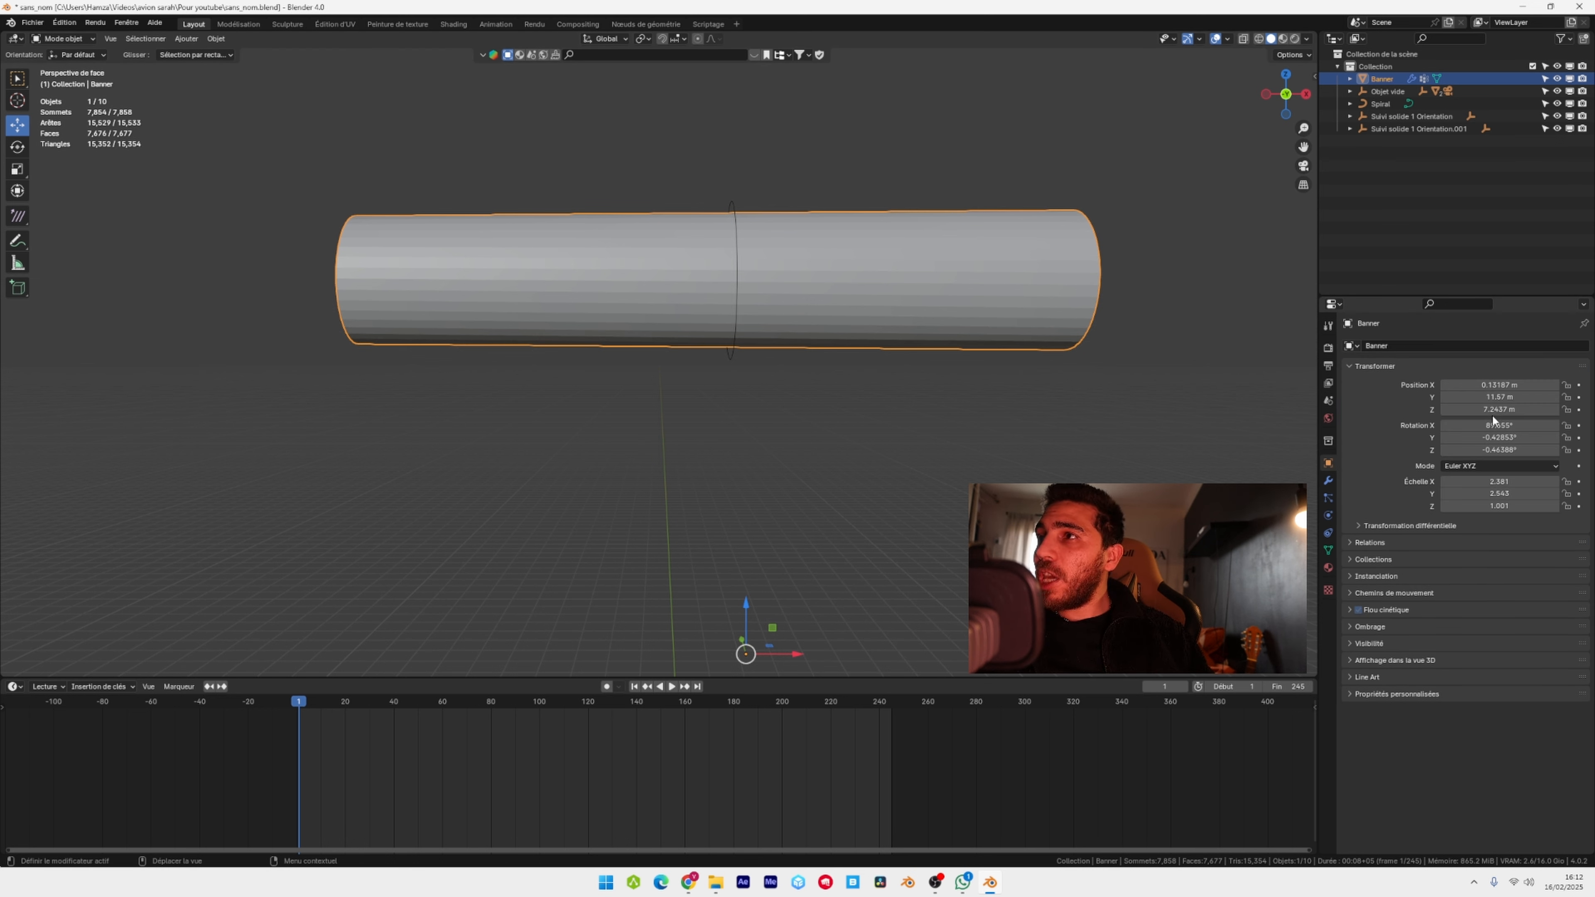
mouse_move(1496, 411)
mouse_down()
mouse_move(1513, 385)
mouse_move(1483, 385)
mouse_move(1499, 385)
mouse_up()
key(ctrl+z)
key(ctrl+z)
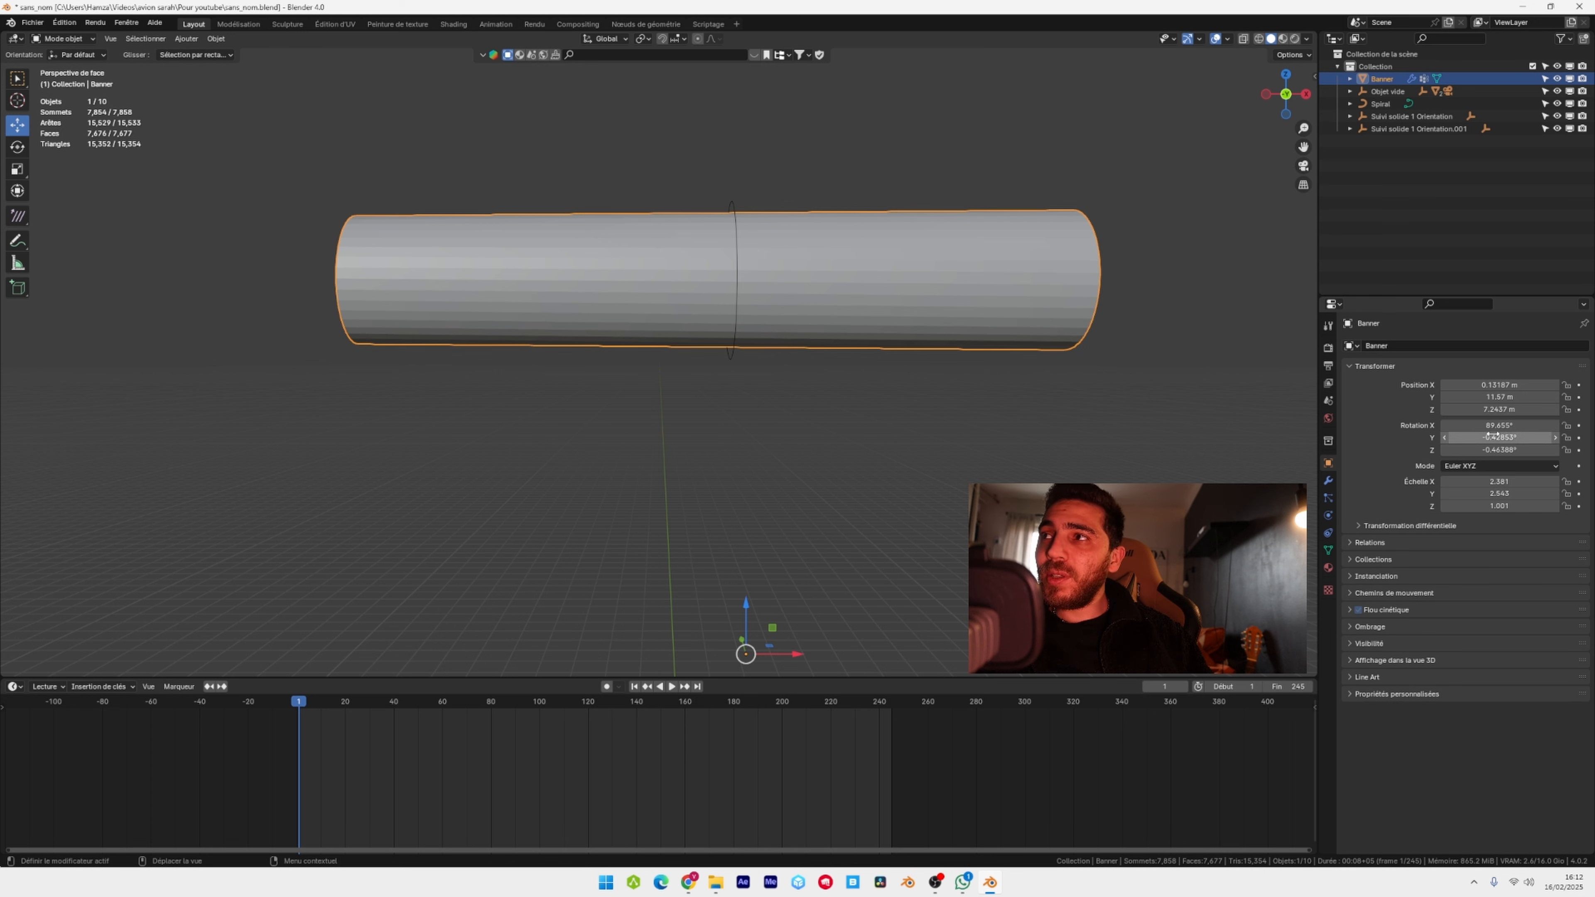
click(1557, 427)
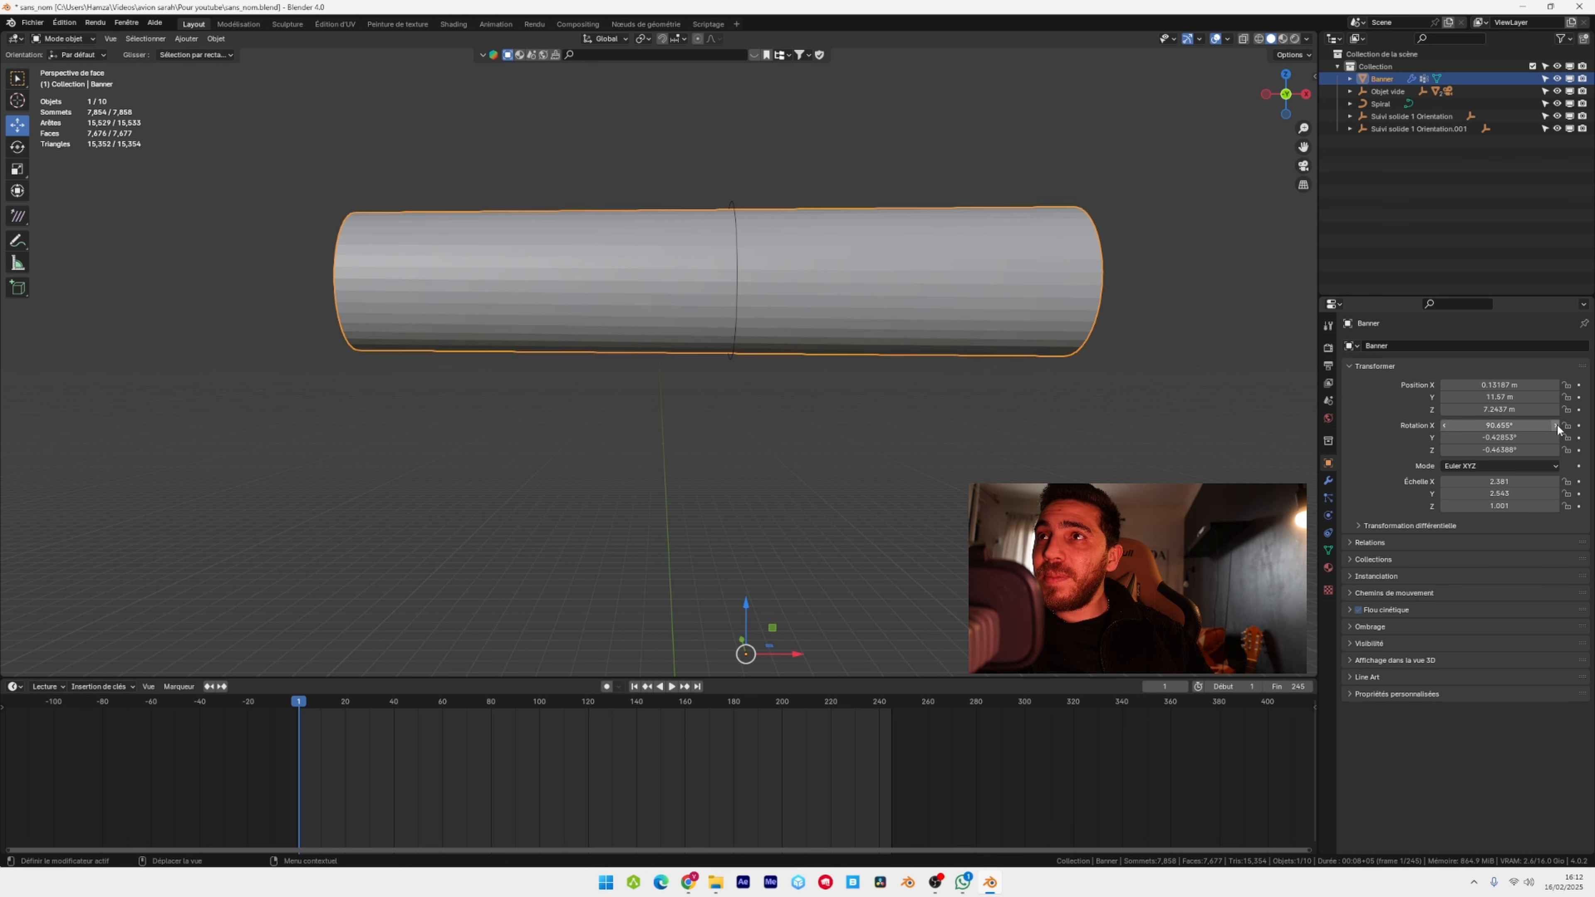
key(ctrl+z)
key(ctrl+z)
- Lower the Banner's X rotation to 87.655° and undo a trial change to its Y rotation
click(1446, 425)
click(1446, 425)
click(1444, 438)
key(ctrl+z)
middle_drag(816, 415, 715, 330)
- Adjust the Banner's Z rotation to about 0.036° to reduce the roll's taper, undoing the excessive changes
click(1445, 438)
drag(1500, 449, 1472, 449)
key(ctrl+z)
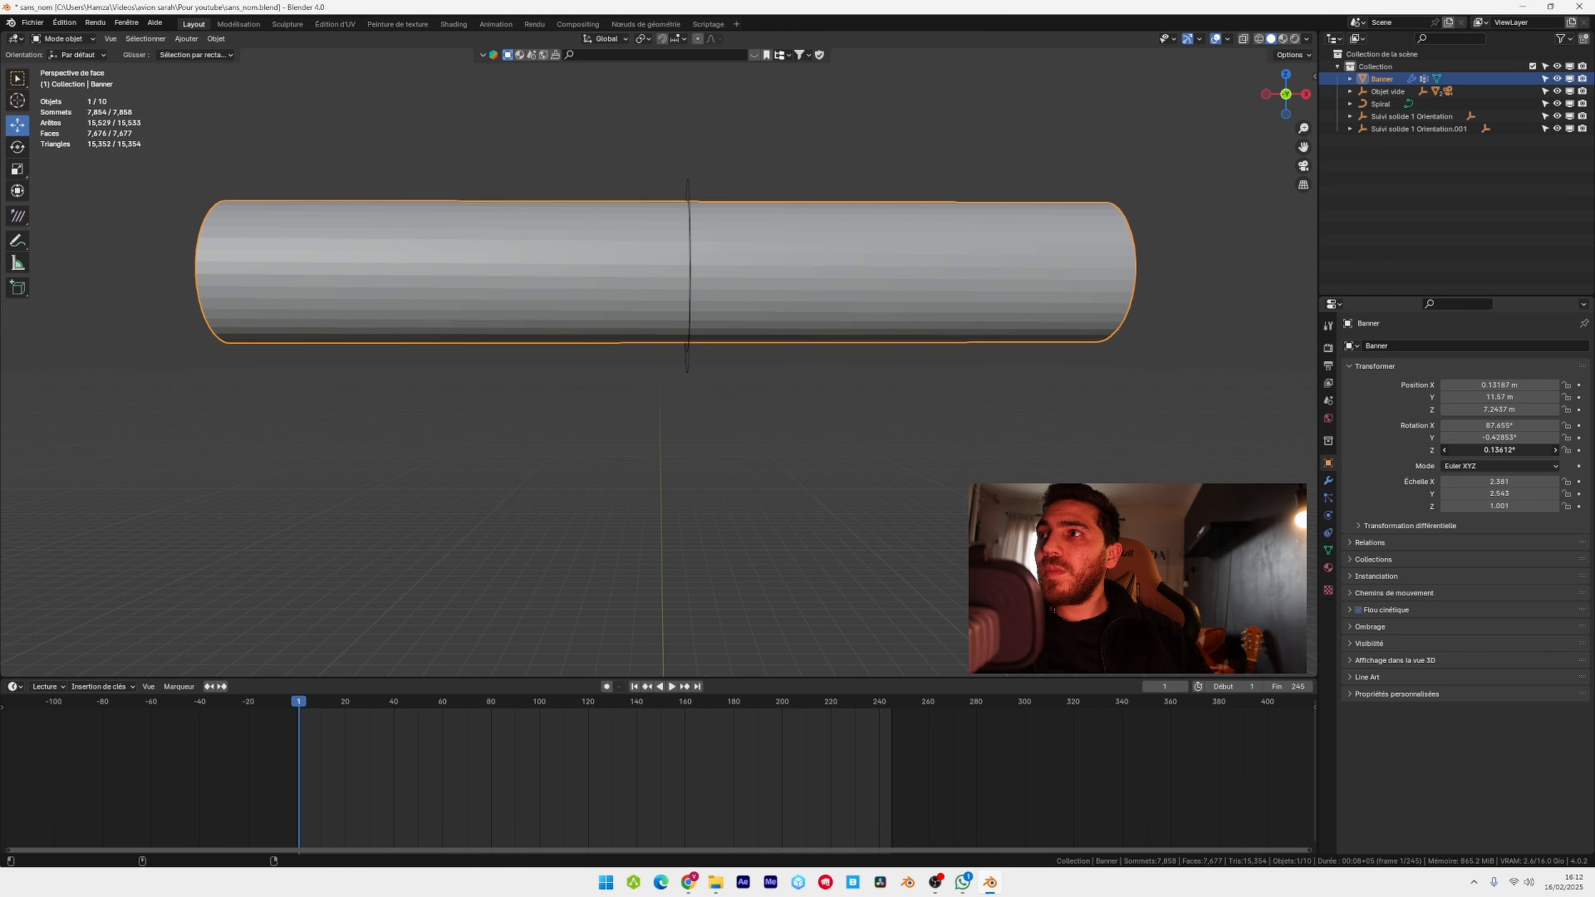
drag(1465, 450, 1472, 450)
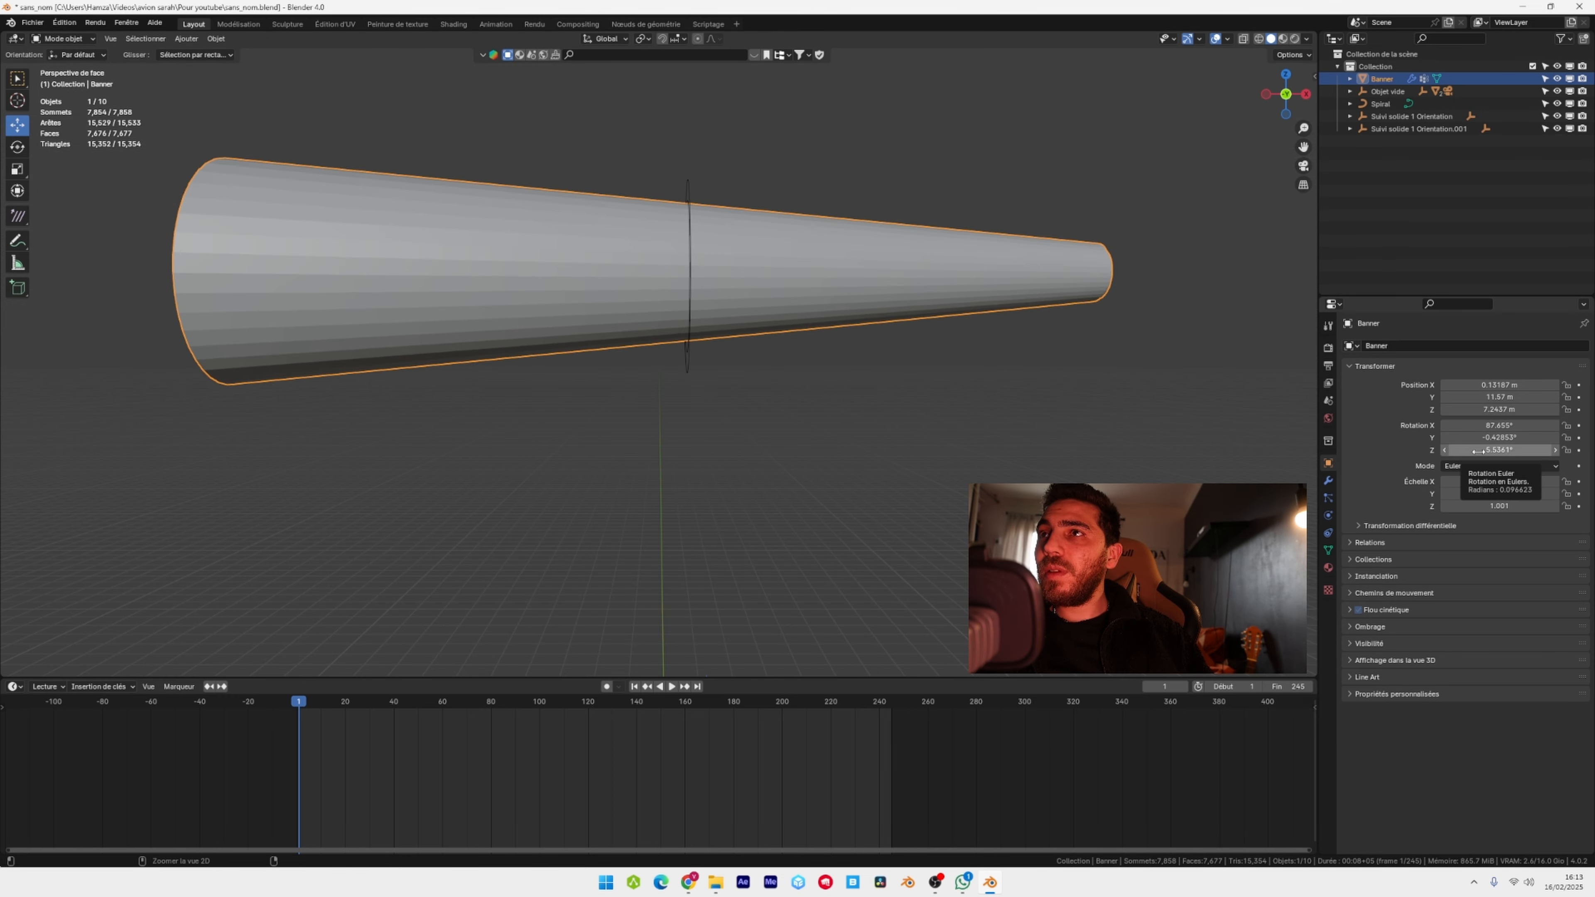
key(ctrl+z)
middle_drag(776, 364, 826, 374)
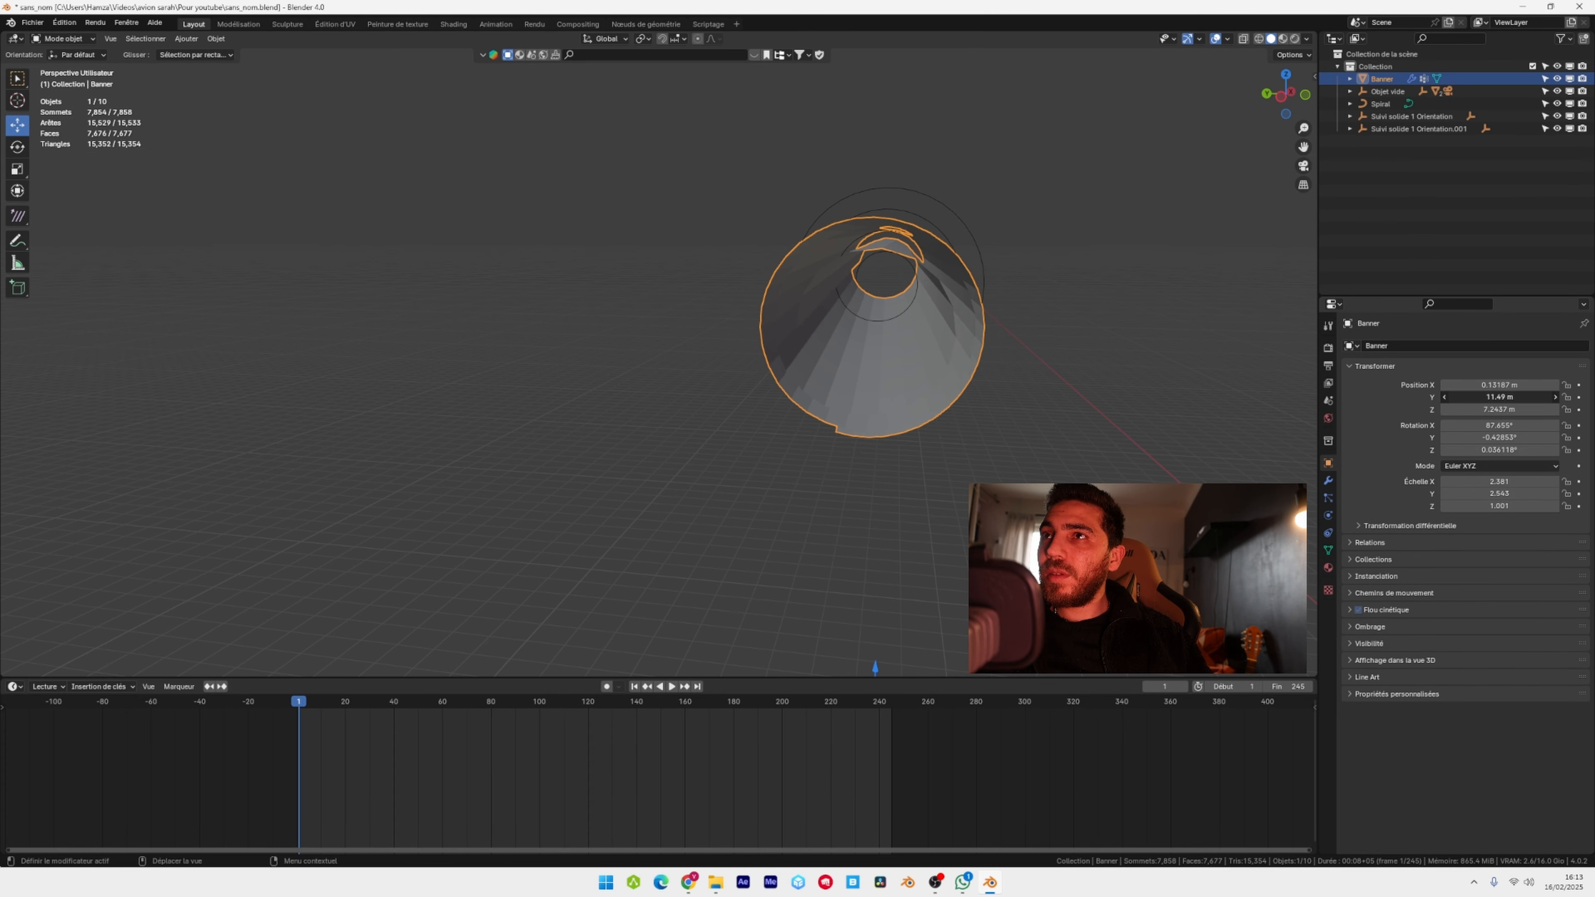
- Set the Banner's Y position to about 11.57 m and apply smooth shading to it
drag(1499, 396, 1507, 396)
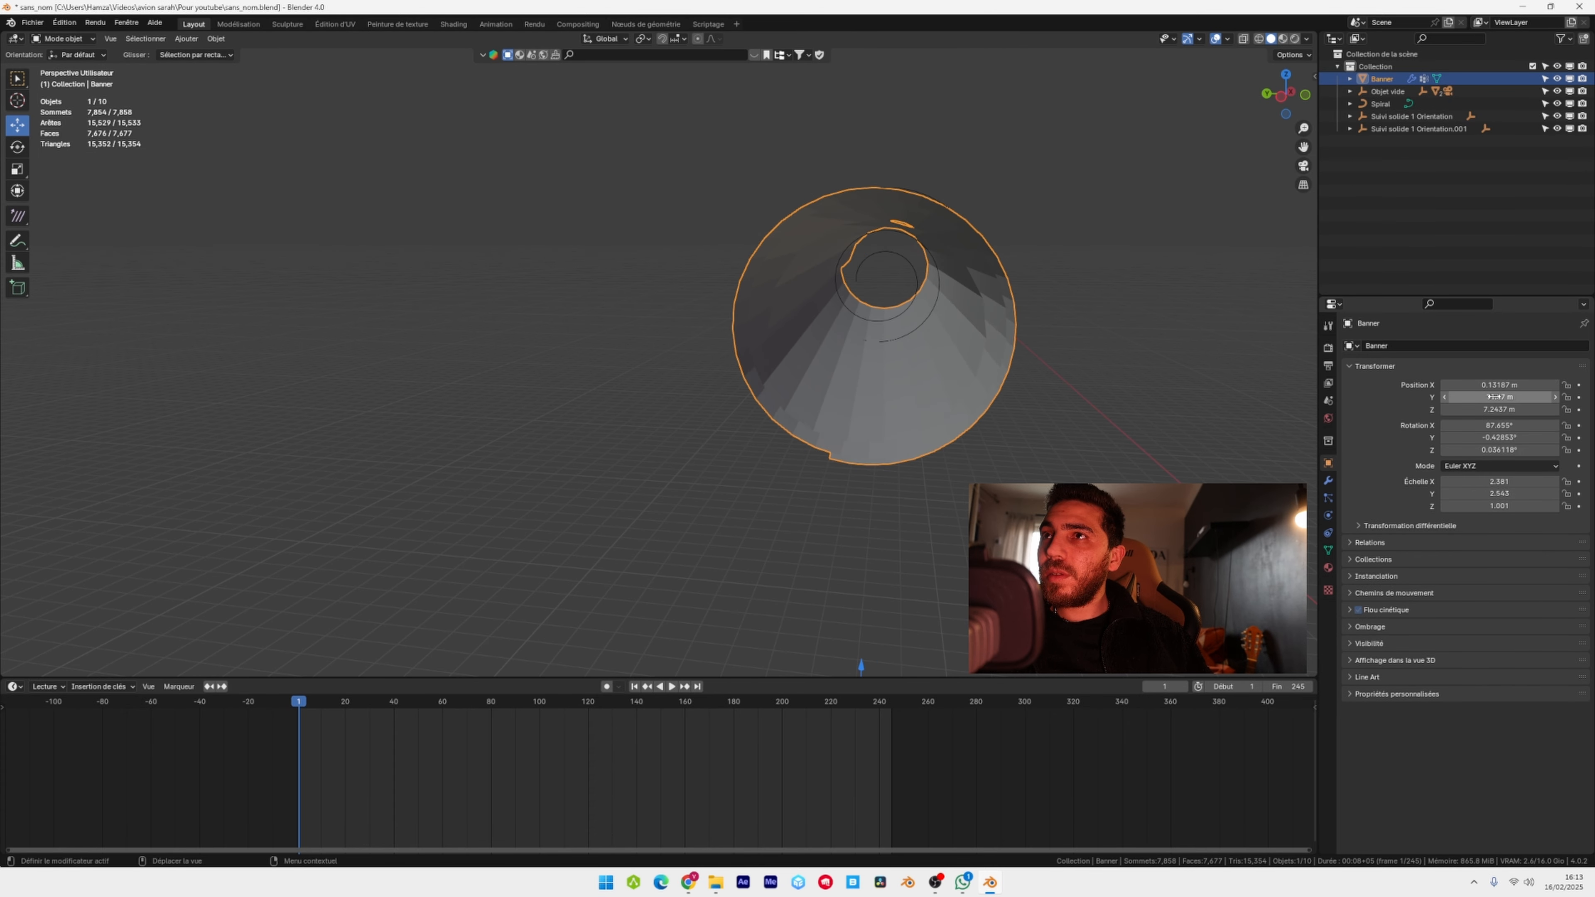
right_click(888, 390)
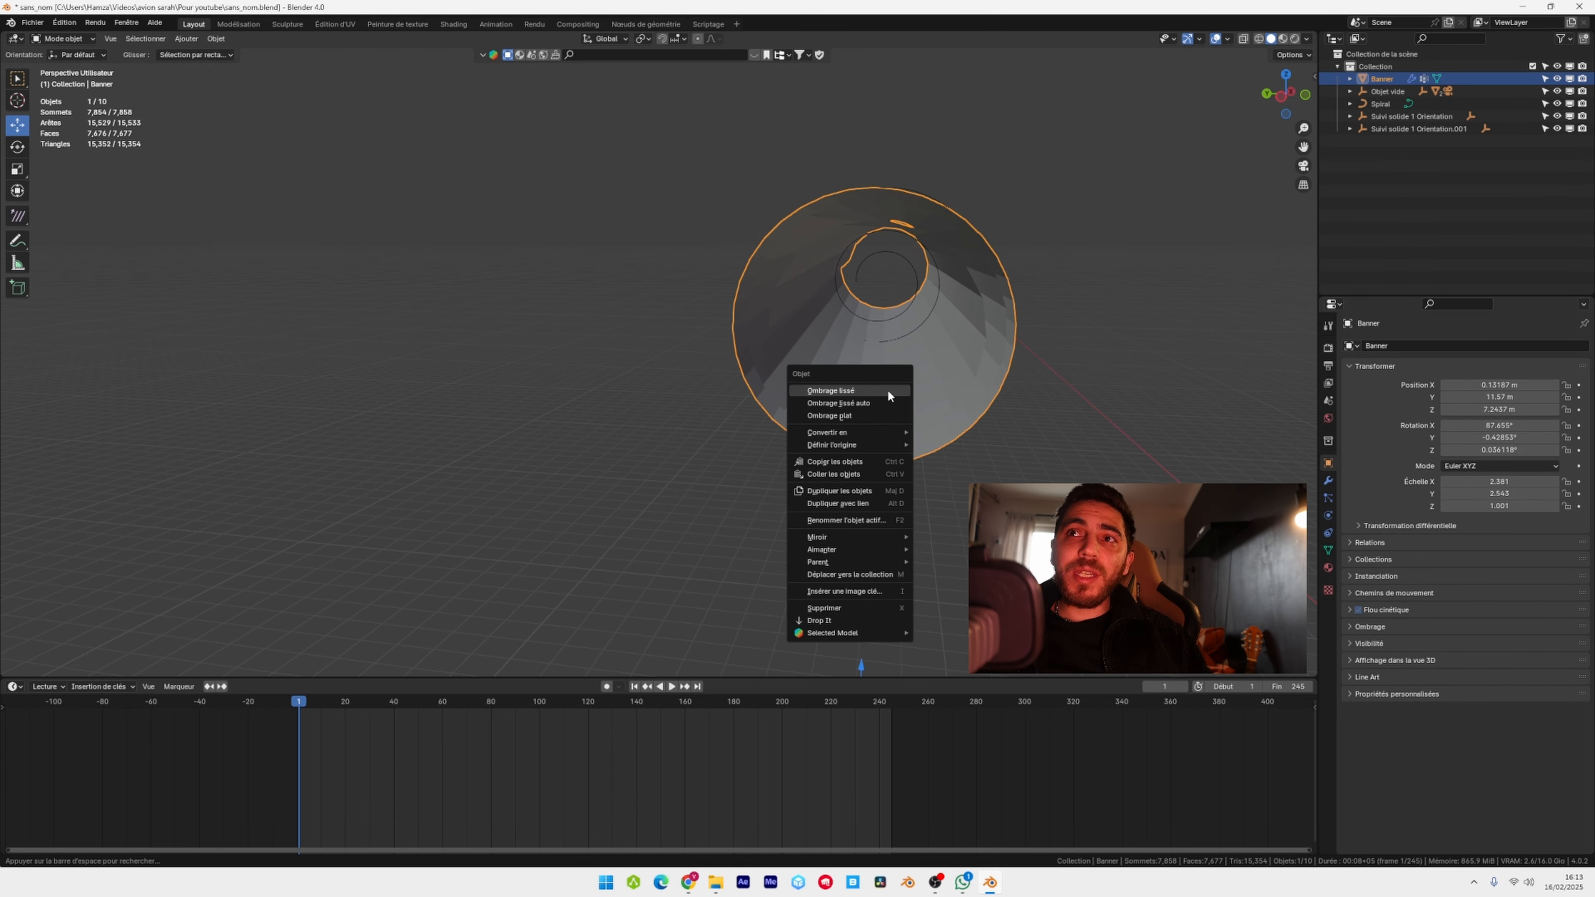
click(887, 390)
- Select the Spiral curve and open its points for editing
middle_drag(887, 389, 772, 348)
click(867, 390)
click(734, 336)
key(Tab)
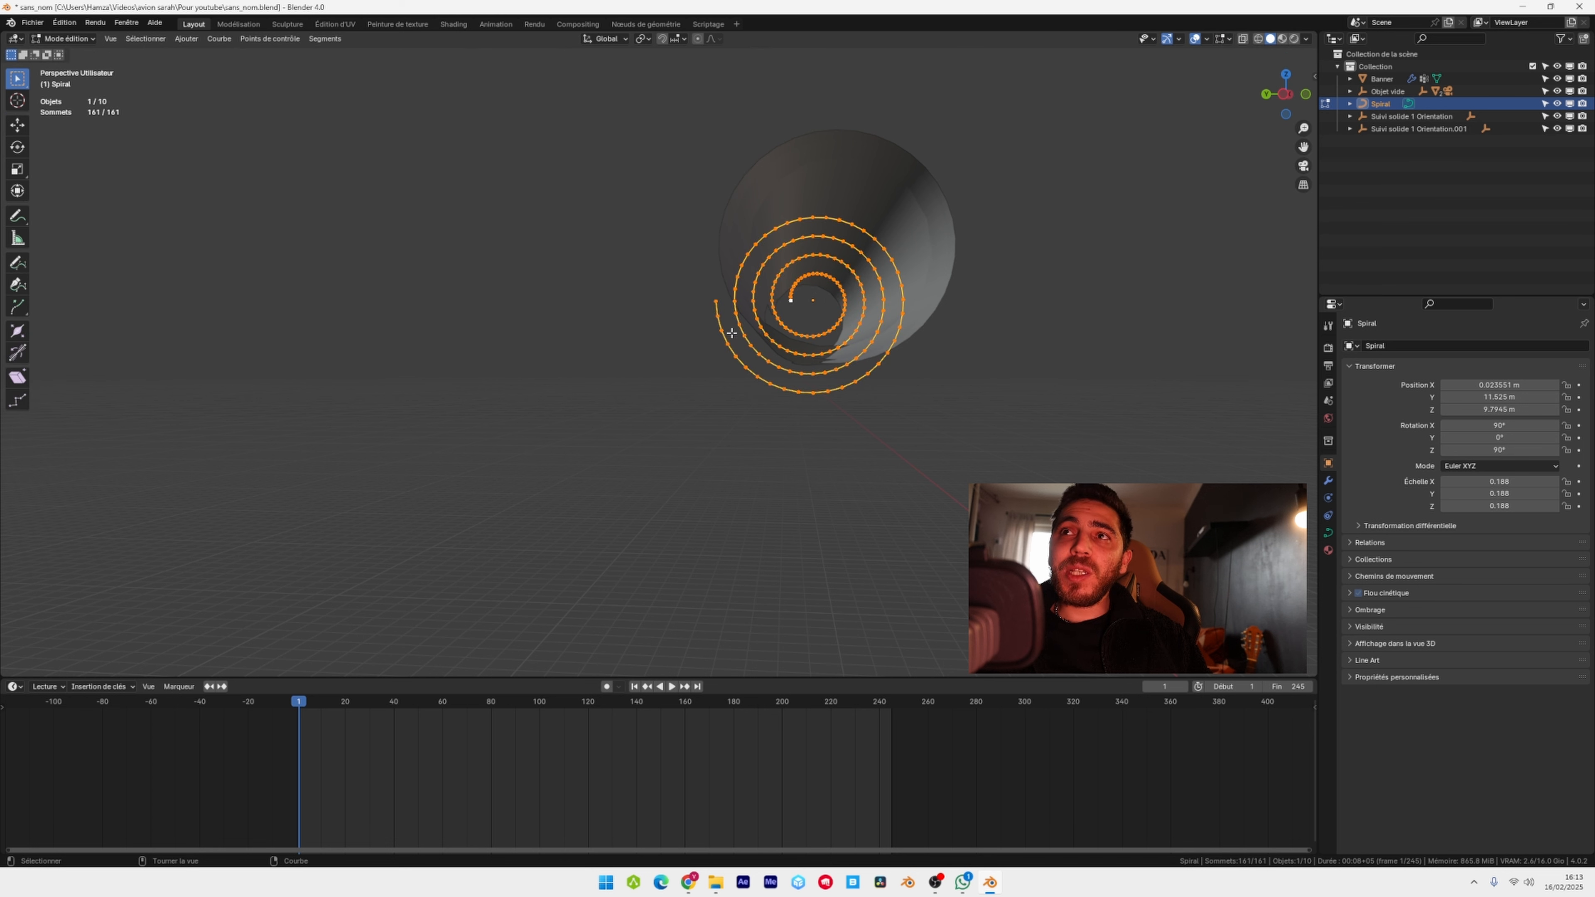
- Try to move a single point on the lower part of the Spiral's outer turns, and undo the move
click(816, 375)
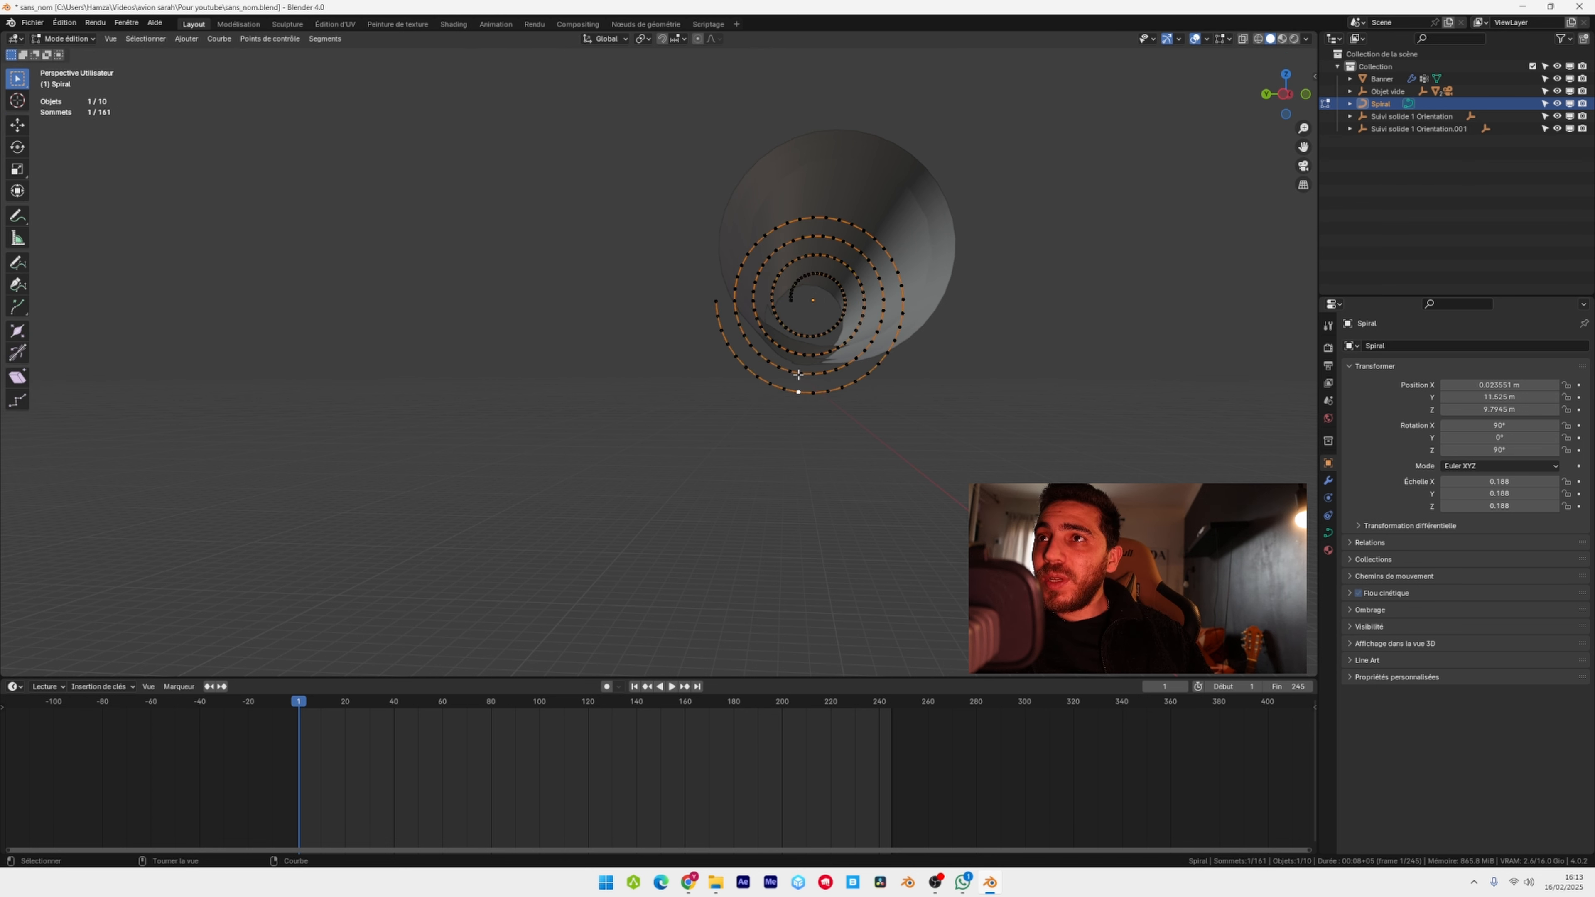
scroll(811, 389, up, 2)
click(19, 125)
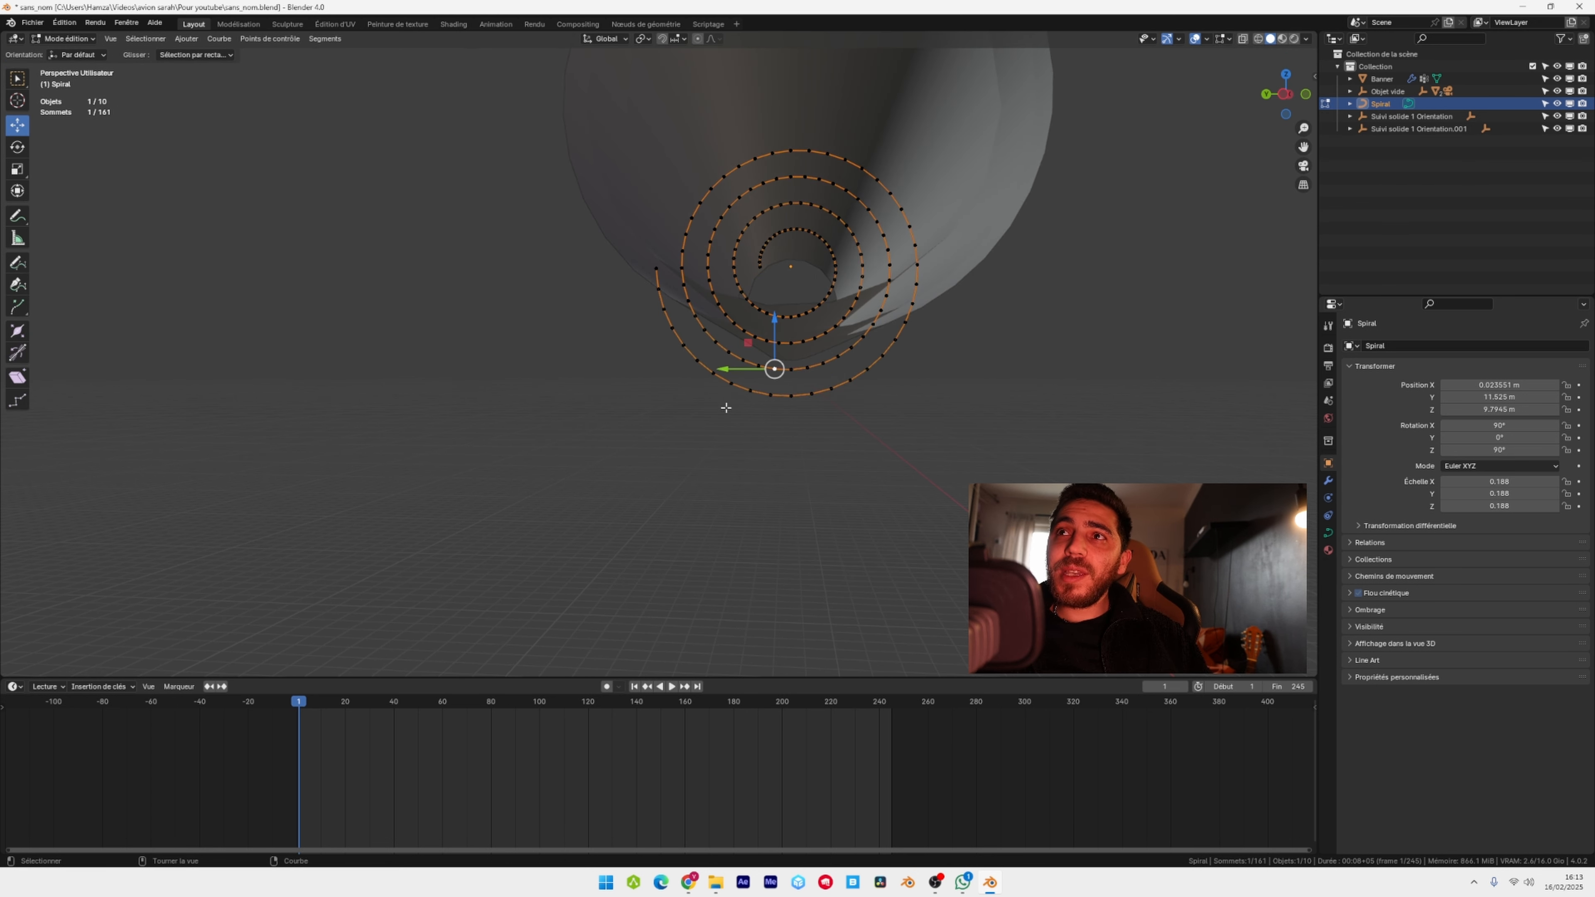
mouse_move(776, 328)
mouse_down()
mouse_move(760, 368)
mouse_move(751, 336)
mouse_up()
key(ctrl+z)
key(ctrl+z)
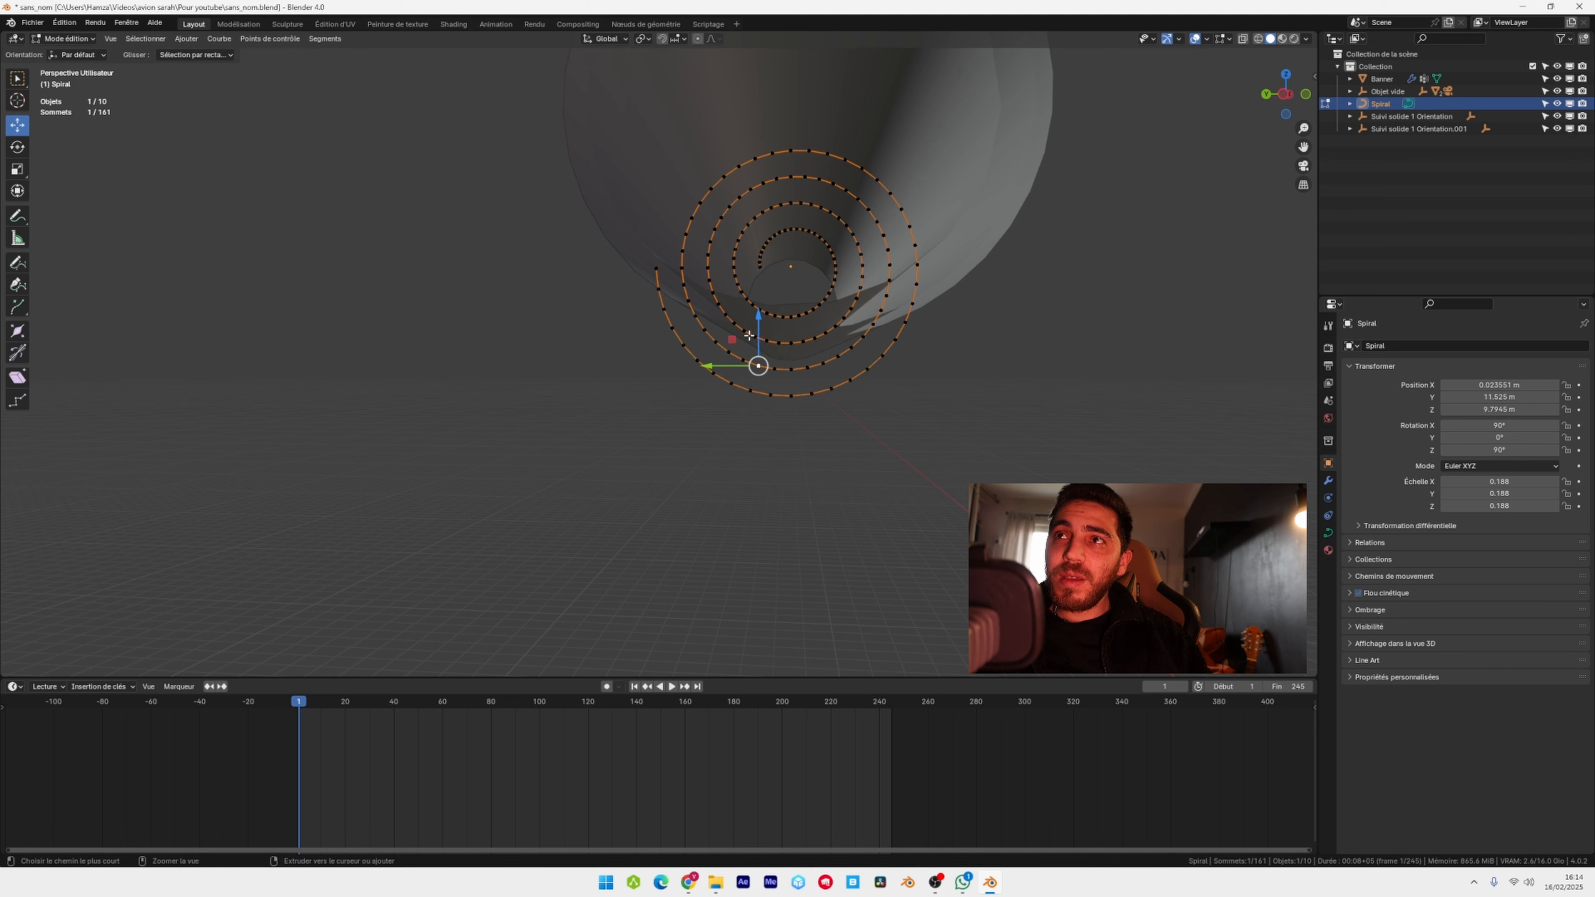
- Starting from the Spiral's outer end point, extend the selection around the outermost turn to 46 points and delete them
click(730, 352)
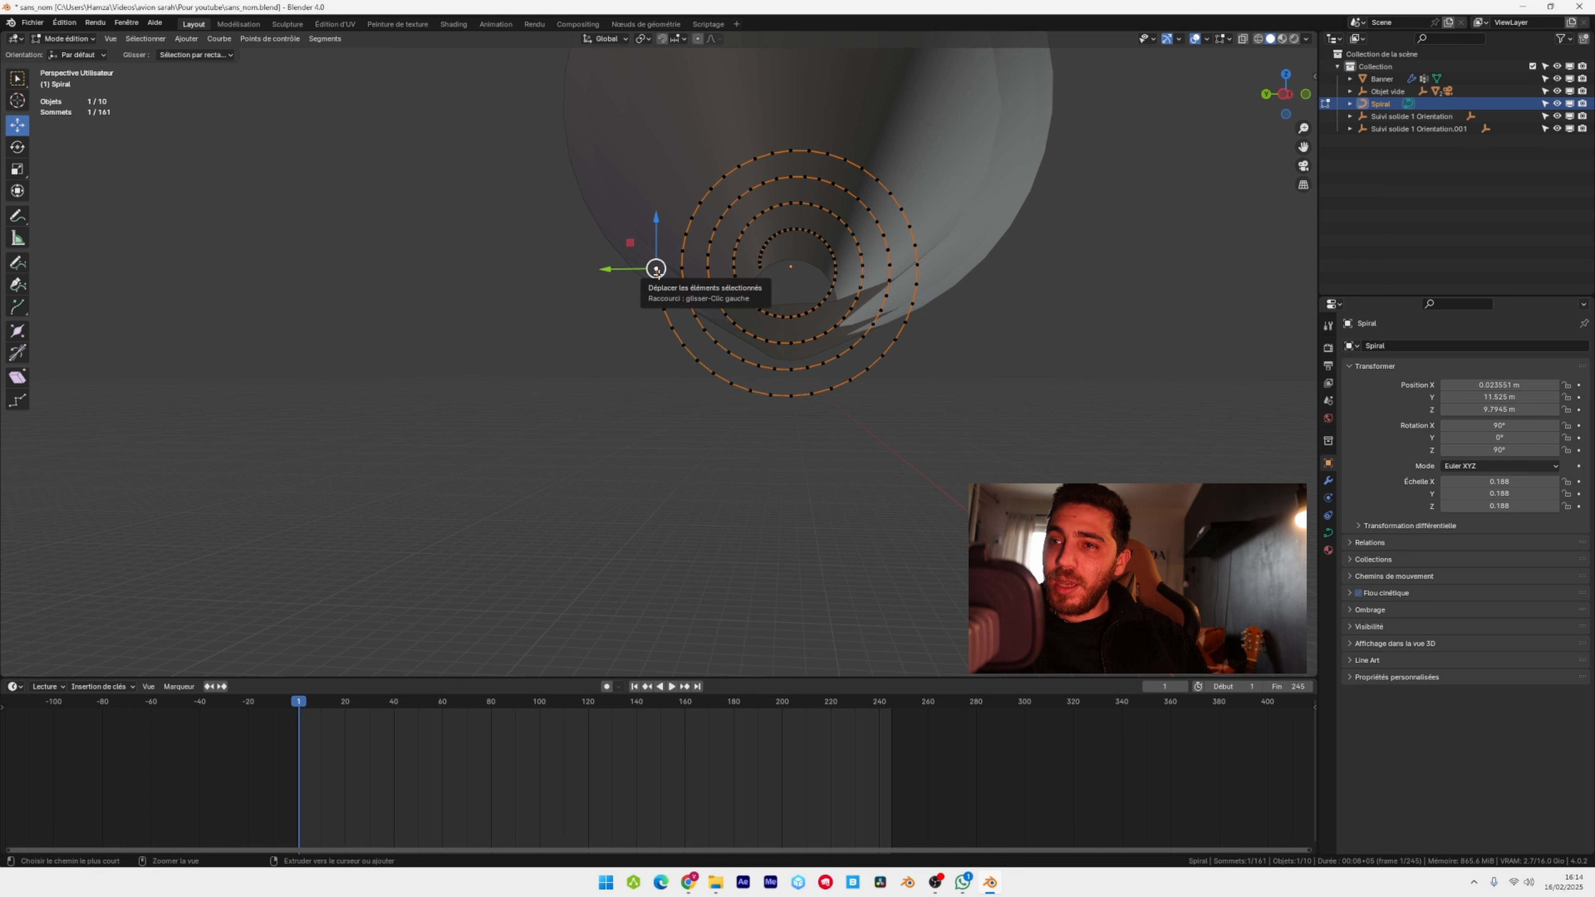
key(ctrl+KP_Add)
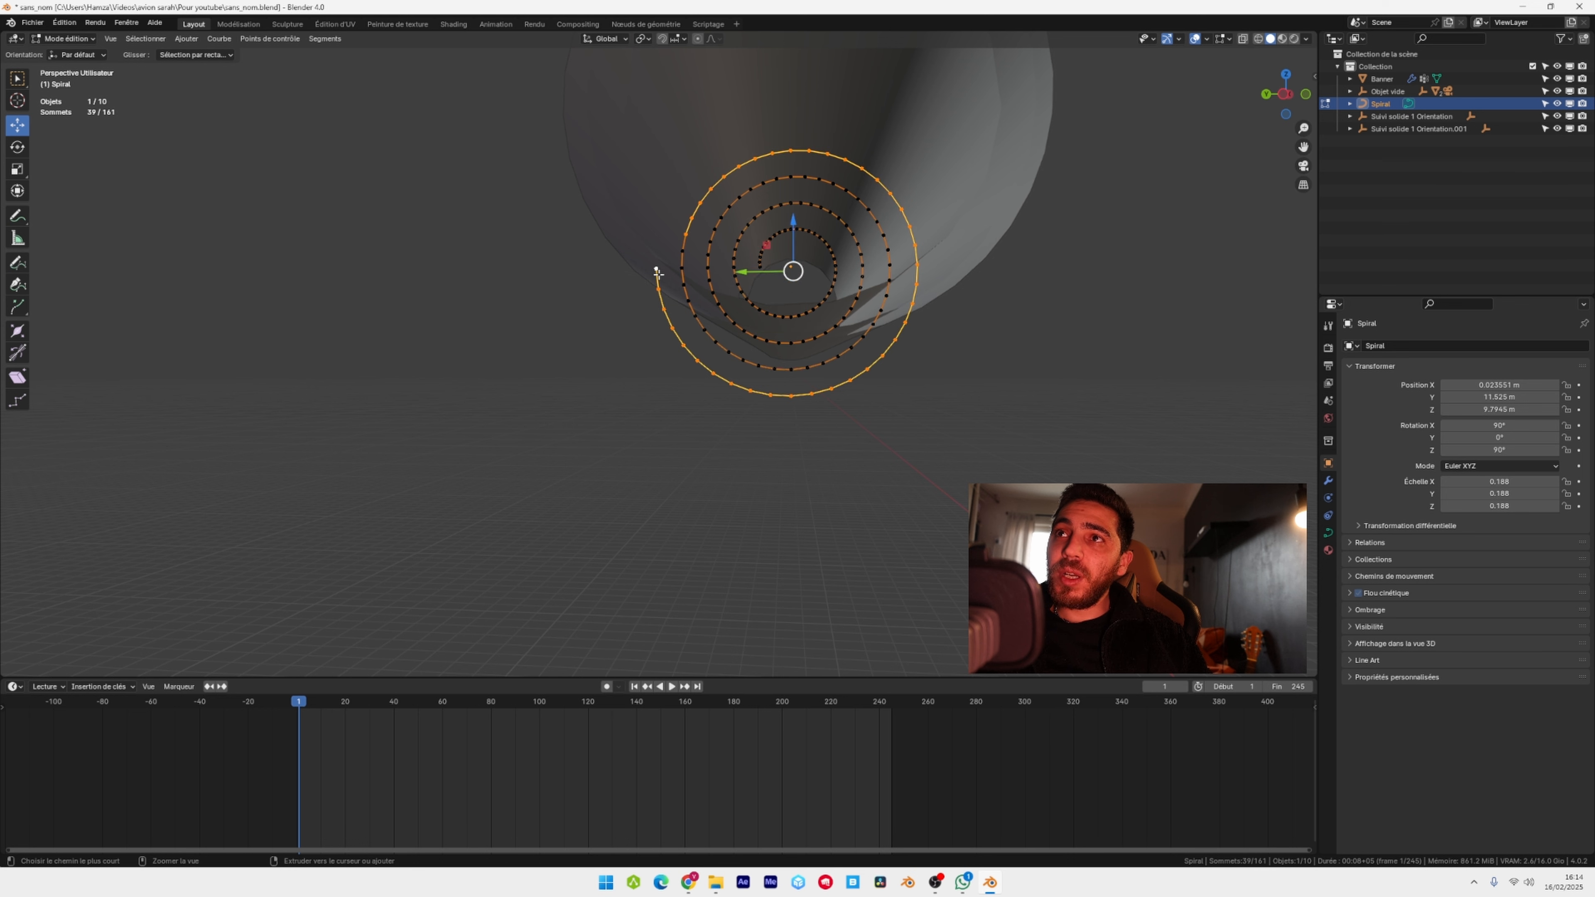
key(ctrl+KP_Add)
key(x)
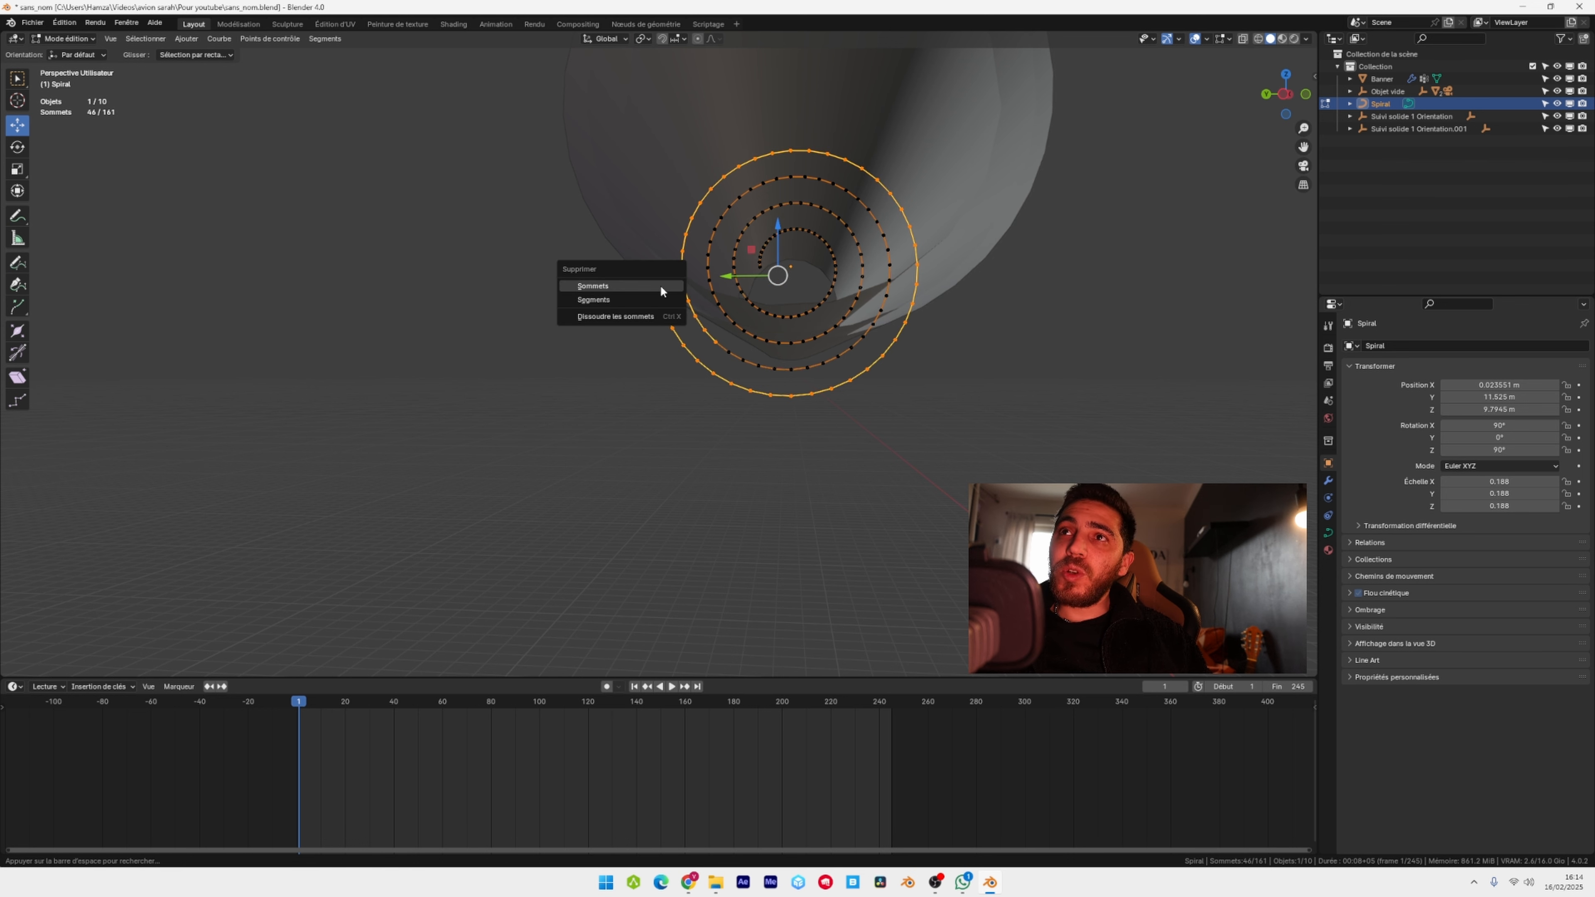
click(661, 284)
- Lower the trimmed Spiral's outer end point about 0.16 m along Z, and delete that point
middle_drag(731, 390, 757, 400)
drag(729, 314, 728, 342)
middle_drag(728, 343, 473, 352)
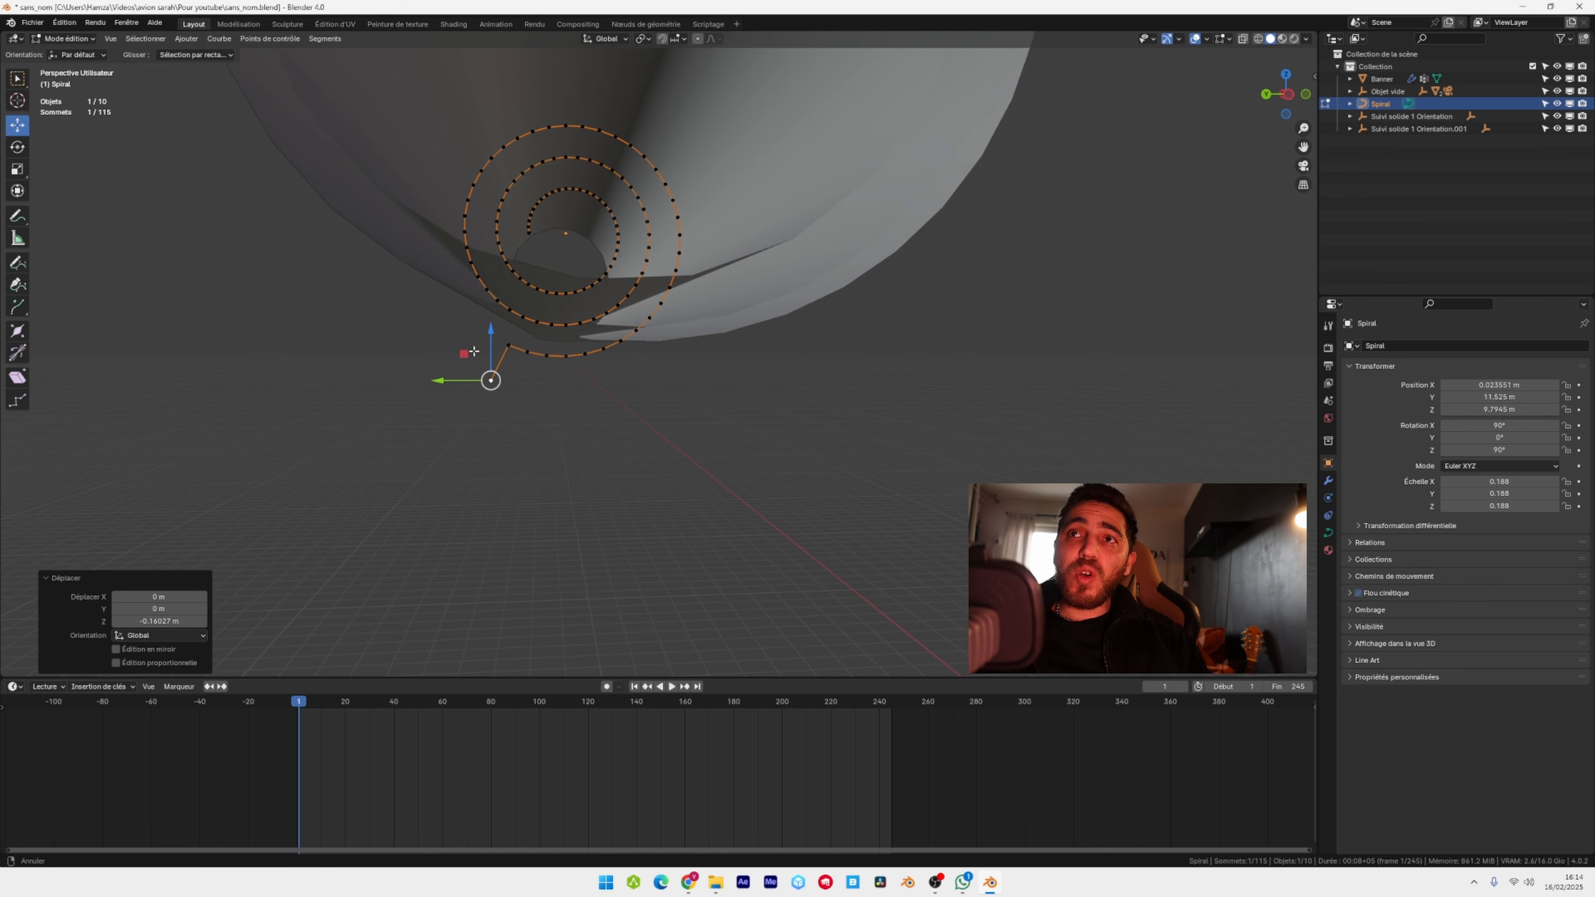
key(x)
click(491, 377)
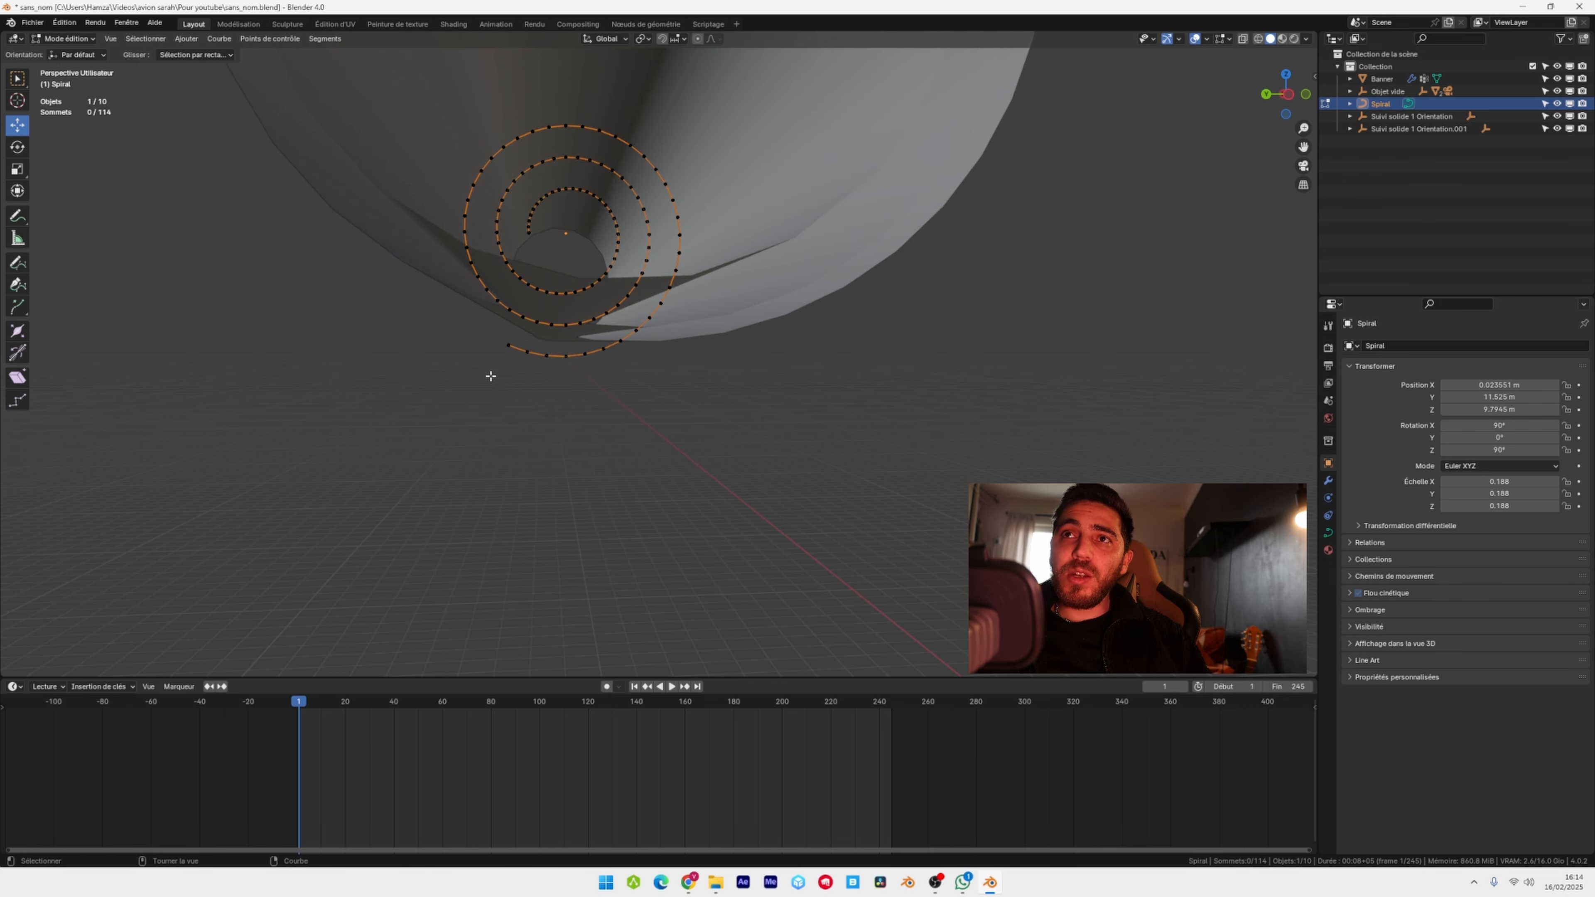
- Try to lower the Spiral's last two points along Z, and undo both moves
click(504, 341)
key(g)
key(z)
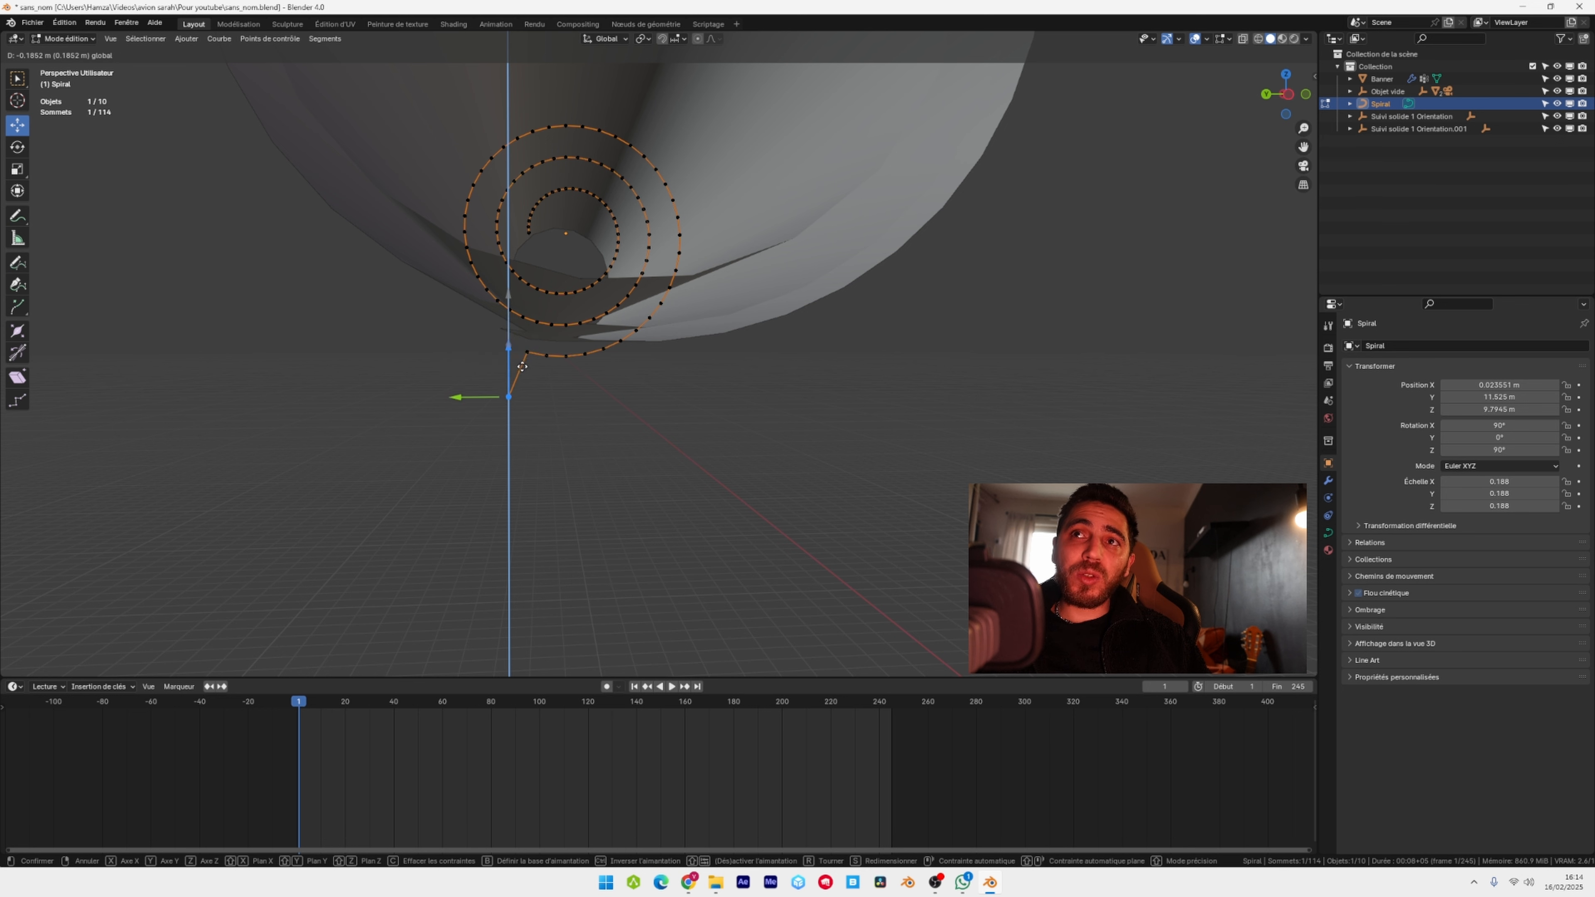
click(521, 366)
click(528, 352)
key(g)
key(z)
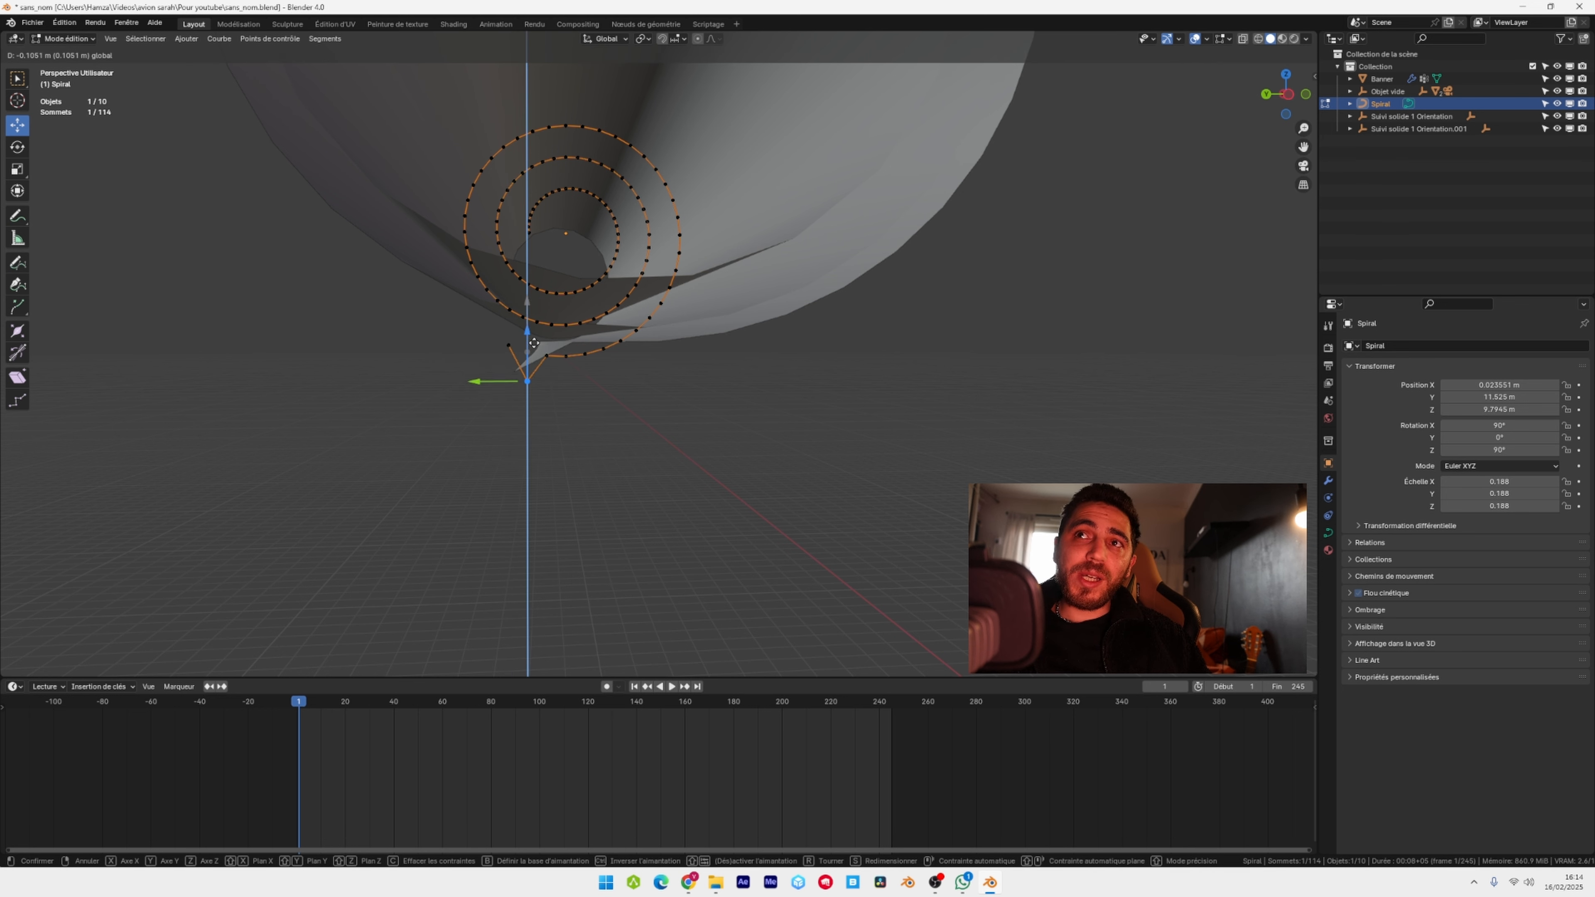
click(529, 361)
key(ctrl+z)
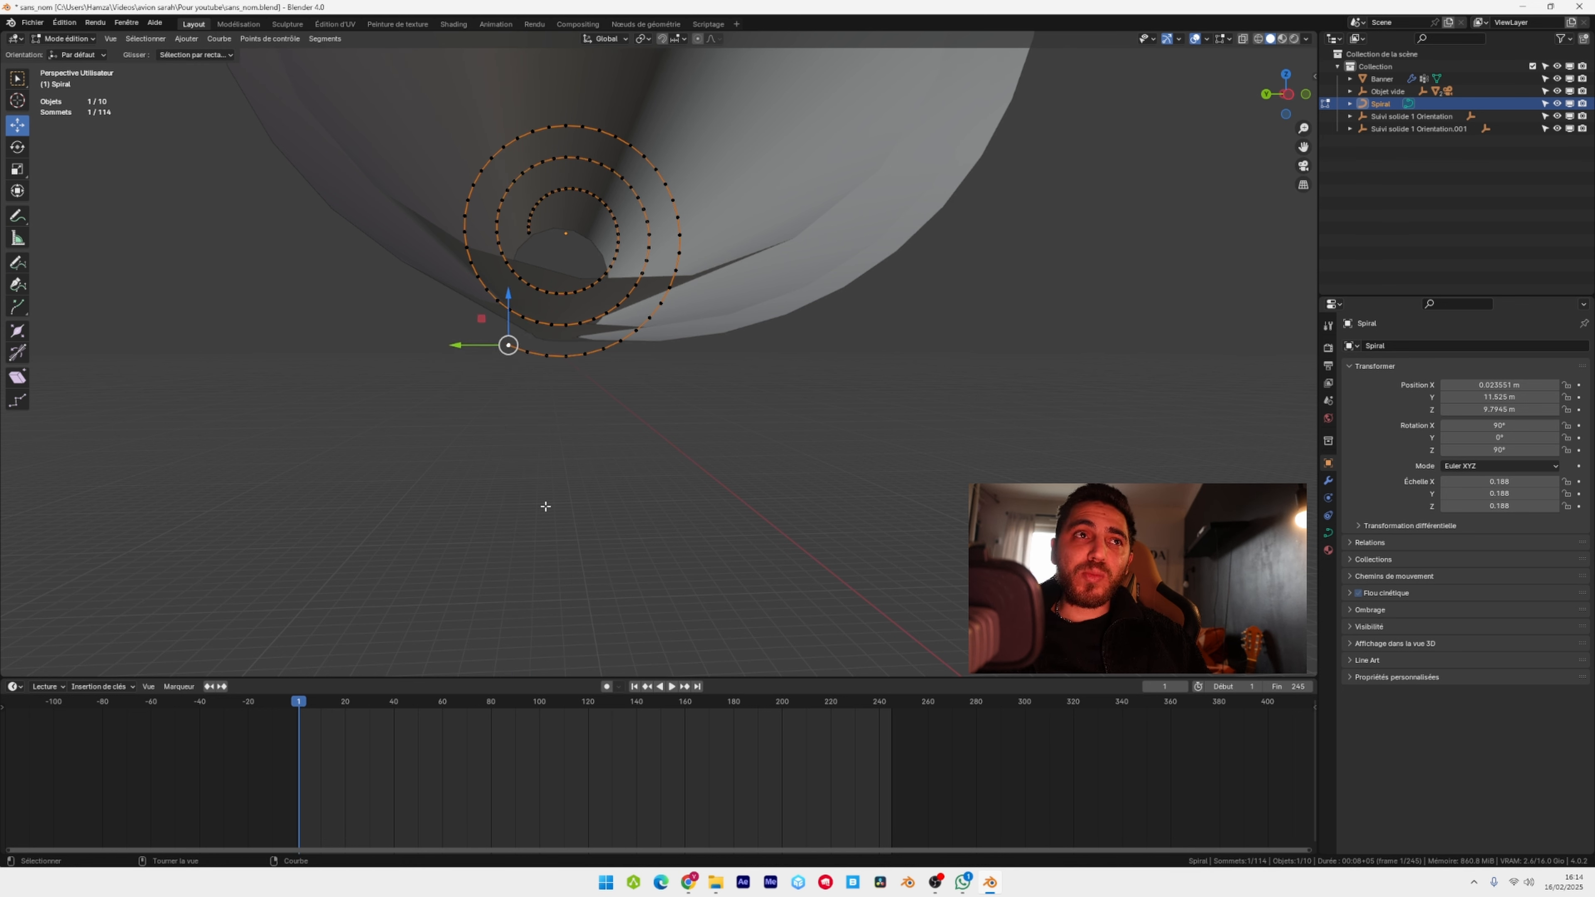
- Delete the remaining end point of the Spiral's outer turn and return to Object Mode
key(x)
click(562, 463)
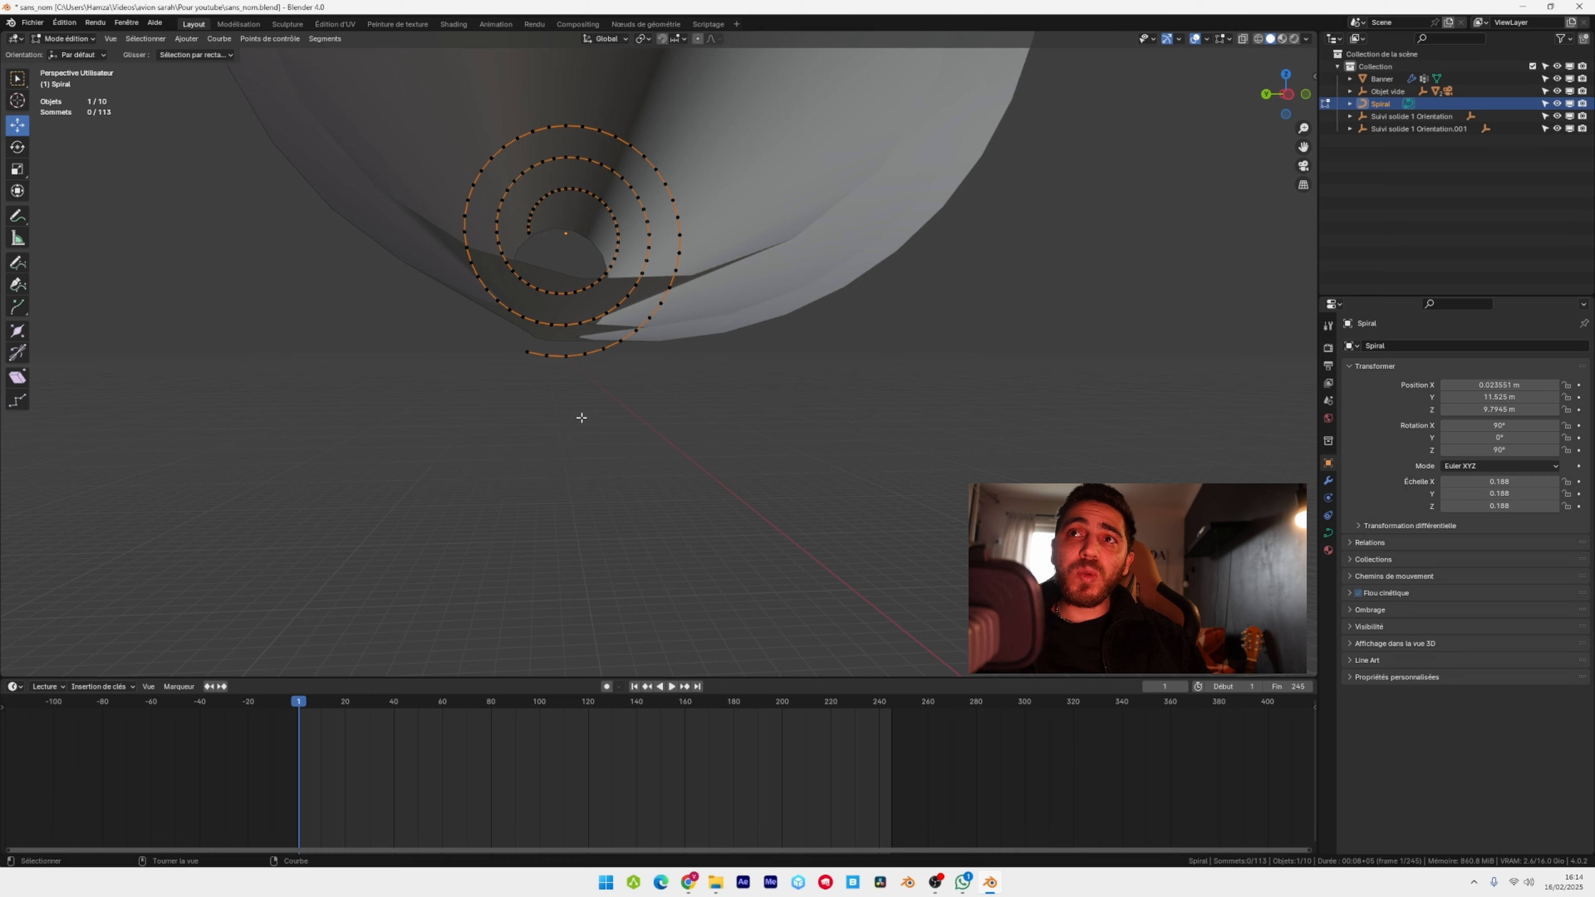
middle_drag(581, 417, 652, 358)
key(Tab)
- Select the Banner and the Spiral together, rotate them about the X axis, and move them upward
click(688, 258)
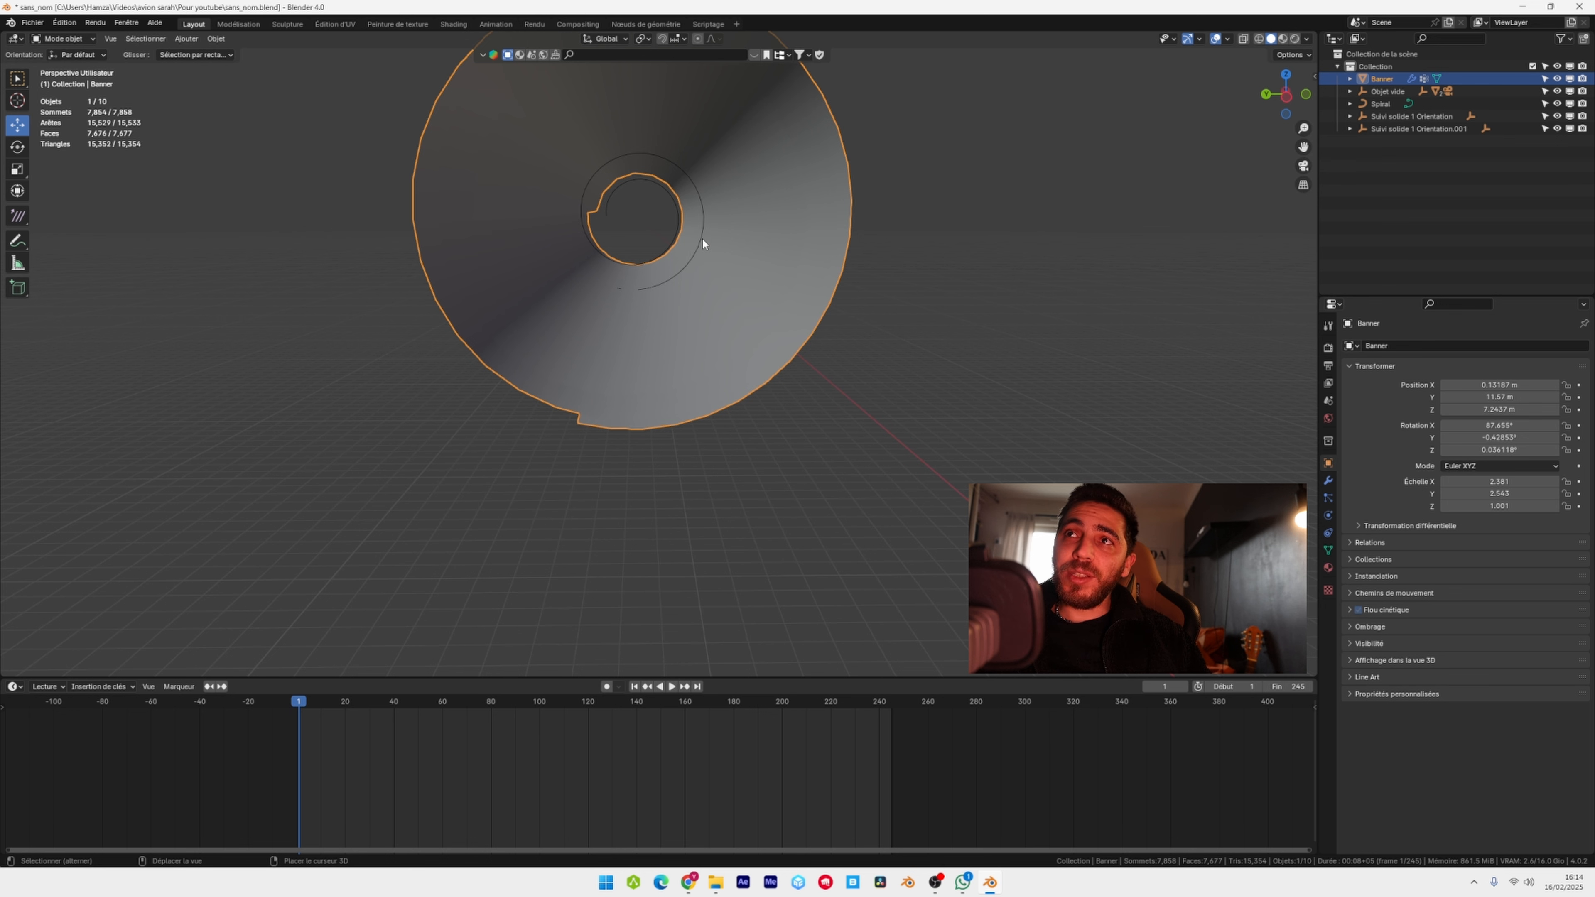
click(703, 240)
shift+click(748, 368)
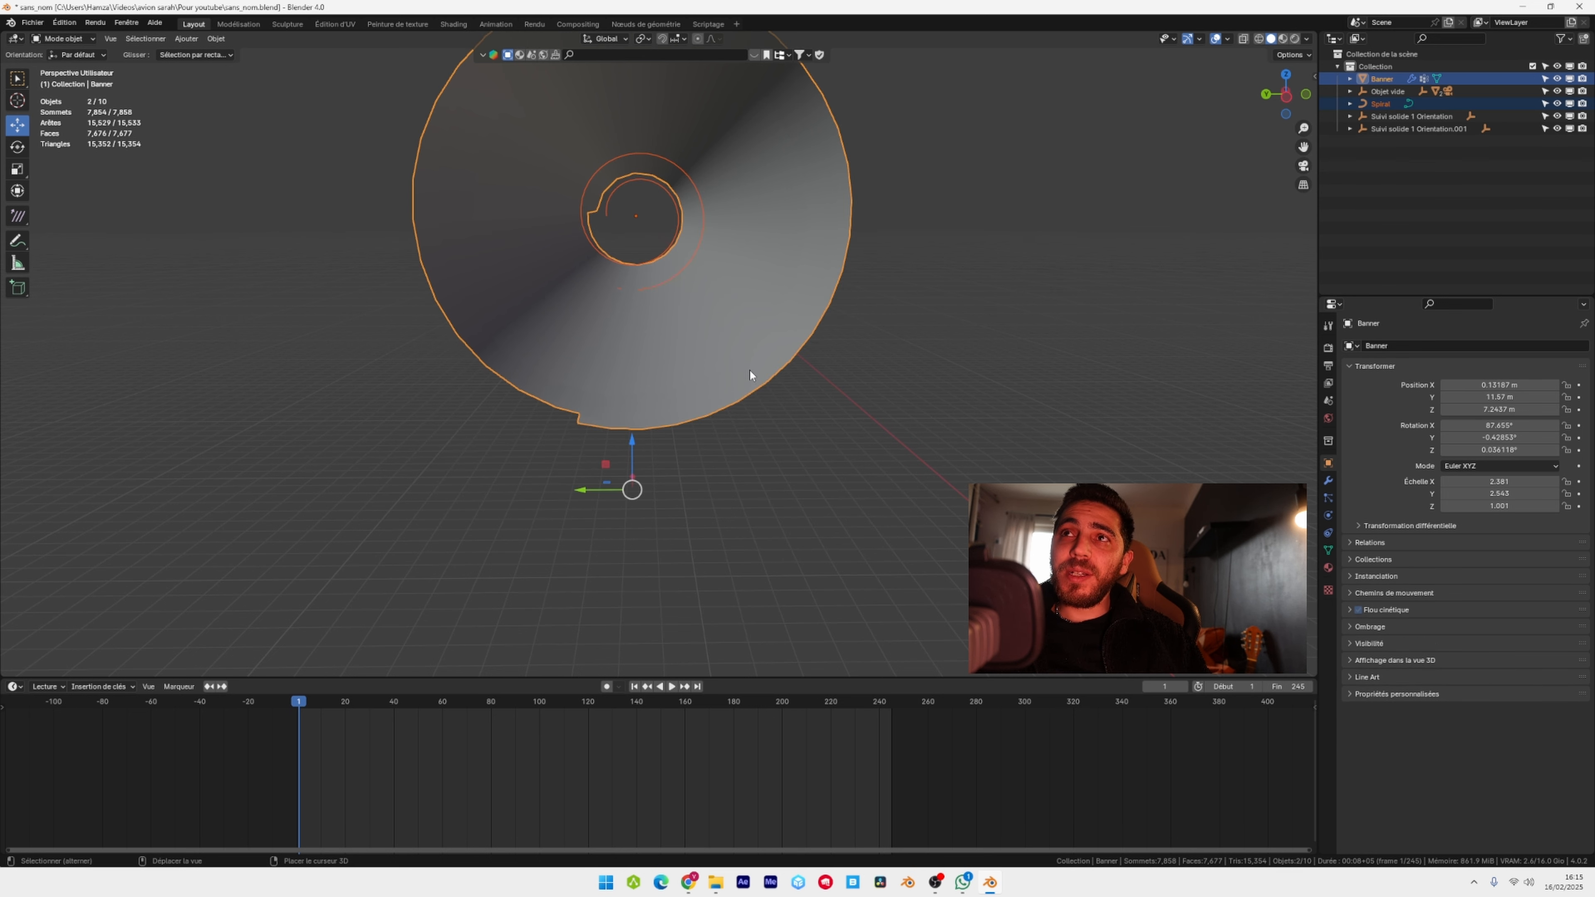
key(shift+space)
key(r)
drag(696, 443, 755, 479)
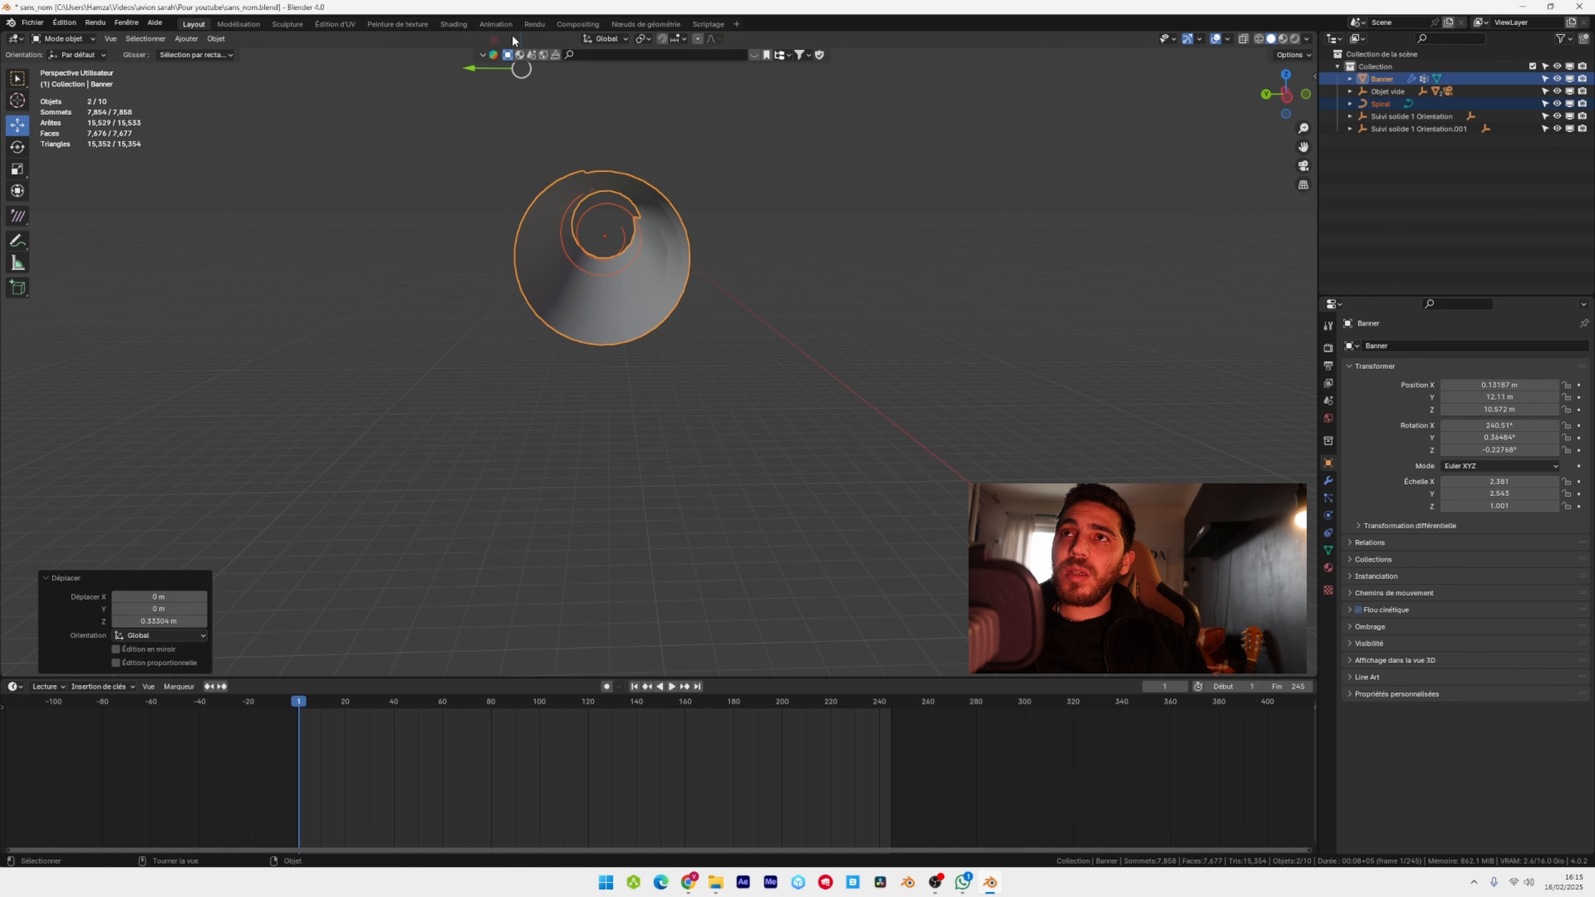
- Try to shift the Banner alone along X, and undo the change
middle_drag(697, 216, 705, 233)
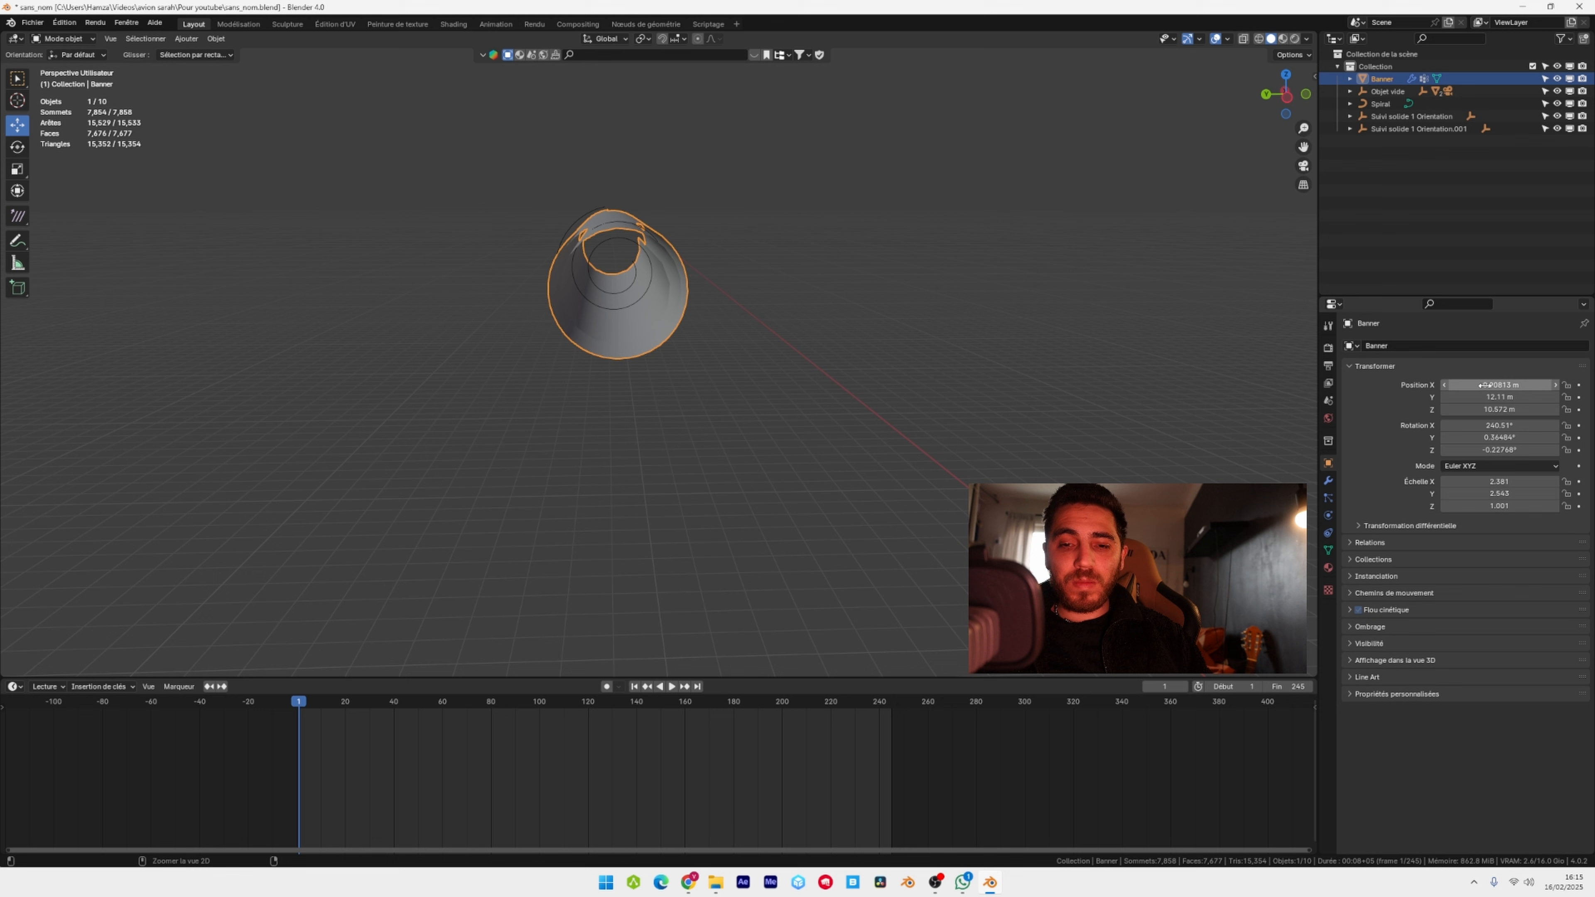
drag(1485, 385, 1550, 385)
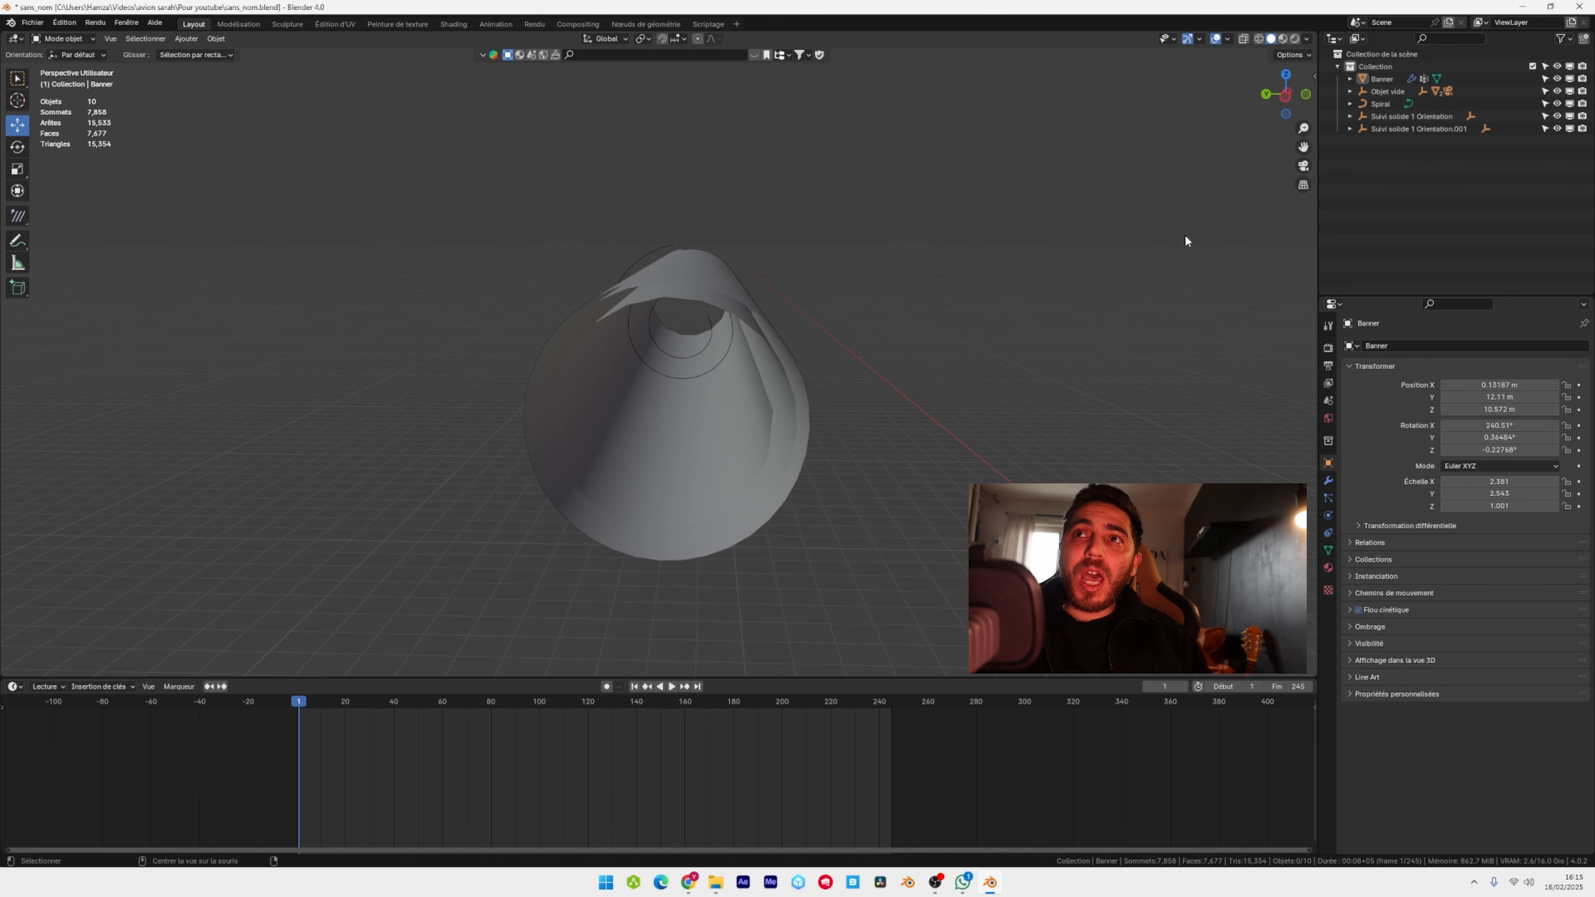
- Reveal the hidden building model in the scene
key(alt+h)
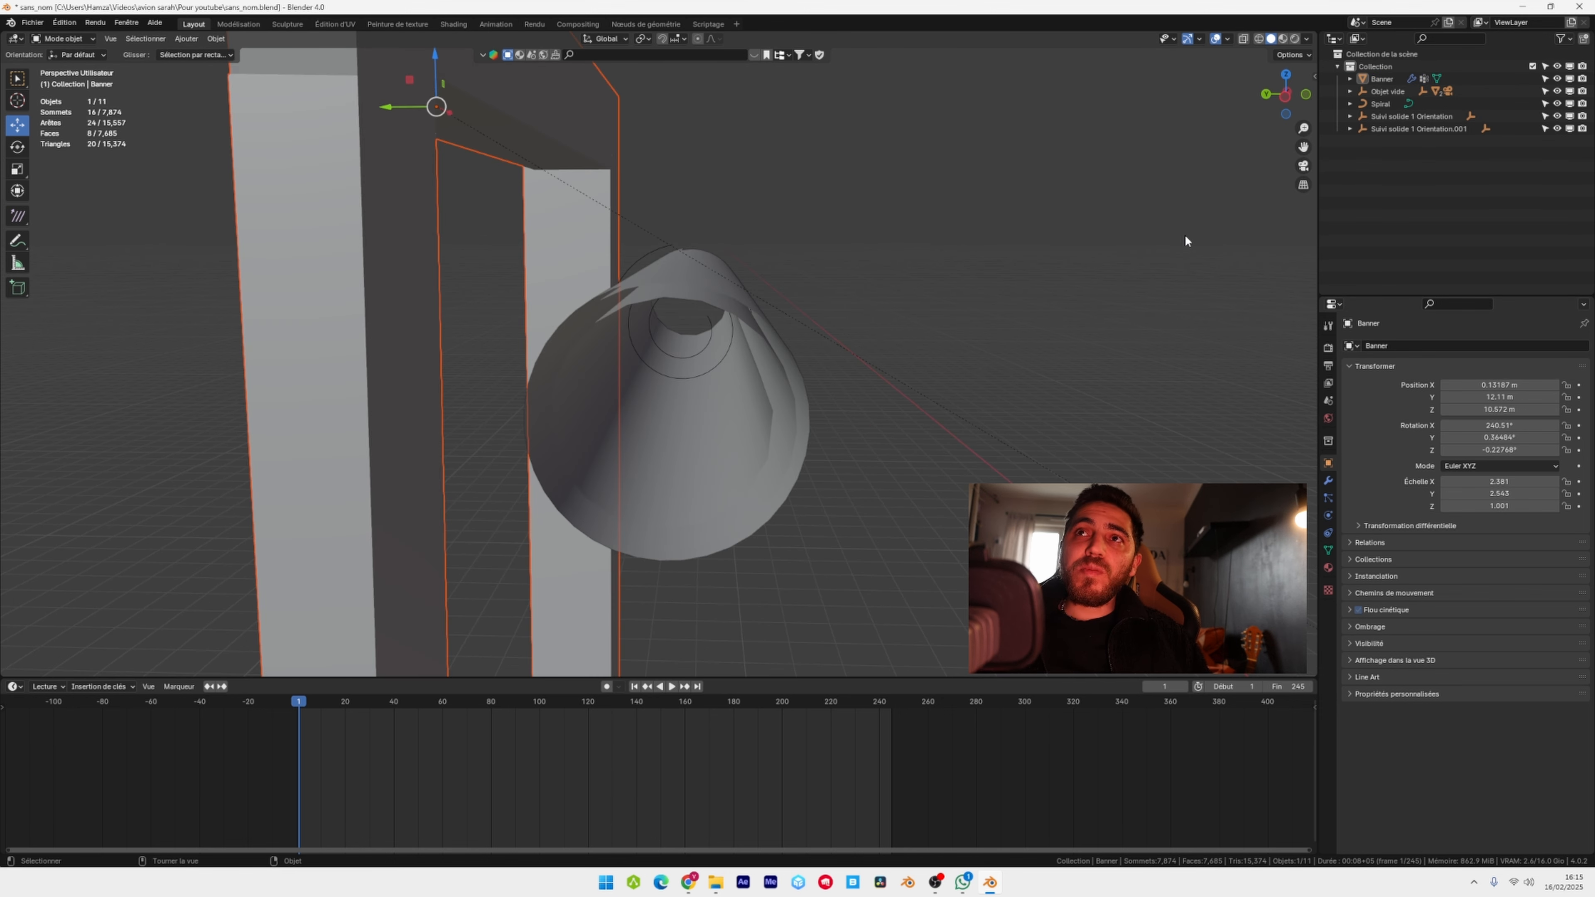
click(1113, 202)
click(599, 141)
- Move the Banner and Spiral together in front of the building's upper beam, with the Spiral at about Y 11.203 m and Z 9.48 m
click(717, 298)
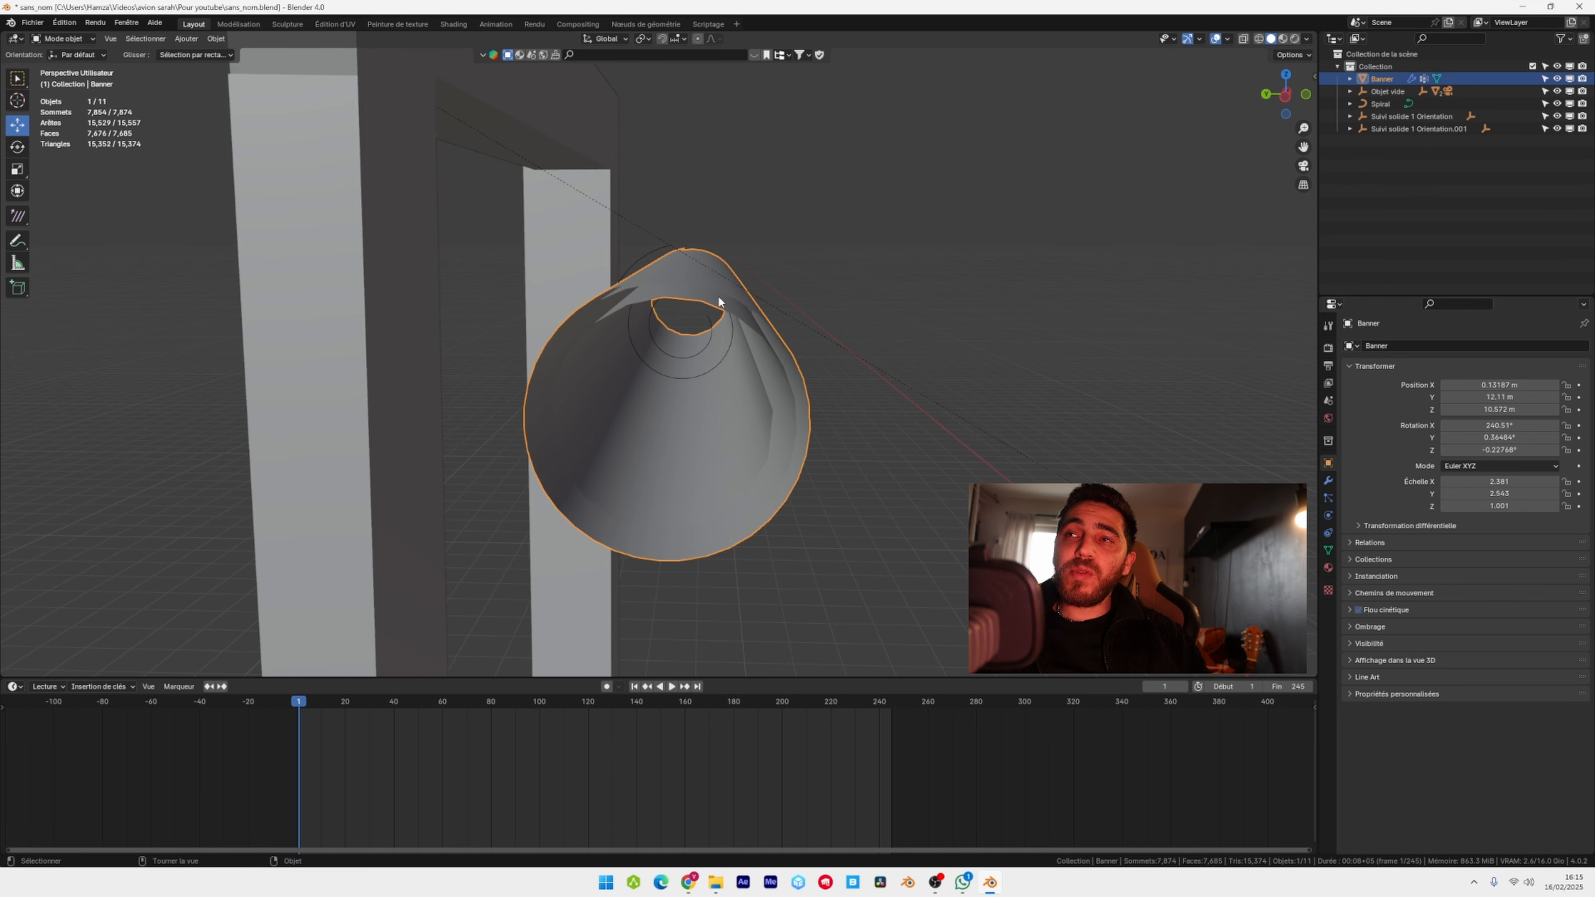
shift+middle_drag(533, 126, 552, 129)
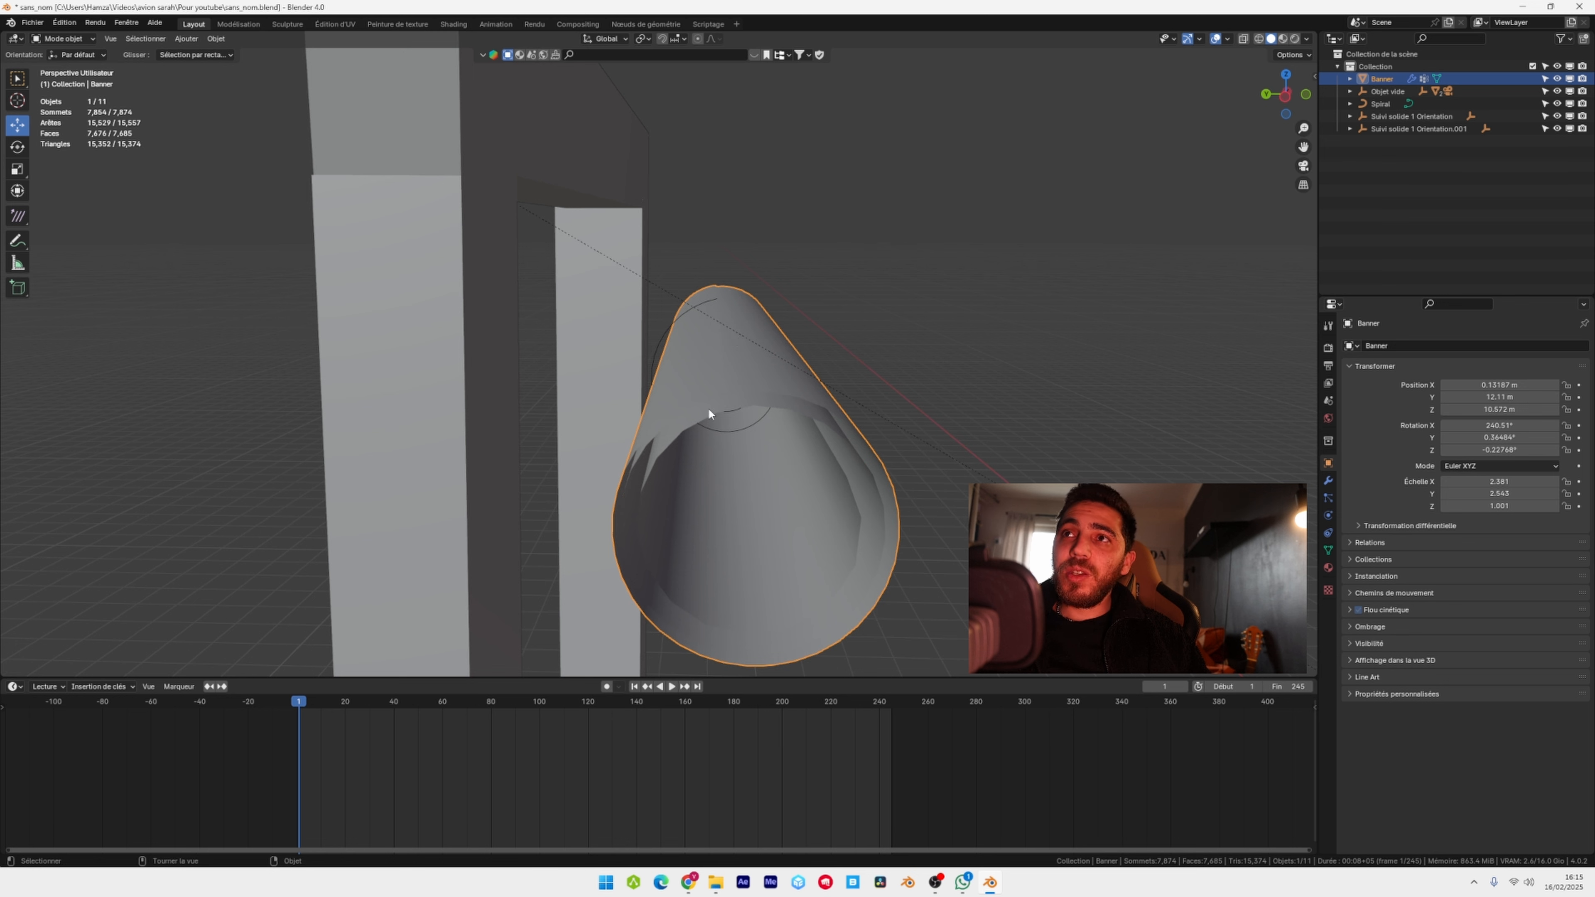
shift+click(703, 303)
drag(626, 120, 762, 455)
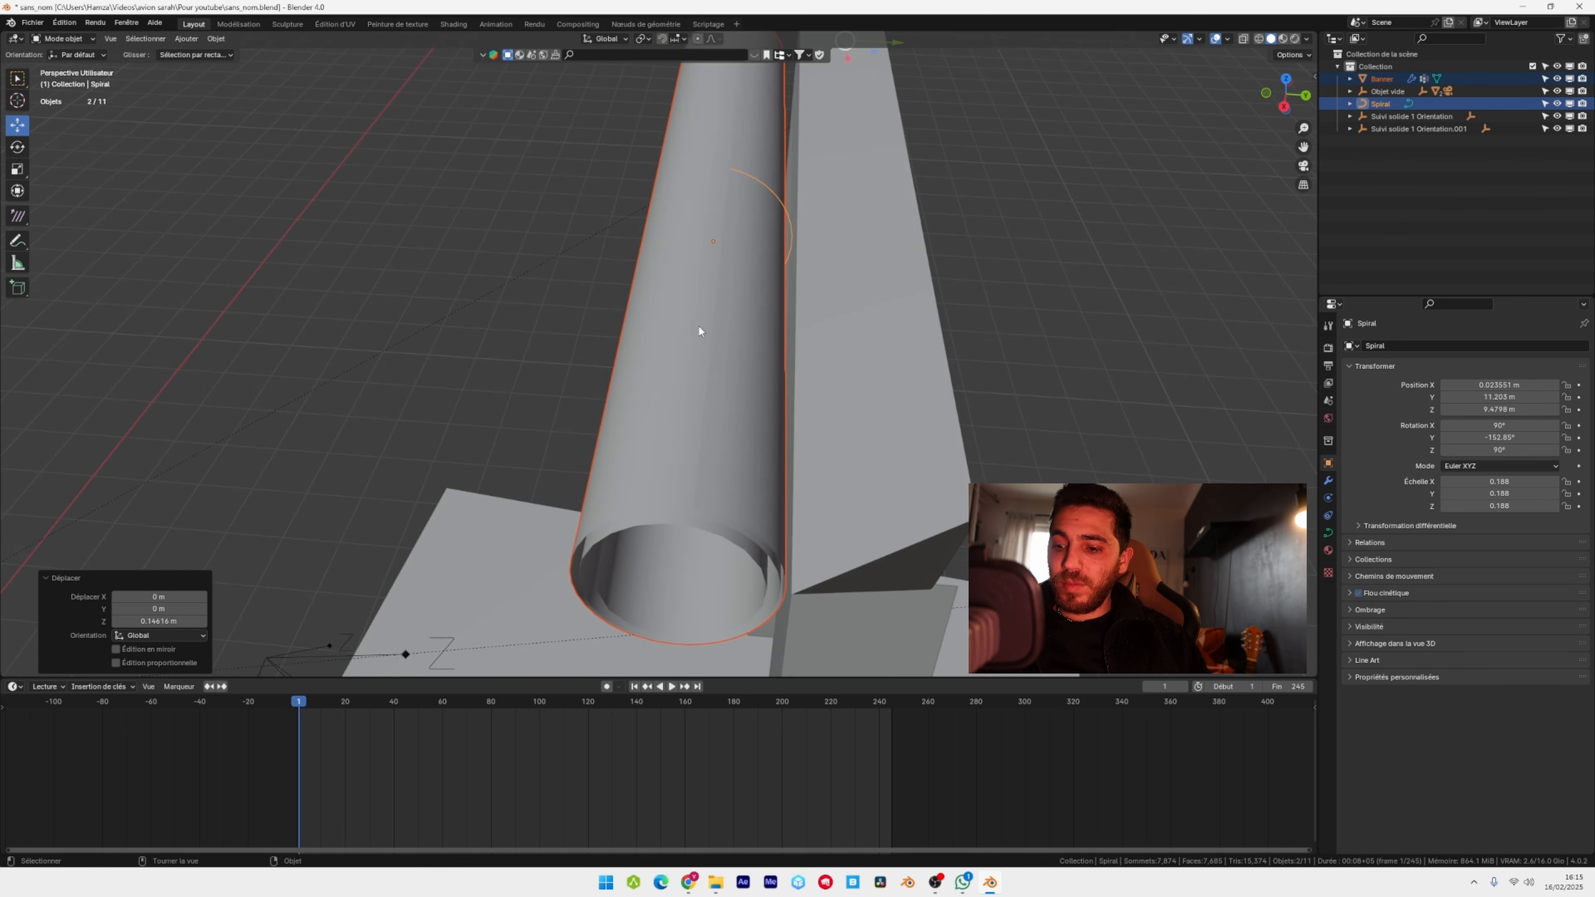
- From the top view, rotate the Banner and Spiral about 1° clockwise around Z to align the roll with the building
key(KP_7)
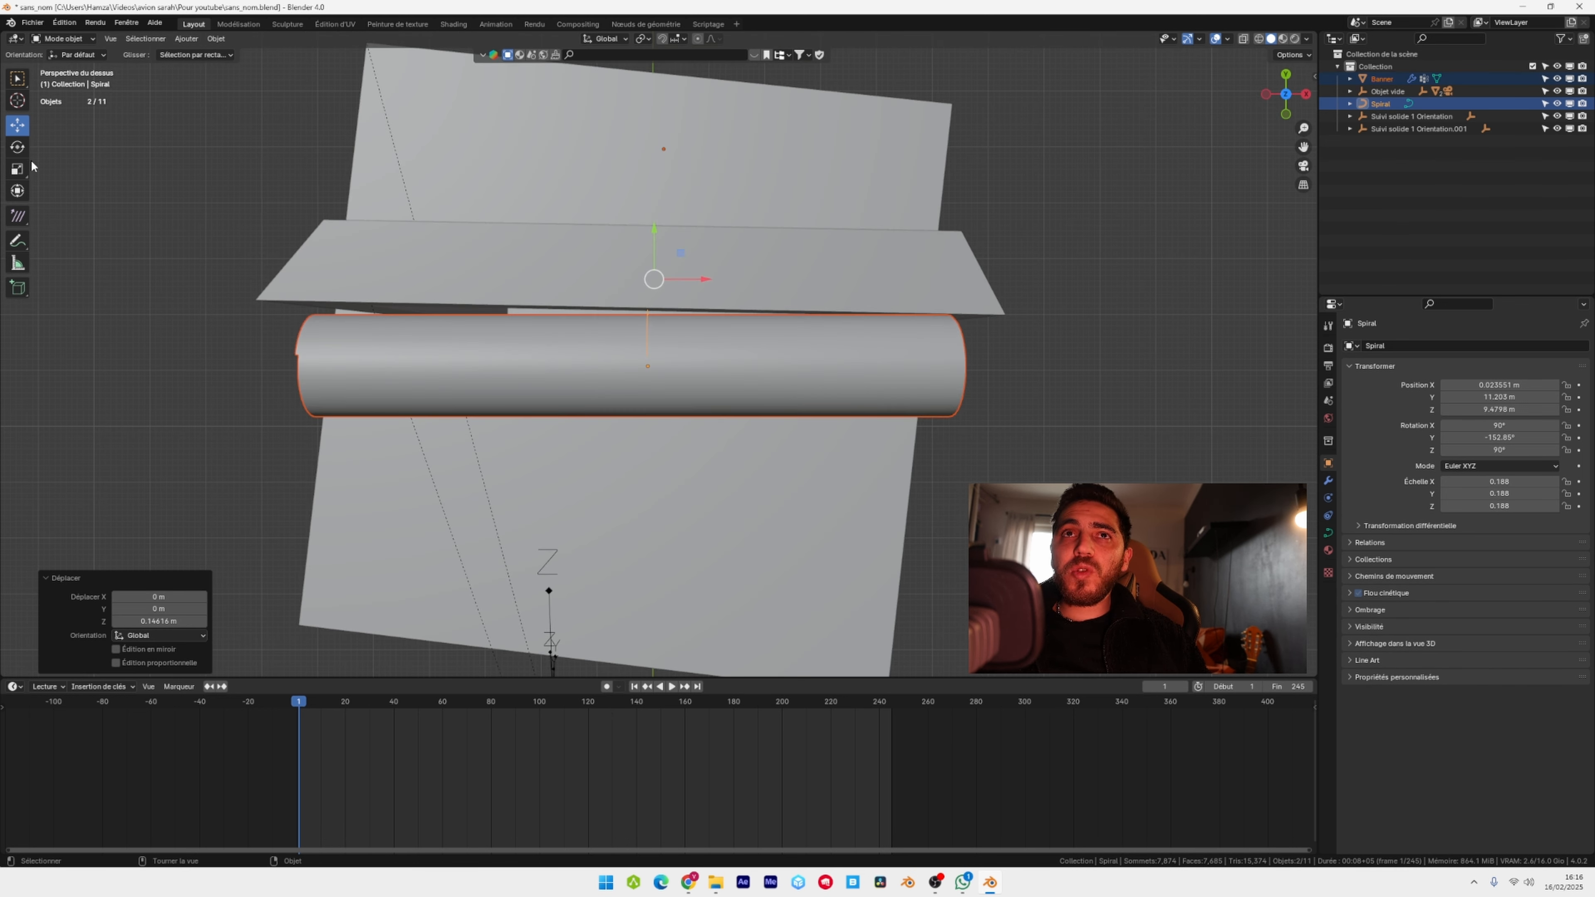
click(17, 146)
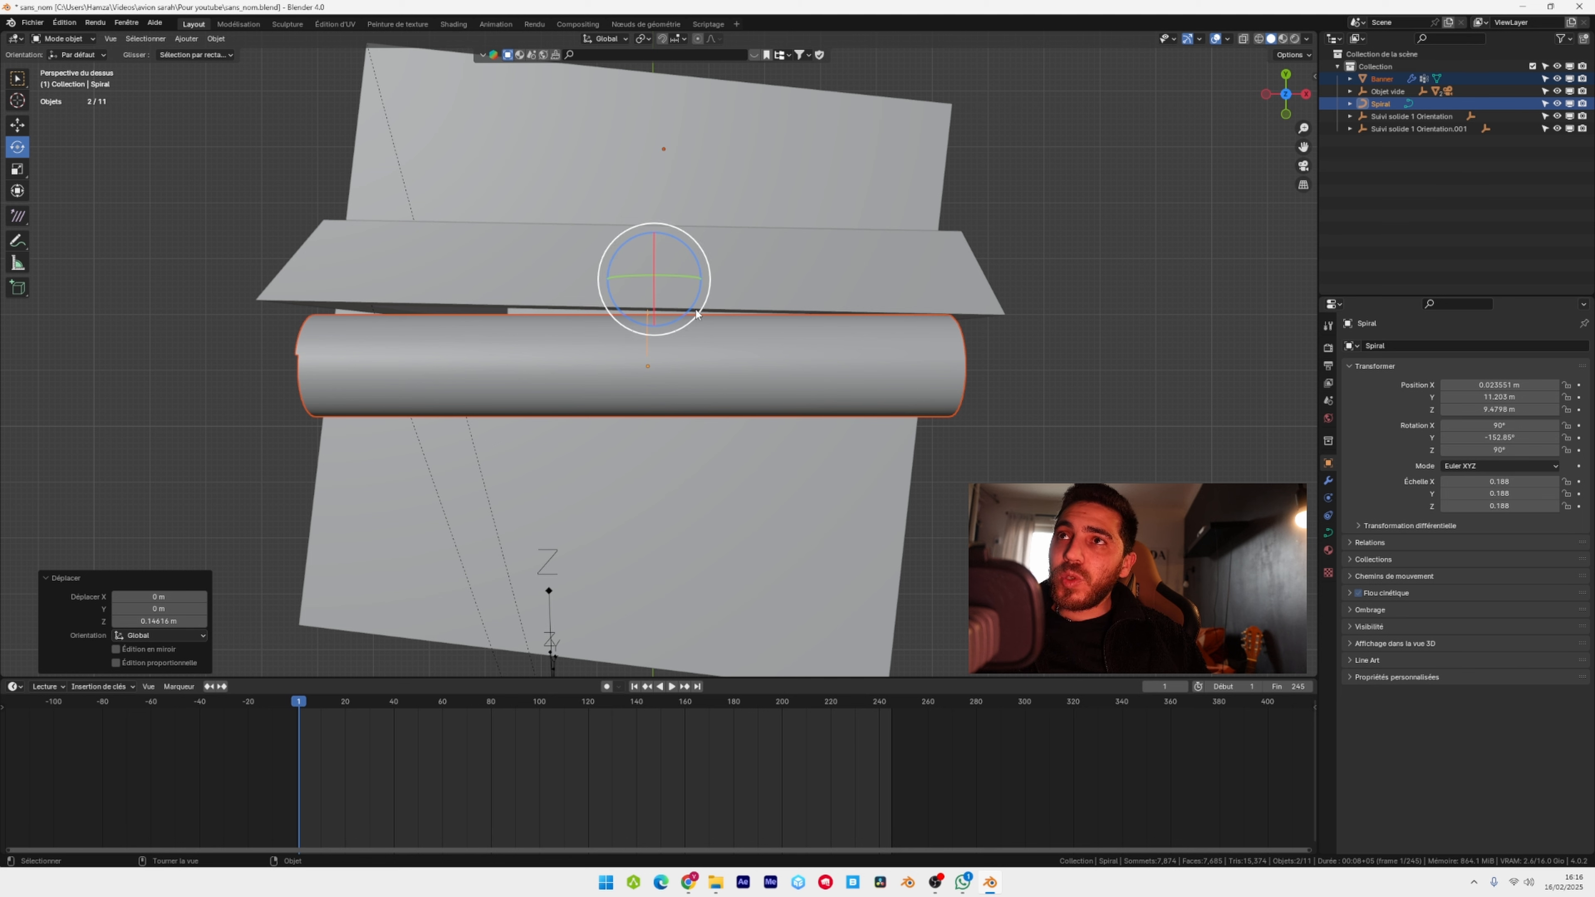
drag(693, 312, 683, 318)
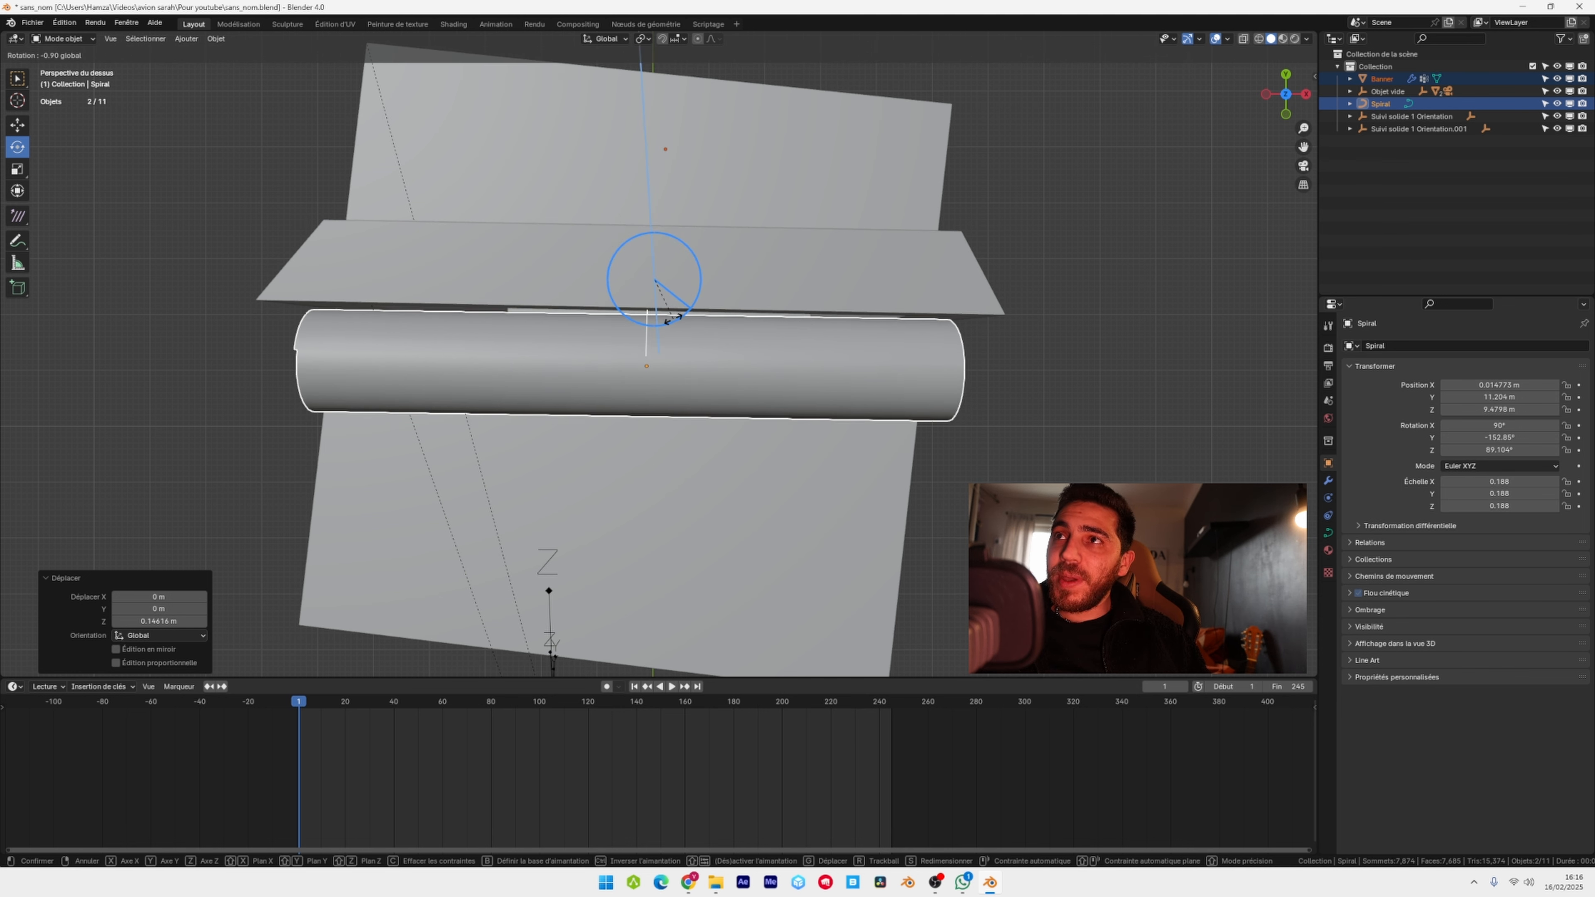
- Rotate the Banner and Spiral about X and move them against the upper beam, with the Spiral at about X 0.04, Y 11.126, Z 9.747 m
scroll(678, 324, up, 3)
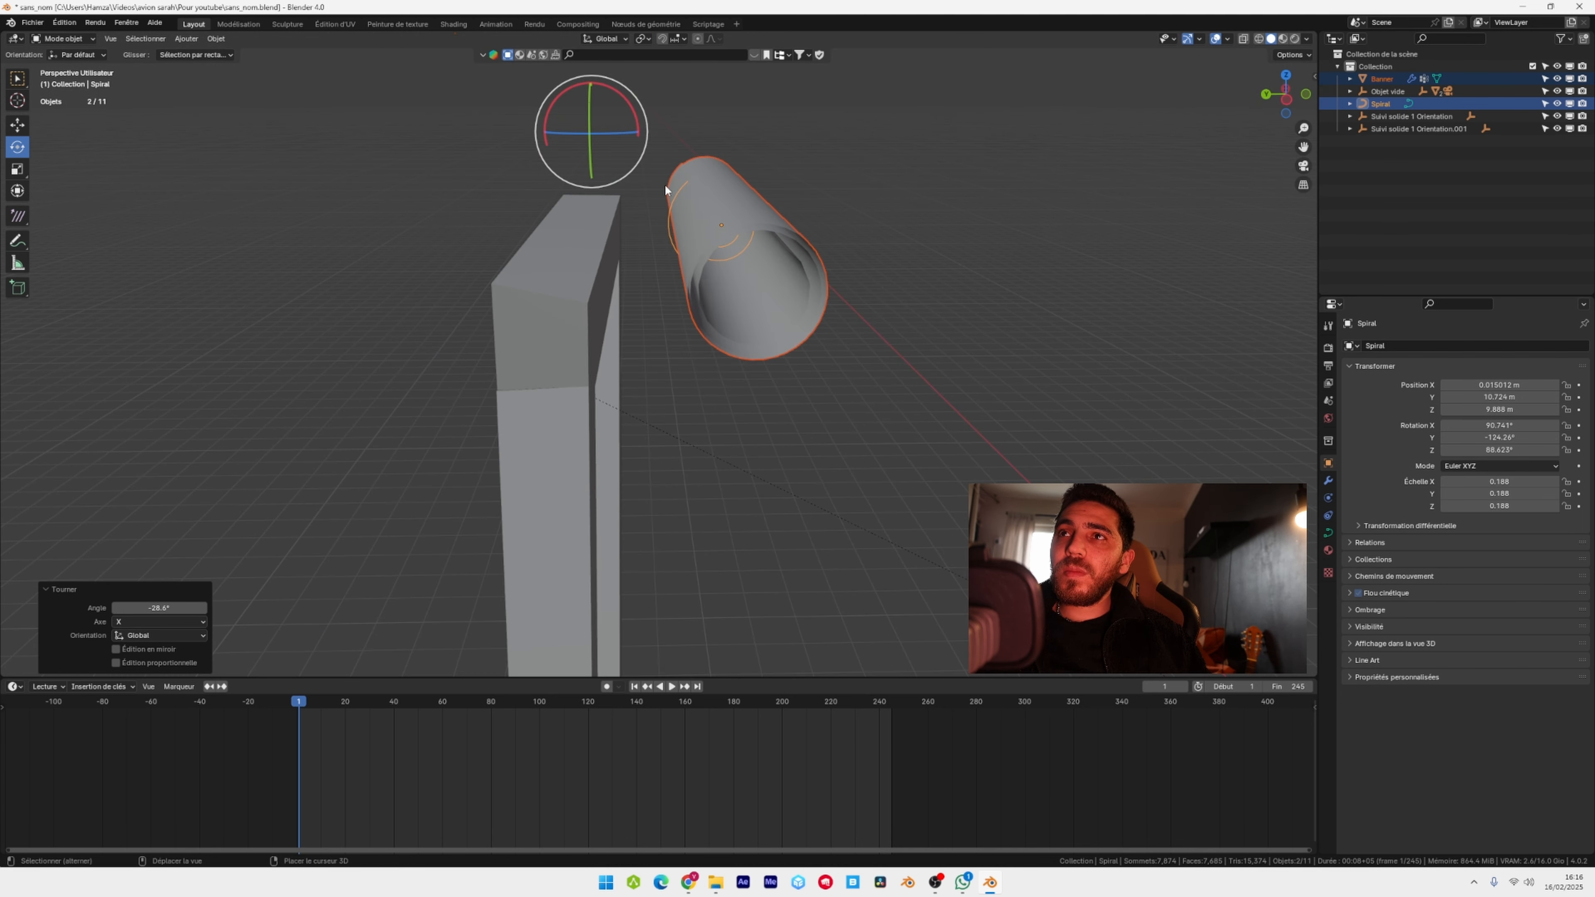
shift+middle_drag(664, 183, 602, 266)
click(17, 125)
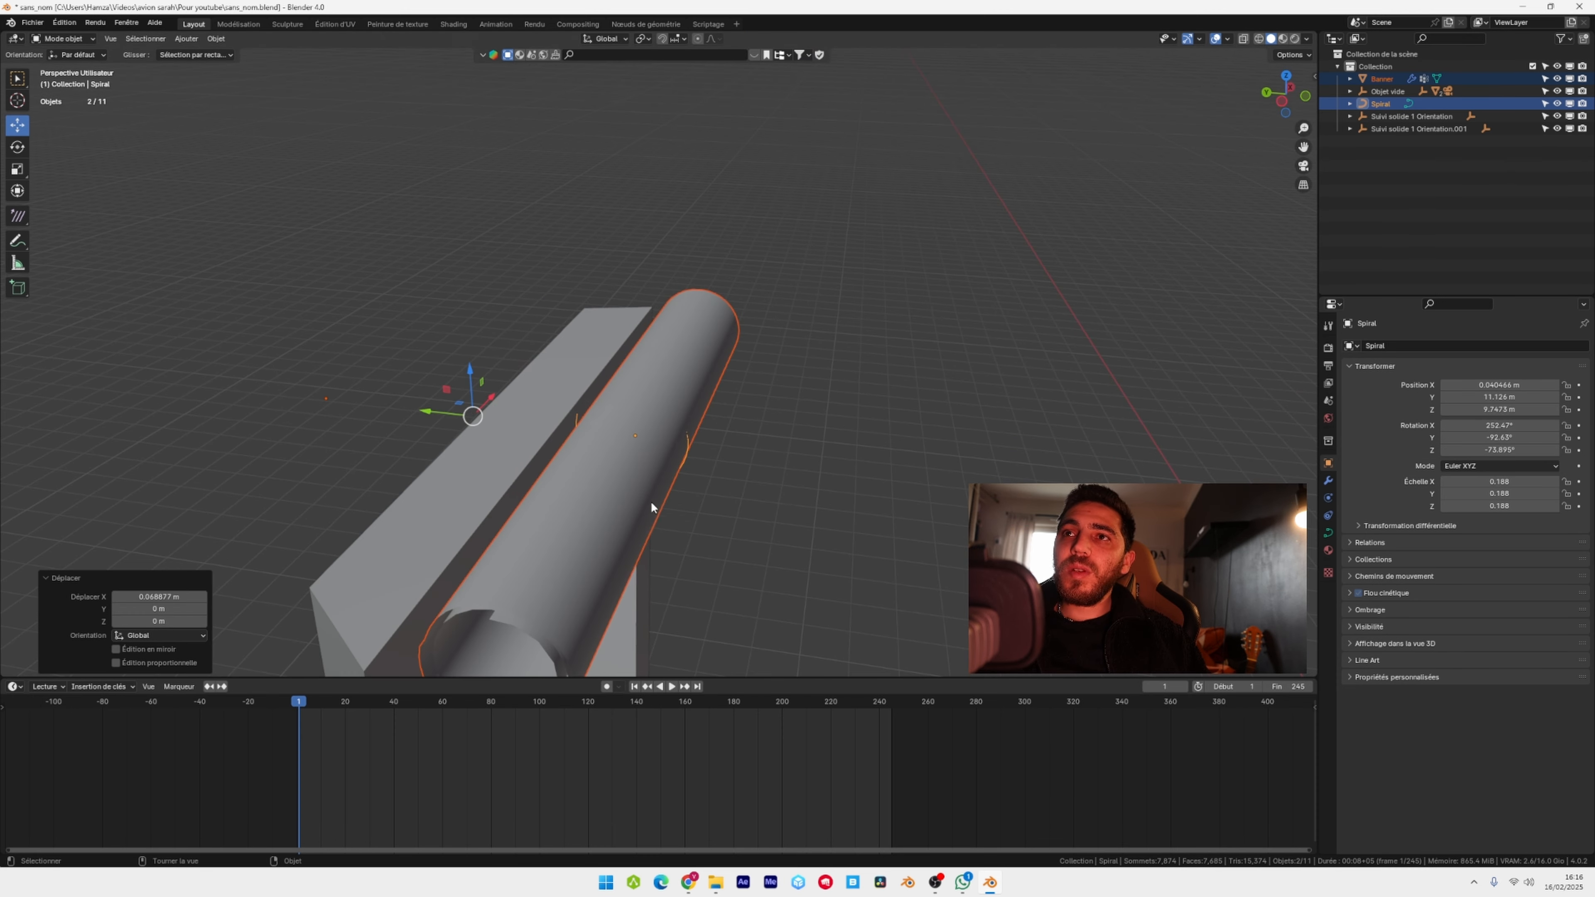
middle_drag(650, 502, 639, 364)
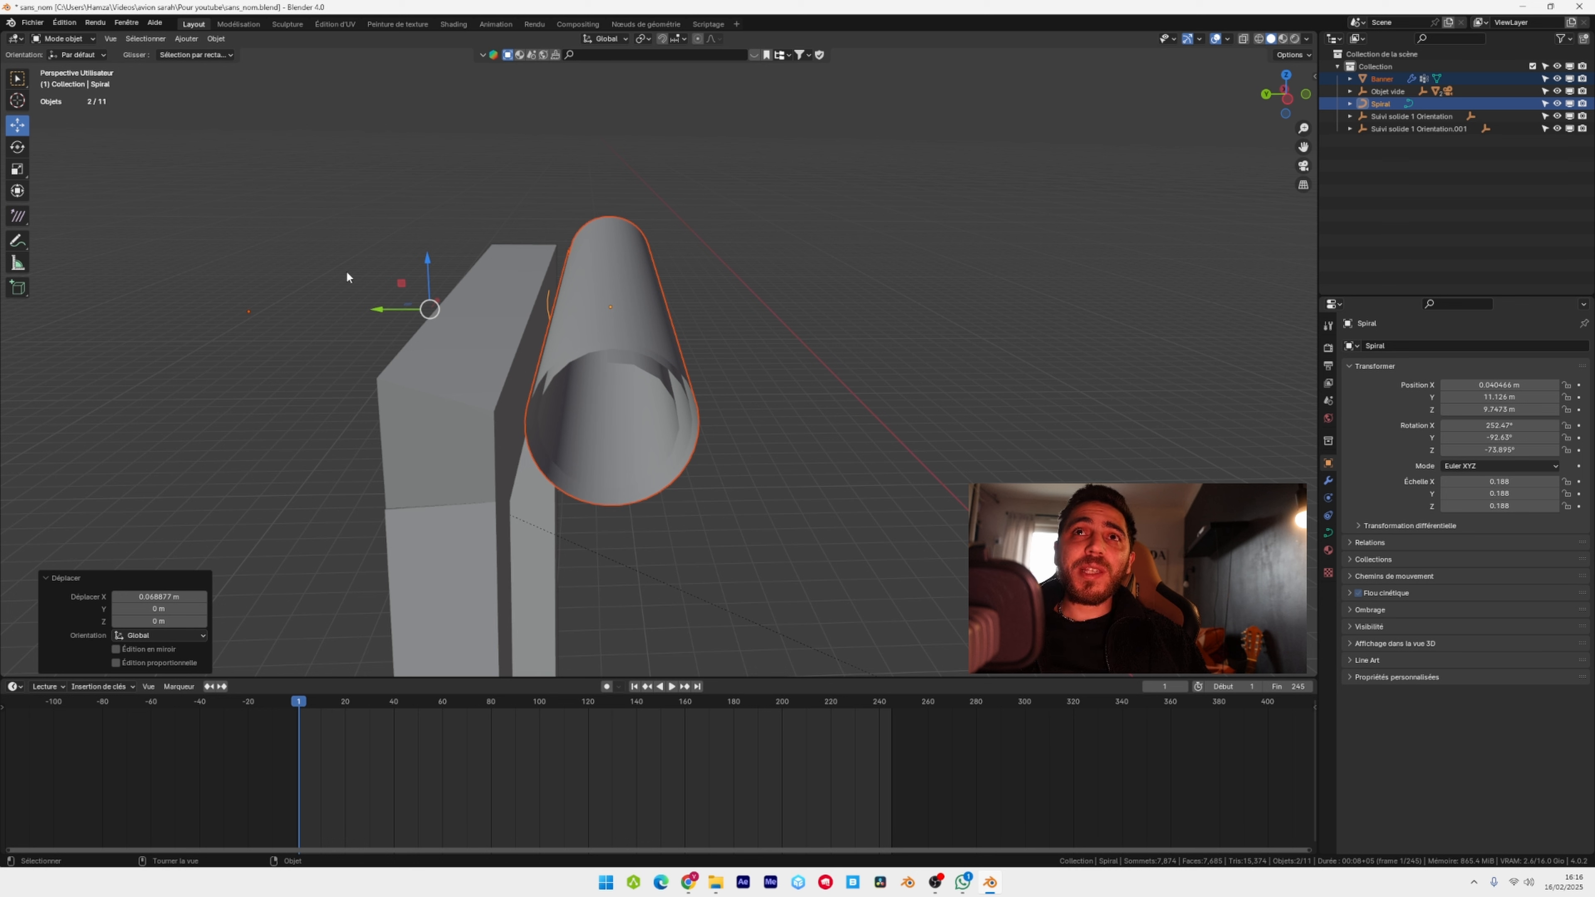
- Save the project as sans_nom.blend
click(33, 22)
click(57, 103)
- Select only the Banner and add Cloth (Tissu) physics to it
click(609, 298)
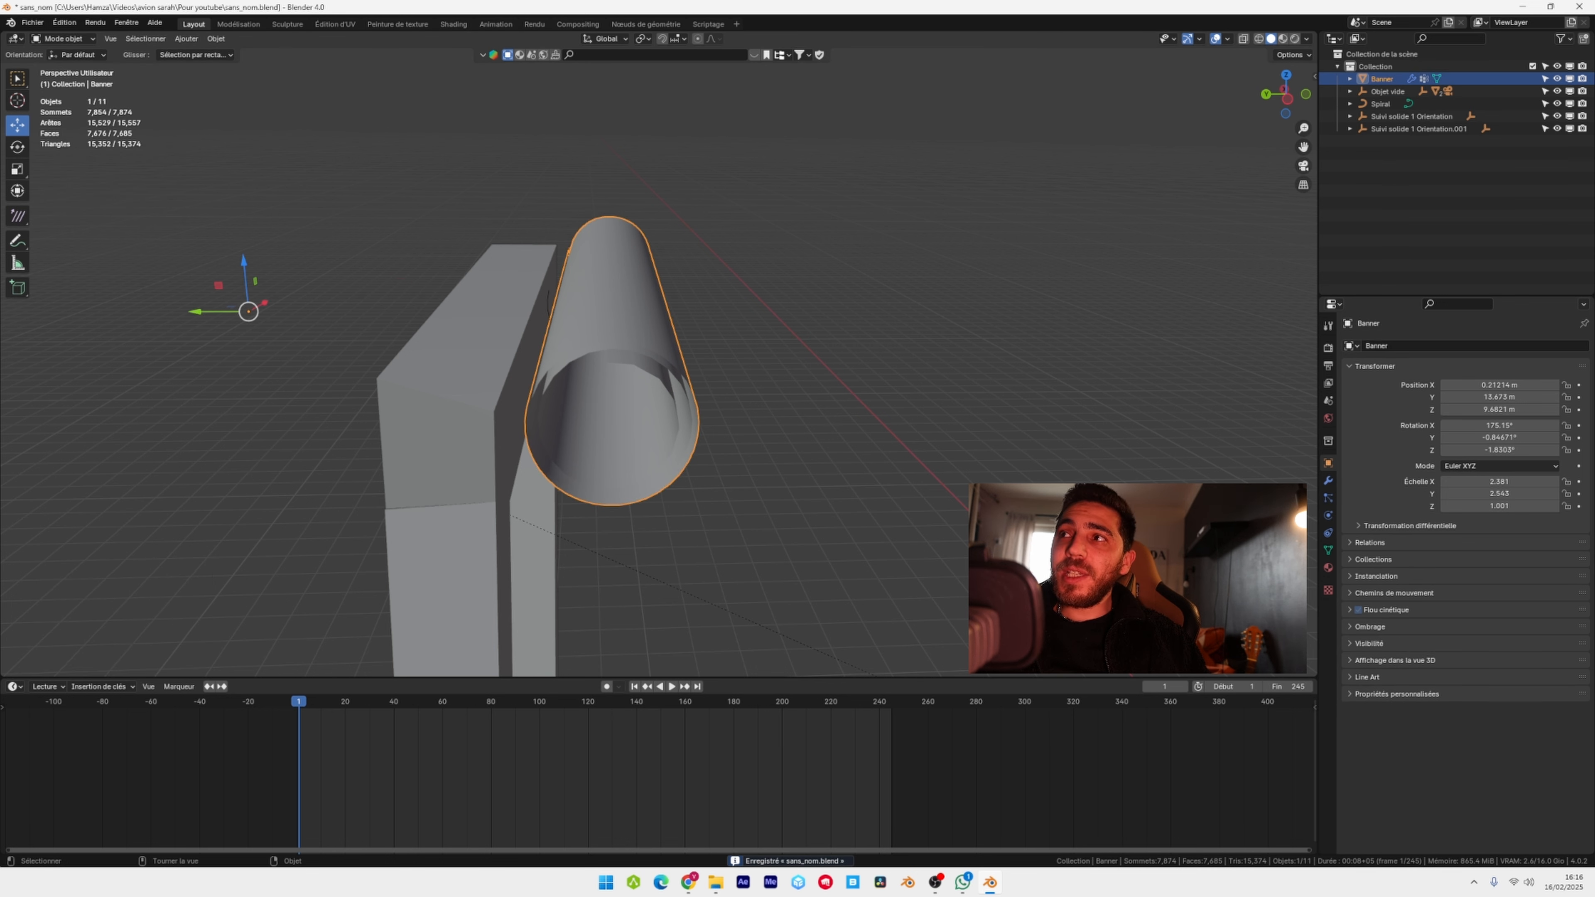
click(1328, 518)
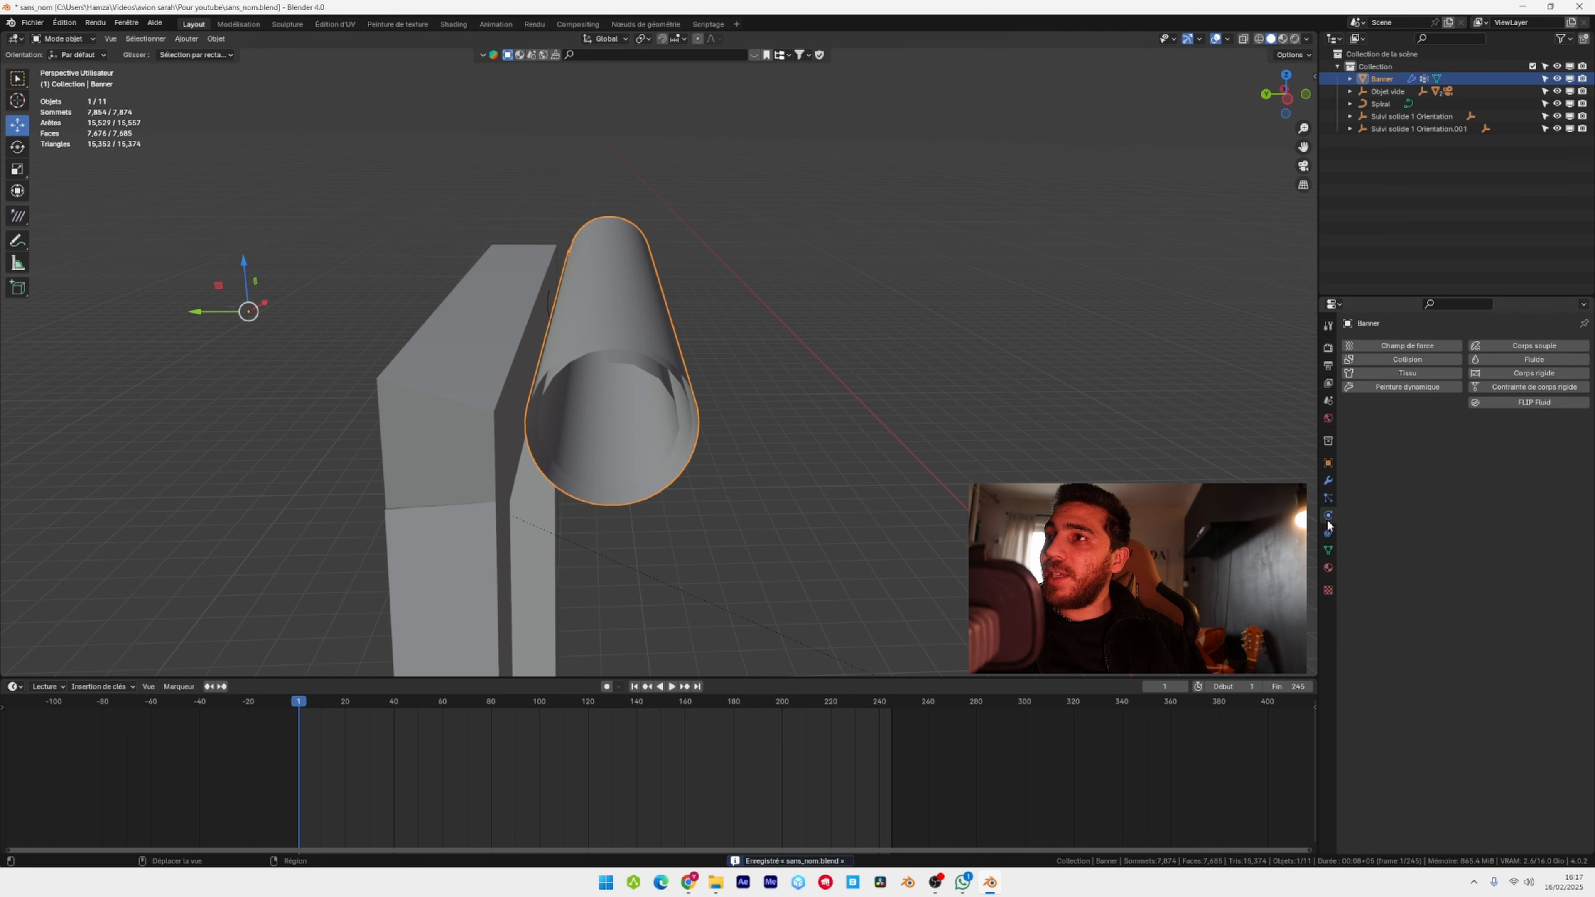
click(1408, 372)
- In the Banner's cloth shape settings, assign the vertex group pins as the pin group
scroll(1414, 374, down, 3)
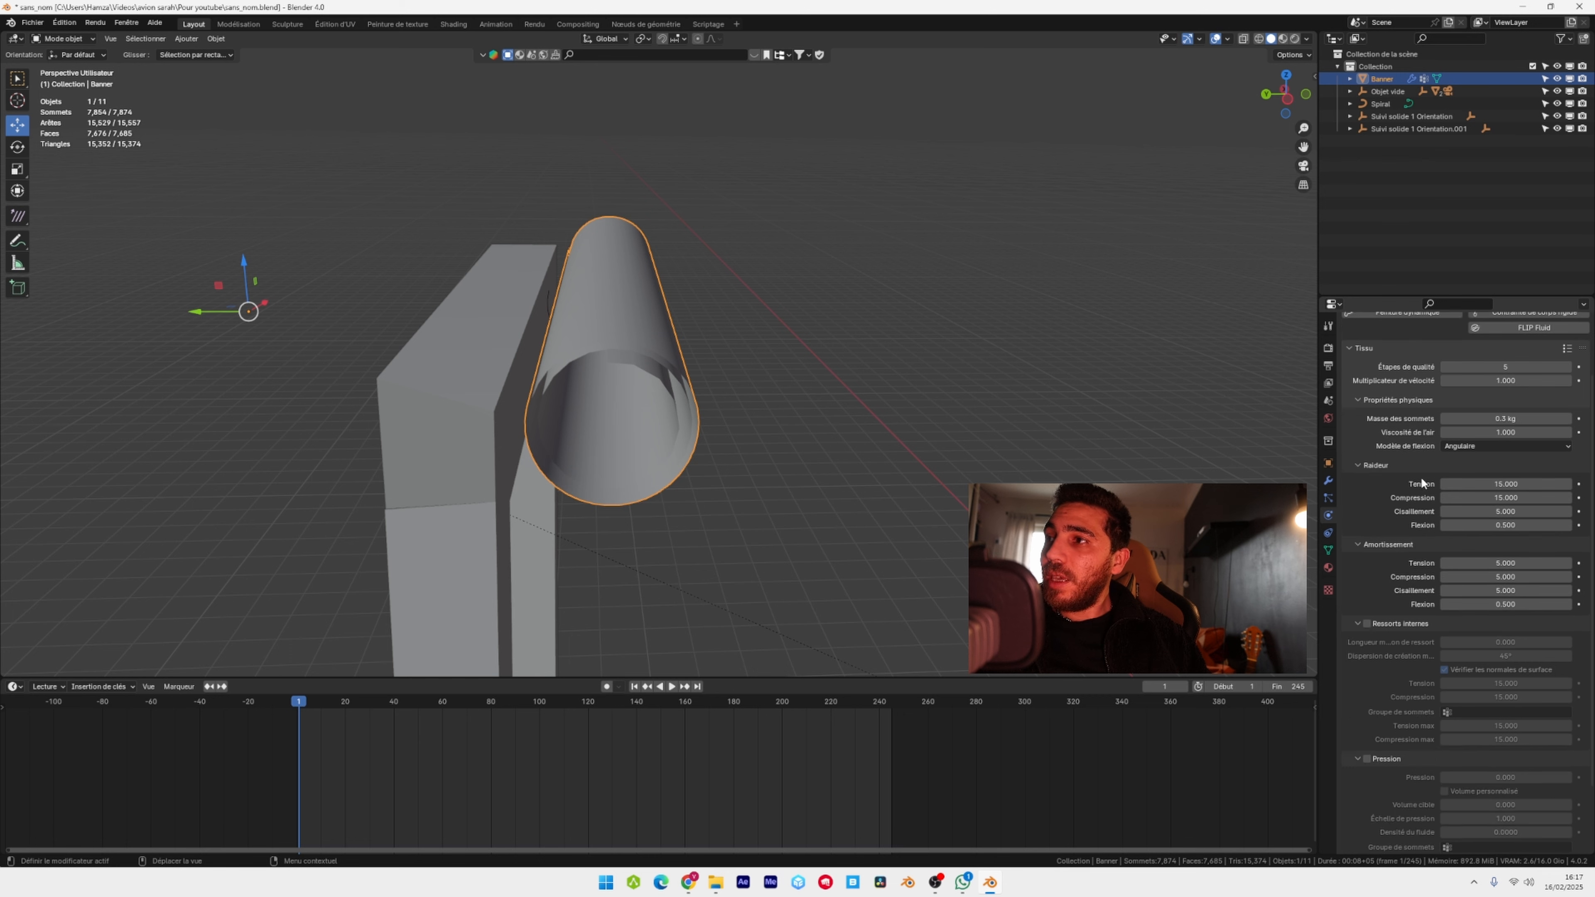
scroll(1436, 472, down, 3)
click(1357, 799)
scroll(1420, 668, down, 4)
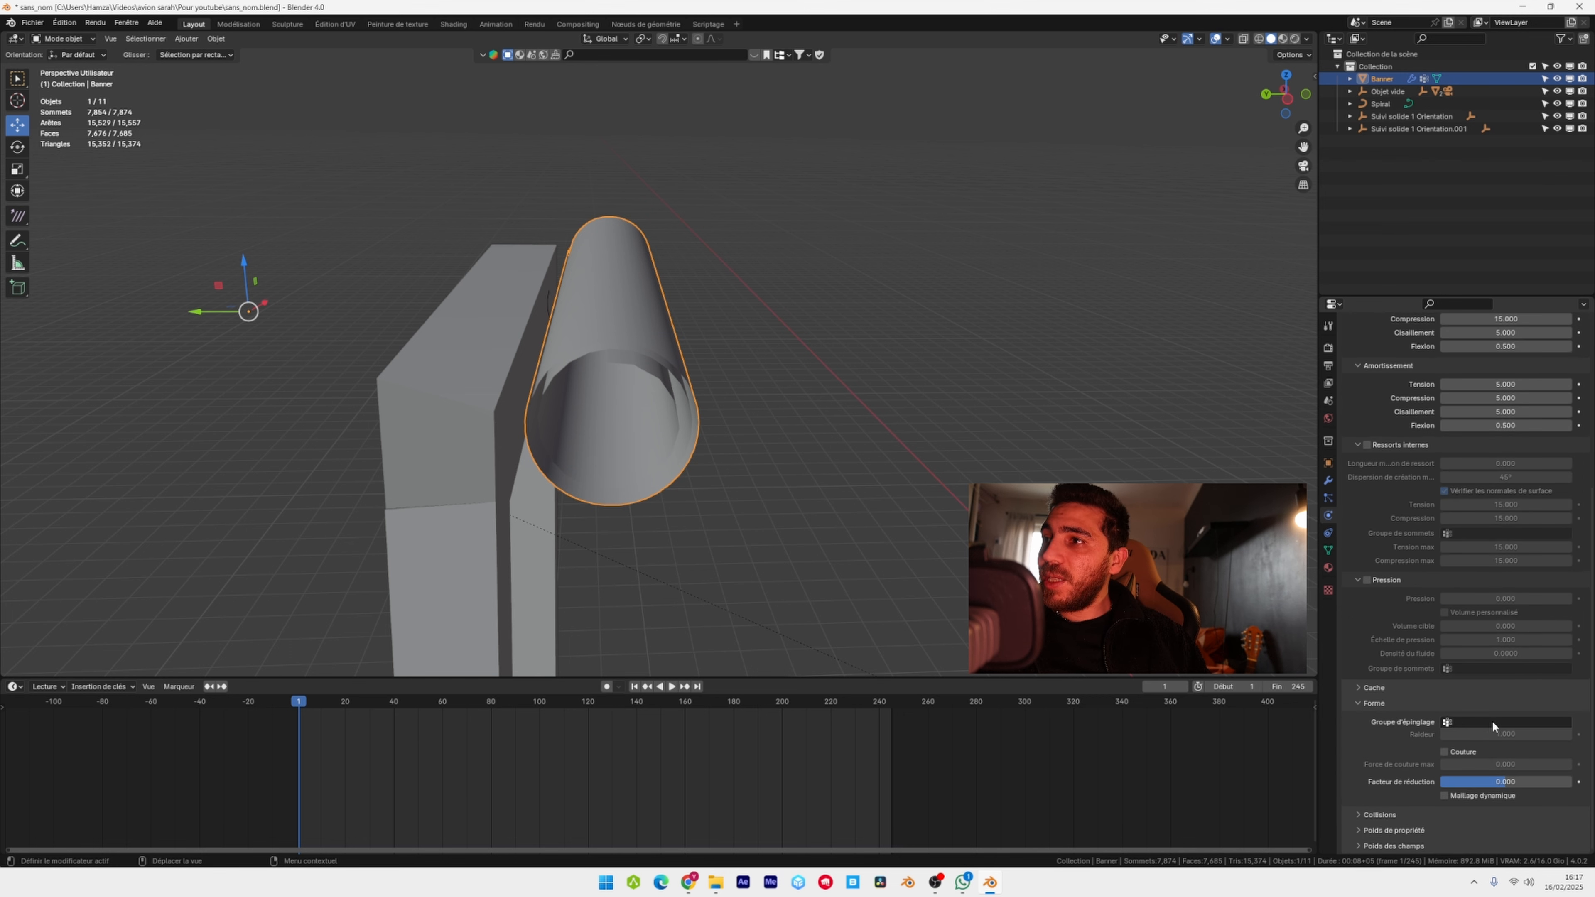
click(1507, 722)
text(pin)
click(1465, 741)
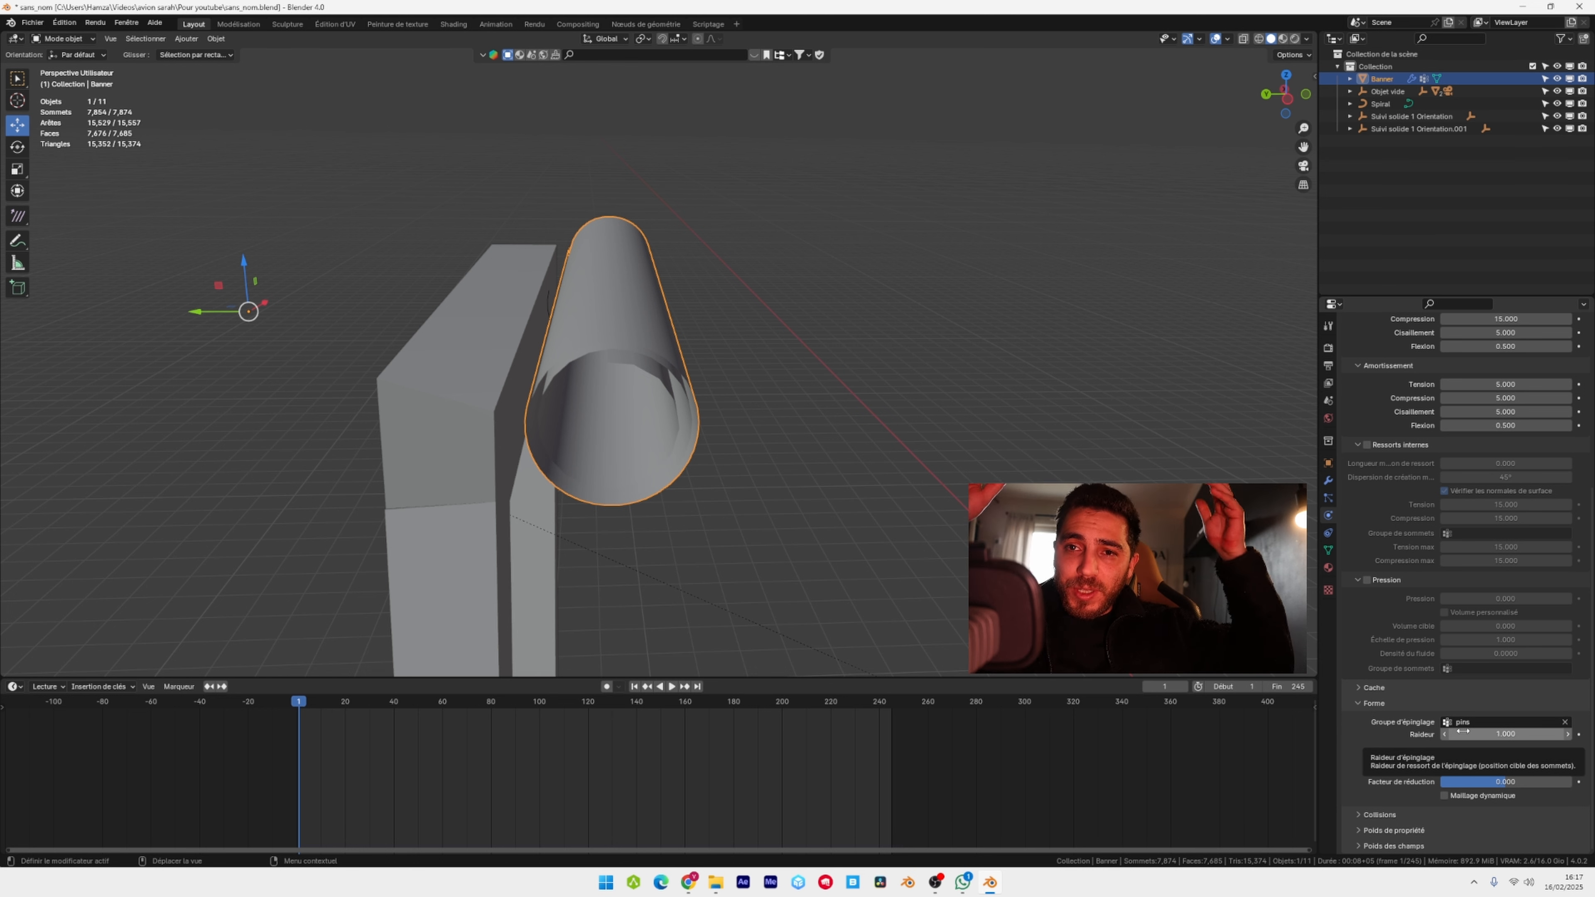
- Play the cloth simulation from the side, front and camera views to check how the banner unrolls, ending at the first frame
key(space)
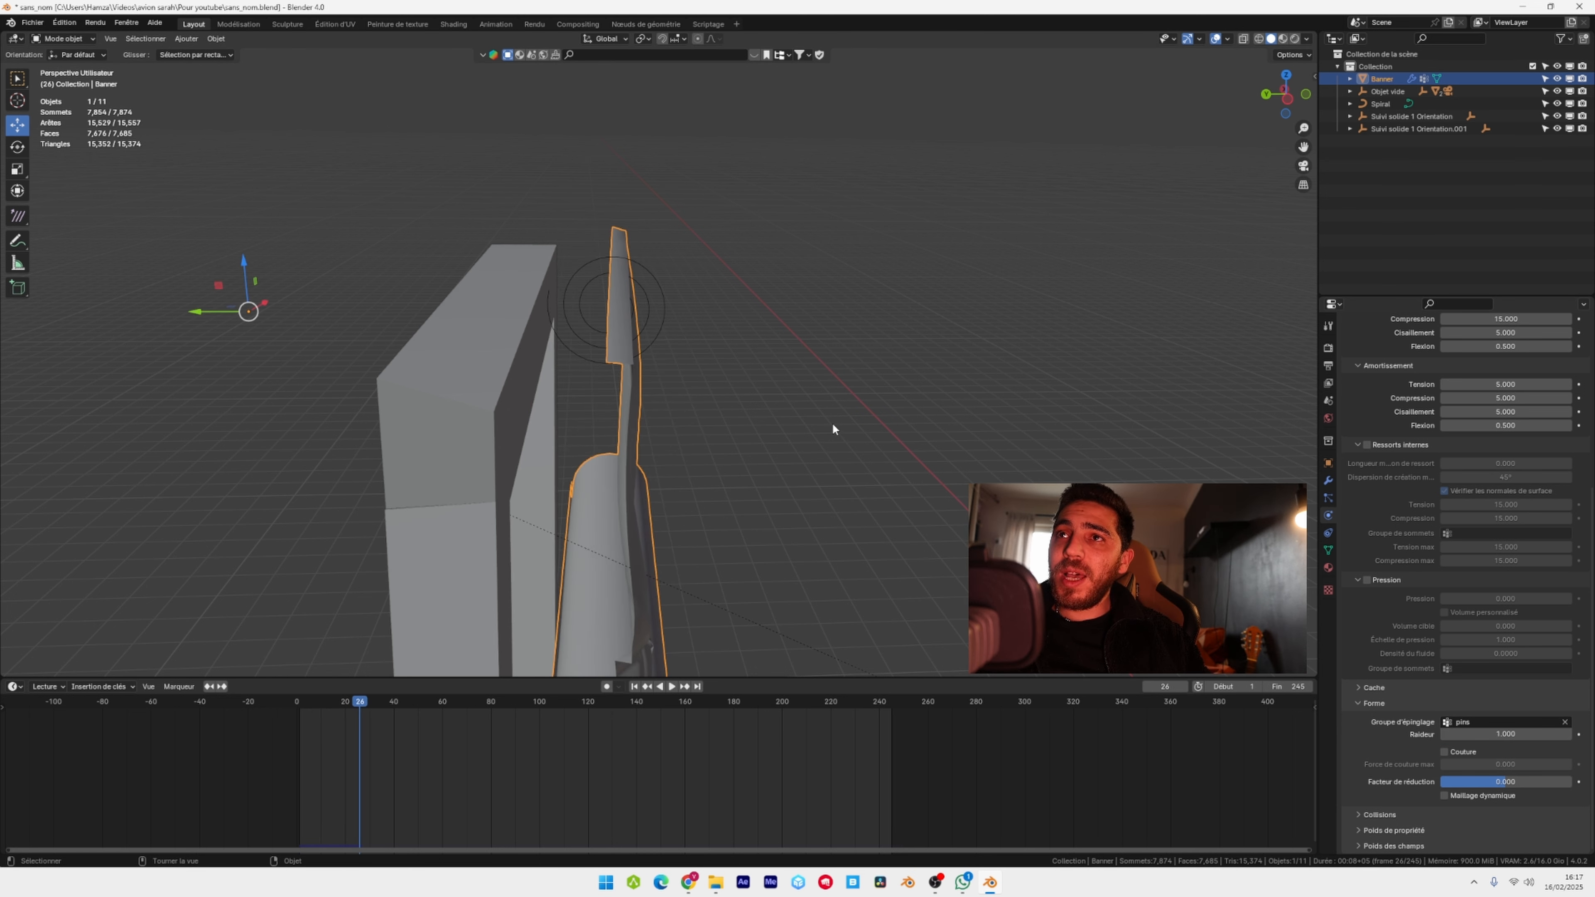
key(KP_1)
key(space)
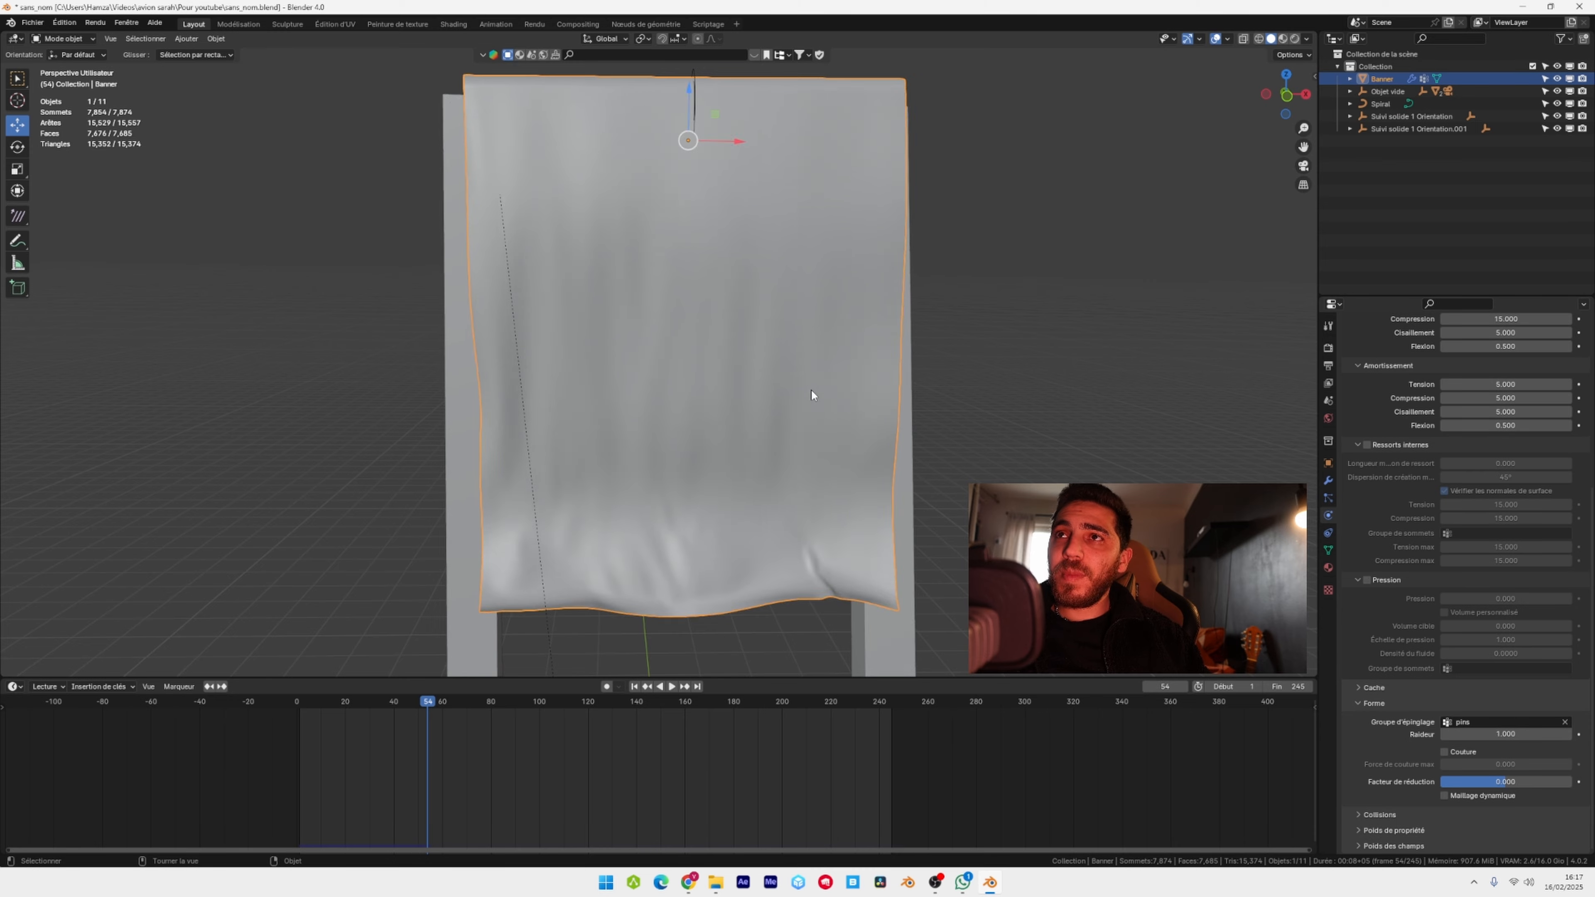
key(KP_0)
shift+middle_drag(829, 445, 821, 282)
key(space)
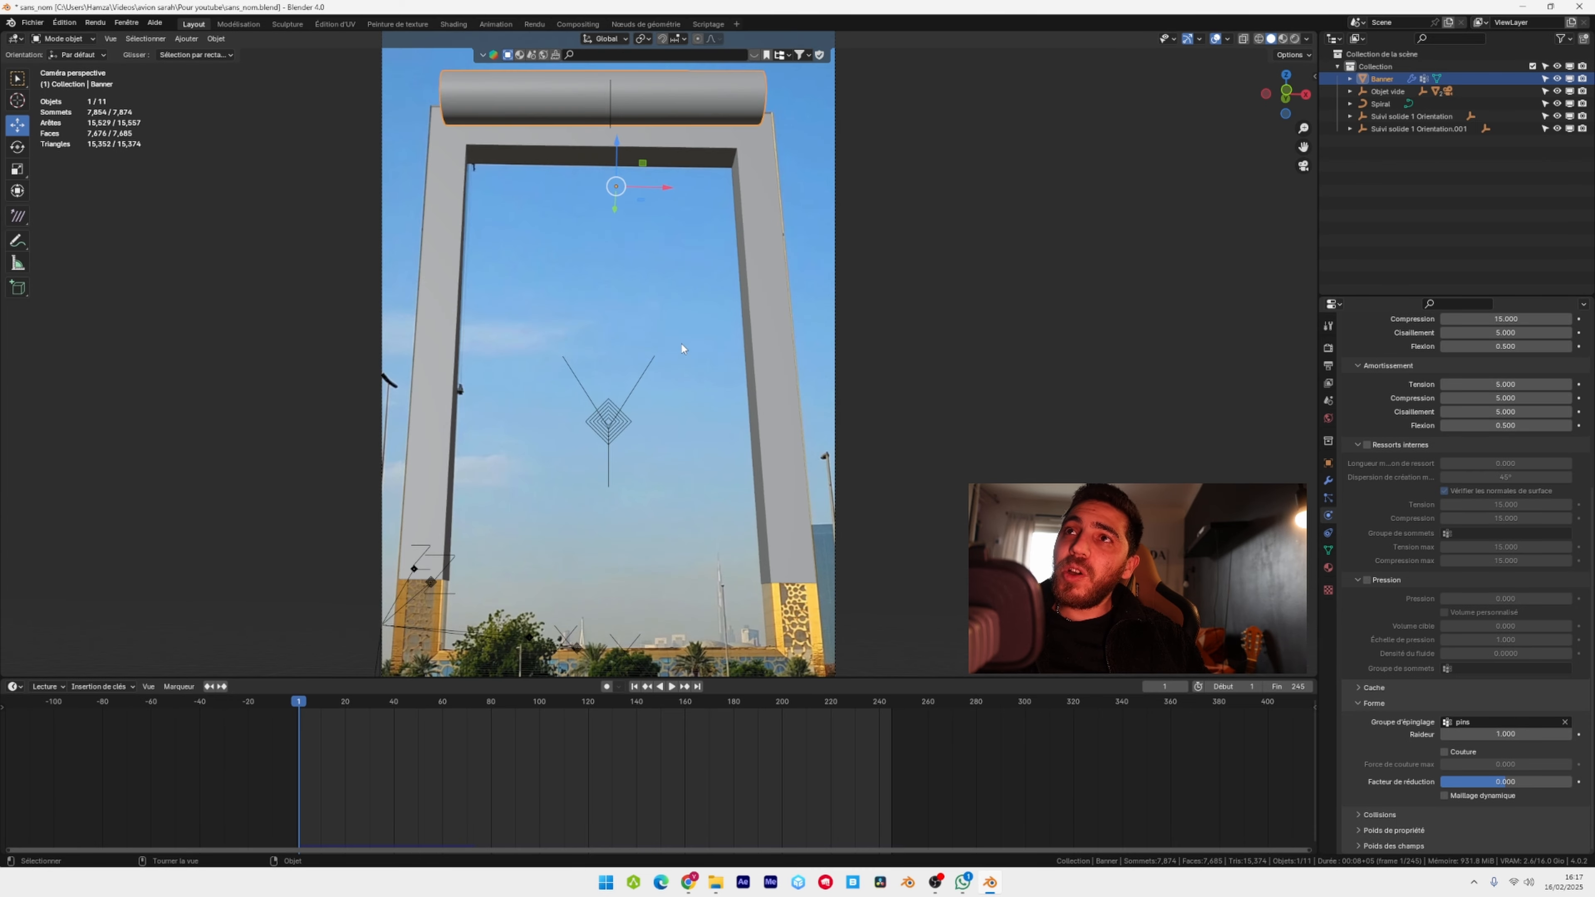
shift+middle_drag(648, 265, 705, 404)
key(space)
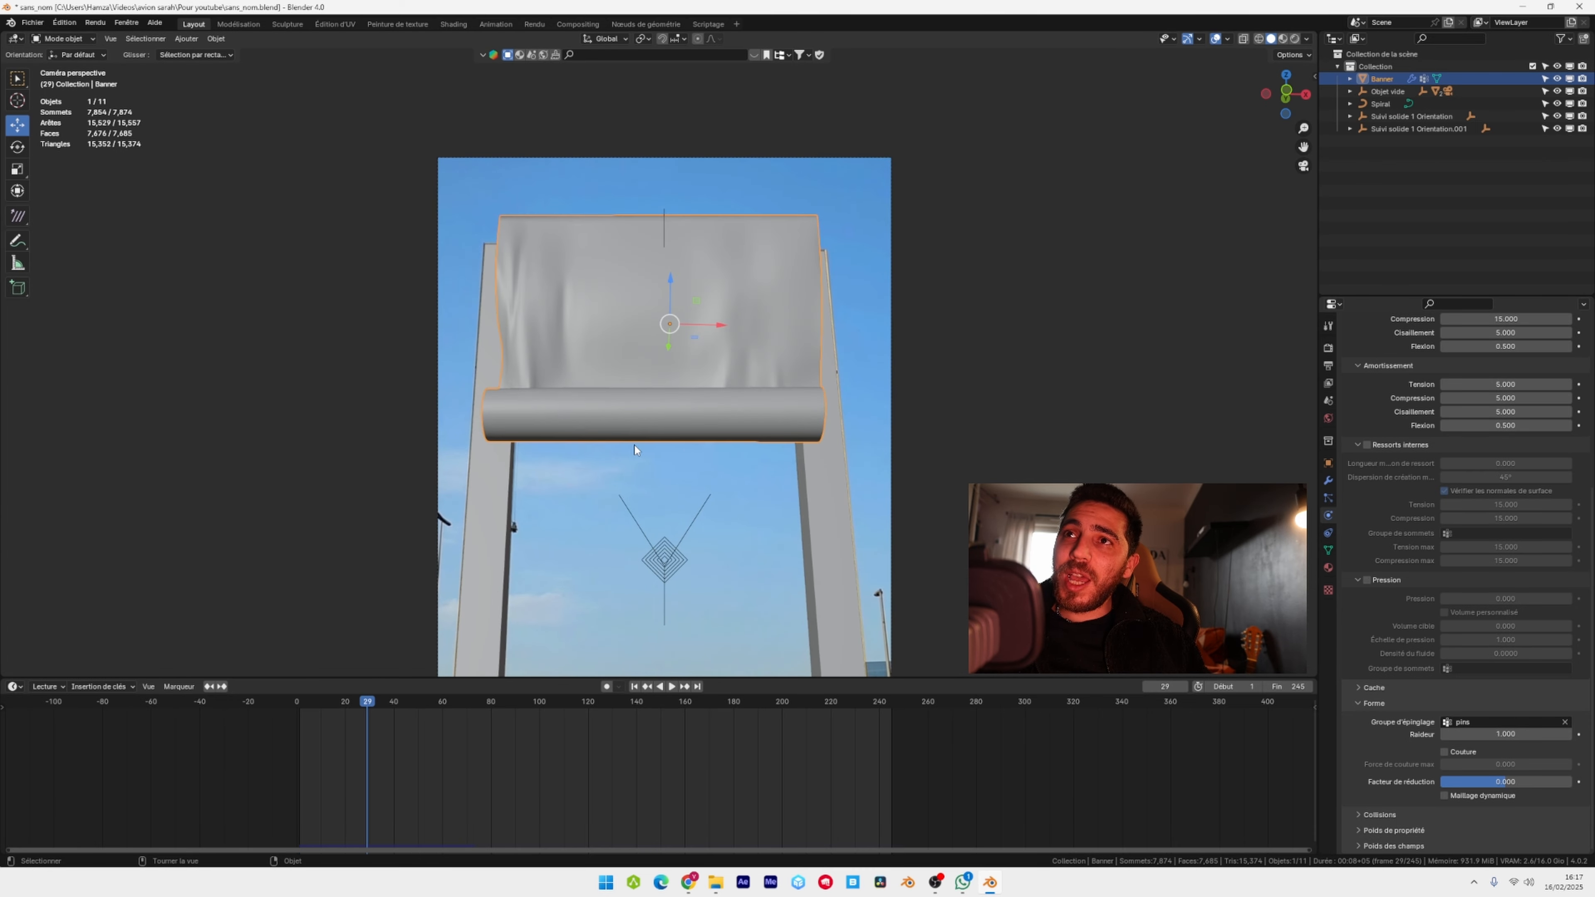
middle_drag(634, 443, 730, 344)
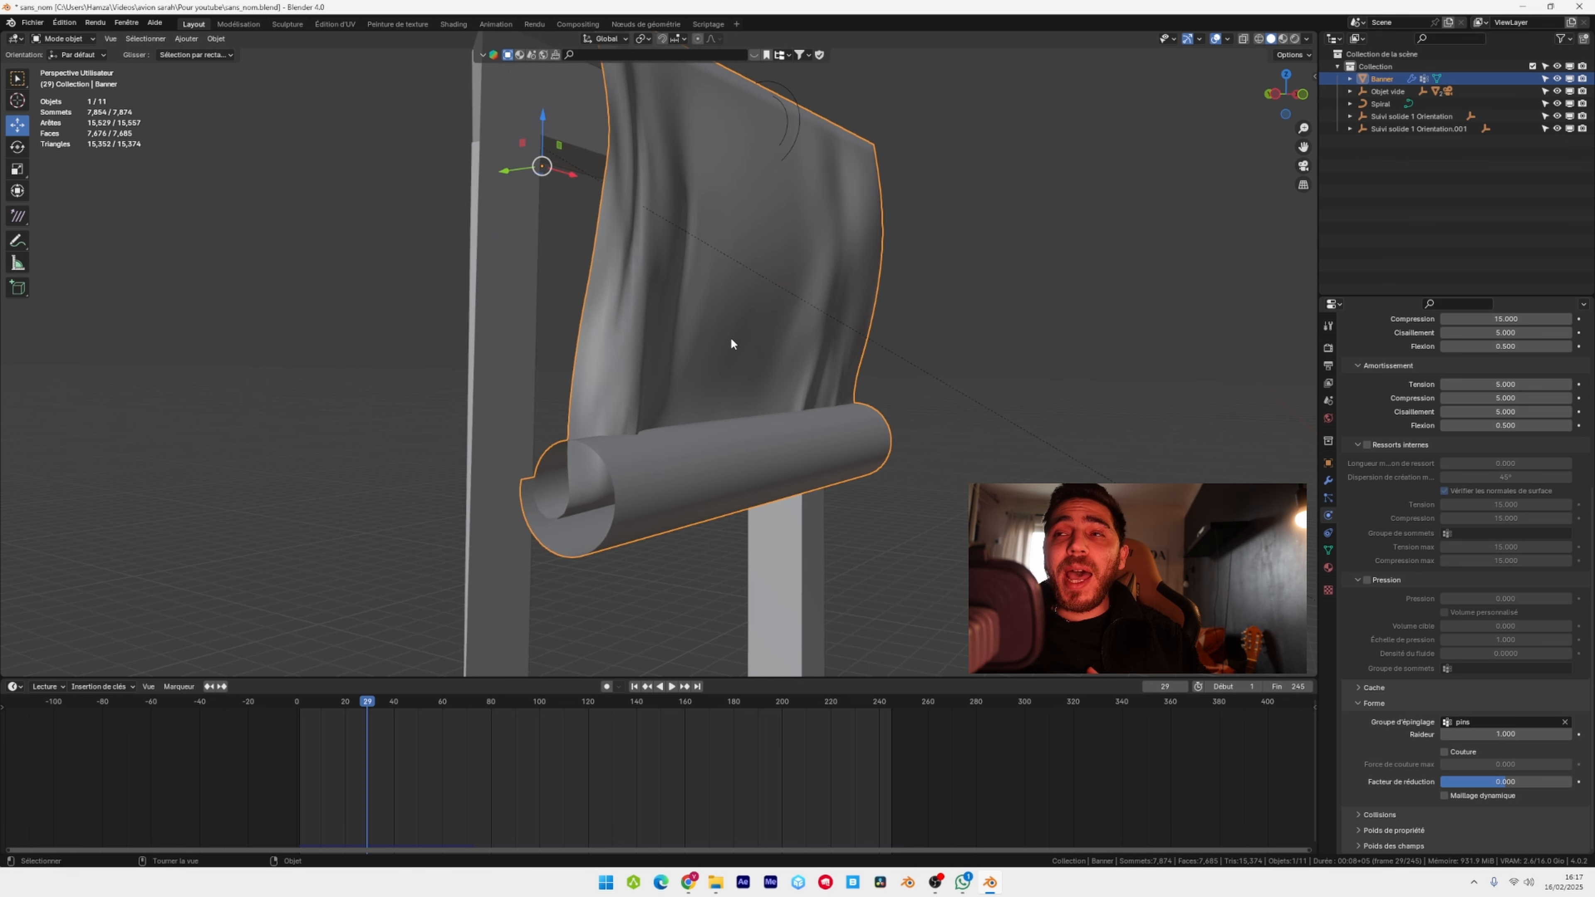
click(635, 689)
shift+middle_drag(754, 274, 757, 541)
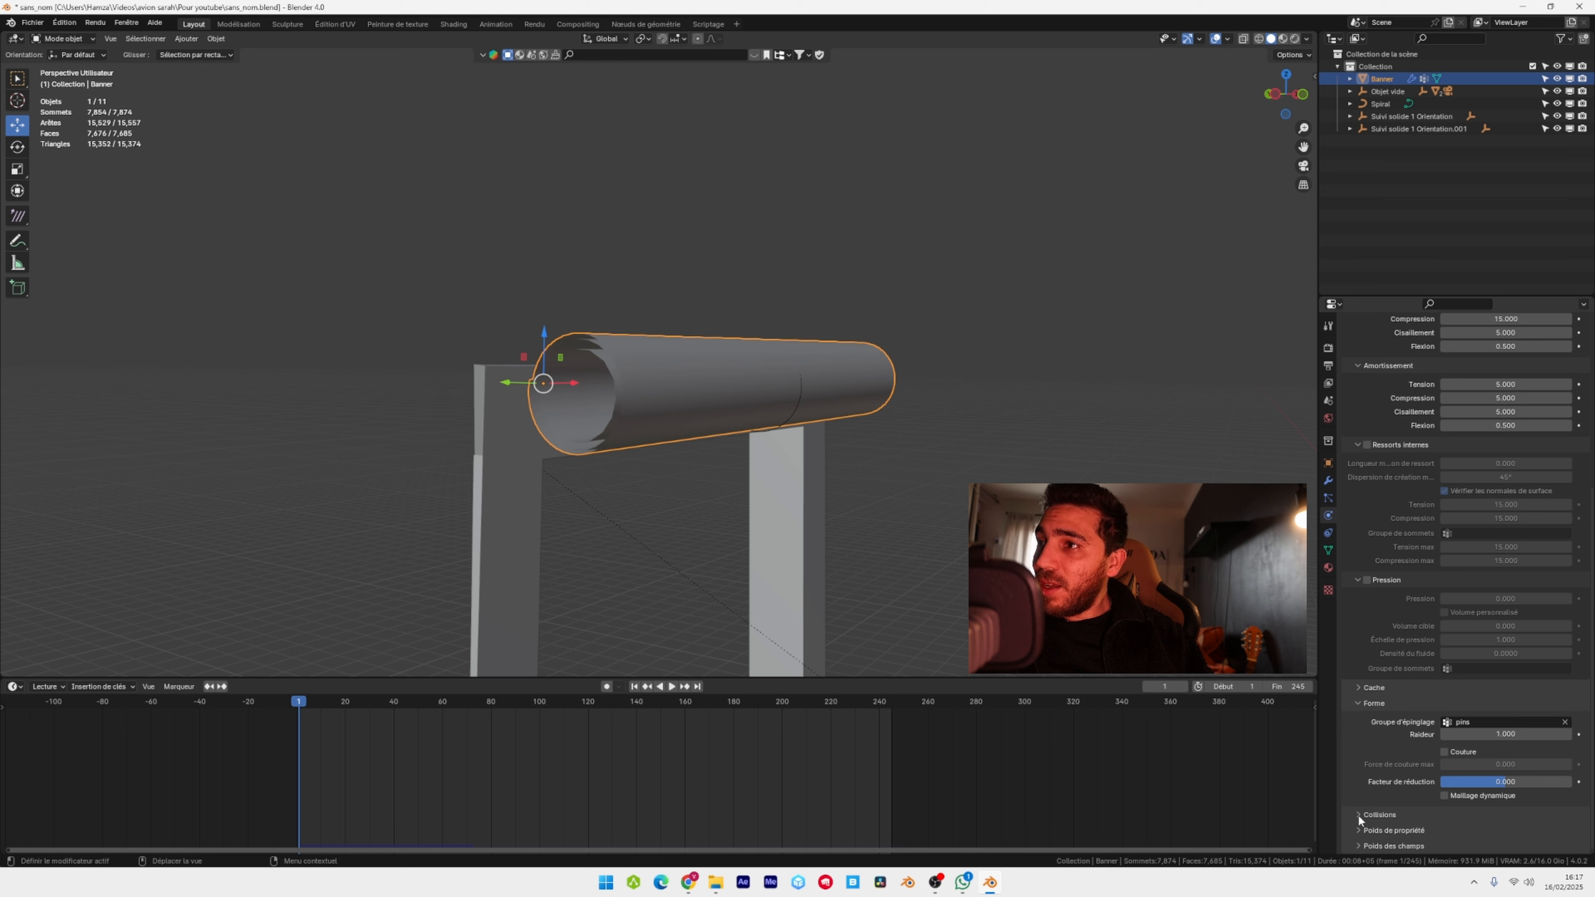
- In the Banner's cloth collision settings, enable self-collisions (Auto-collisions) and set the collision quality to 5
click(1359, 814)
scroll(1414, 640, down, 5)
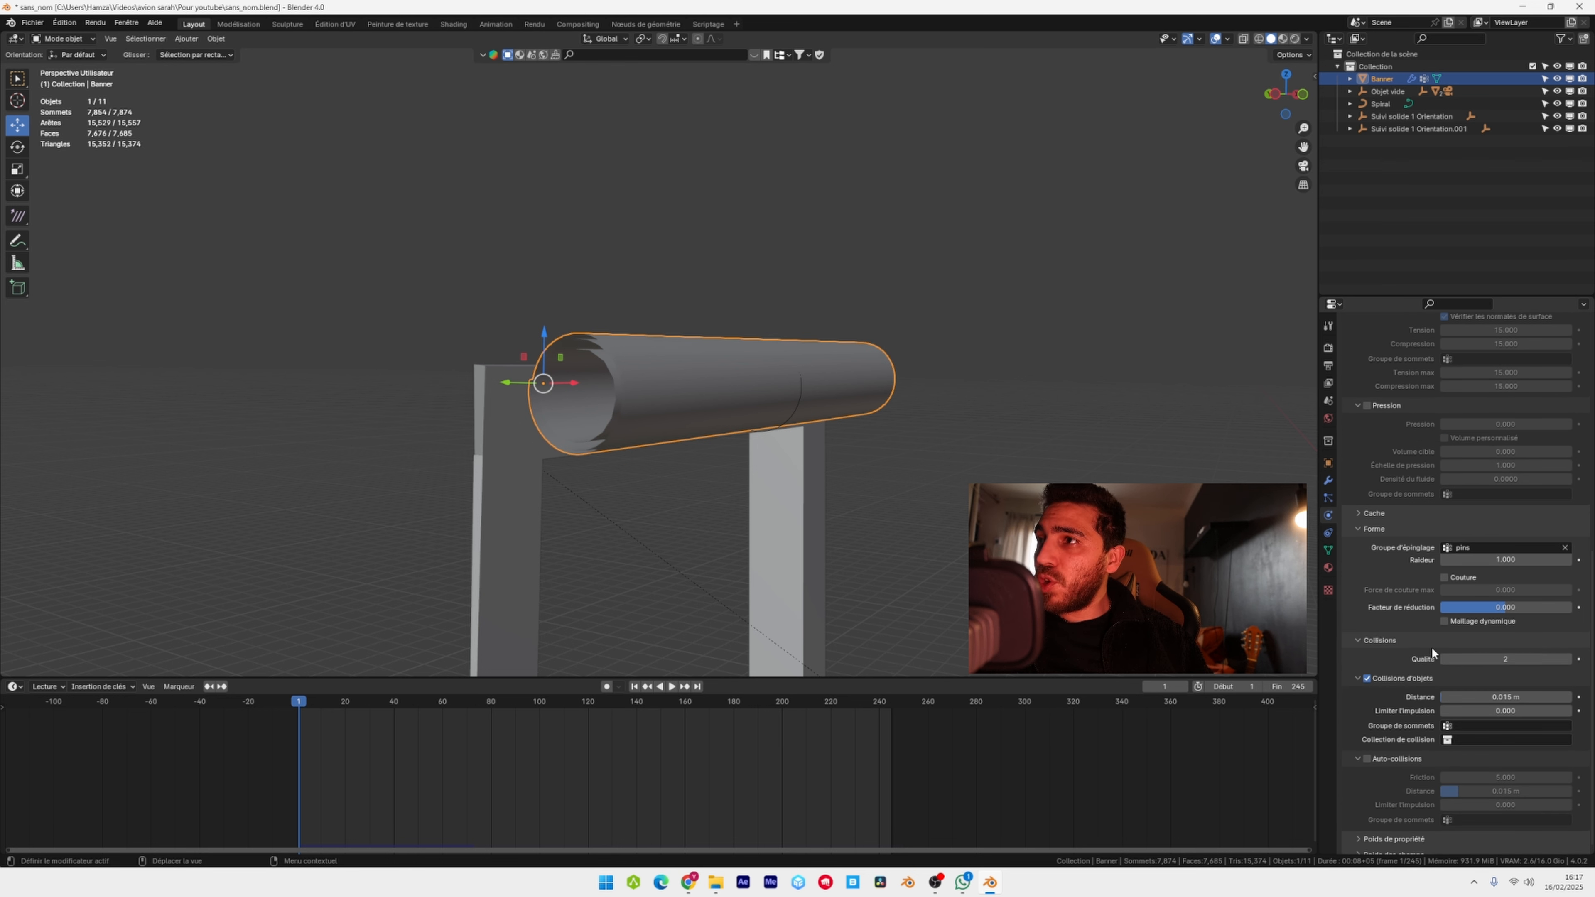
click(1367, 758)
click(1514, 658)
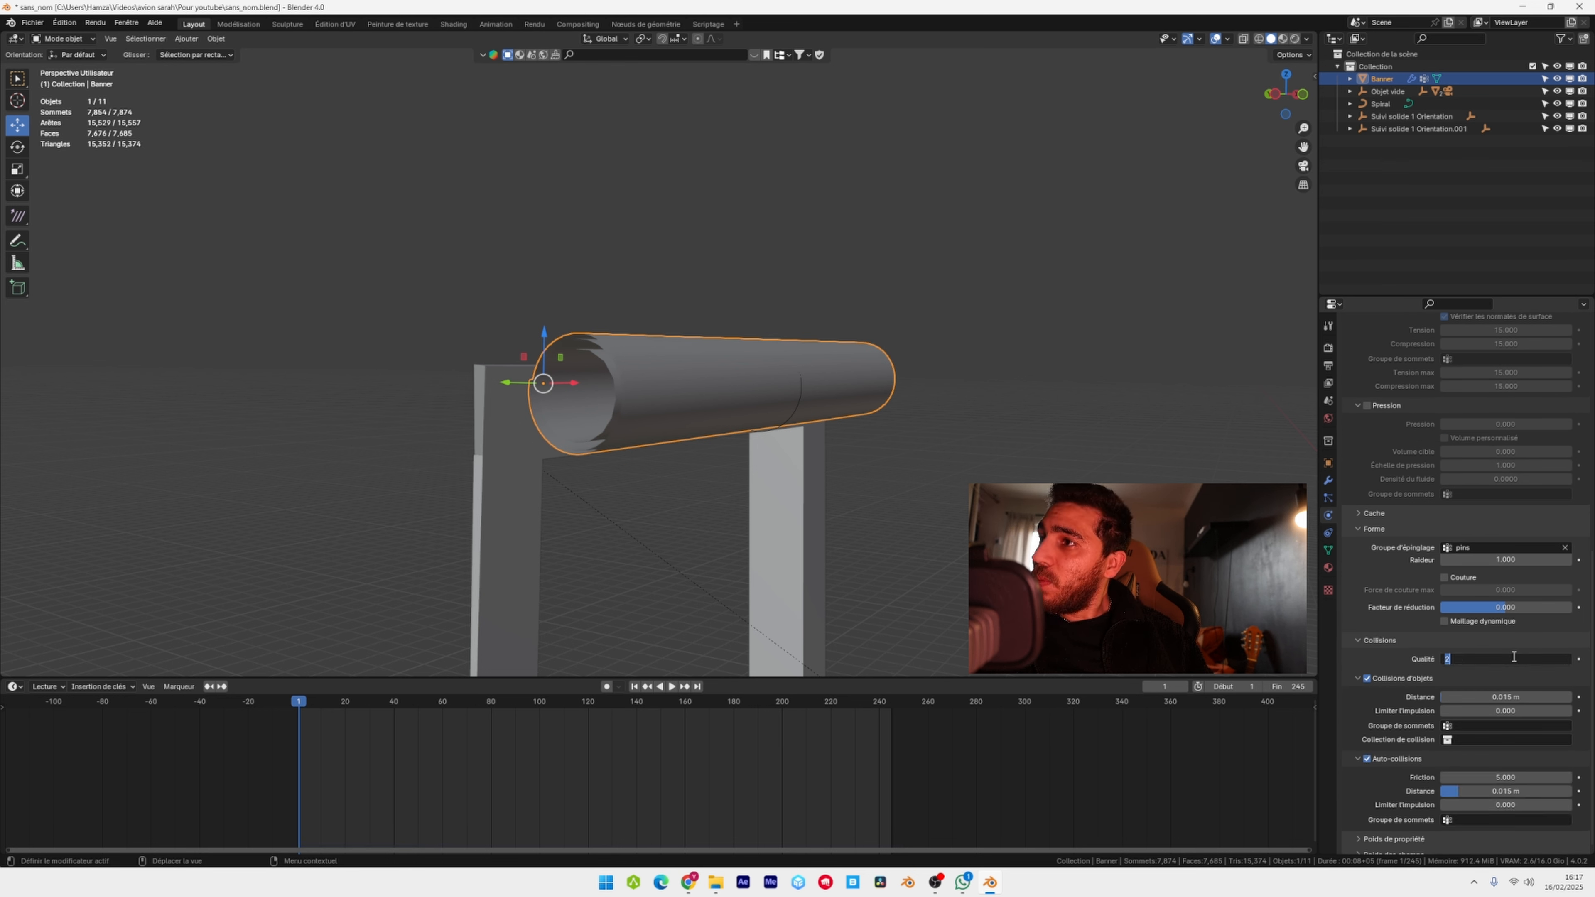
key(Return)
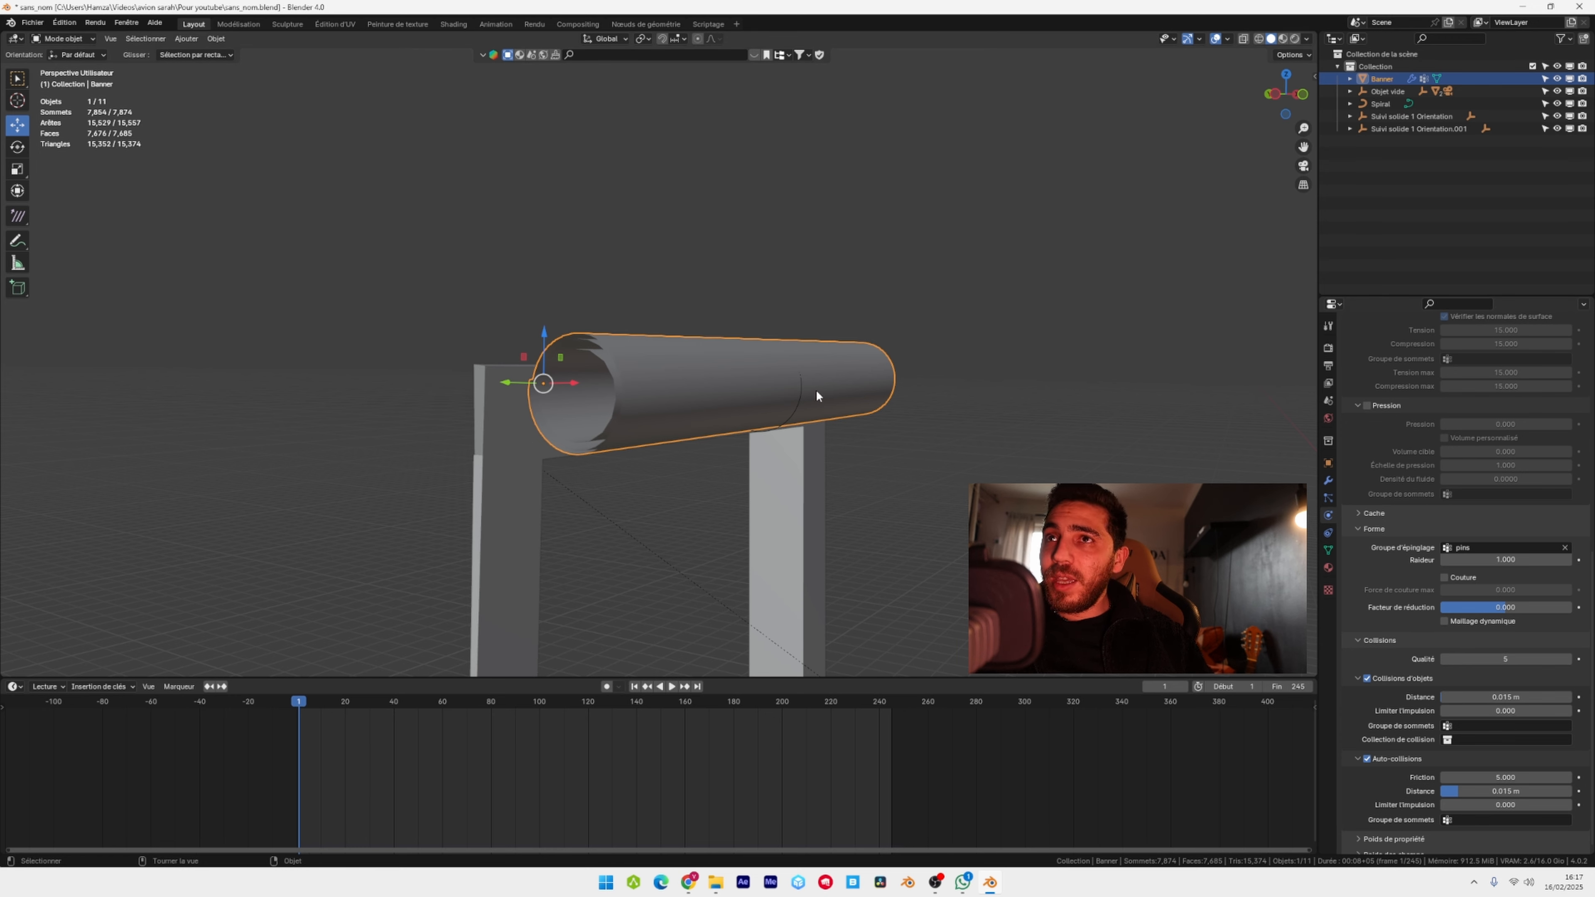
- Play the simulation with self-collisions on and examine the banner's unrolling from the side
scroll(816, 389, up, 2)
key(space)
middle_drag(826, 441, 853, 415)
key(space)
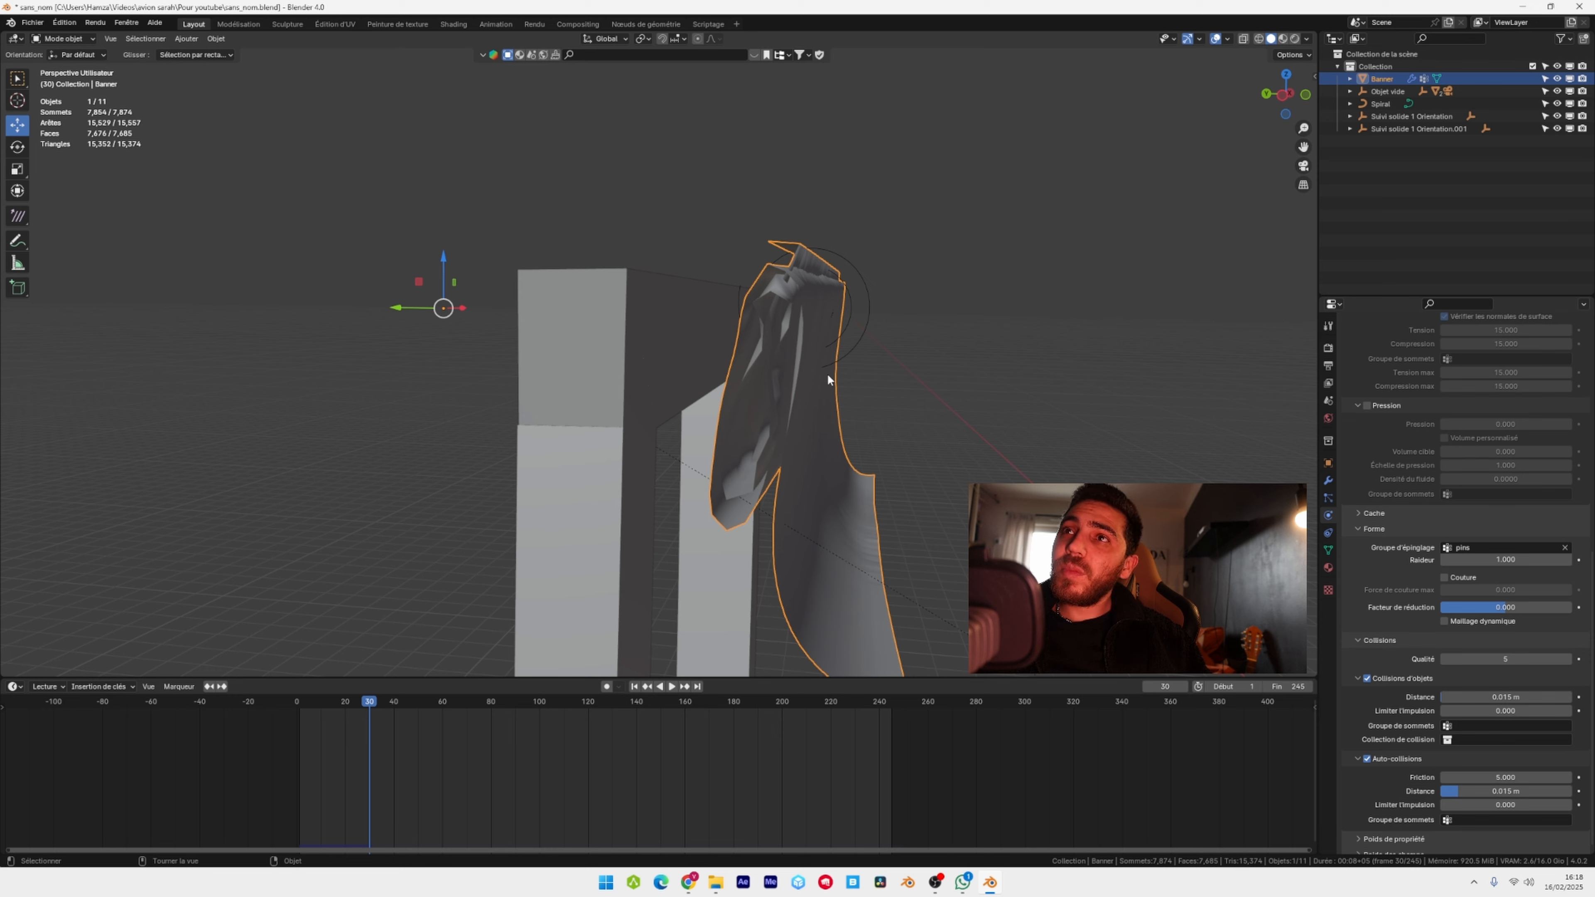
- Replay the cloth simulation with self-collisions off, examine the banner's folds around the roll, and return to the first frame
key(space)
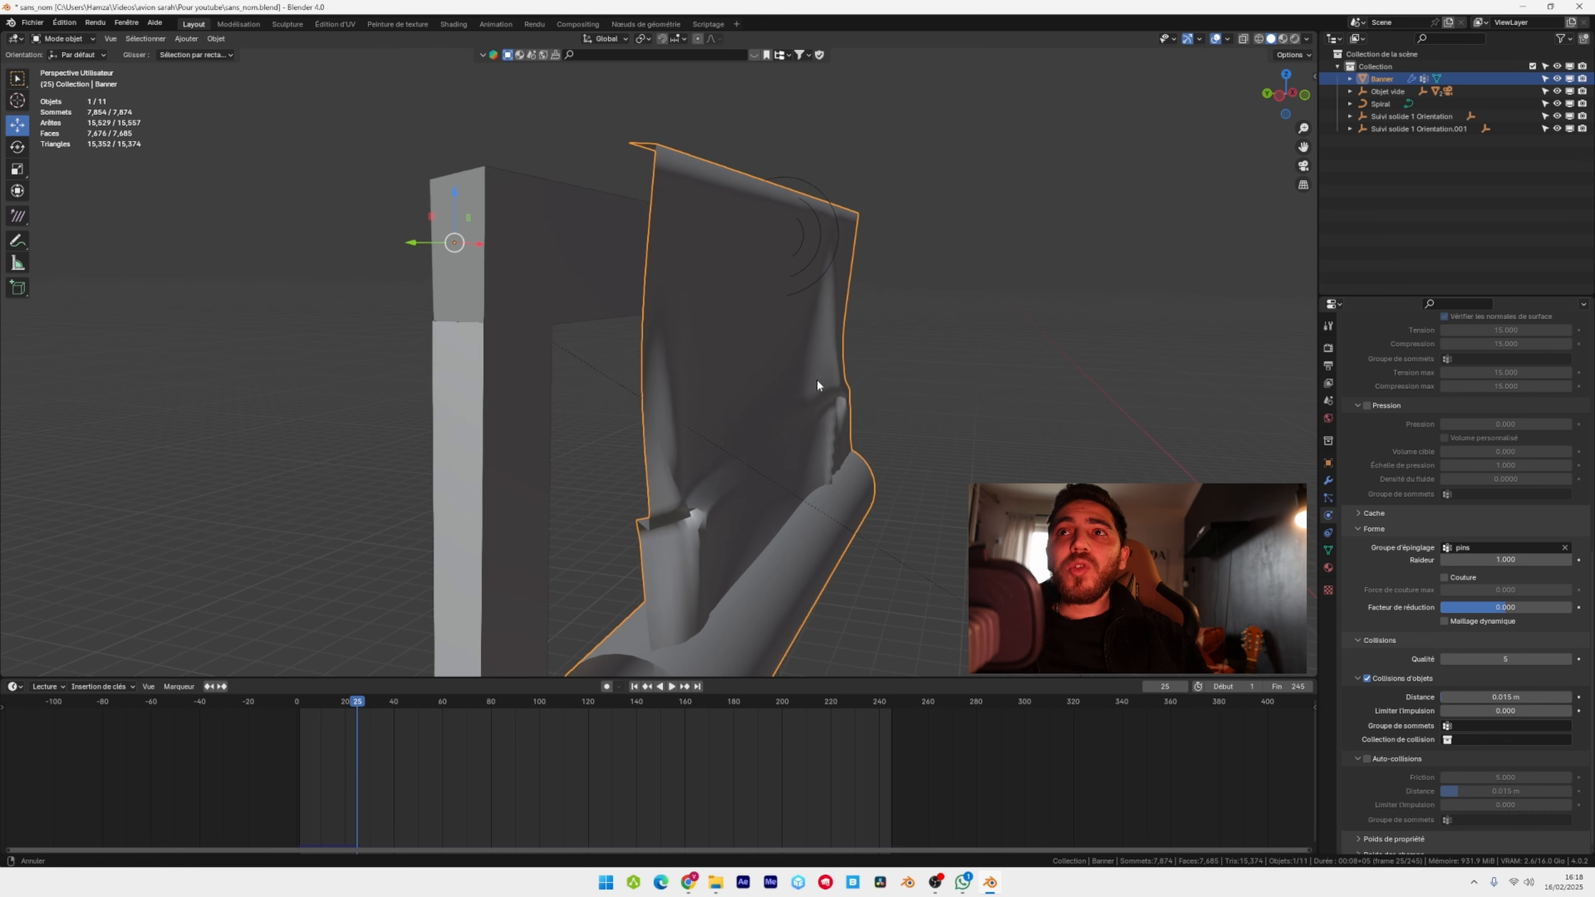
middle_drag(817, 380, 816, 377)
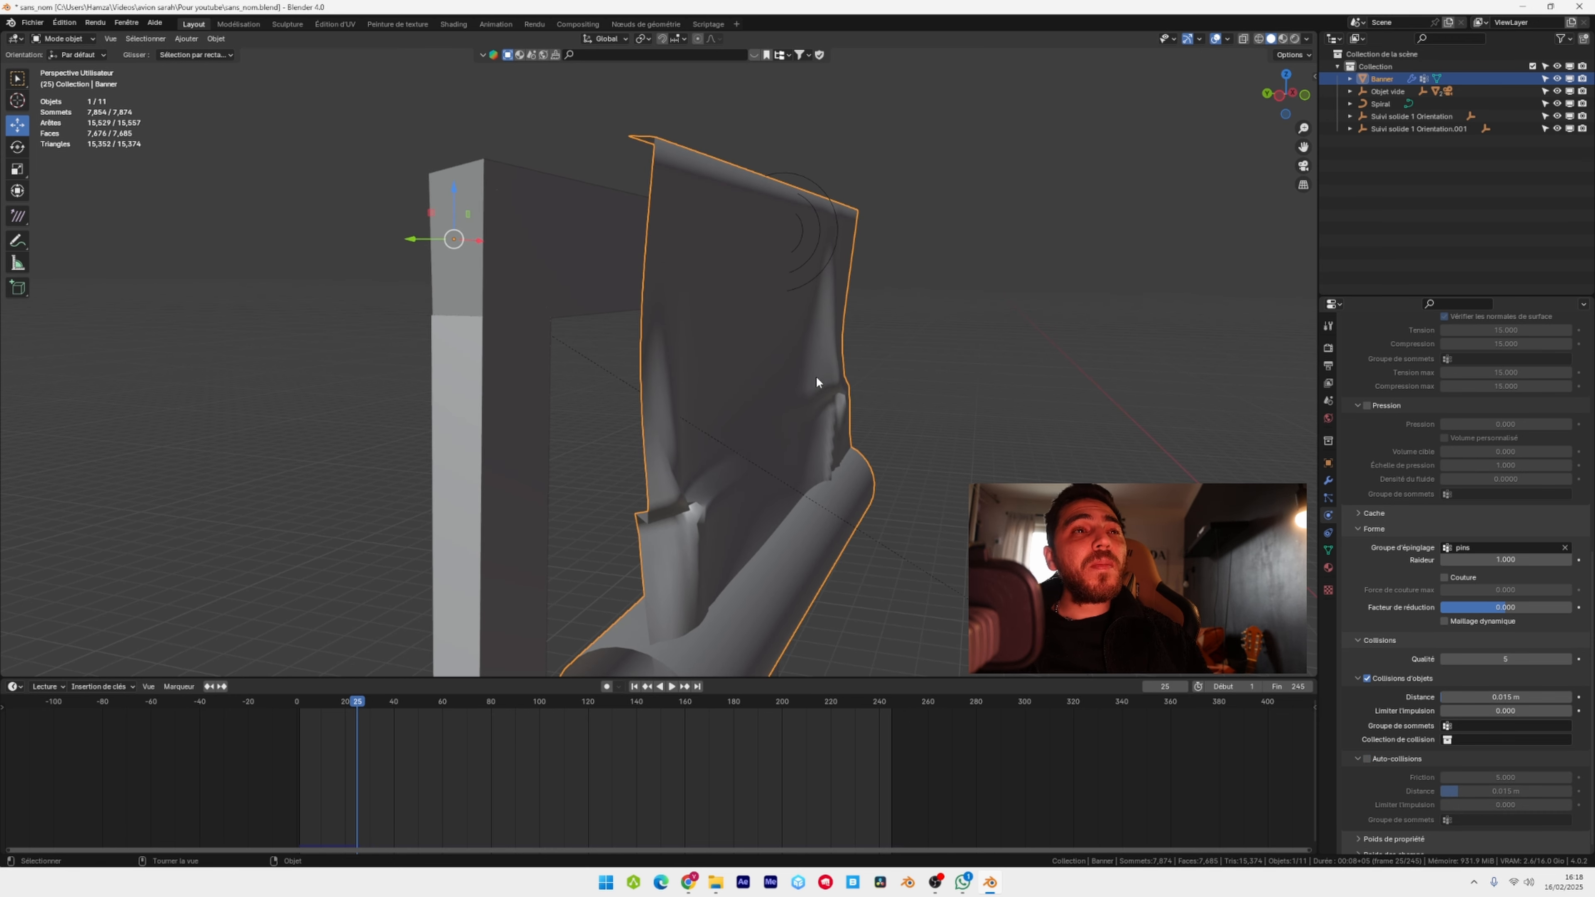
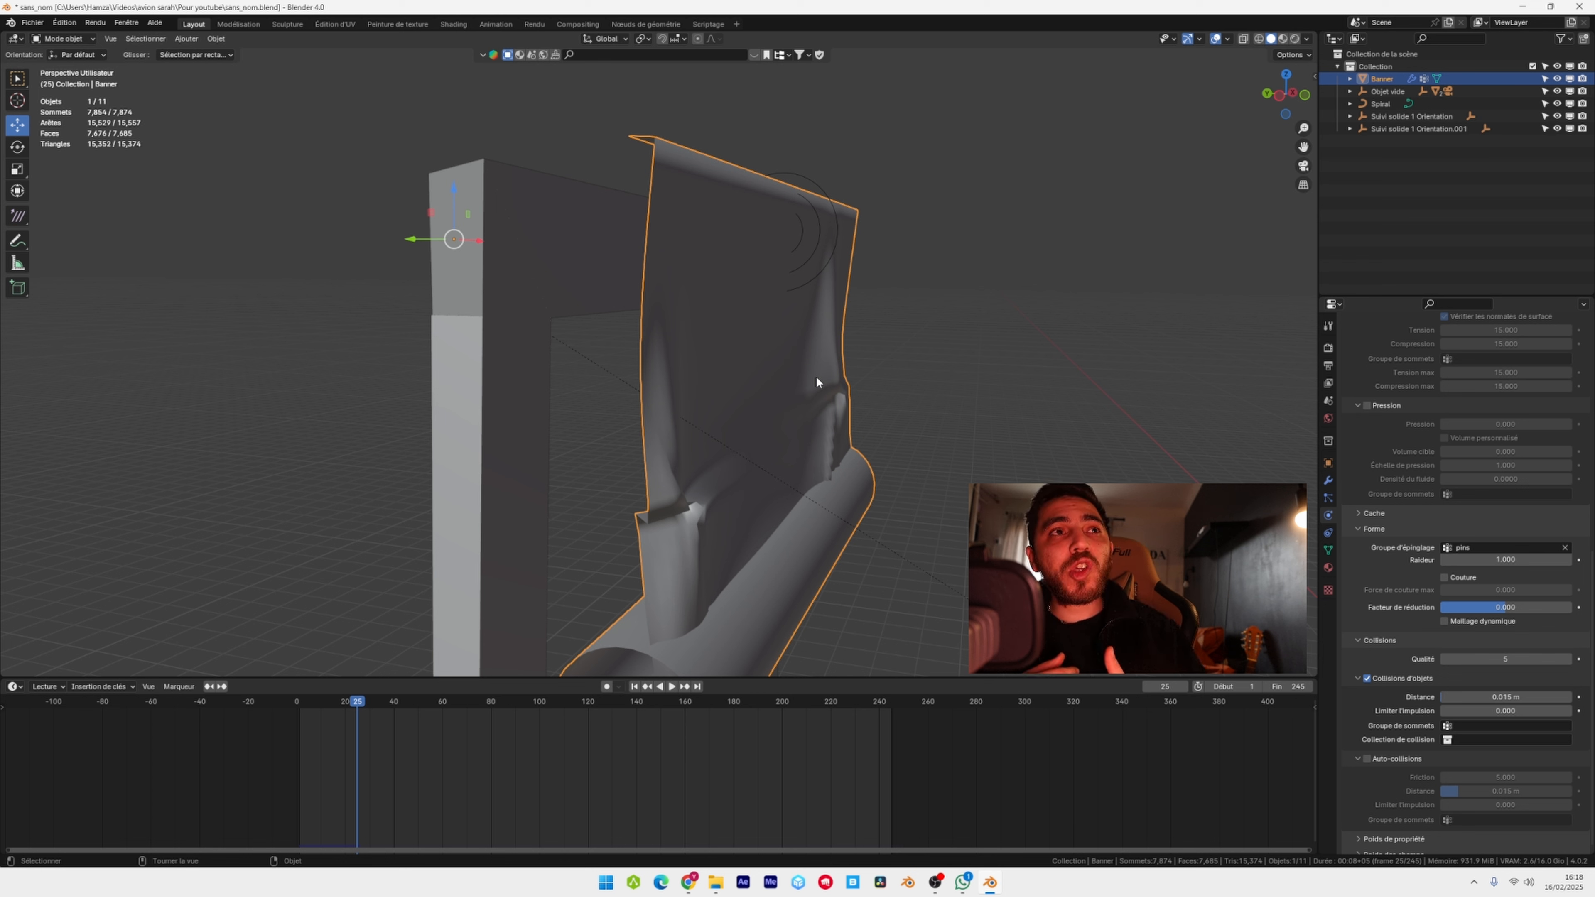
middle_drag(842, 389, 635, 670)
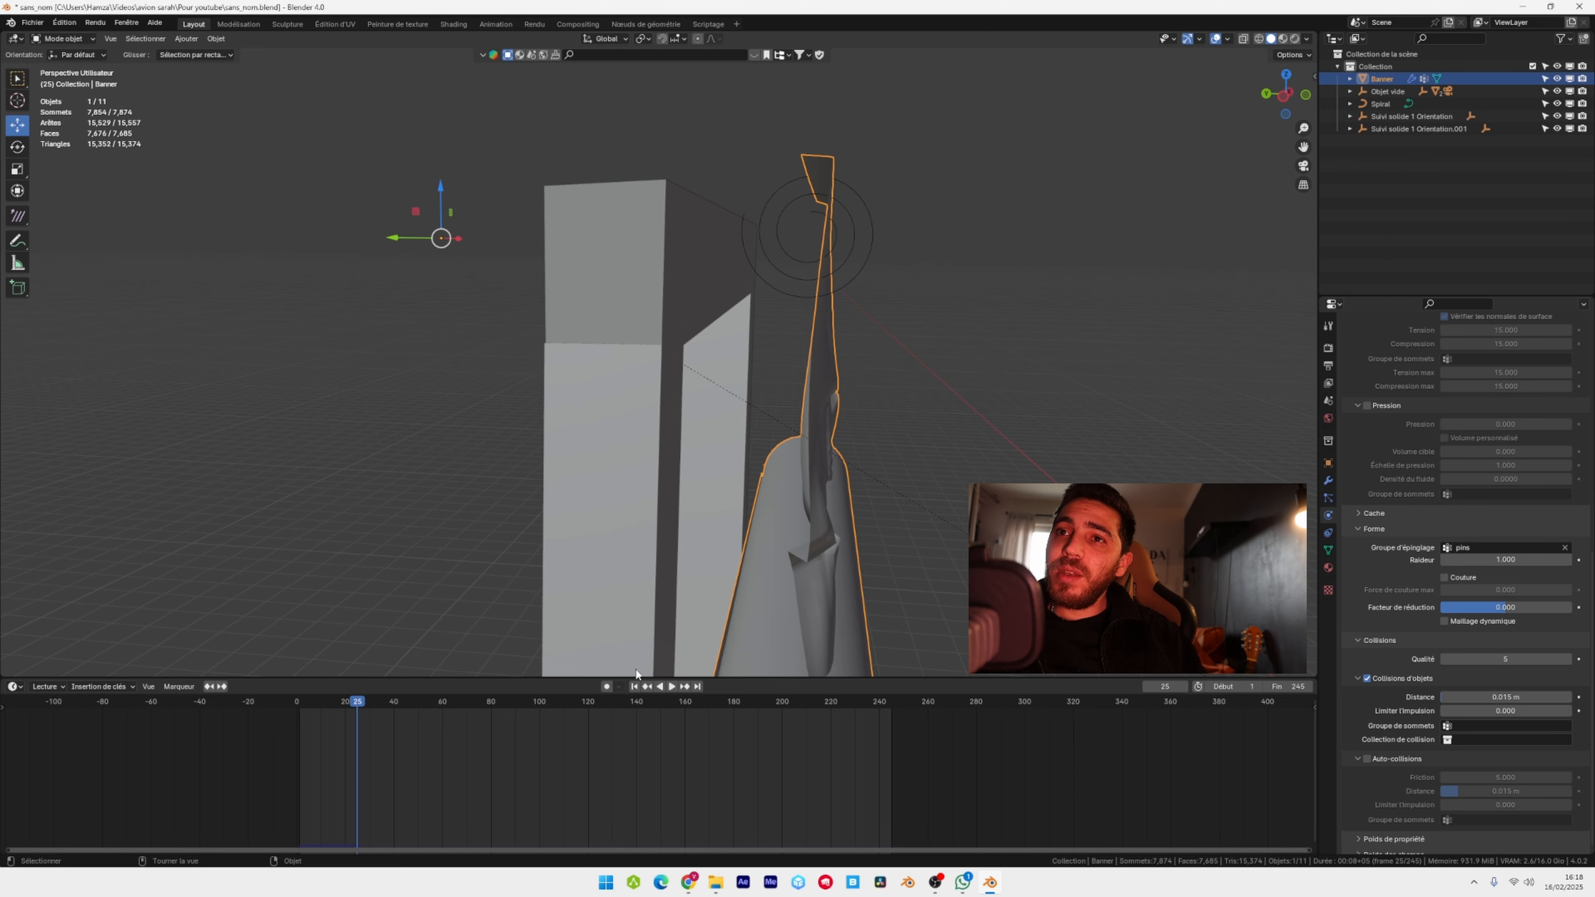
click(634, 687)
key(space)
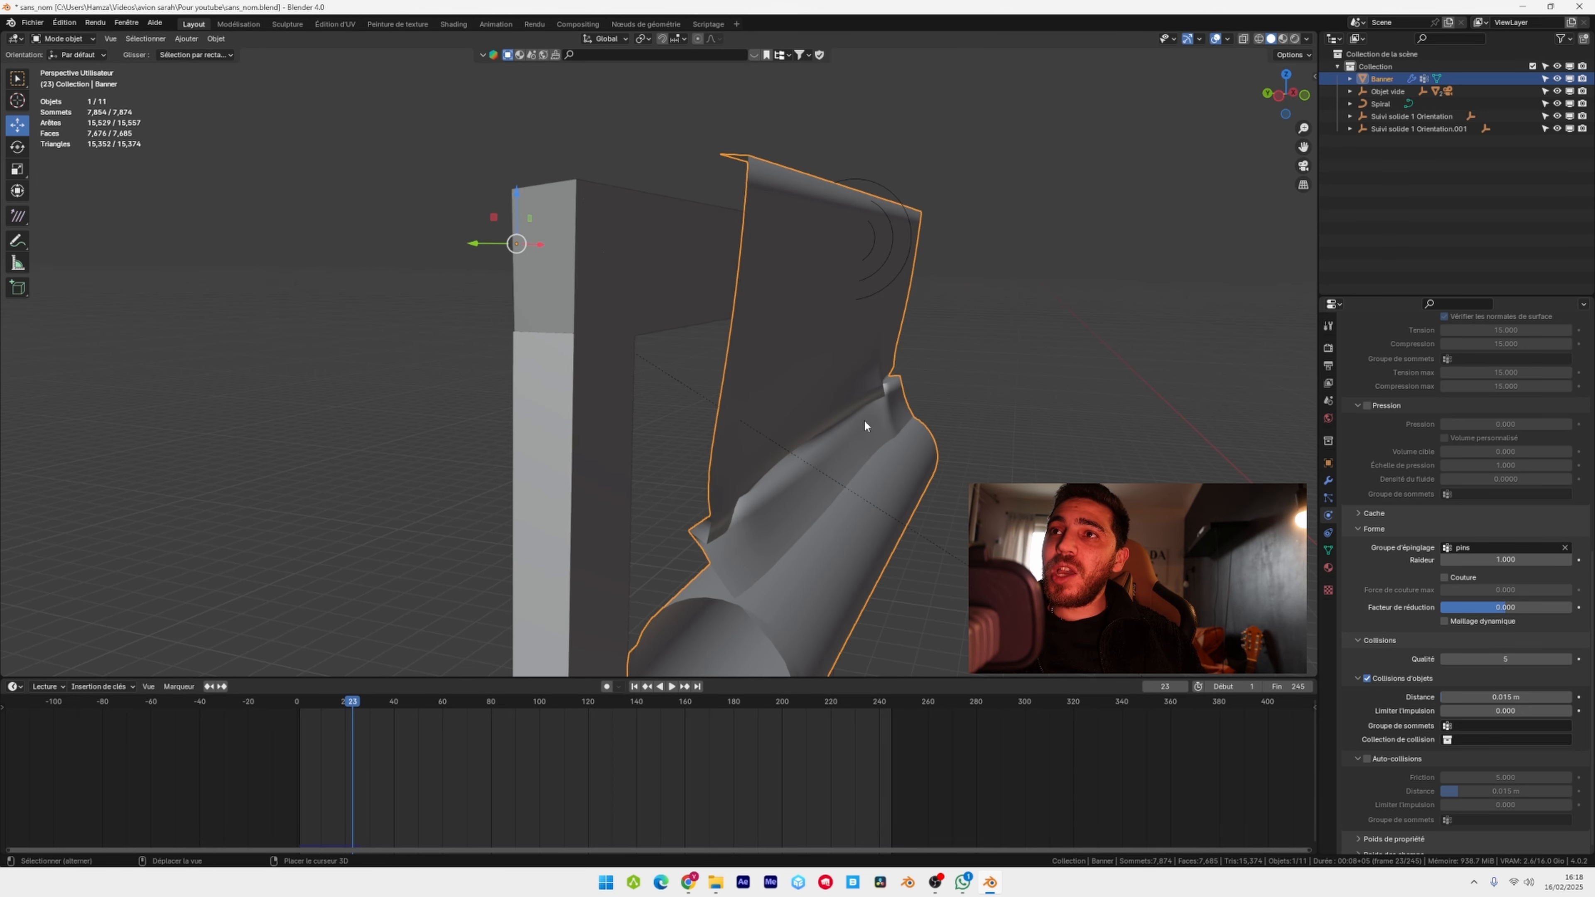
scroll(816, 396, up, 3)
middle_drag(779, 366, 764, 318)
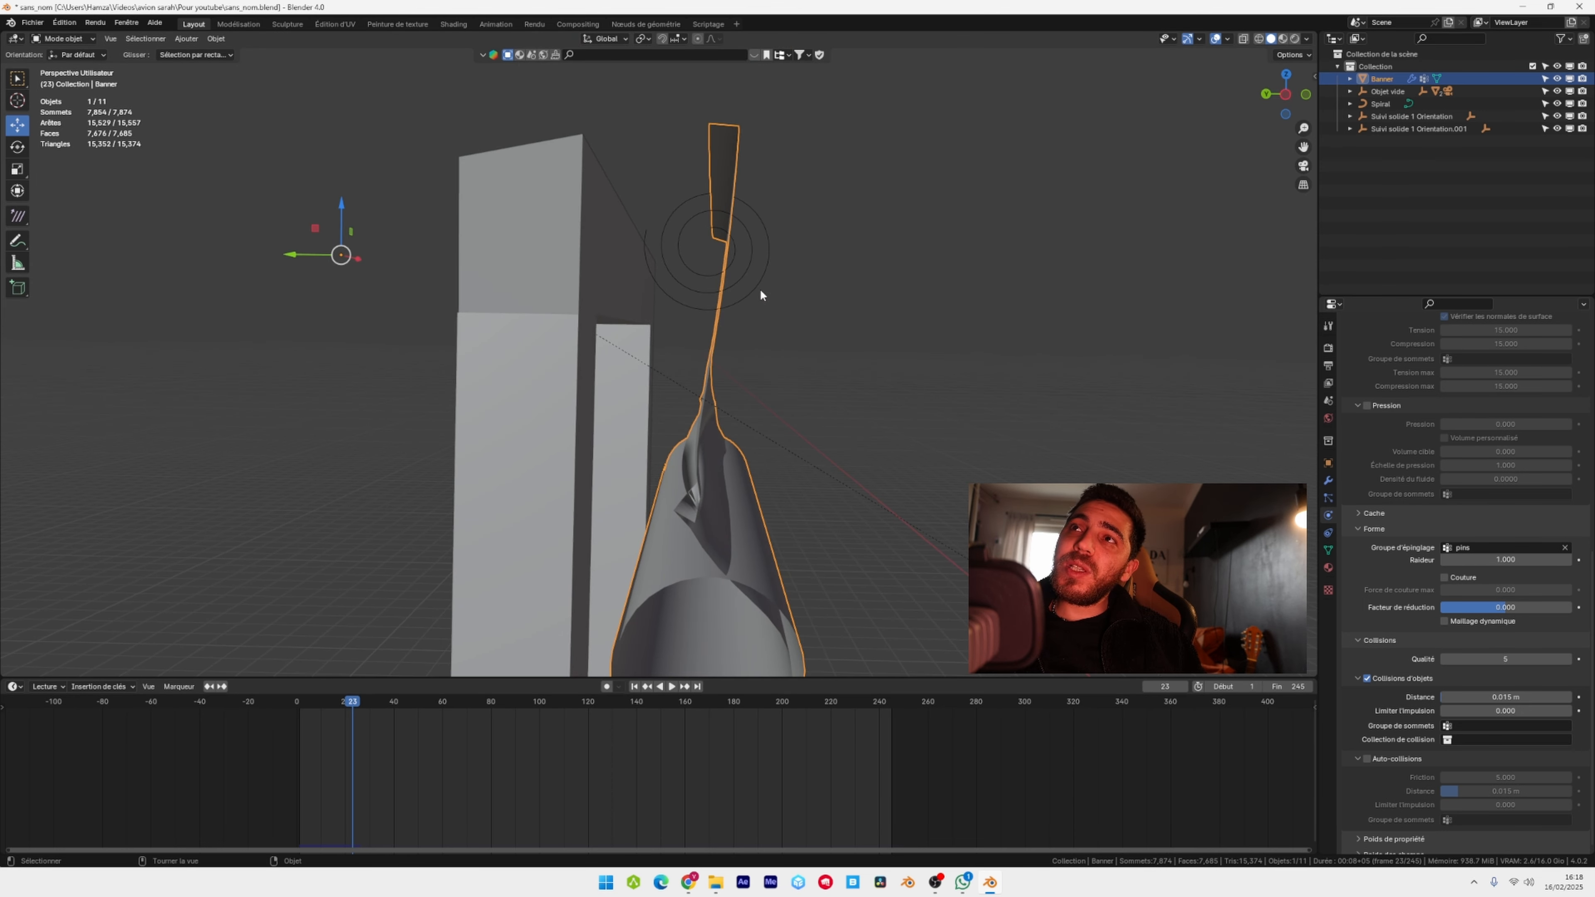
middle_drag(754, 560, 658, 509)
key(space)
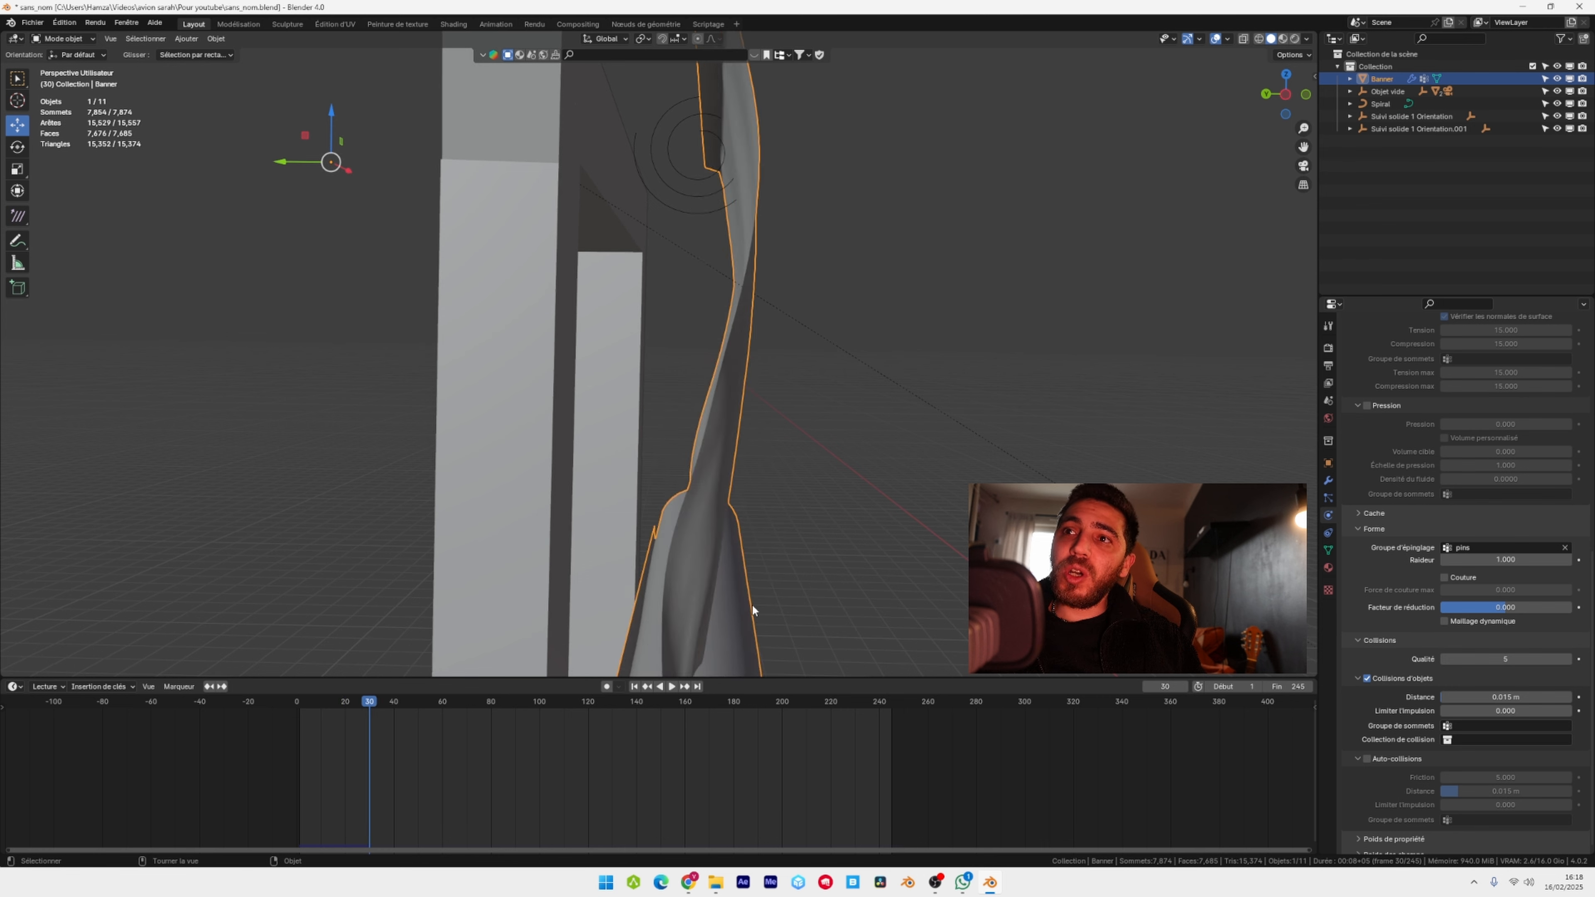
key(space)
click(635, 686)
middle_drag(767, 238, 772, 370)
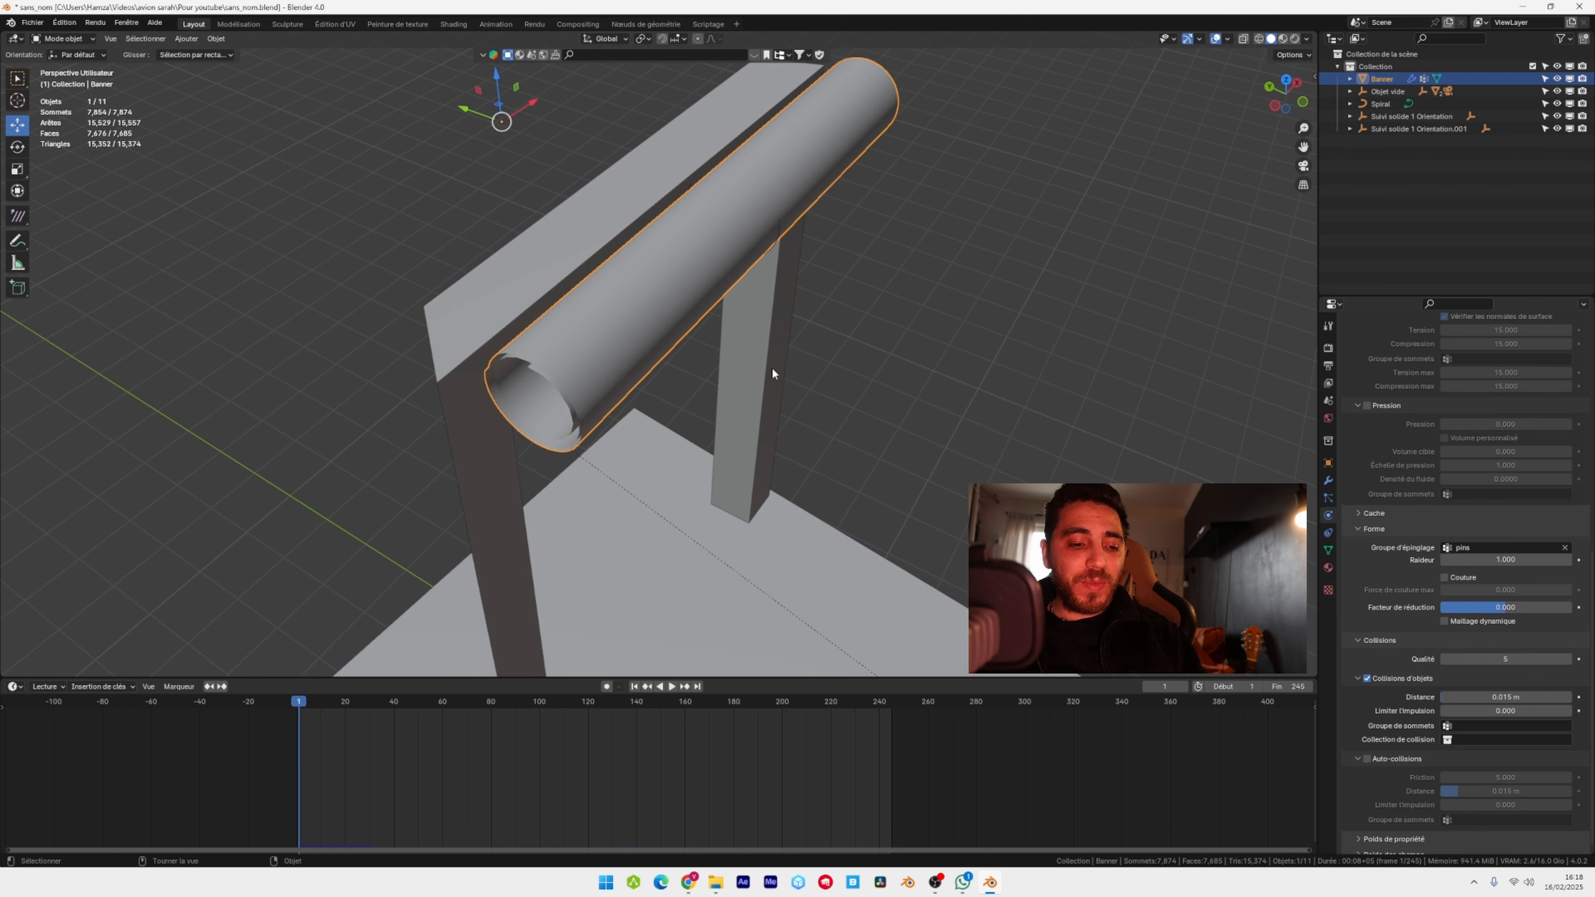
- Put the Banner in Edit mode and remove its pins vertex group
click(63, 42)
click(85, 65)
shift+middle_drag(731, 194, 726, 352)
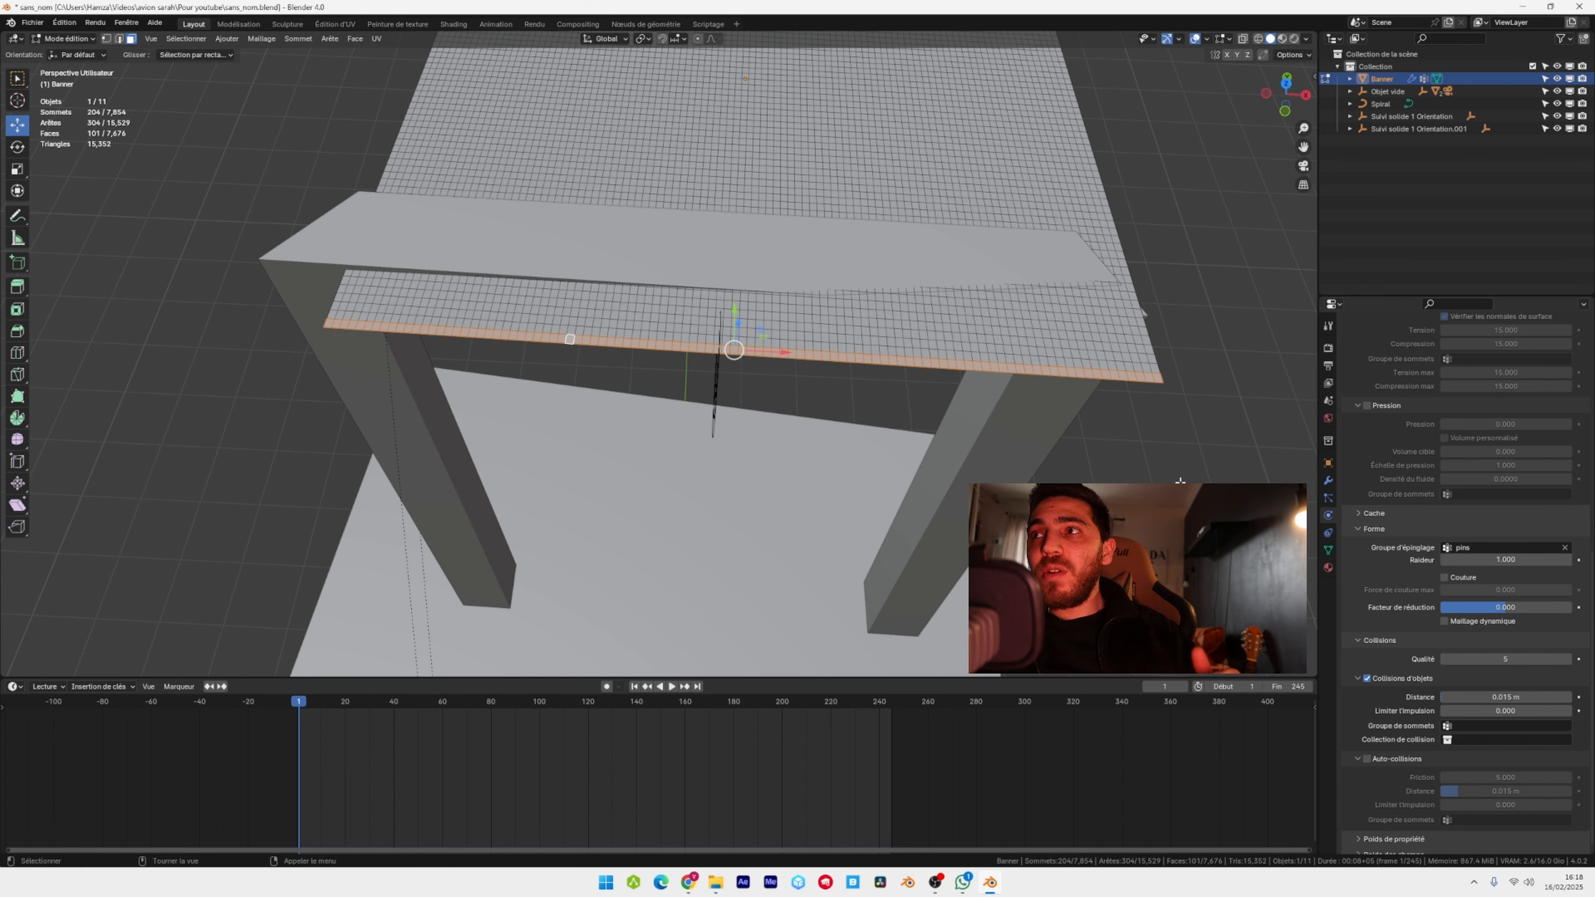
click(1327, 551)
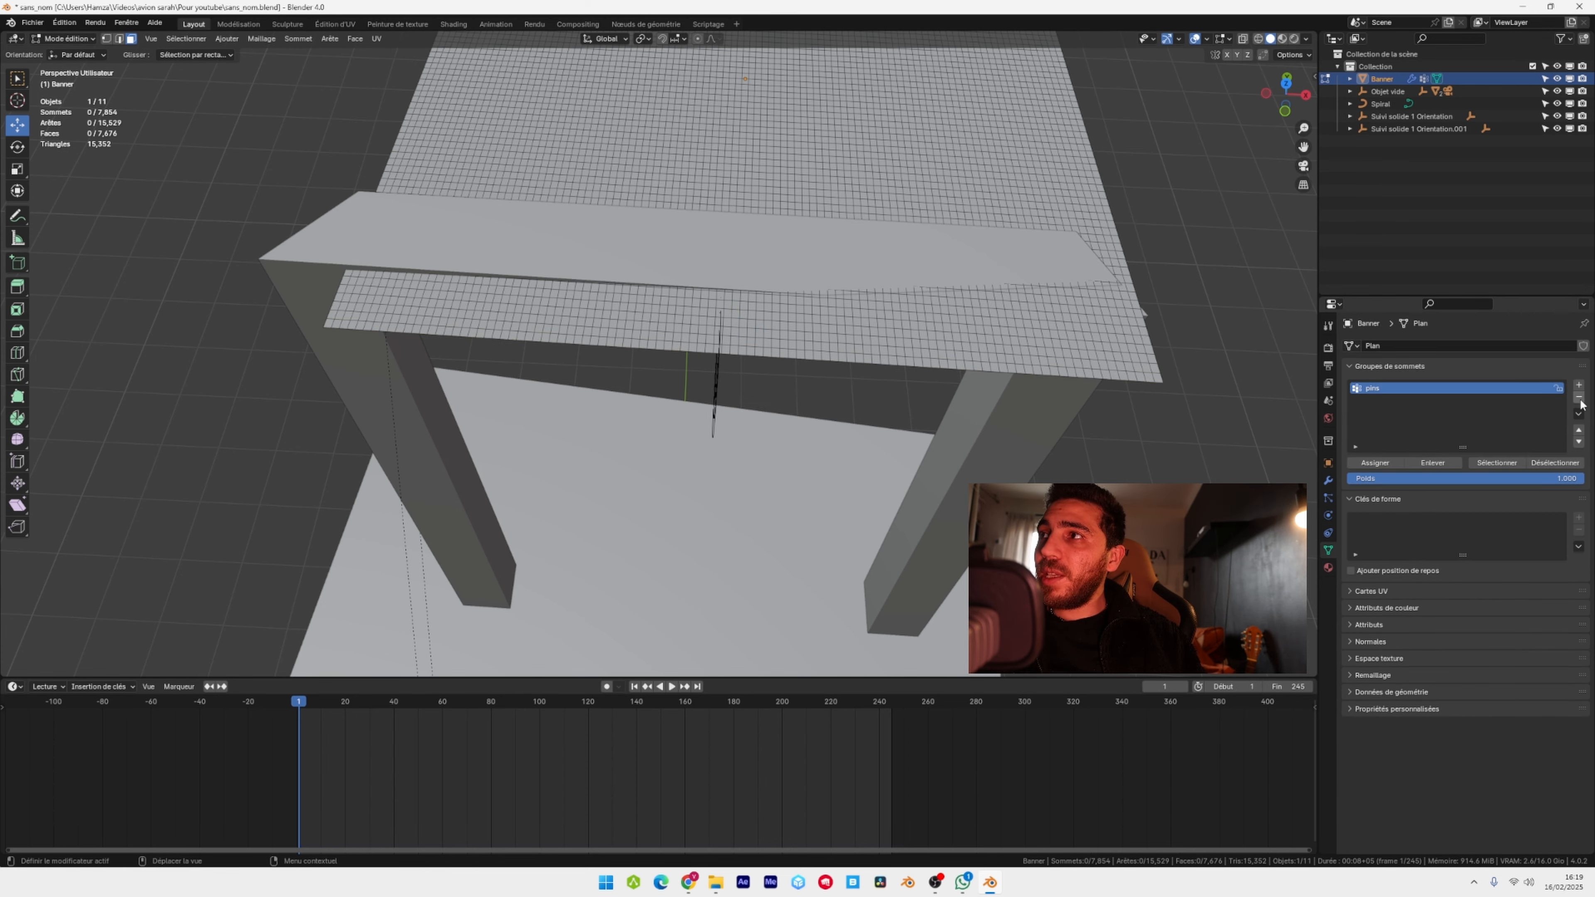
click(1578, 397)
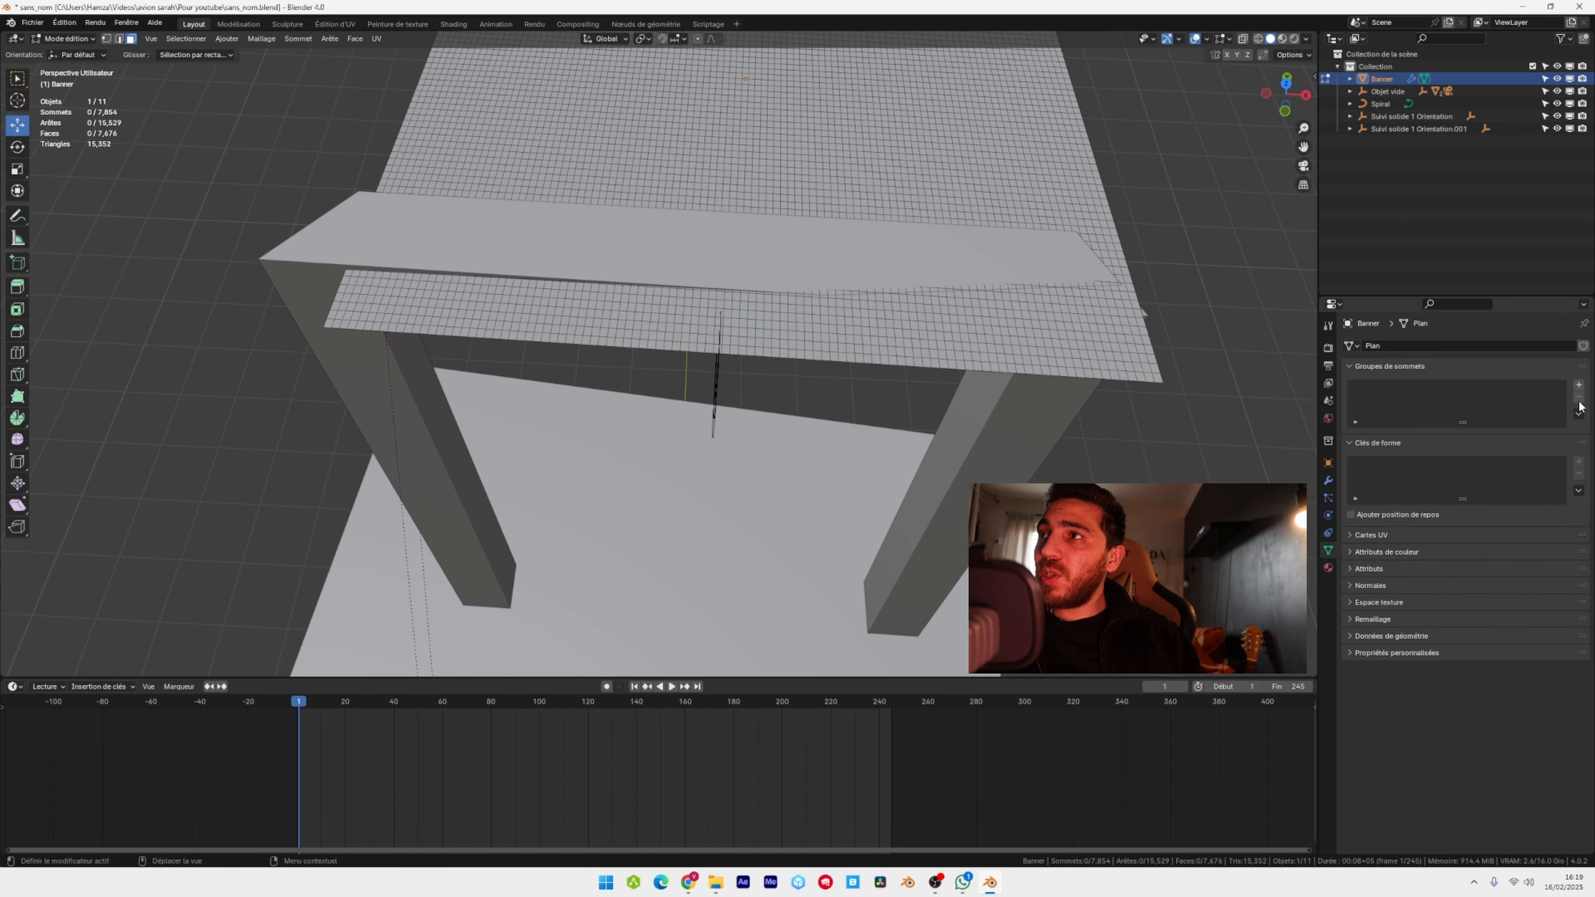
- Select the rows of faces along the banner's opposite end, assign them to a new vertex group named pins, and return to Object mode
shift+middle_drag(868, 243, 910, 478)
drag(363, 635, 1128, 476)
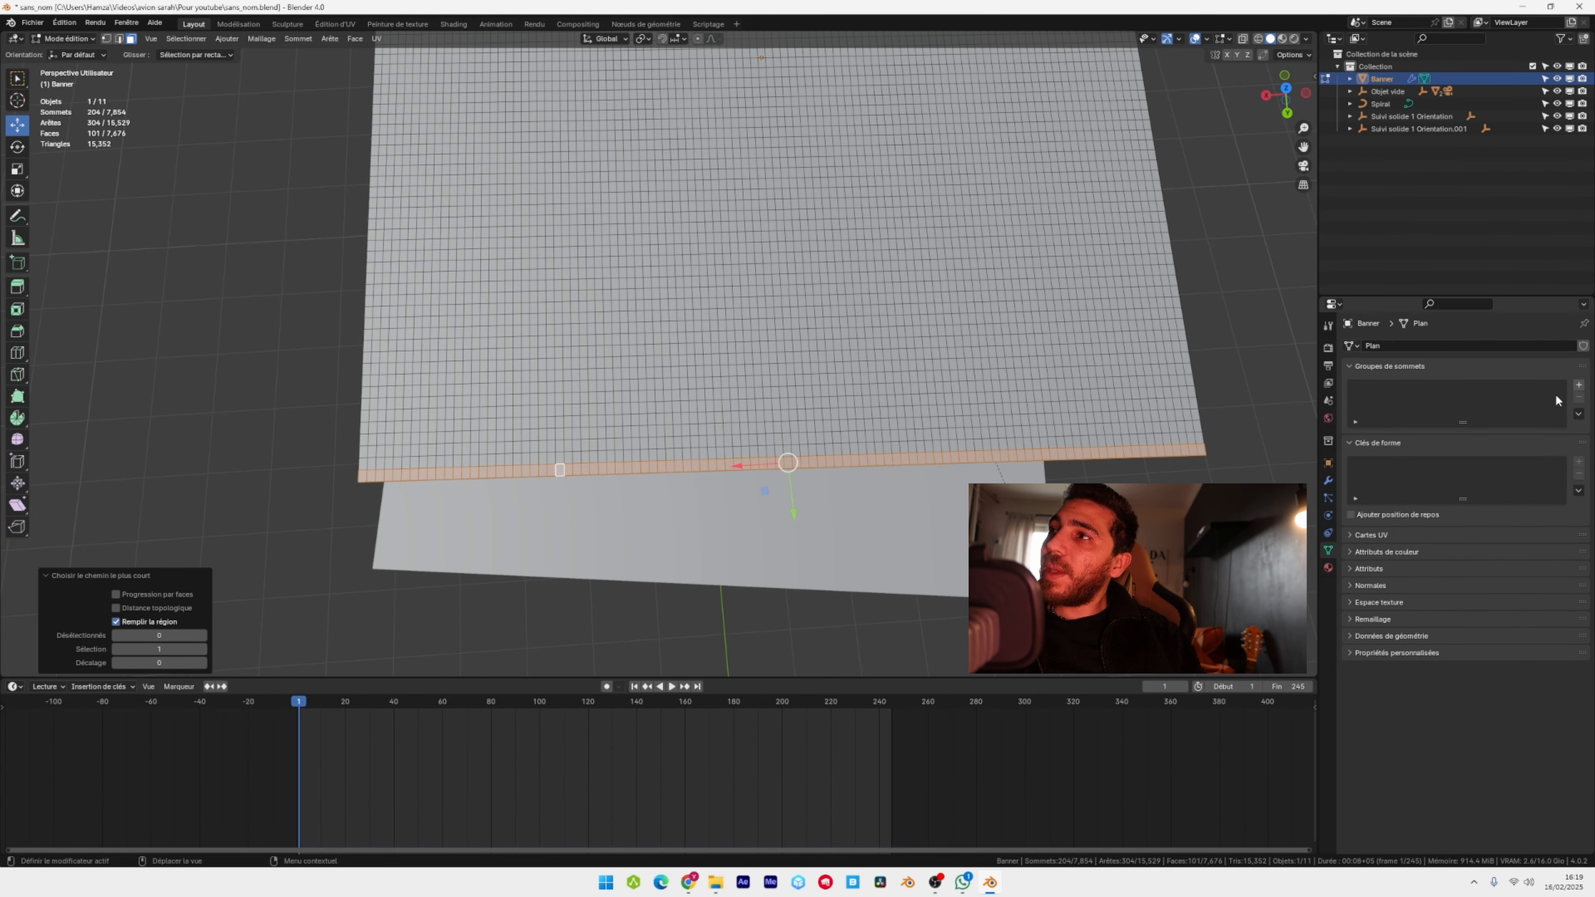
click(1579, 386)
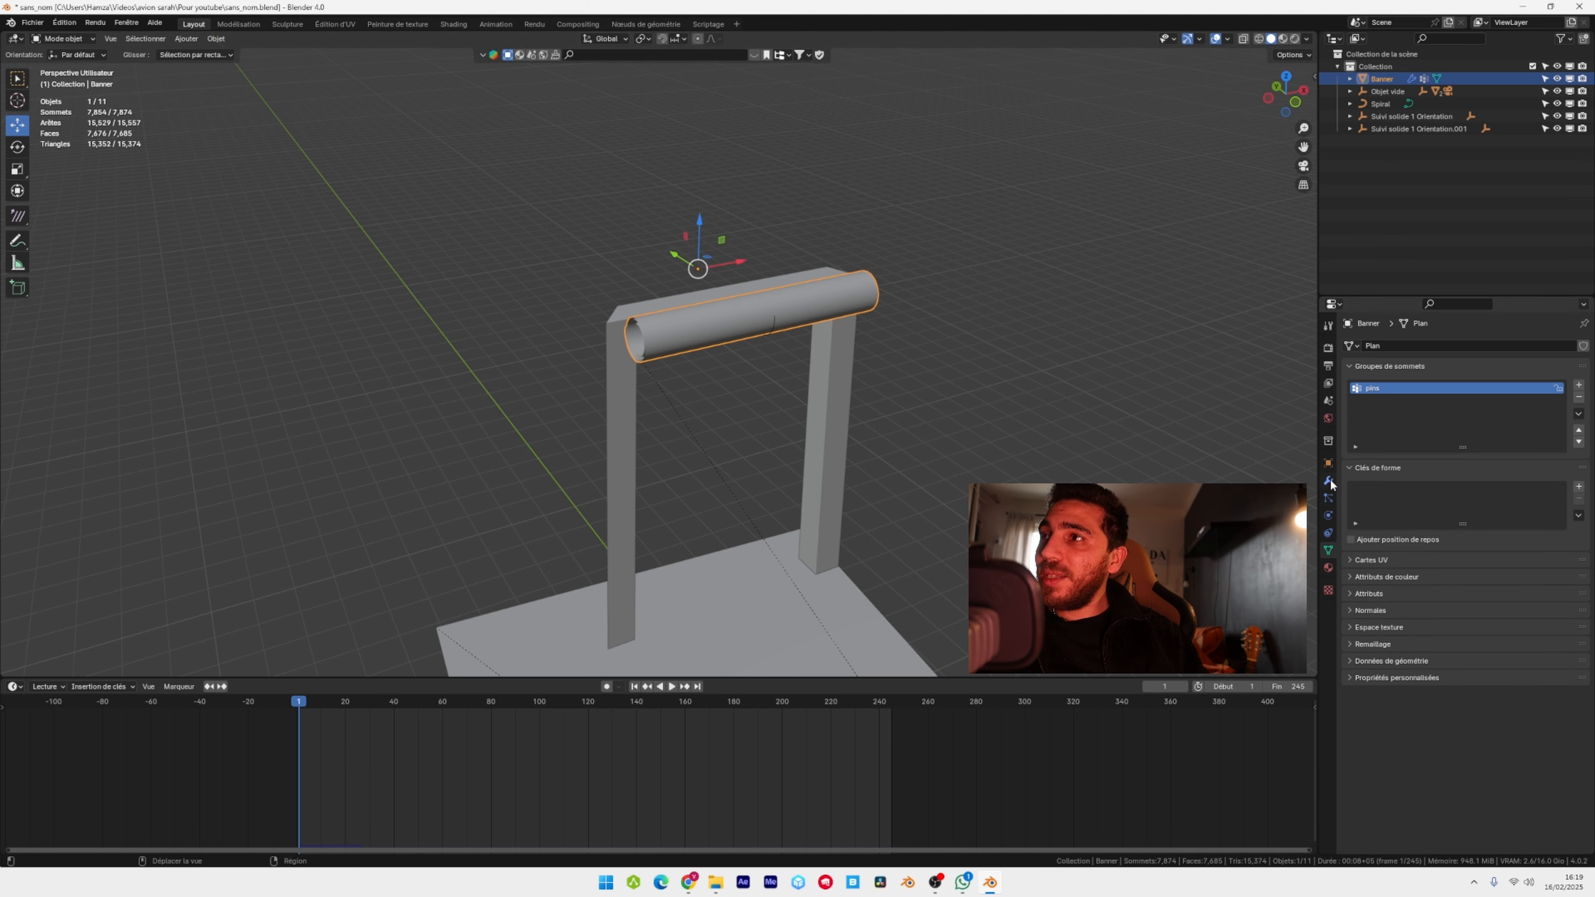
- Assign the new pins vertex group as the pin group in the Banner's cloth shape settings
click(1327, 515)
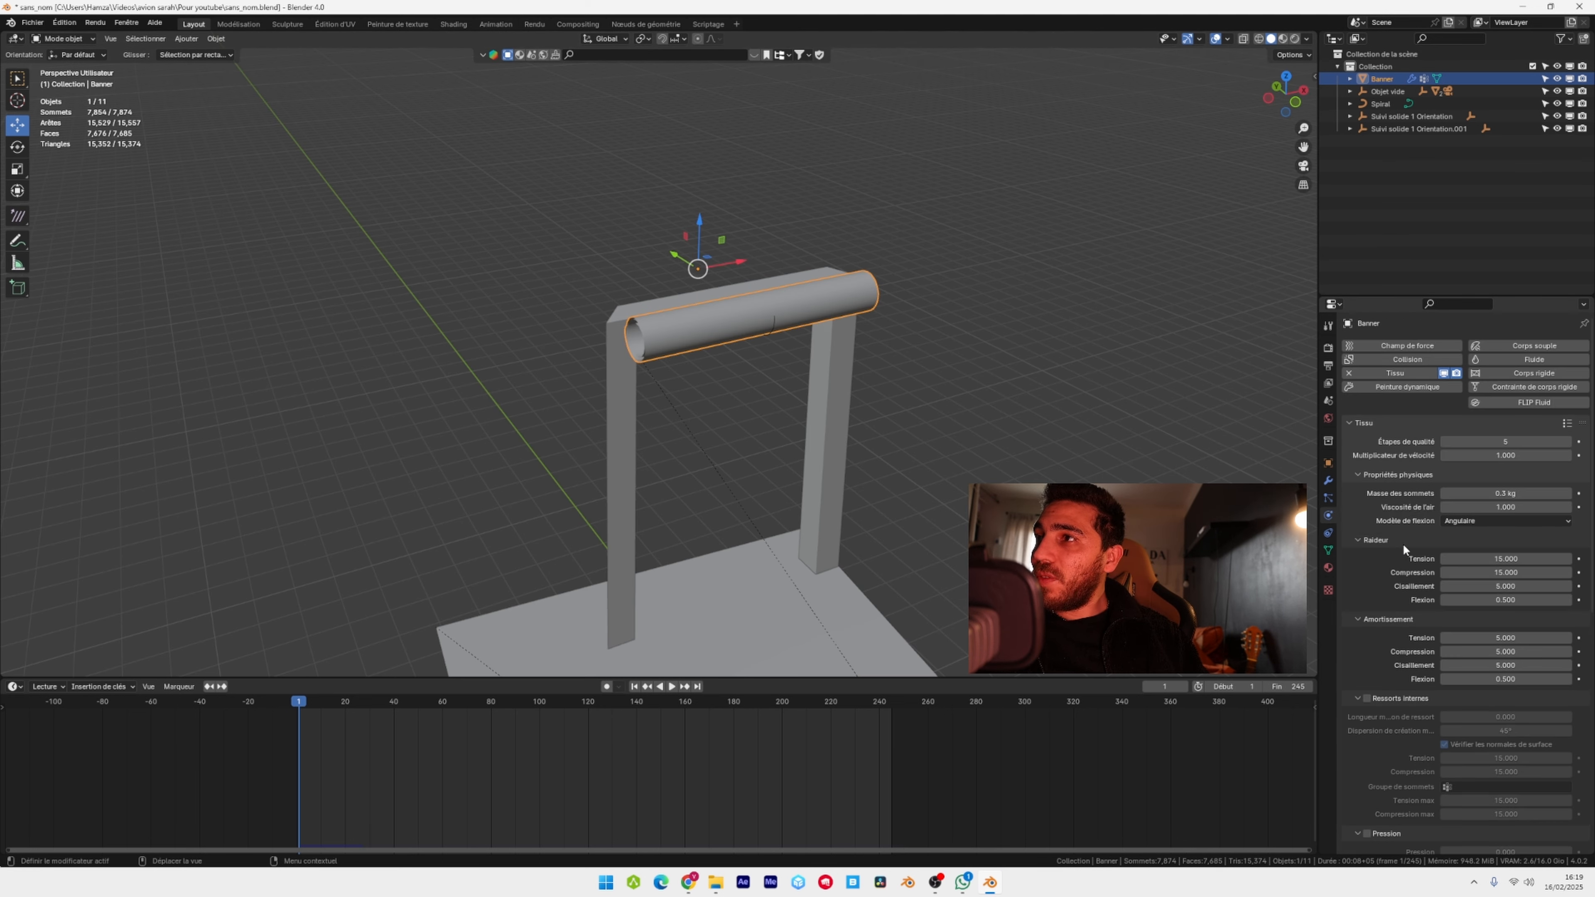
scroll(1420, 510, down, 5)
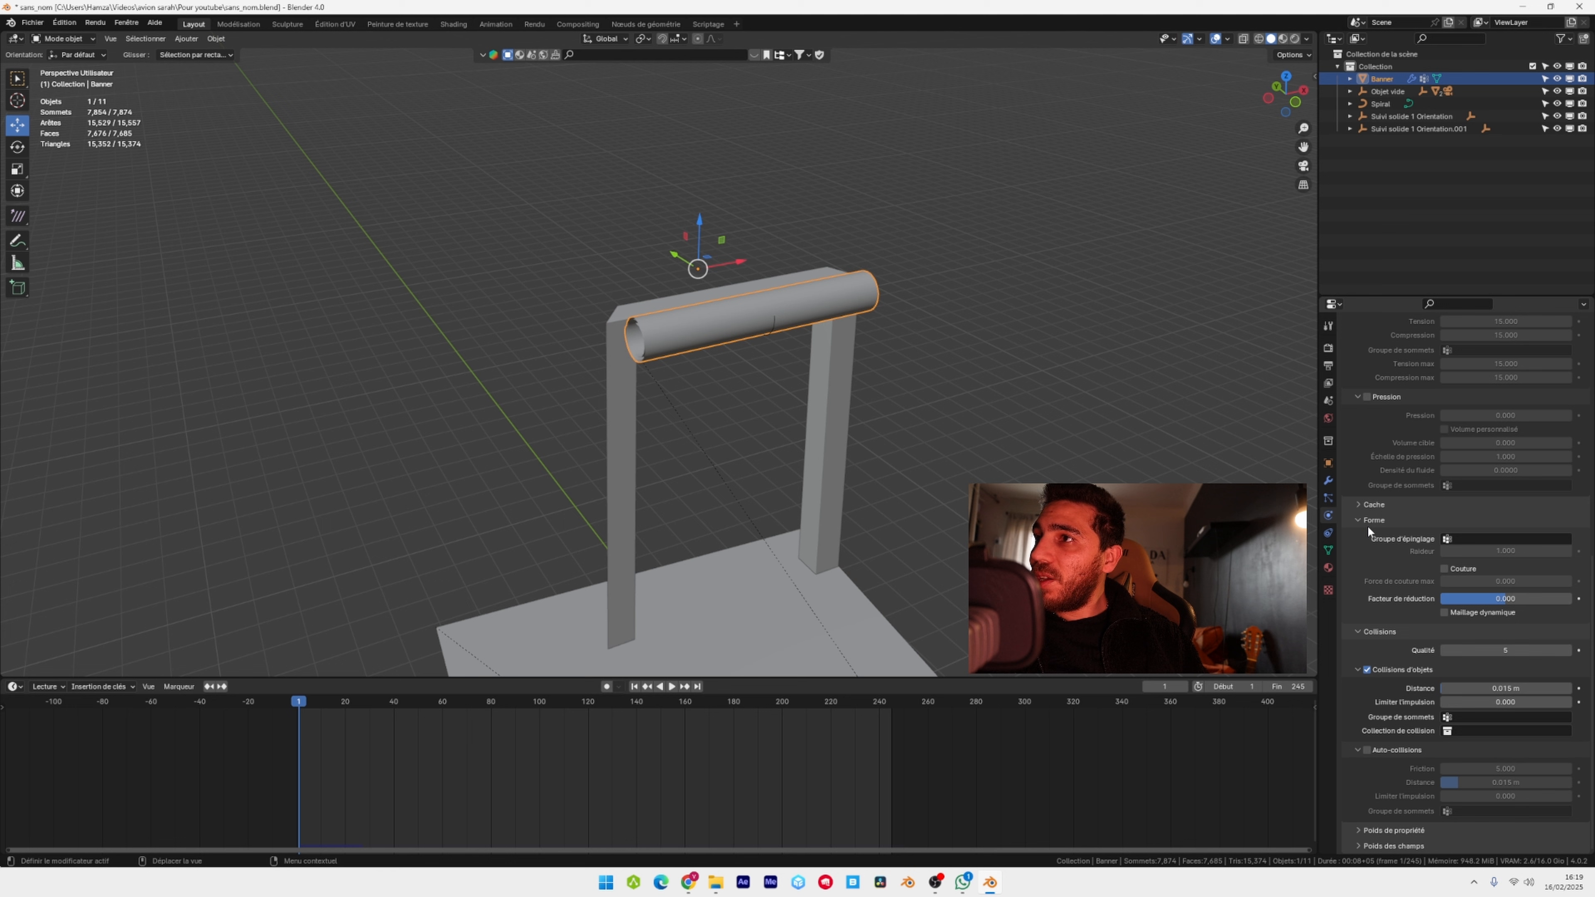
click(1471, 539)
click(1470, 555)
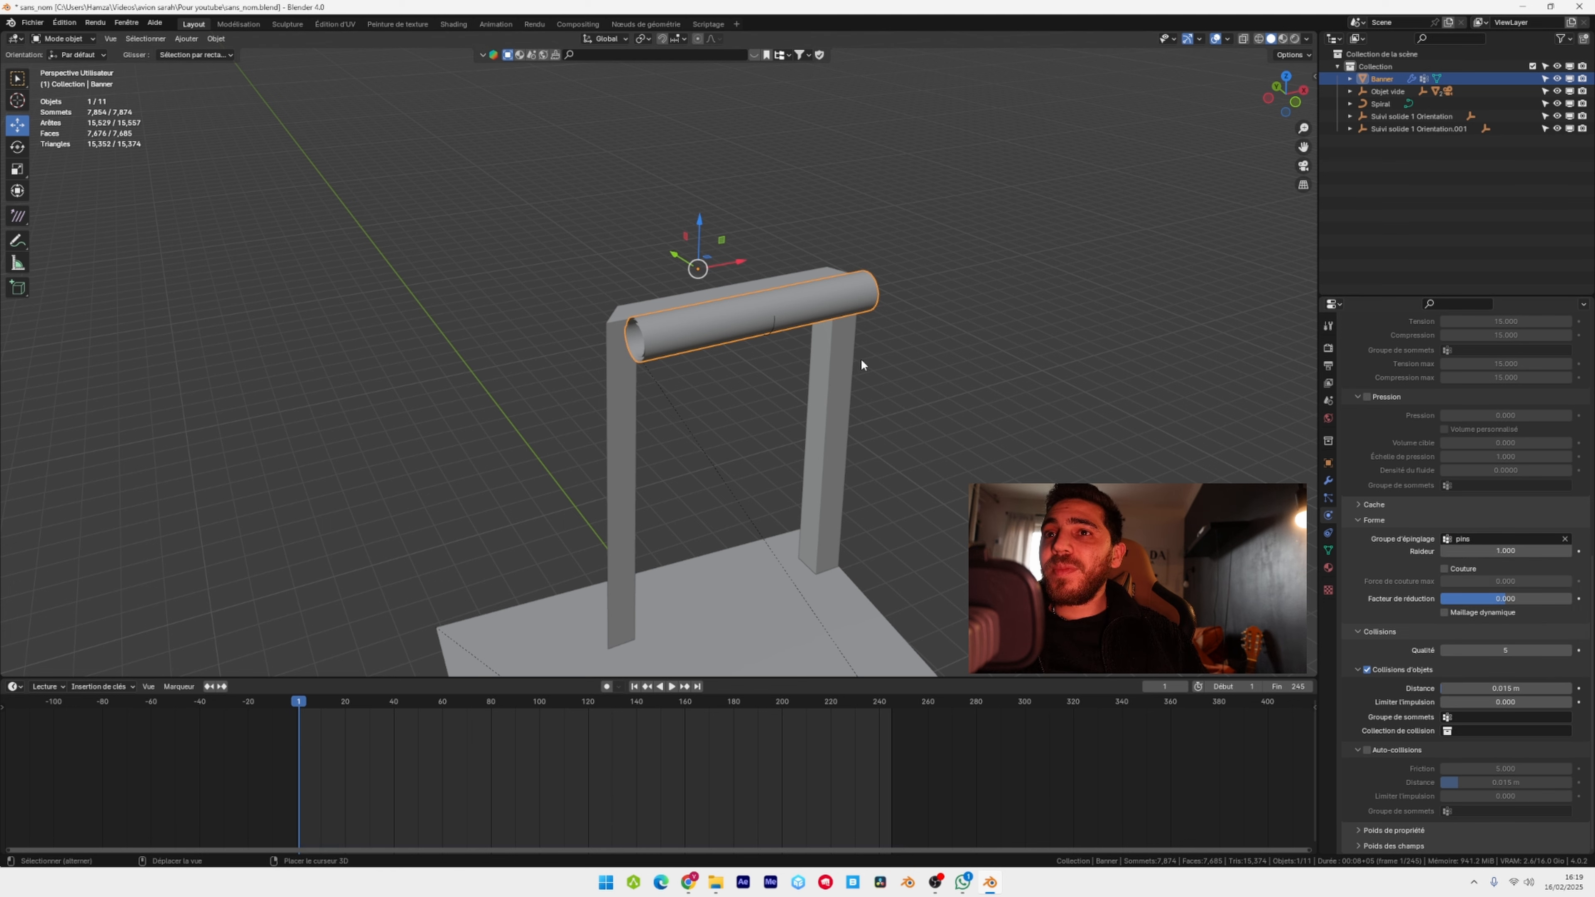
- Play the simulation with the new pin group, check how the banner unrolls, and return to the first frame
scroll(816, 349, down, 2)
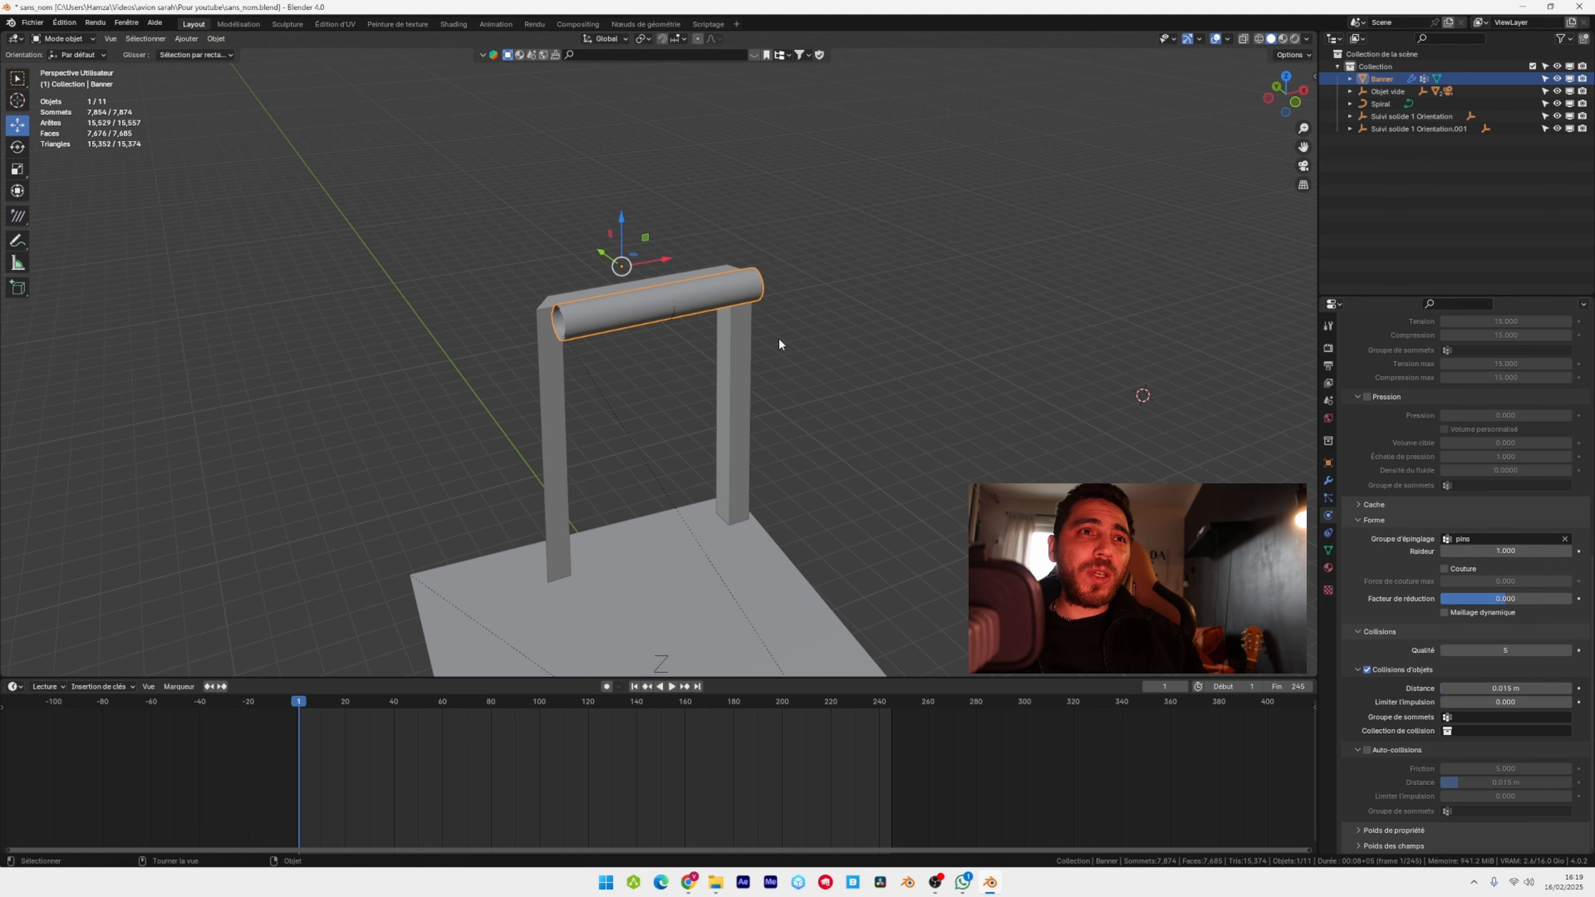
middle_drag(779, 345, 680, 335)
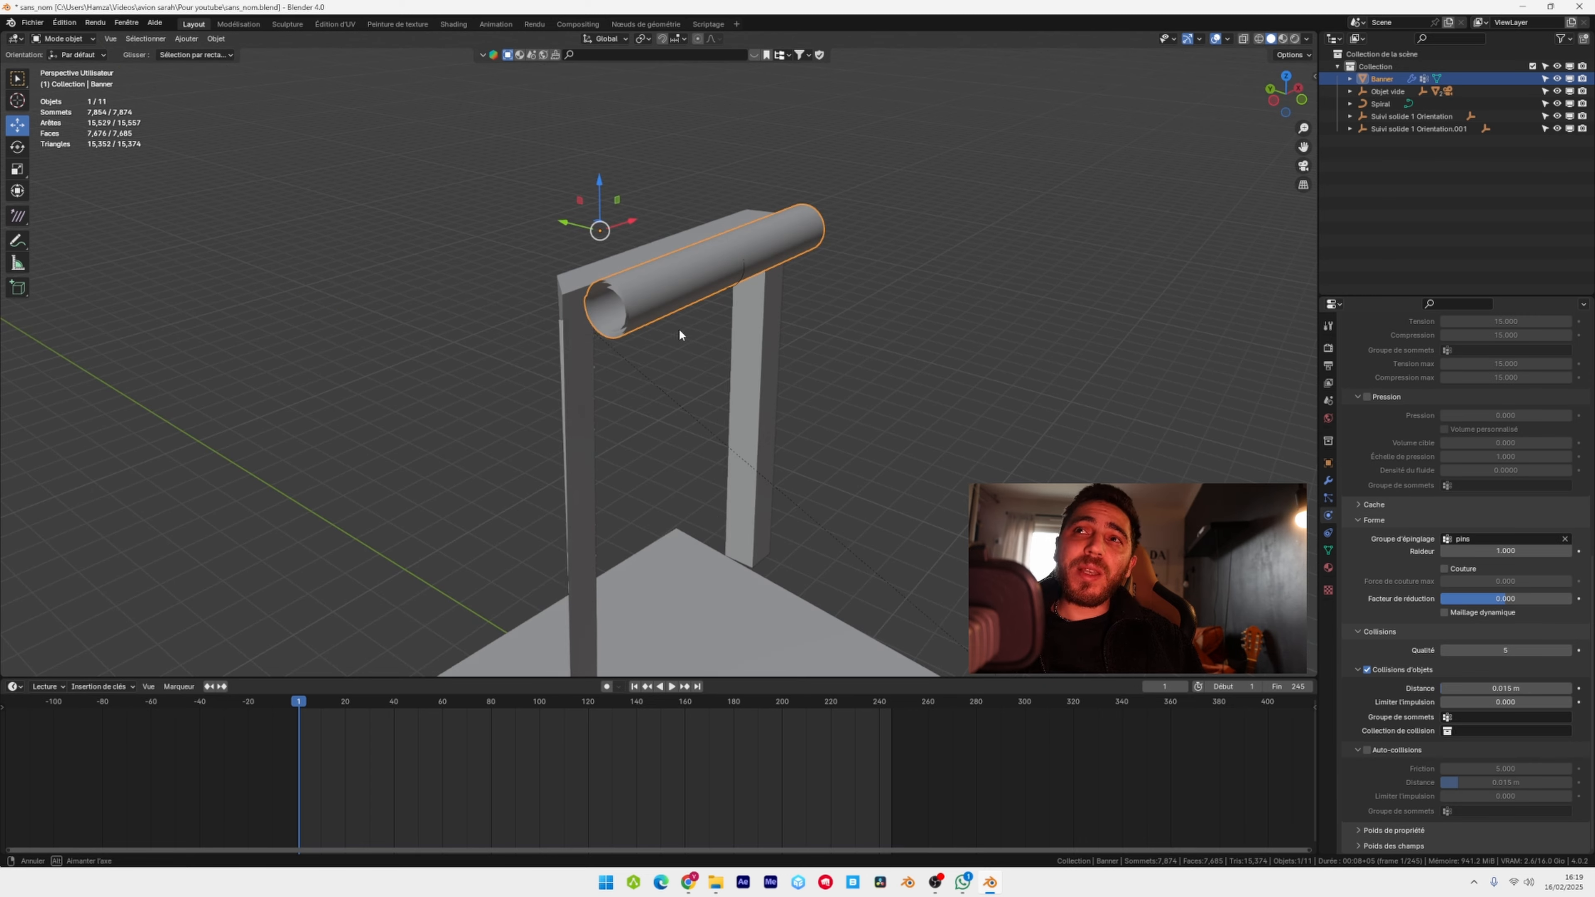
key(space)
middle_drag(893, 511, 801, 546)
key(shift+Left)
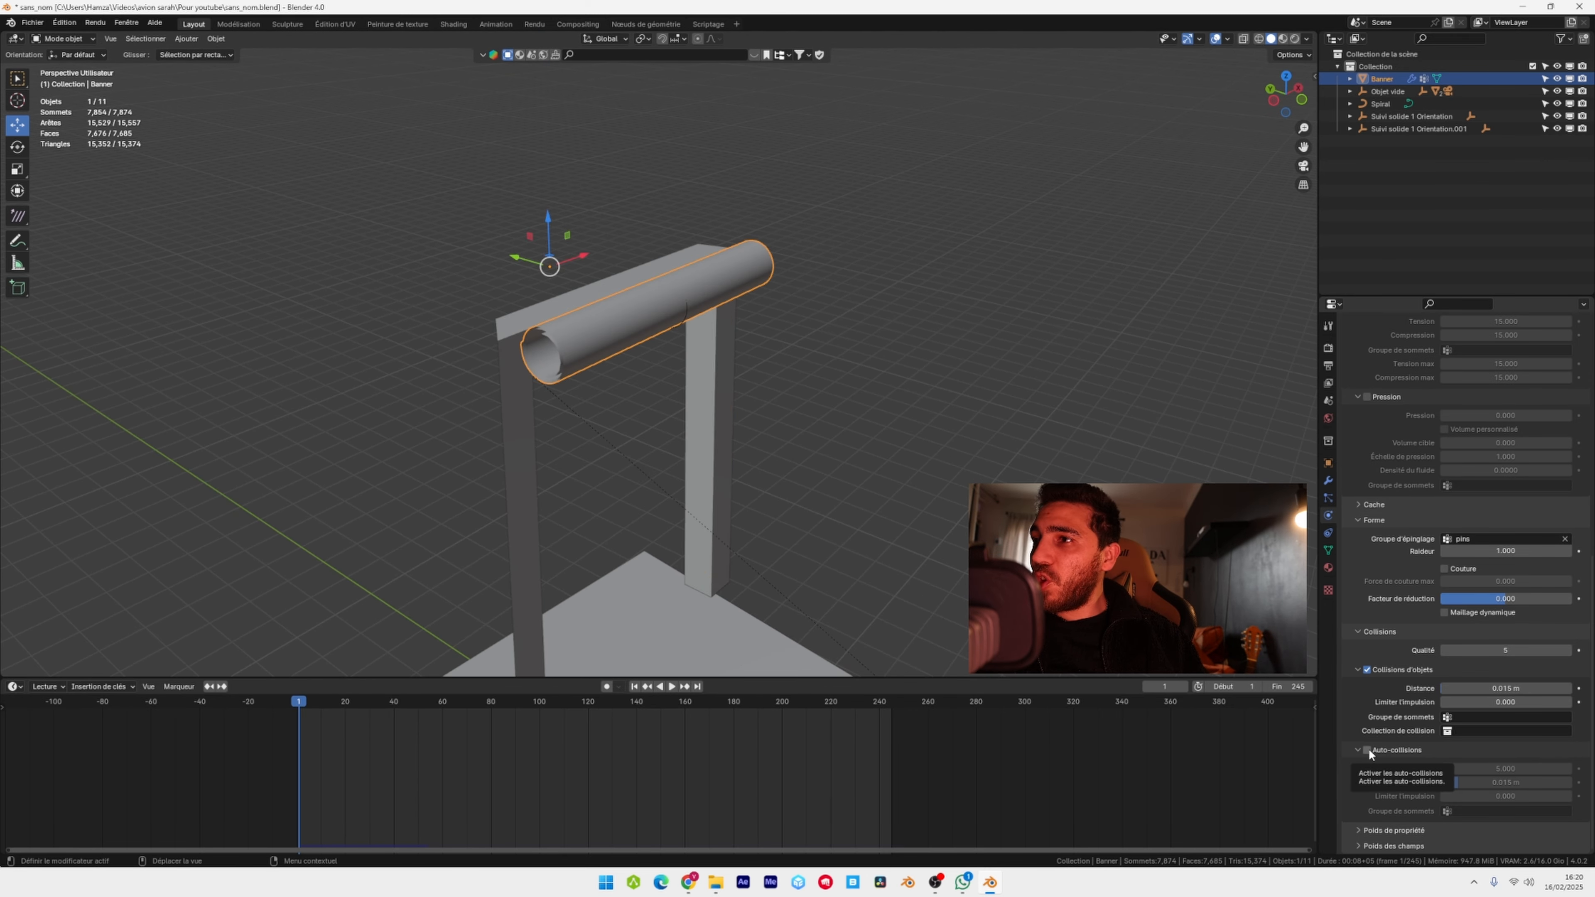
- Enable the Banner's self-collisions, play the simulation to inspect the roll up close, and return to the first frame
click(1367, 749)
key(space)
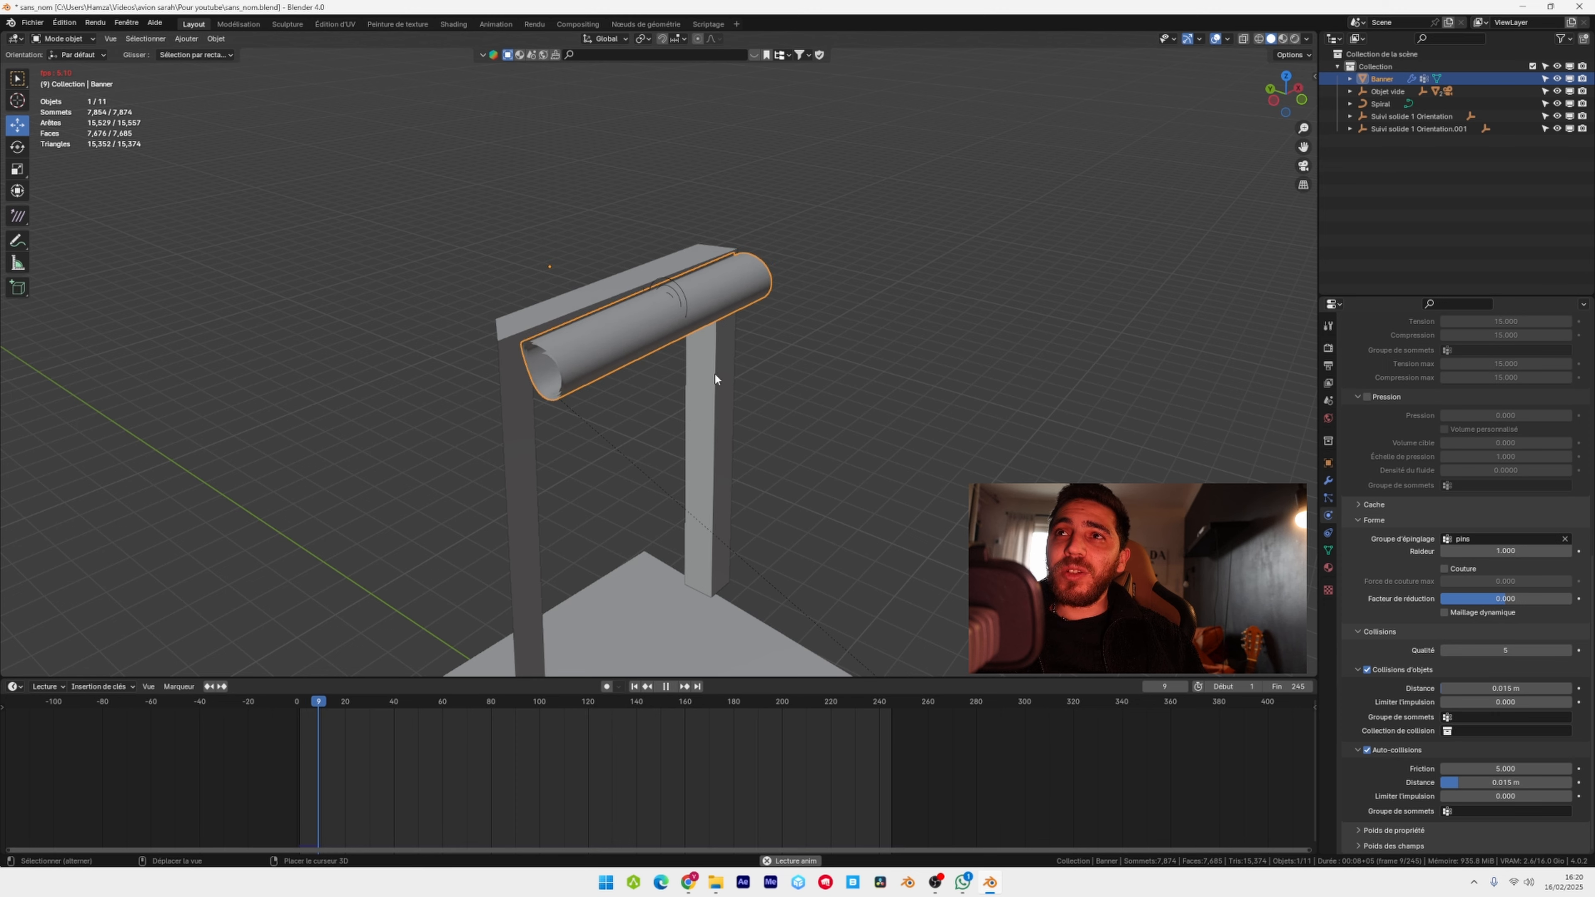
scroll(714, 347, up, 3)
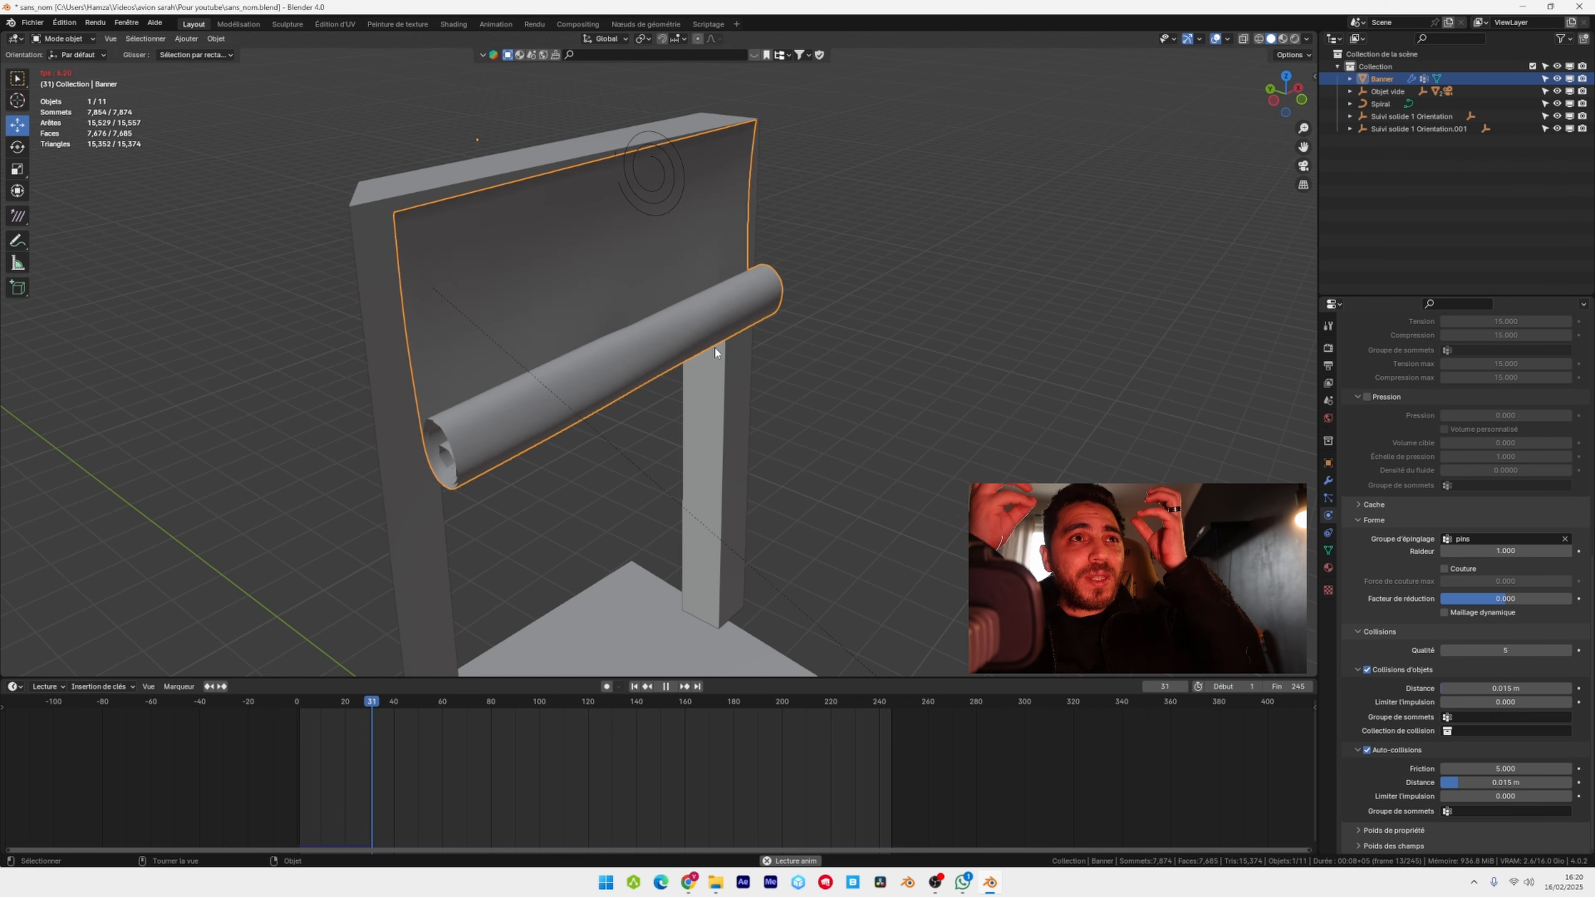
key(space)
middle_drag(744, 438, 567, 458)
scroll(609, 396, up, 3)
shift+middle_drag(608, 396, 406, 289)
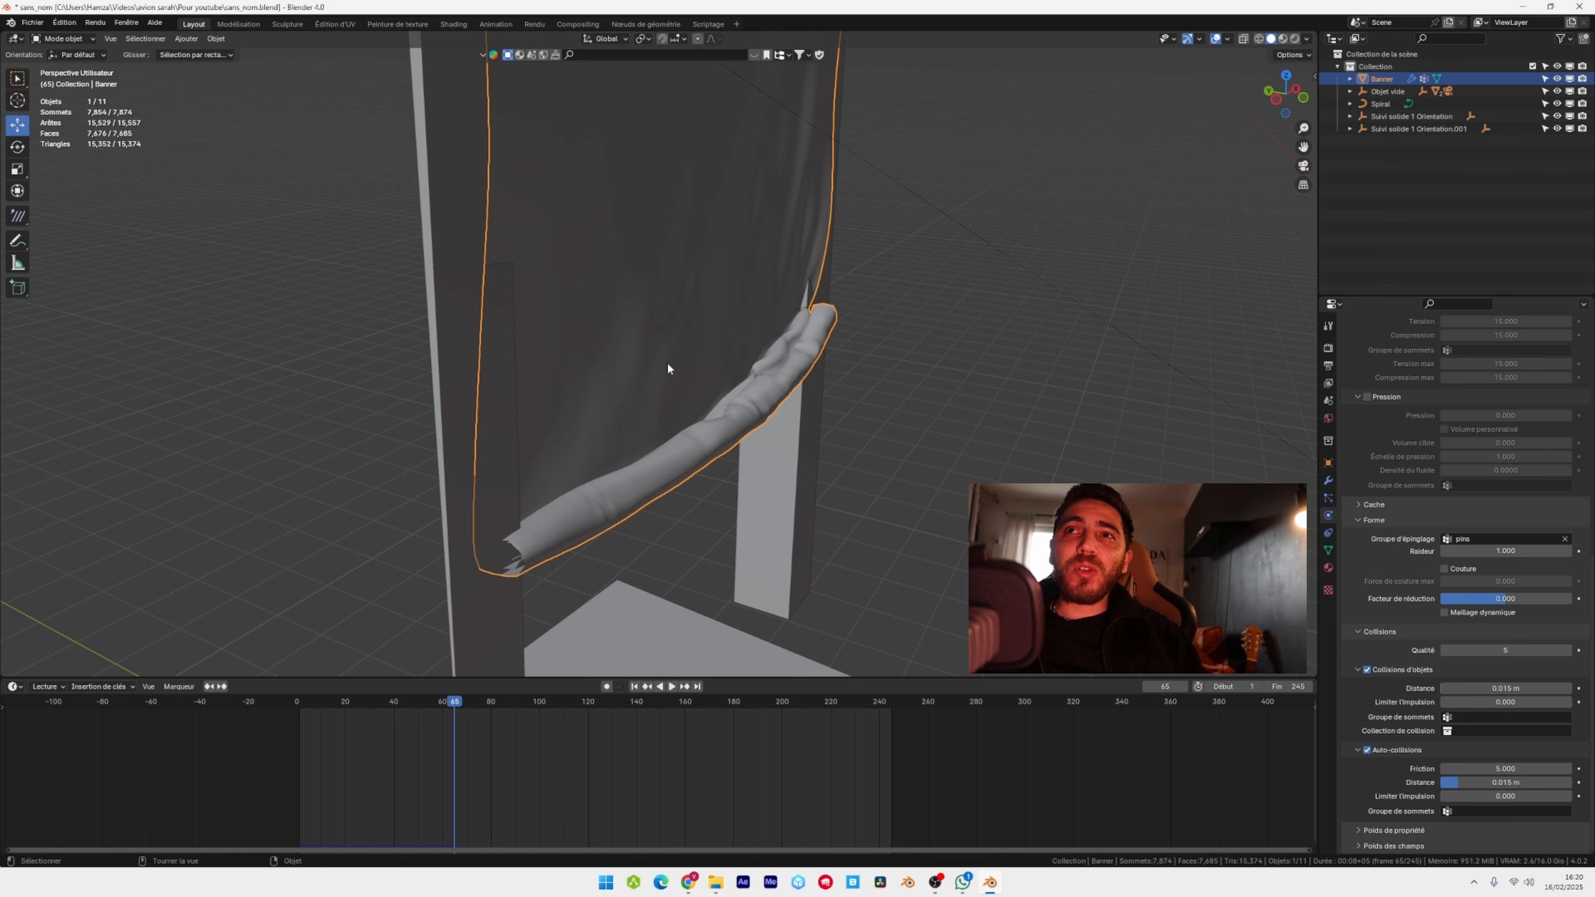
click(636, 689)
- Add Collision physics to the building object Suivi solide 1.001 and start playing the simulation
shift+middle_drag(675, 291, 681, 534)
click(520, 474)
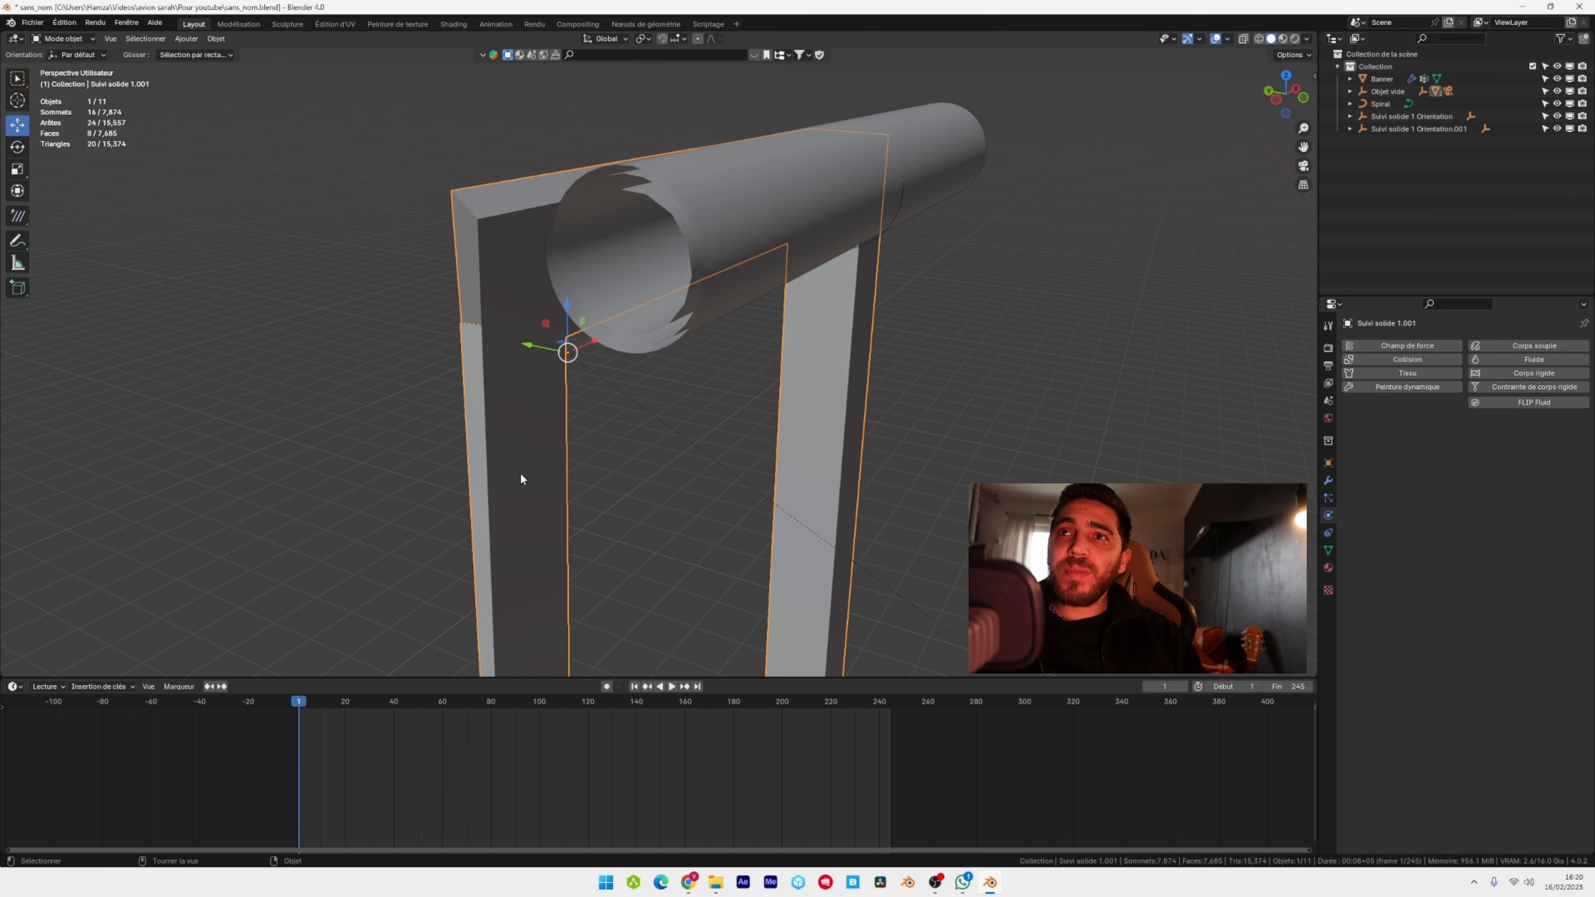
middle_drag(520, 474, 509, 314)
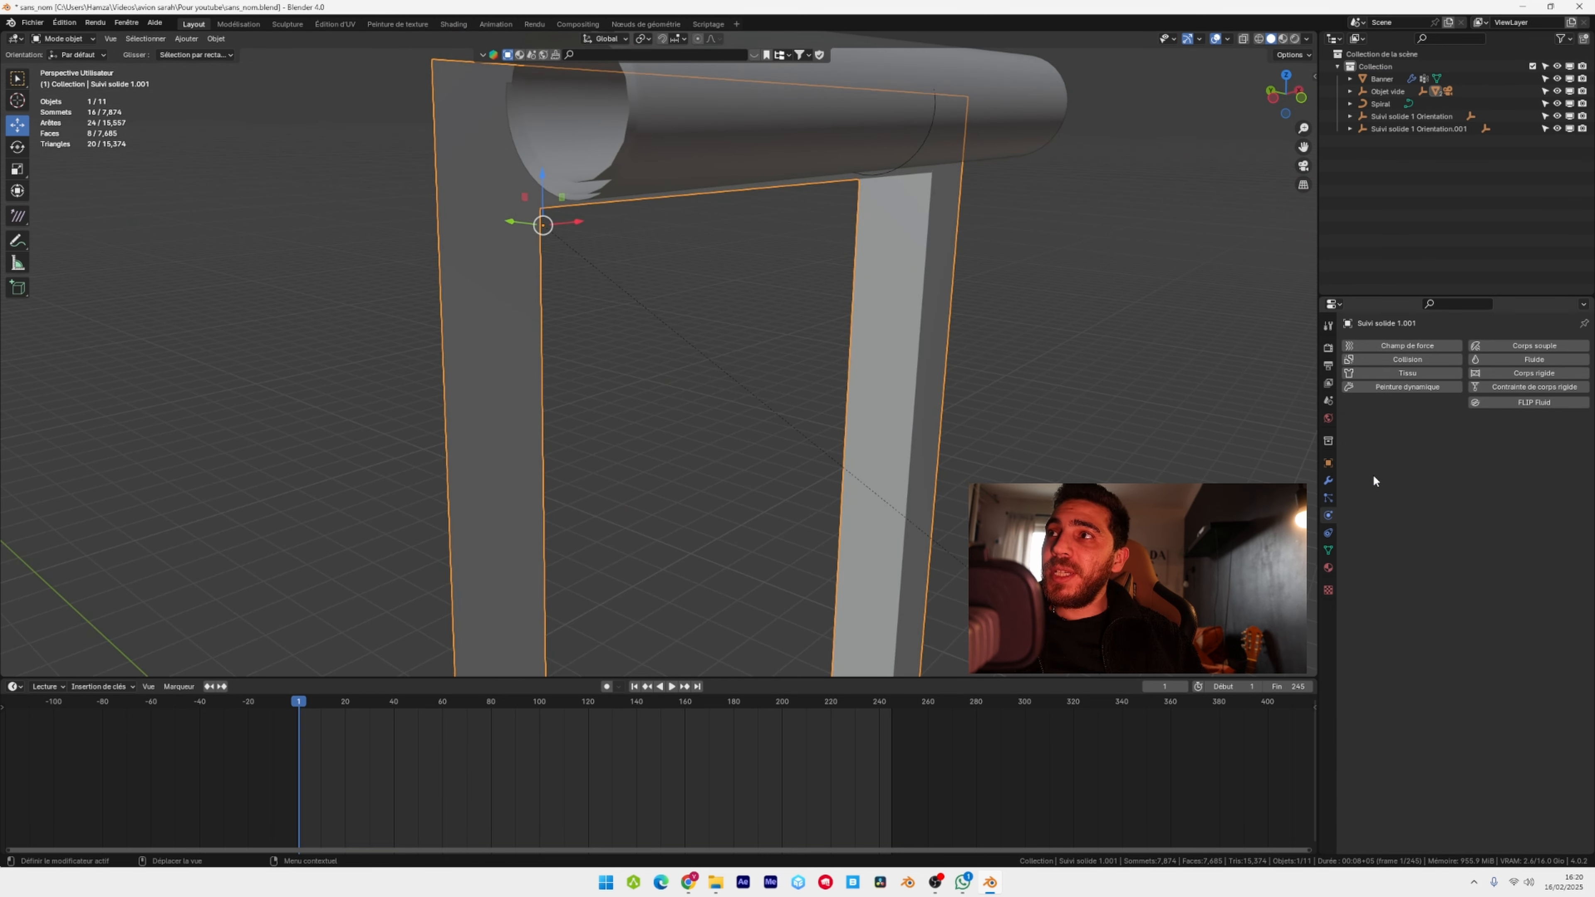
click(1416, 361)
key(space)
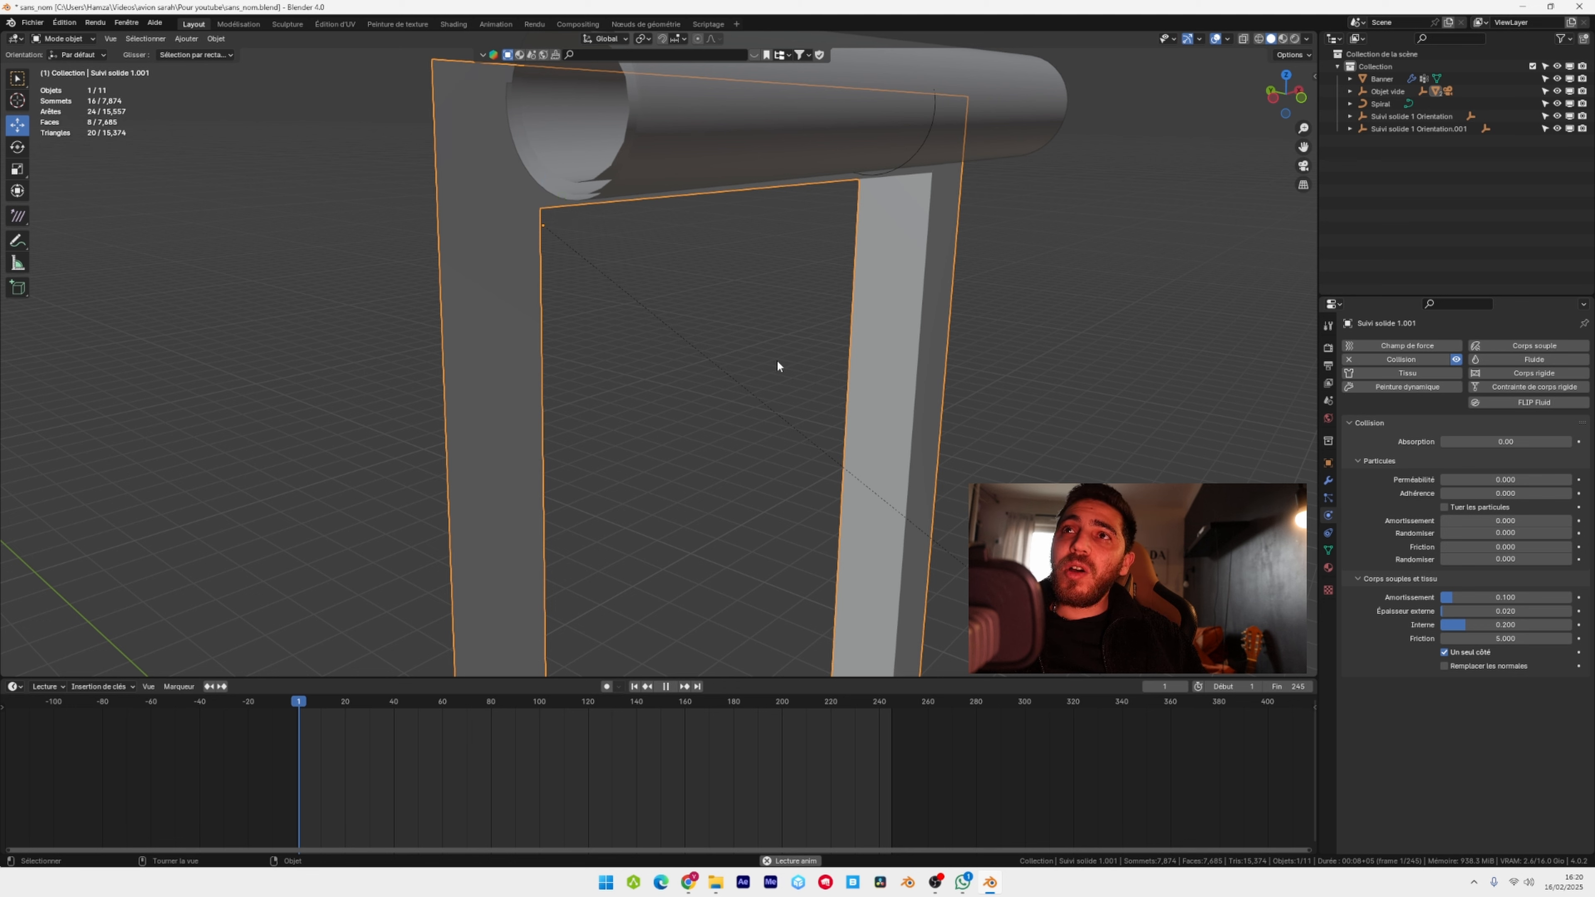
- Play the simulation, inspect the banner unrolling against the building from the side and through the camera, and return to the first frame
shift+middle_drag(820, 418, 840, 224)
click(1072, 308)
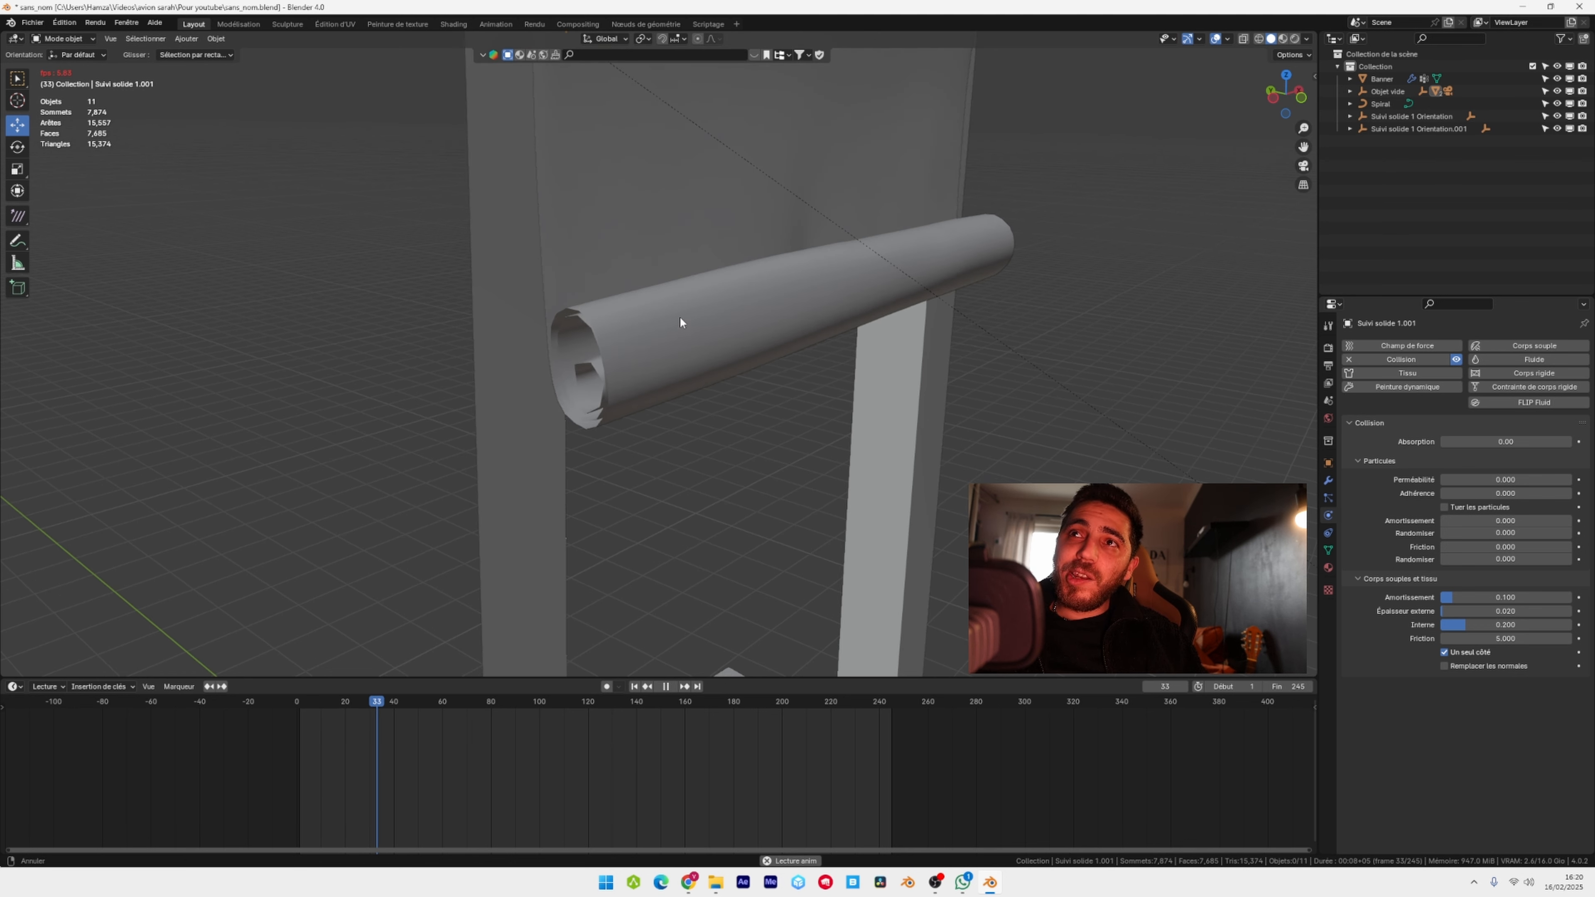
middle_drag(687, 356, 529, 345)
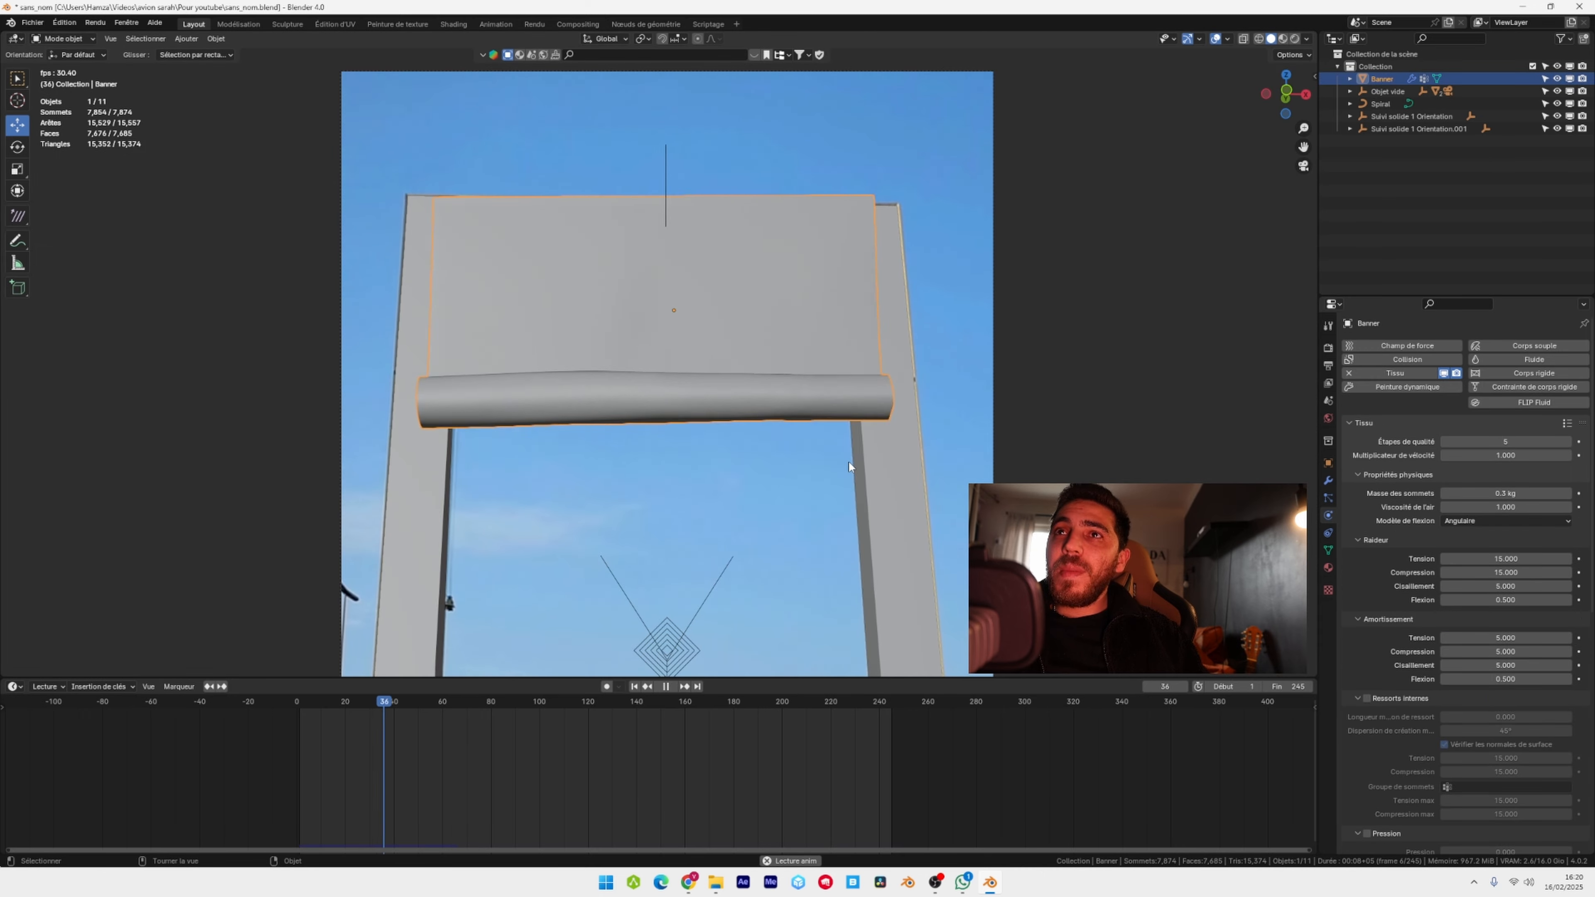
key(space)
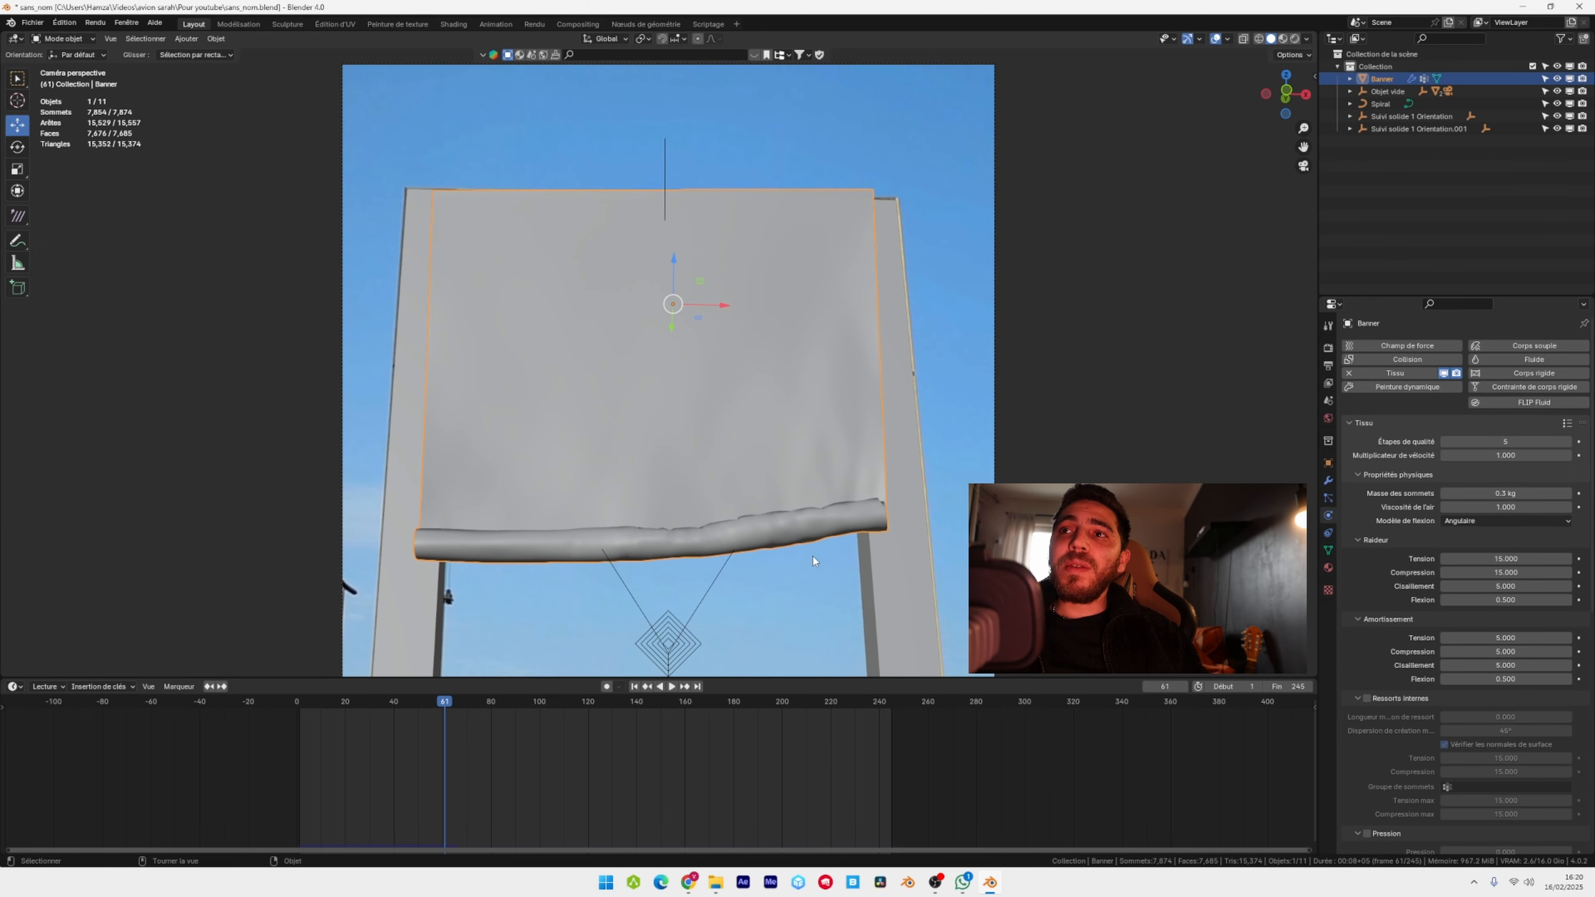
key(space)
key(space)
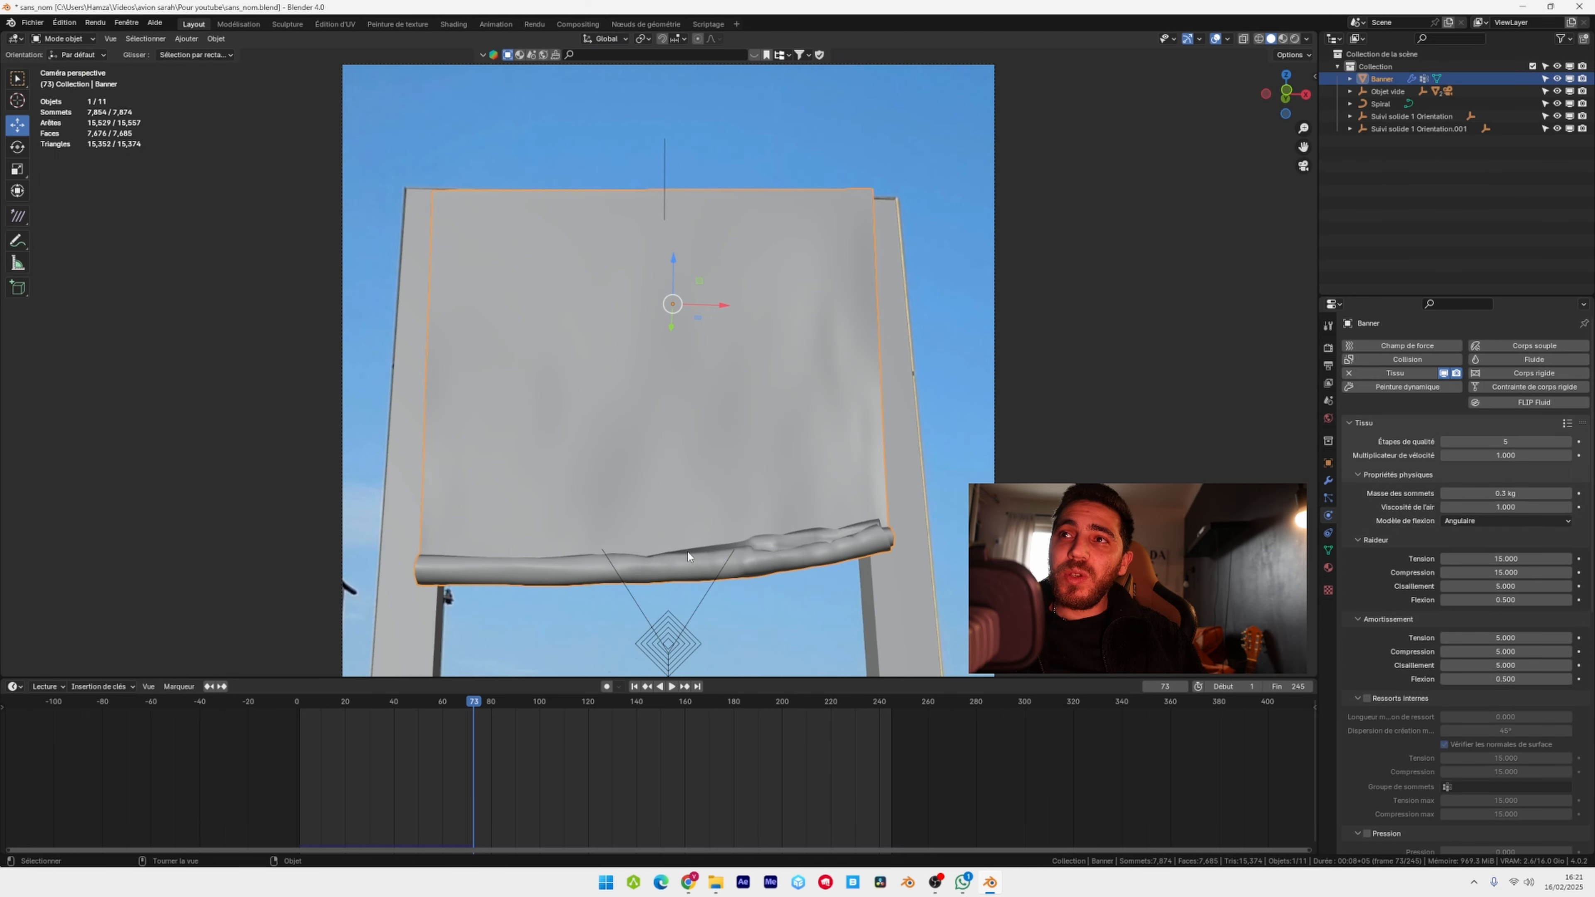
shift+middle_drag(818, 557, 817, 458)
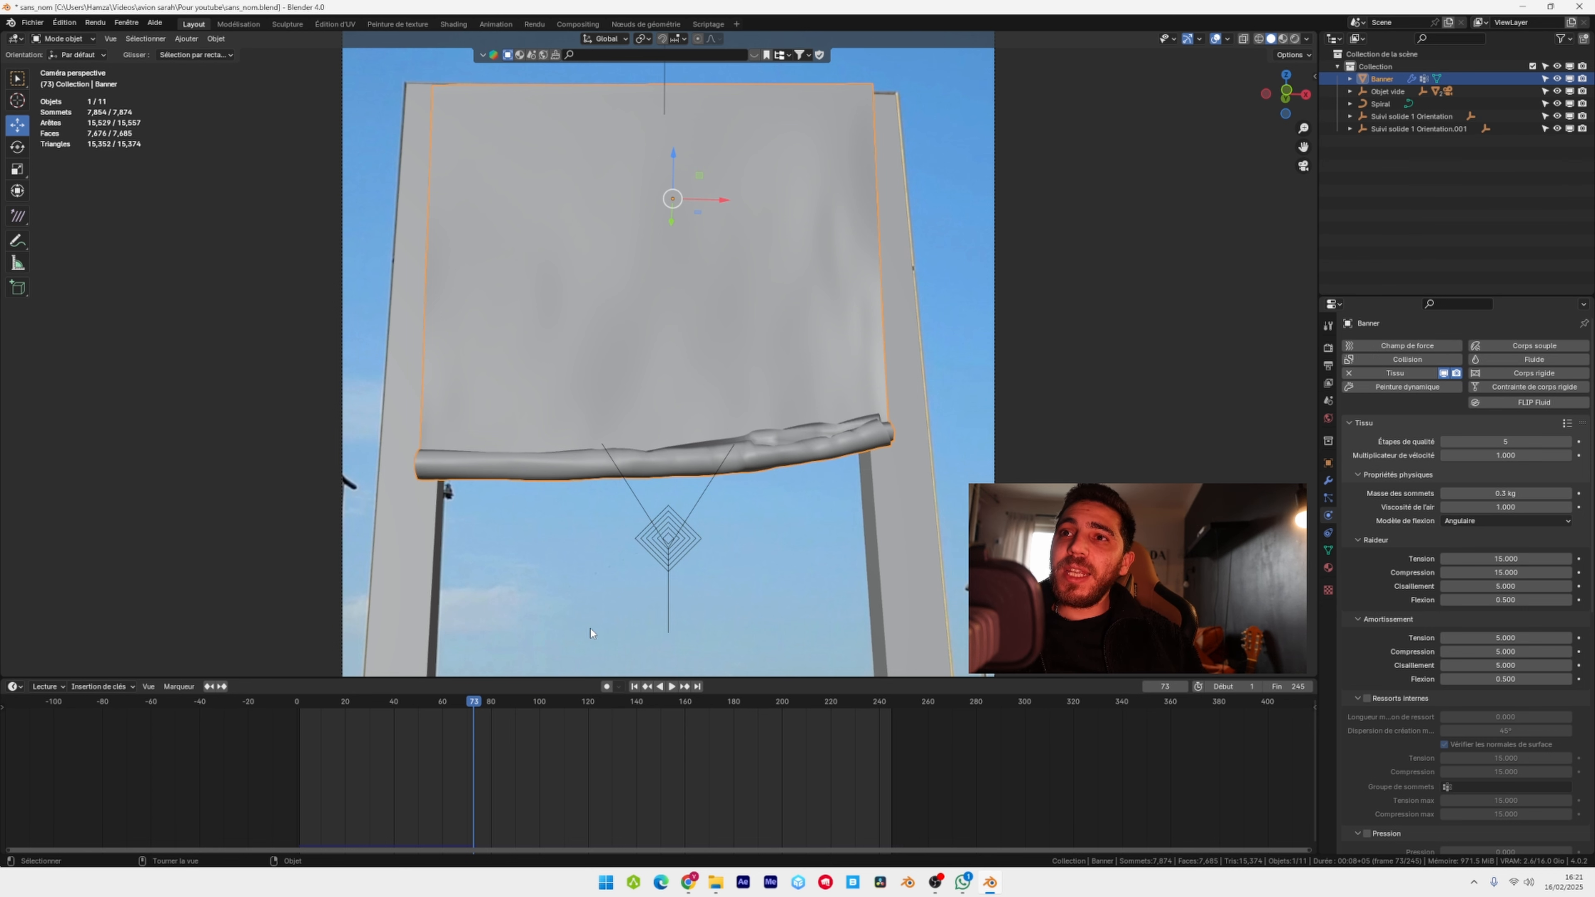
click(634, 686)
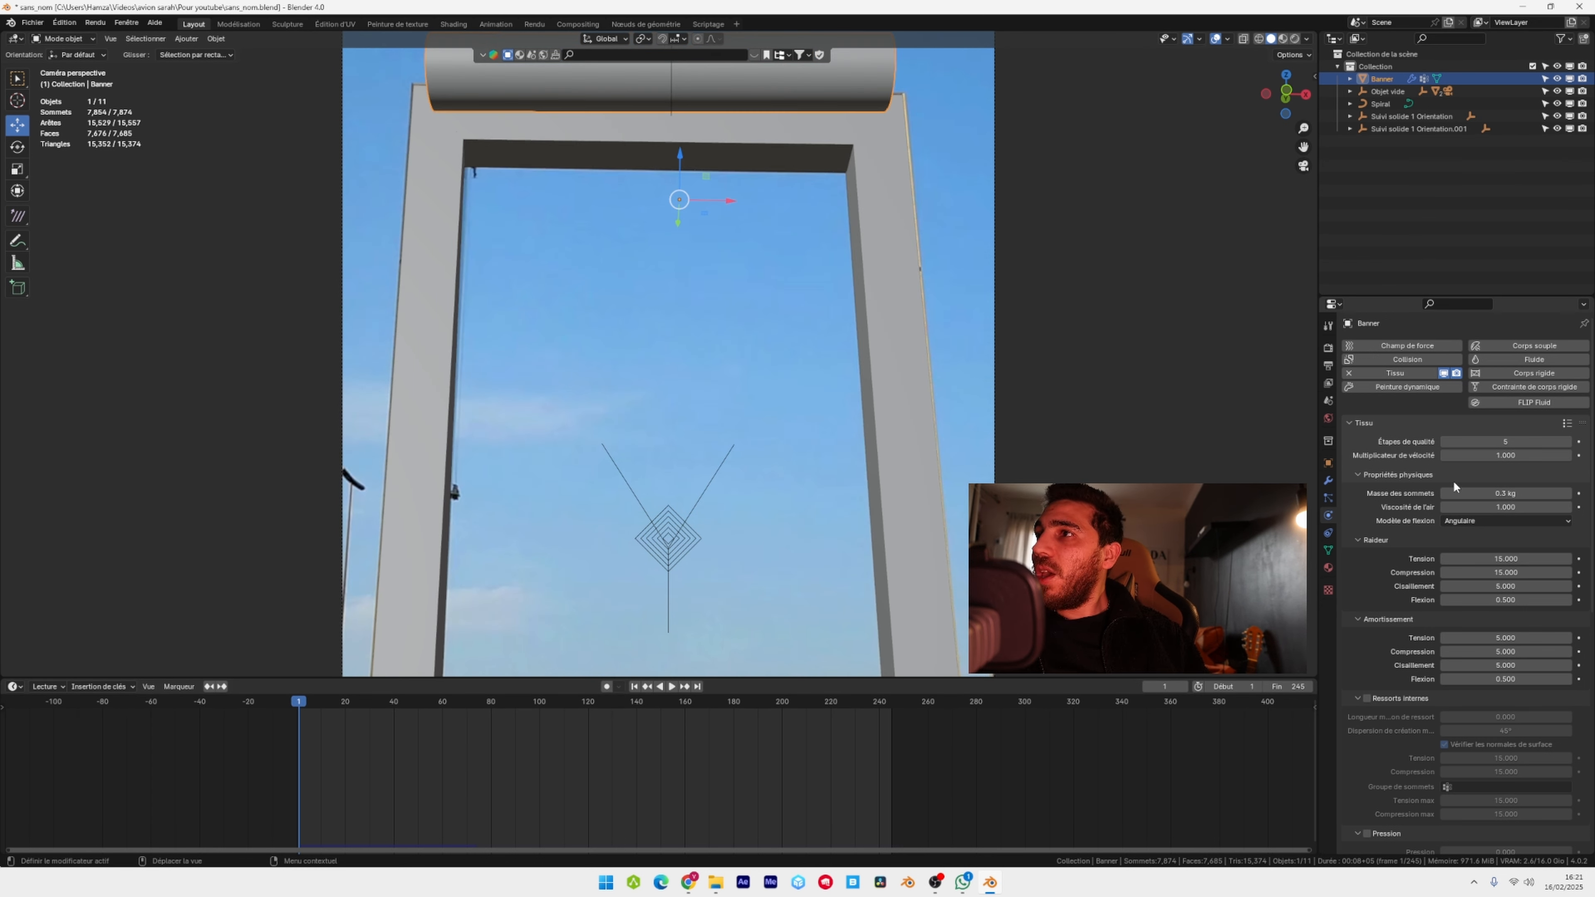
- Apply the Caoutchouc cloth preset to the Banner and play the simulation until the banner is fully unrolled
click(1567, 424)
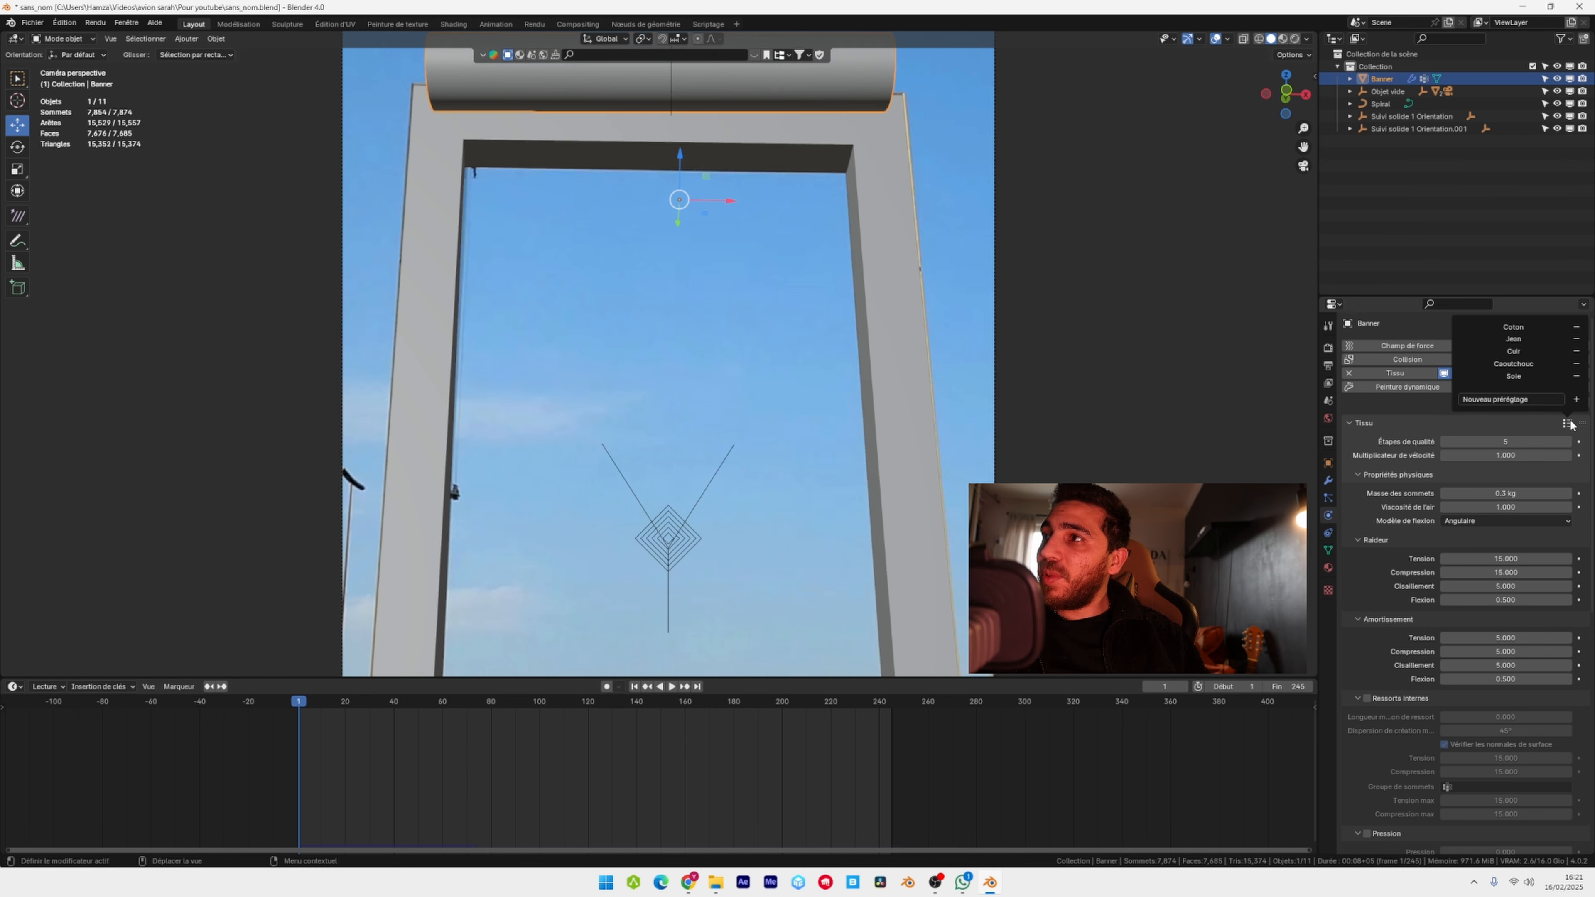
click(1533, 366)
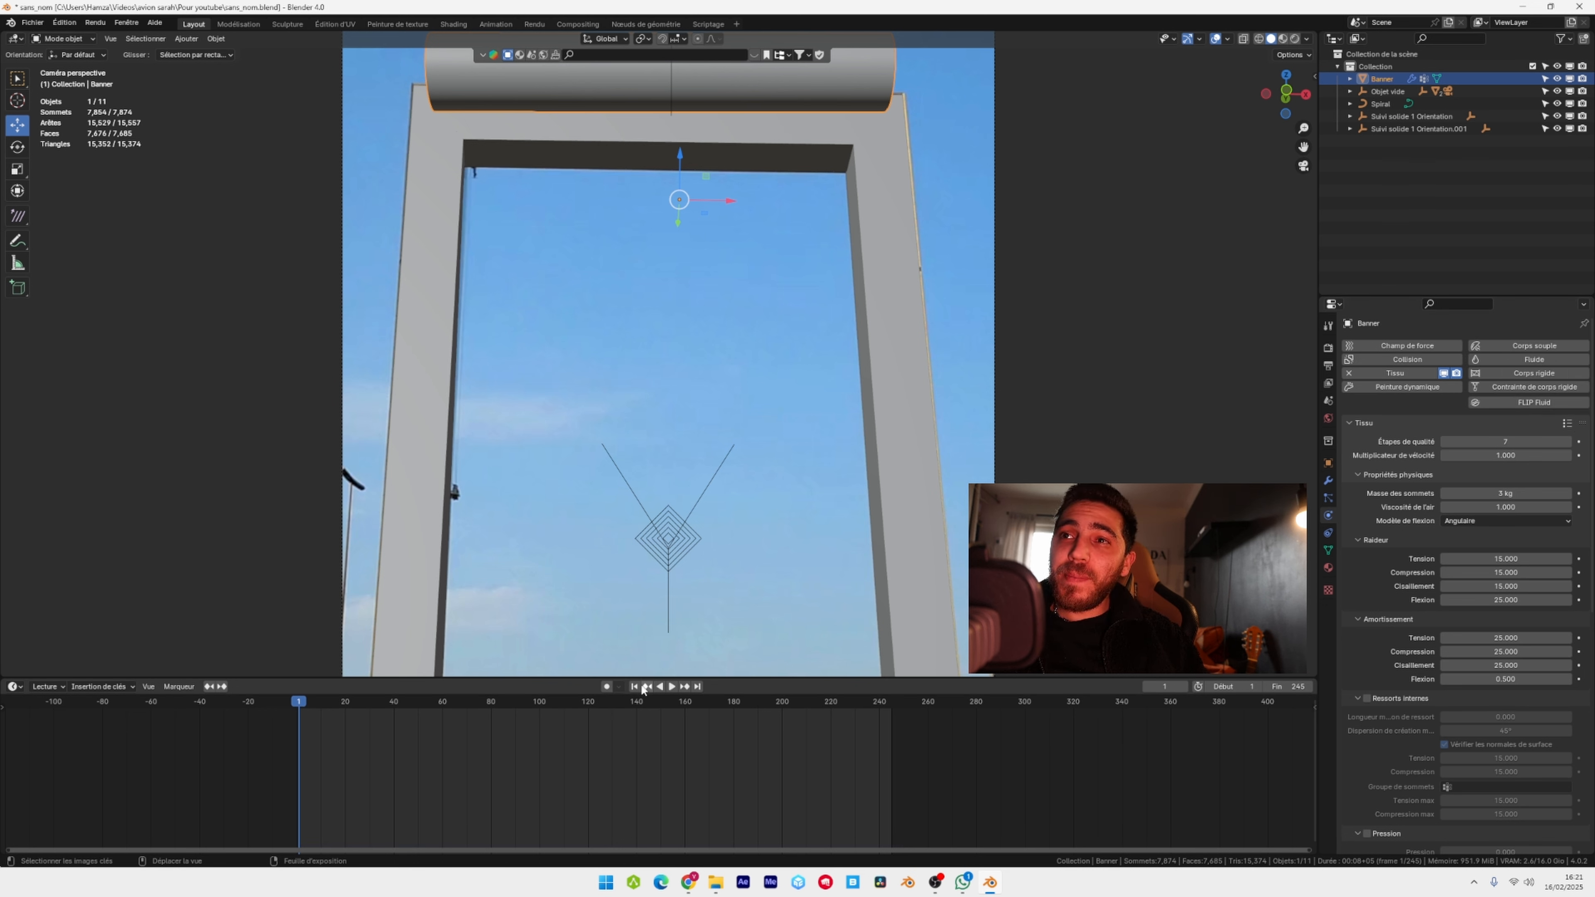
key(space)
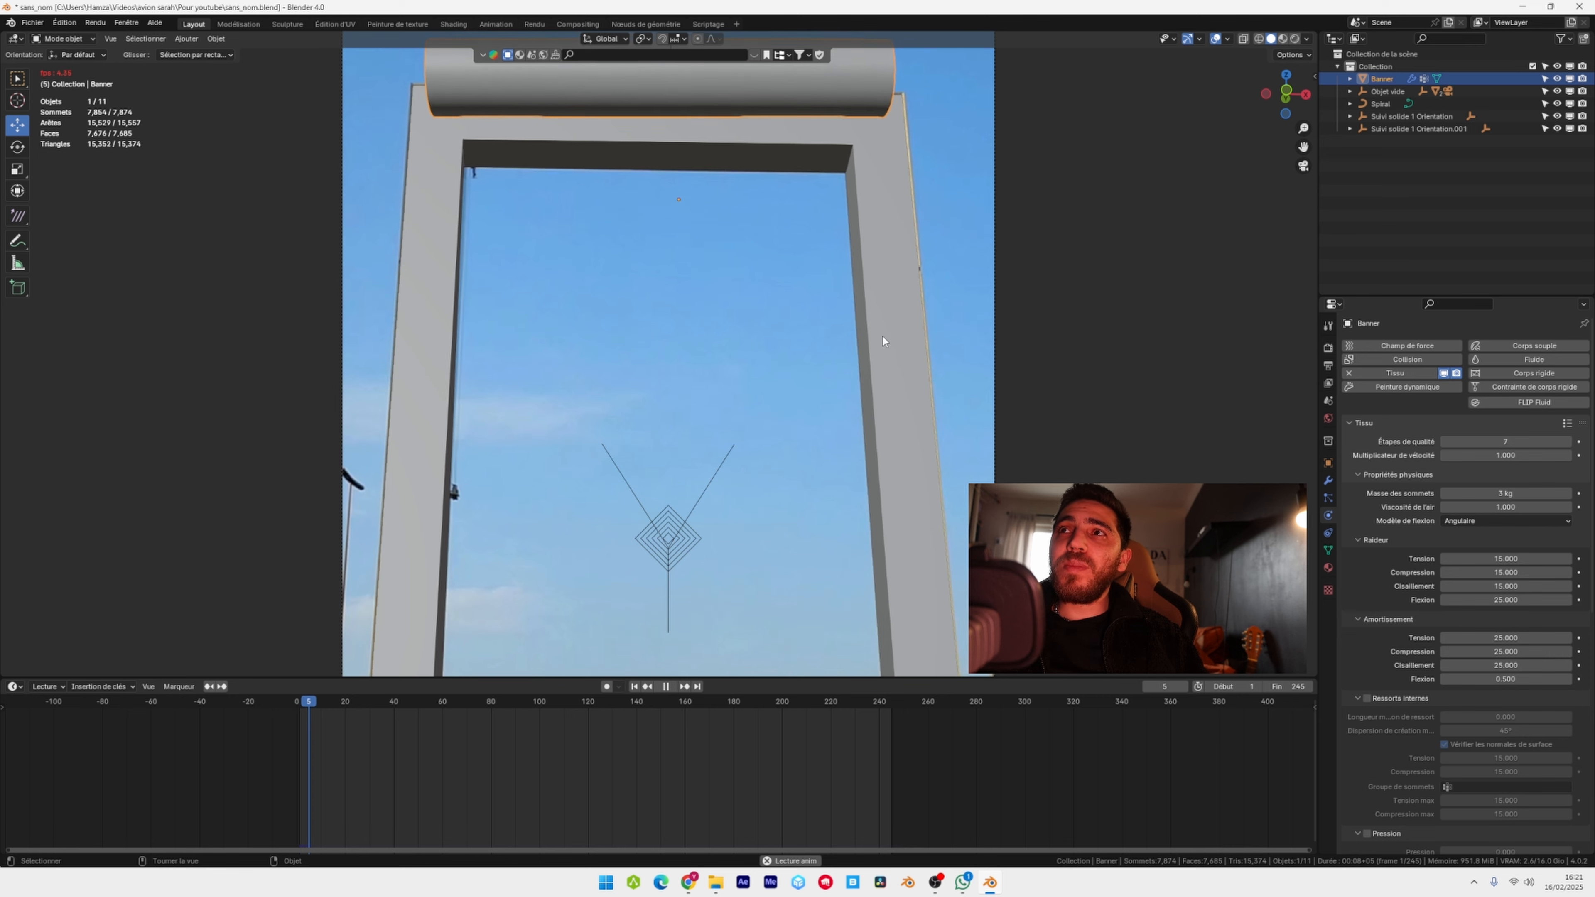
scroll(801, 342, down, 3)
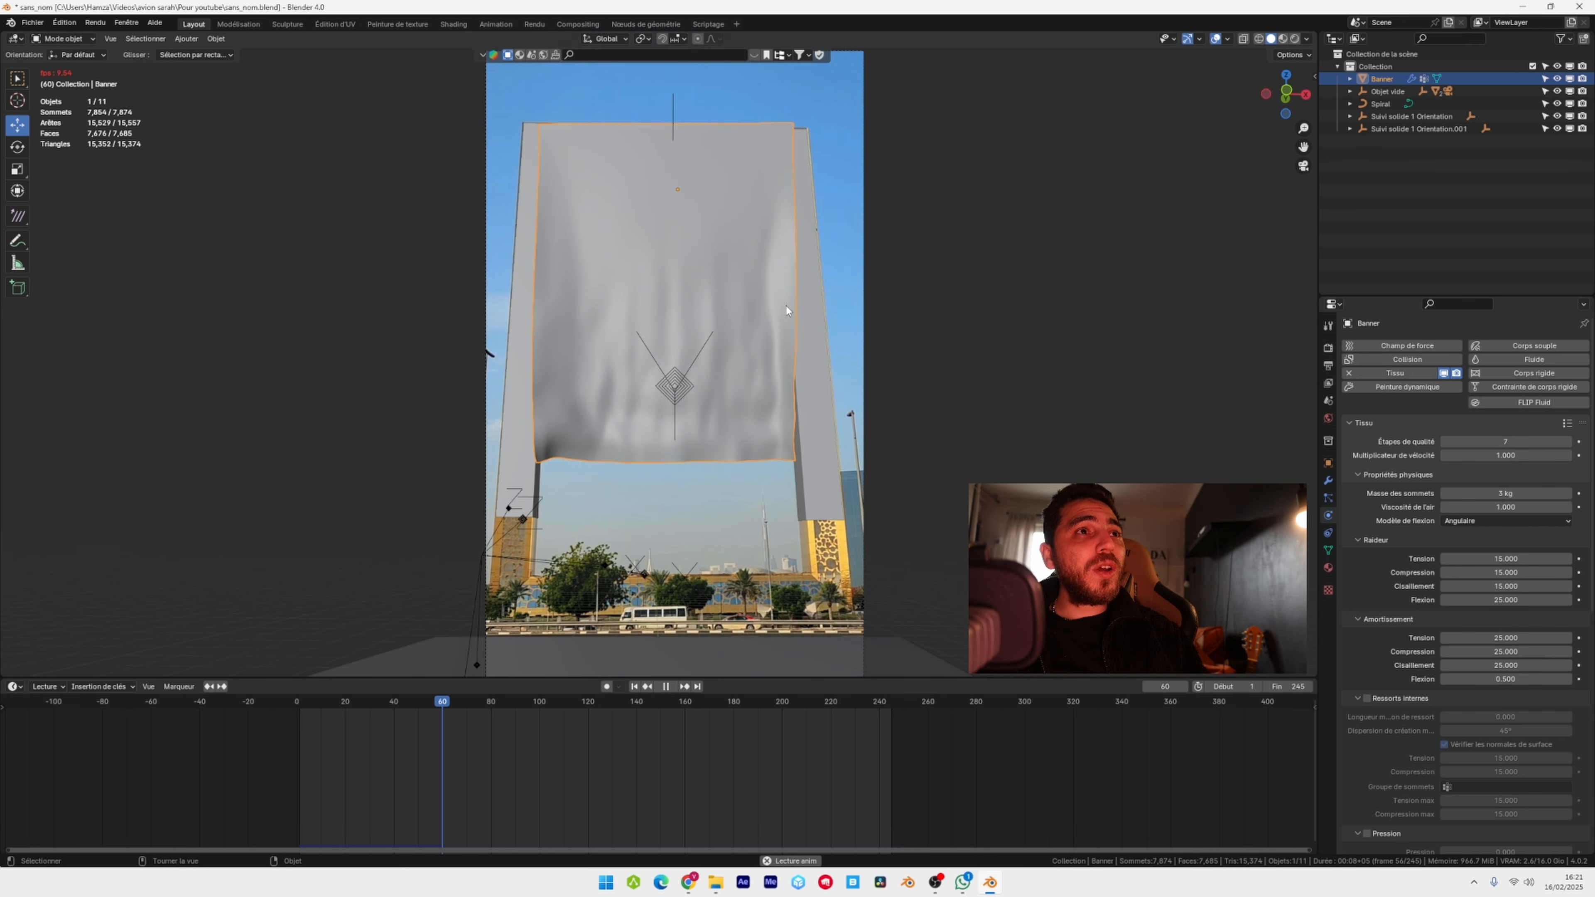
key(space)
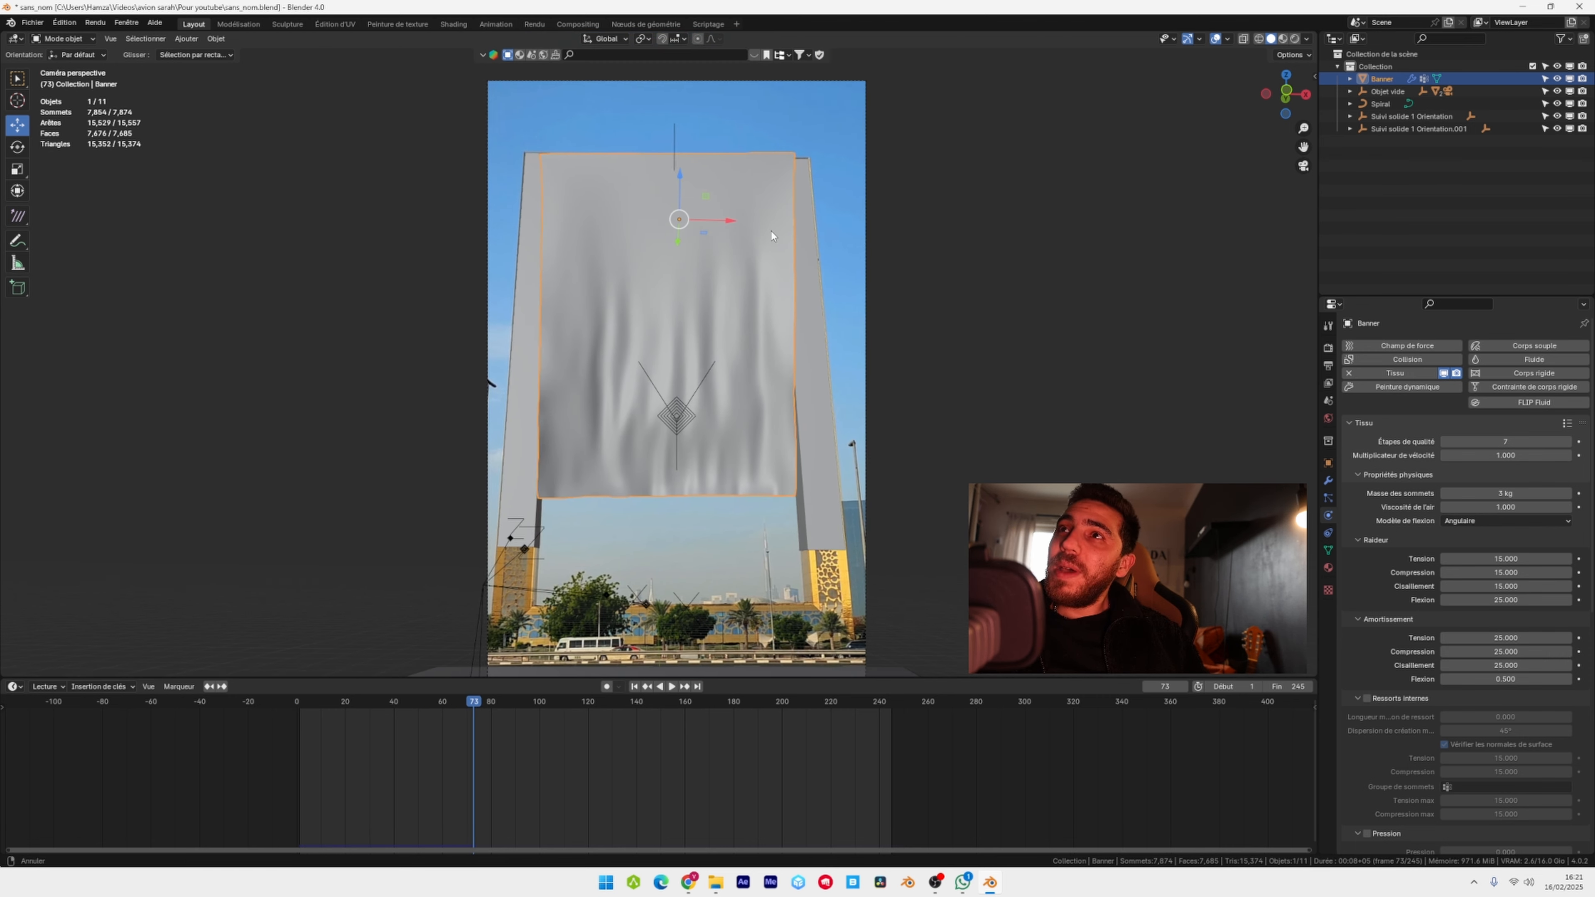
- Examine the unrolled banner's top edge and corners against the building, and return to the first frame
scroll(792, 230, up, 2)
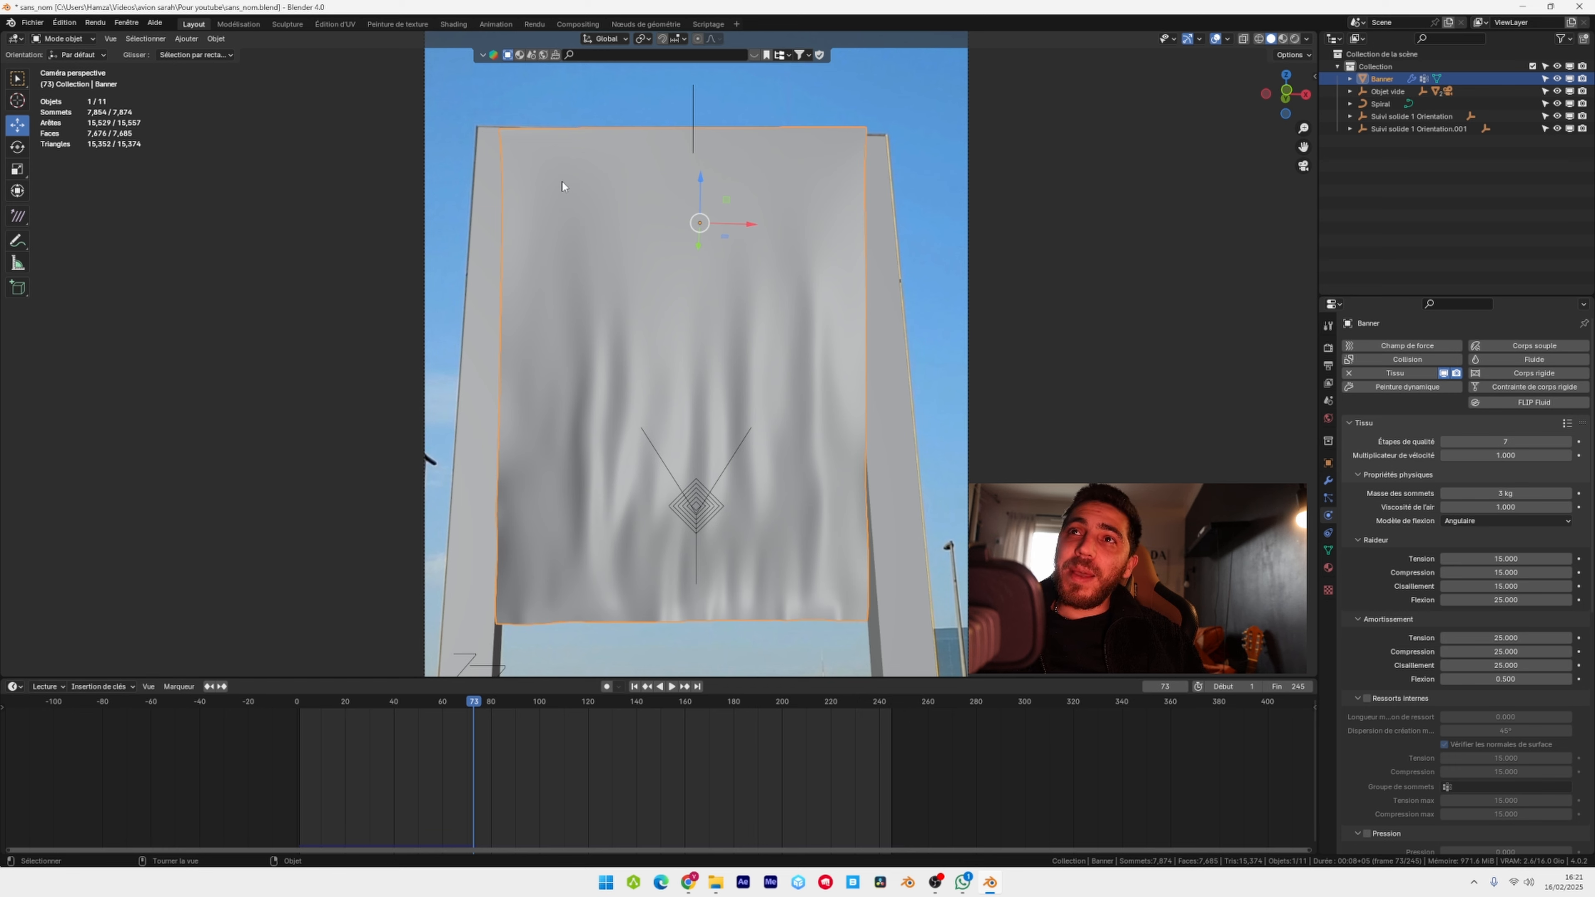
scroll(708, 165, up, 4)
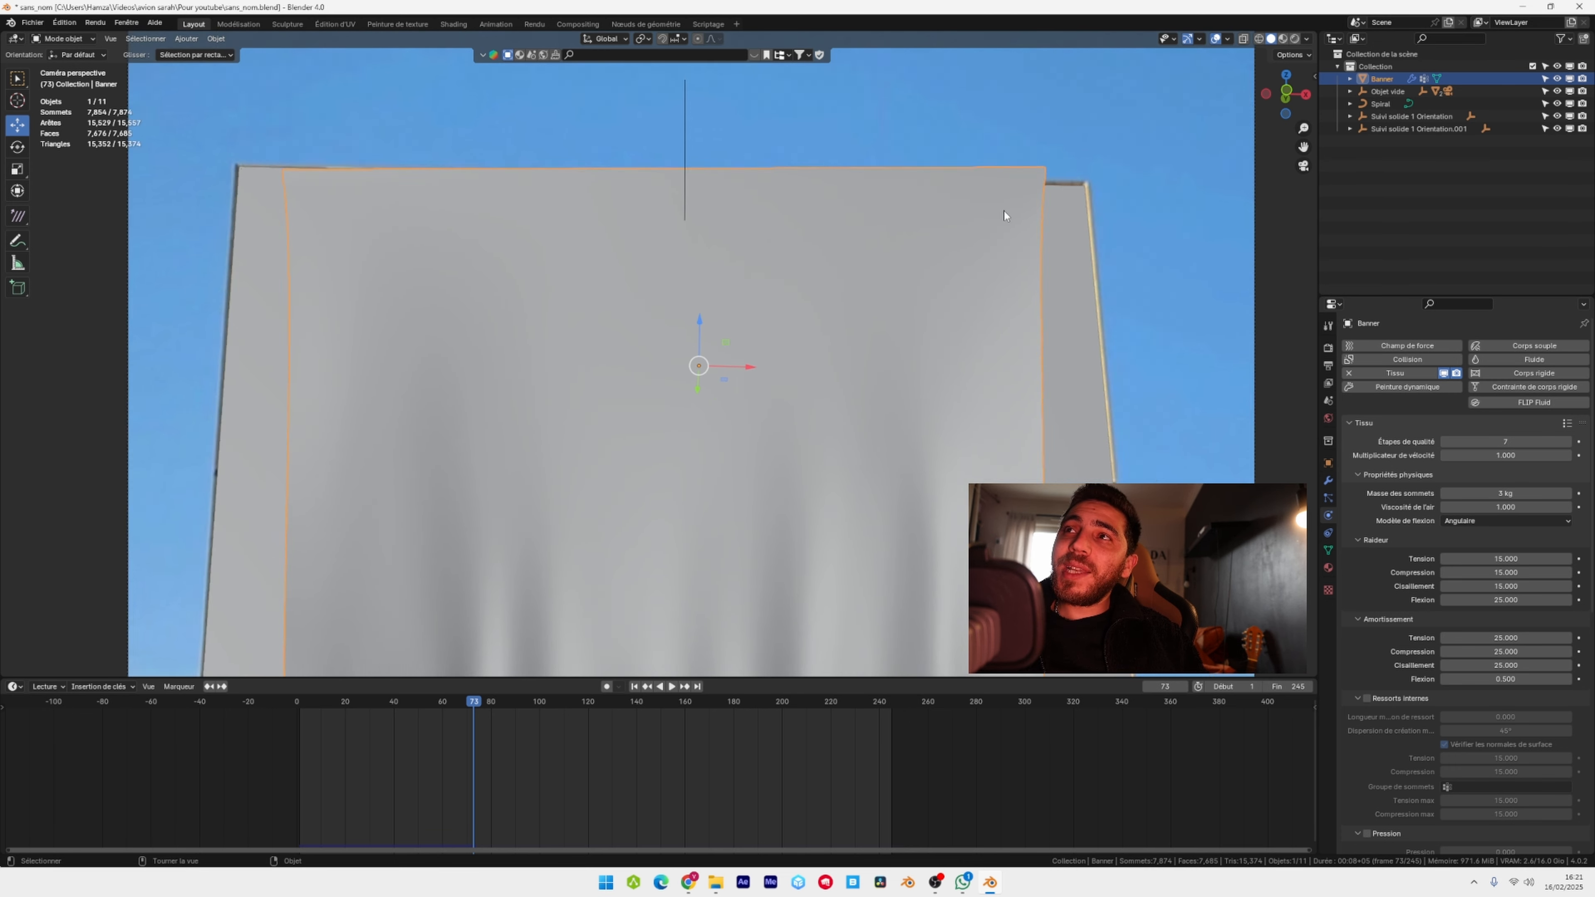
scroll(1002, 210, up, 3)
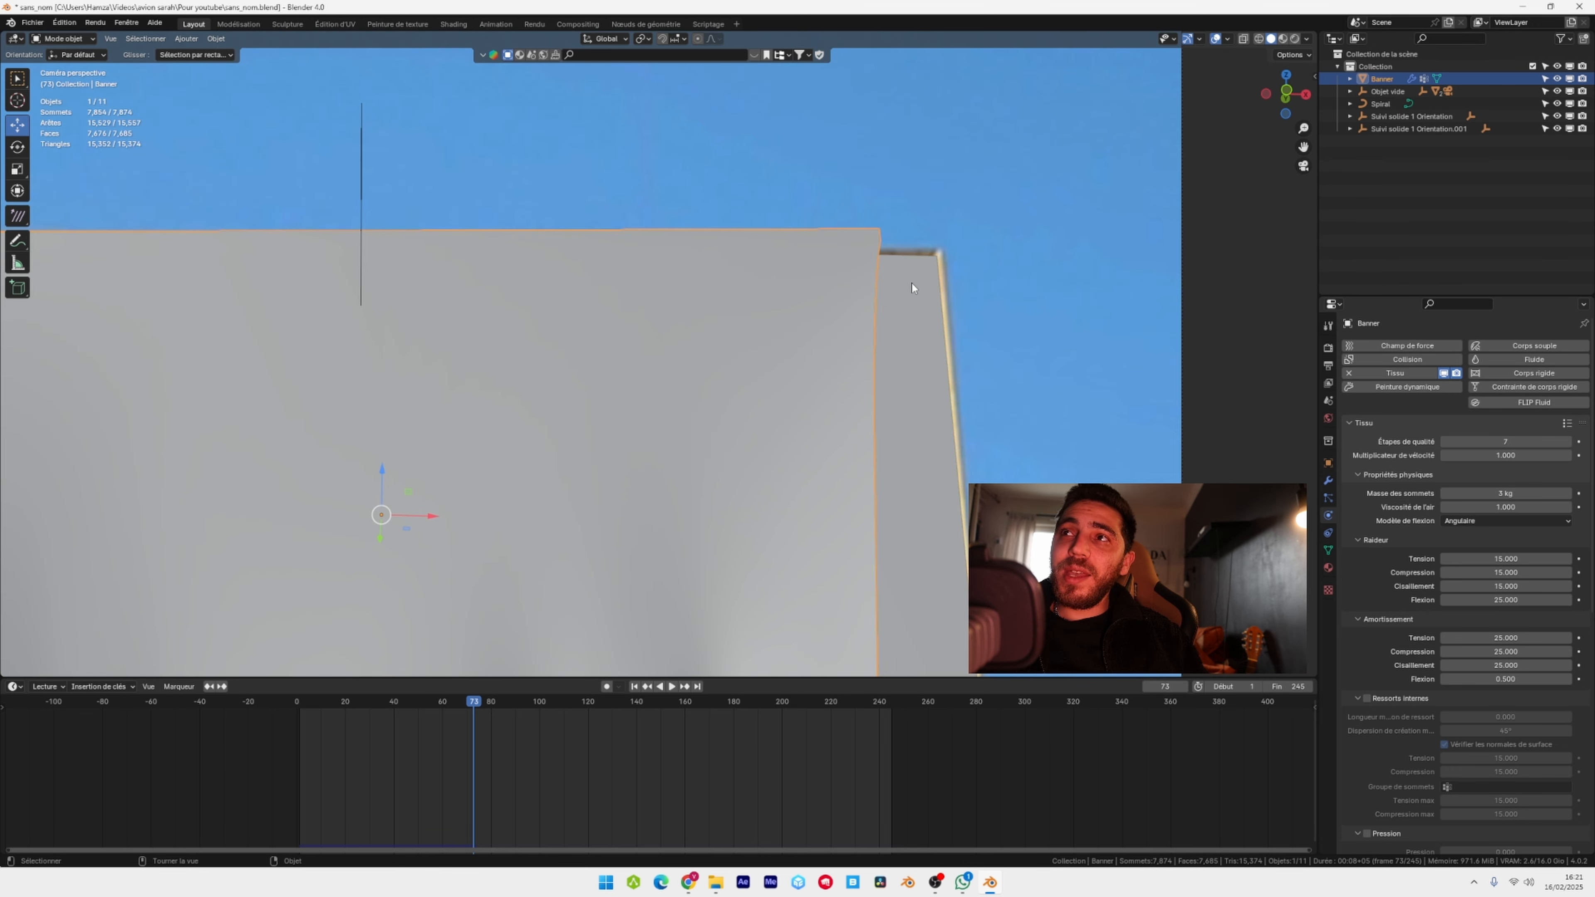
scroll(772, 321, down, 6)
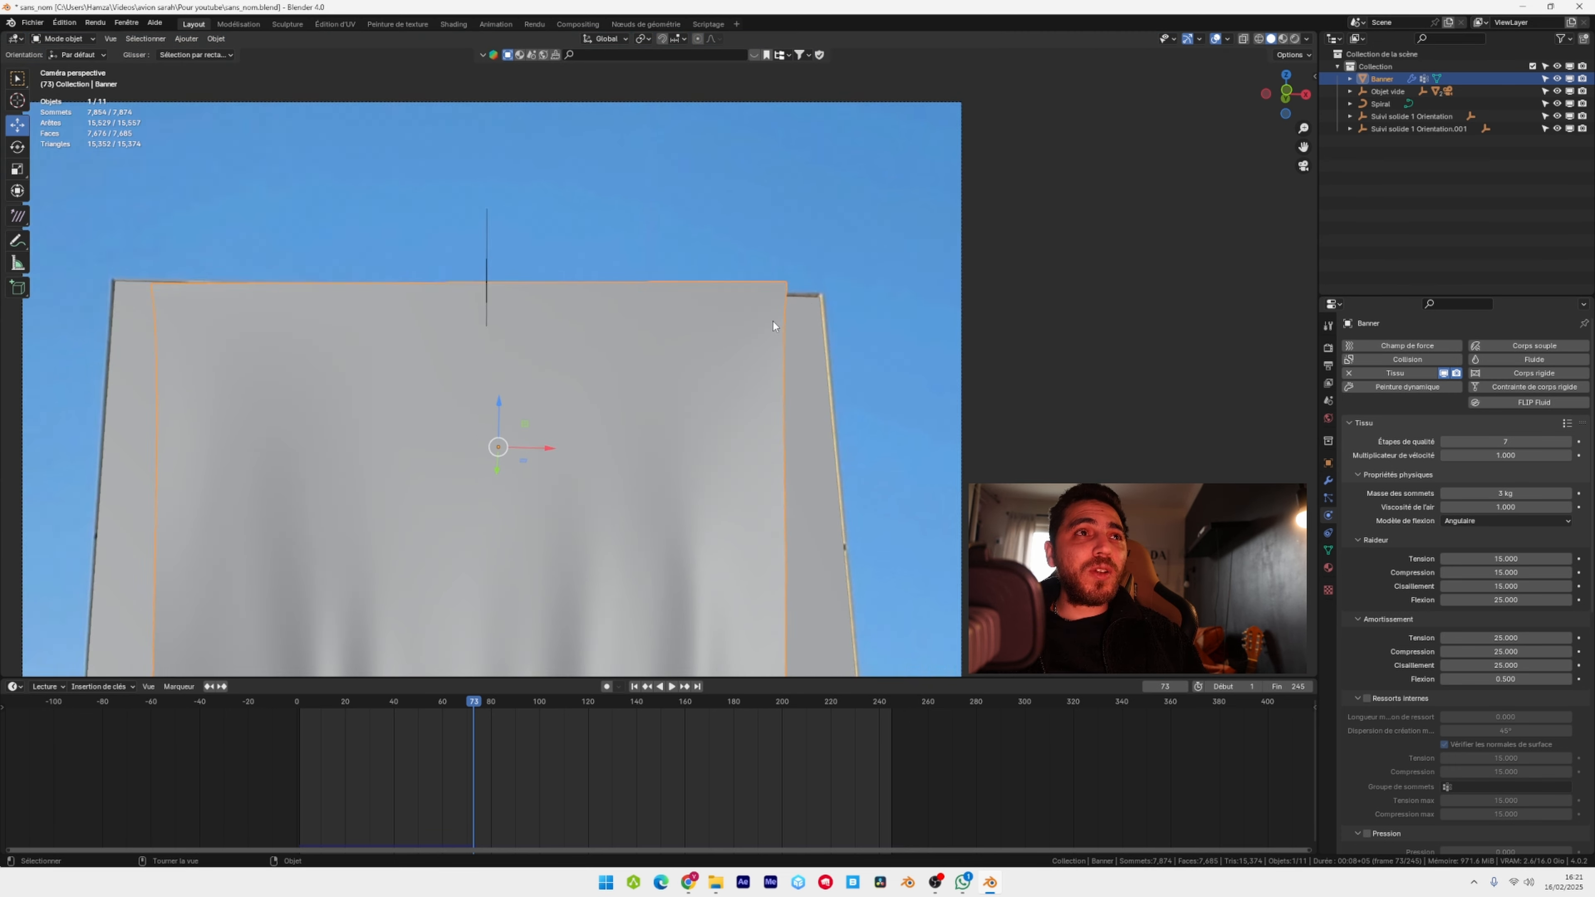
key(shift+Left)
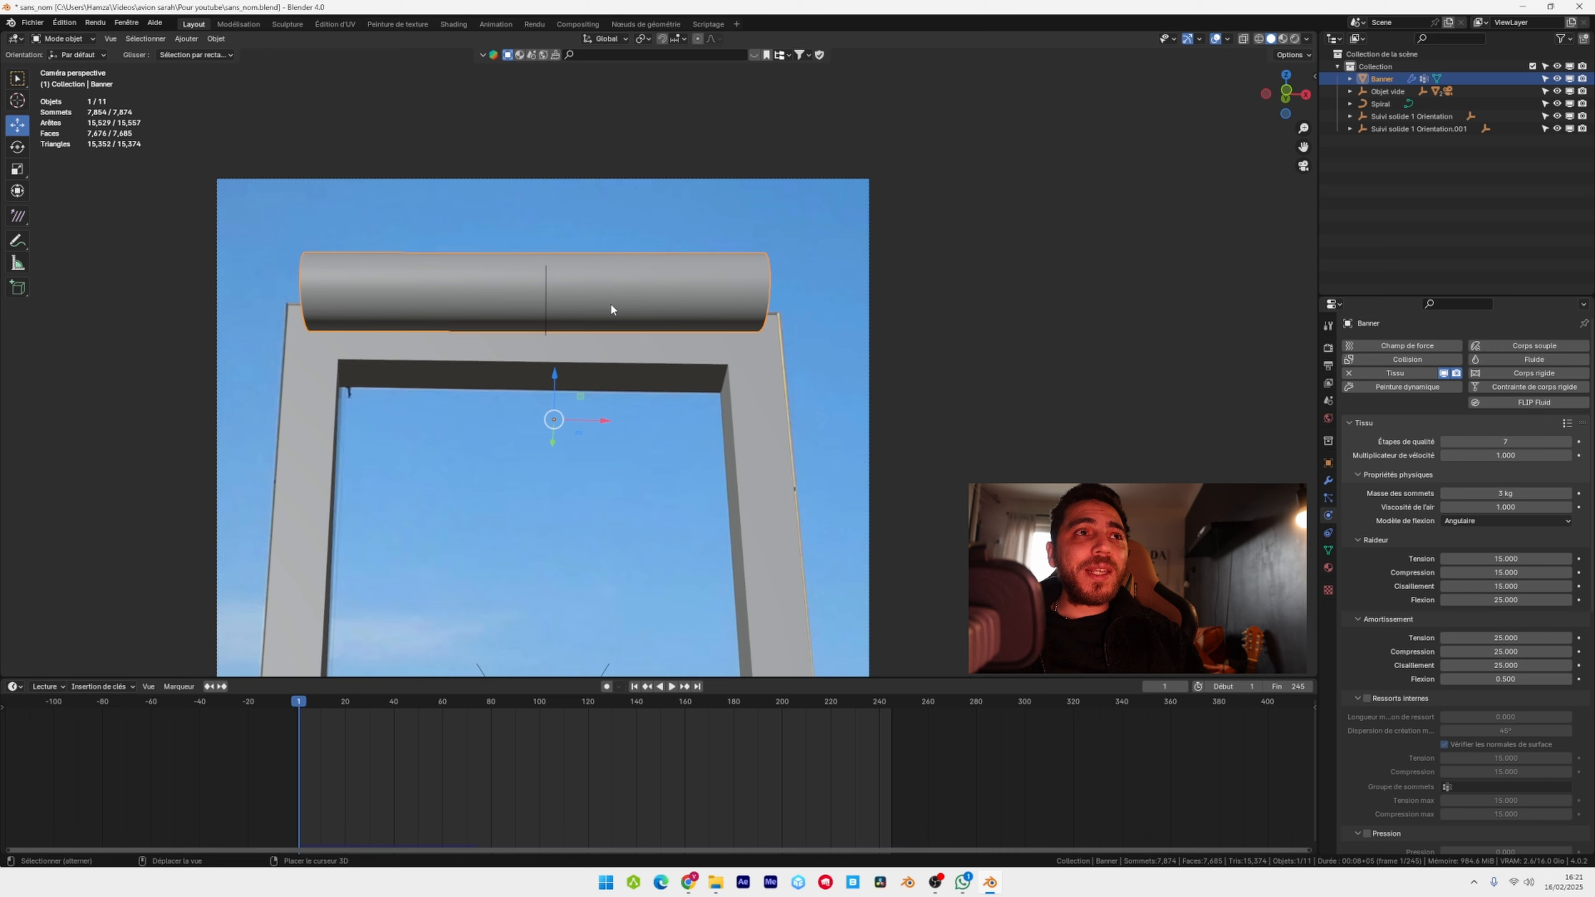
- Lower the Banner and Spiral together along Z onto the building's top beam and tilt them slightly to align with it
shift+middle_drag(610, 303, 696, 319)
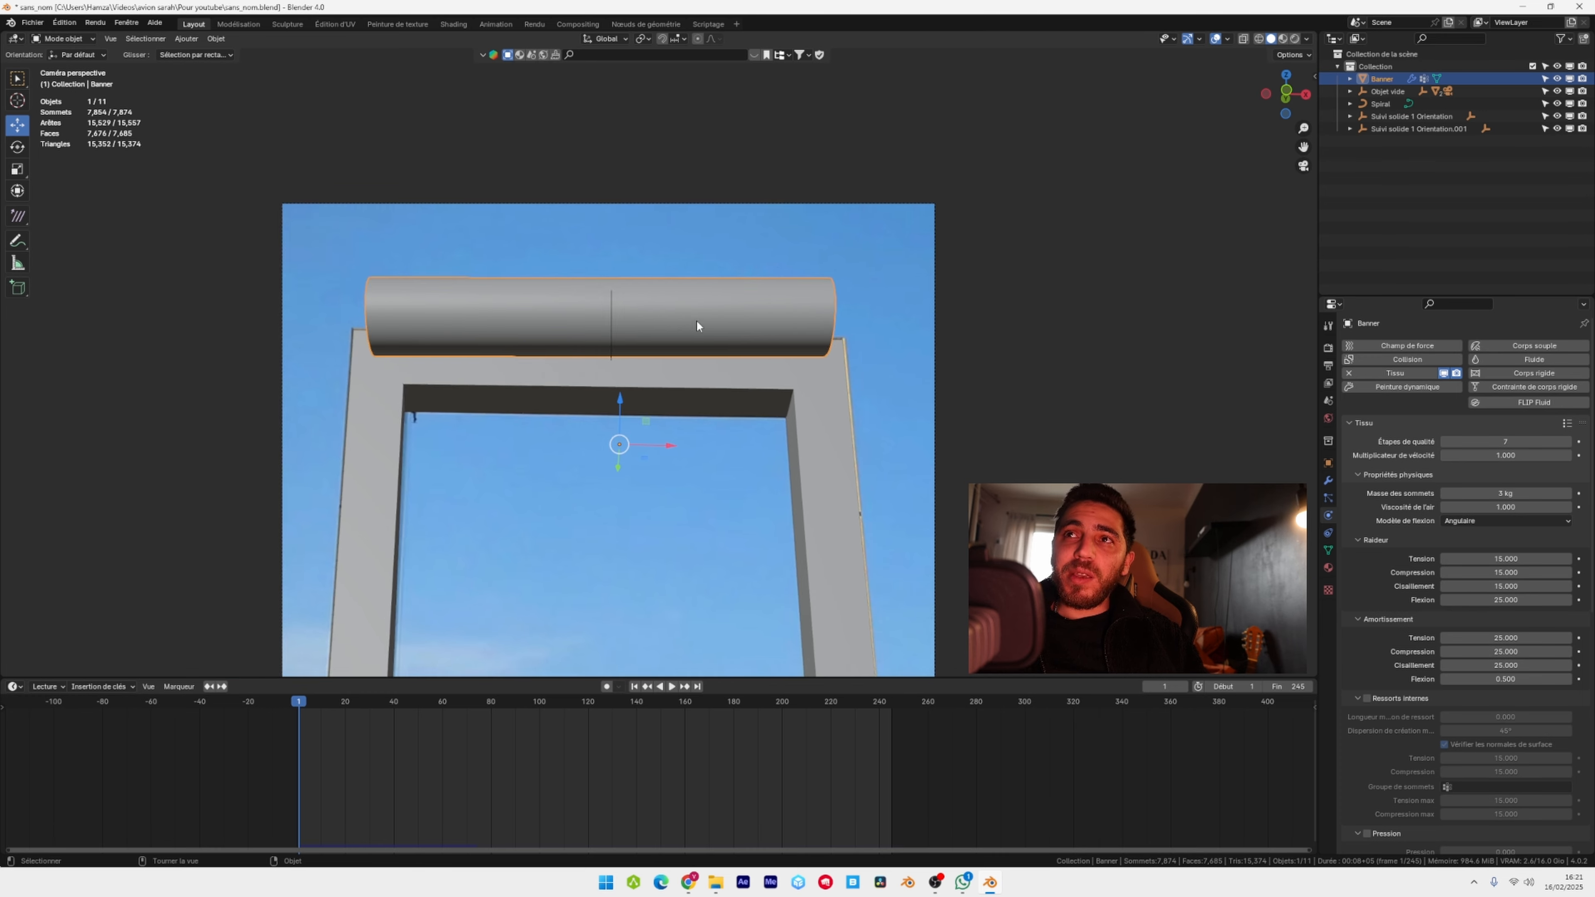
scroll(697, 319, up, 2)
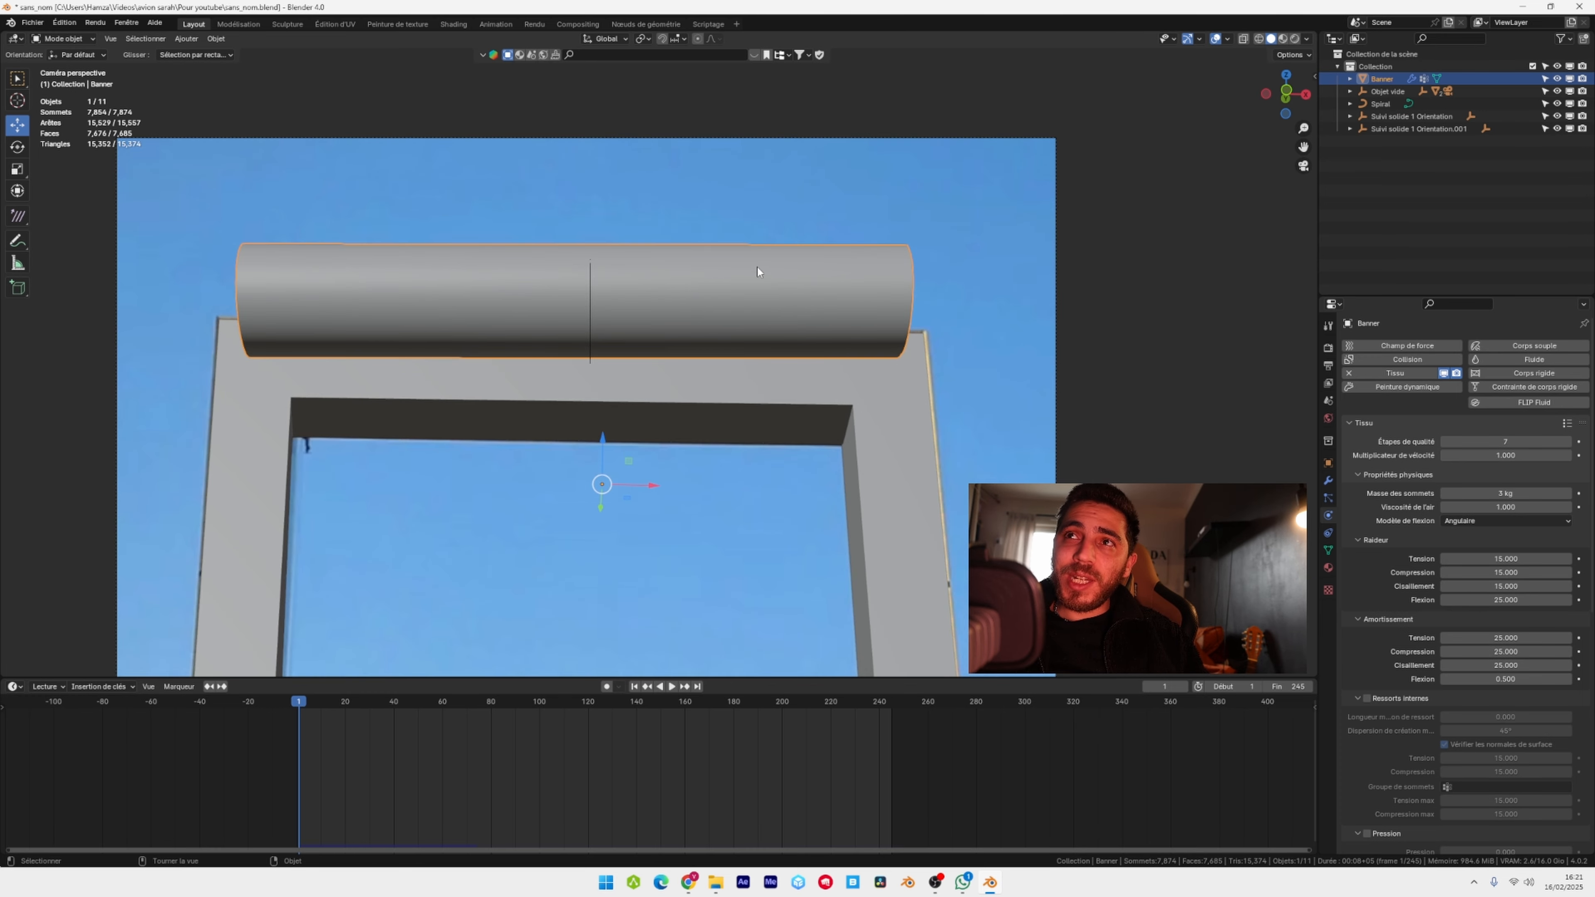
shift+click(591, 299)
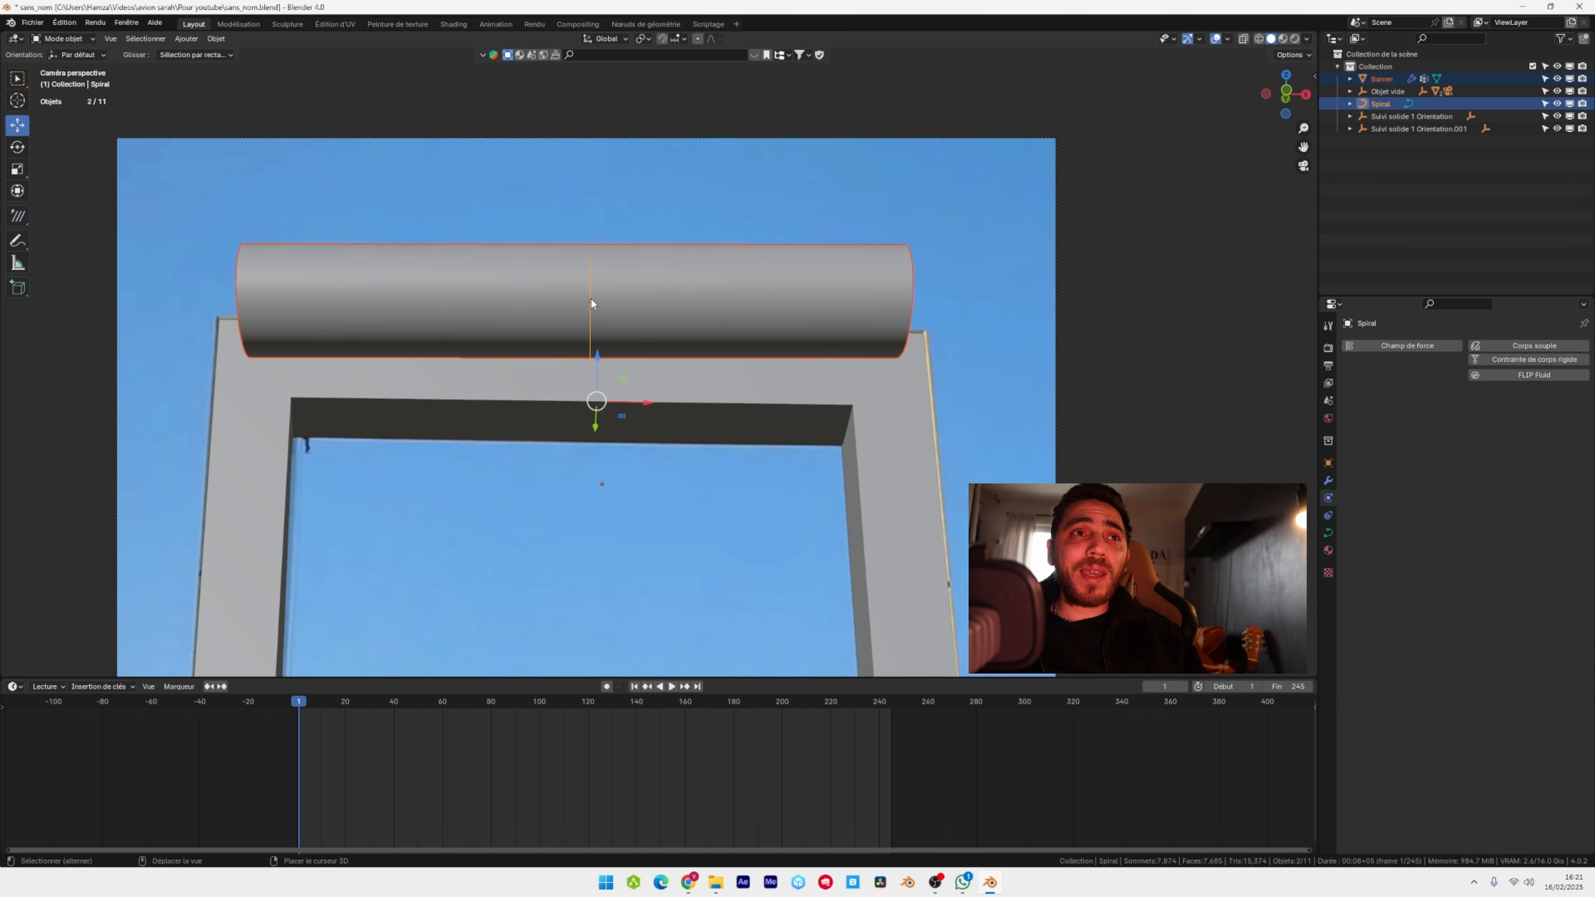
drag(597, 357, 596, 387)
key(r)
drag(629, 459, 616, 467)
- Replay the simulation, rotate the Banner and Spiral by 0.248° about the global Y axis, and play it again
click(638, 684)
key(space)
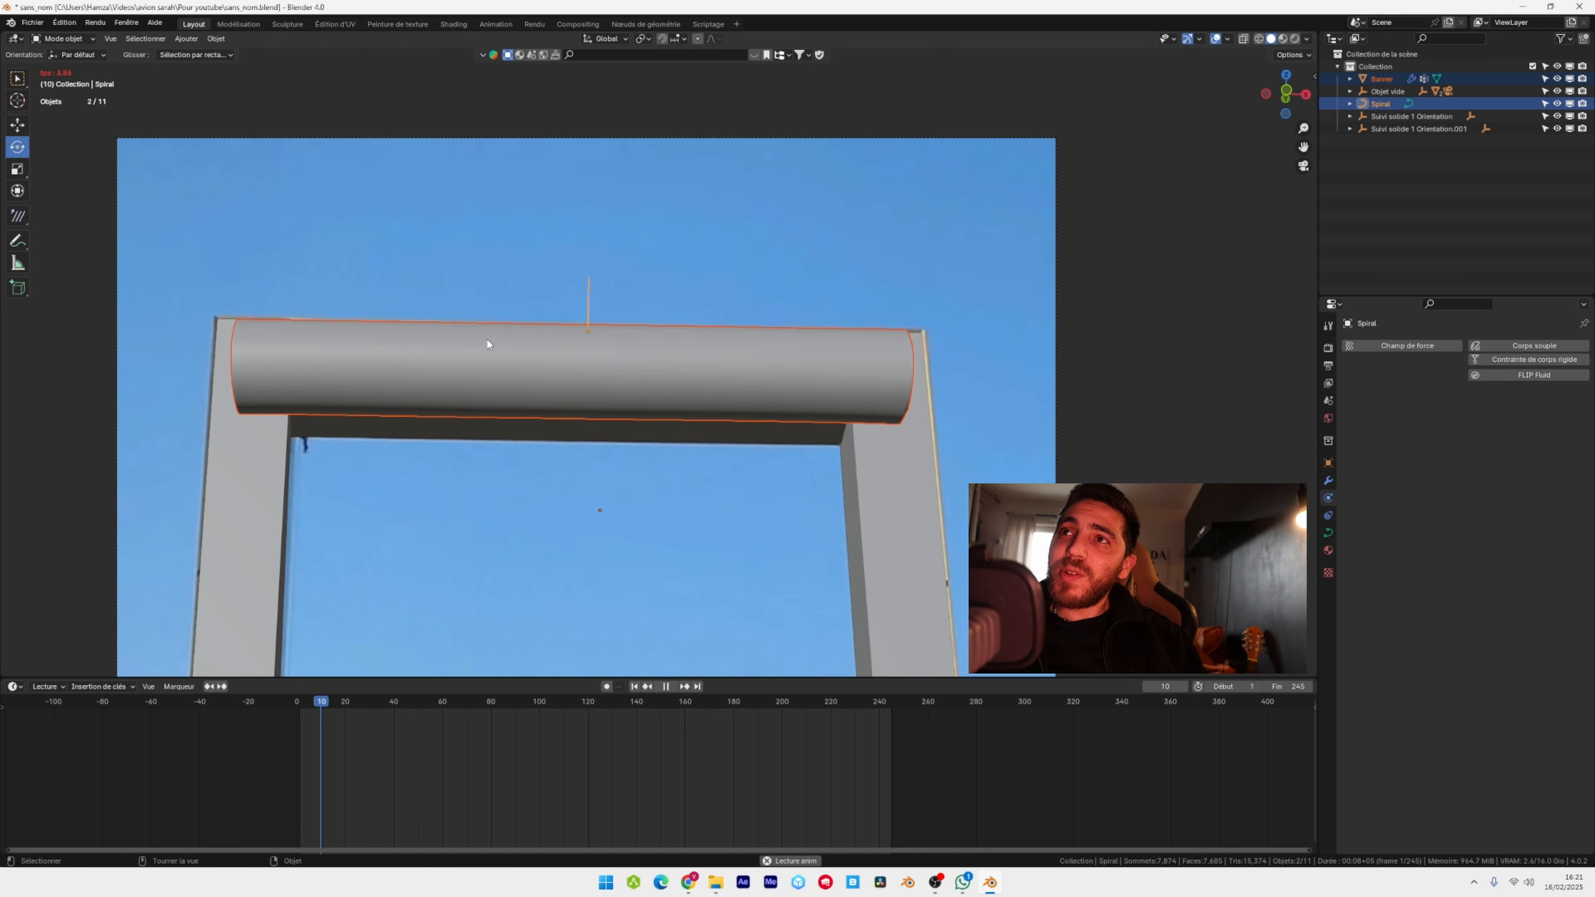
click(636, 686)
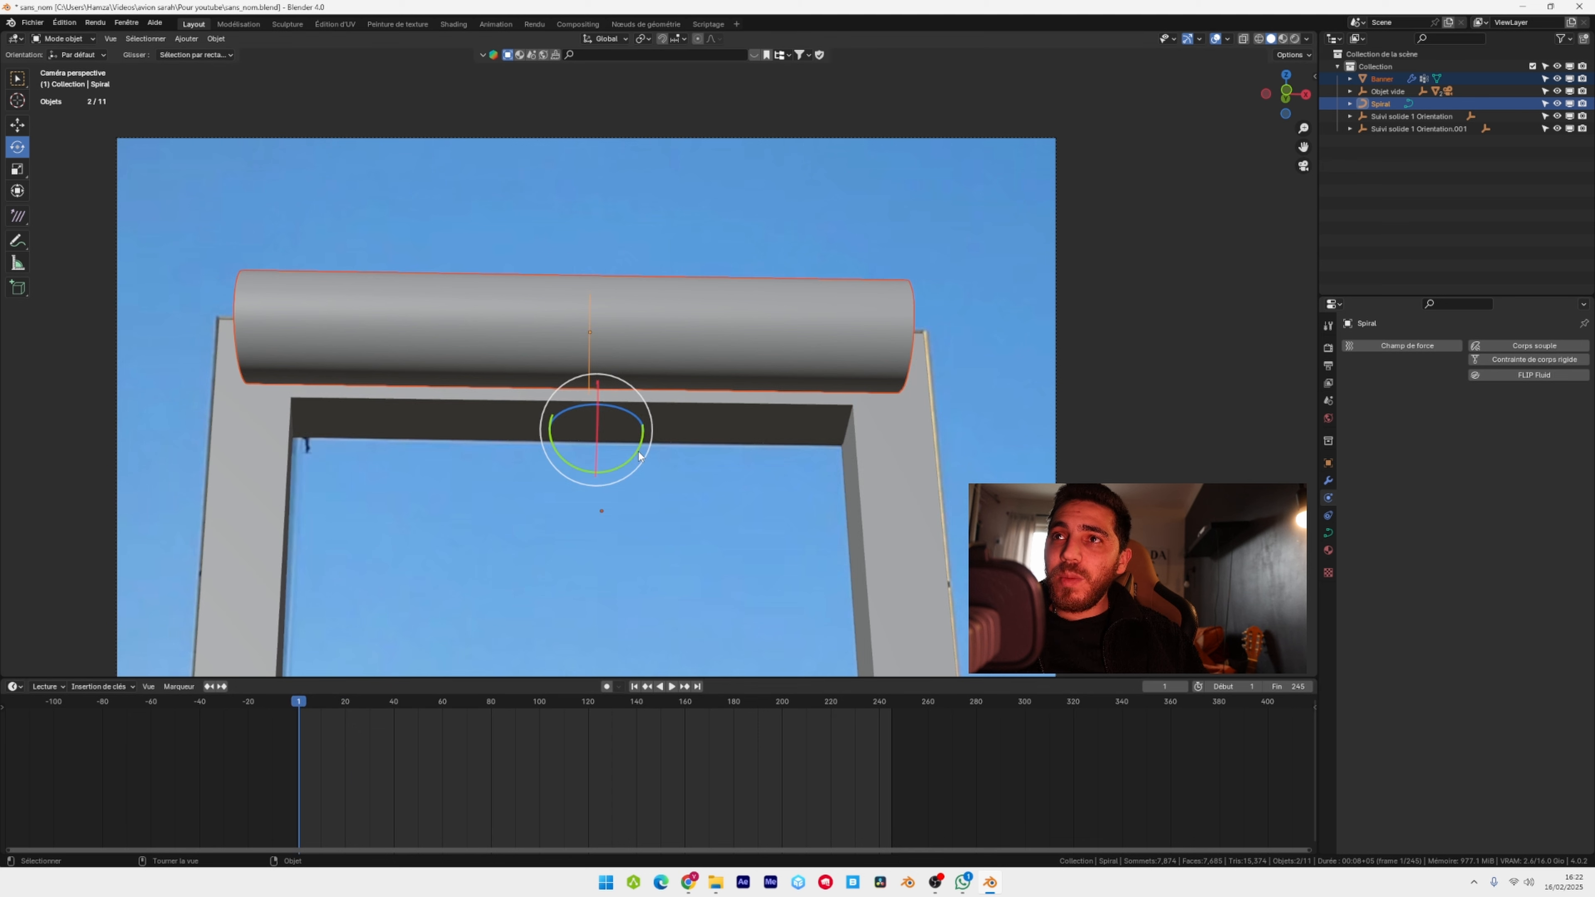
drag(637, 450, 633, 457)
key(space)
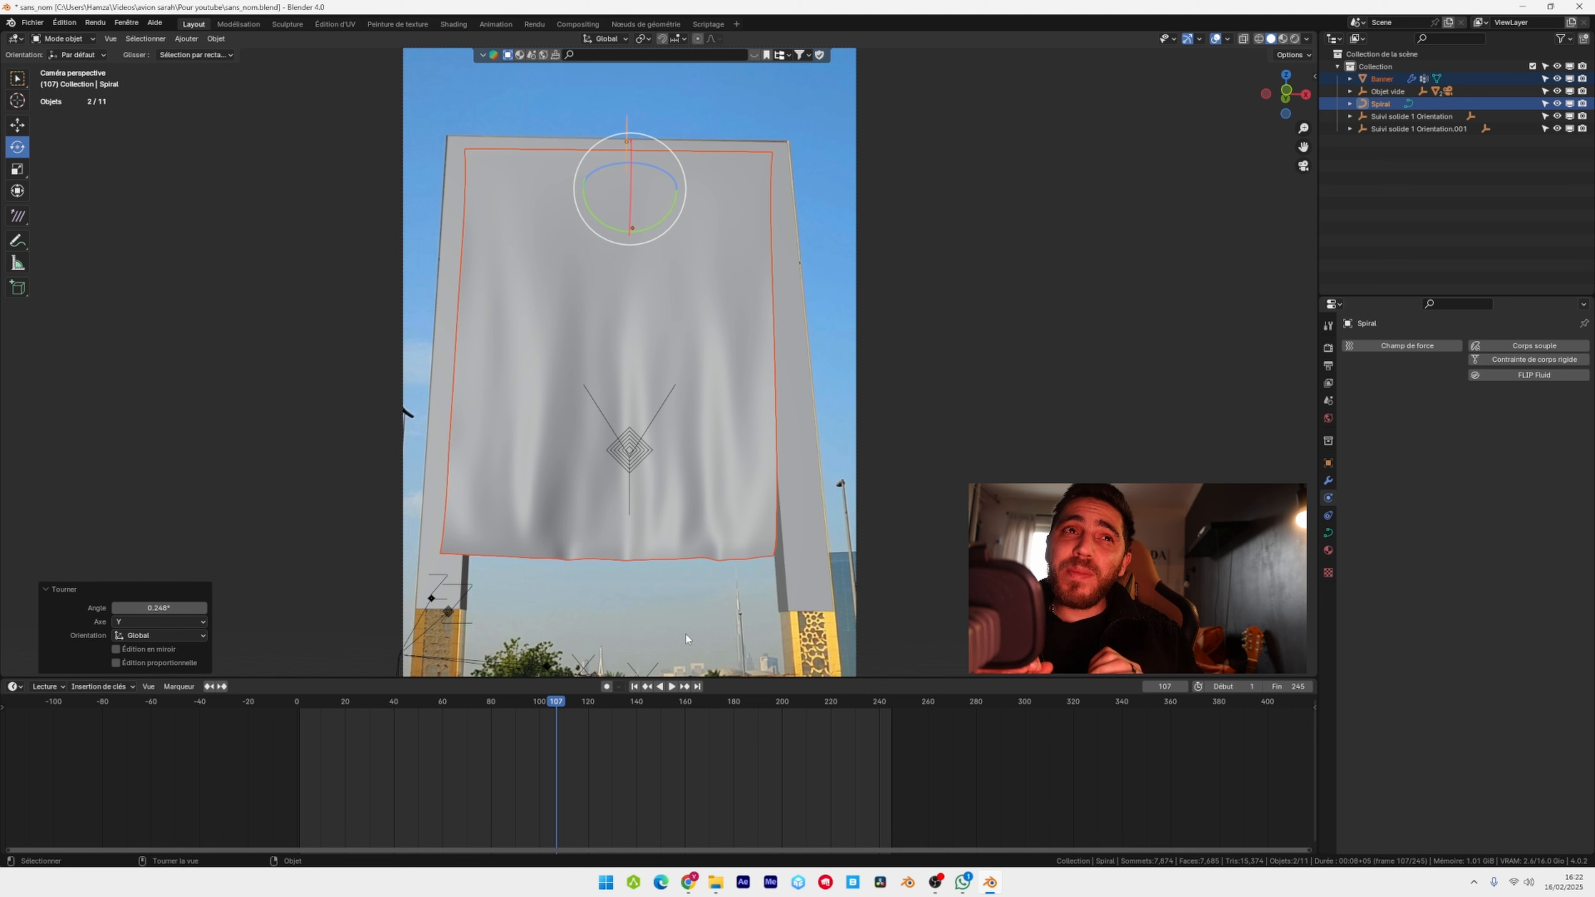
- Save the project file, select the Banner, and show the world settings
click(36, 23)
click(50, 81)
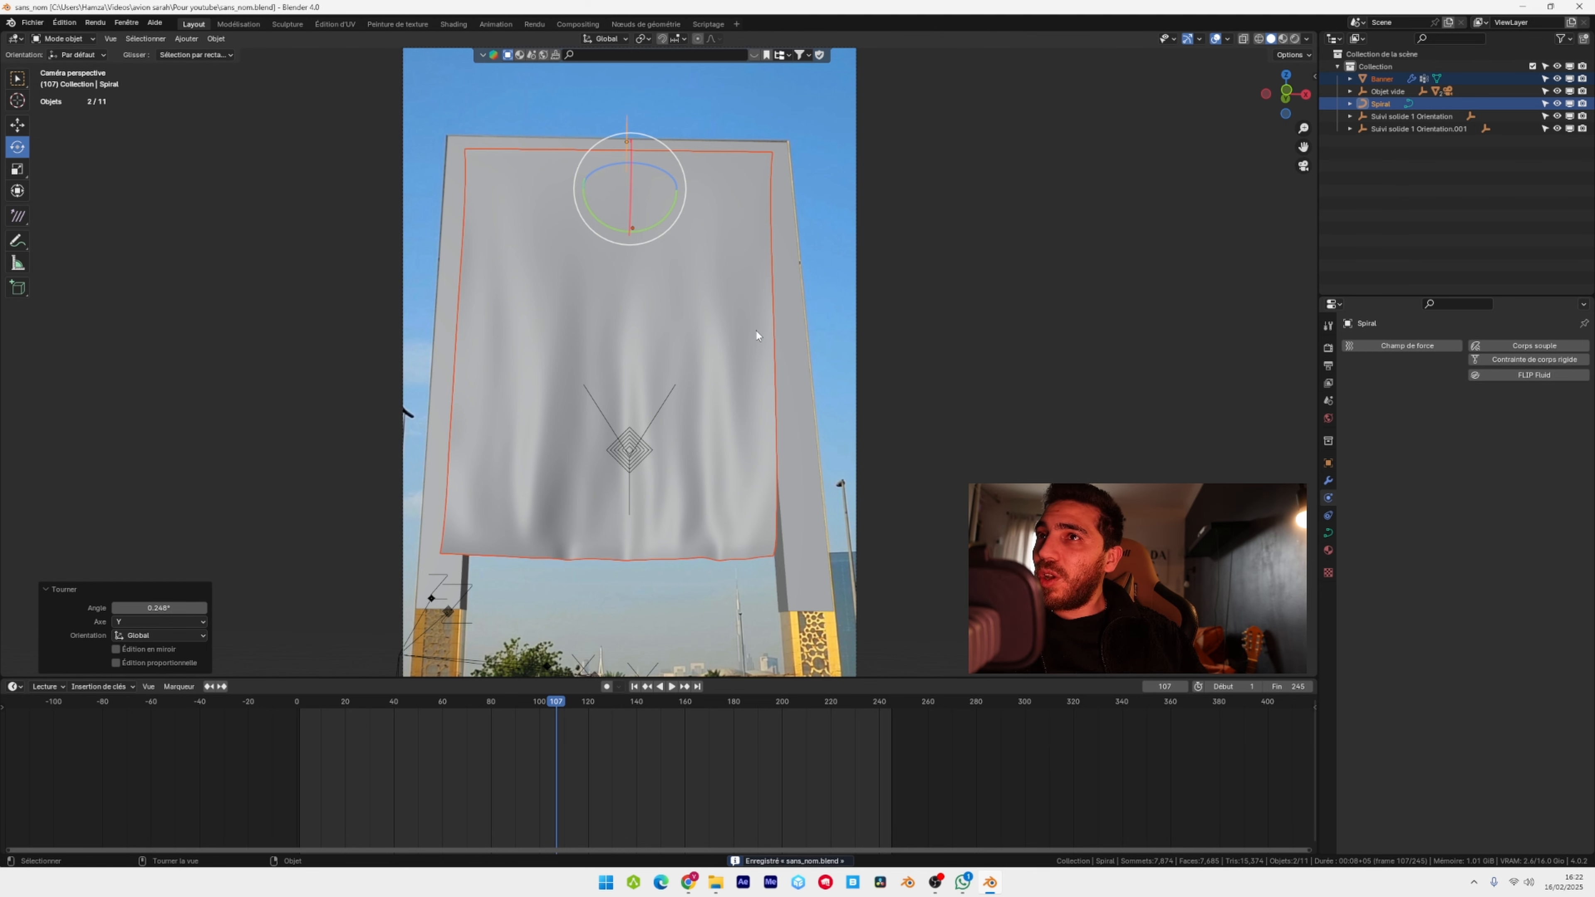
click(756, 330)
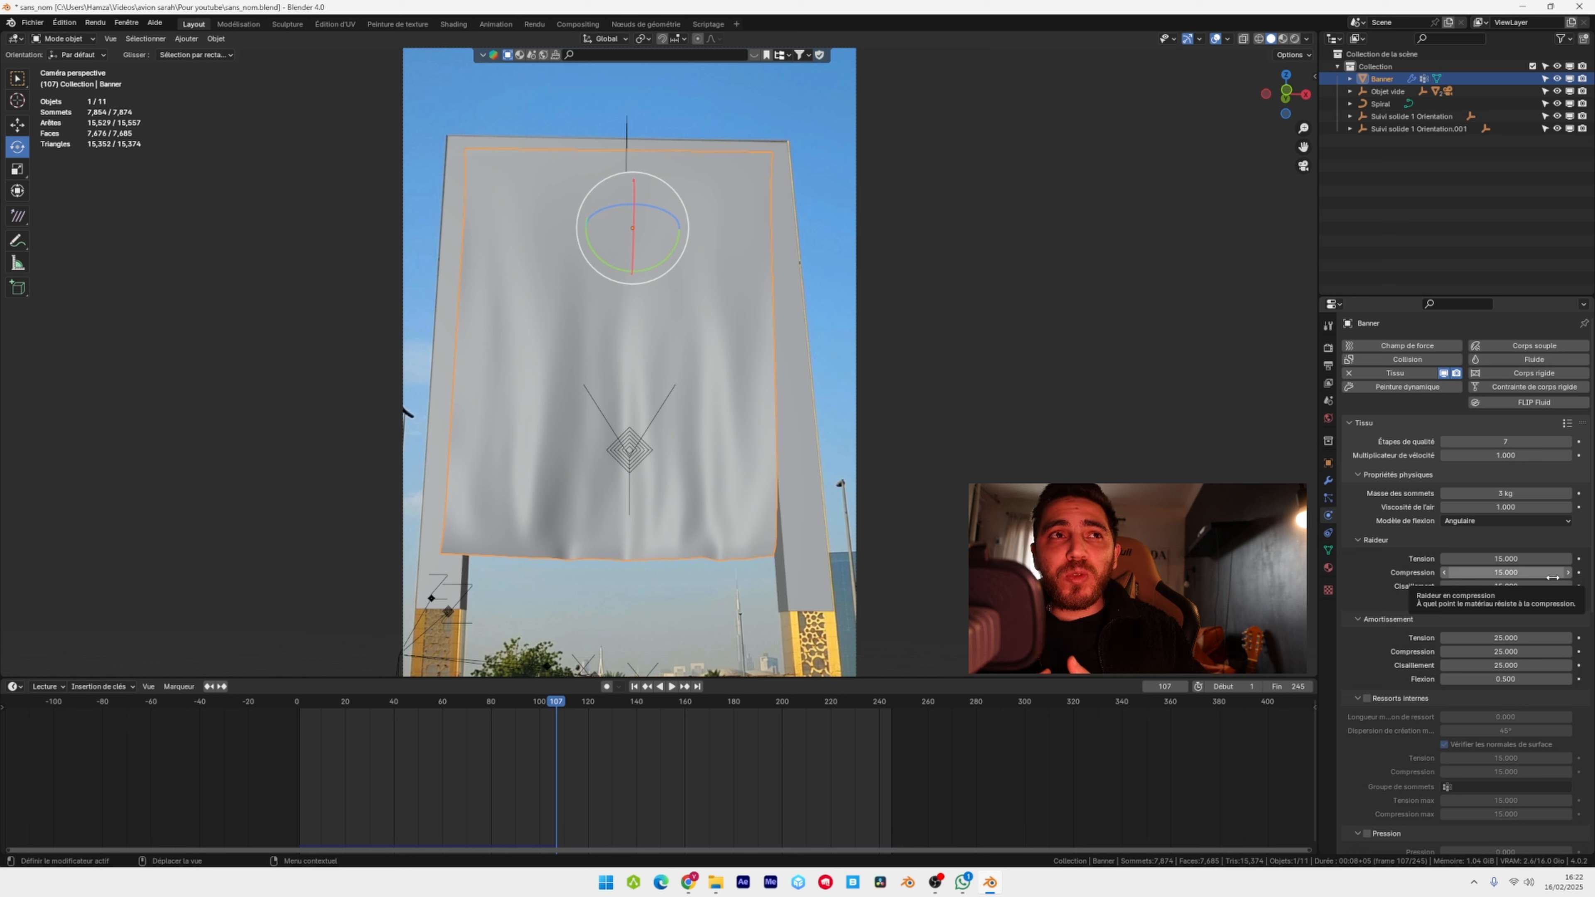
click(1329, 420)
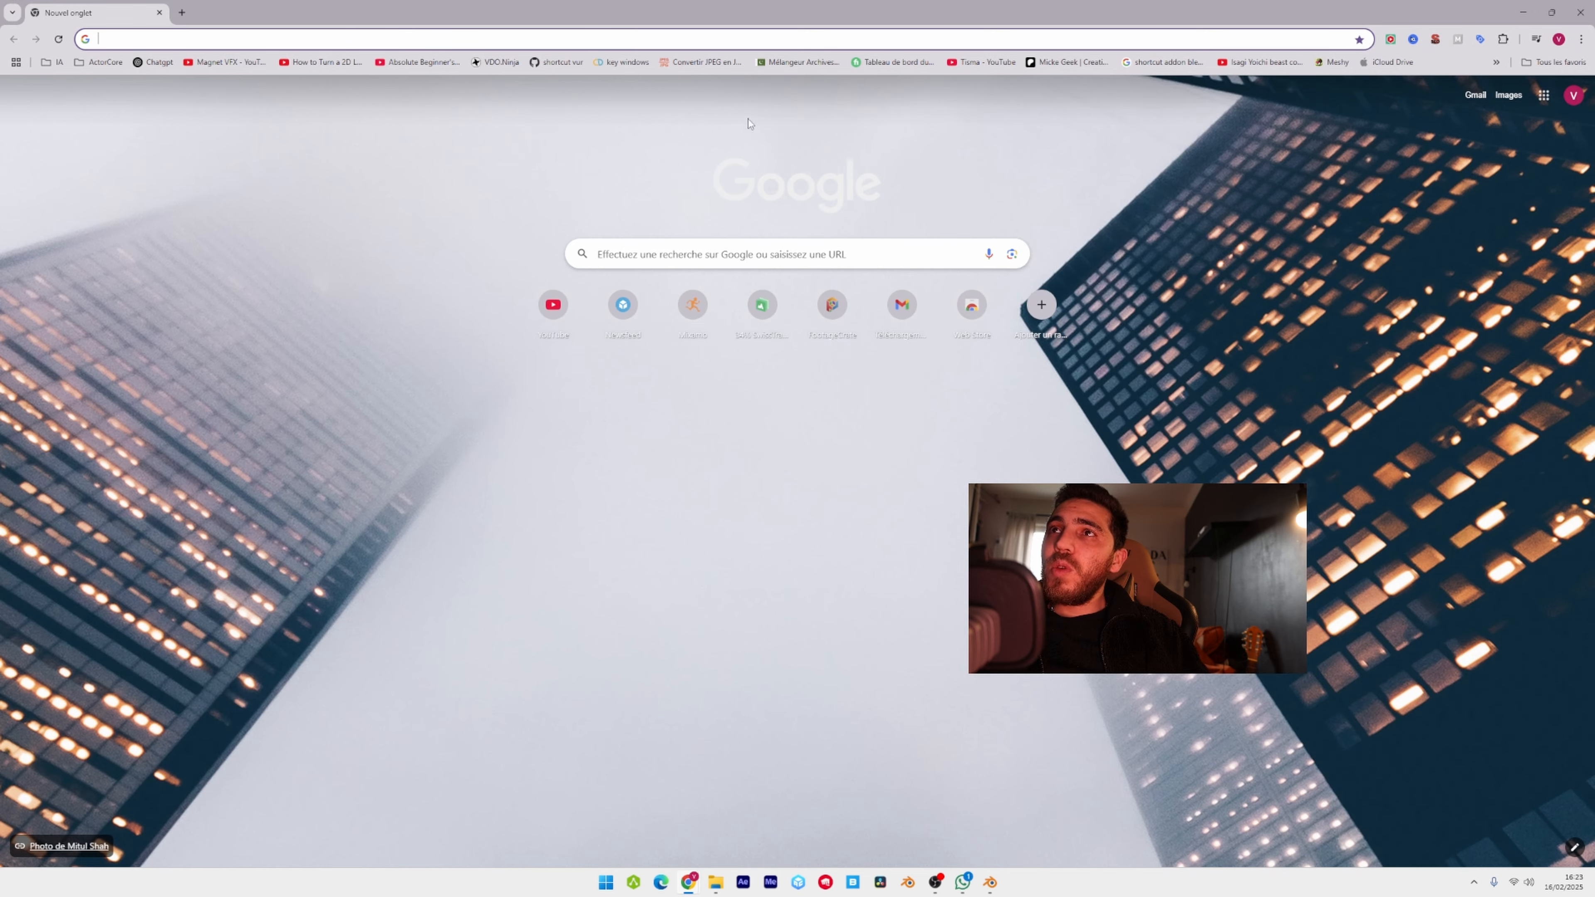
- In the Chrome browser, open the Poly Haven site and go to its home page
click(635, 42)
text(a)
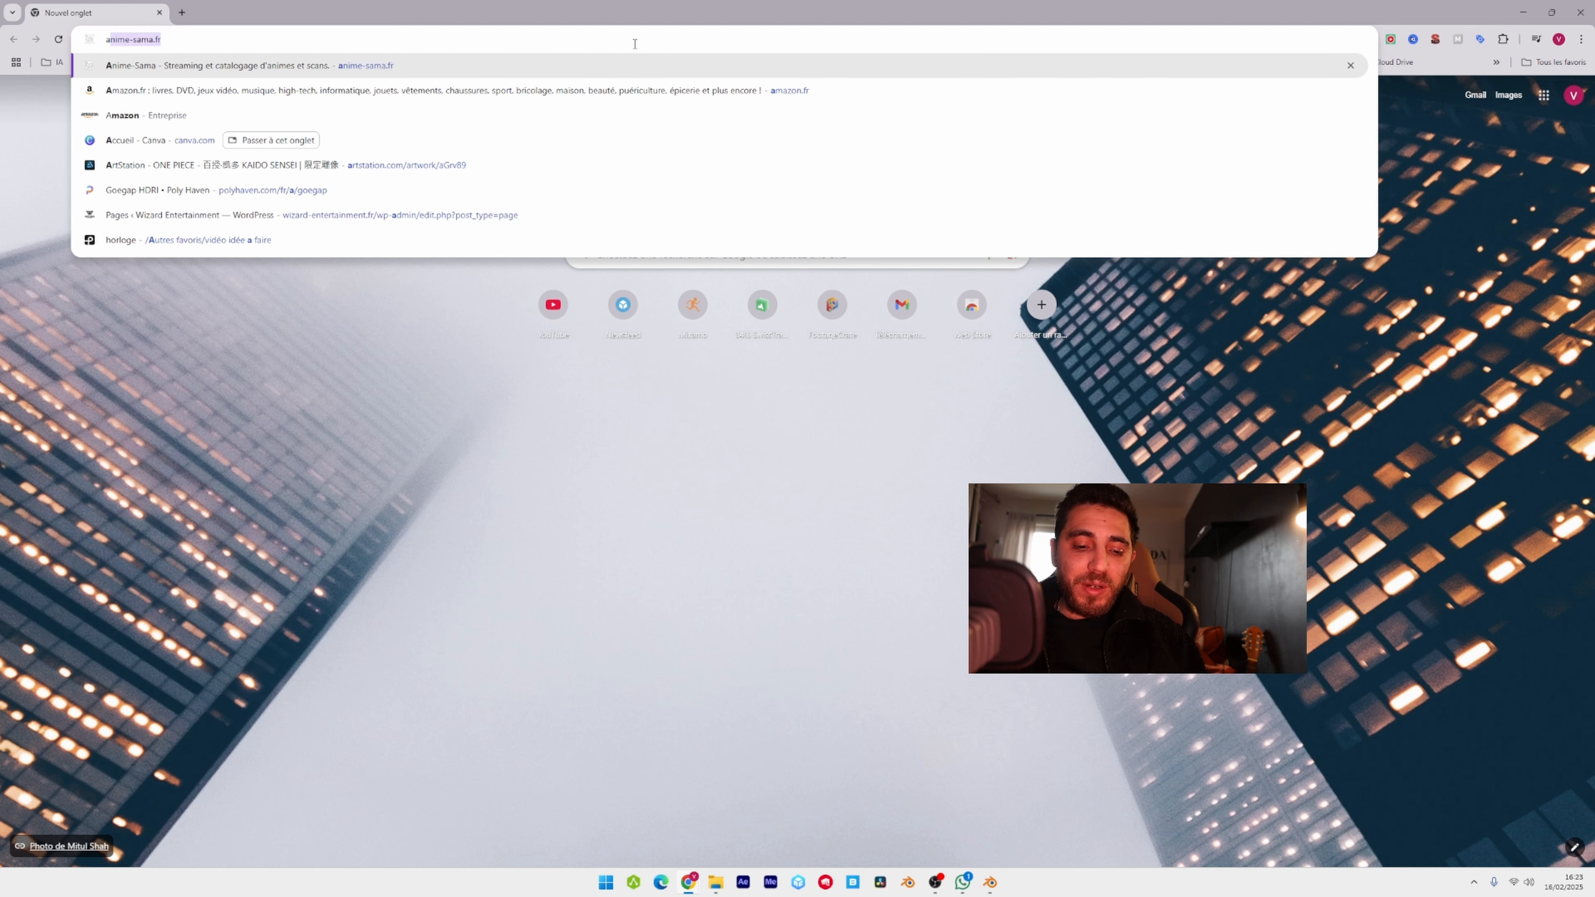
key(BackSpace)
key(BackSpace)
text(poly)
key(Return)
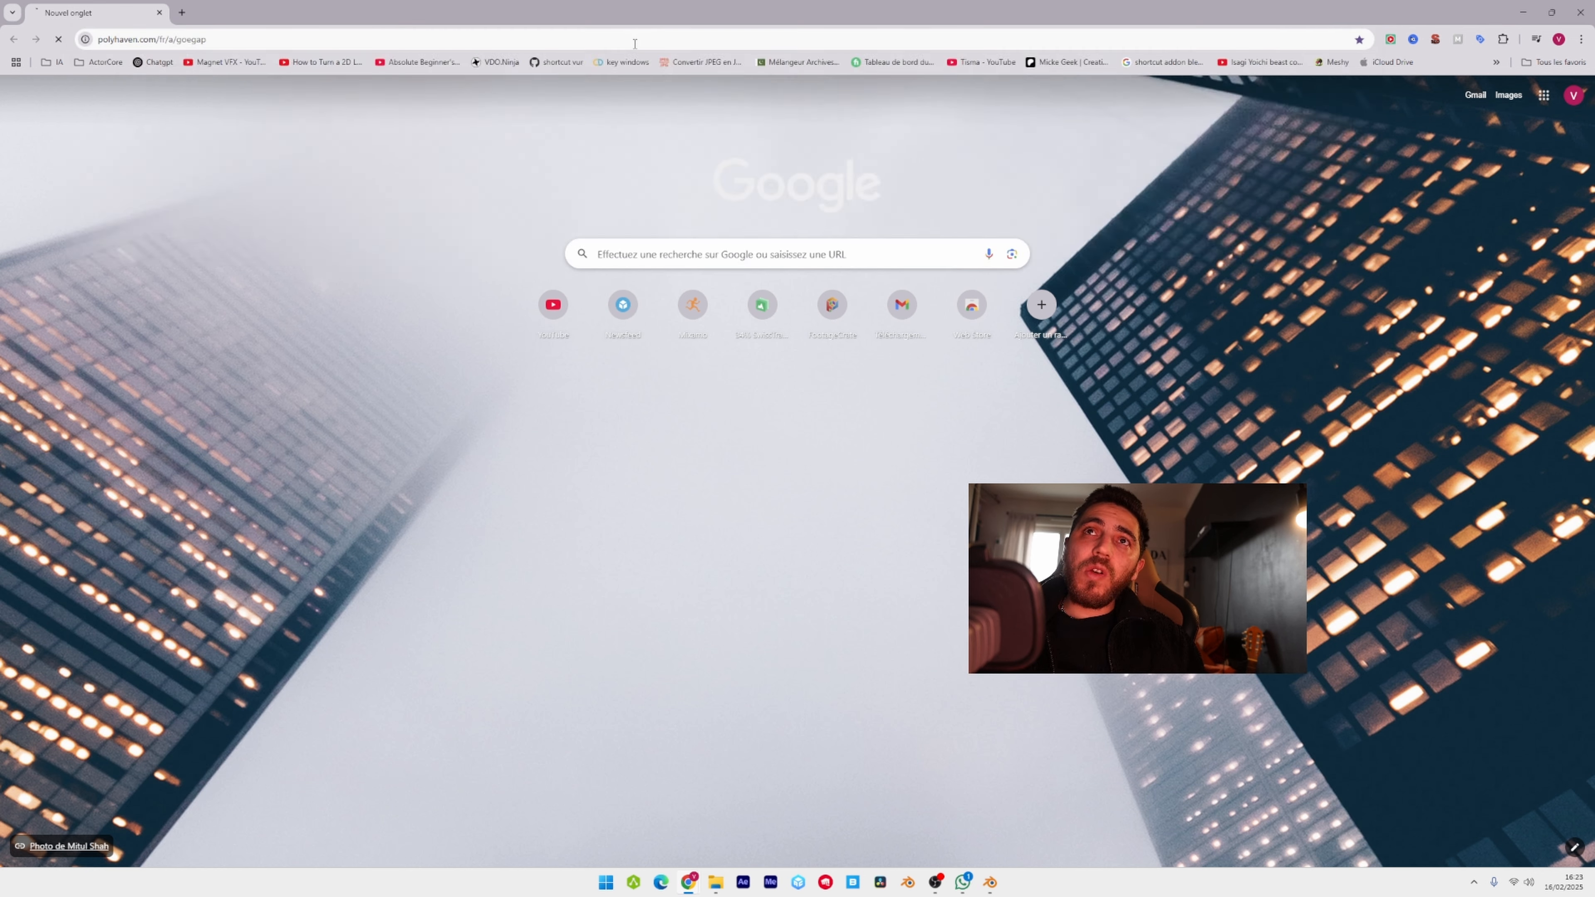
click(63, 70)
- Browse Poly Haven's HDRI library and choose one of the clear-sky desert environments
mouse_move(1096, 69)
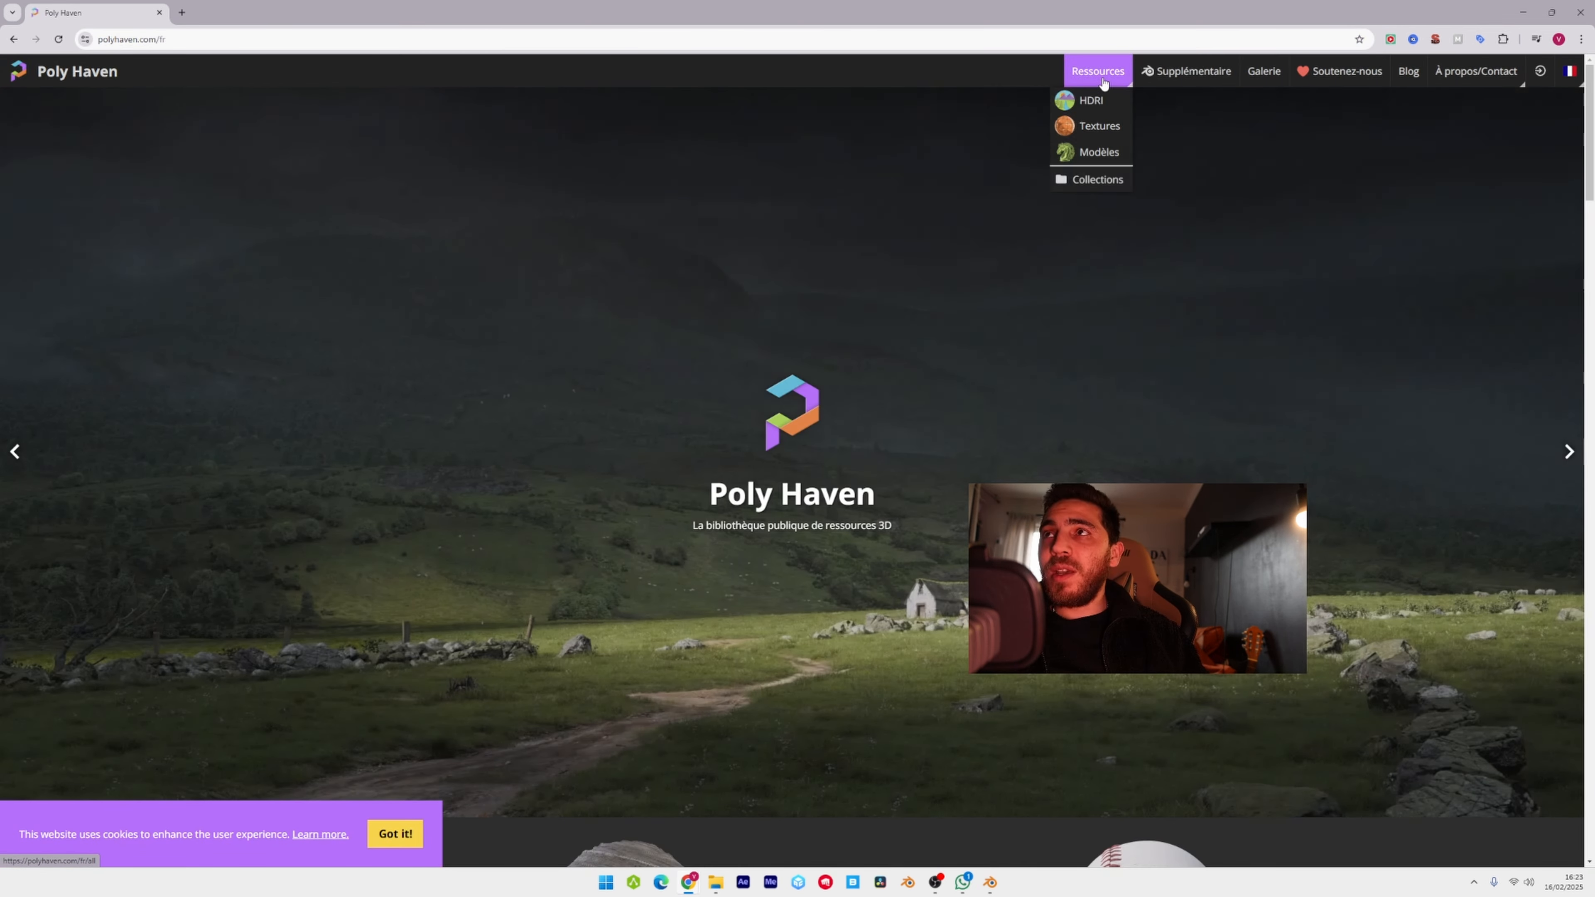
click(1087, 98)
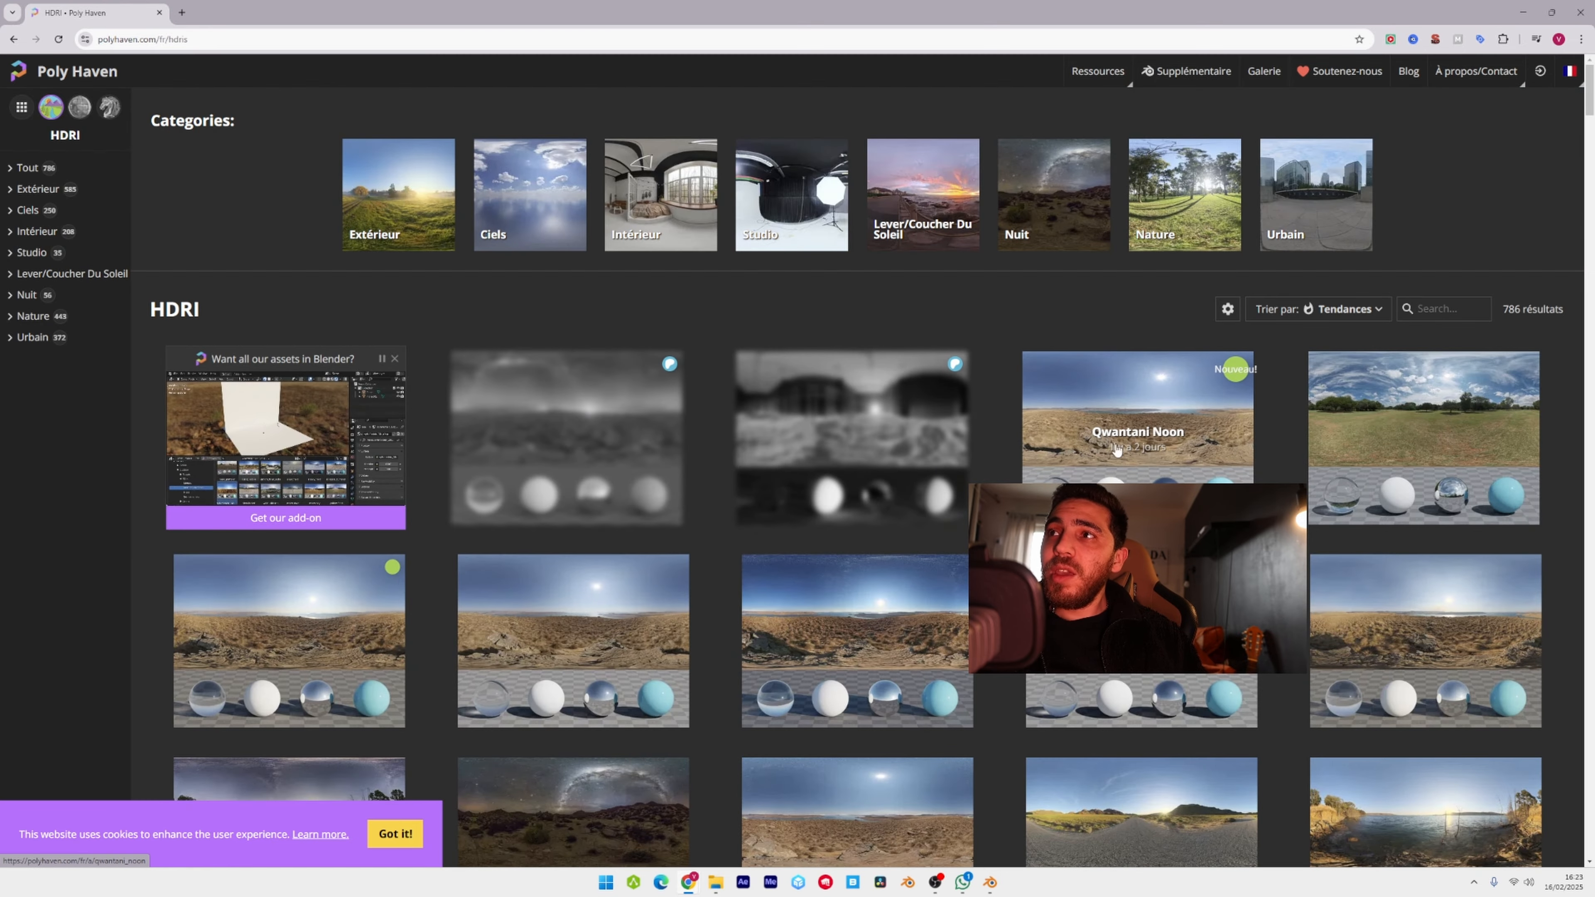
scroll(1136, 377, down, 4)
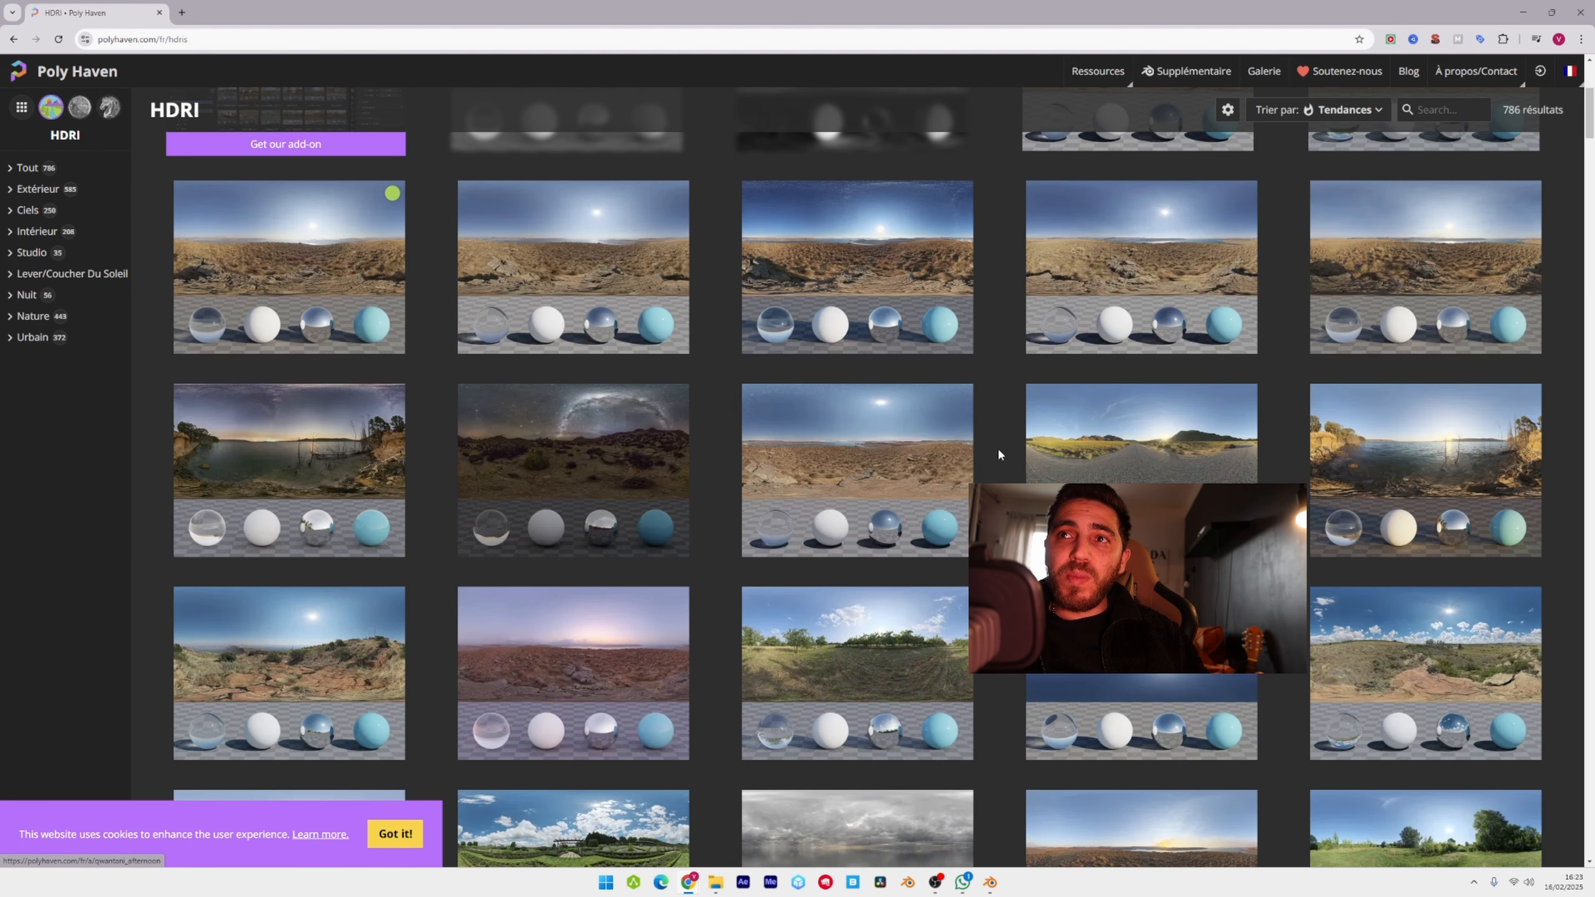
click(816, 409)
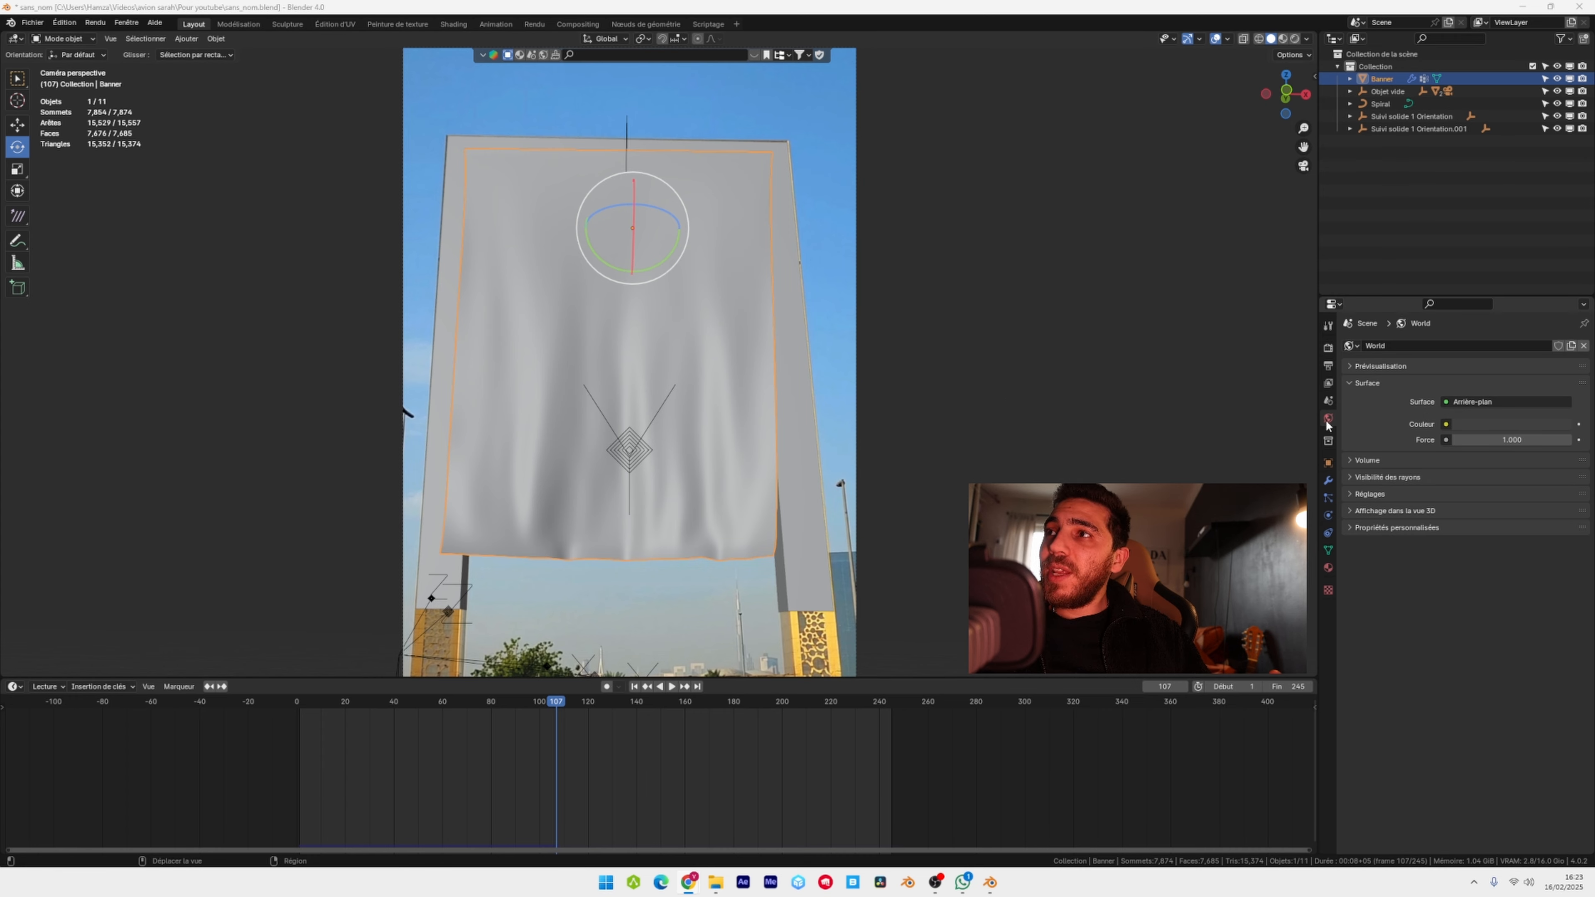
- Back in Blender, try an environment texture as the world's surface colour and start choosing its image file
click(1446, 425)
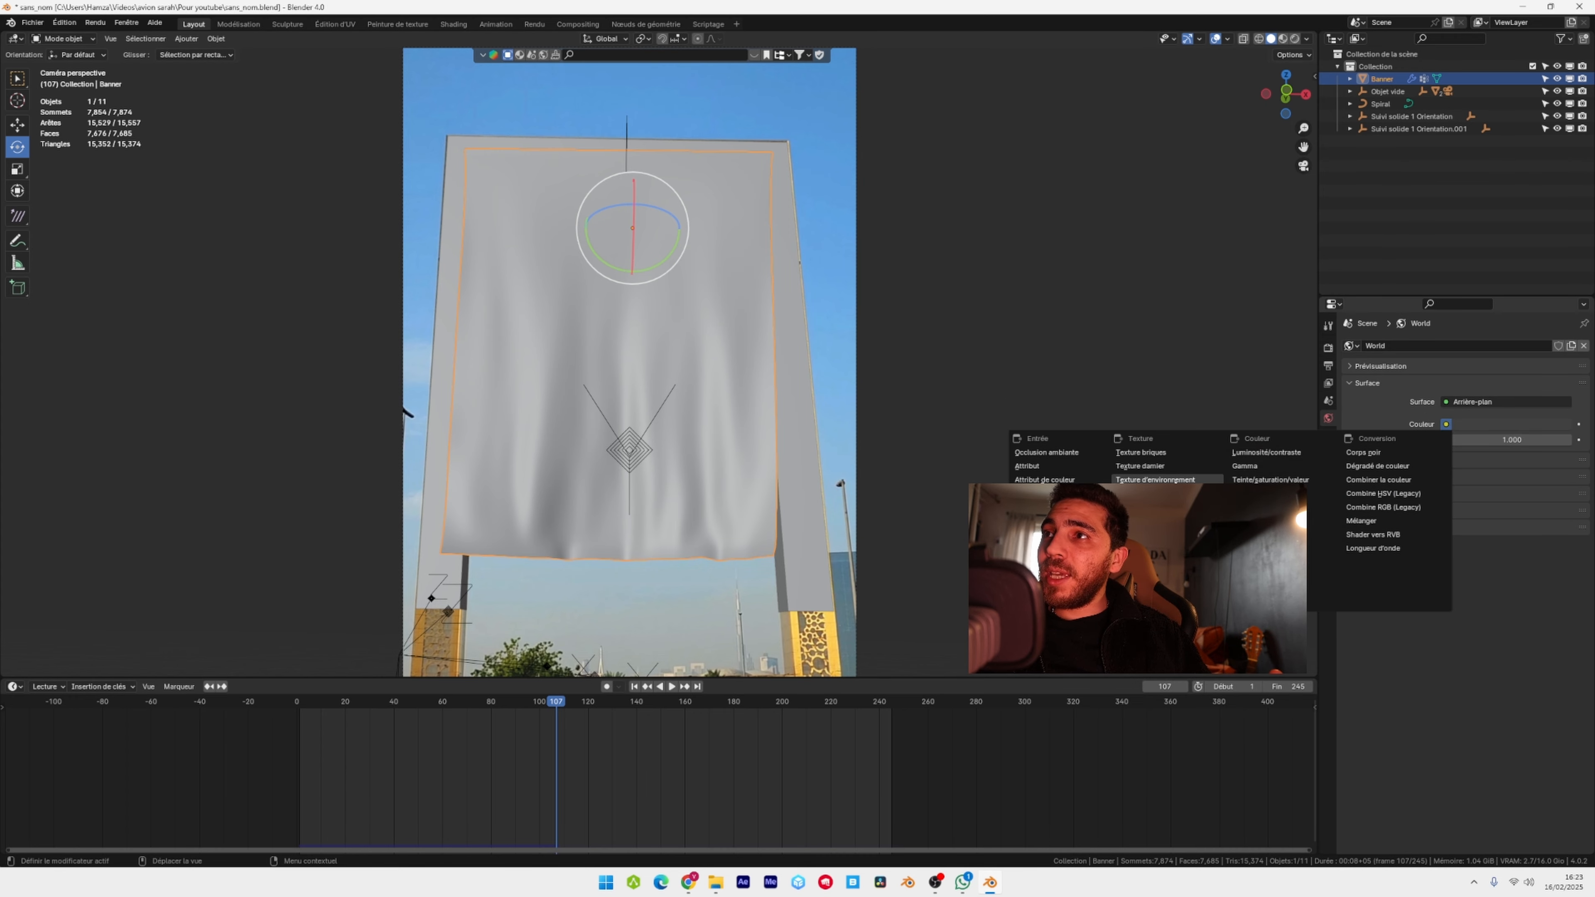
click(1169, 481)
click(1520, 441)
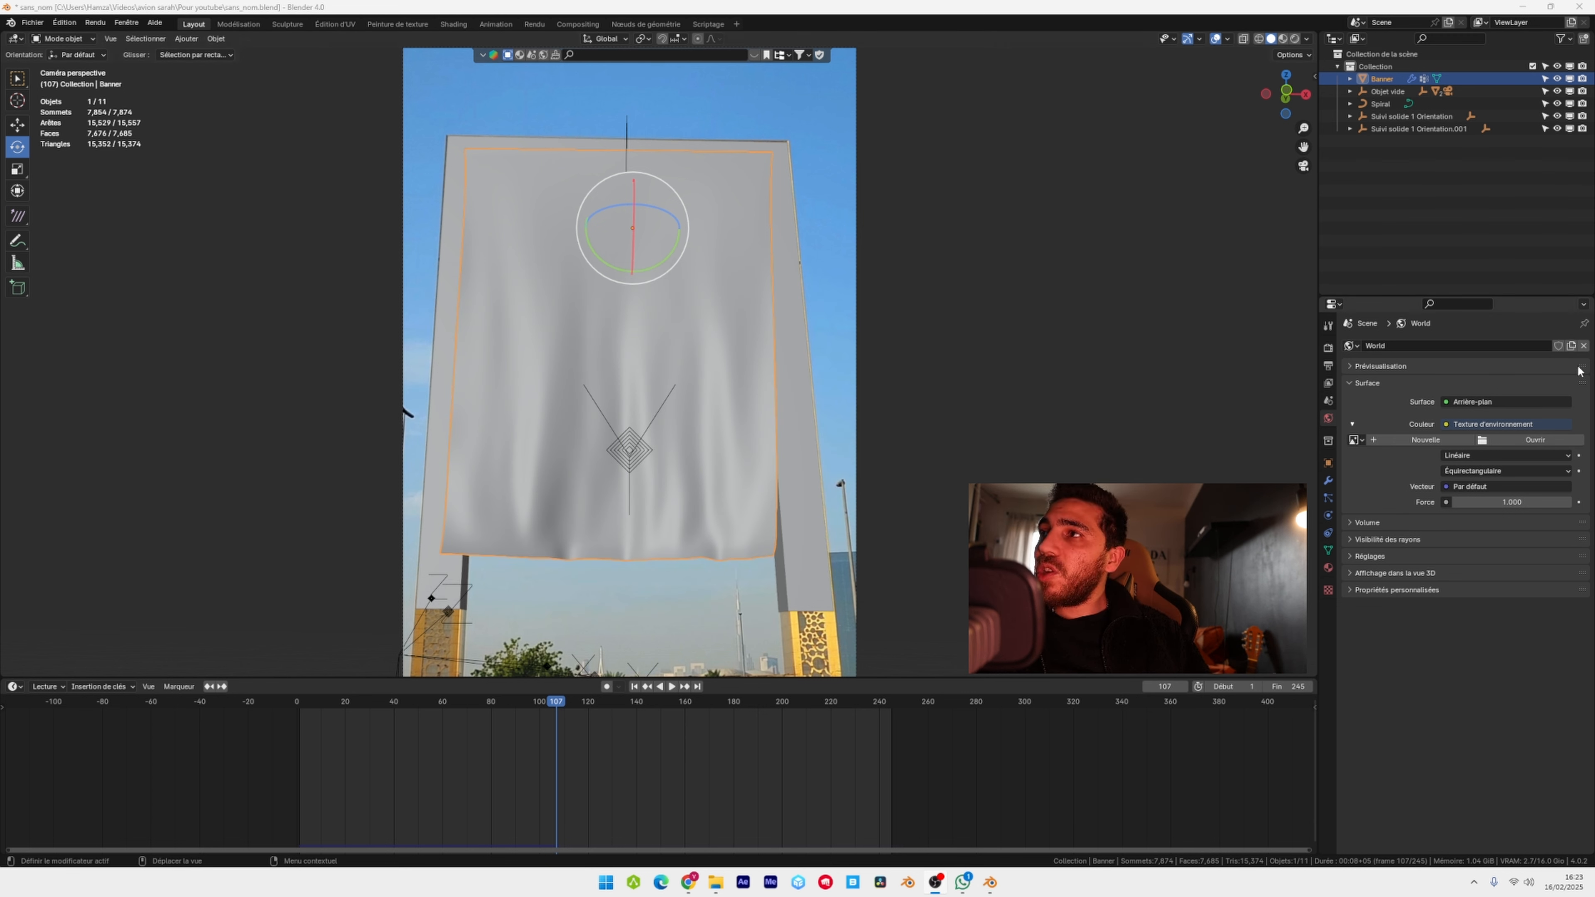
- Remove the World from the scene and replace the timeline area with the asset browser
click(1584, 346)
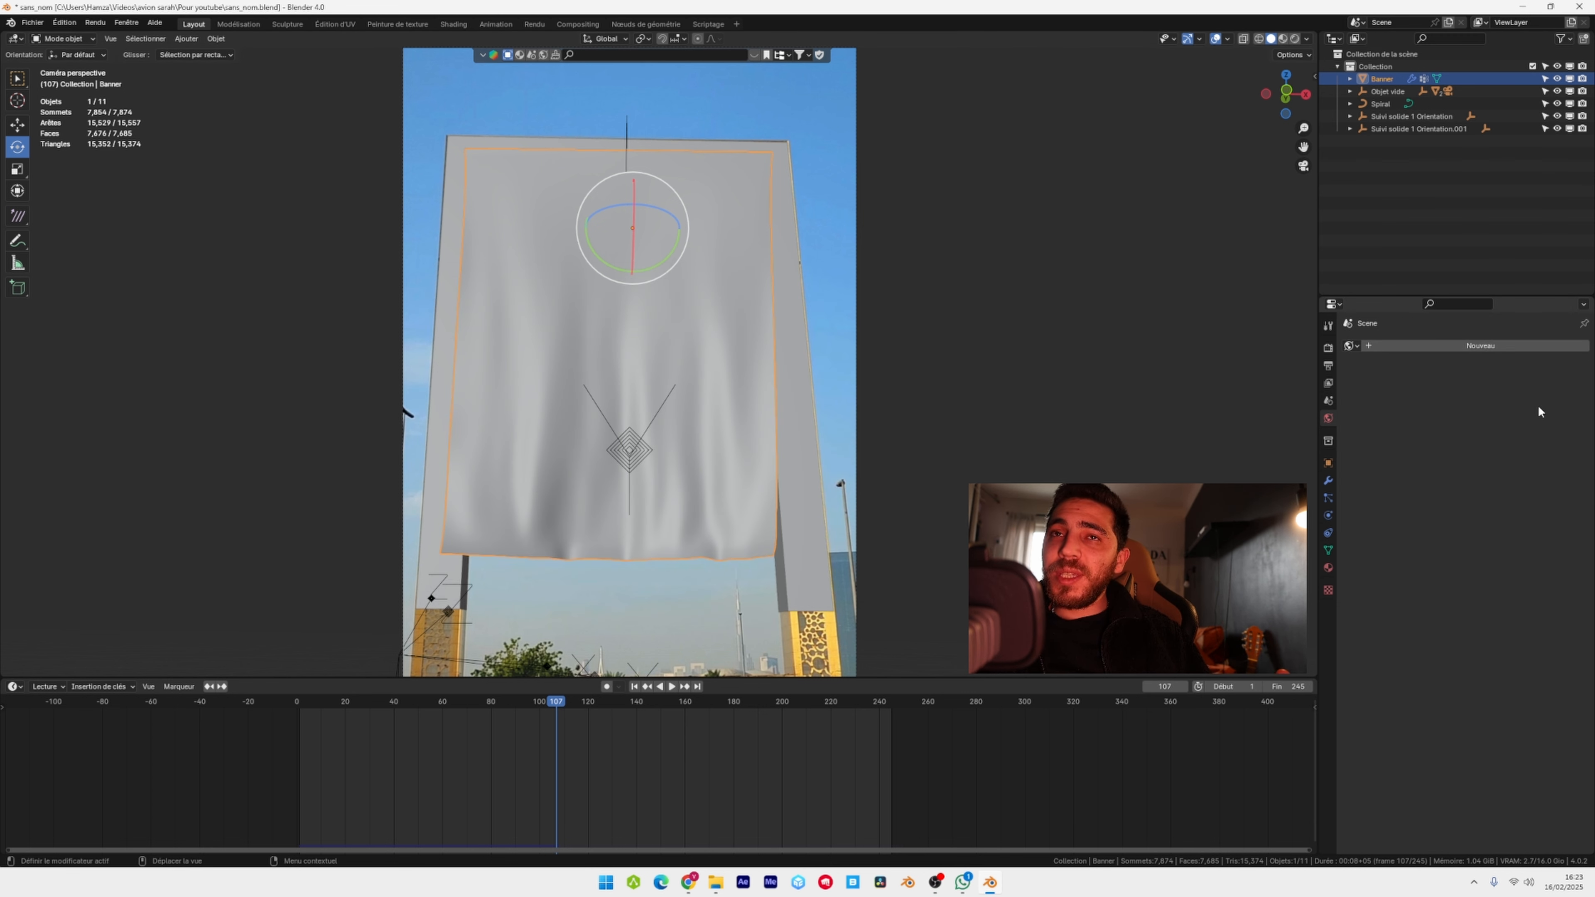
click(14, 687)
click(14, 686)
click(13, 686)
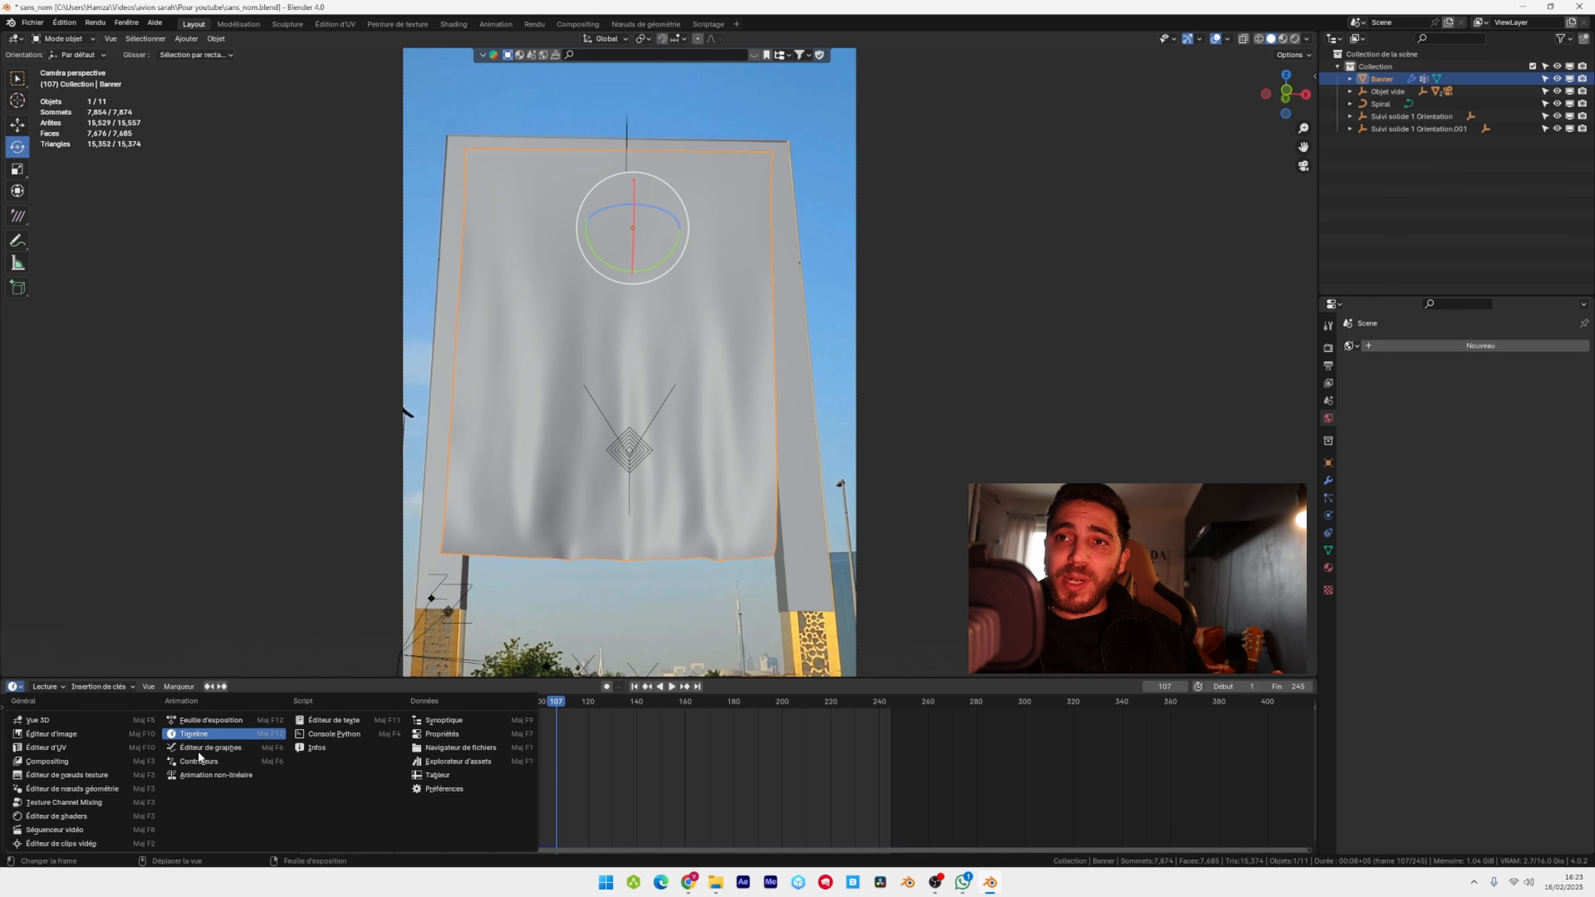
click(432, 763)
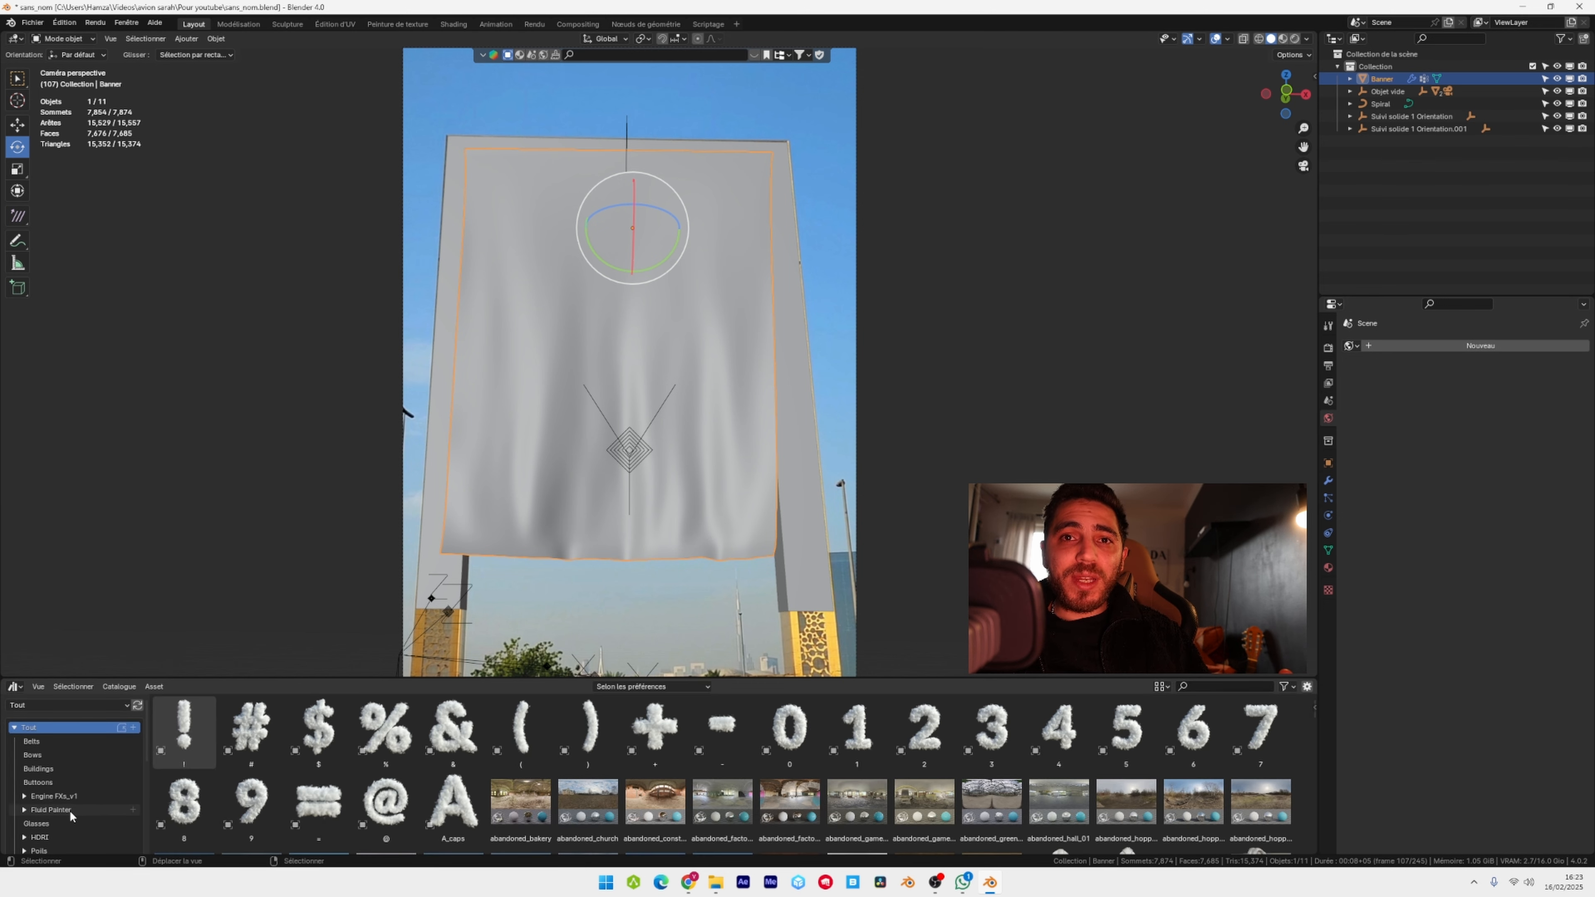
- Enlarge the asset browser, show the HDRI catalogue, and apply abandoned_tank_farm_04 as the scene's world
drag(71, 679, 71, 566)
drag(444, 552, 447, 522)
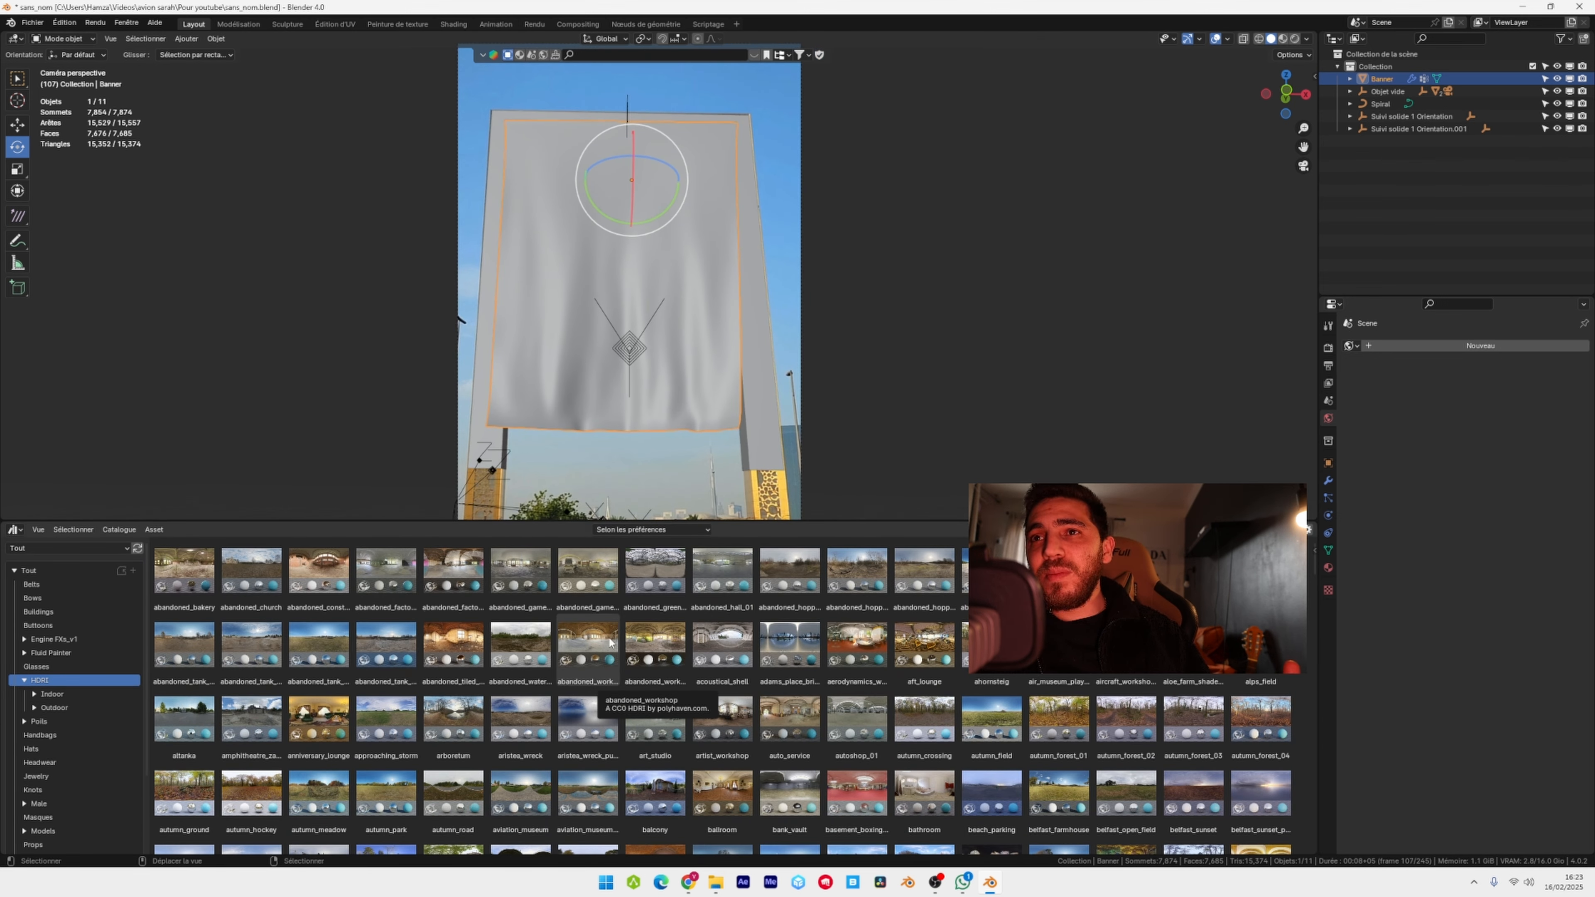
drag(322, 645, 364, 439)
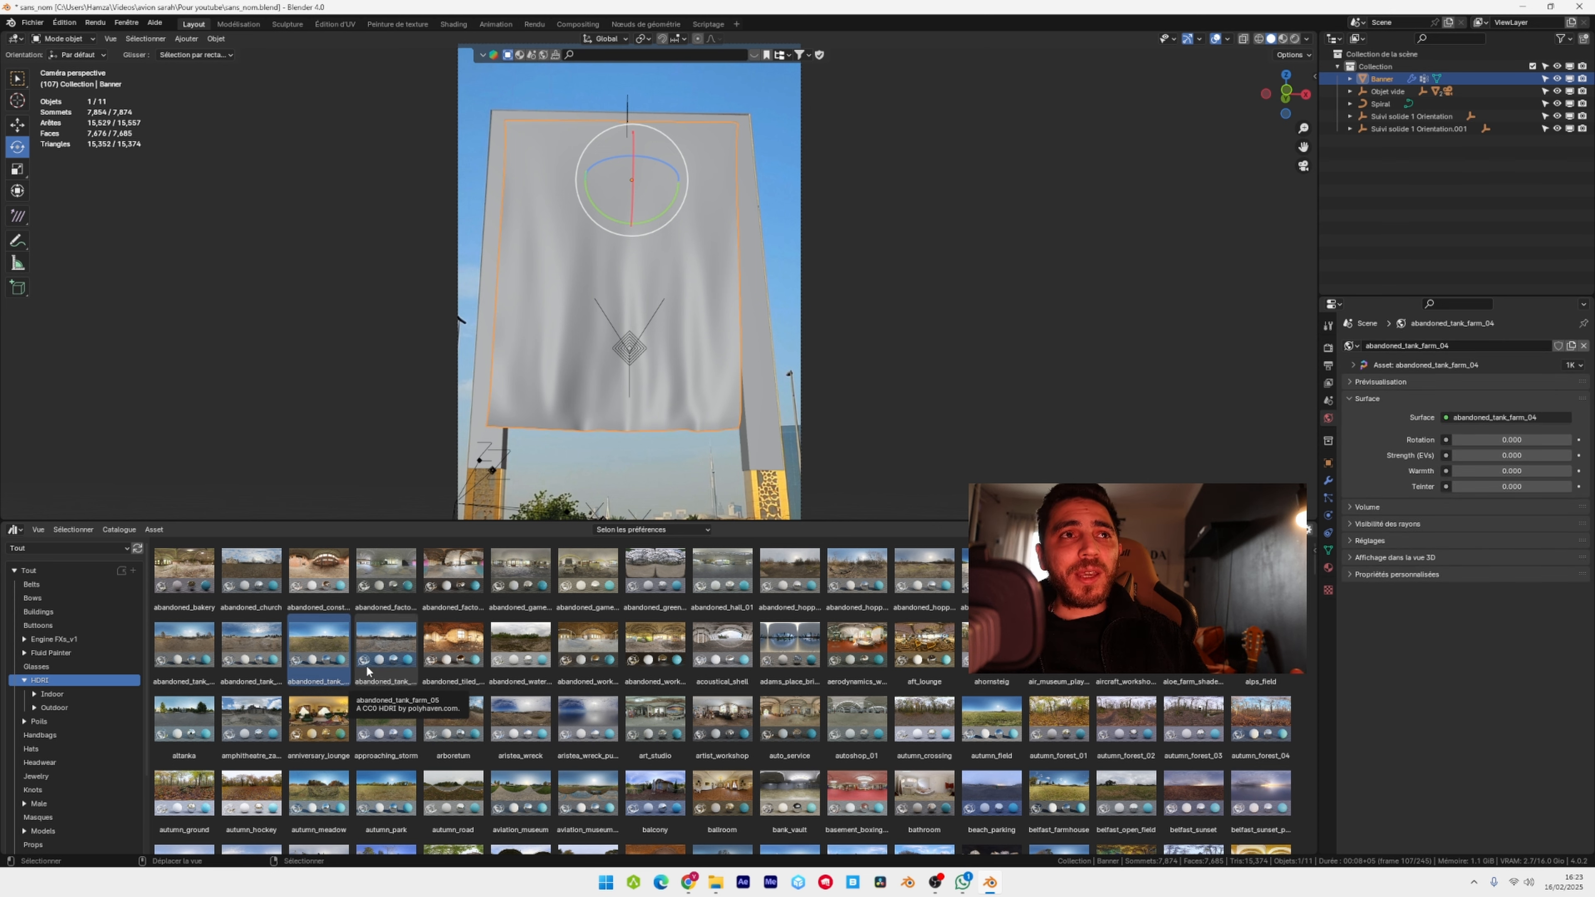
- Show the viewport in rendered shading, clear the selection, and bring the ground plane into view
click(1283, 39)
click(1295, 40)
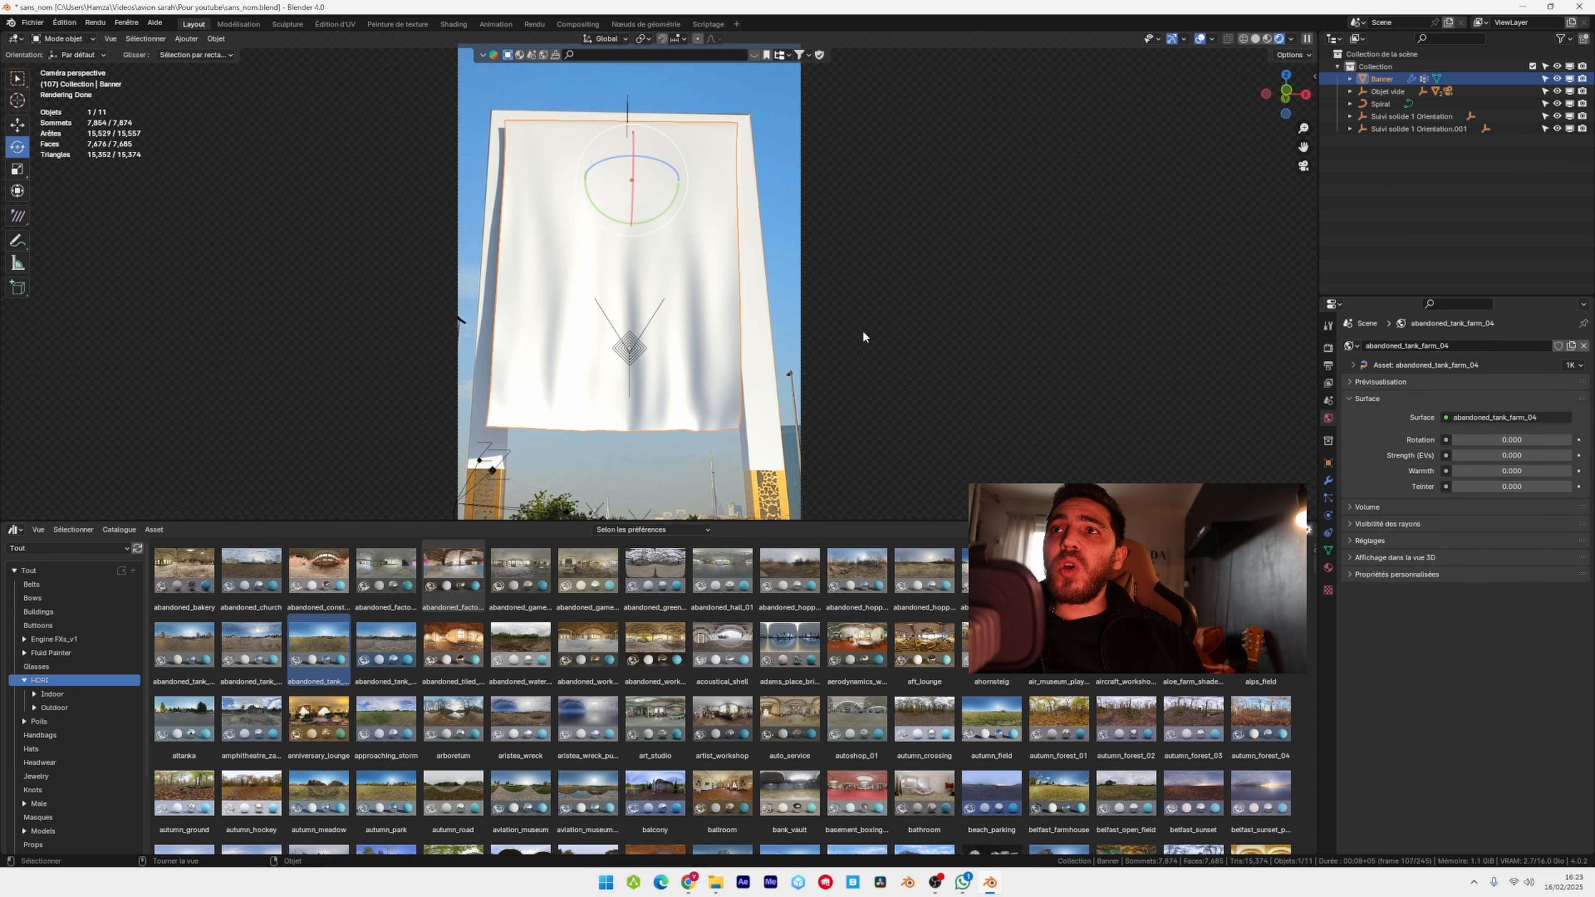
click(911, 301)
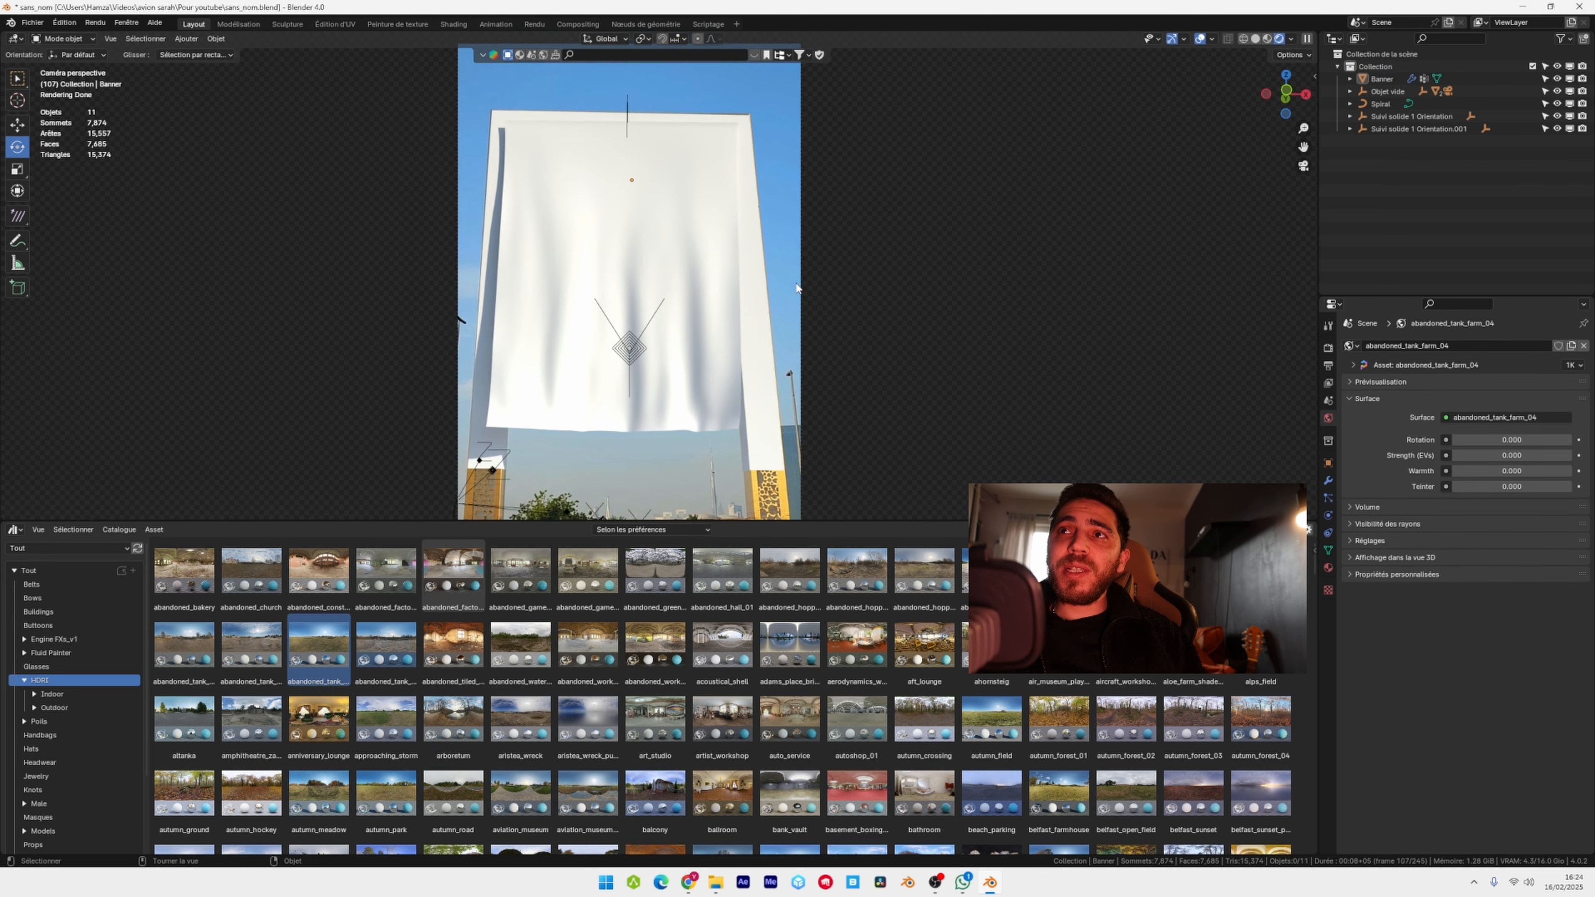
scroll(796, 288, down, 3)
scroll(661, 443, up, 1)
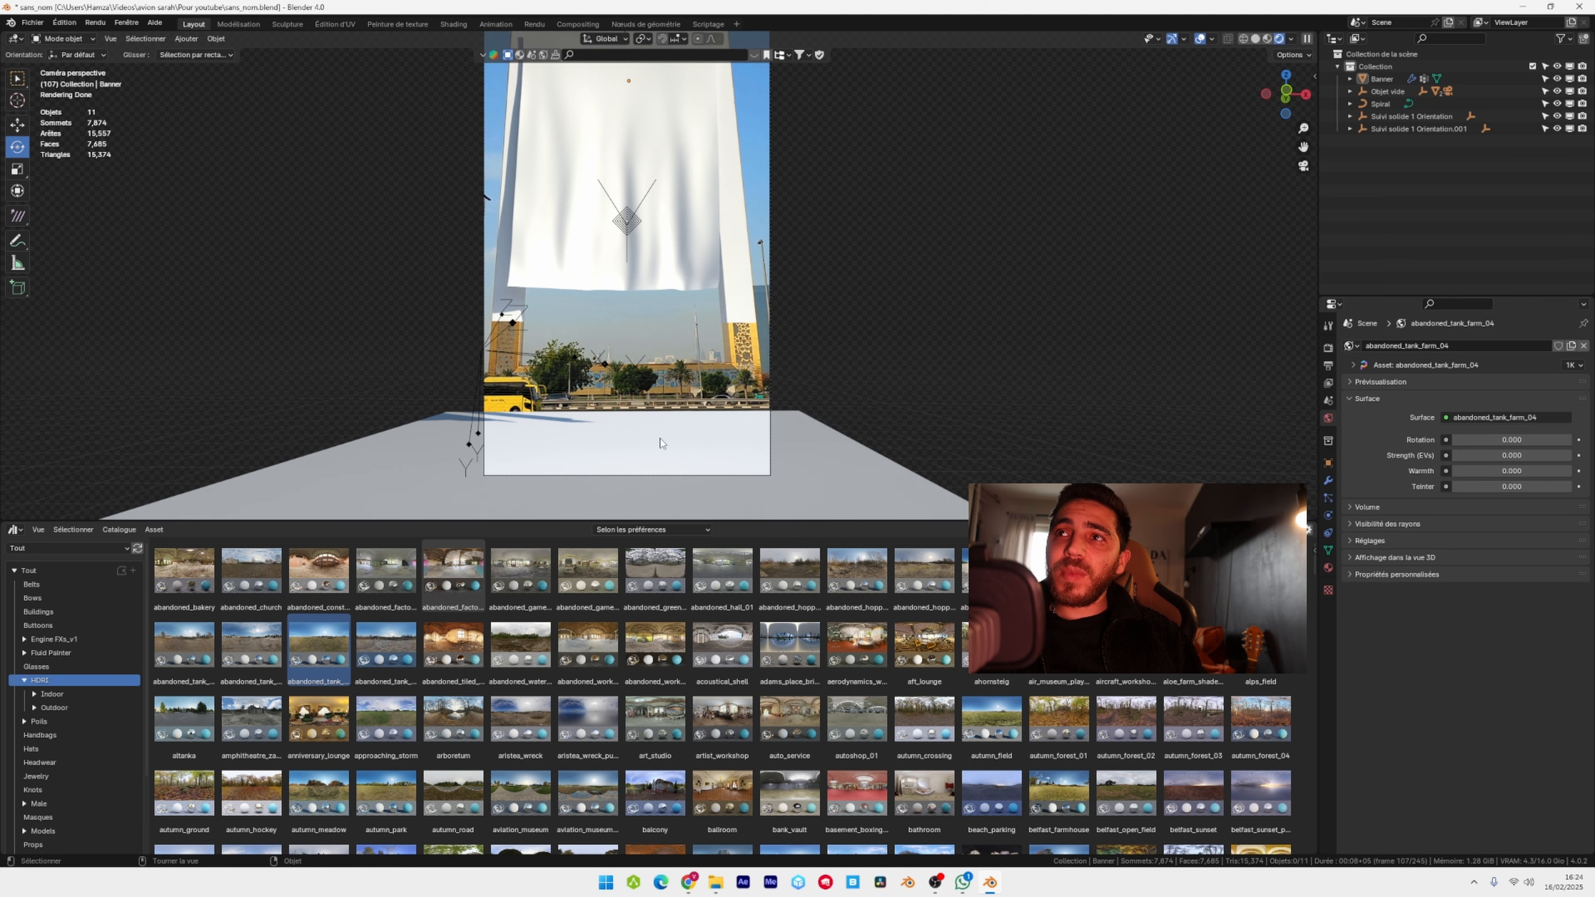
- Make the building frame object a shadow catcher (Attrapeur d'ombres) in its visibility settings
click(745, 275)
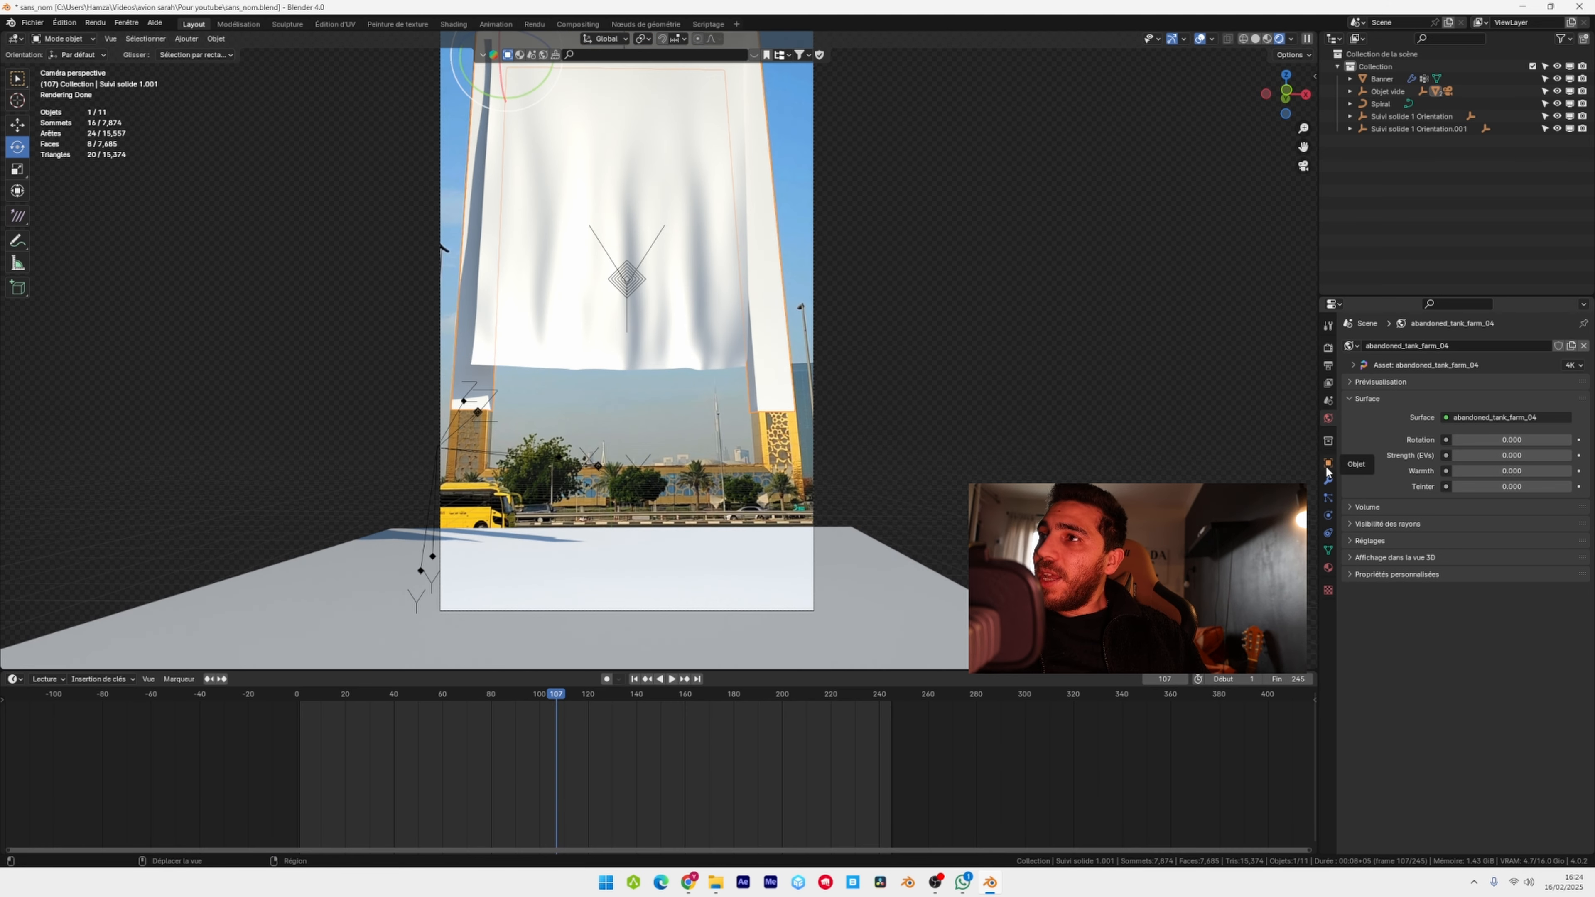
click(1327, 464)
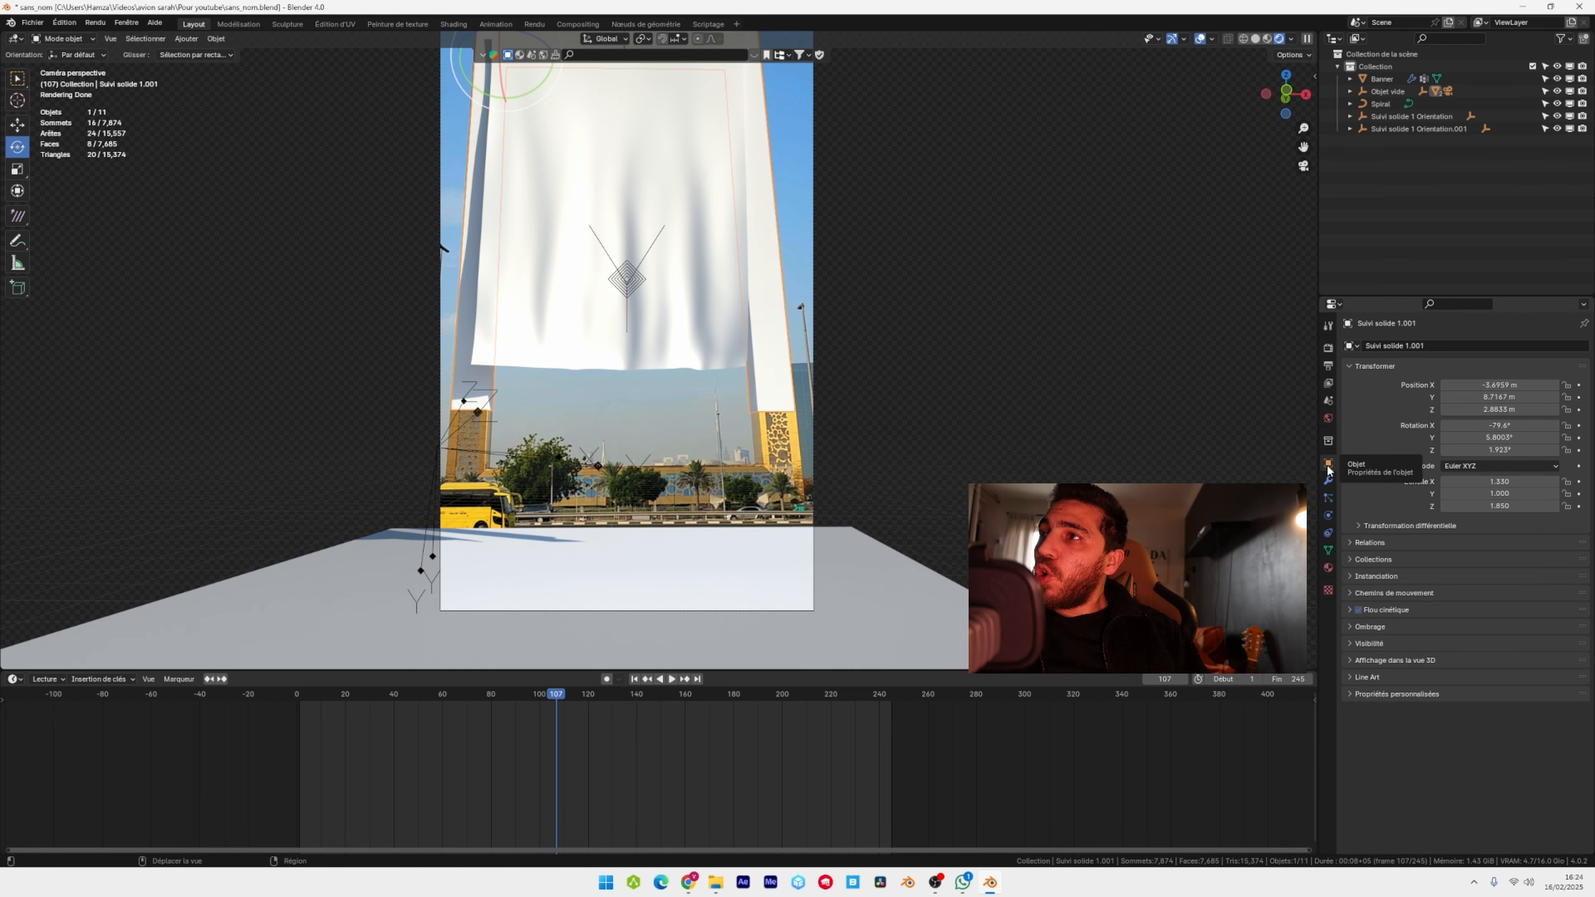
click(1359, 644)
click(1444, 707)
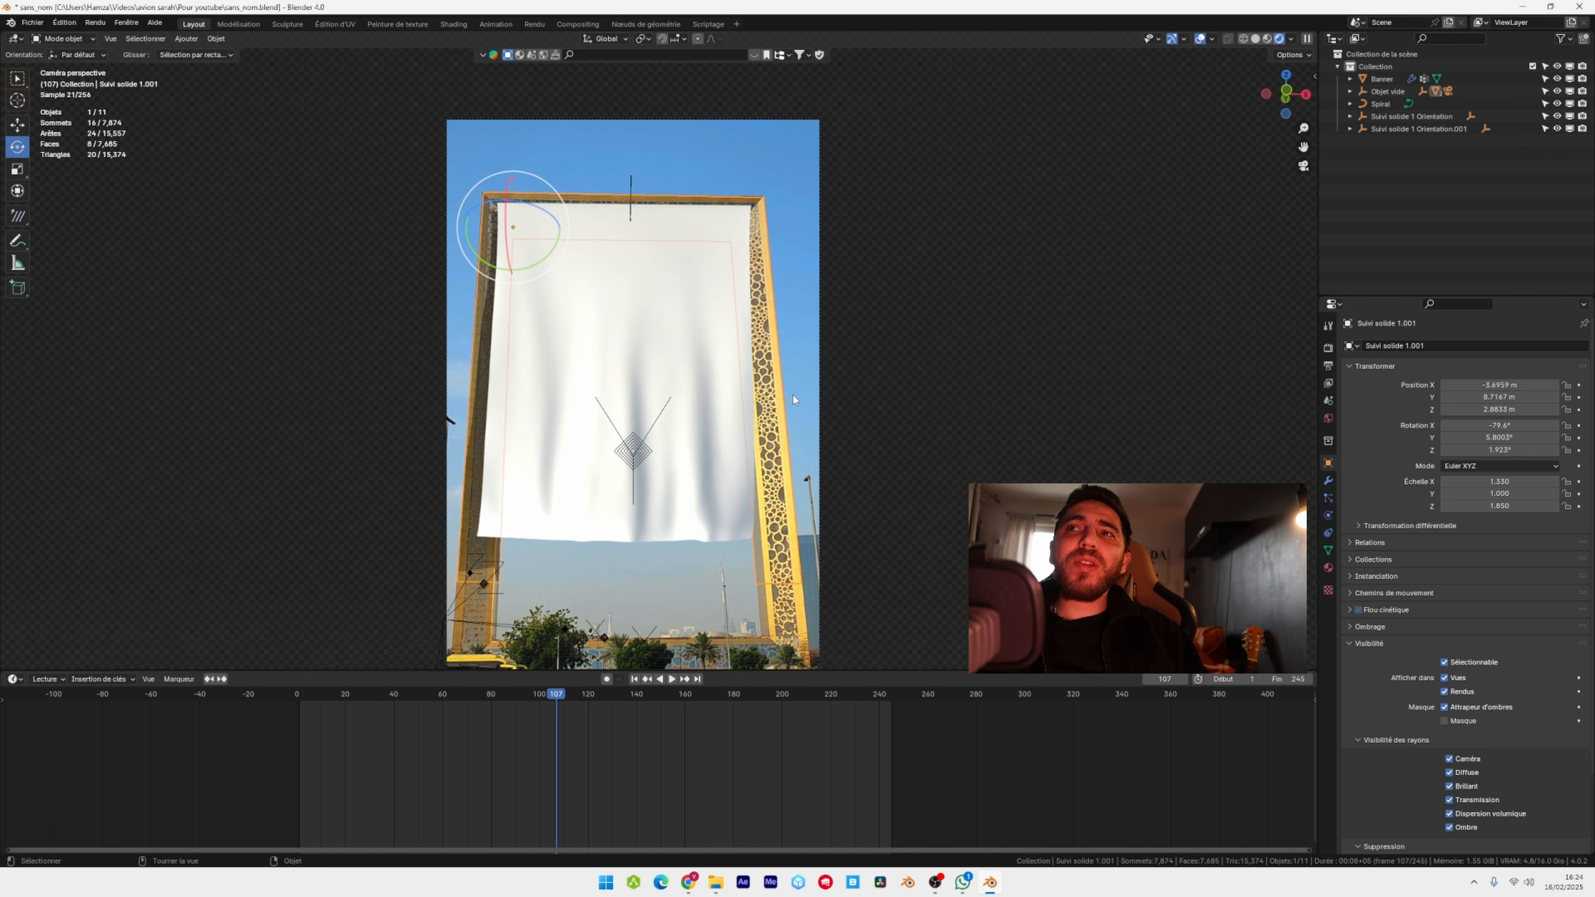
- Make the ground plane below the building a shadow catcher as well
shift+middle_drag(817, 350, 804, 181)
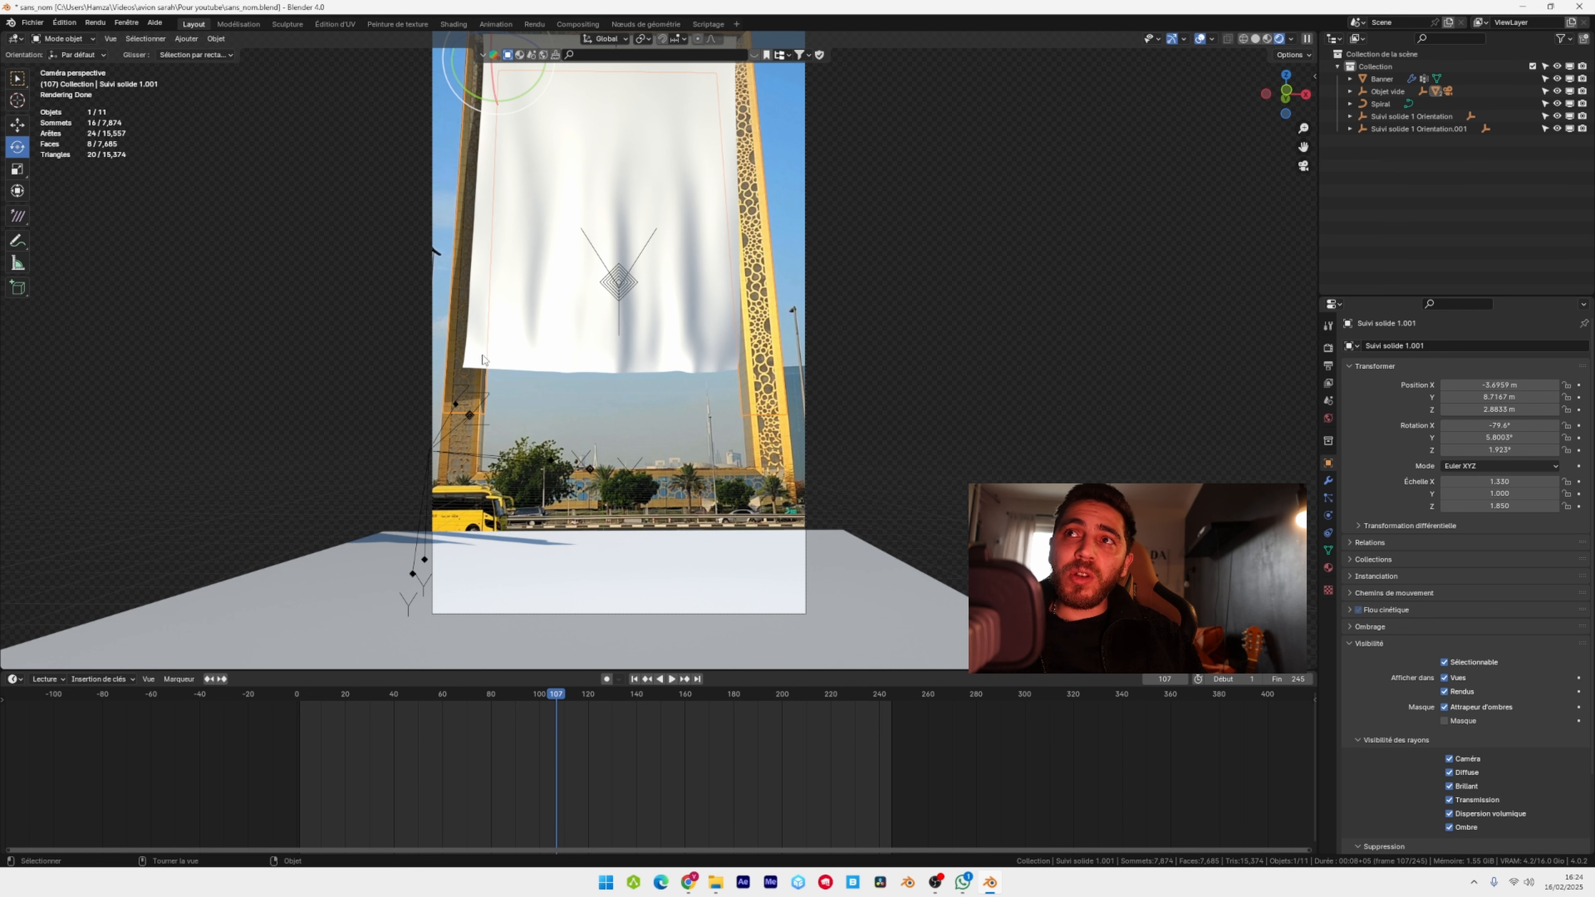
shift+middle_drag(806, 363, 813, 177)
click(692, 382)
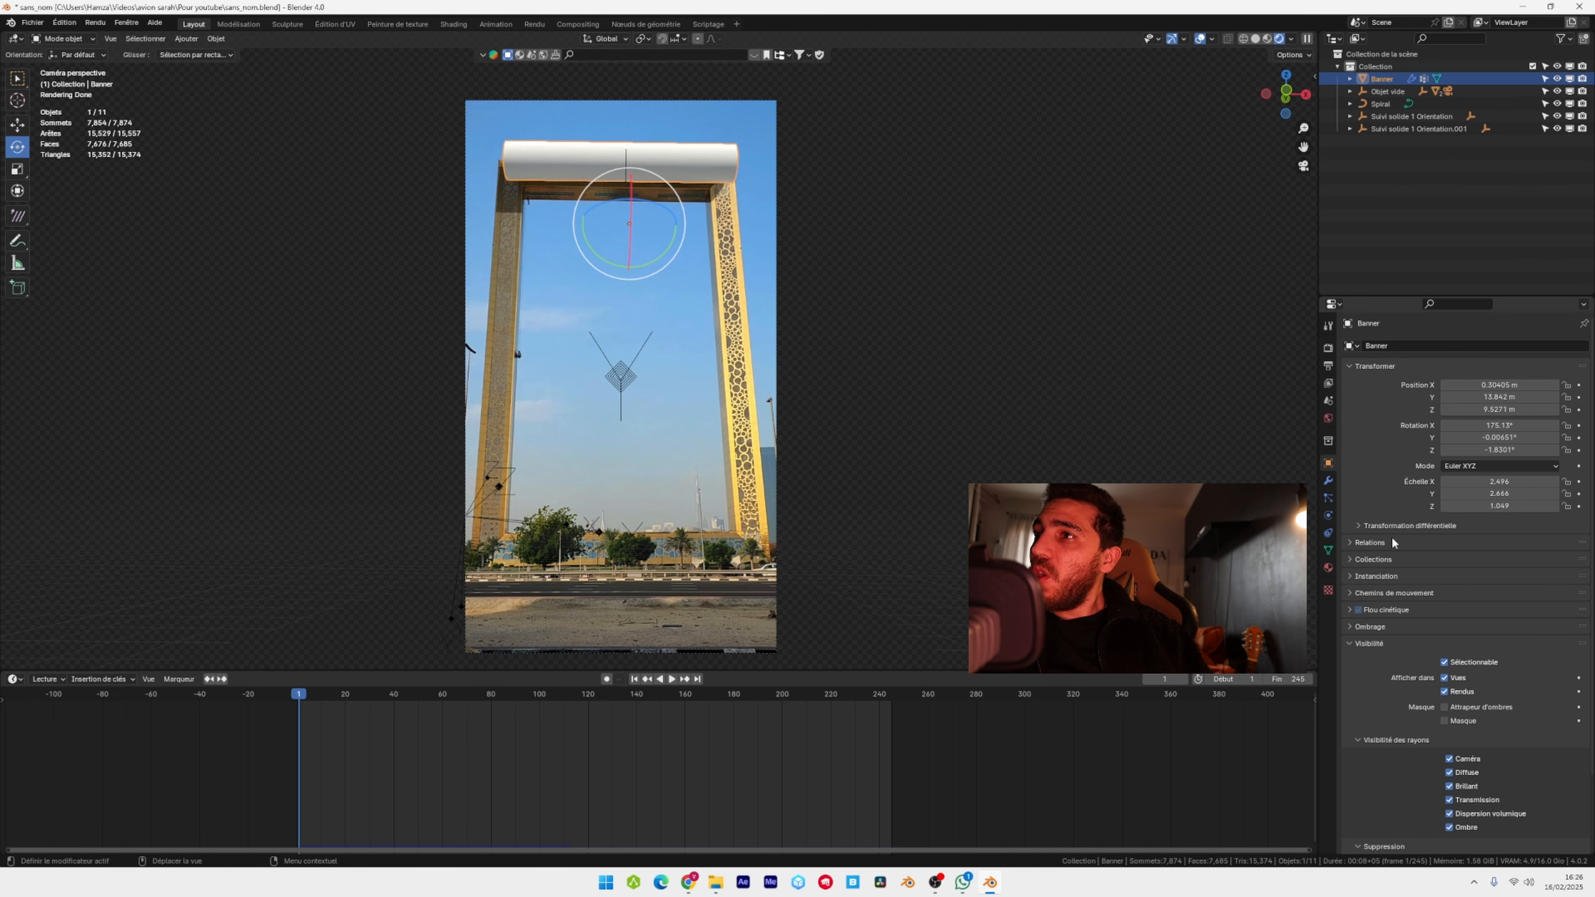
- In the Banner's cloth physics cache, set the simulation's end frame to 245
click(1327, 515)
scroll(1434, 686, down, 8)
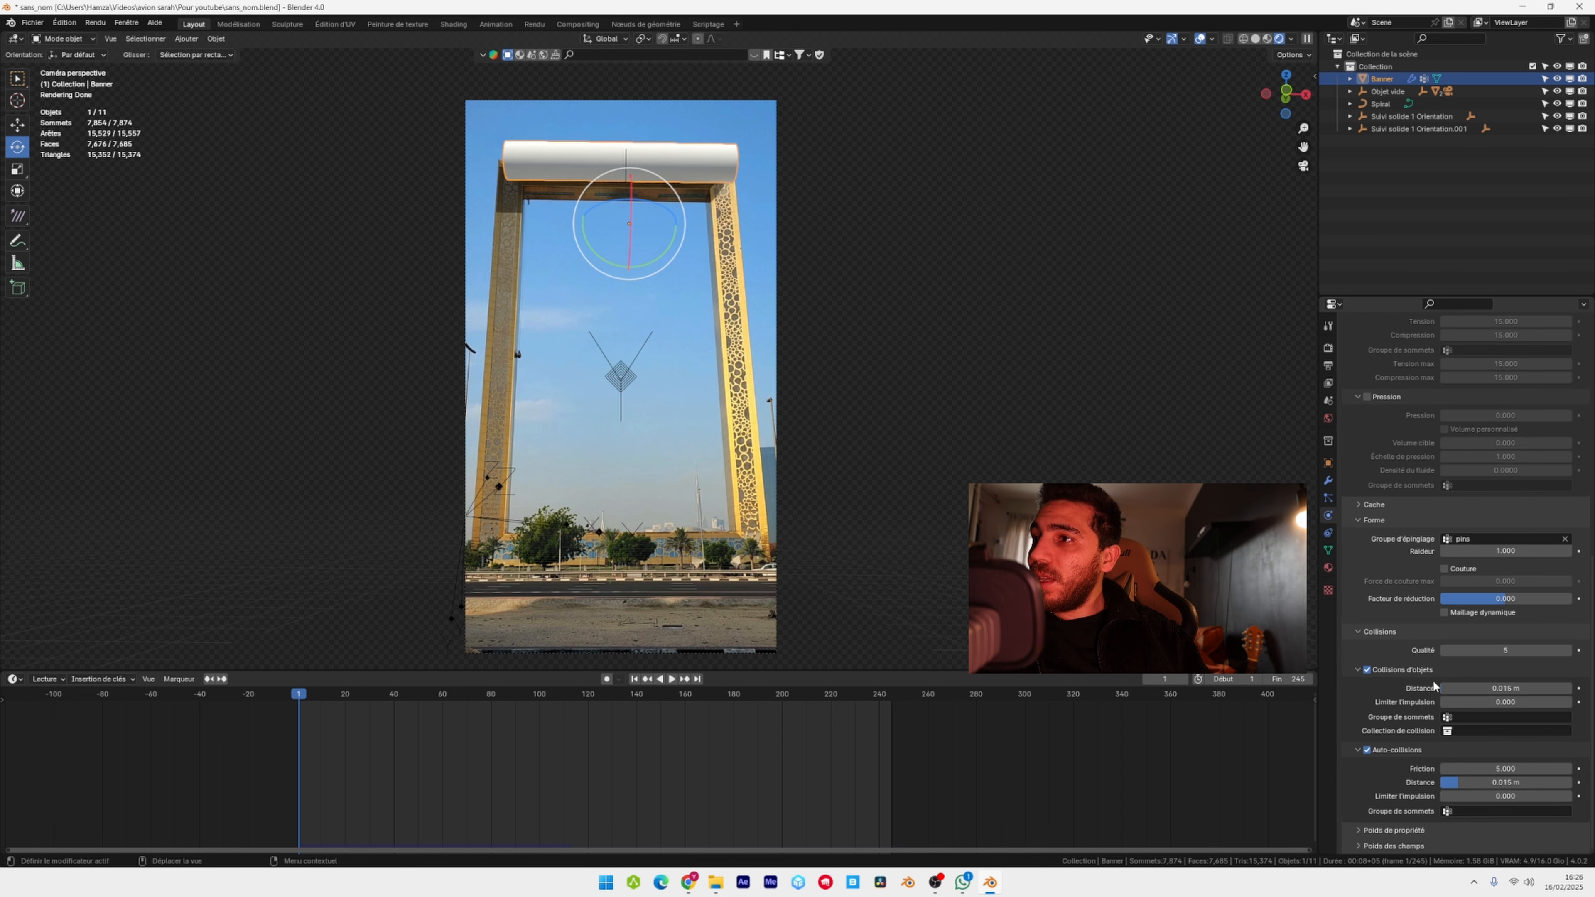
click(1369, 506)
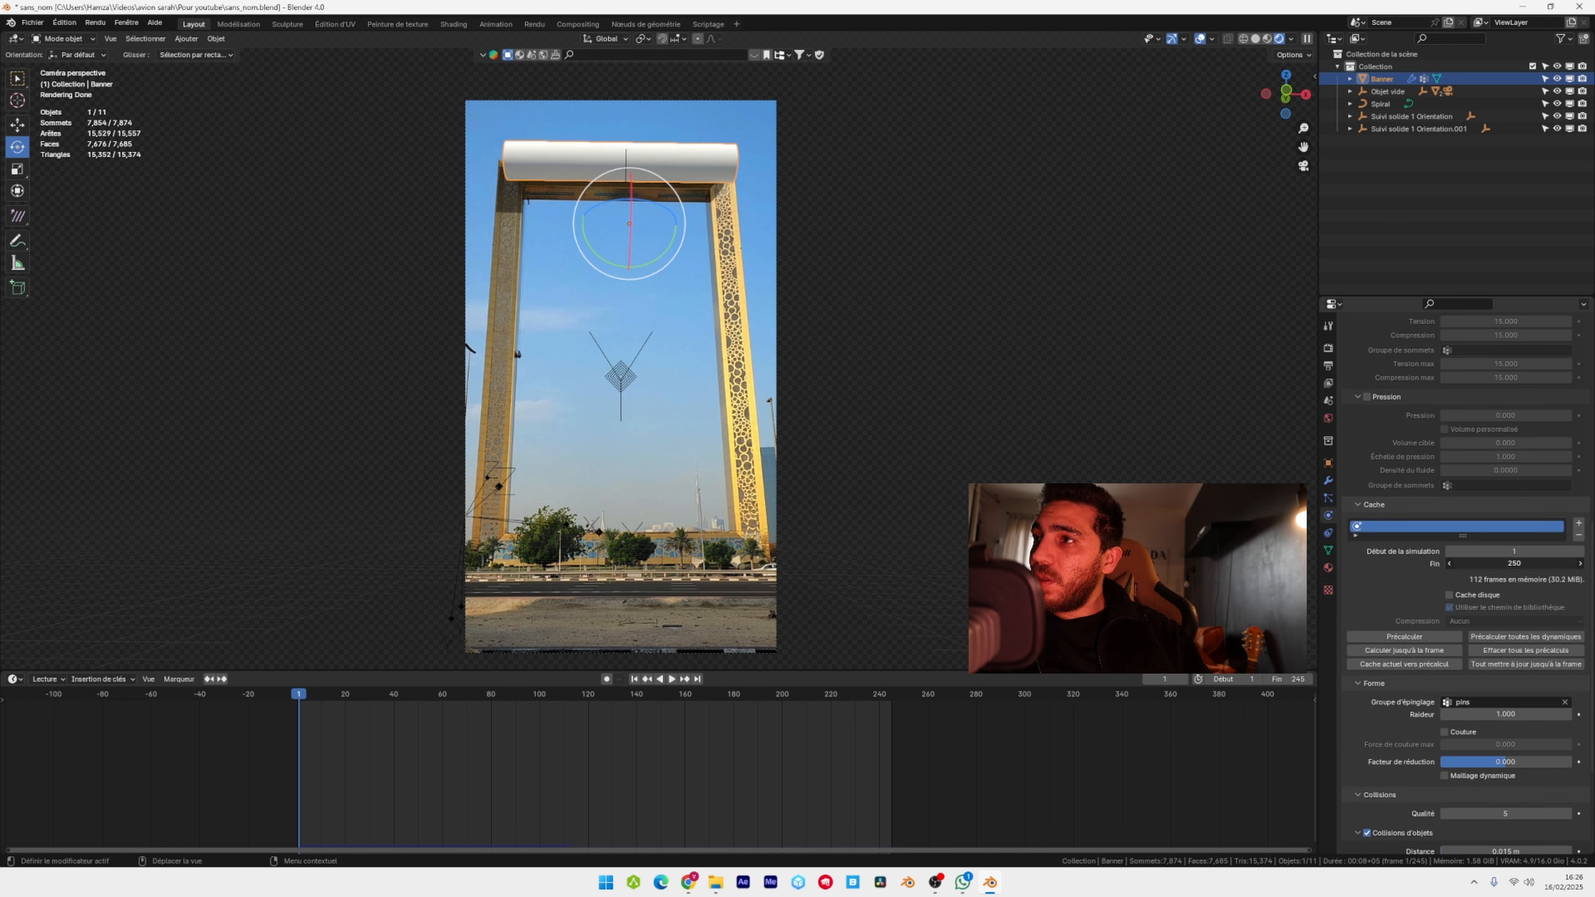
click(1505, 562)
text(245)
key(Return)
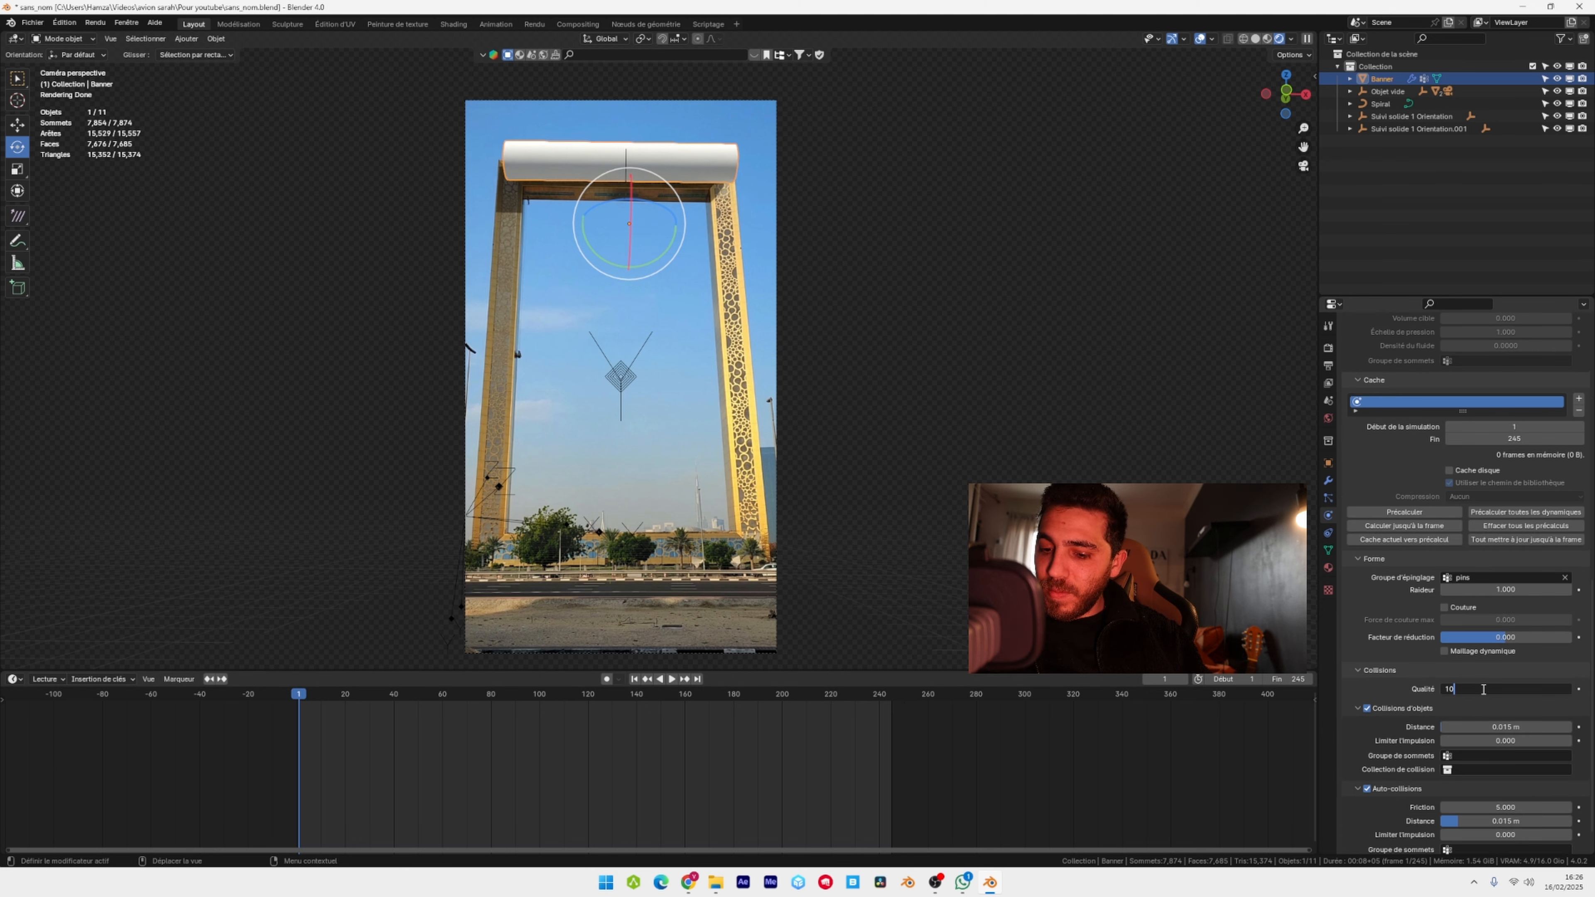
- Set the Banner's cloth collision quality to 10 and bake the simulation
scroll(1418, 541, down, 3)
click(1417, 536)
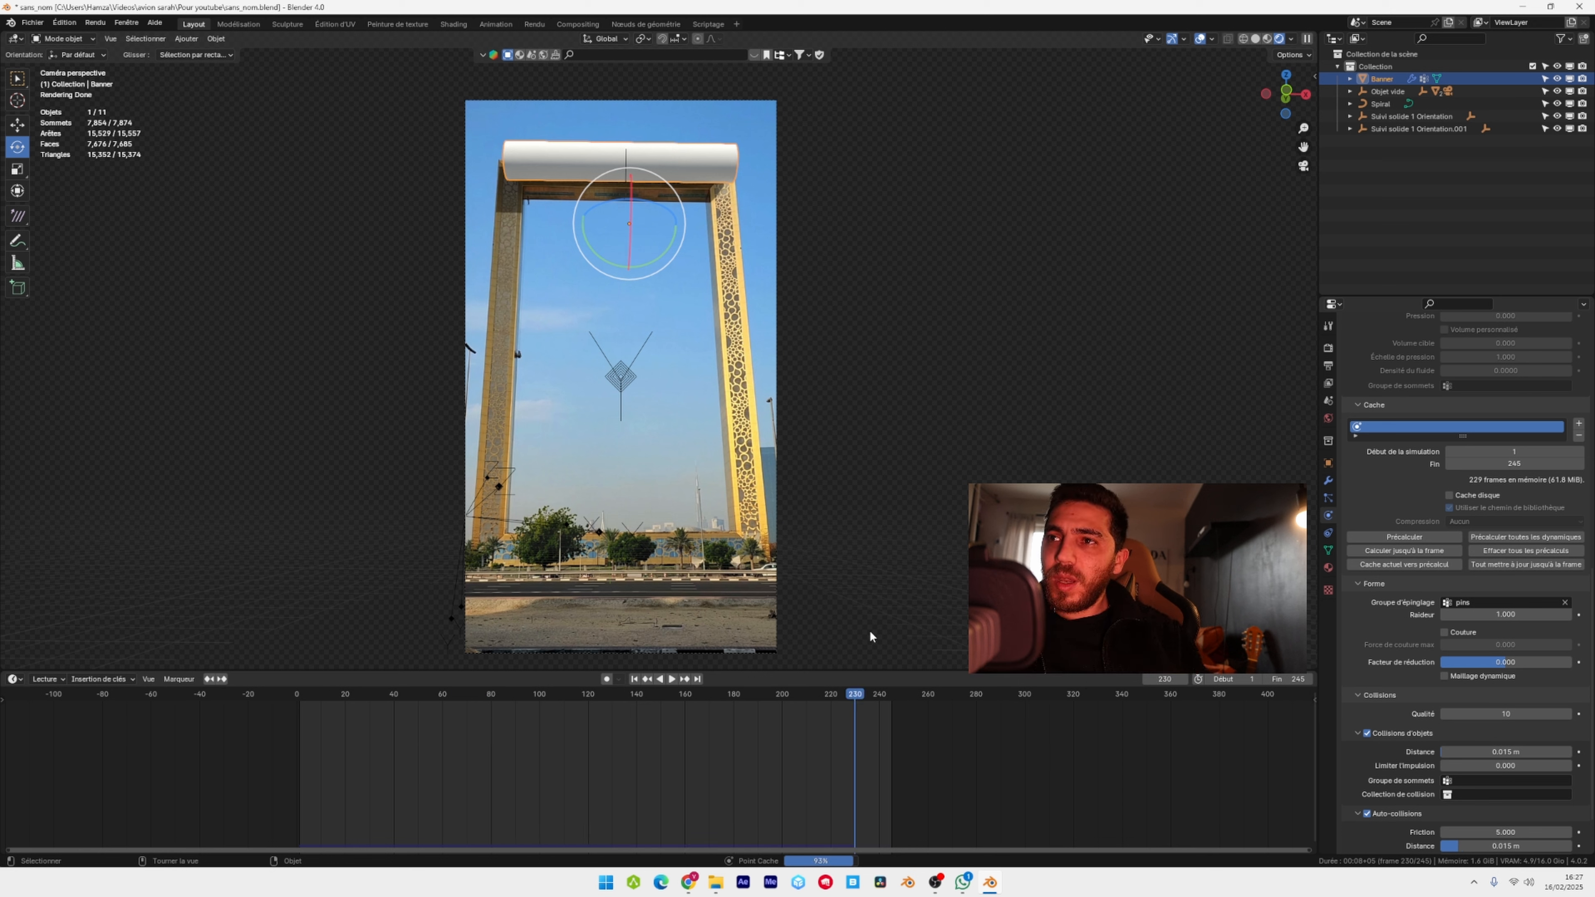
- Play back the baked banner unrolling, stop it, and scrub back to frame 60 to check the motion
key(space)
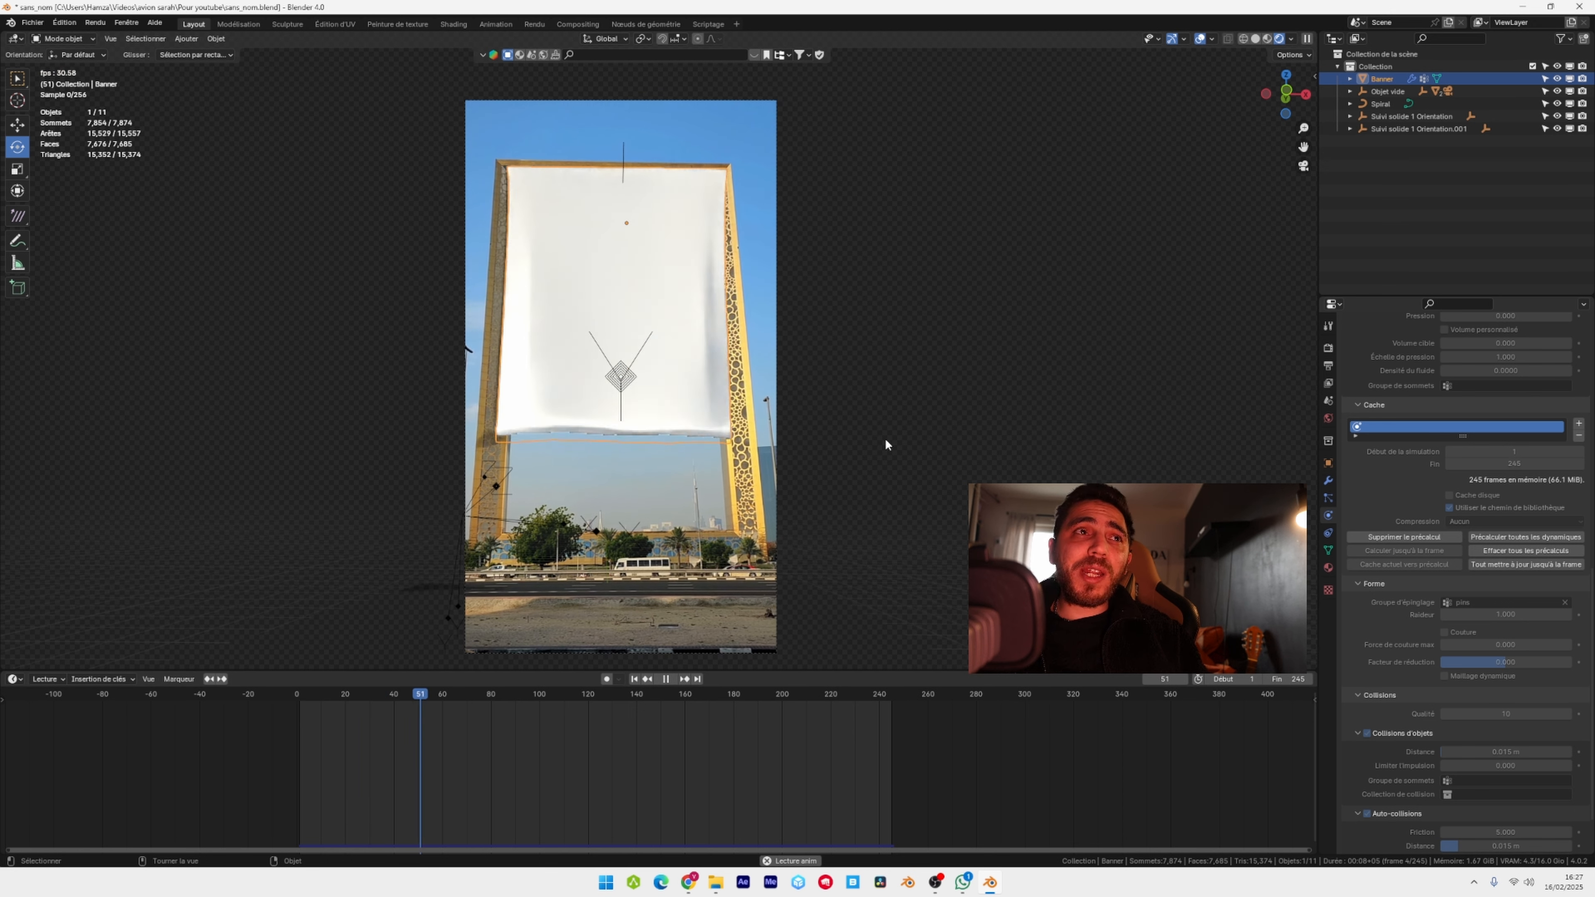
key(space)
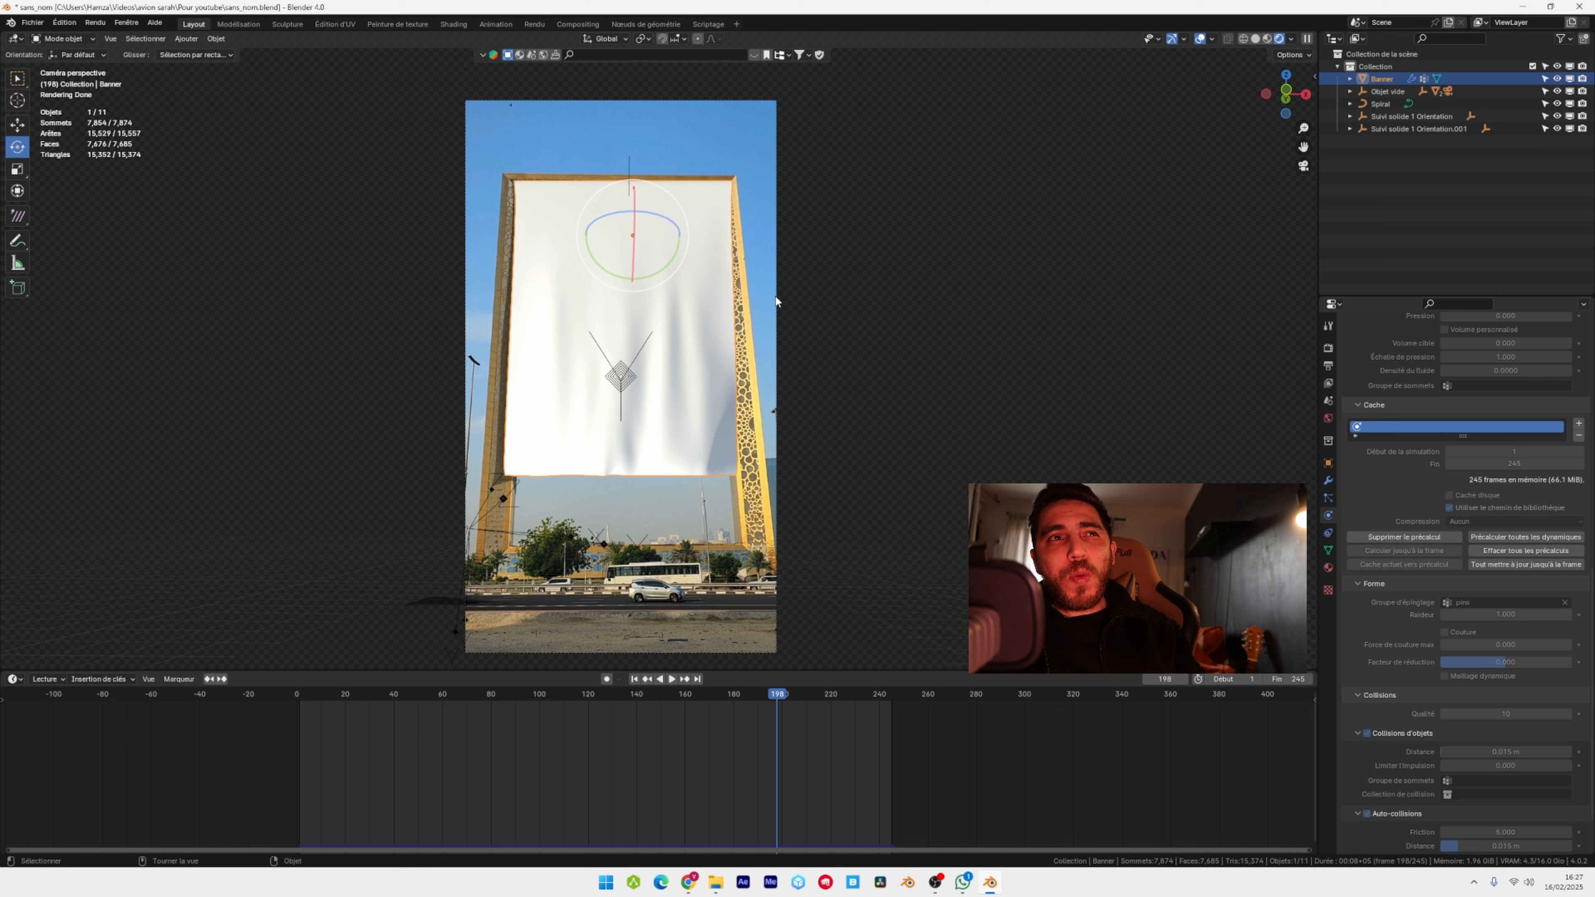
drag(777, 699, 441, 702)
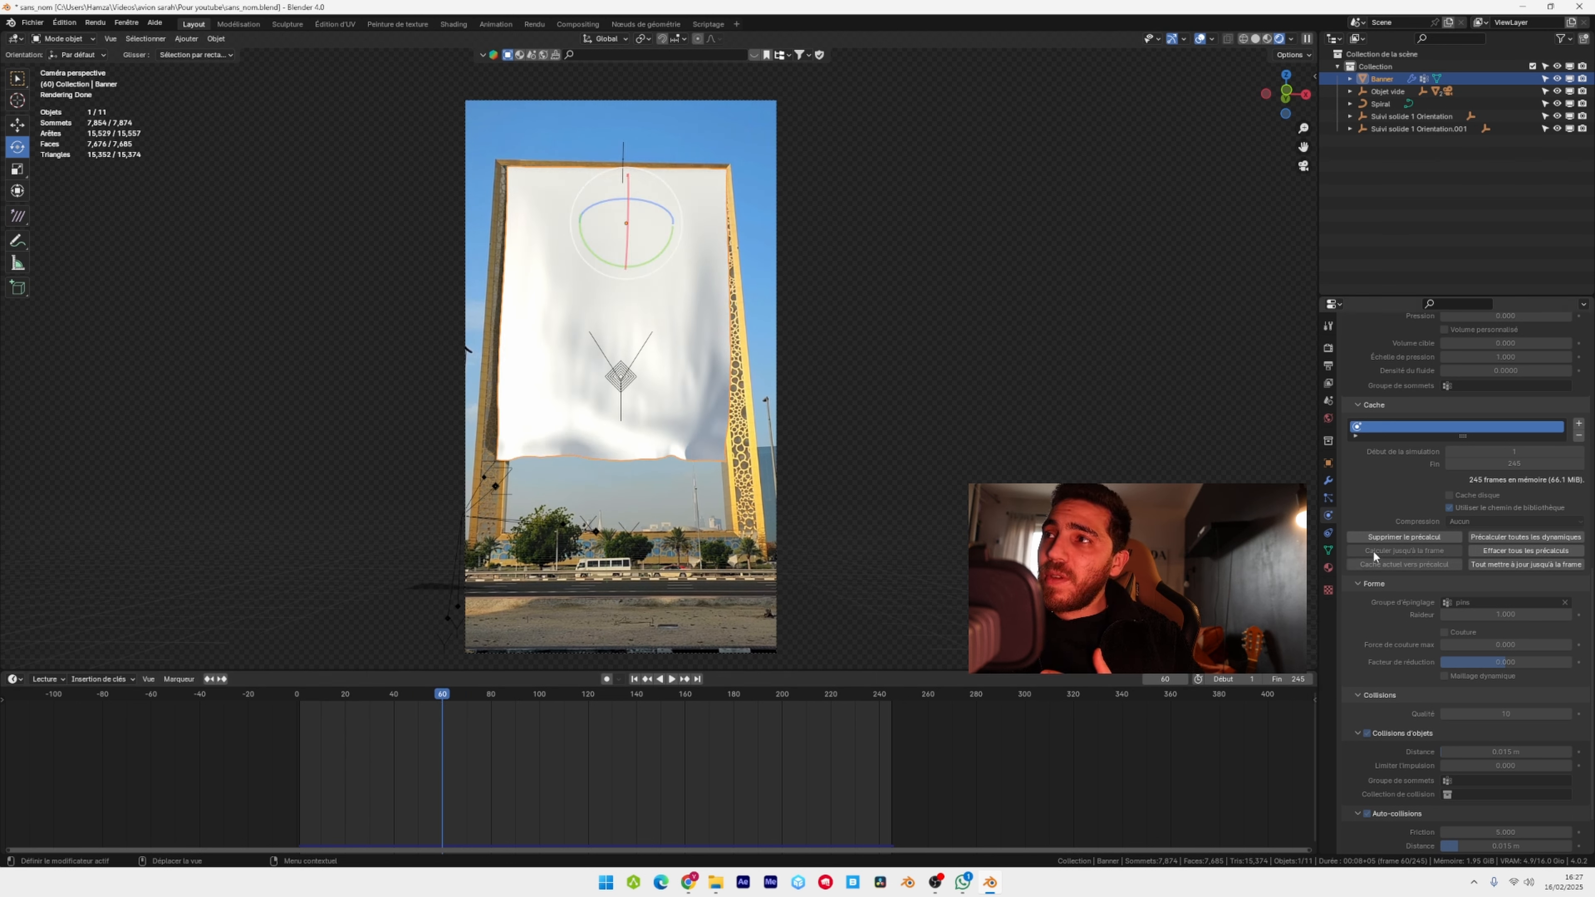
- Delete the Banner's bake, reduce its gravity field weight to 0.3, and play the simulation from the first frame
click(1404, 536)
scroll(1444, 490, down, 2)
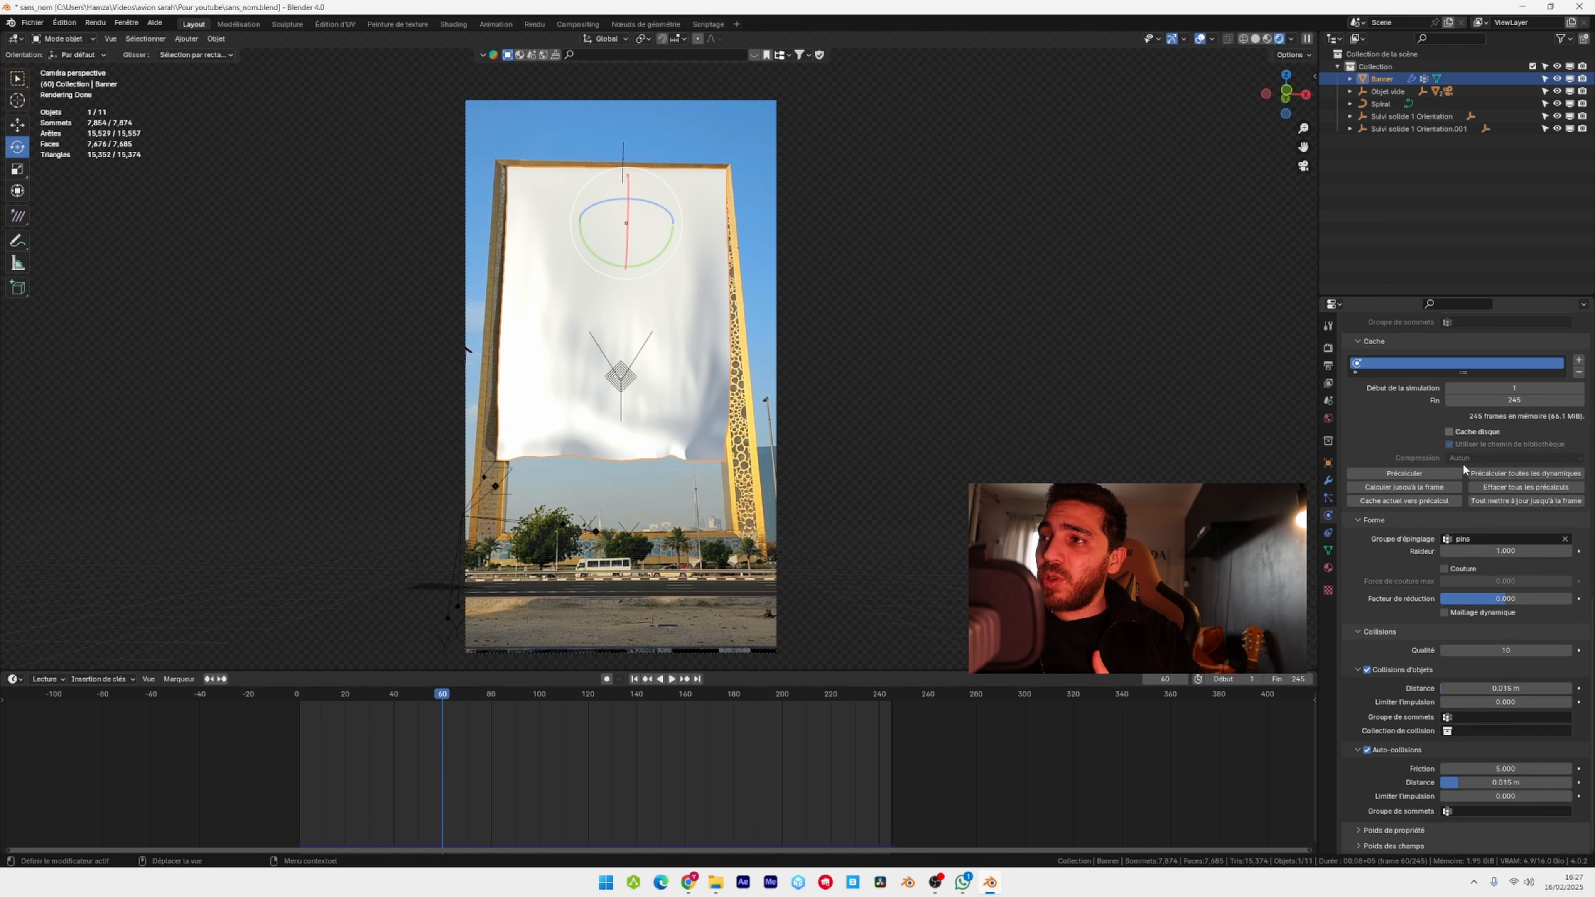
click(1362, 843)
scroll(1378, 738, down, 7)
click(1505, 650)
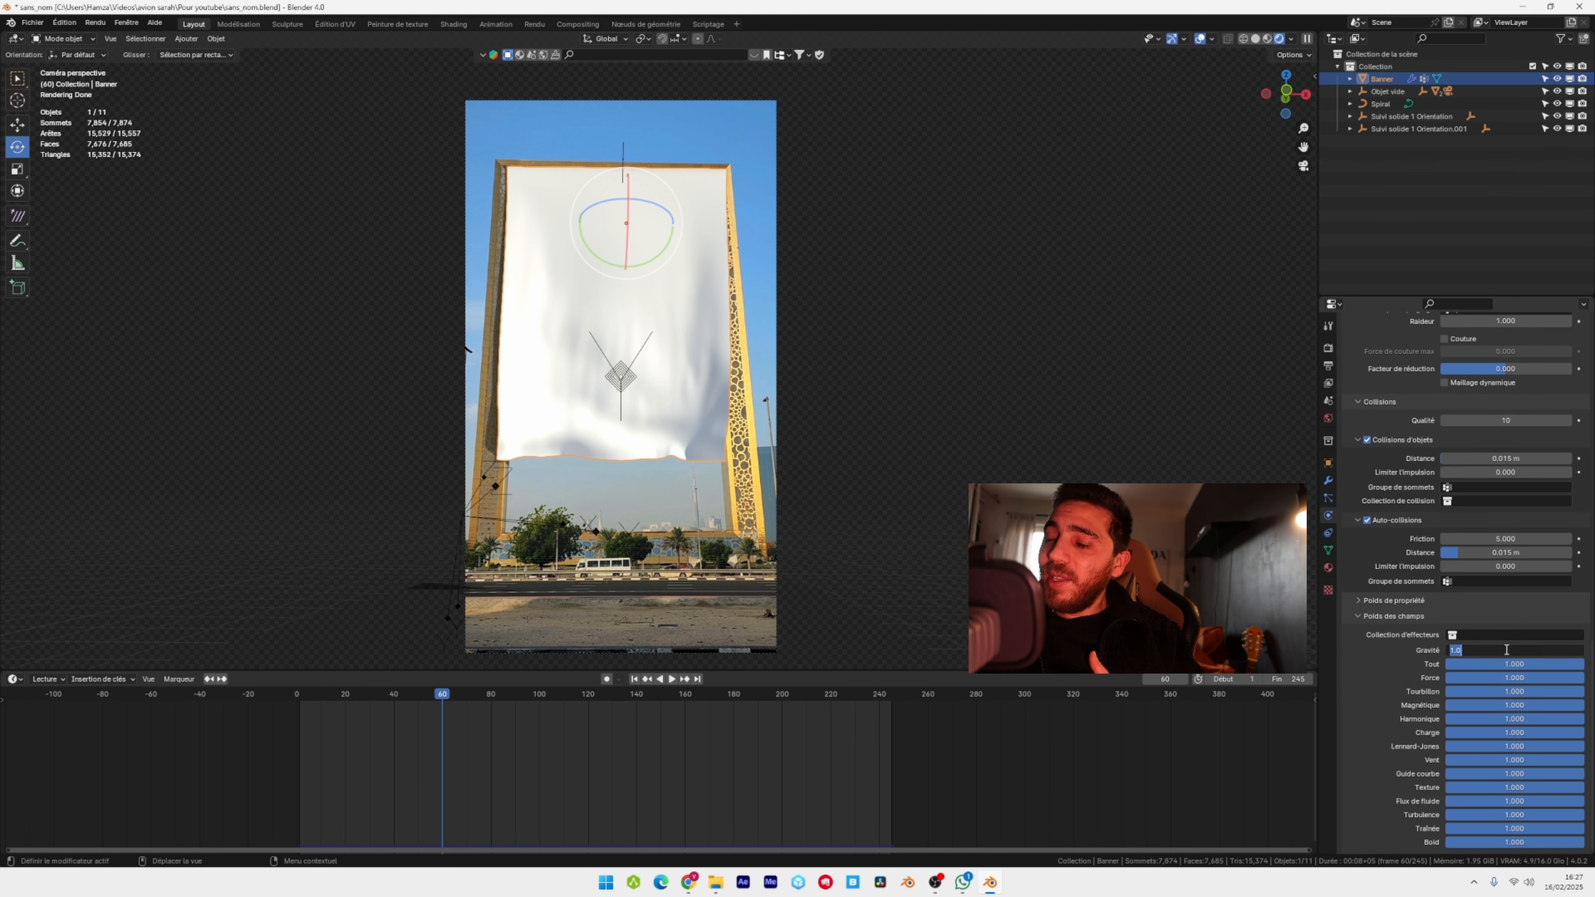
key(Return)
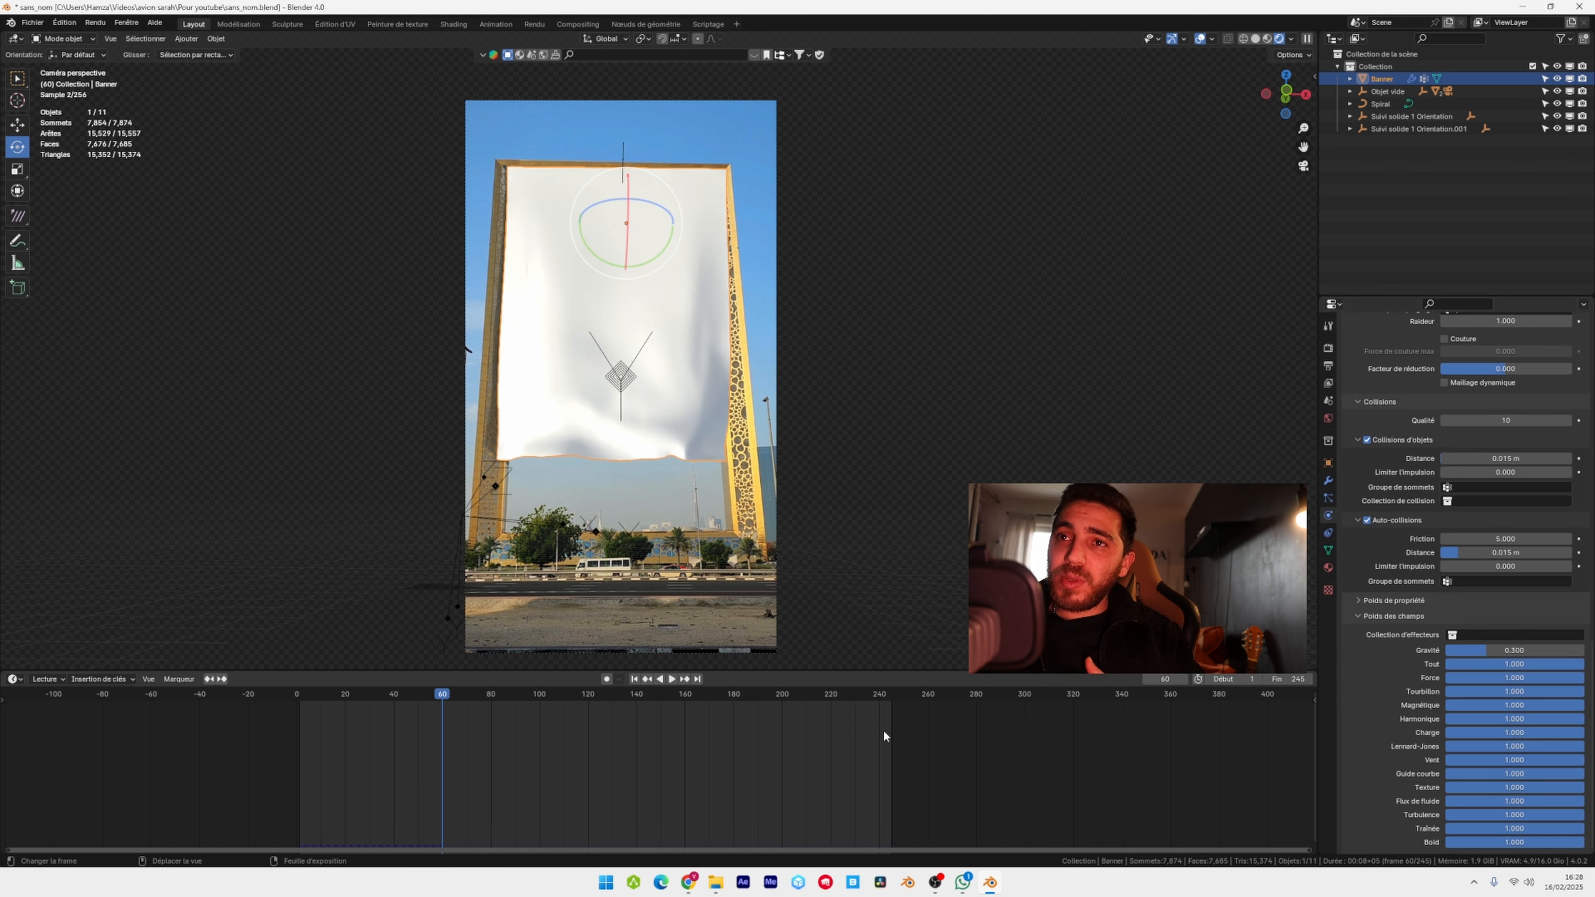
click(635, 679)
click(672, 679)
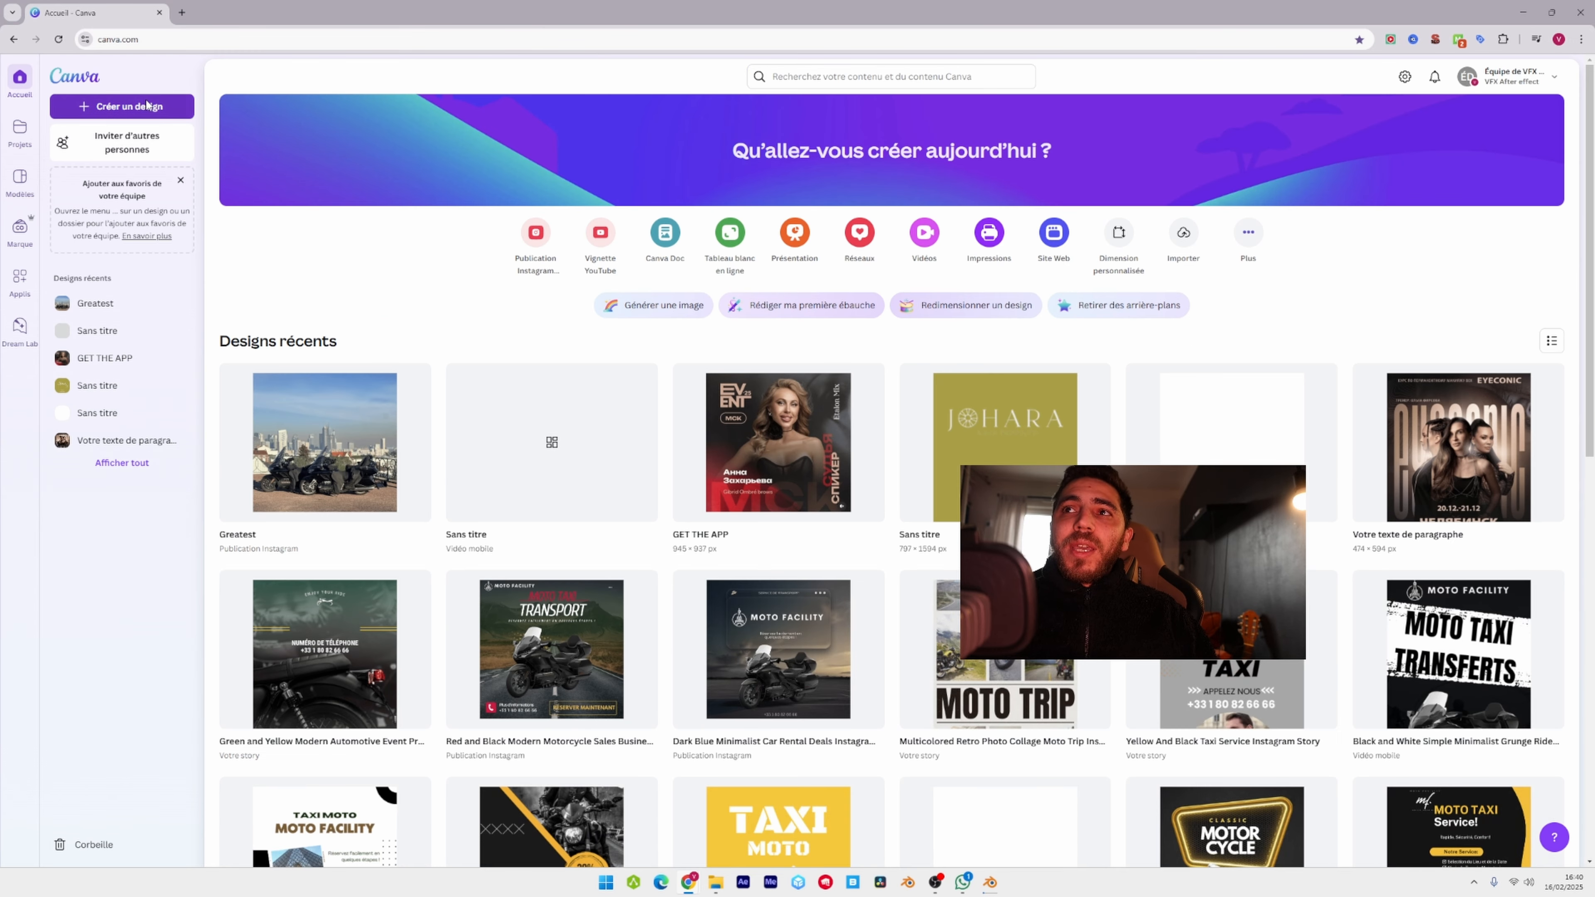
- In Canva, start a design from the Black White Neon We Are Open Countdown Mobile Video template and change its heading to WIZARD
click(148, 106)
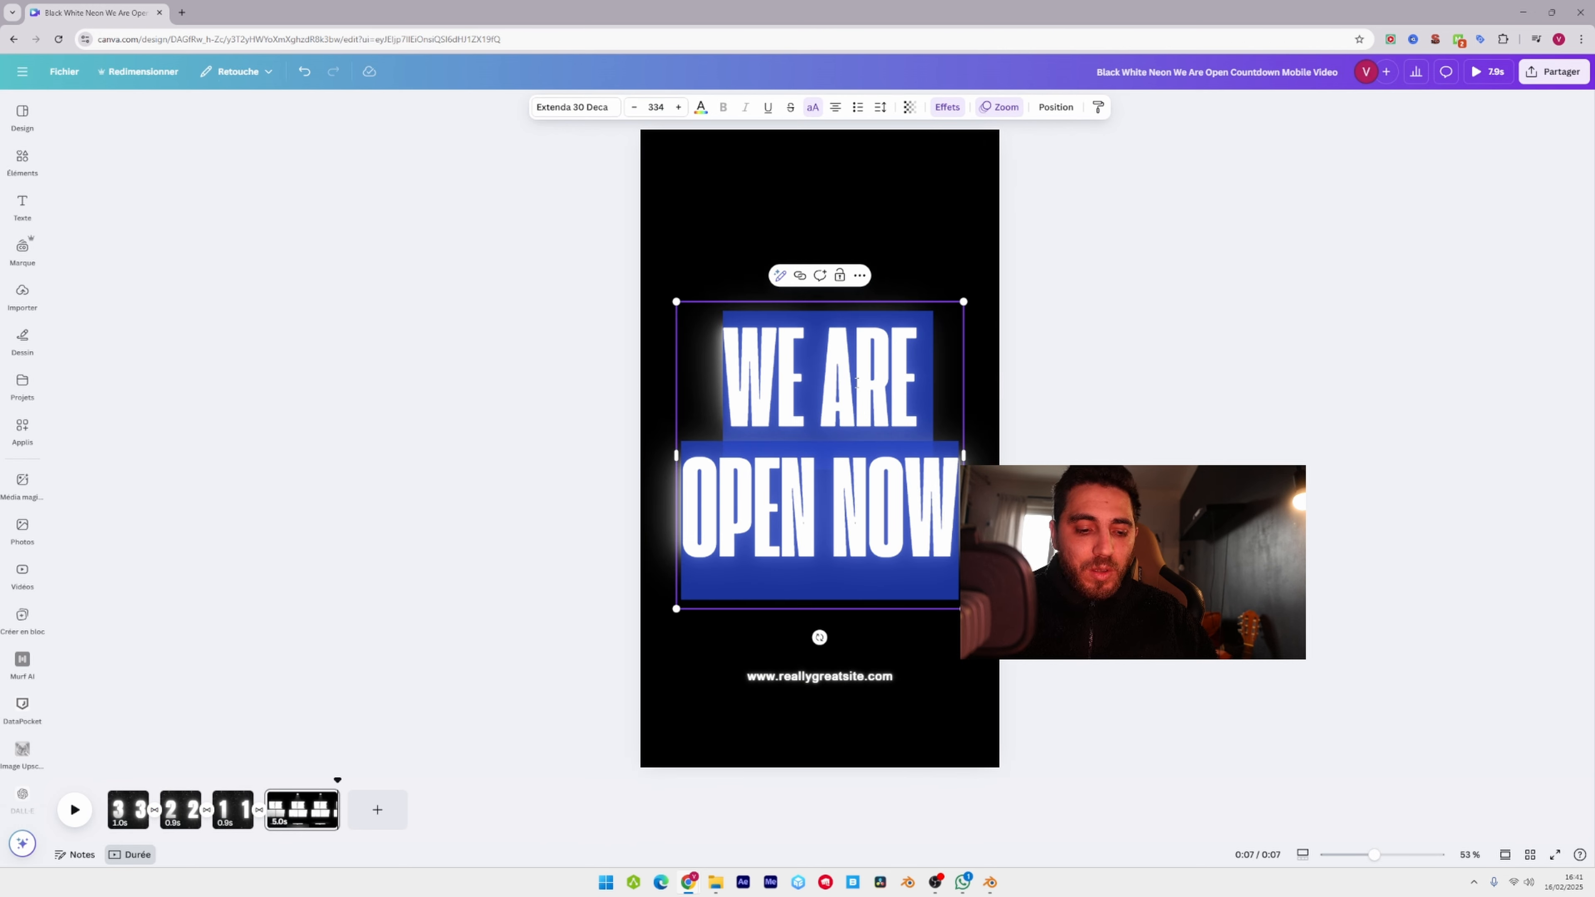
text(W)
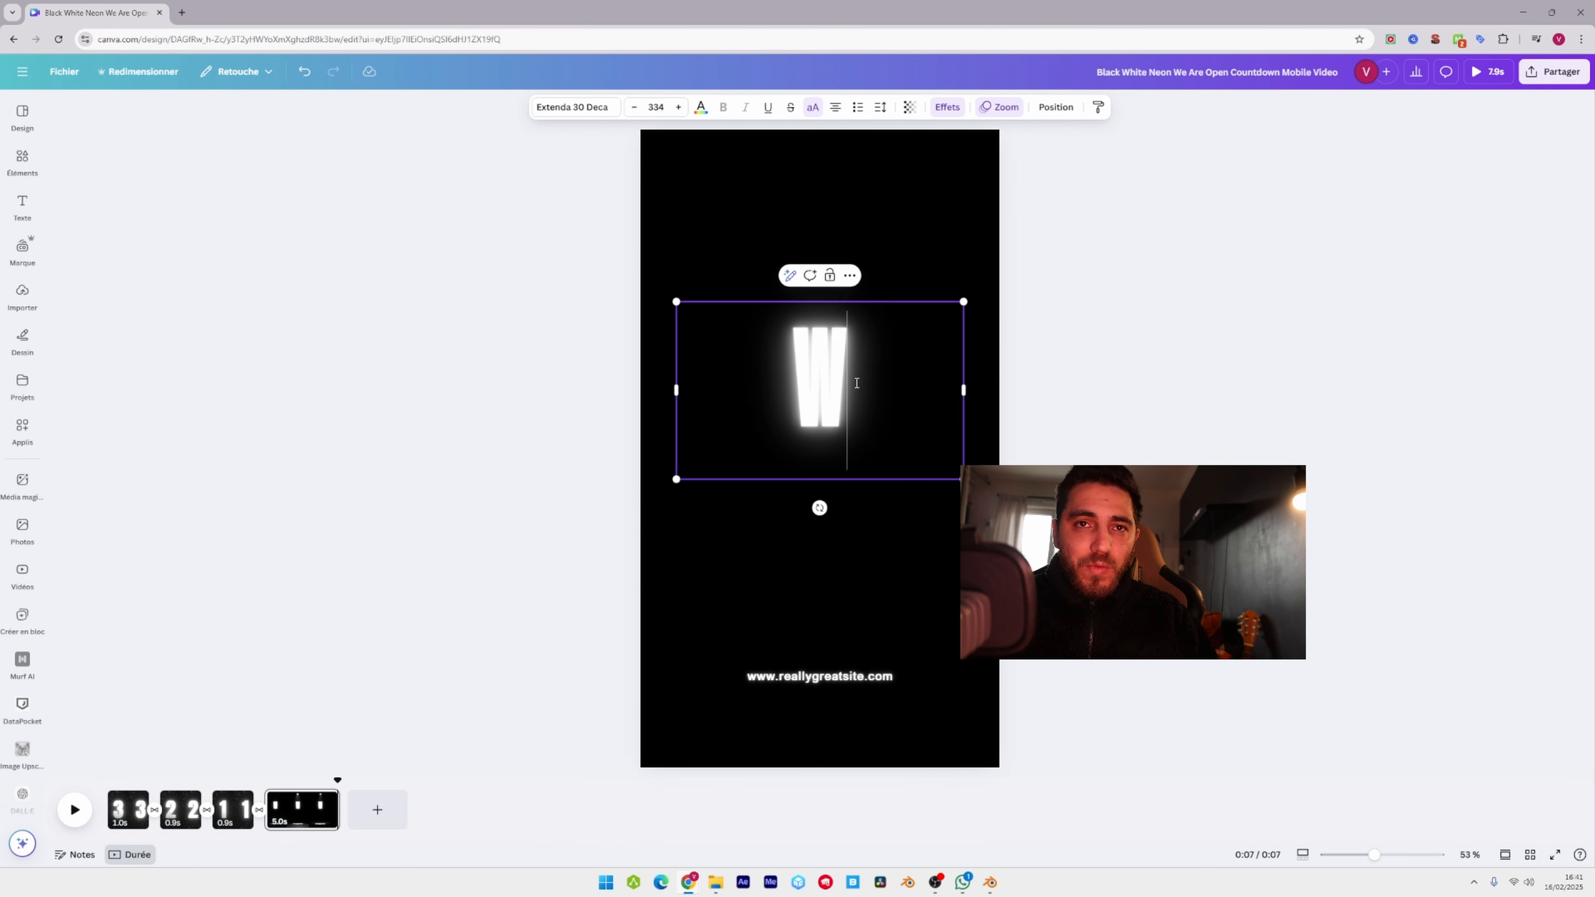
text(IZARD)
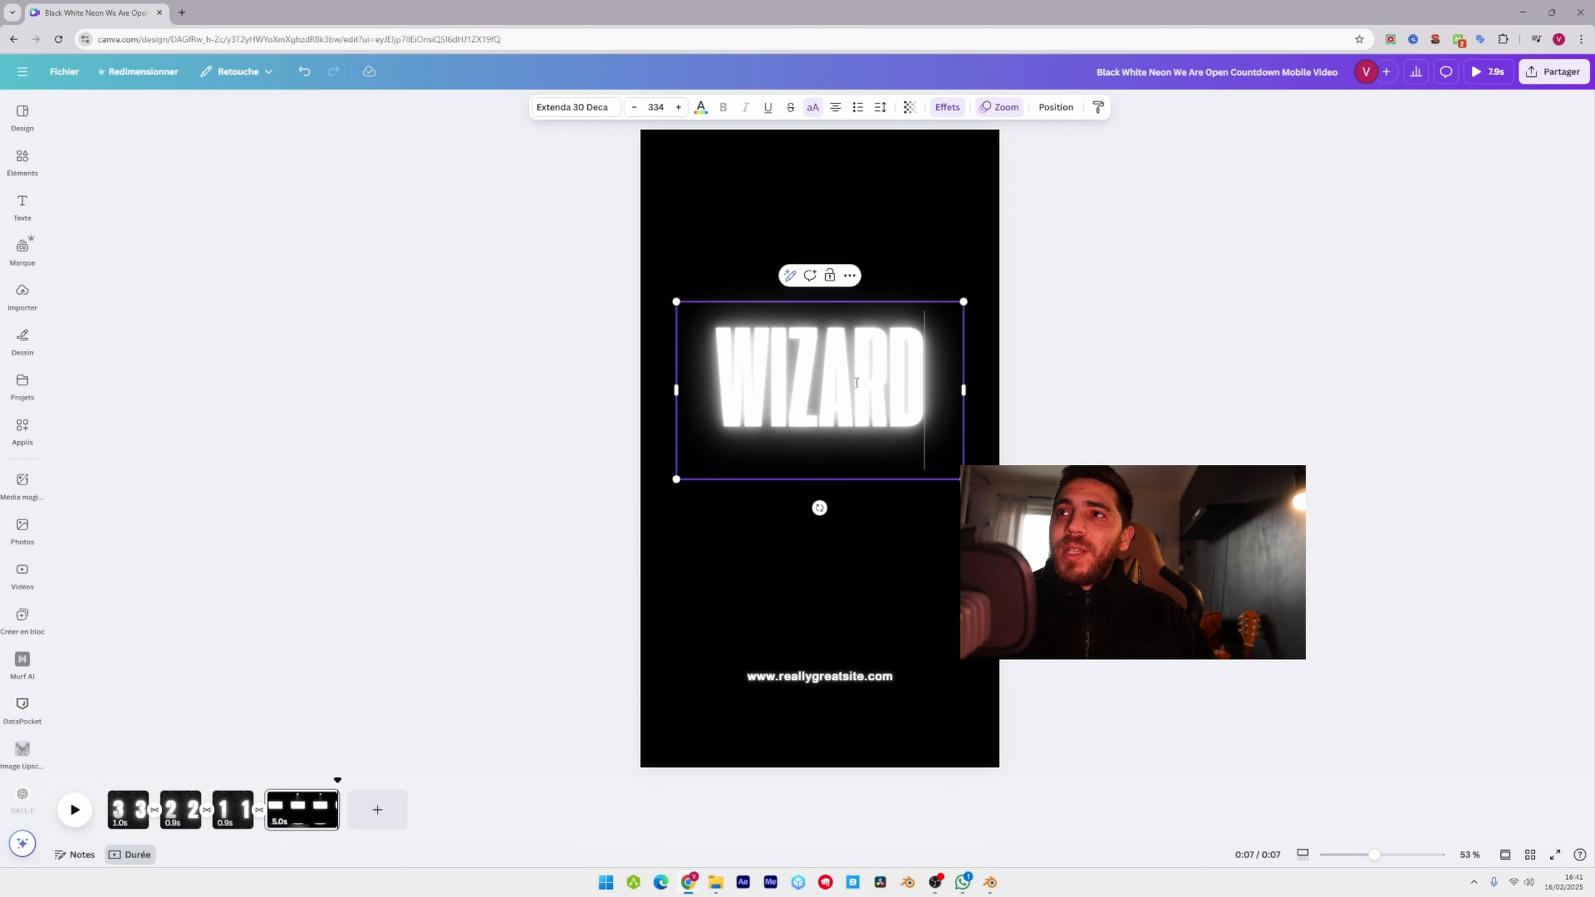
- Place a slightly smaller copy of the WIZARD heading below it and change its text to VIDÉO CGI
key(Escape)
key(ctrl+c)
key(ctrl+v)
drag(844, 417, 849, 544)
double_click(856, 539)
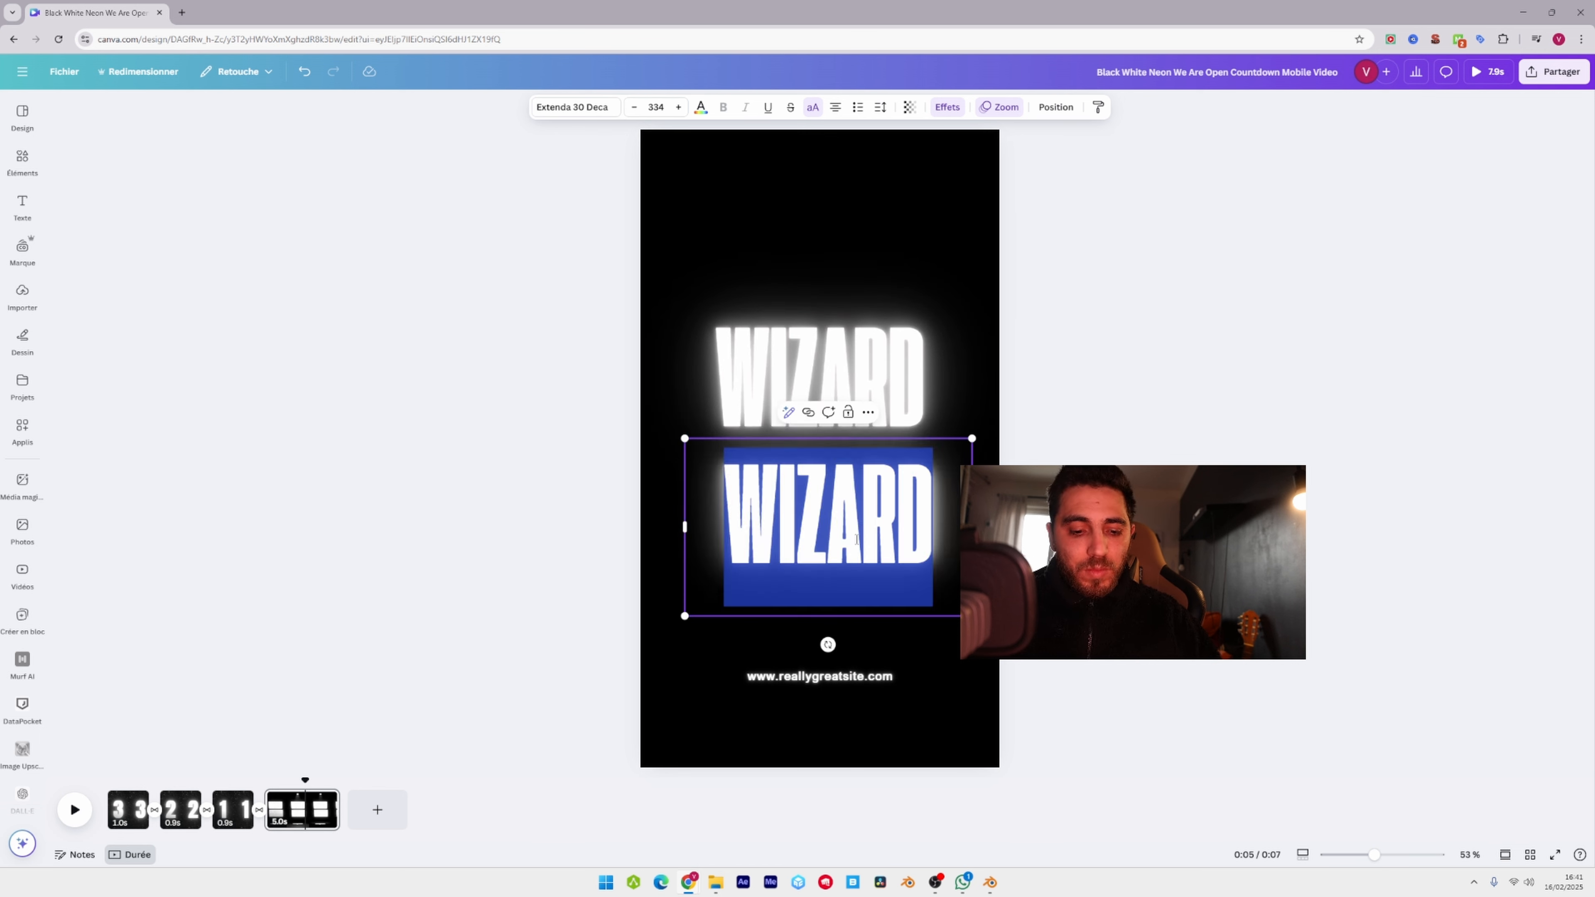
text(VI)
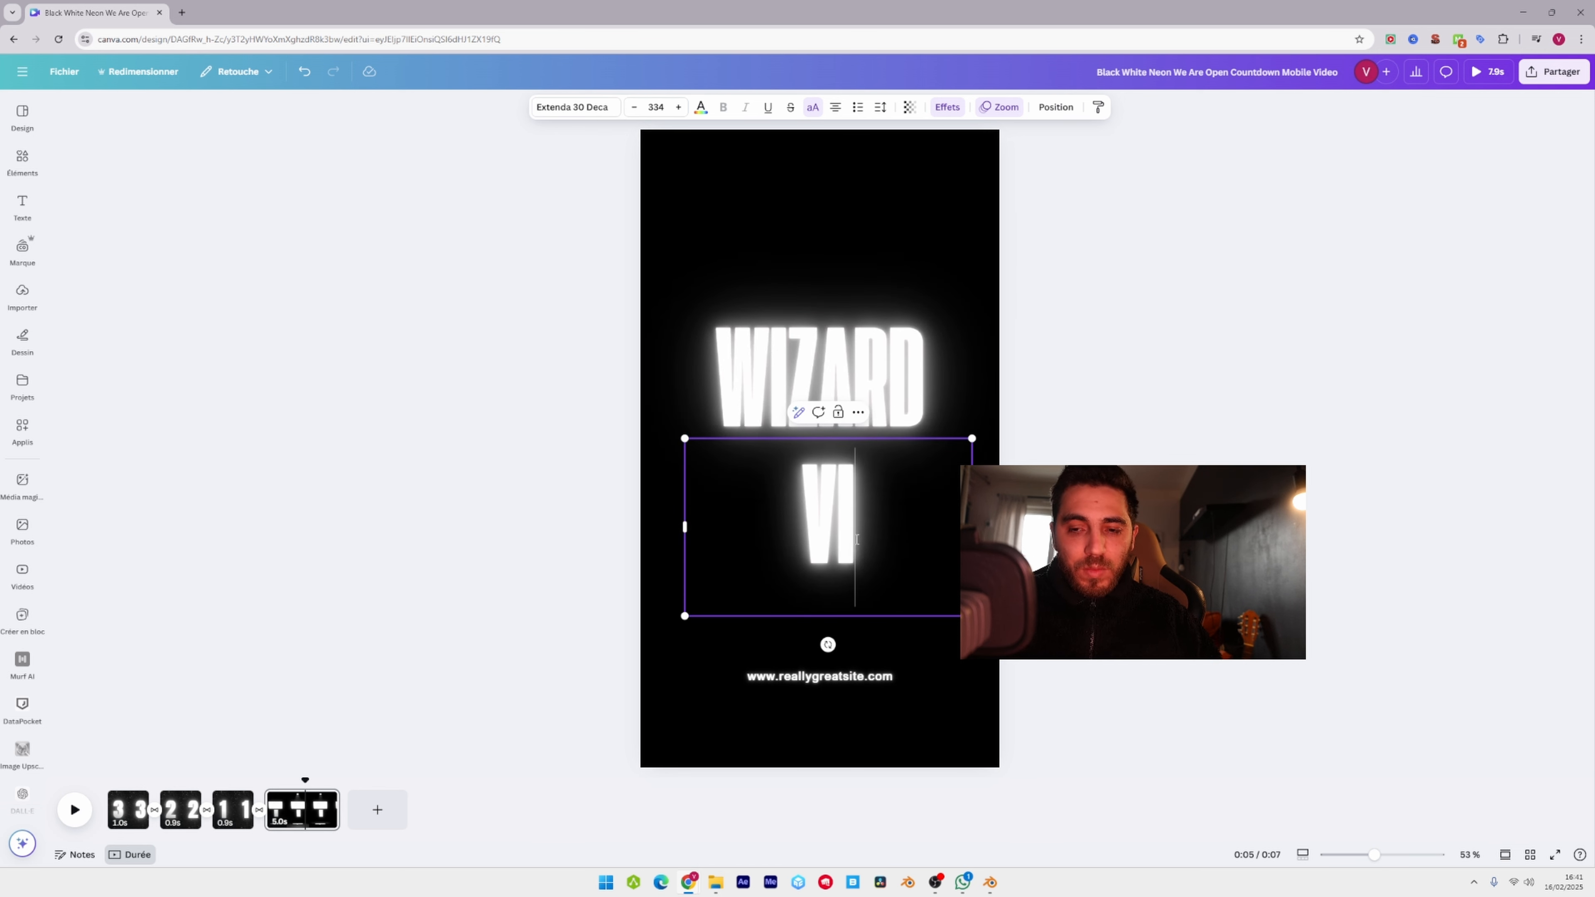
text(DÉO C)
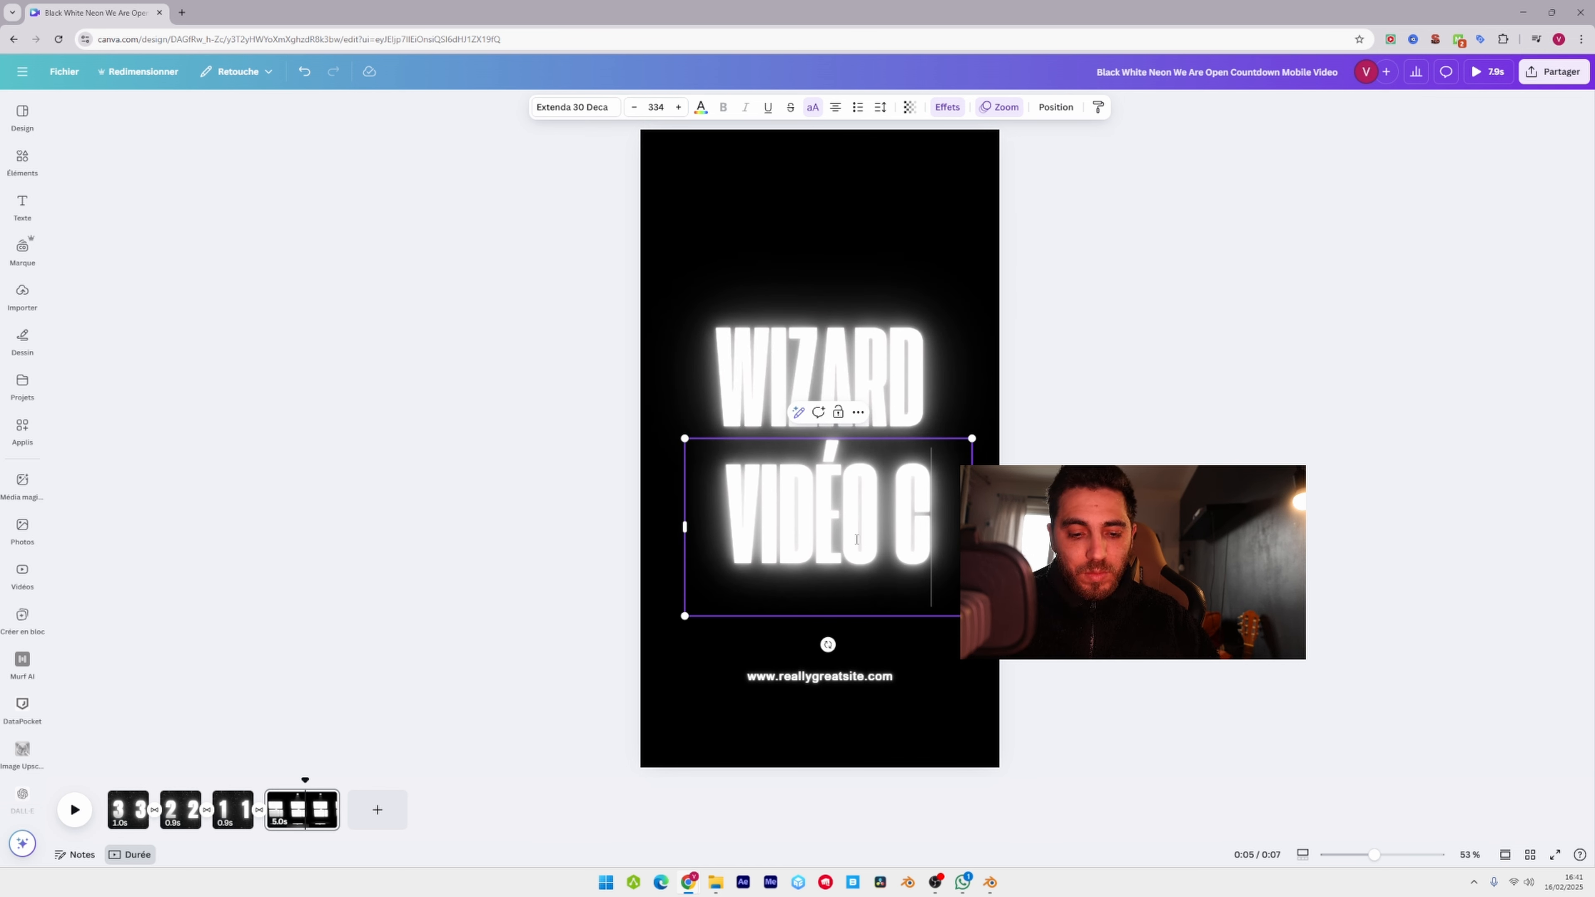
text(GI)
double_click(812, 676)
text(W)
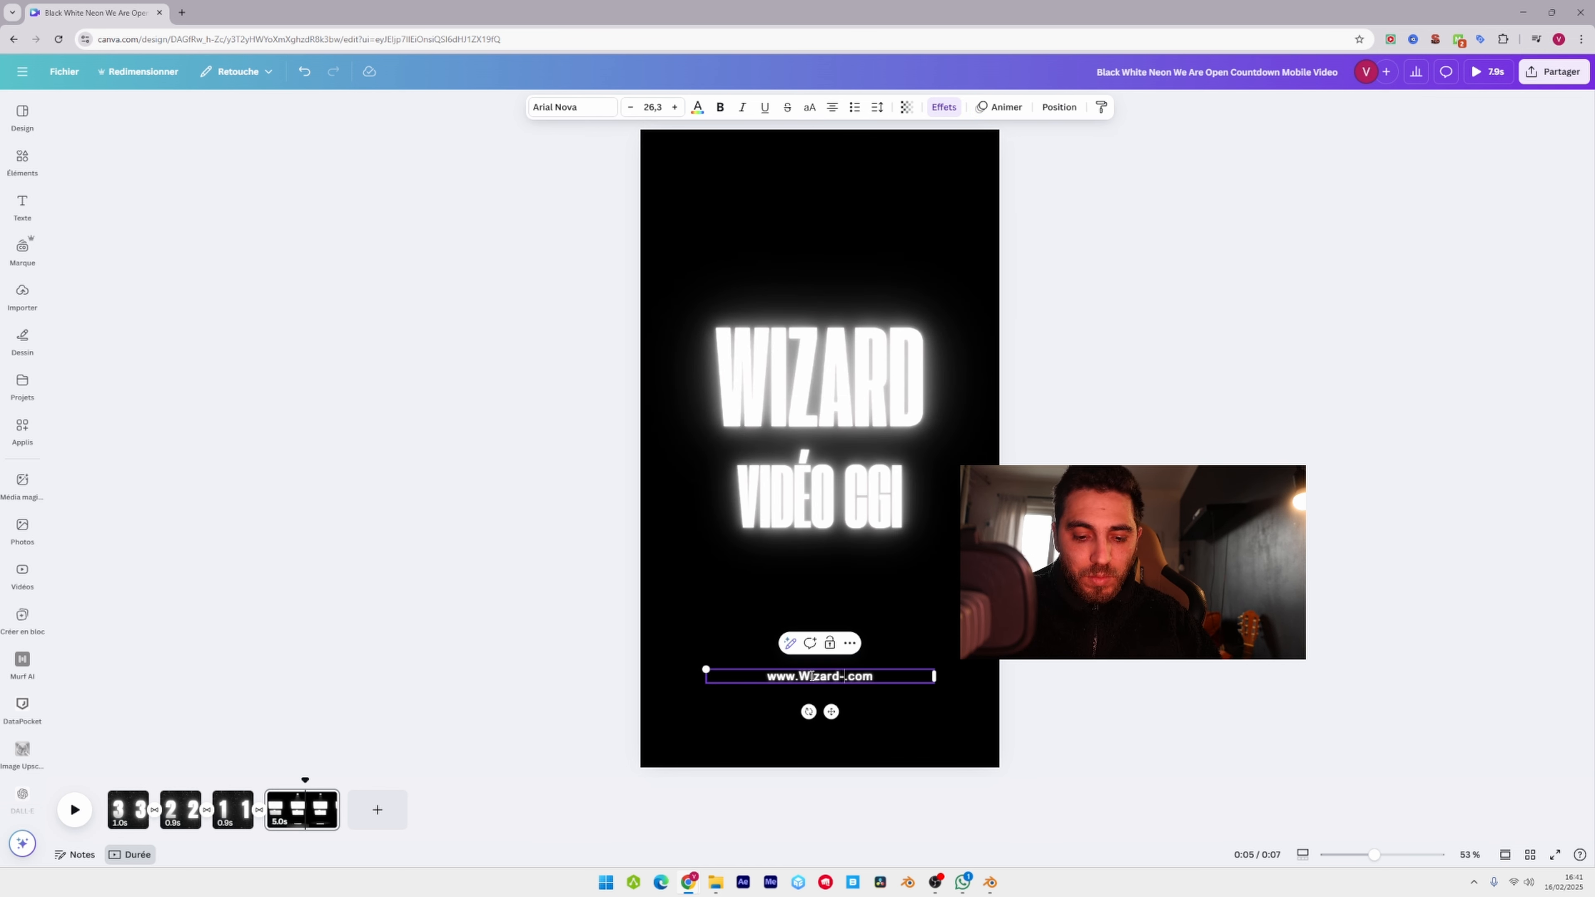
text(izard-entertainment.fr)
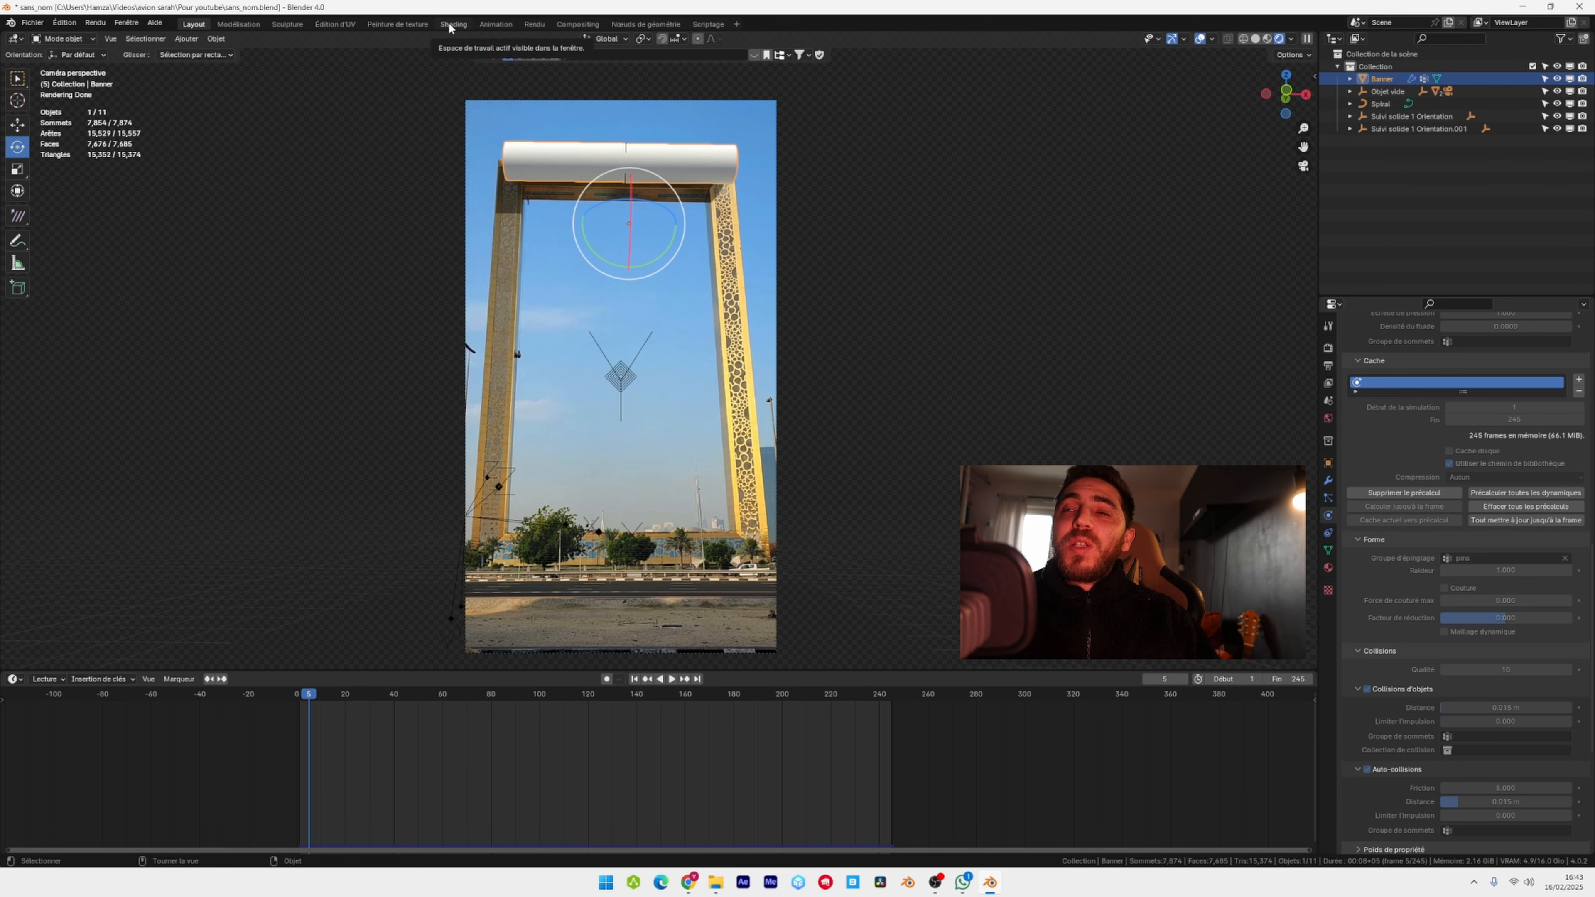
- Back in Blender, switch to the Shading workspace and create a new material for the Banner
click(452, 24)
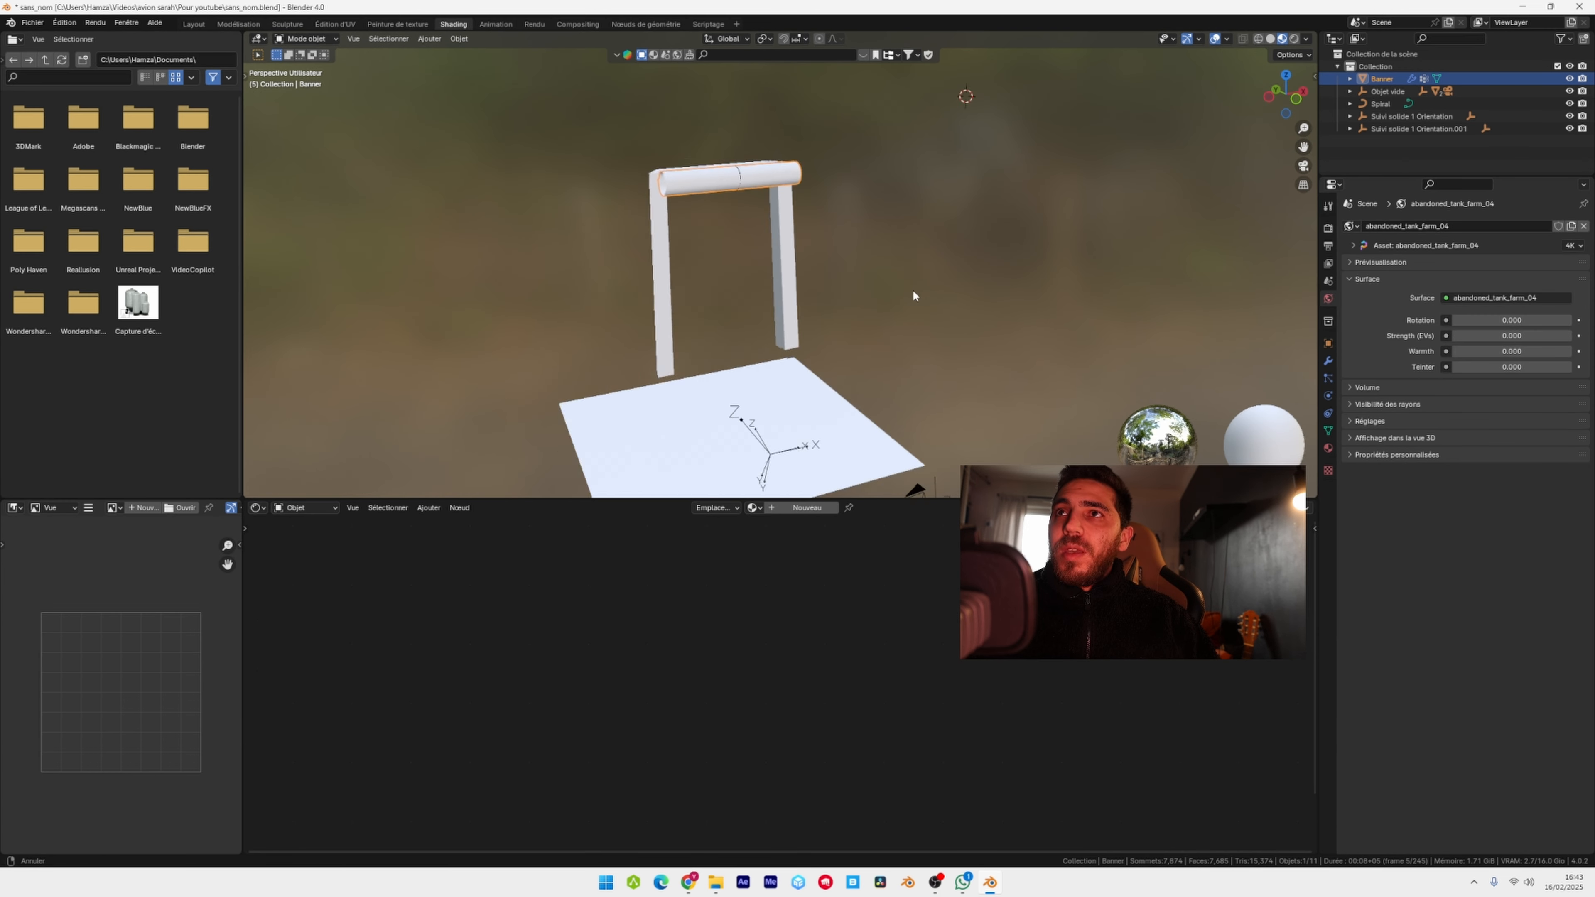
scroll(913, 289, up, 4)
click(815, 509)
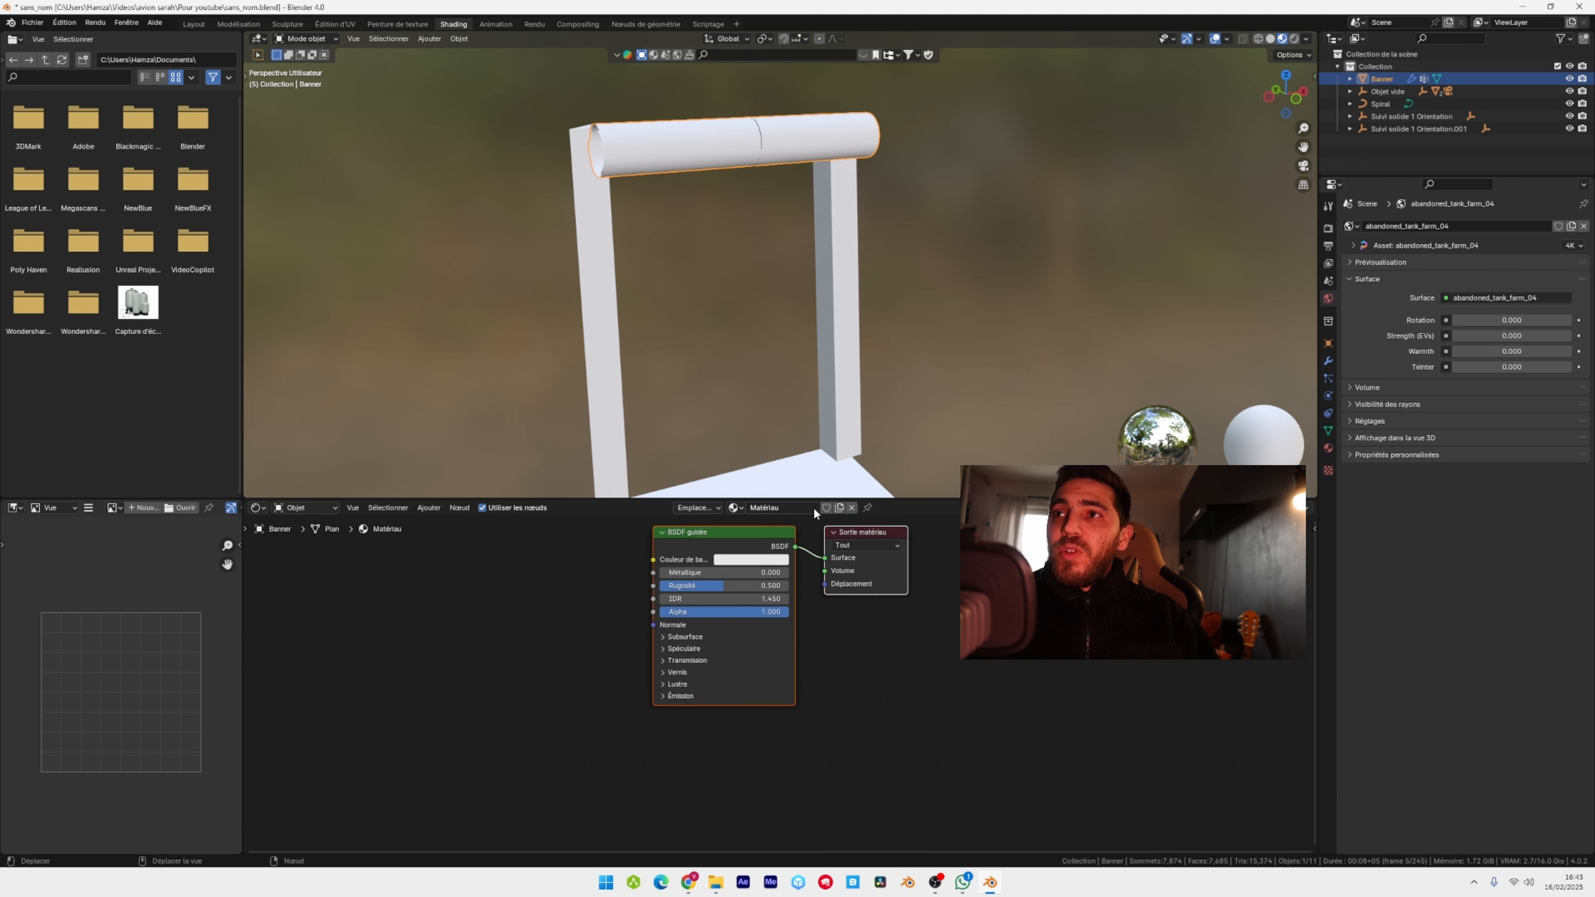
- Search the add-ons in the preferences for wr to check the Node Wrangler add-on
click(65, 22)
click(86, 183)
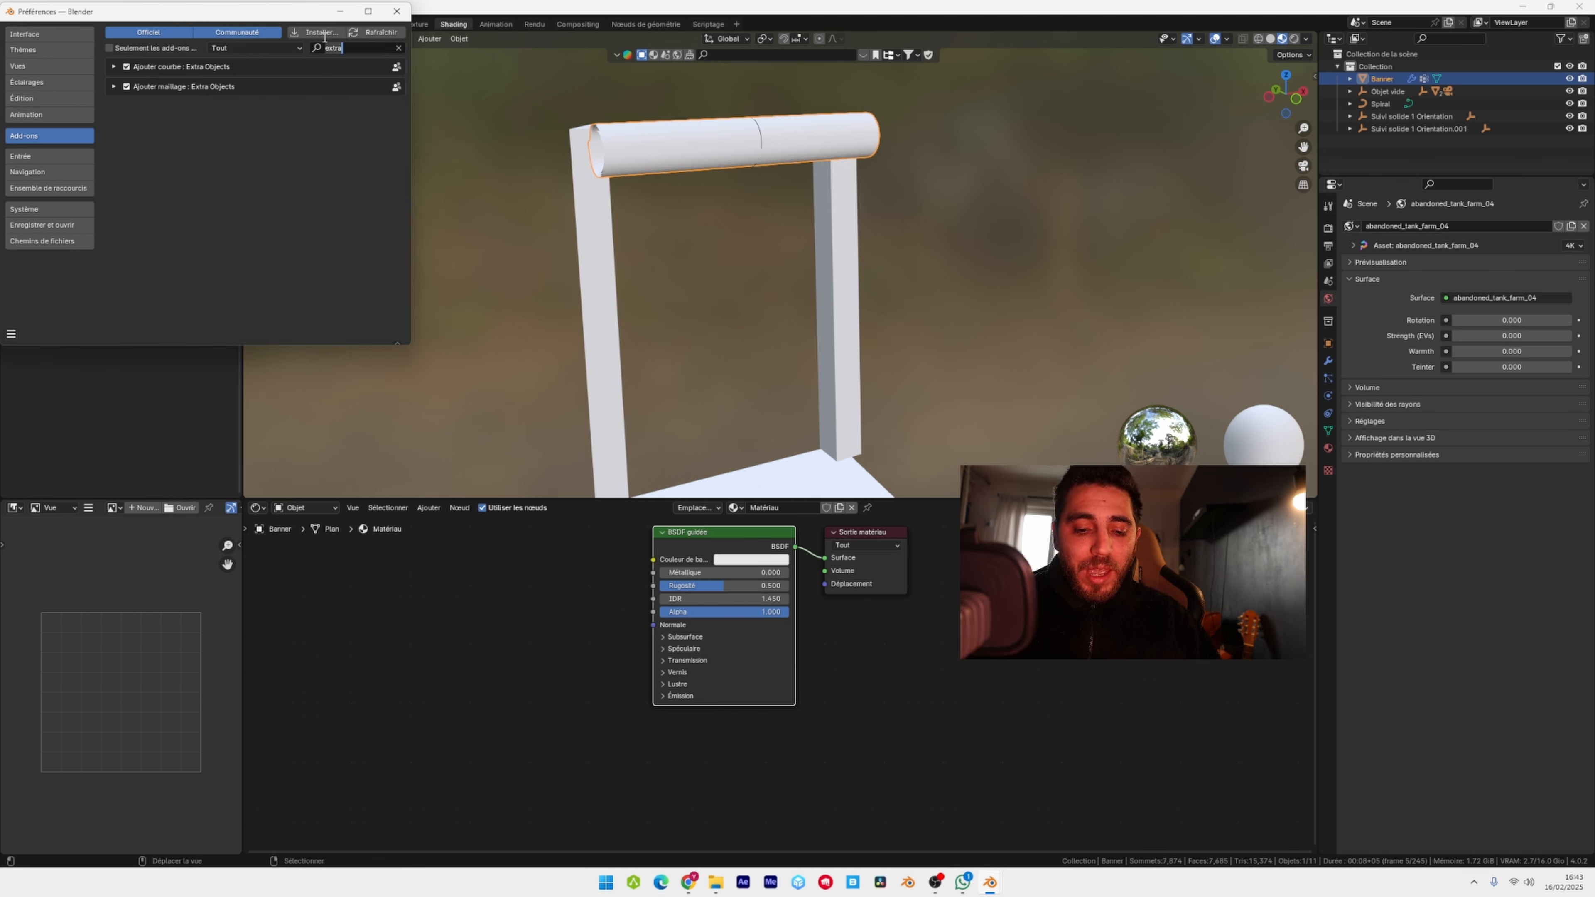
key(BackSpace)
key(BackSpace)
key(BackSpace)
key(BackSpace)
key(BackSpace)
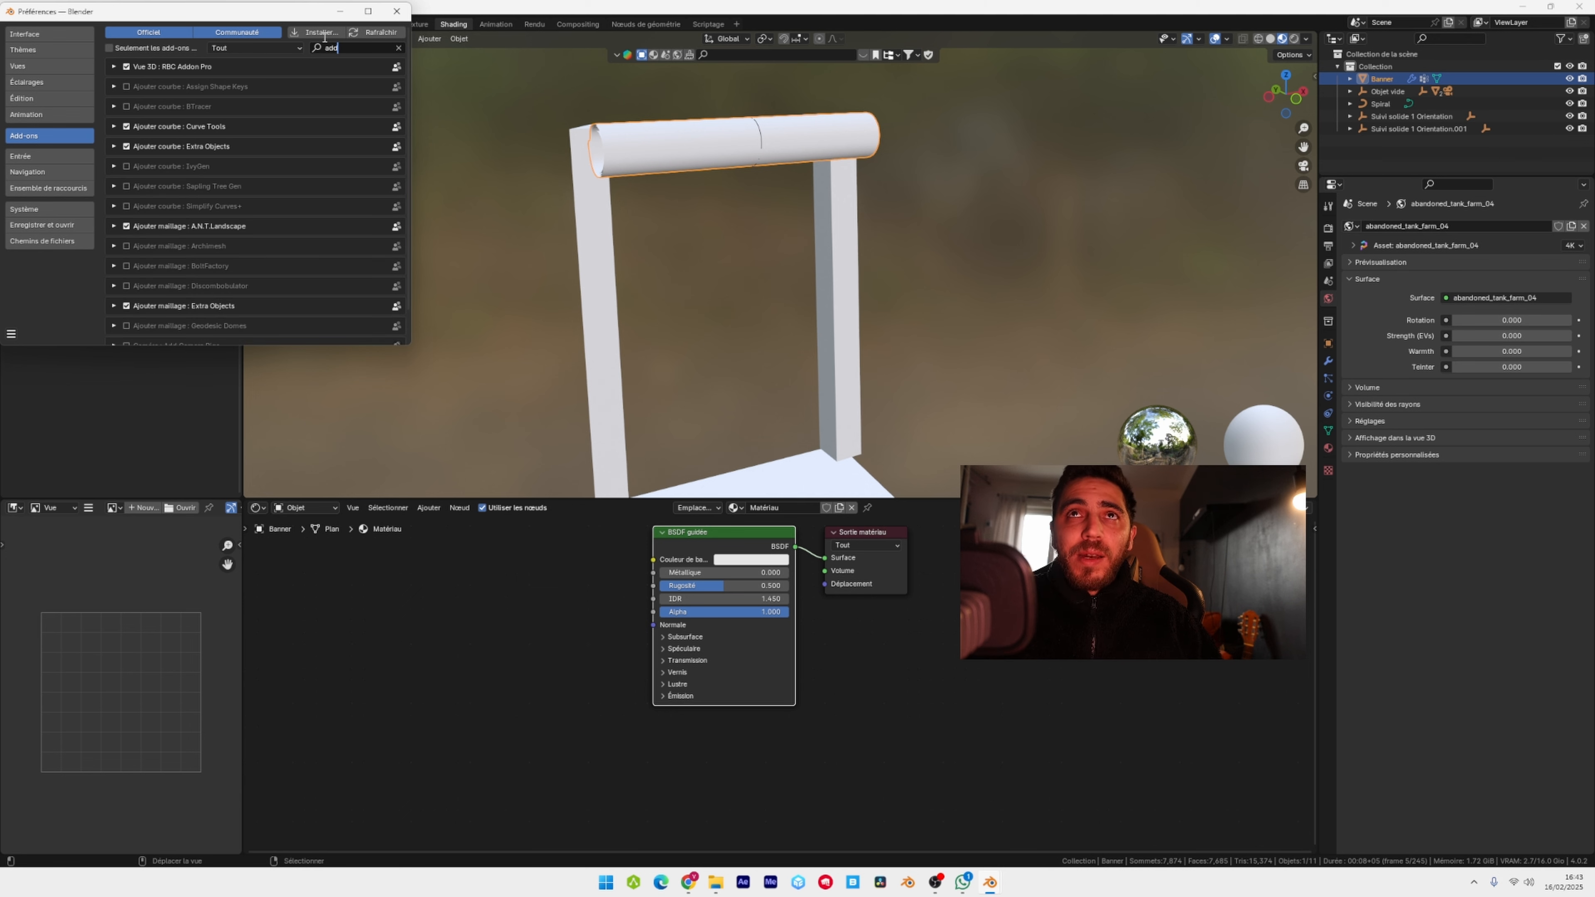
text(wr)
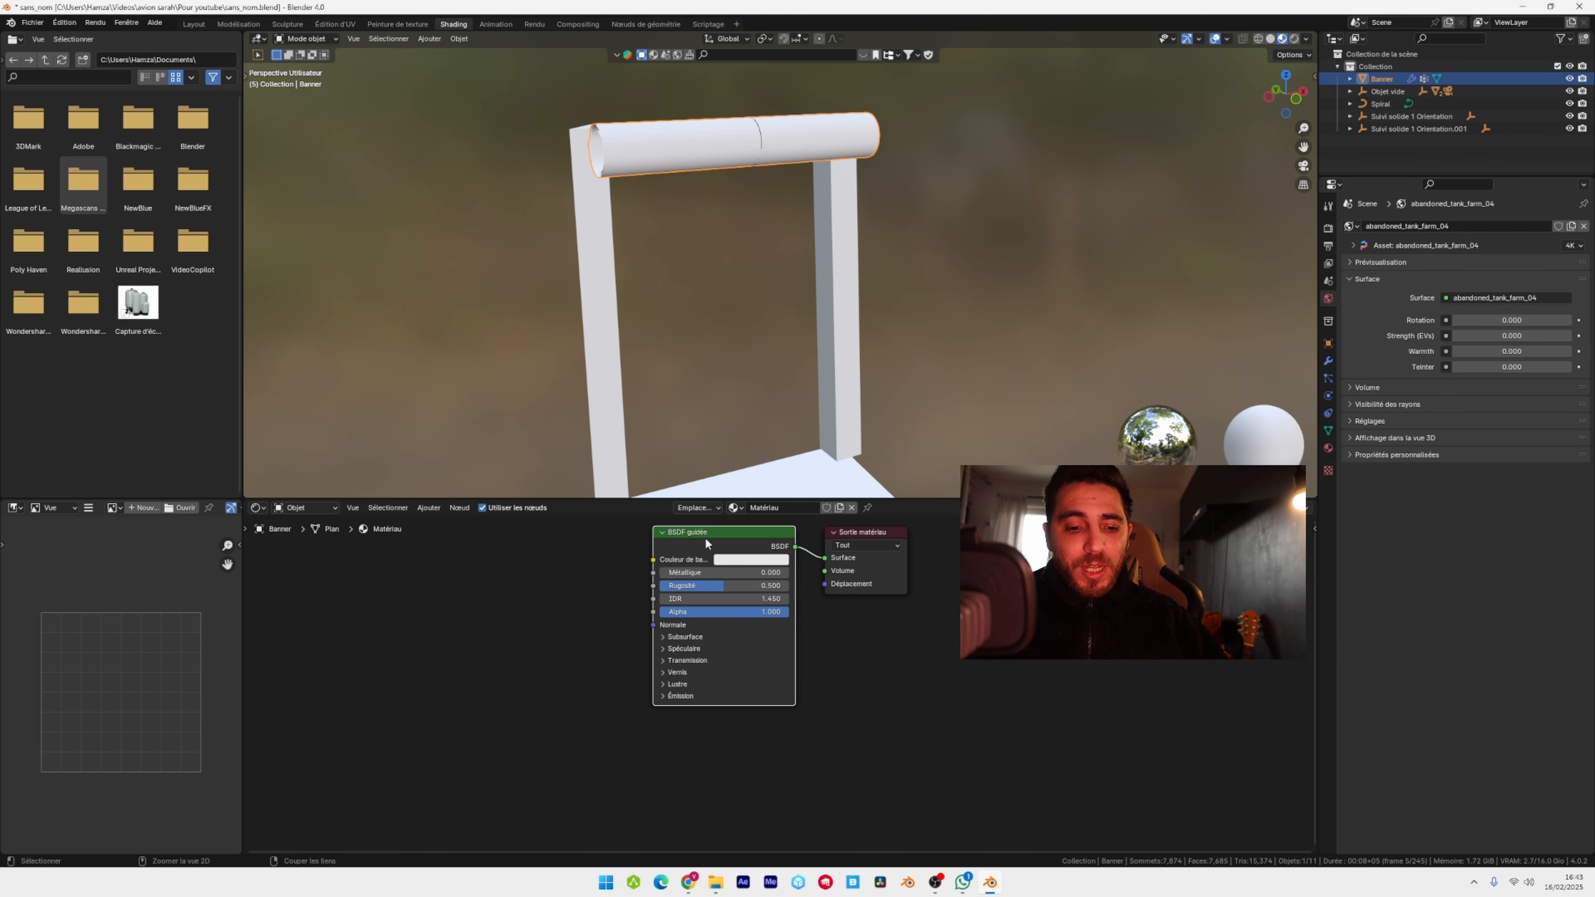
- Add an image texture with mapping and texture coordinates to the banner's Principled BSDF and load the Black White Neon video from the downloads folder
key(ctrl+t)
click(600, 599)
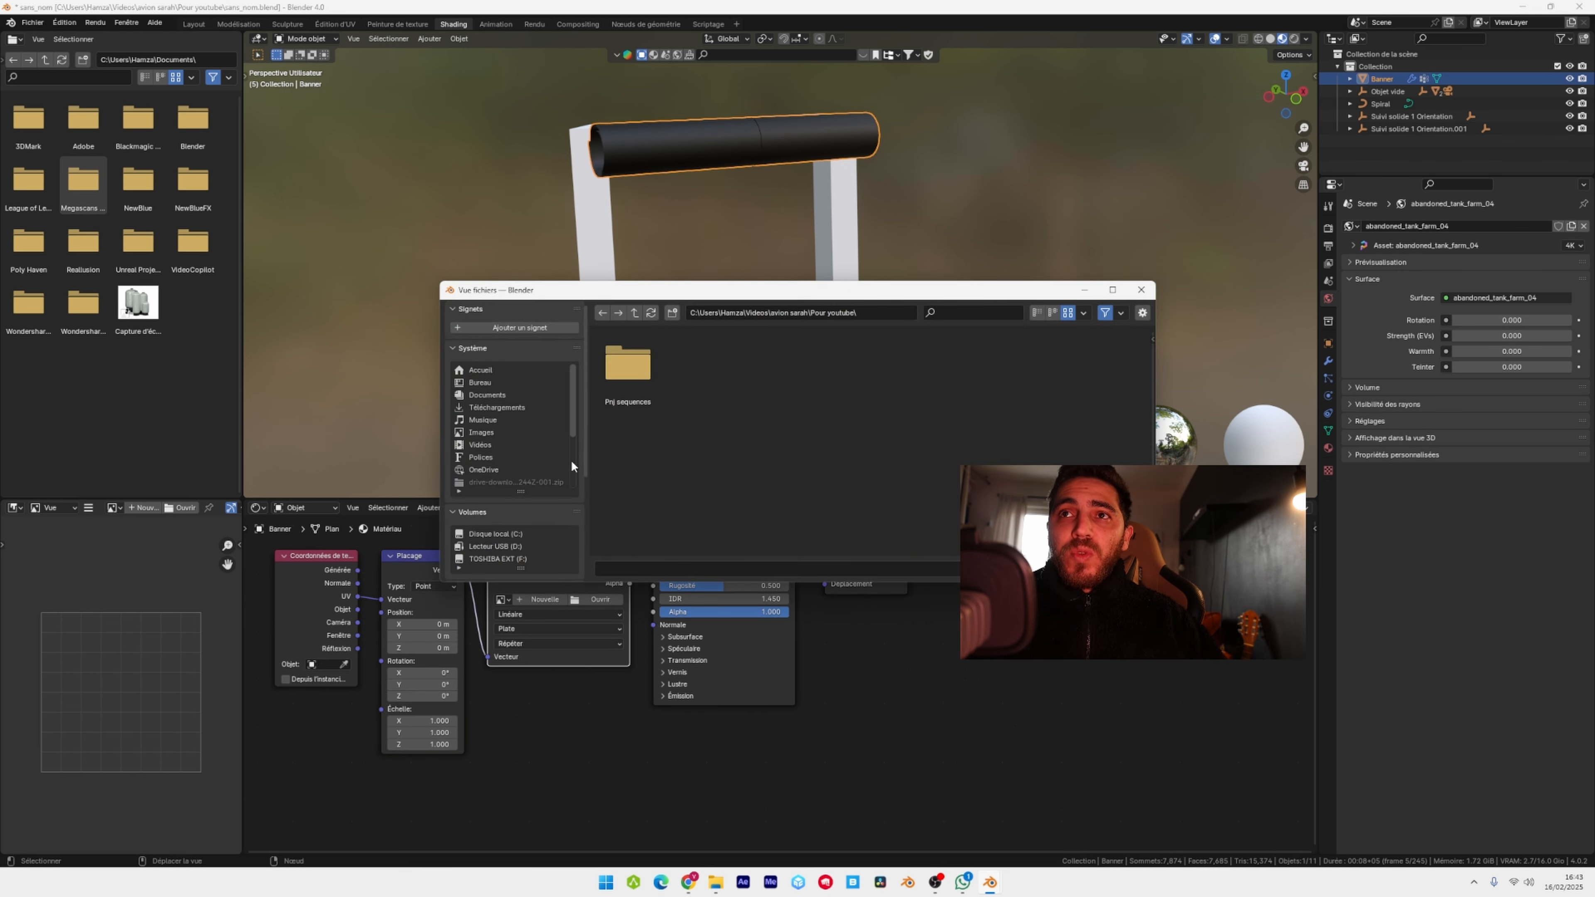
click(497, 407)
scroll(777, 386, down, 1)
scroll(722, 722, up, 3)
- Set the frame count of the video texture node to 245
middle_drag(723, 722, 780, 755)
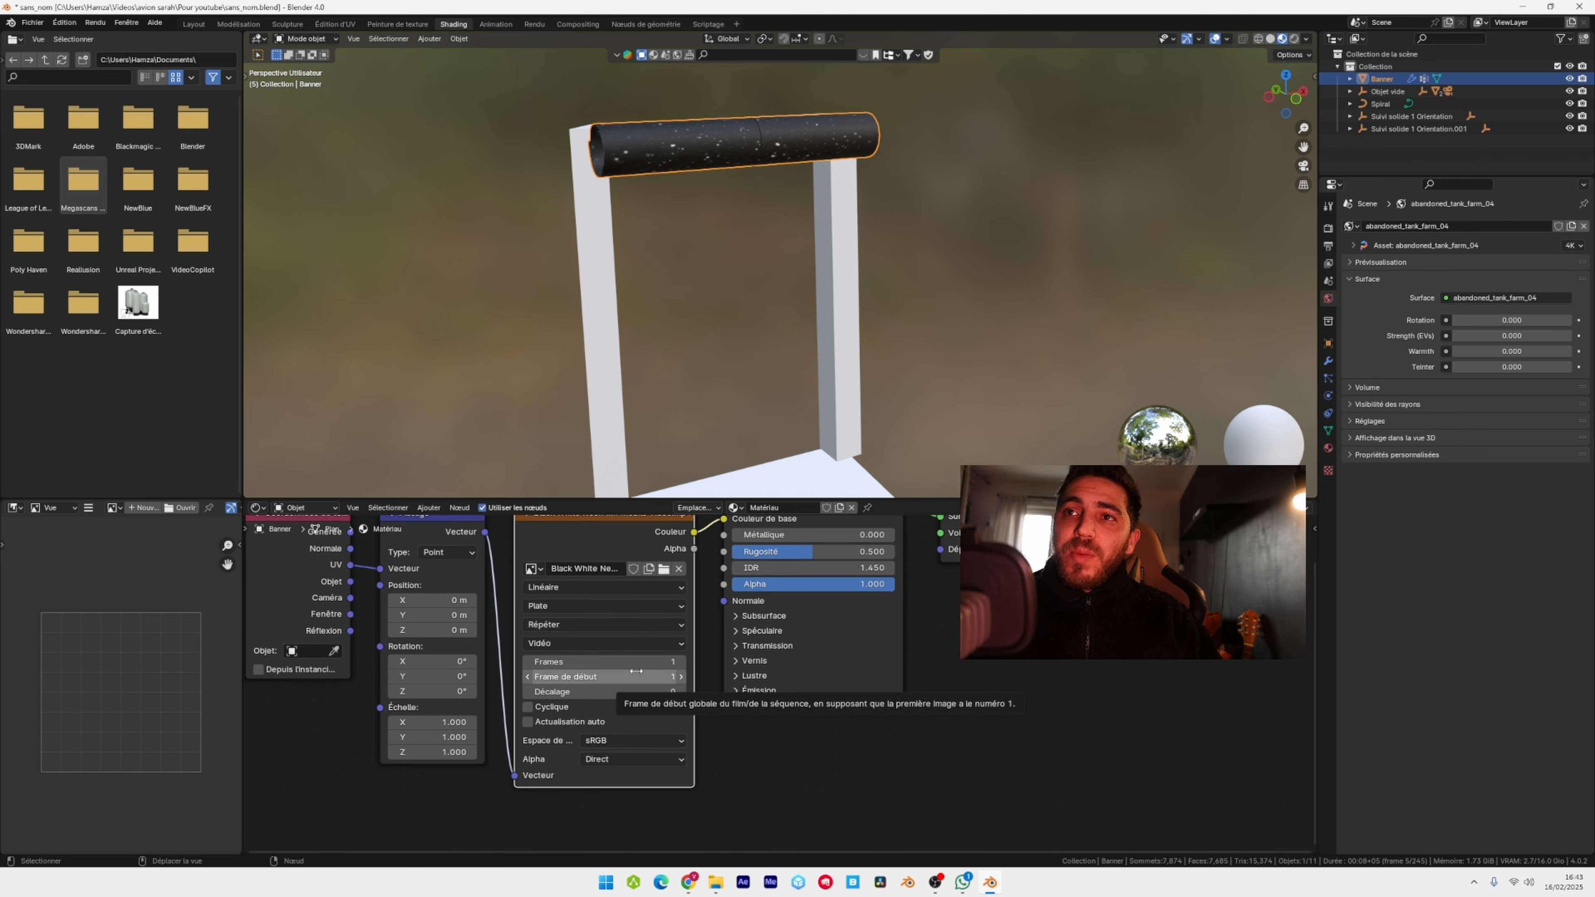
click(633, 662)
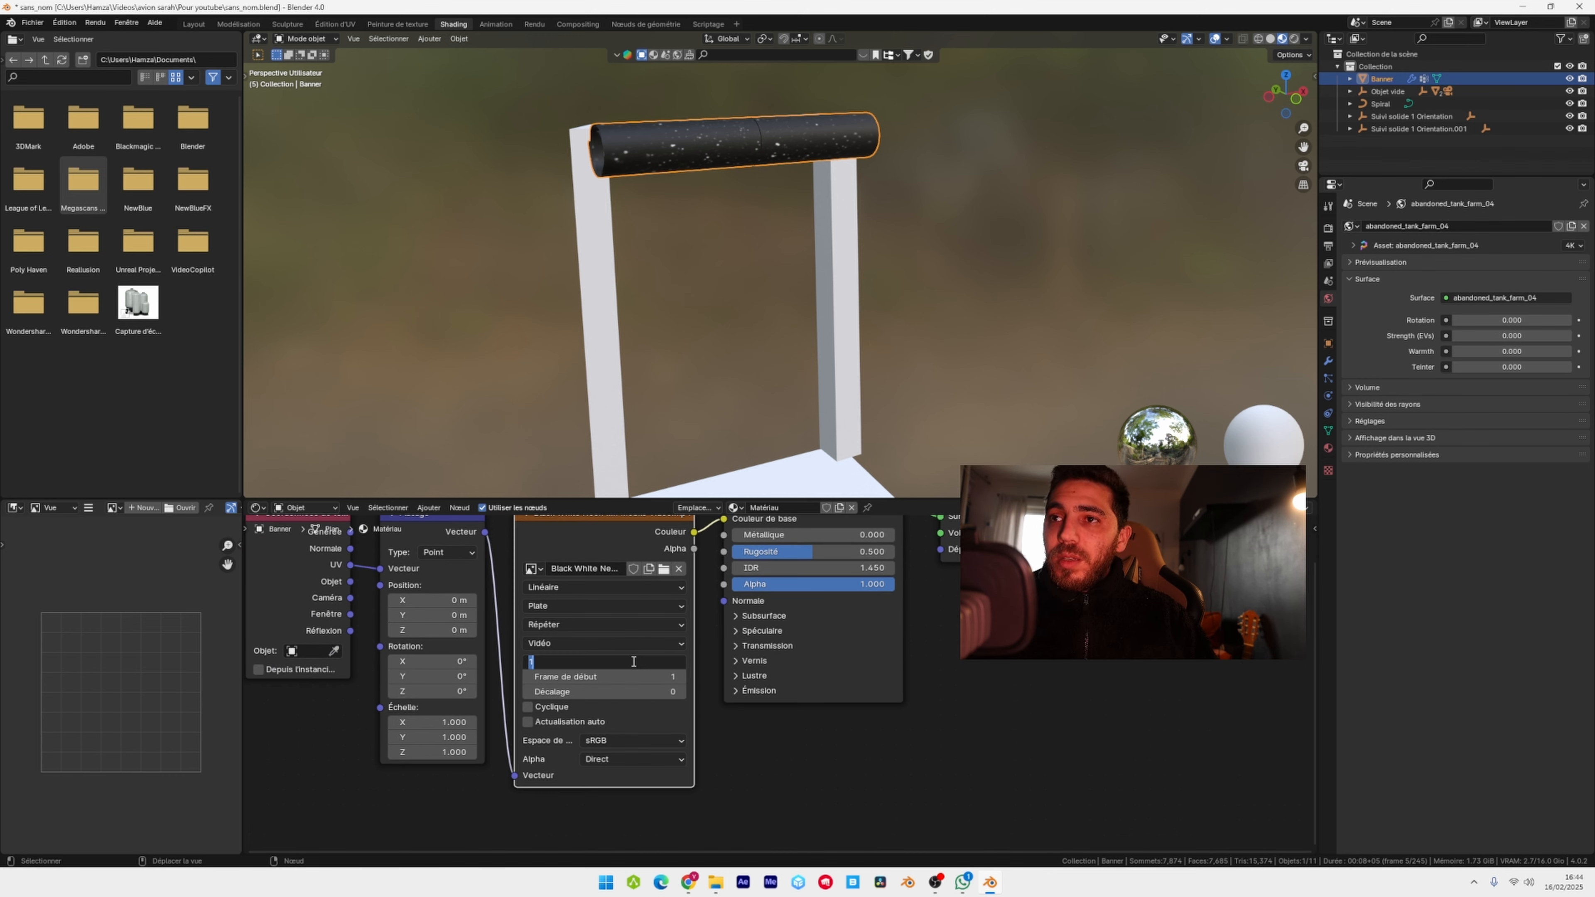
key(Return)
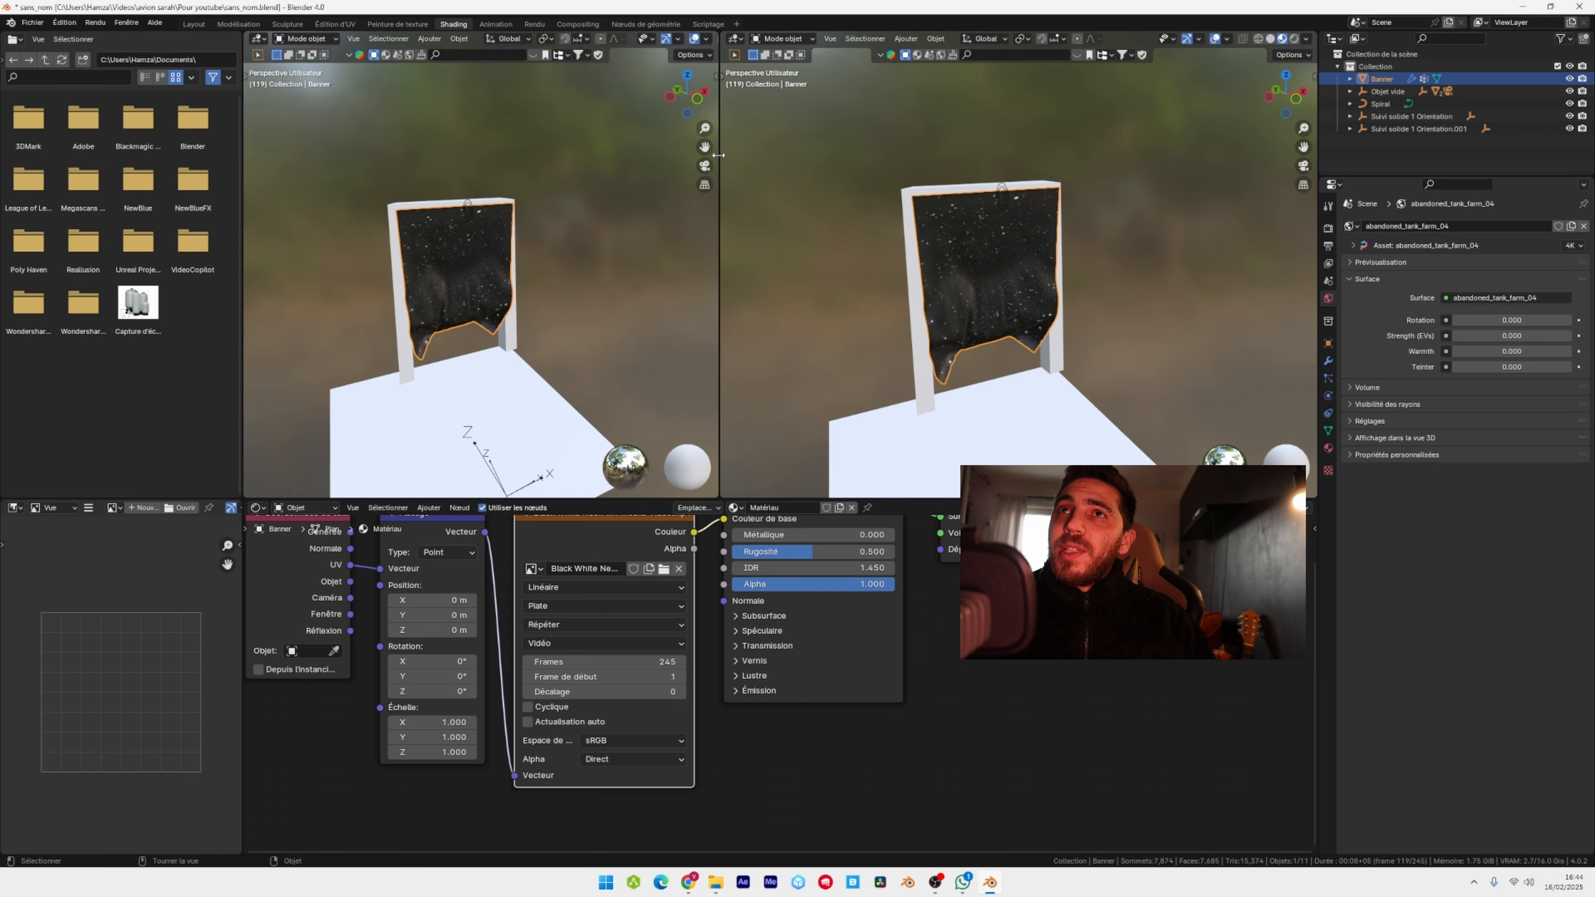
- Turn the first of the two 3D views into a UV editor and put the Banner in Edit Mode
click(258, 38)
click(295, 85)
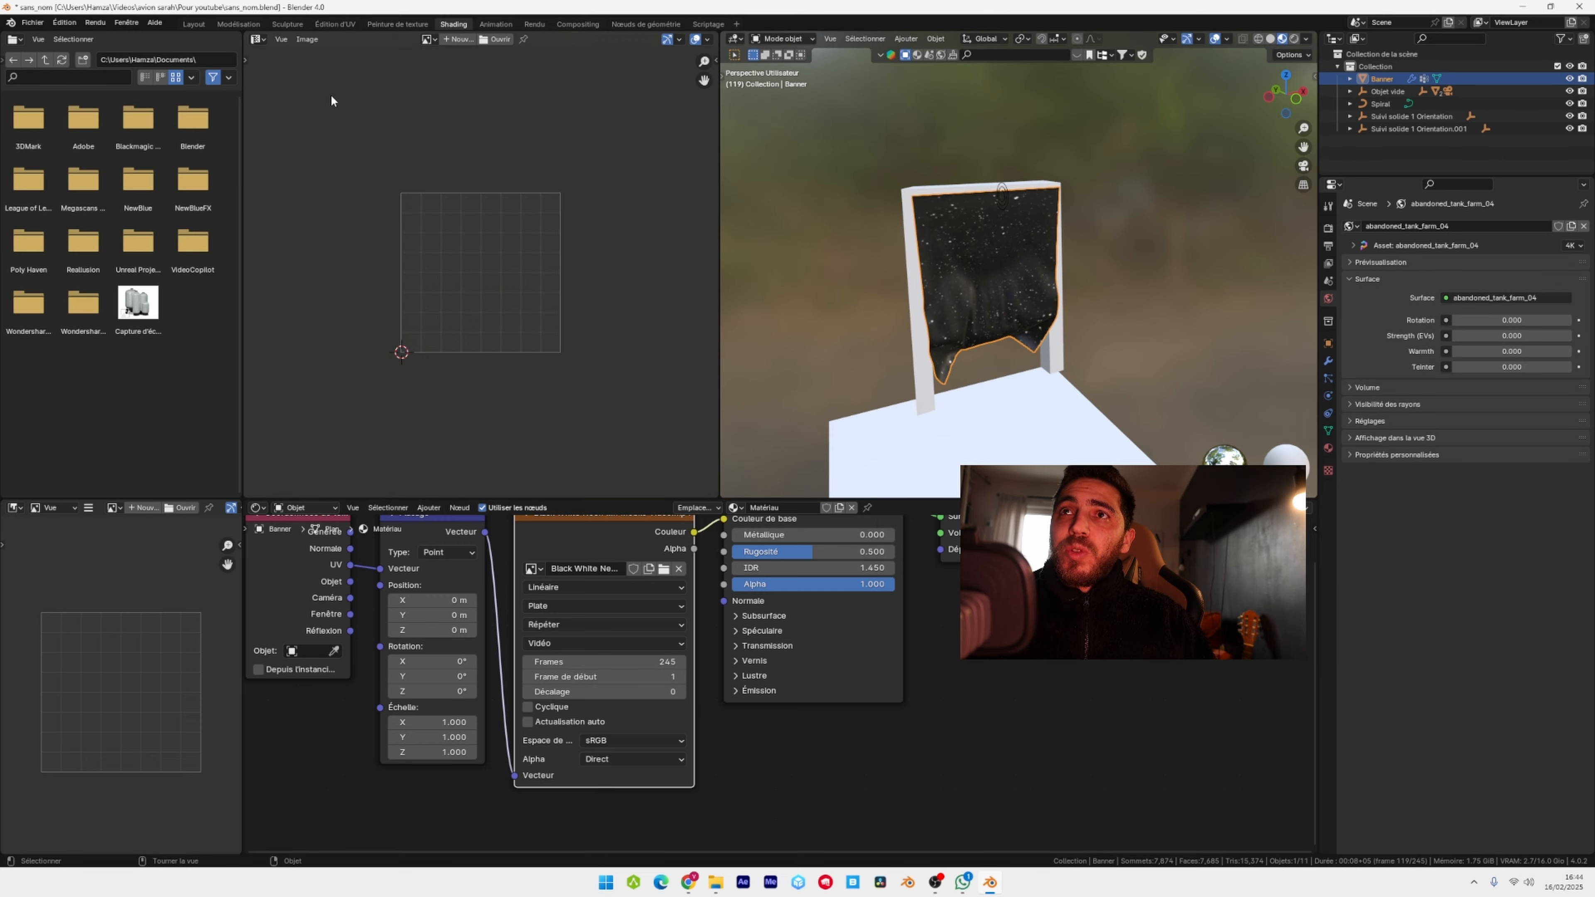
key(Tab)
scroll(1000, 281, down, 2)
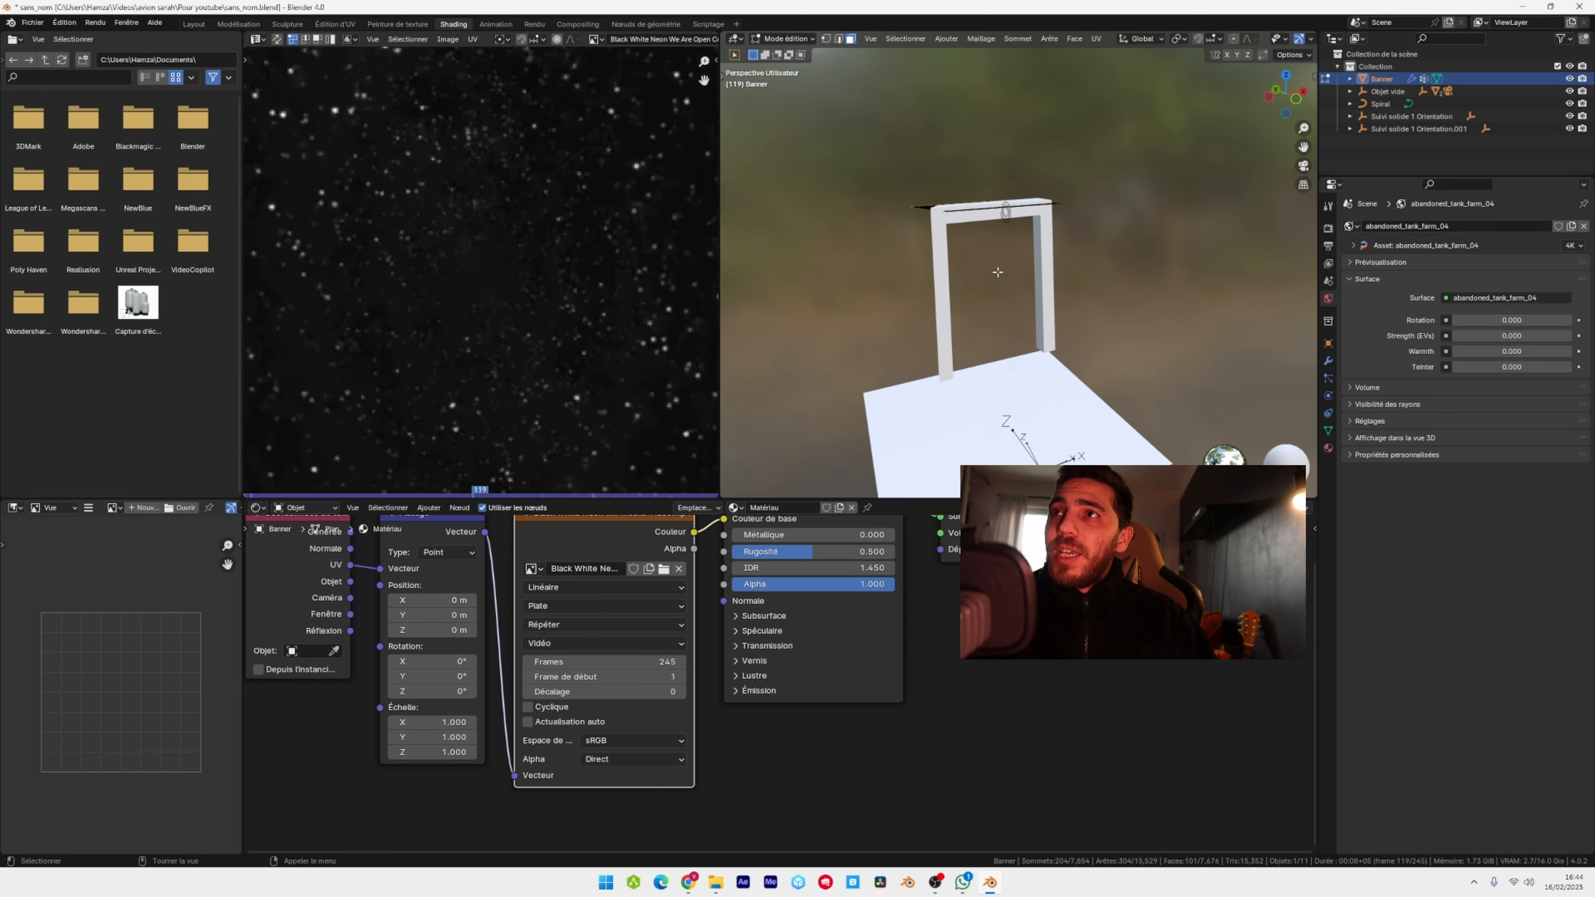
- Select all of the banner's faces and UVs and scale the UV layout down slightly inside the video frame
key(a)
scroll(998, 273, down, 2)
scroll(548, 258, down, 8)
key(a)
scroll(551, 257, up, 2)
scroll(576, 285, down, 2)
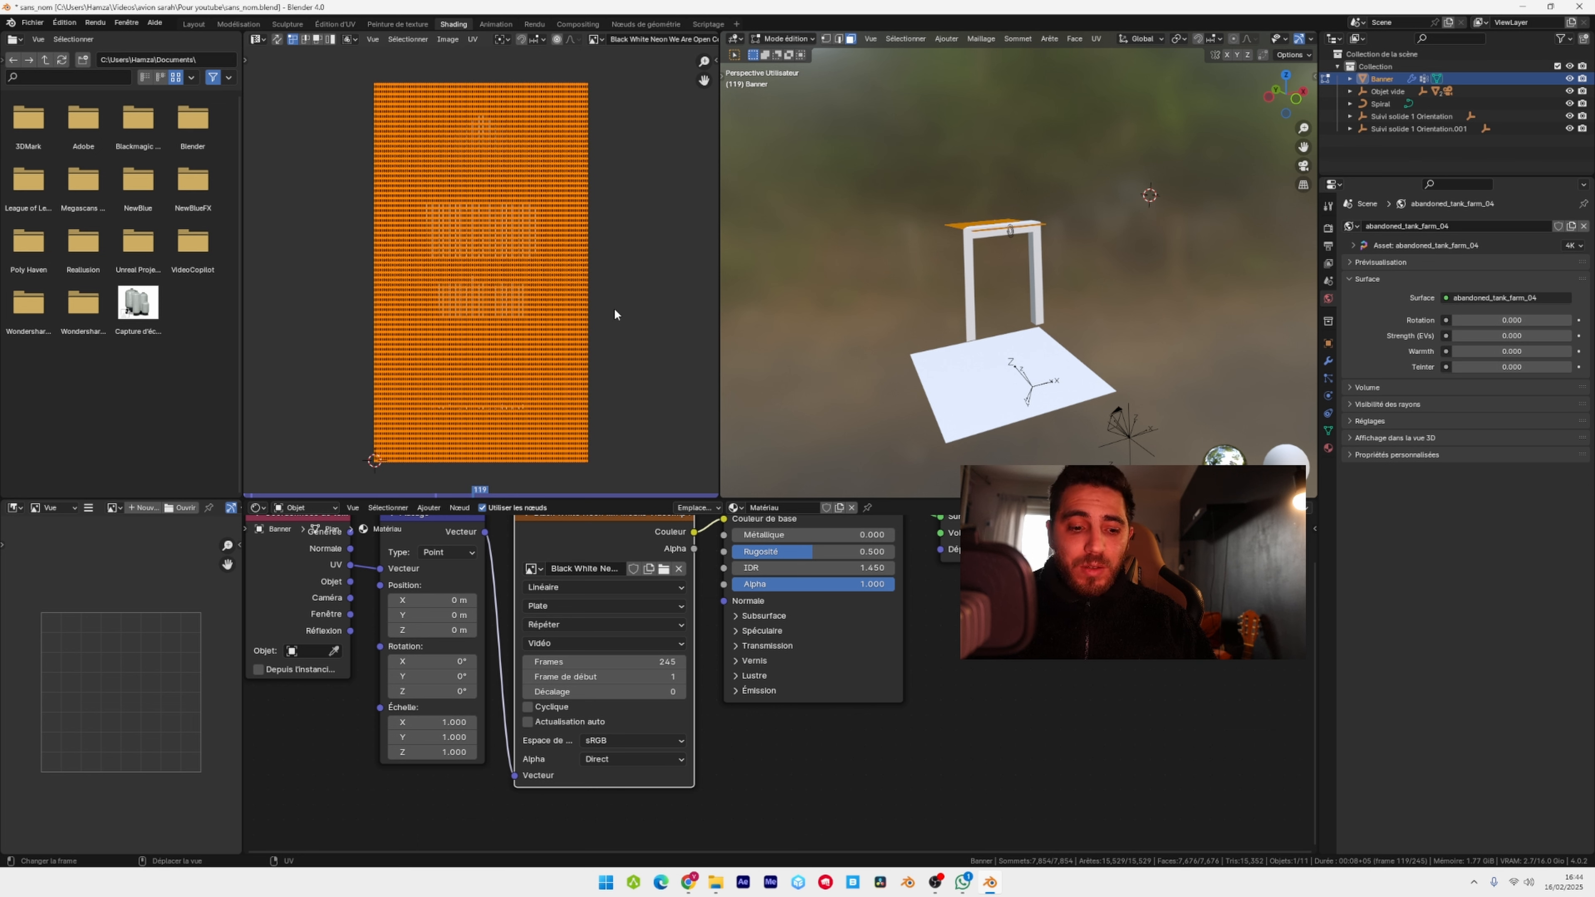
key(s)
click(598, 306)
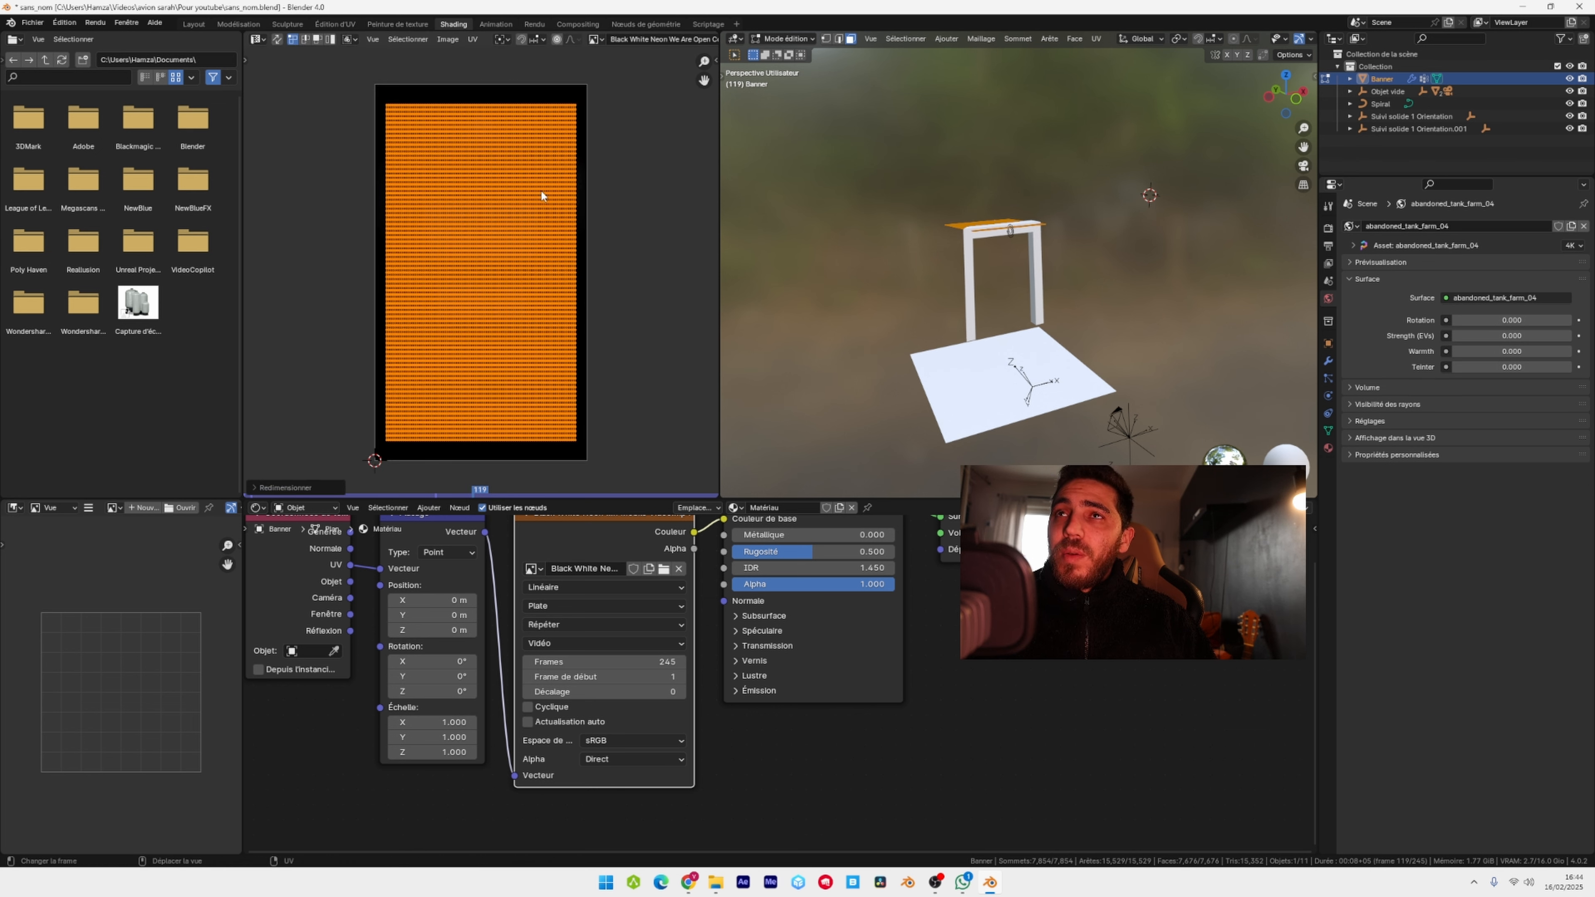
- Enable auto refresh on the banner's video texture node
scroll(970, 257, up, 3)
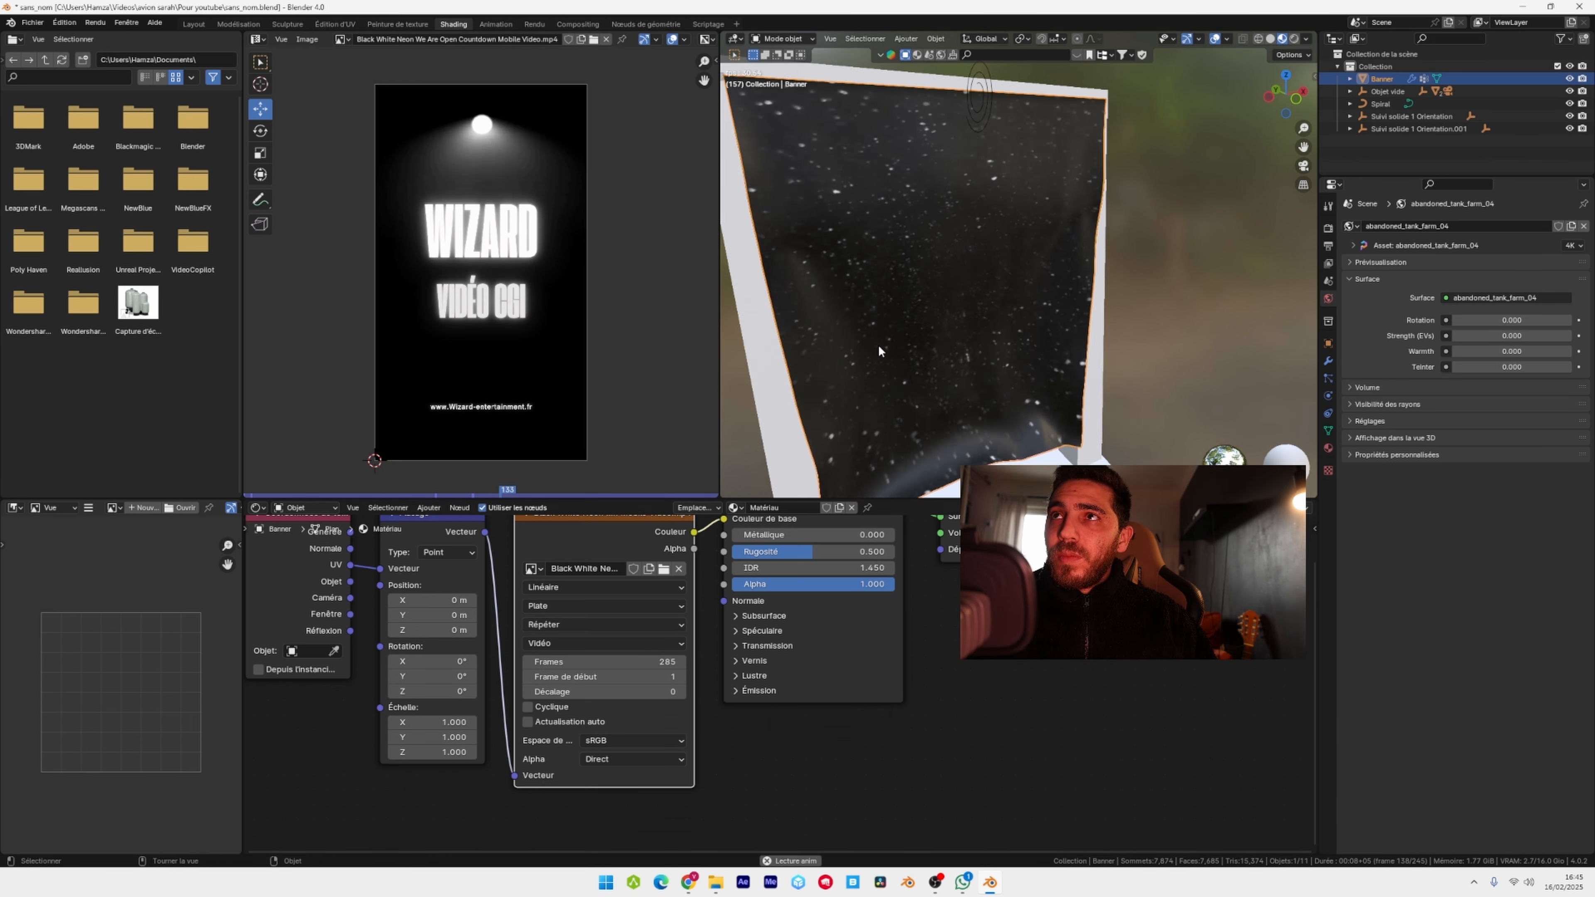
key(Home)
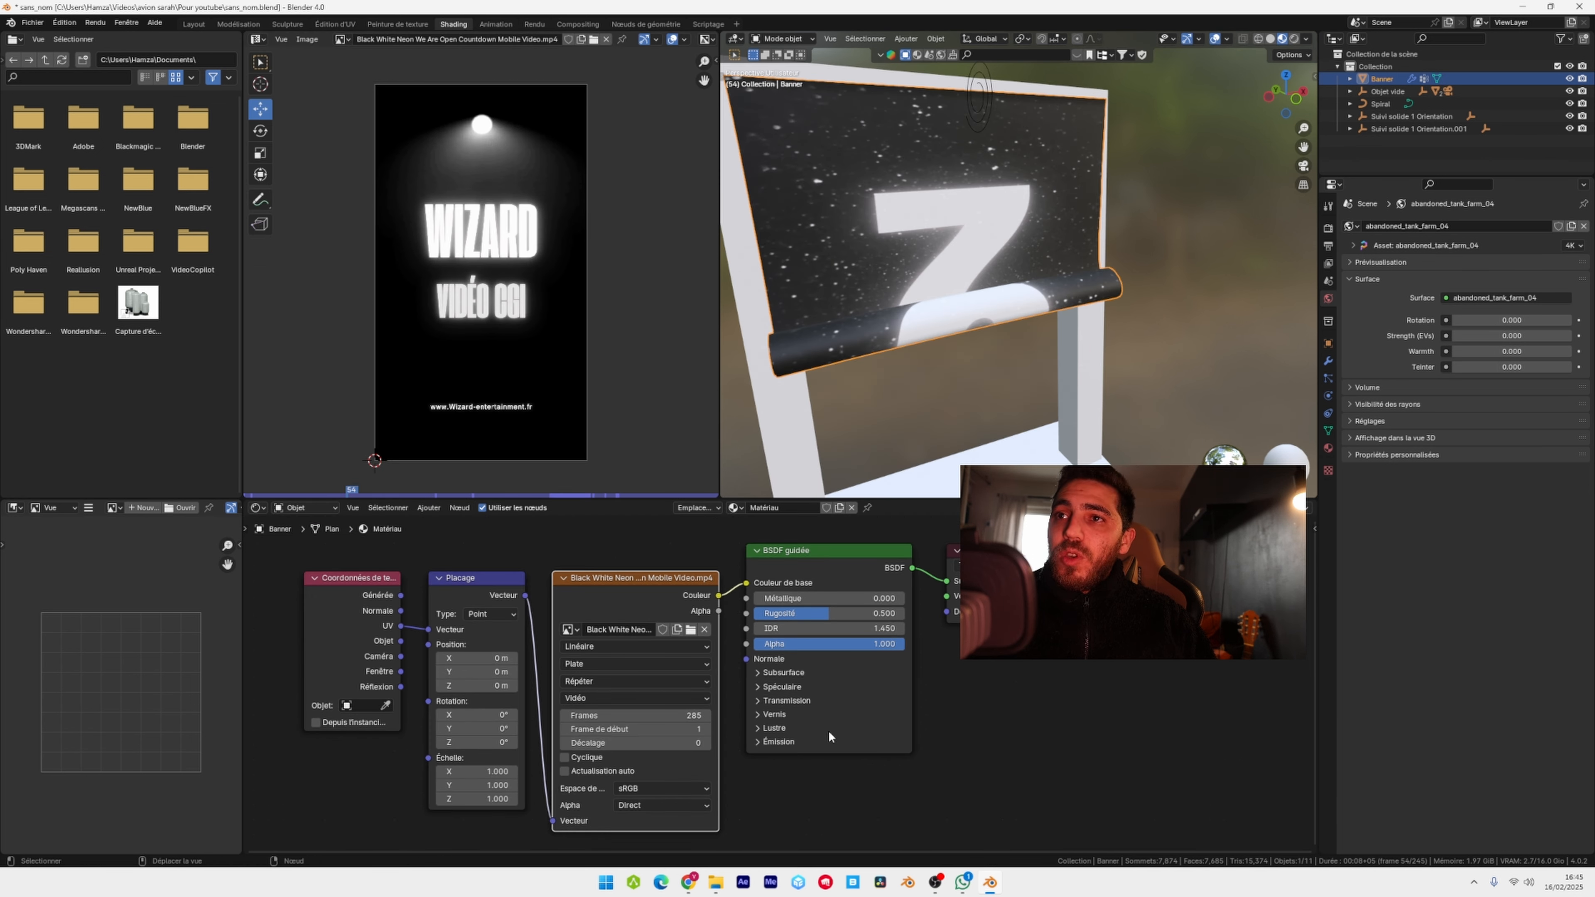
click(565, 771)
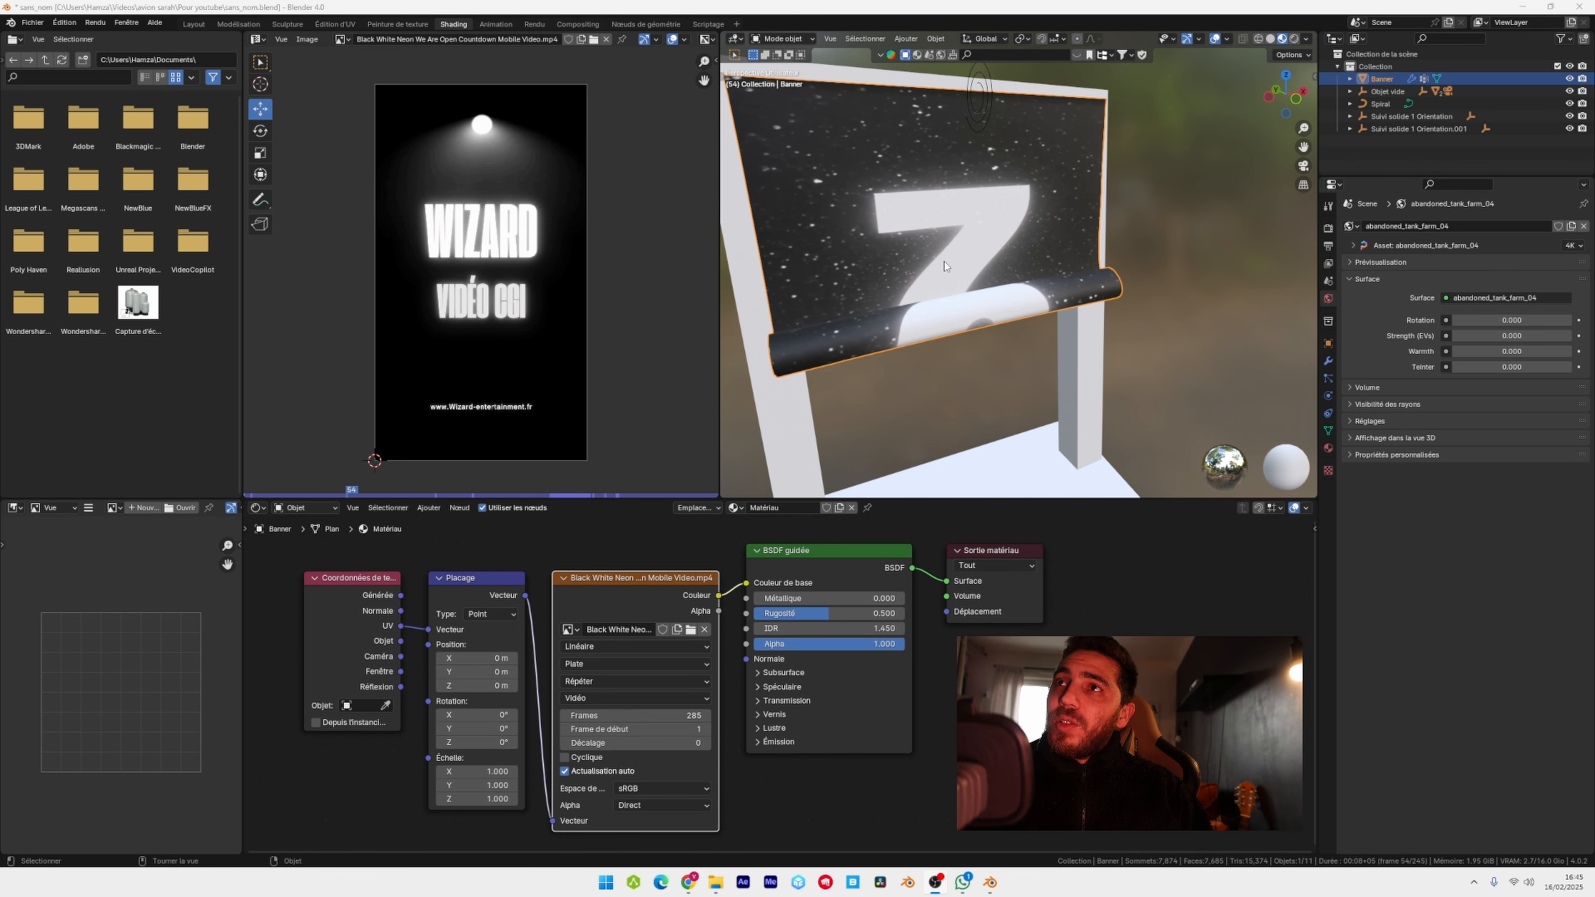
- Rotate the banner's UV layout about half a turn so the video reads upright, and play the animation in the camera view
middle_drag(905, 238, 899, 239)
key(Tab)
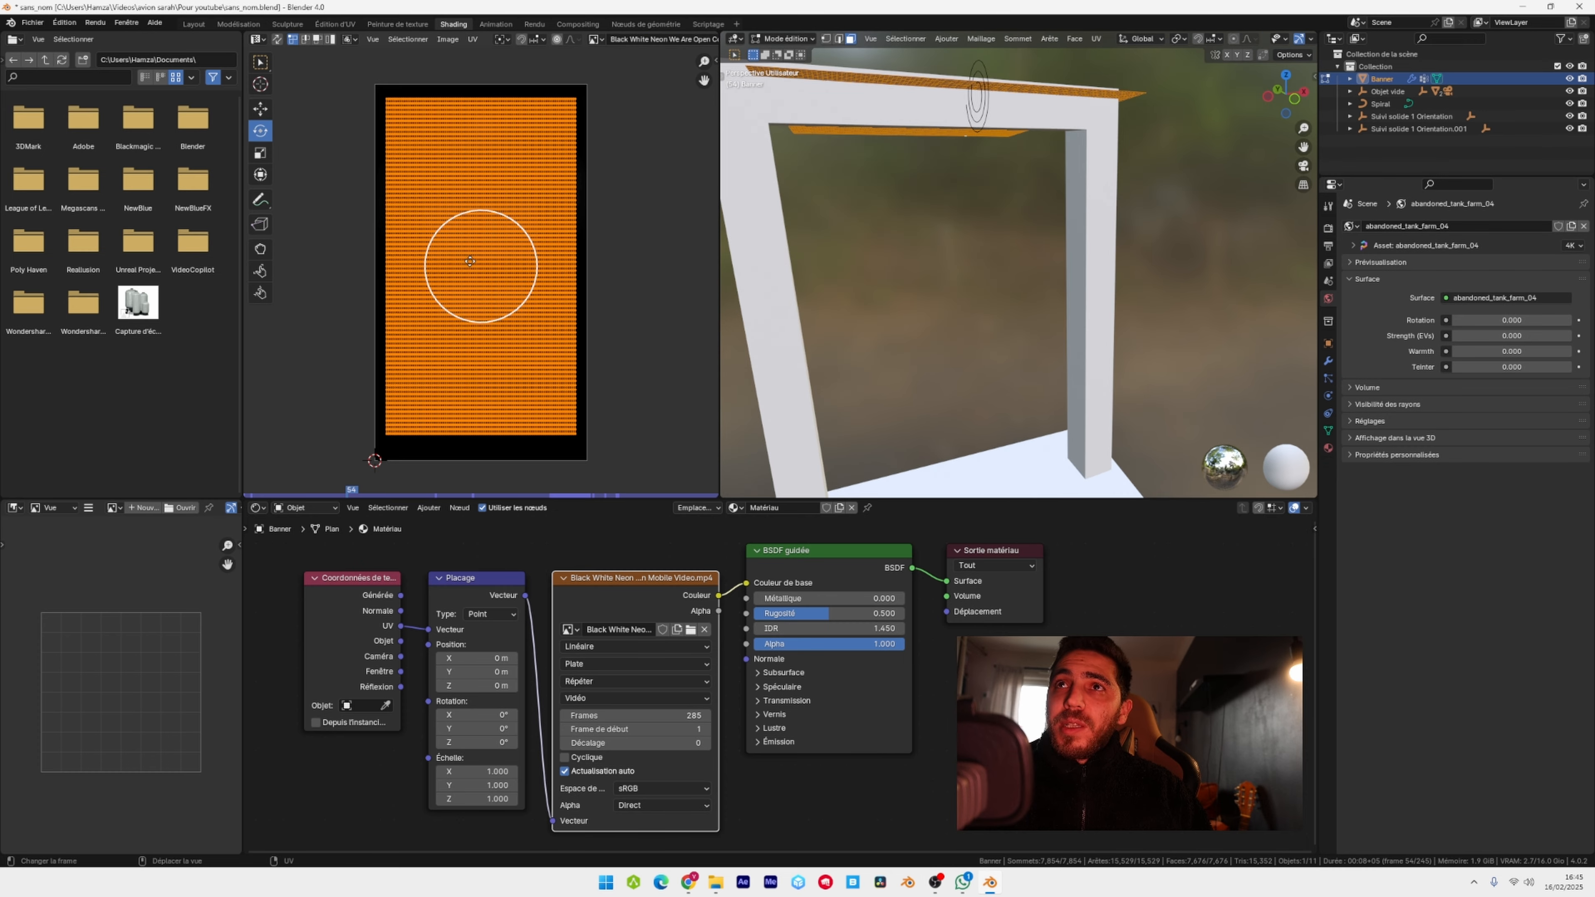
drag(505, 215, 435, 339)
key(Tab)
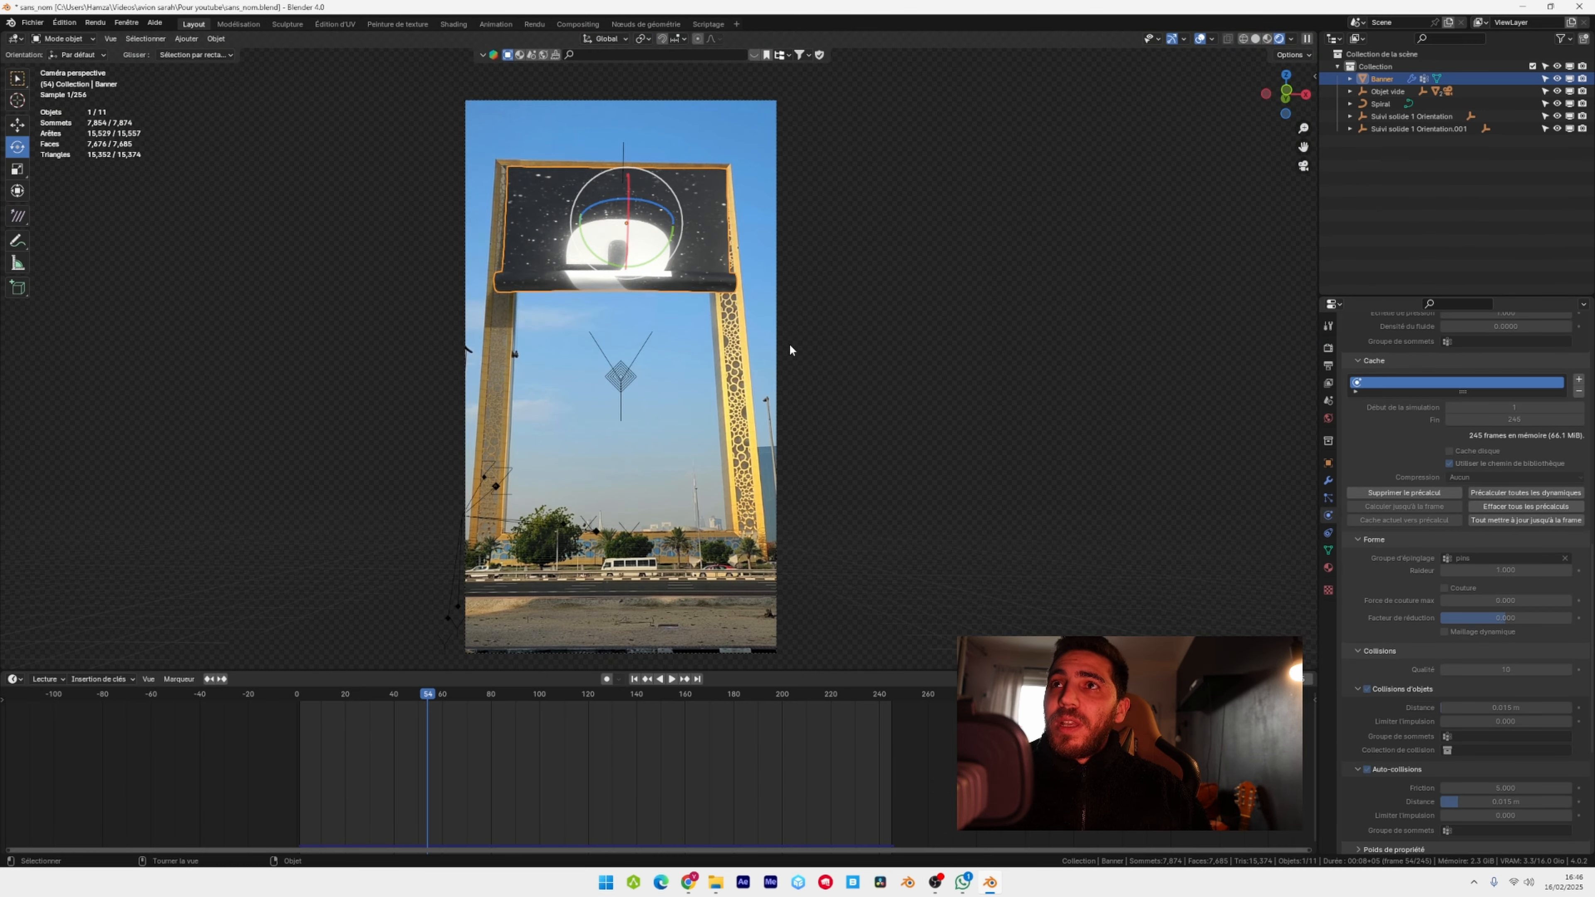
key(space)
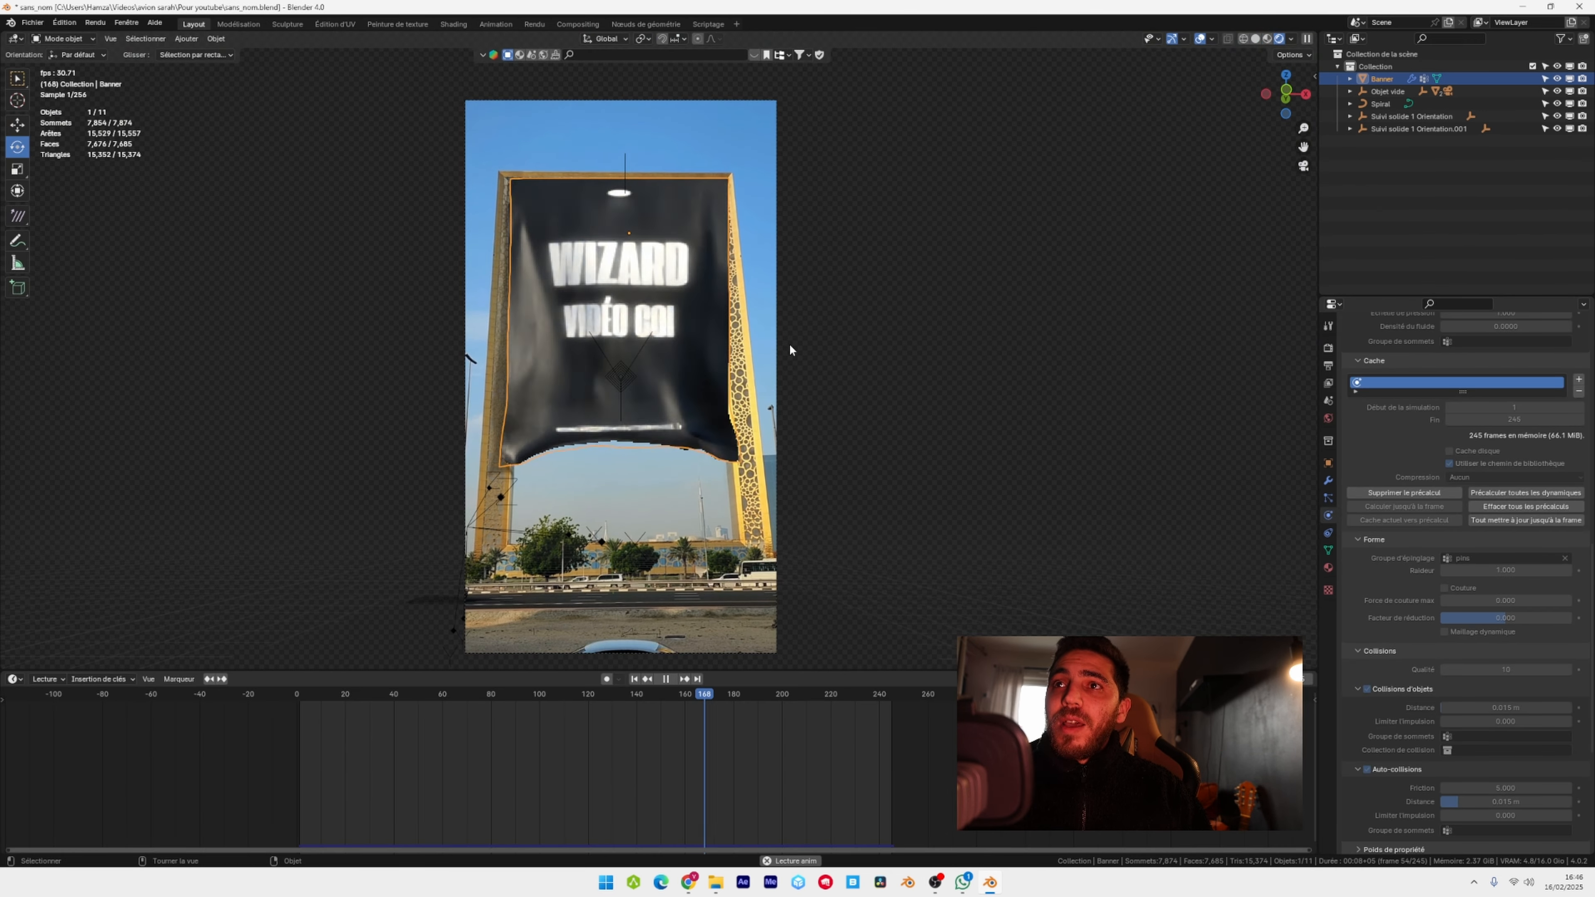